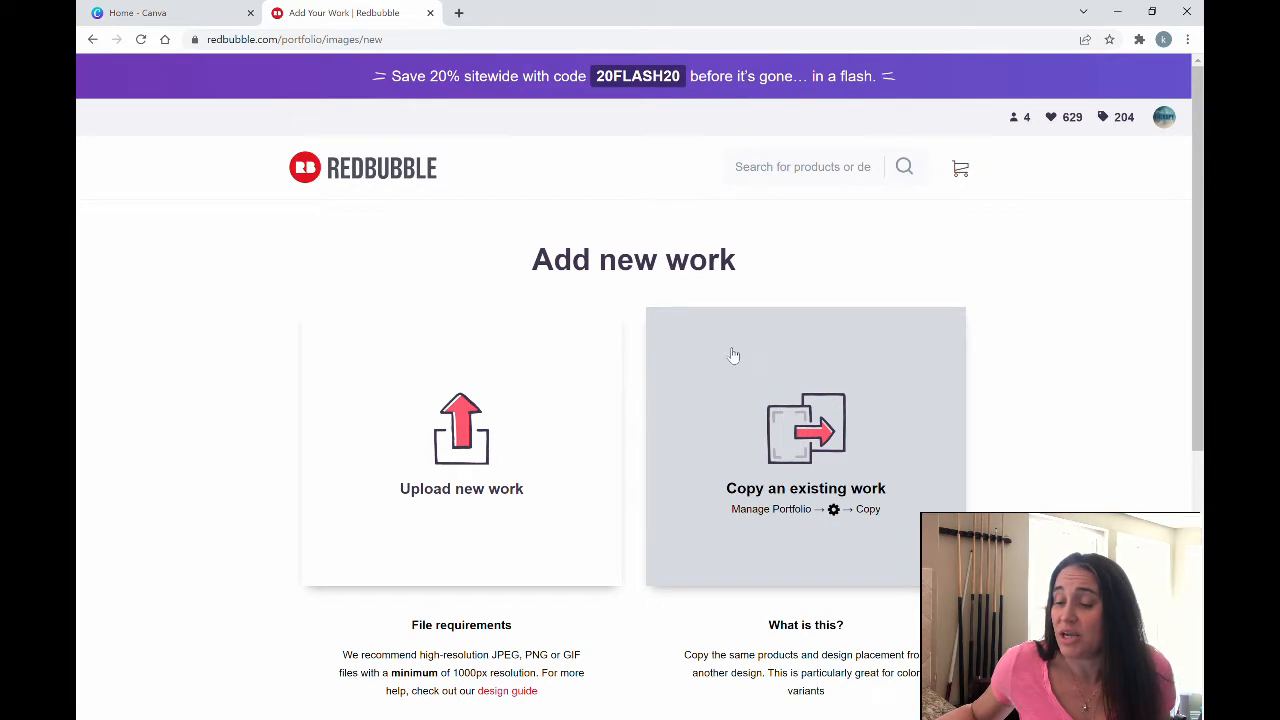
Upload the "Officially Retired 2022 Not My Problem Anymore" design image as a new work
{"action": "left_click", "coordinate": [461, 430]}
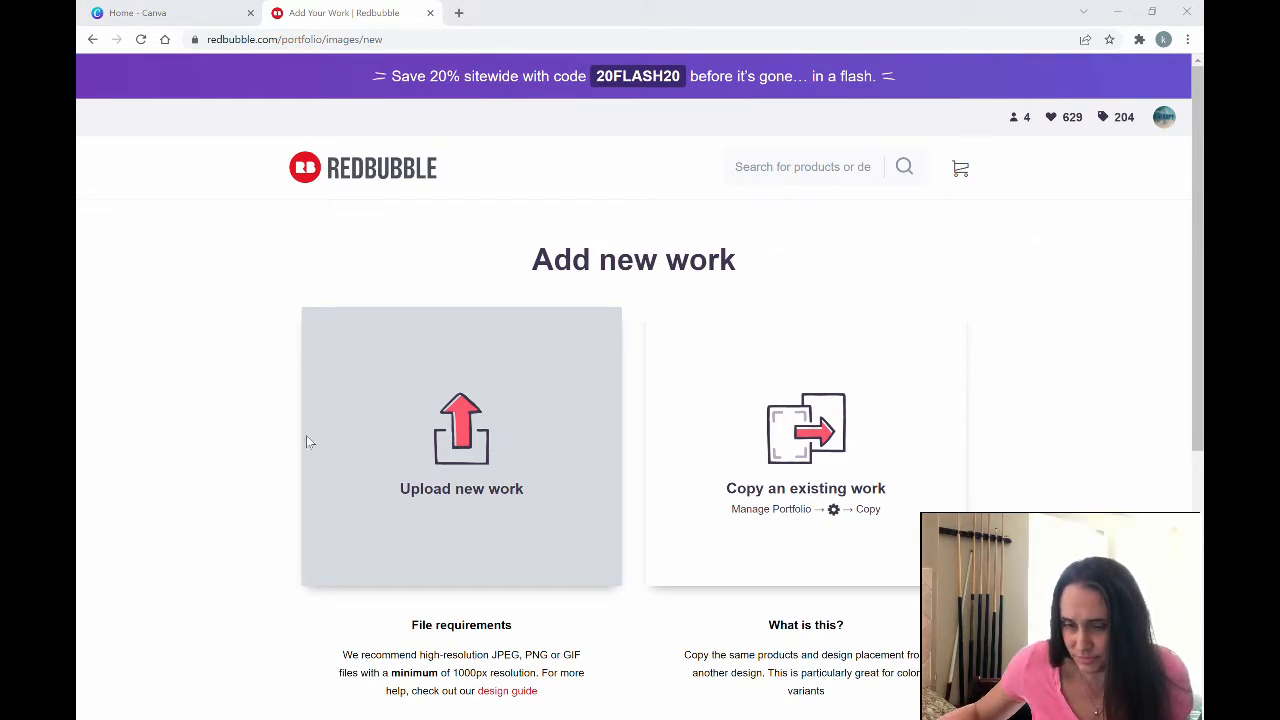
{"action": "left_click", "coordinate": [567, 390]}
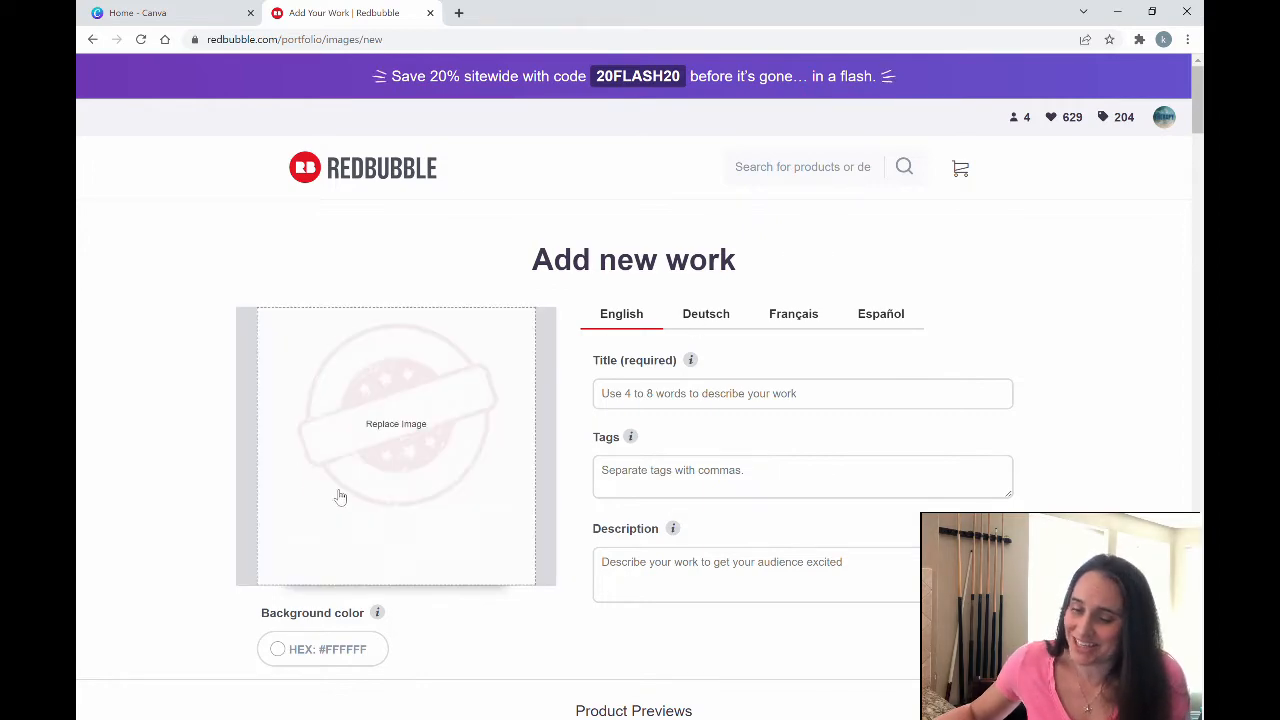
Set the Standard Print Clothing shirt color to black and move the design slightly higher on the chest
{"action": "scroll", "coordinate": [377, 514], "scroll_direction": "down", "scroll_amount": 3}
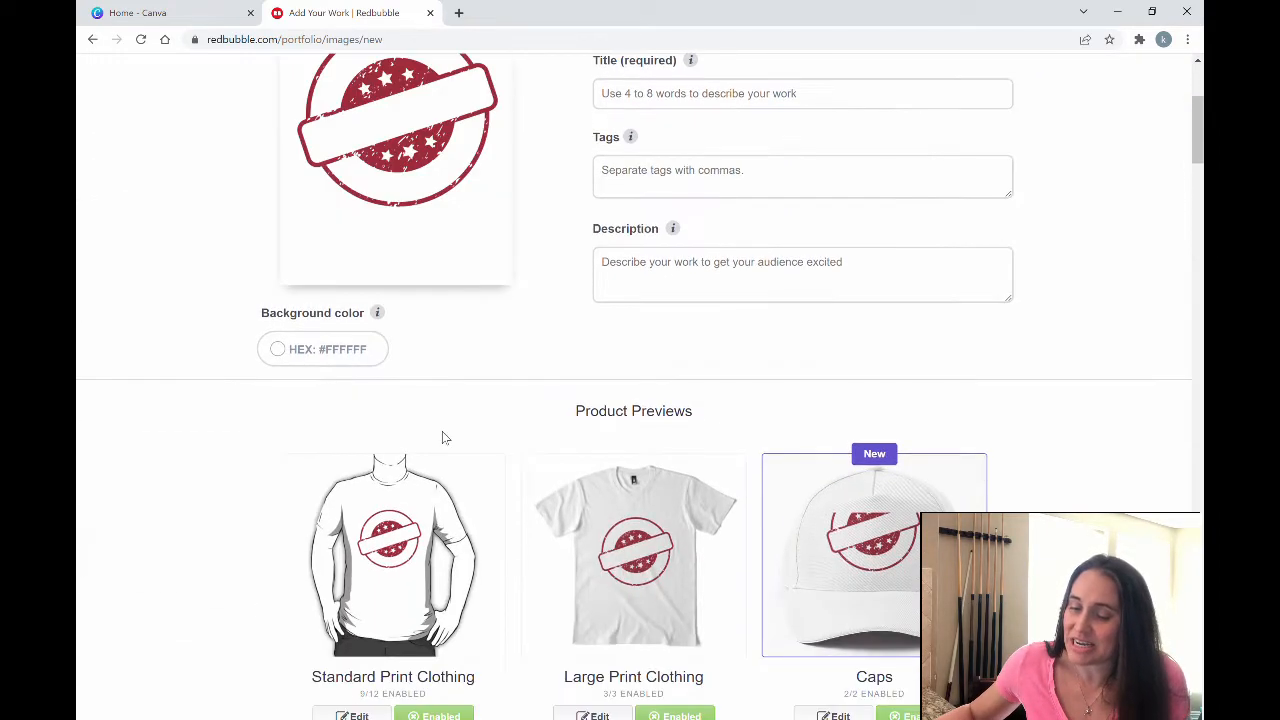
{"action": "scroll", "coordinate": [445, 437], "scroll_direction": "down", "scroll_amount": 2}
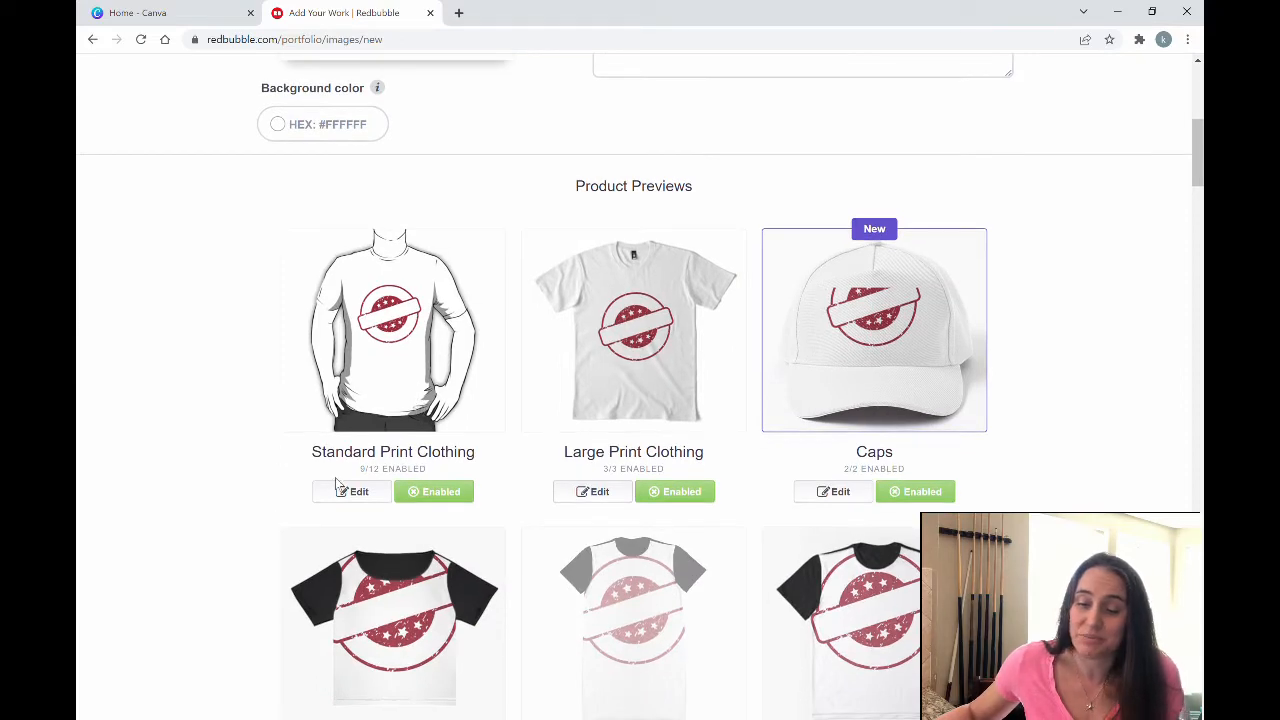
{"action": "left_click", "coordinate": [355, 492]}
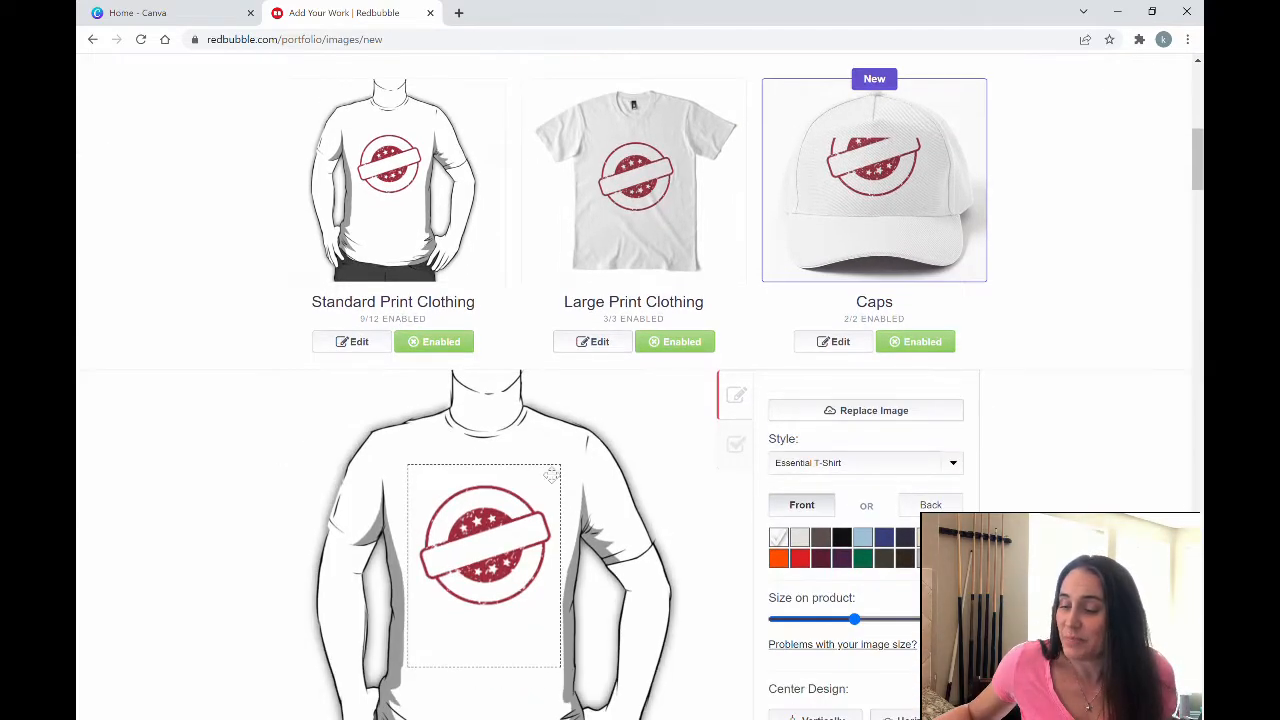
{"action": "left_click", "coordinate": [842, 539]}
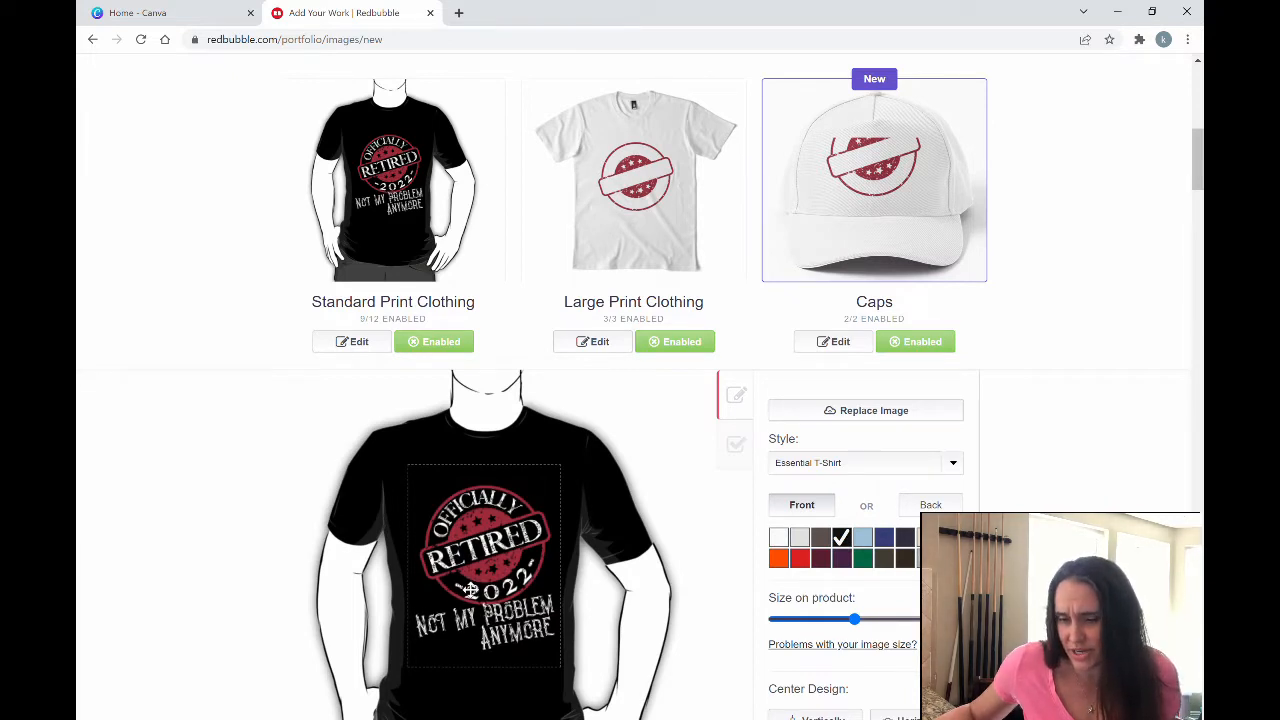
{"action": "left_click_drag", "start_coordinate": [469, 591], "coordinate": [471, 576]}
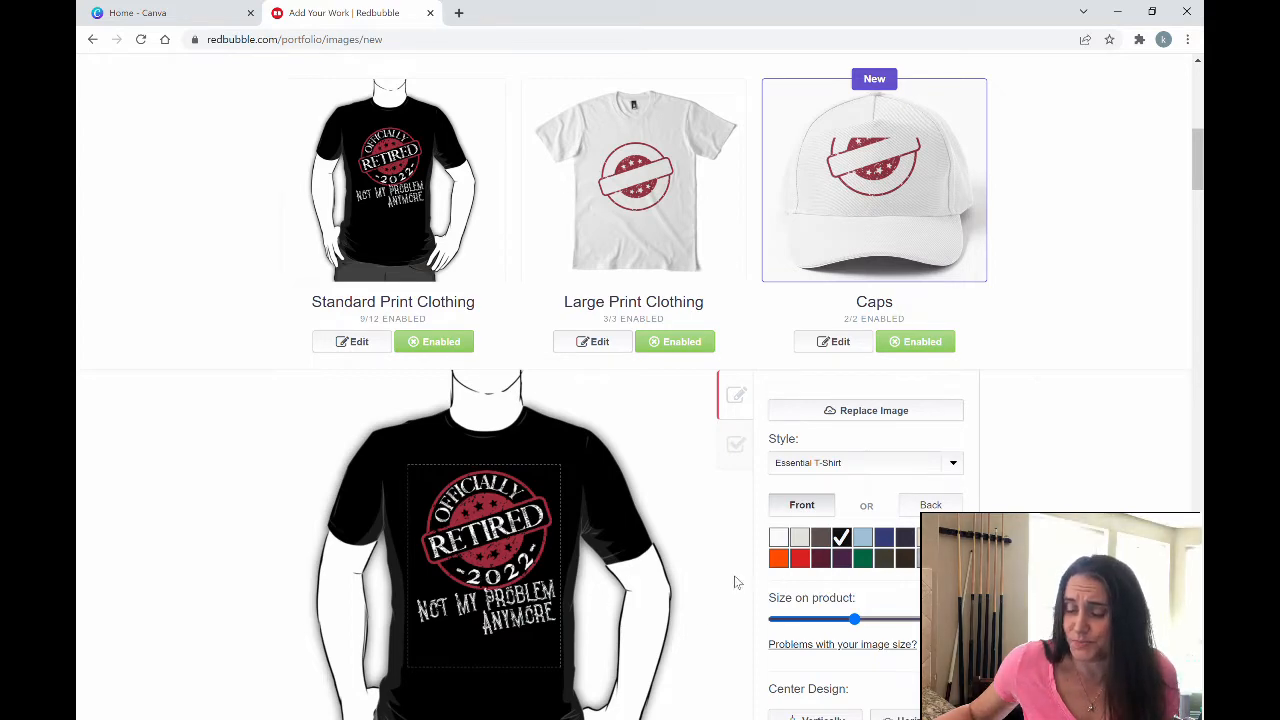
Enter "Retired 2022 Not My Problem" as the English title of the work
{"action": "scroll", "coordinate": [642, 502], "scroll_direction": "up", "scroll_amount": 1}
{"action": "scroll", "coordinate": [642, 502], "scroll_direction": "up", "scroll_amount": 6}
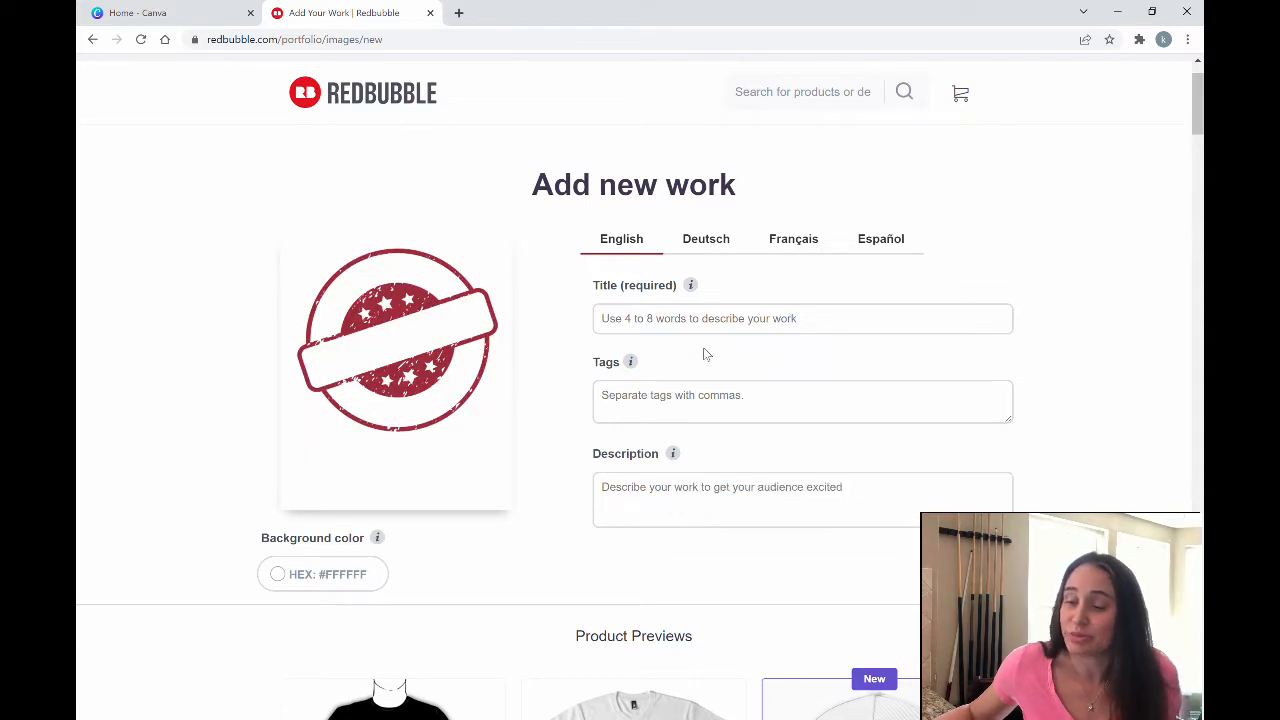
{"action": "left_click", "coordinate": [677, 321]}
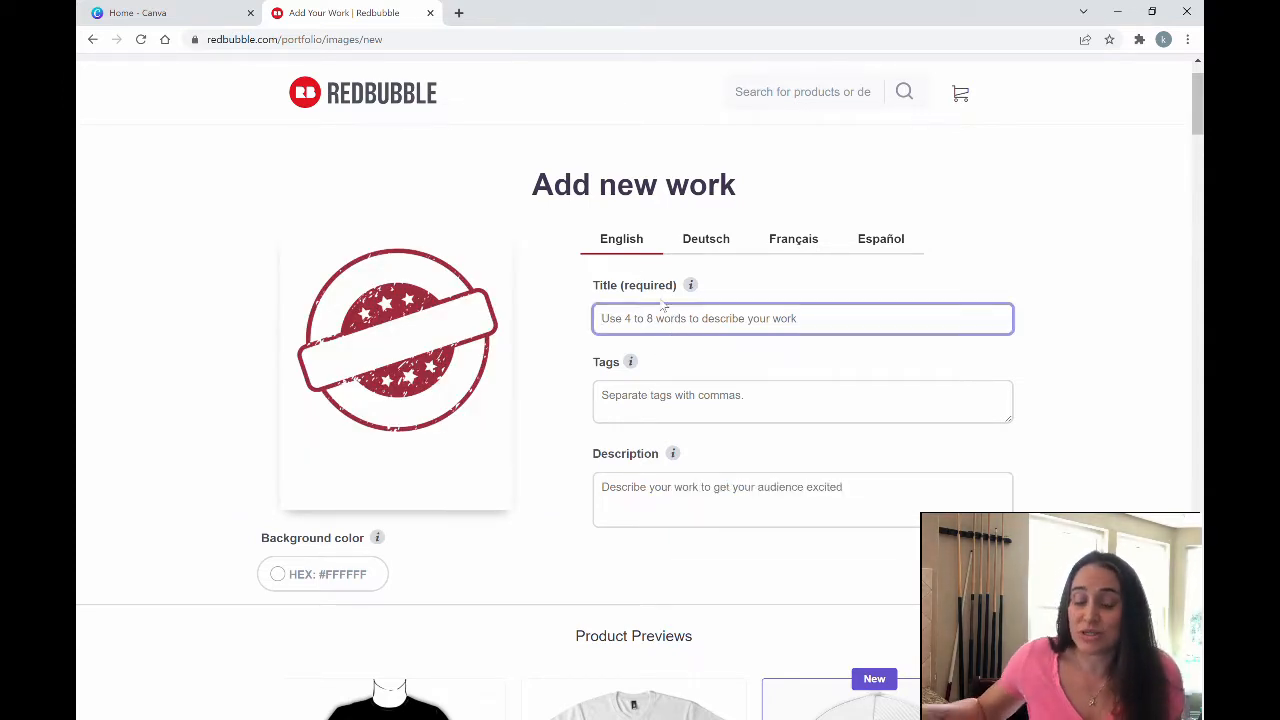
{"action": "type", "text": "R"}
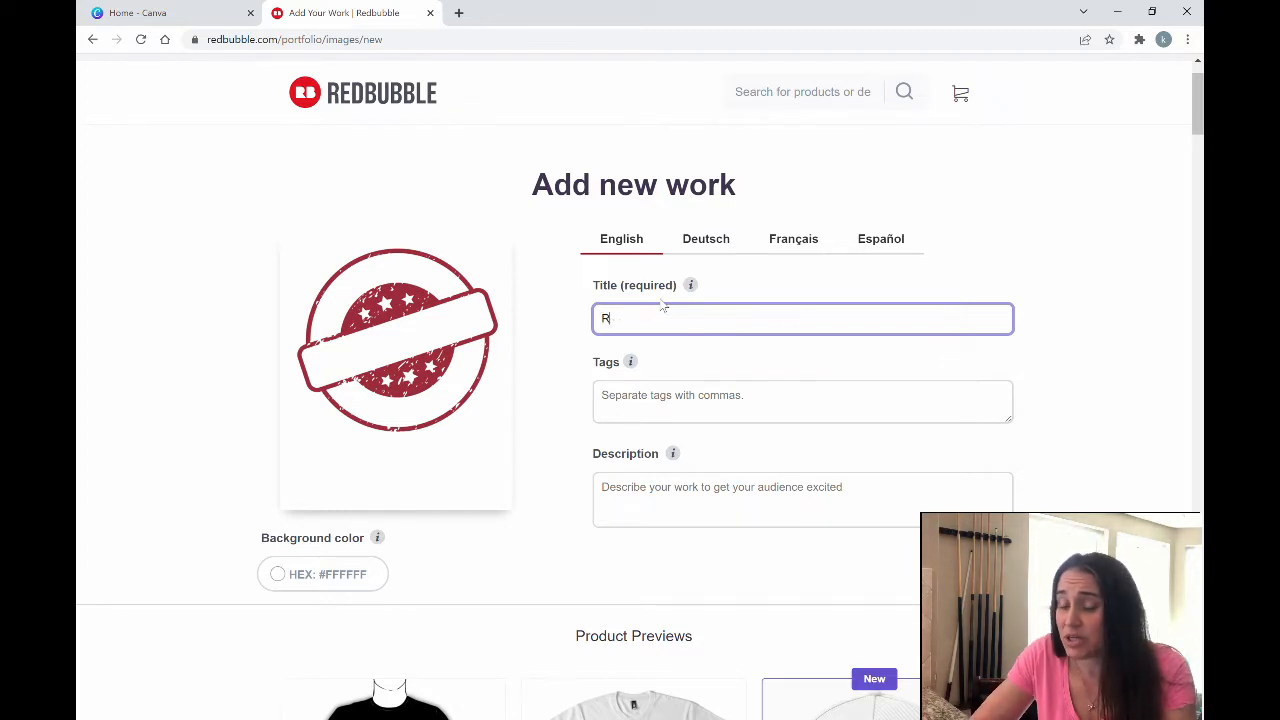
{"action": "type", "text": "etire"}
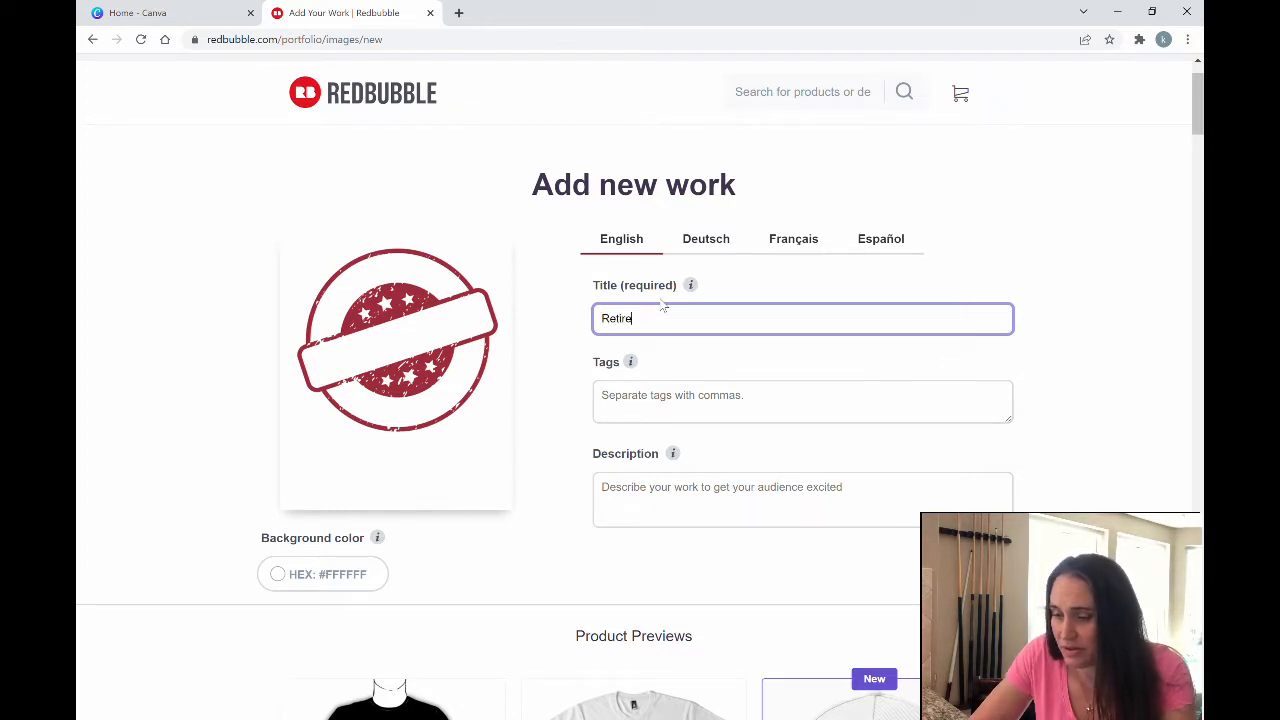
{"action": "type", "text": "d 2022"}
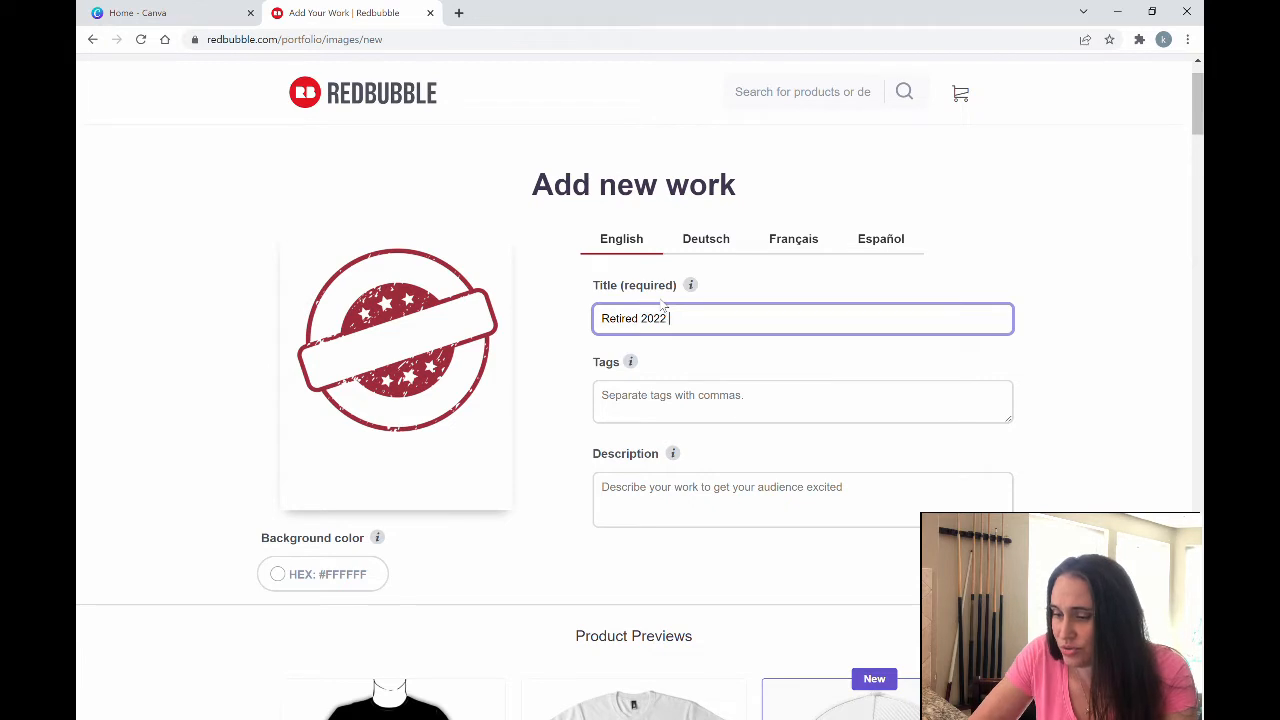
{"action": "type", "text": " Not "}
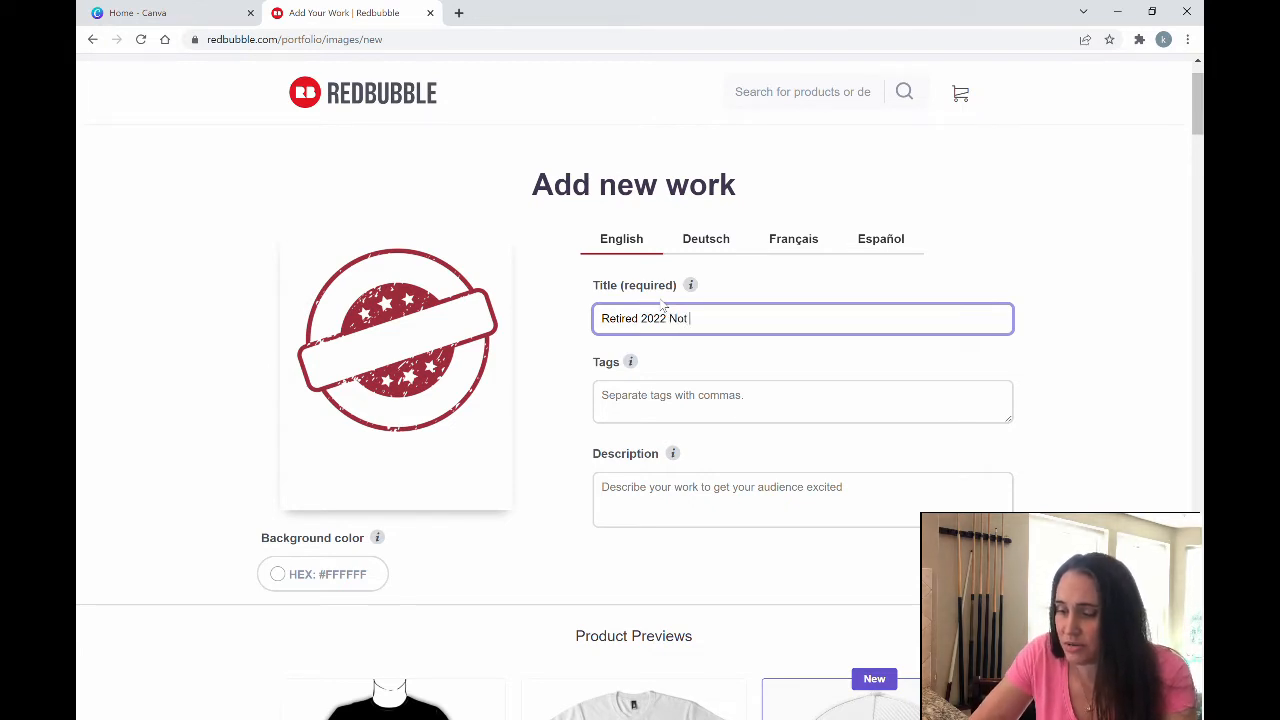
{"action": "type", "text": "My Problem"}
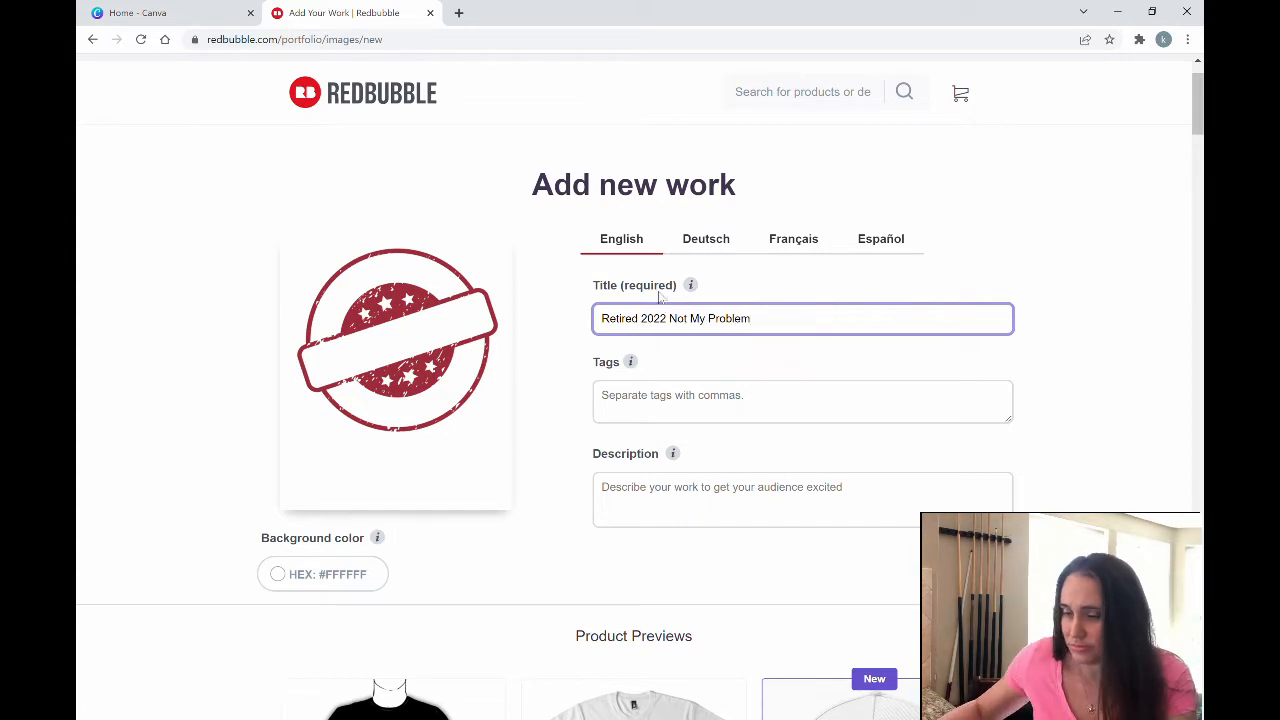
Enter the tags "Retired 2022, Not my problem anymore, retirement party, retirement gift, funny retirement gift, retired"
{"action": "left_click", "coordinate": [733, 408]}
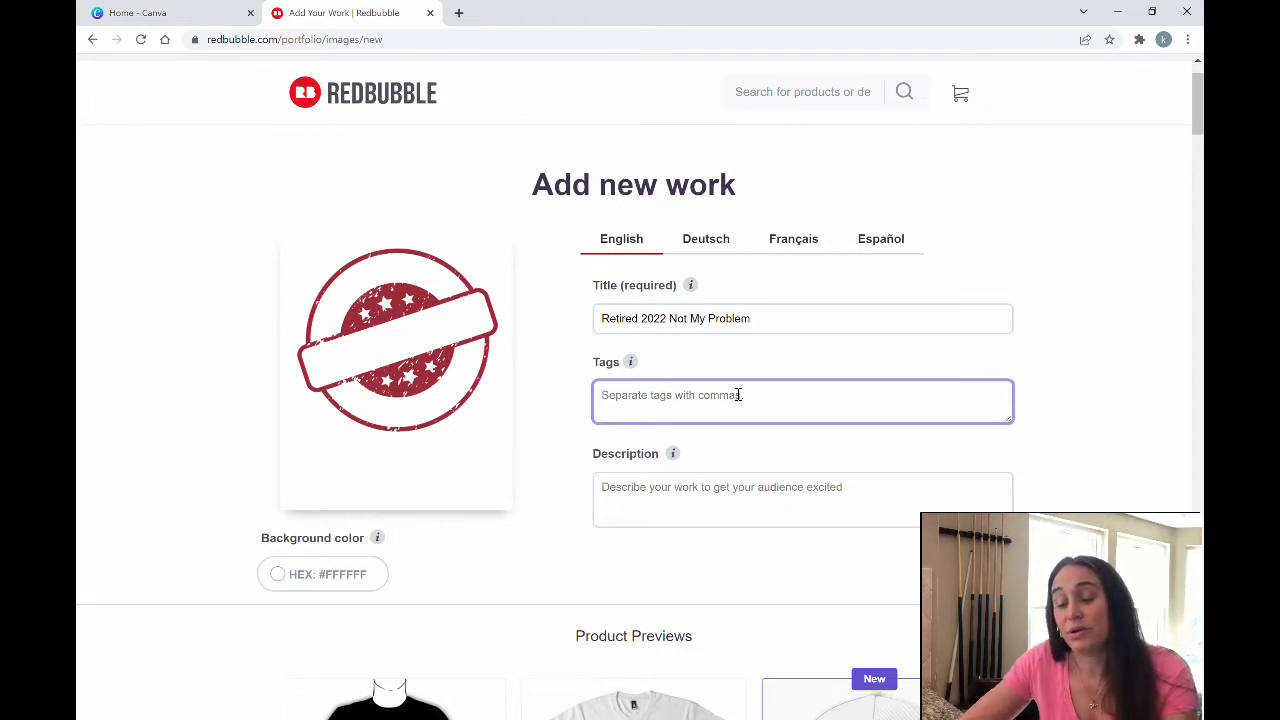
{"action": "type", "text": "Re"}
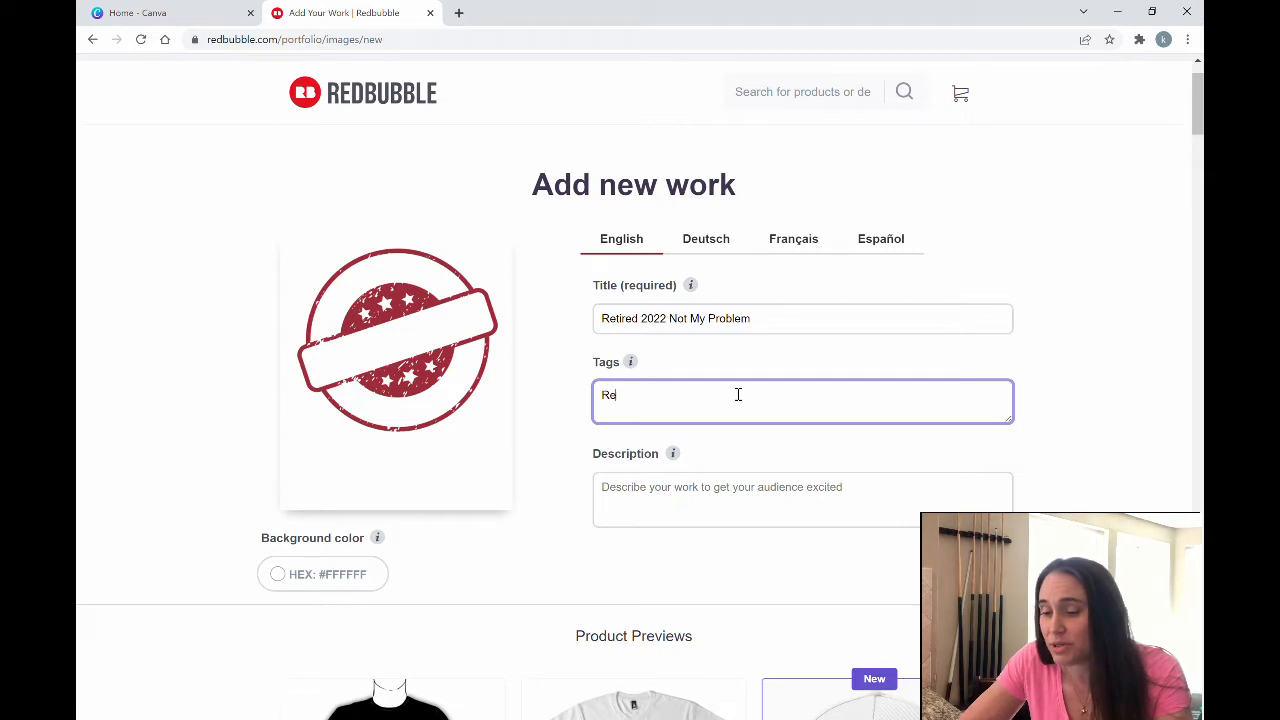
{"action": "type", "text": "tired "}
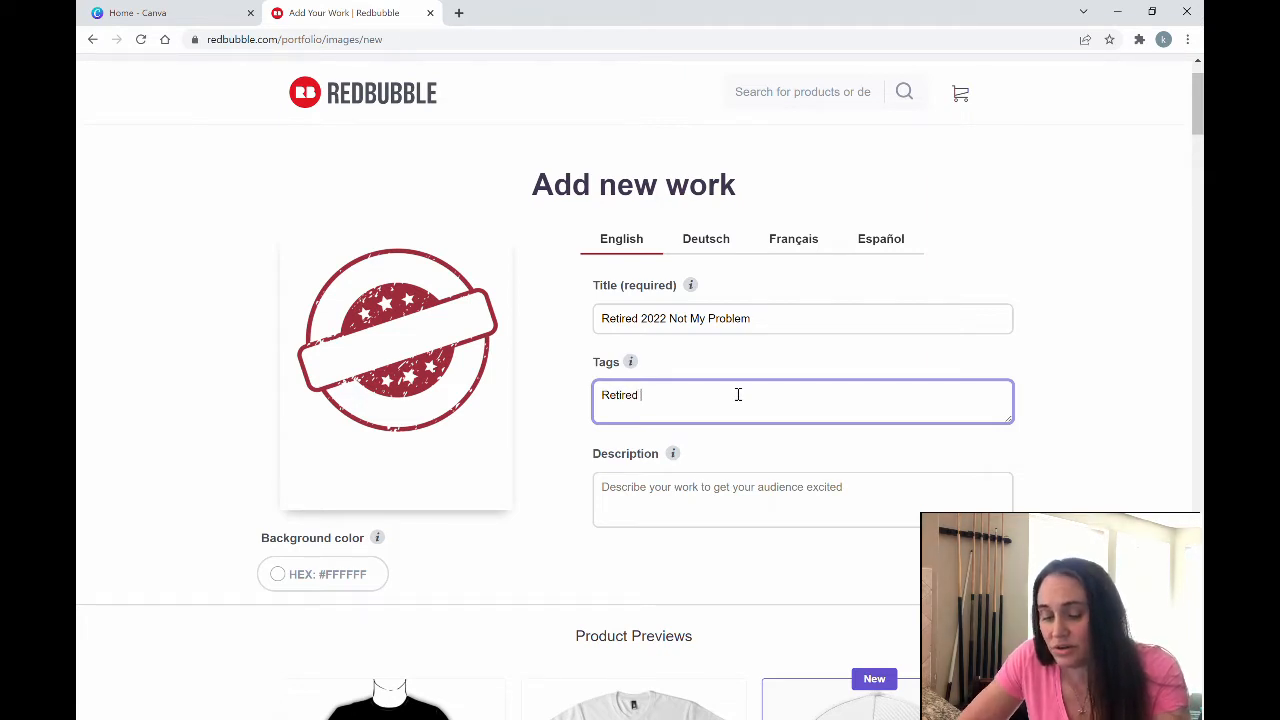
{"action": "type", "text": "2022, Not my"}
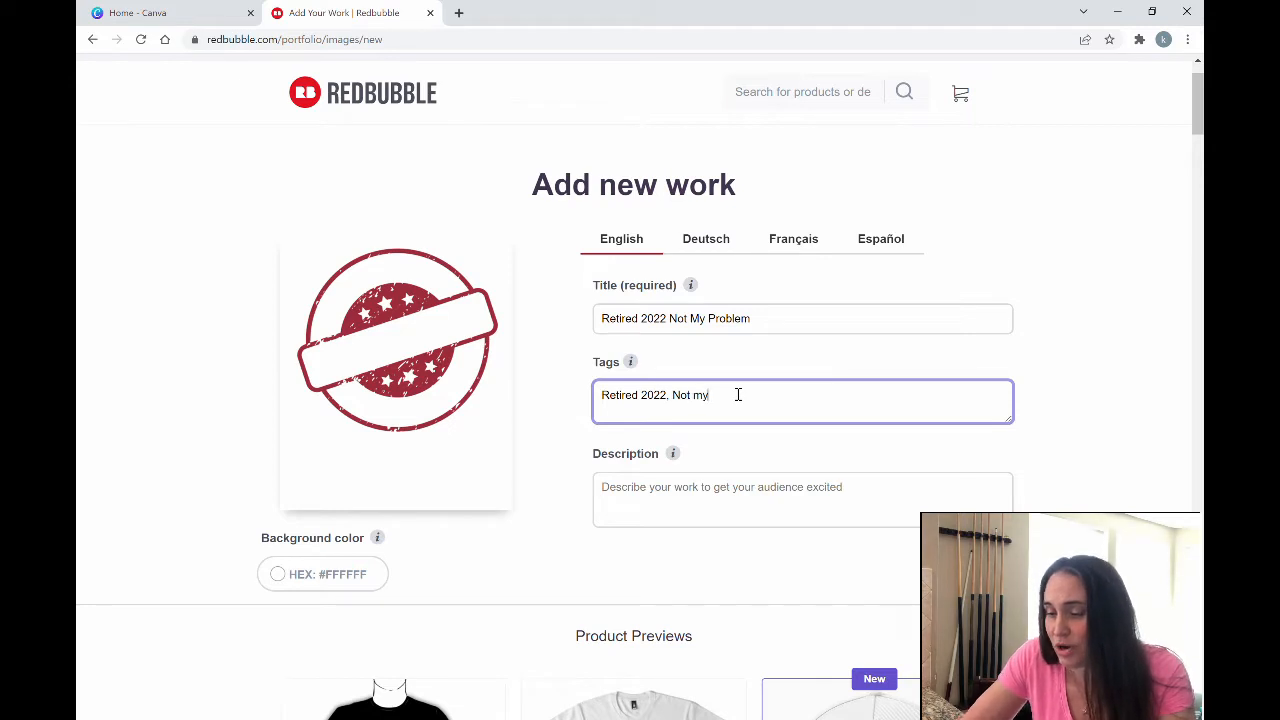
{"action": "type", "text": " problem anymore,"}
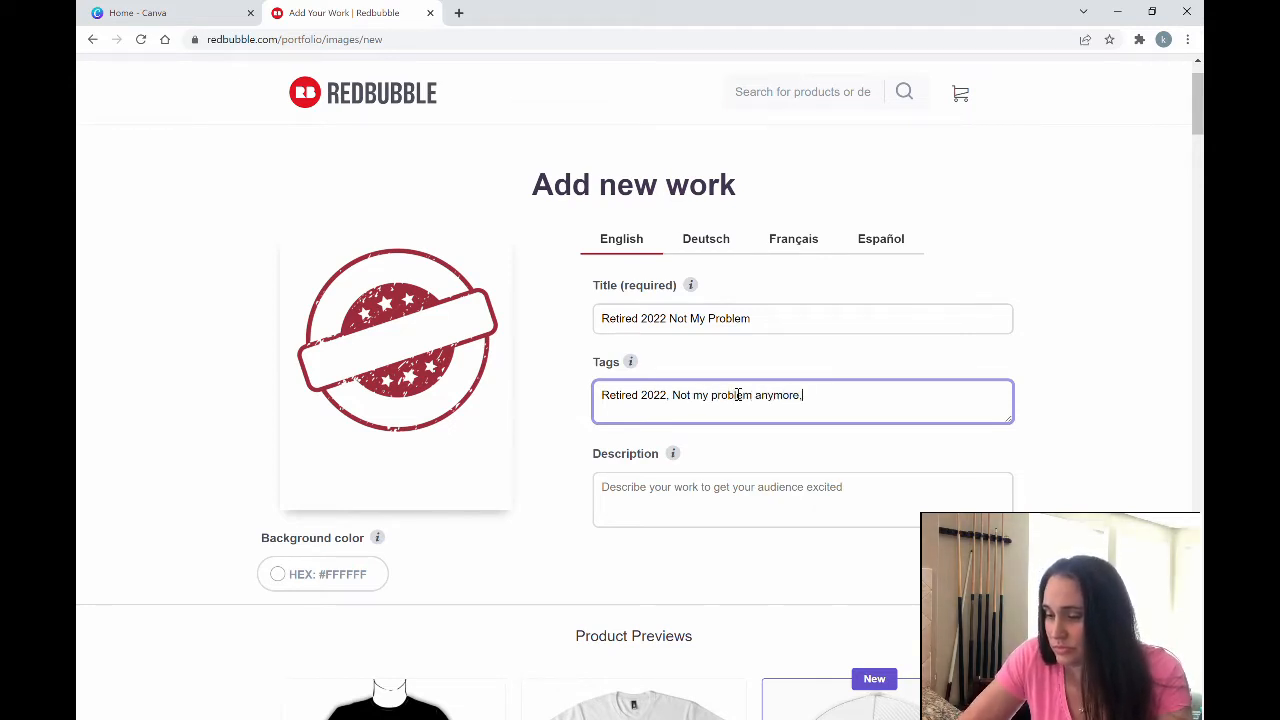
{"action": "type", "text": " ret"}
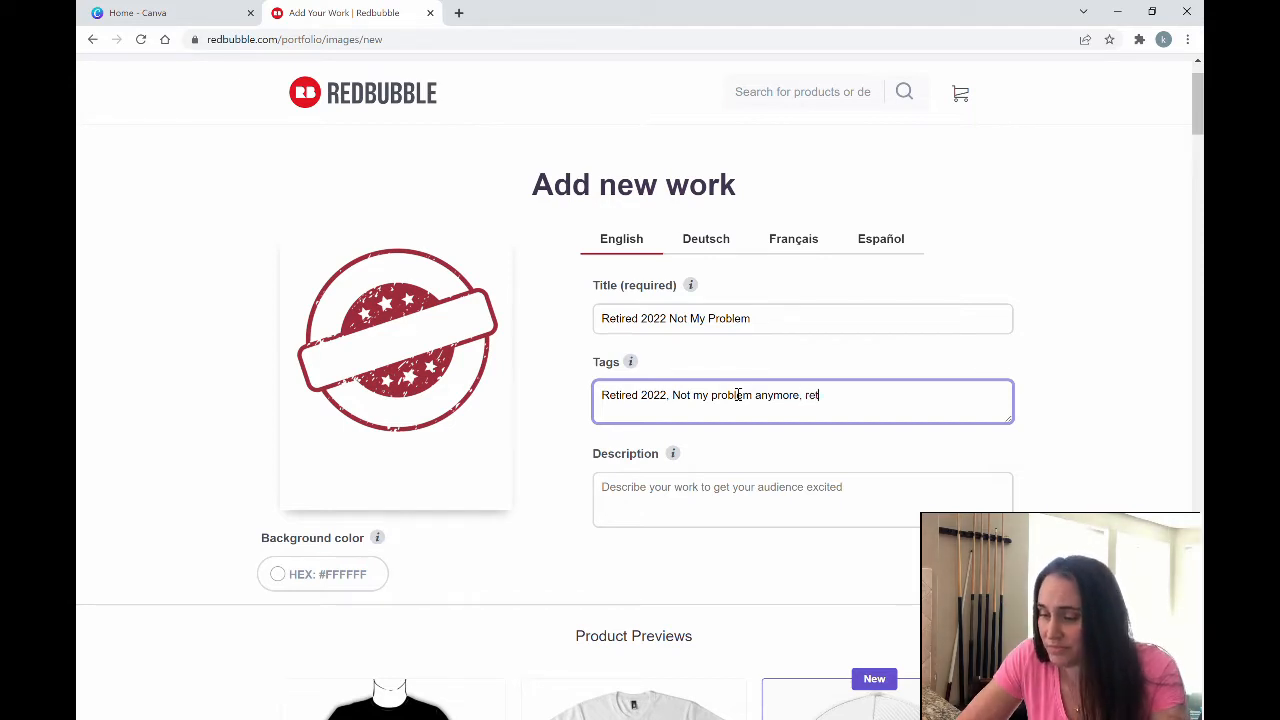
{"action": "type", "text": "irement par"}
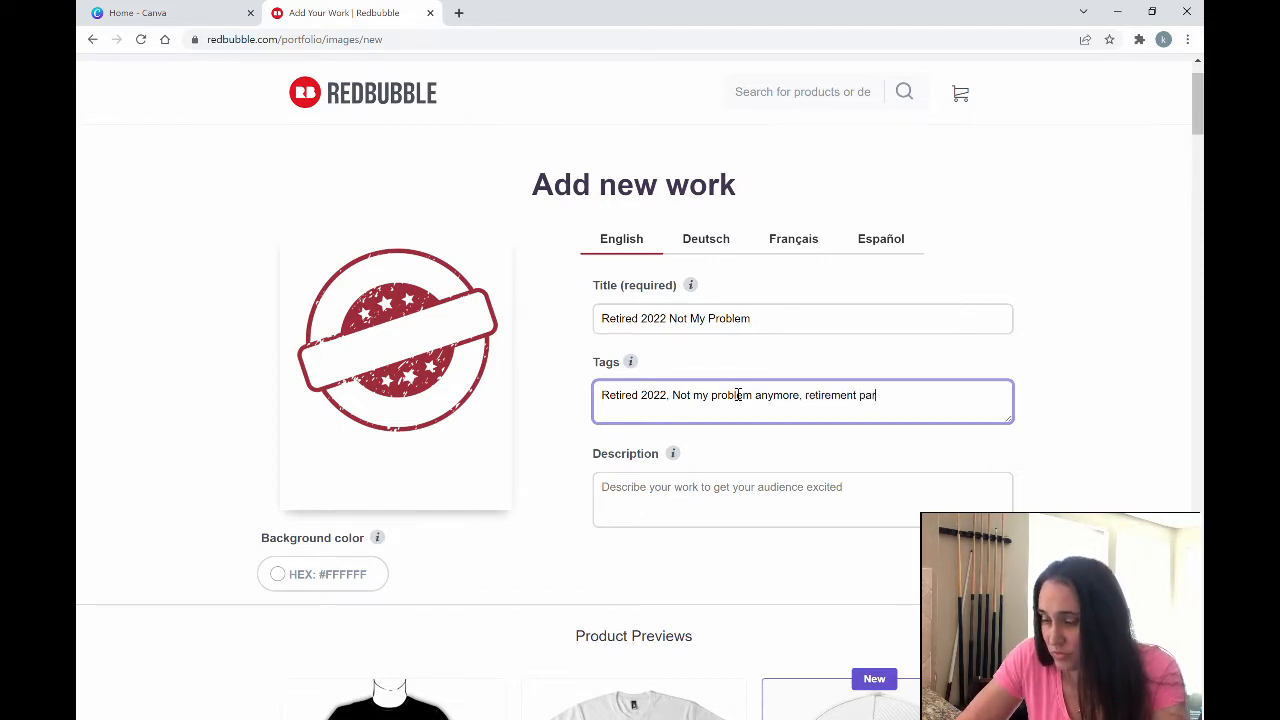
{"action": "type", "text": "ty, r"}
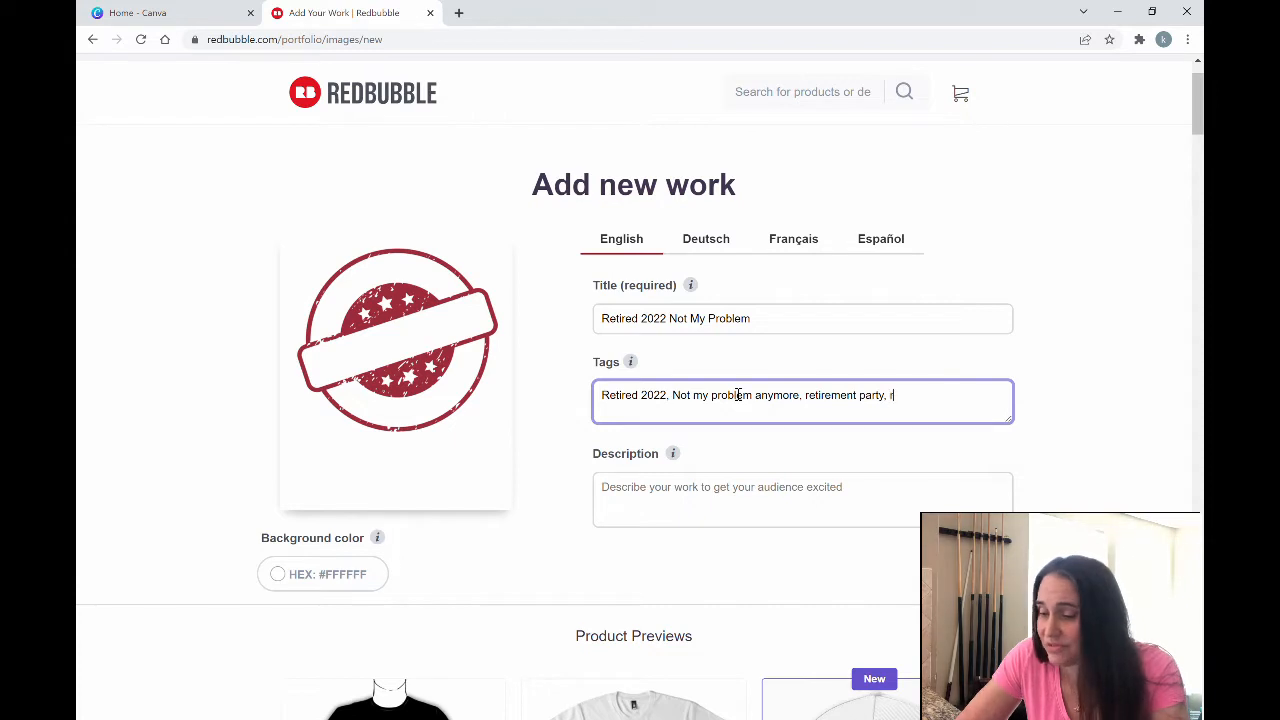
{"action": "type", "text": "etirment gift,"}
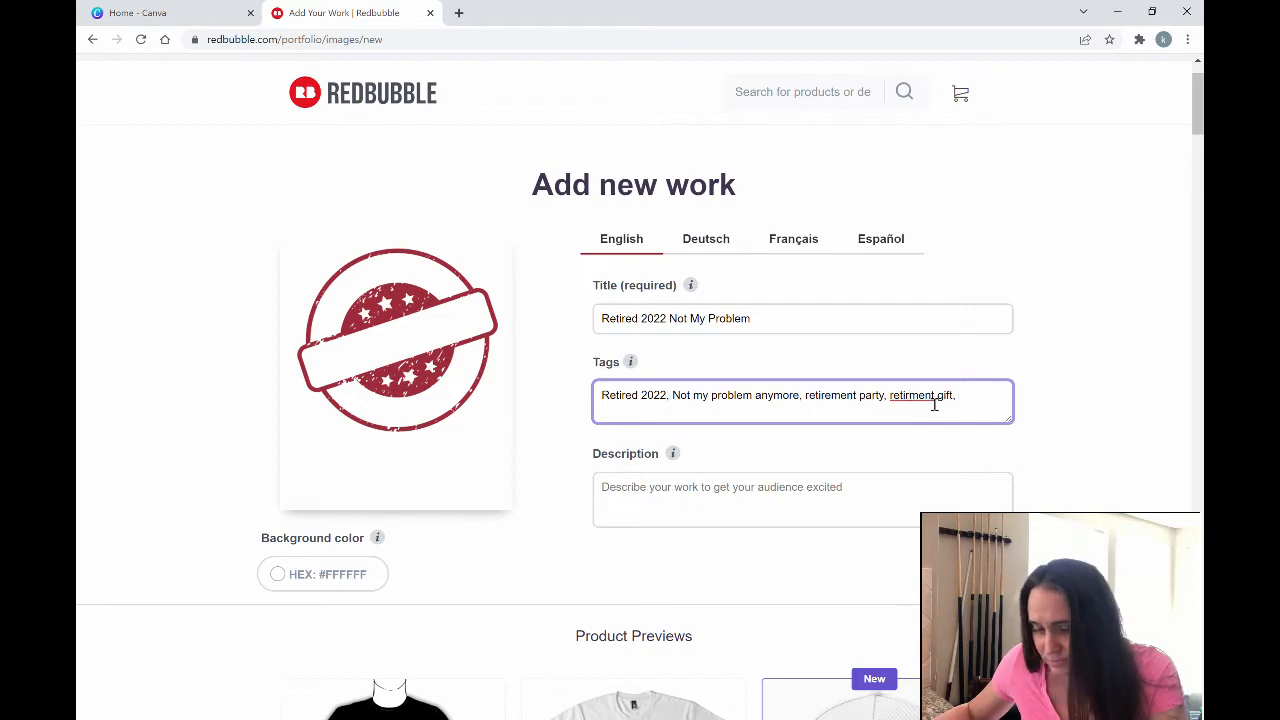
{"action": "type", "text": "e"}
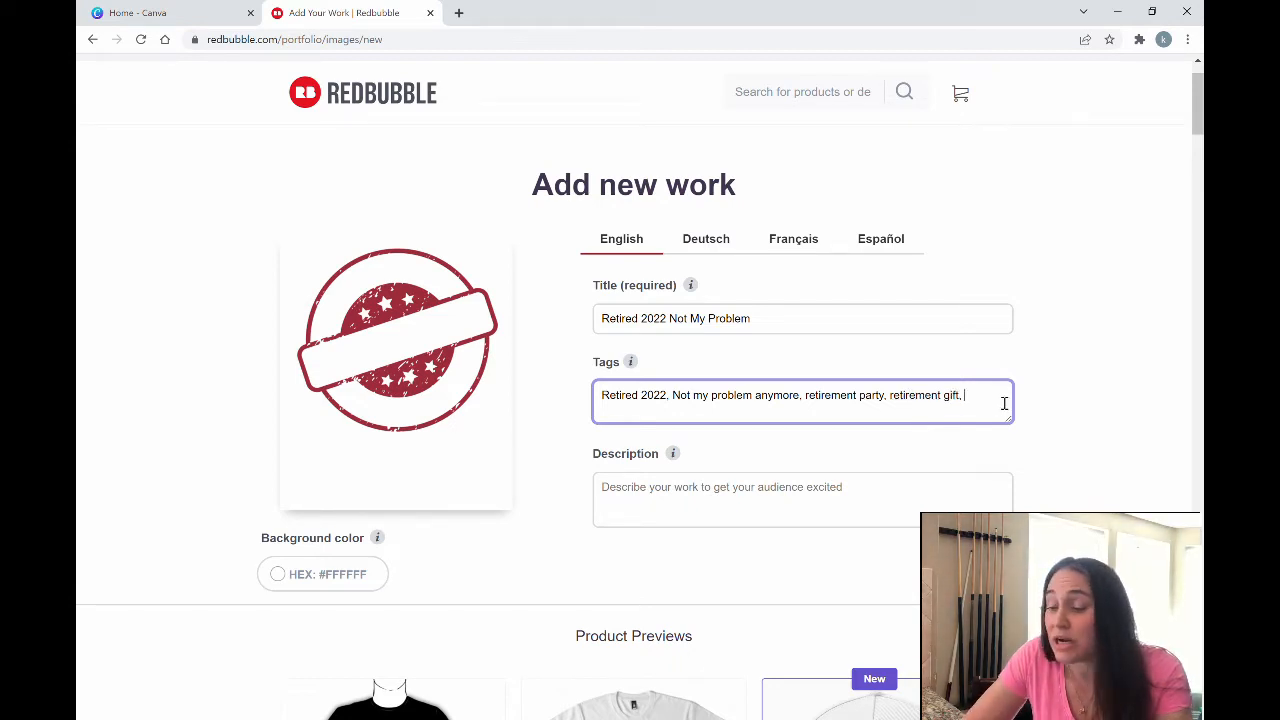
{"action": "type", "text": " funny"}
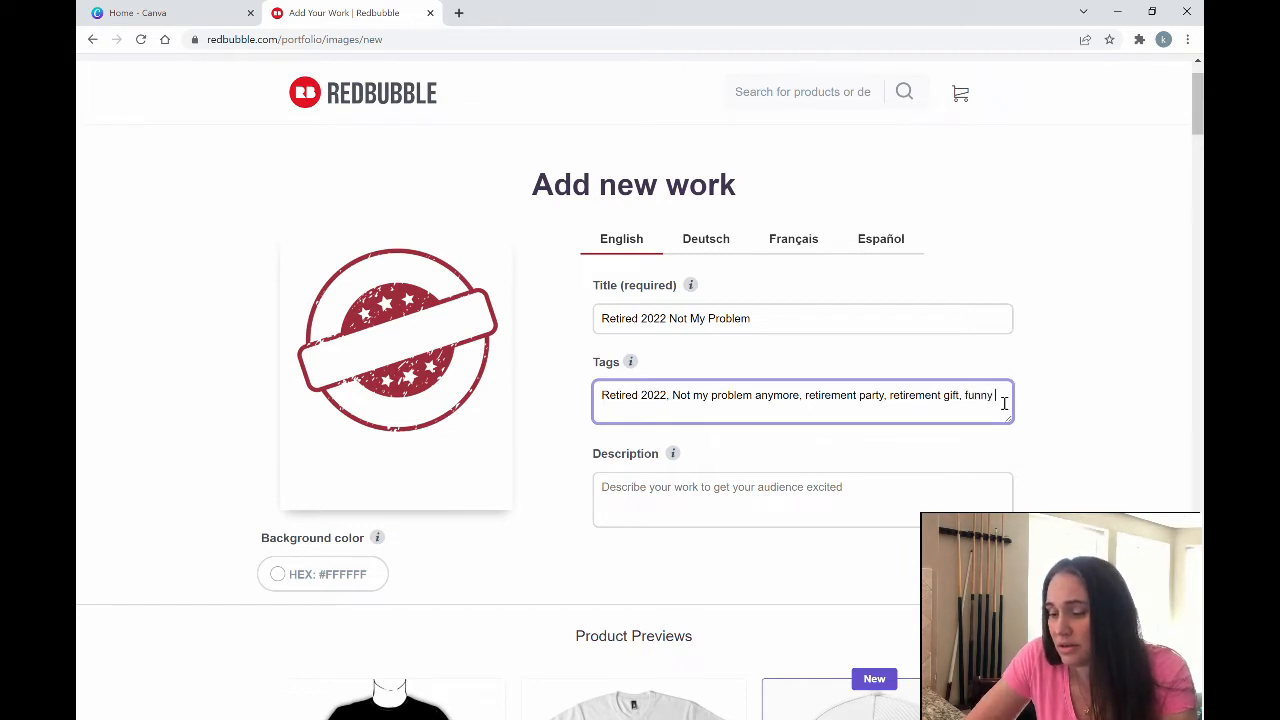
{"action": "type", "text": " retirement gift, retired"}
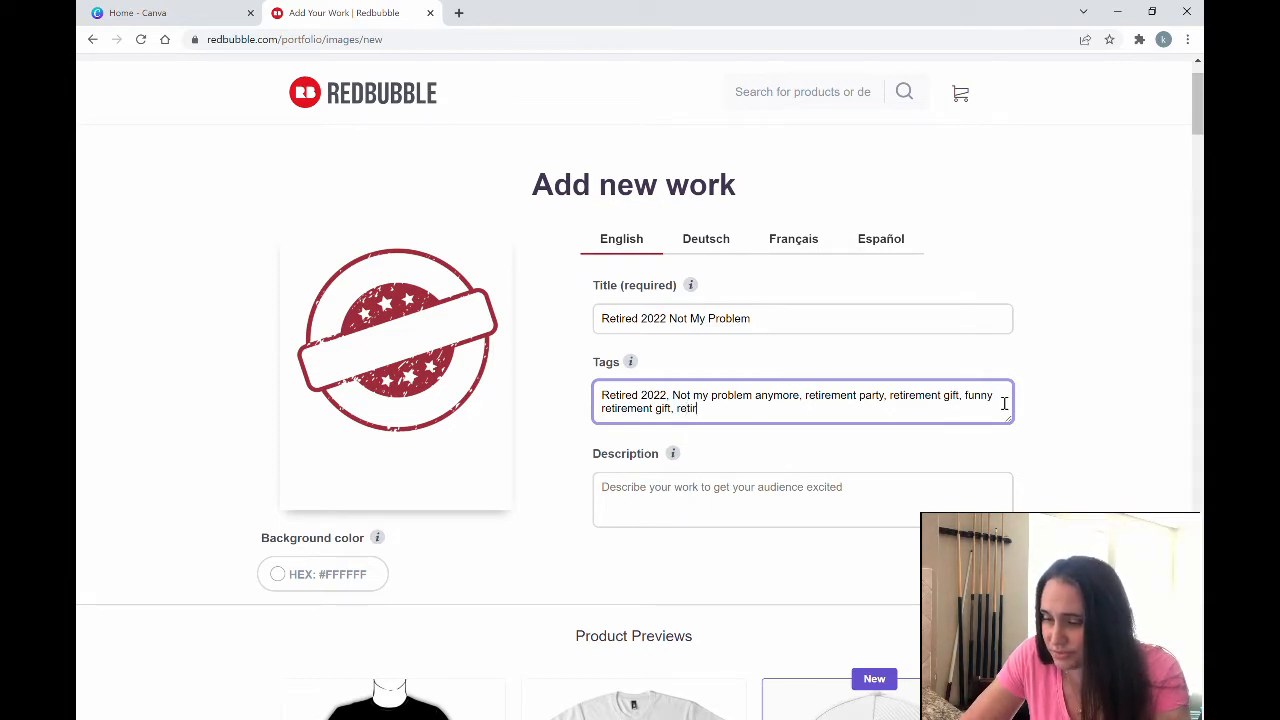
Copy the title text "Retired 2022 Not My Problem" into the work's description
{"action": "left_click", "coordinate": [727, 521]}
{"action": "left_click_drag", "start_coordinate": [784, 327], "coordinate": [588, 324]}
{"action": "left_click", "coordinate": [588, 324]}
{"action": "left_click", "coordinate": [622, 323]}
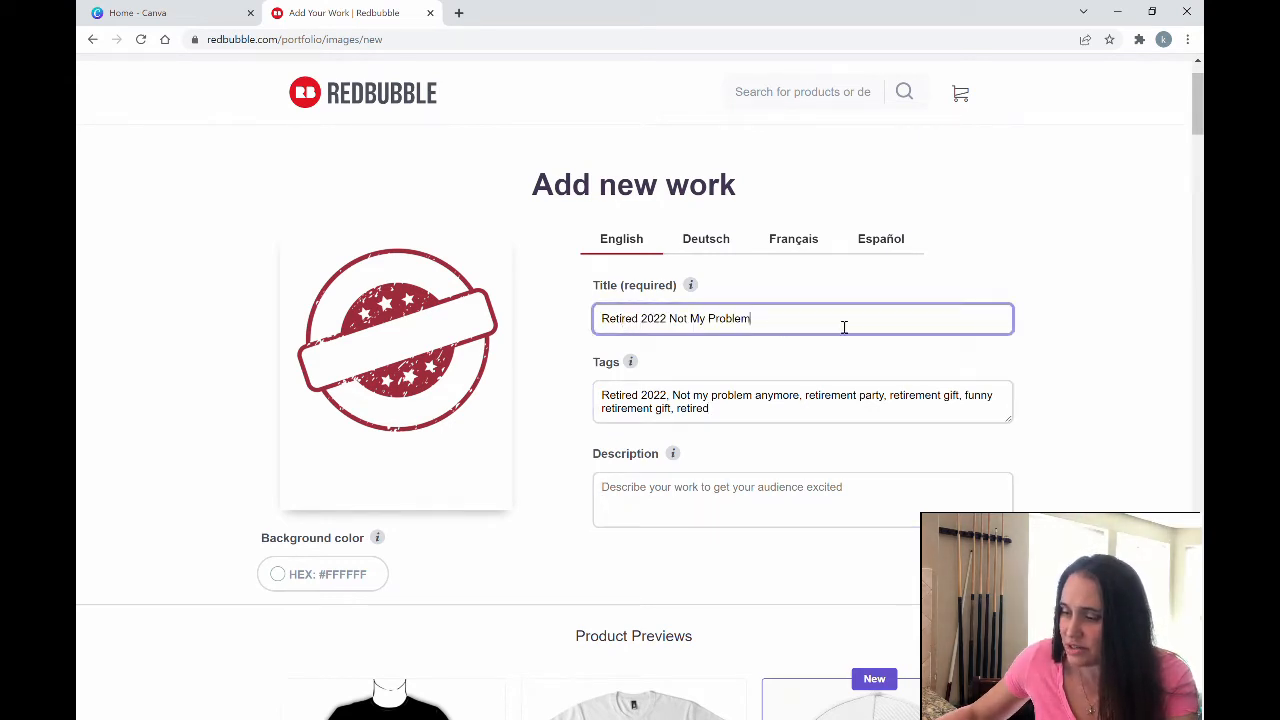
{"action": "left_click_drag", "start_coordinate": [846, 329], "coordinate": [608, 332]}
{"action": "key", "text": "ctrl+c"}
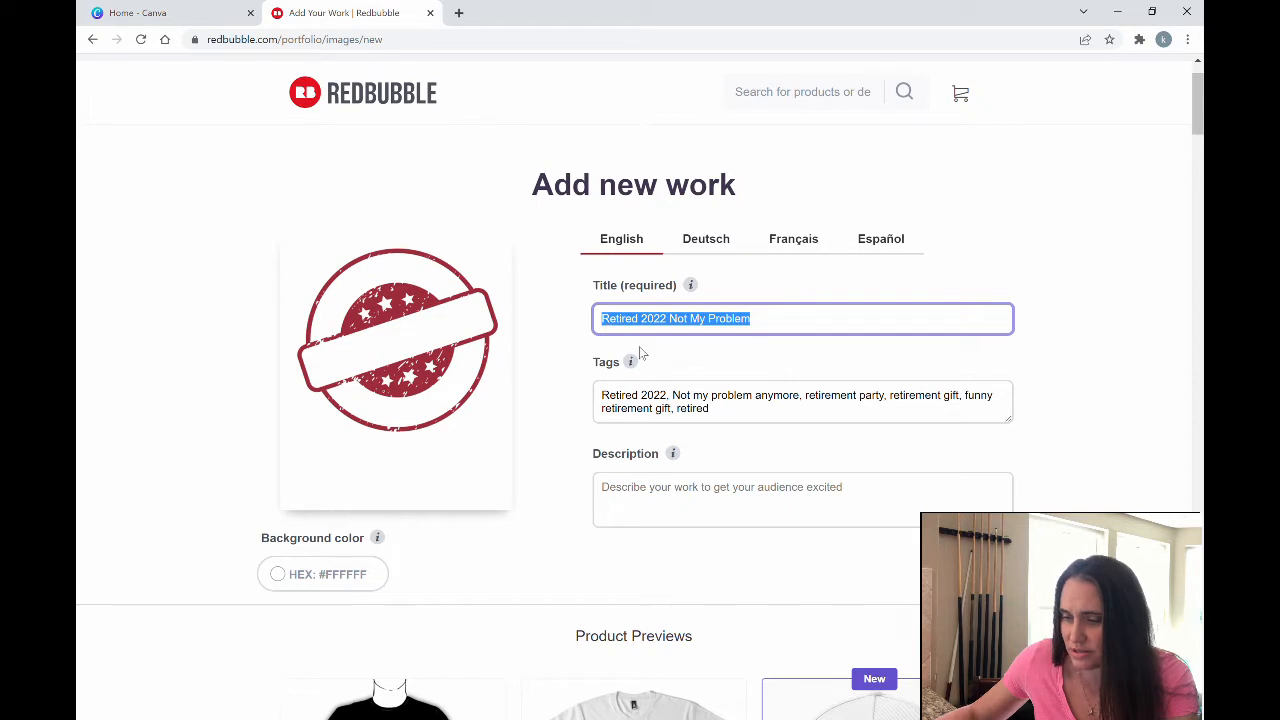
{"action": "left_click", "coordinate": [645, 495]}
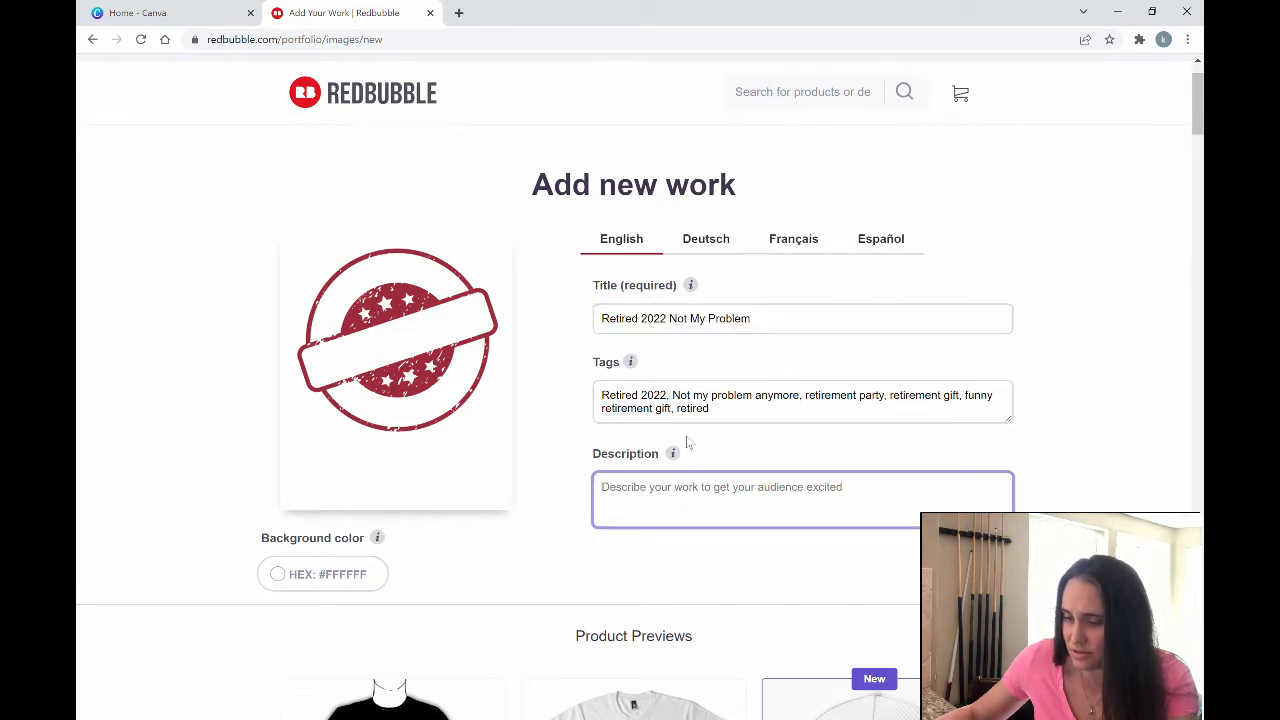
{"action": "key", "text": "ctrl+v"}
{"action": "left_click", "coordinate": [1056, 411]}
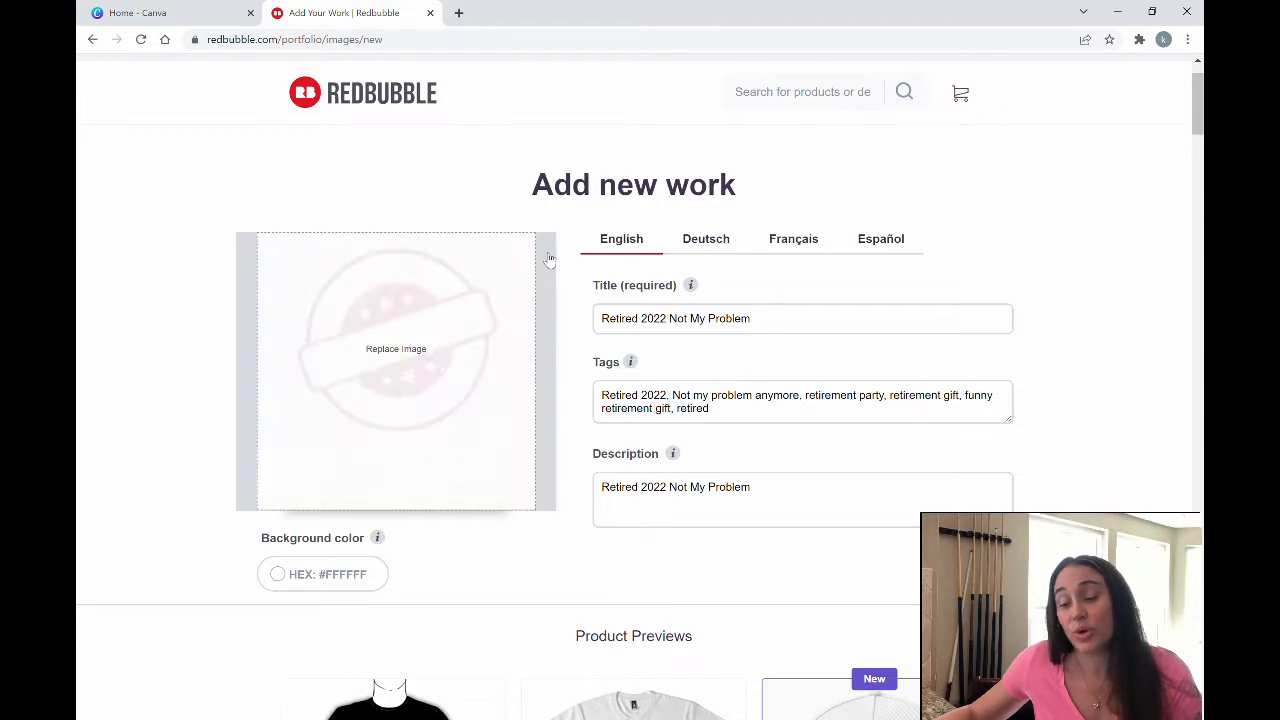
Look through the product previews to examine how the design sits on each product and which products are enabled
{"action": "scroll", "coordinate": [950, 268], "scroll_direction": "down", "scroll_amount": 2}
{"action": "scroll", "coordinate": [954, 269], "scroll_direction": "down", "scroll_amount": 12}
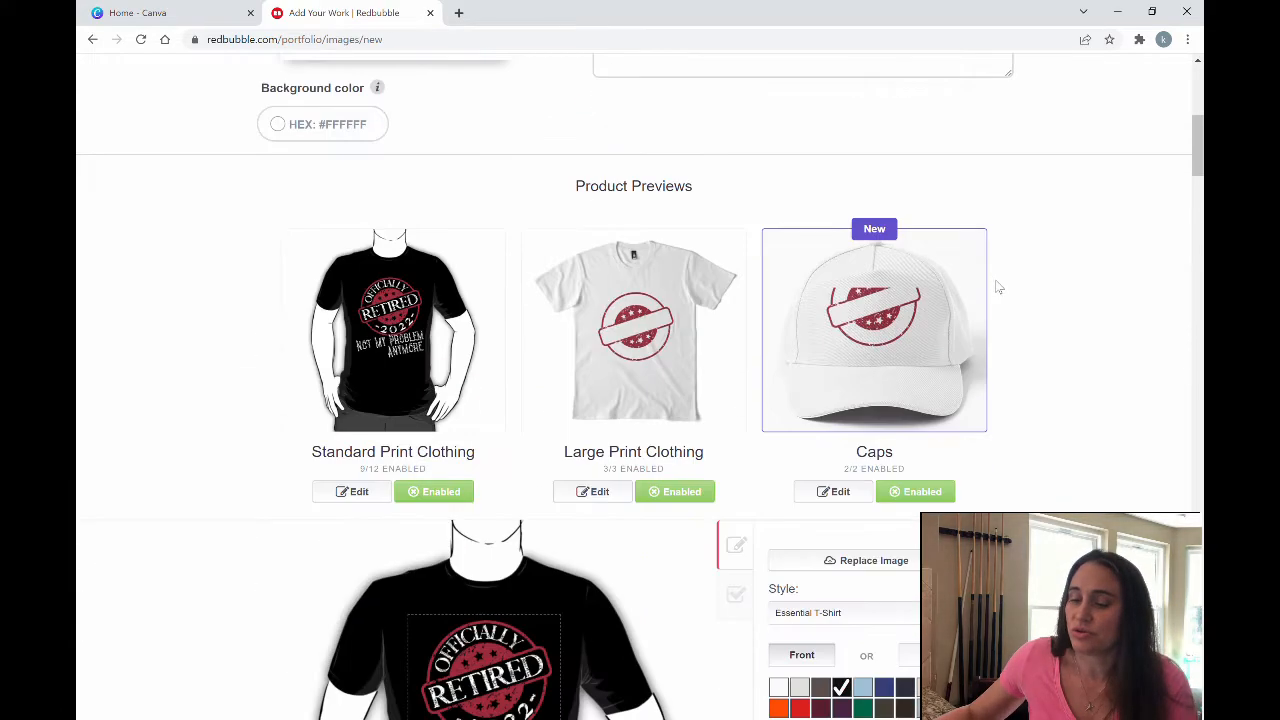
{"action": "scroll", "coordinate": [1027, 368], "scroll_direction": "down", "scroll_amount": 19}
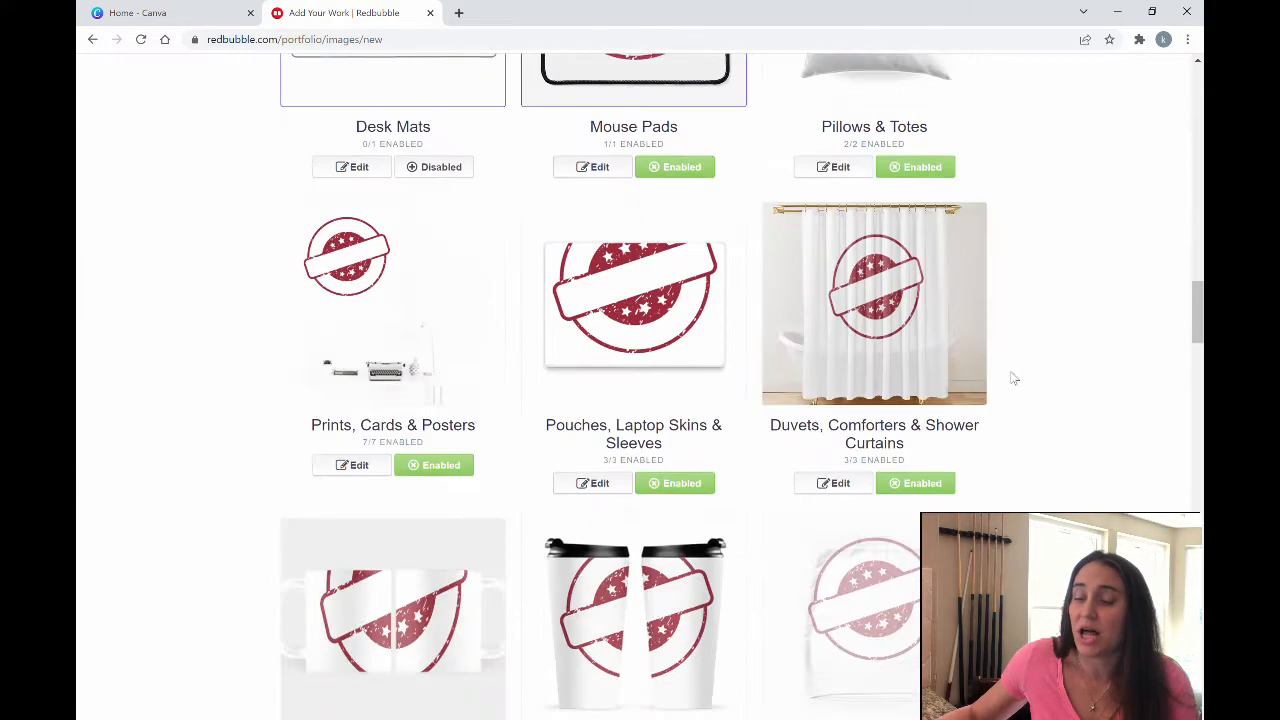
{"action": "scroll", "coordinate": [995, 418], "scroll_direction": "down", "scroll_amount": 17}
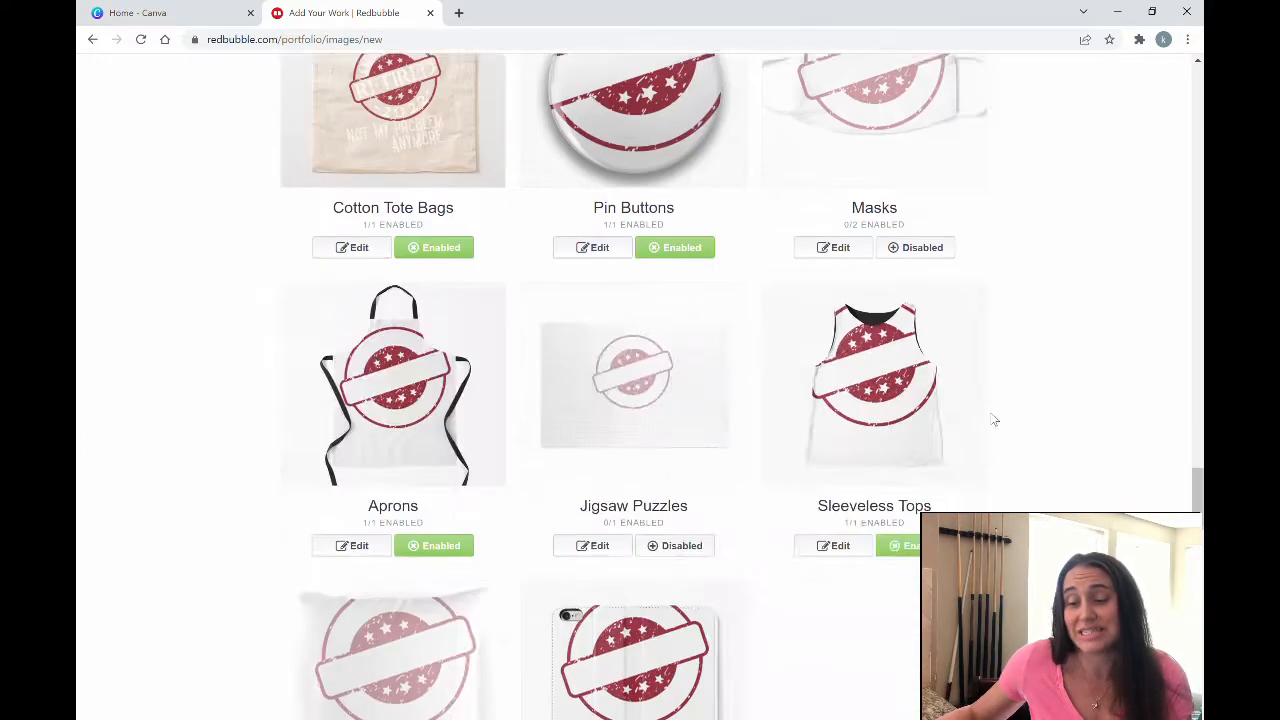
{"action": "scroll", "coordinate": [962, 388], "scroll_direction": "up", "scroll_amount": 20}
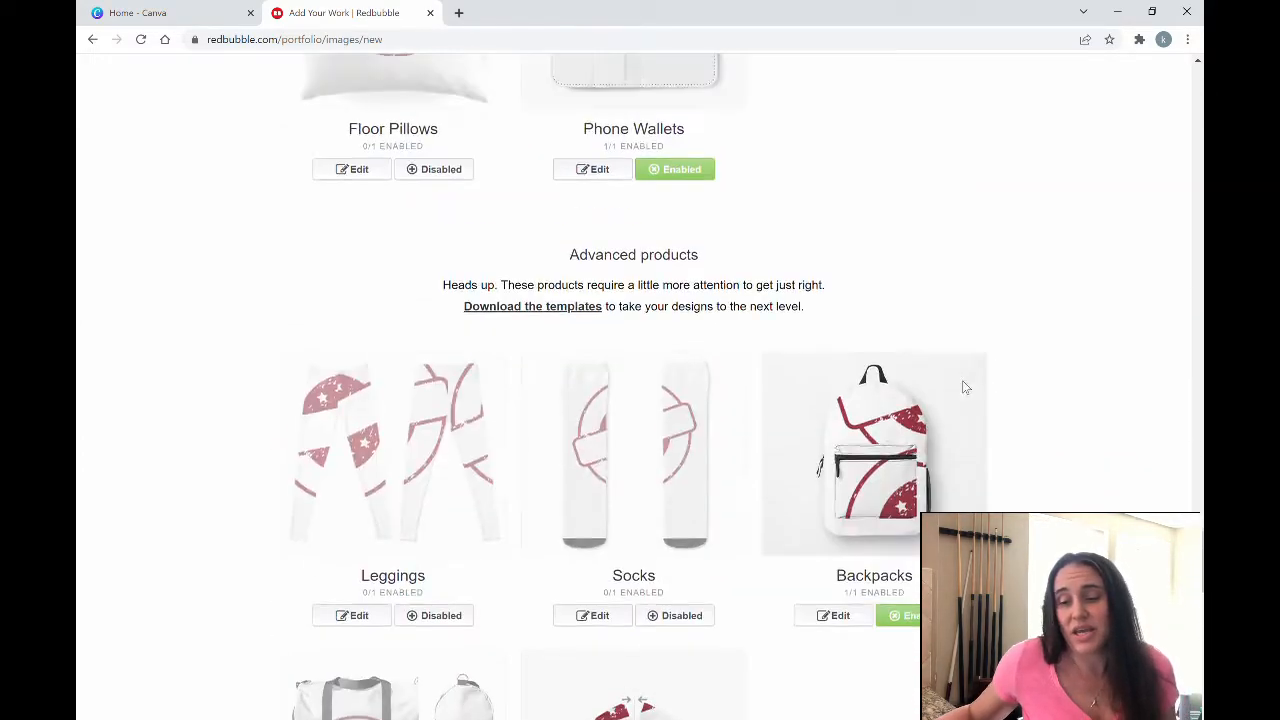
{"action": "scroll", "coordinate": [926, 386], "scroll_direction": "up", "scroll_amount": 17}
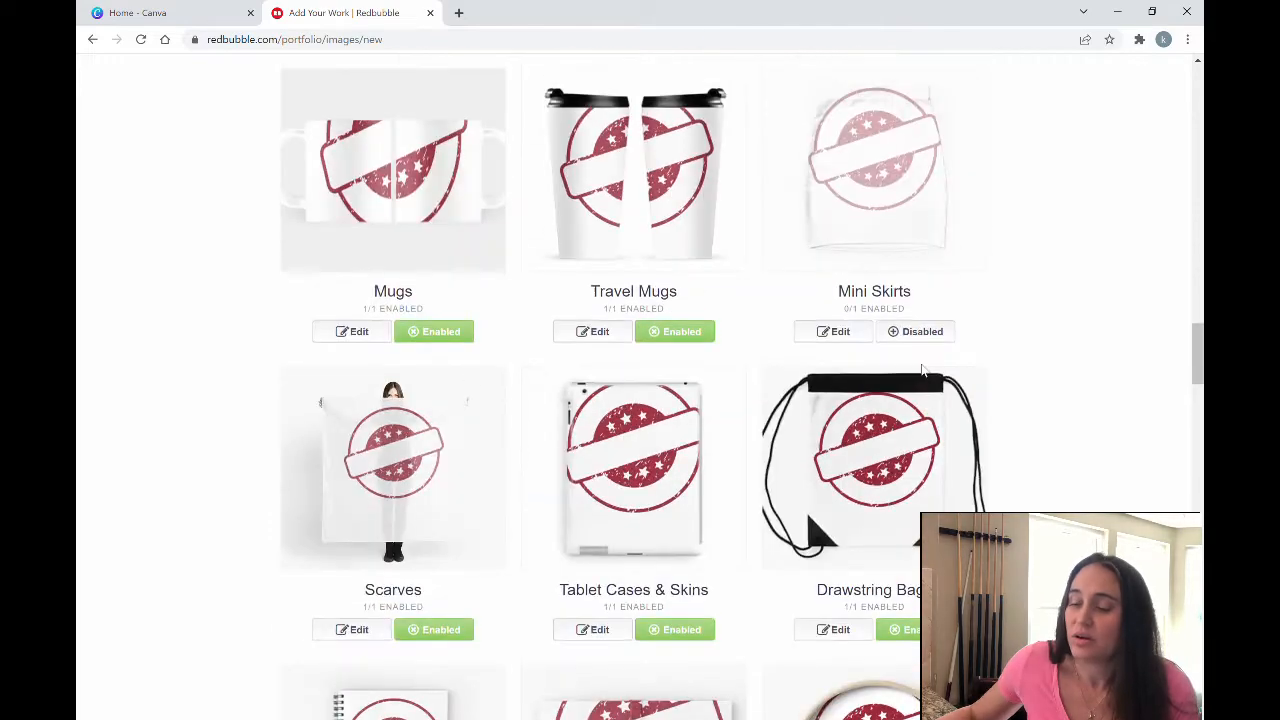
Compare the design on the Standard Print Clothing shirt with how it sits on the other product previews
{"action": "scroll", "coordinate": [915, 366], "scroll_direction": "up", "scroll_amount": 3}
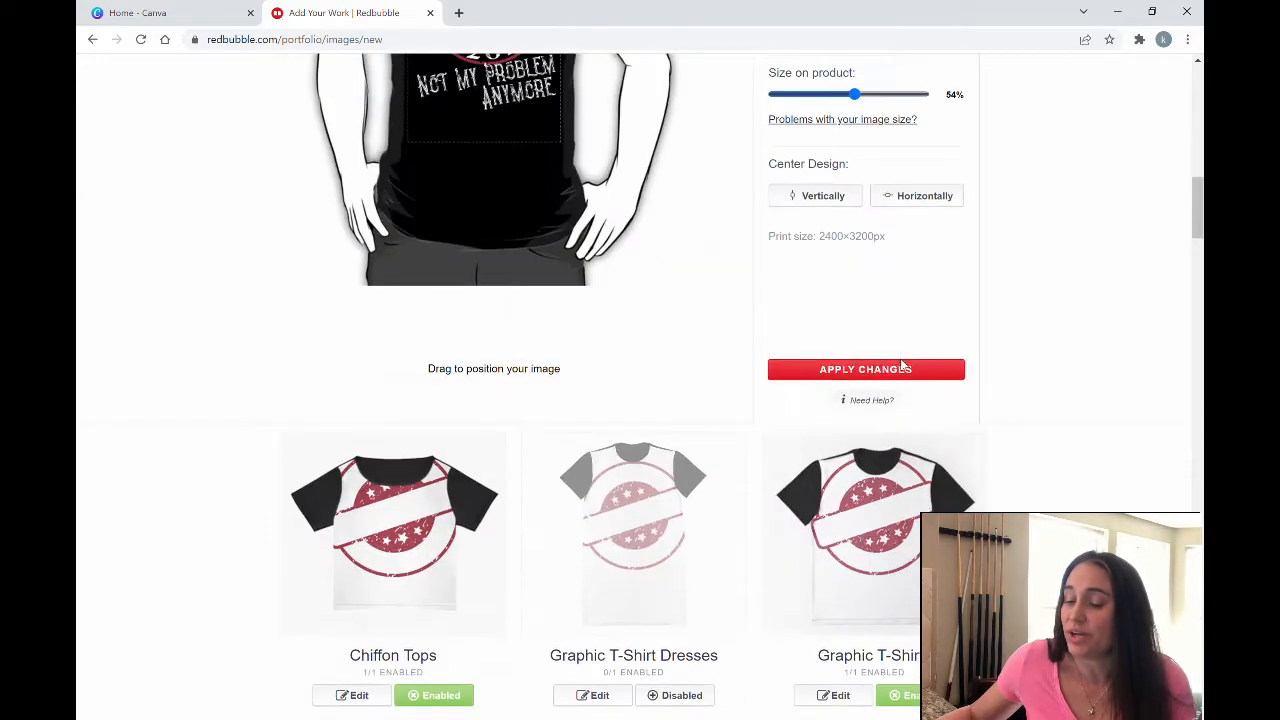
{"action": "scroll", "coordinate": [548, 591], "scroll_direction": "up", "scroll_amount": 5}
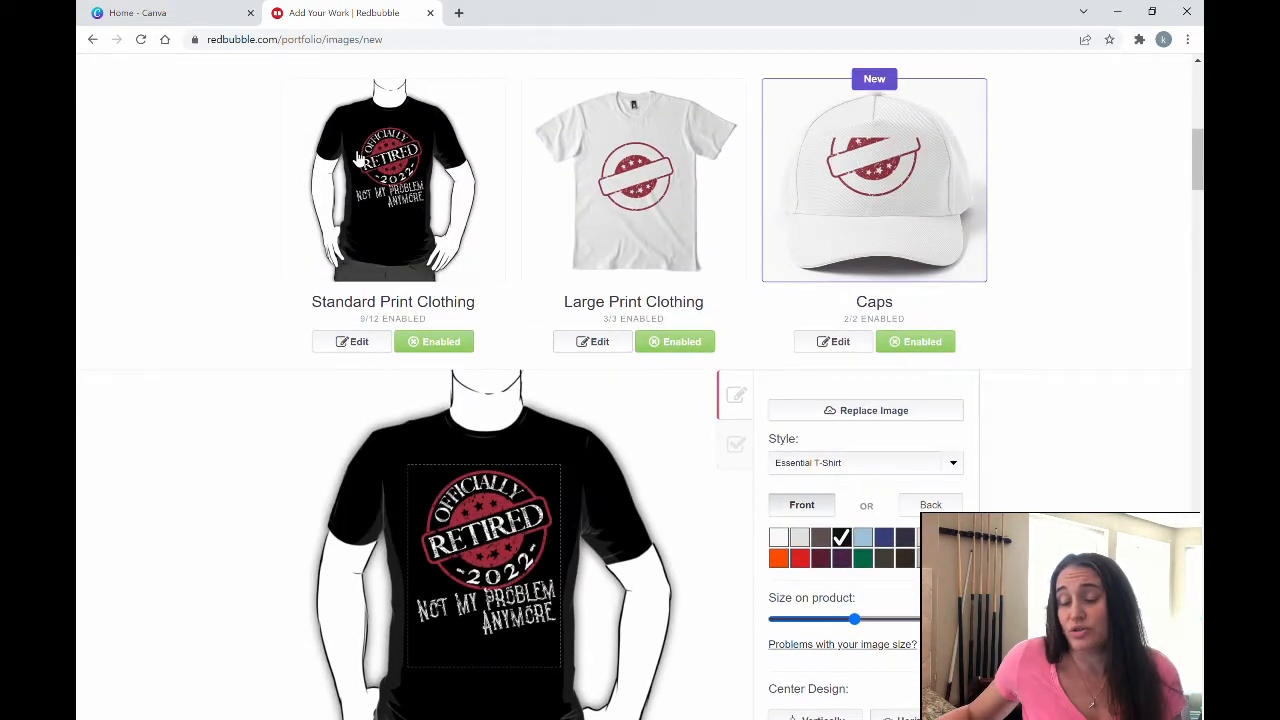
{"action": "scroll", "coordinate": [837, 383], "scroll_direction": "down", "scroll_amount": 3}
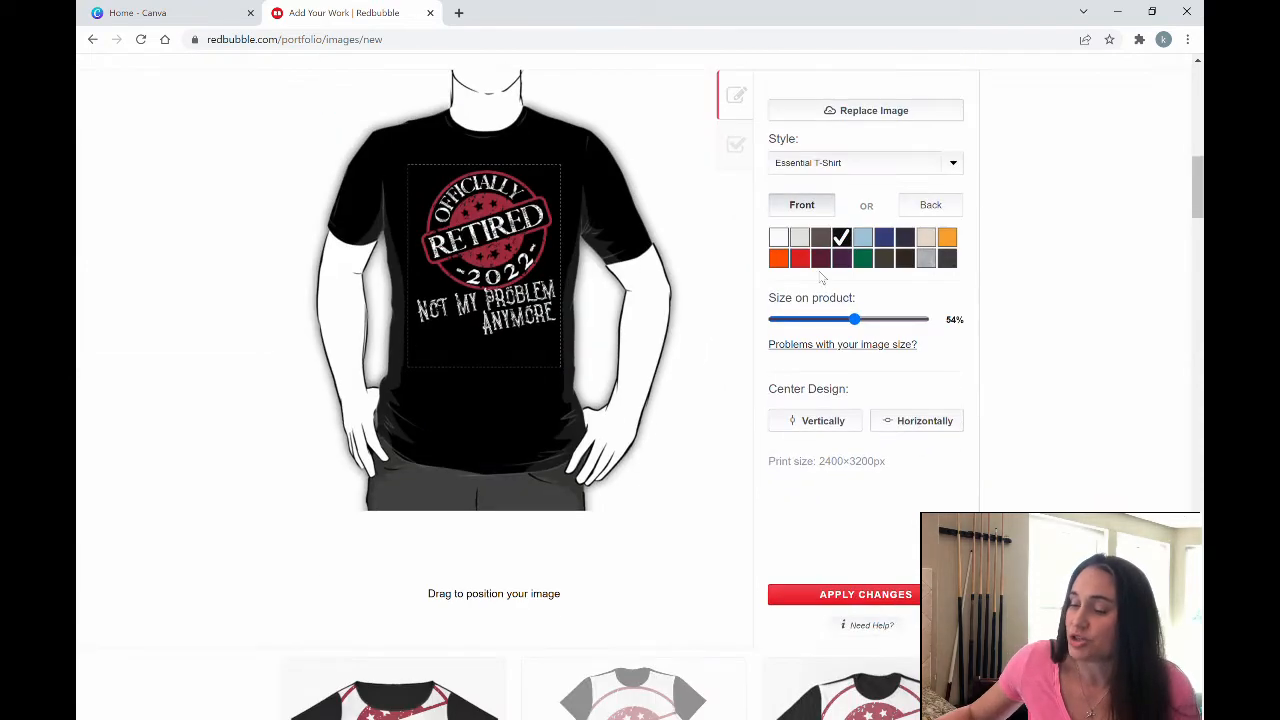
{"action": "scroll", "coordinate": [463, 517], "scroll_direction": "down", "scroll_amount": 3}
{"action": "scroll", "coordinate": [432, 452], "scroll_direction": "down", "scroll_amount": 2}
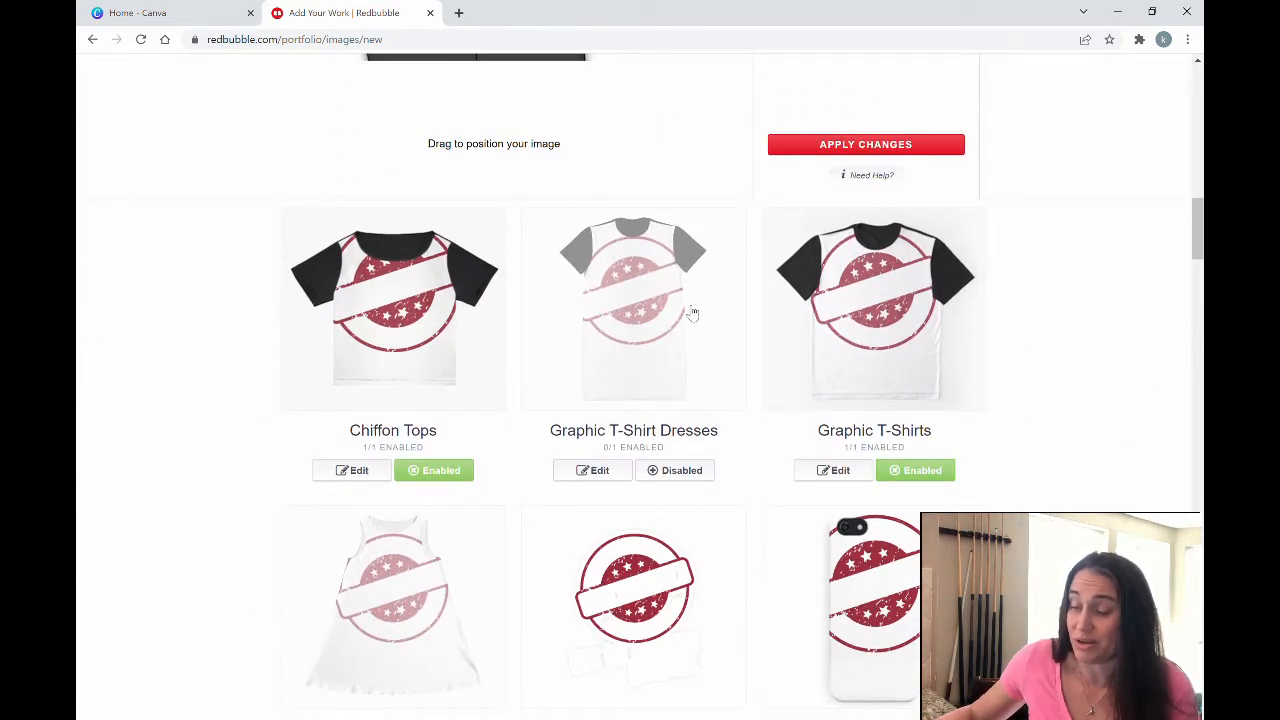
{"action": "scroll", "coordinate": [691, 314], "scroll_direction": "up", "scroll_amount": 8}
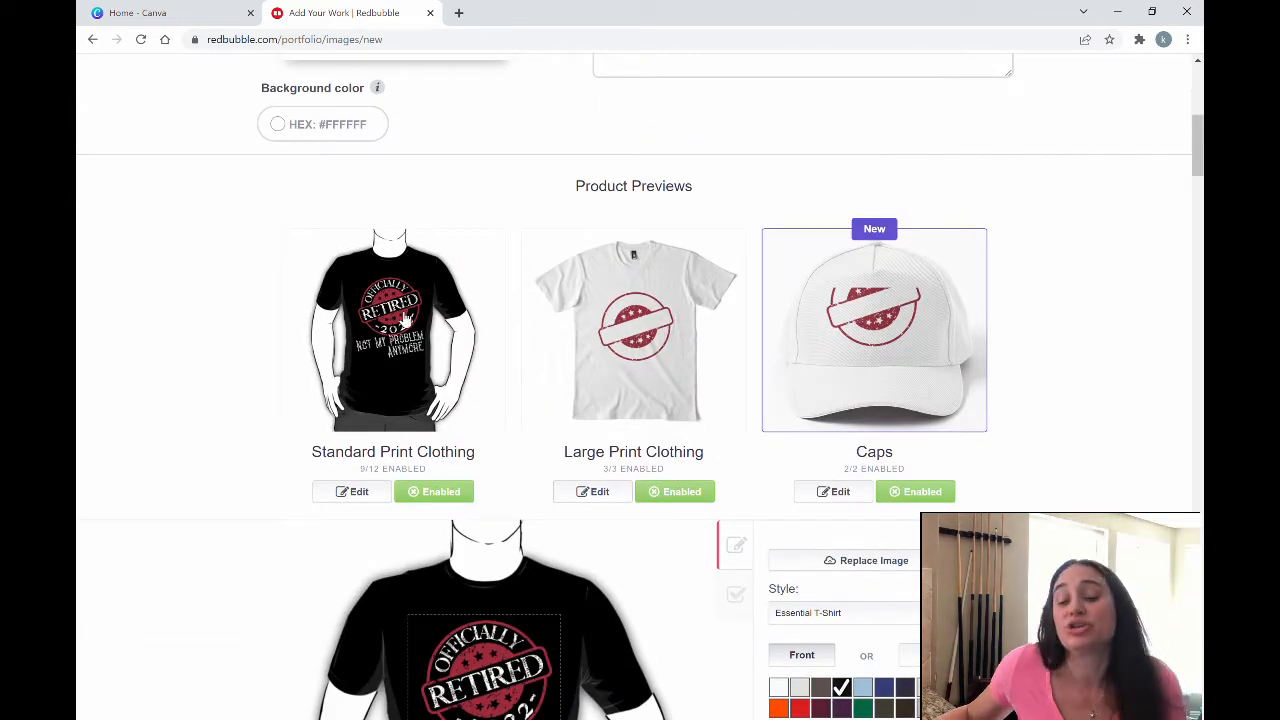
{"action": "scroll", "coordinate": [600, 334], "scroll_direction": "down", "scroll_amount": 4}
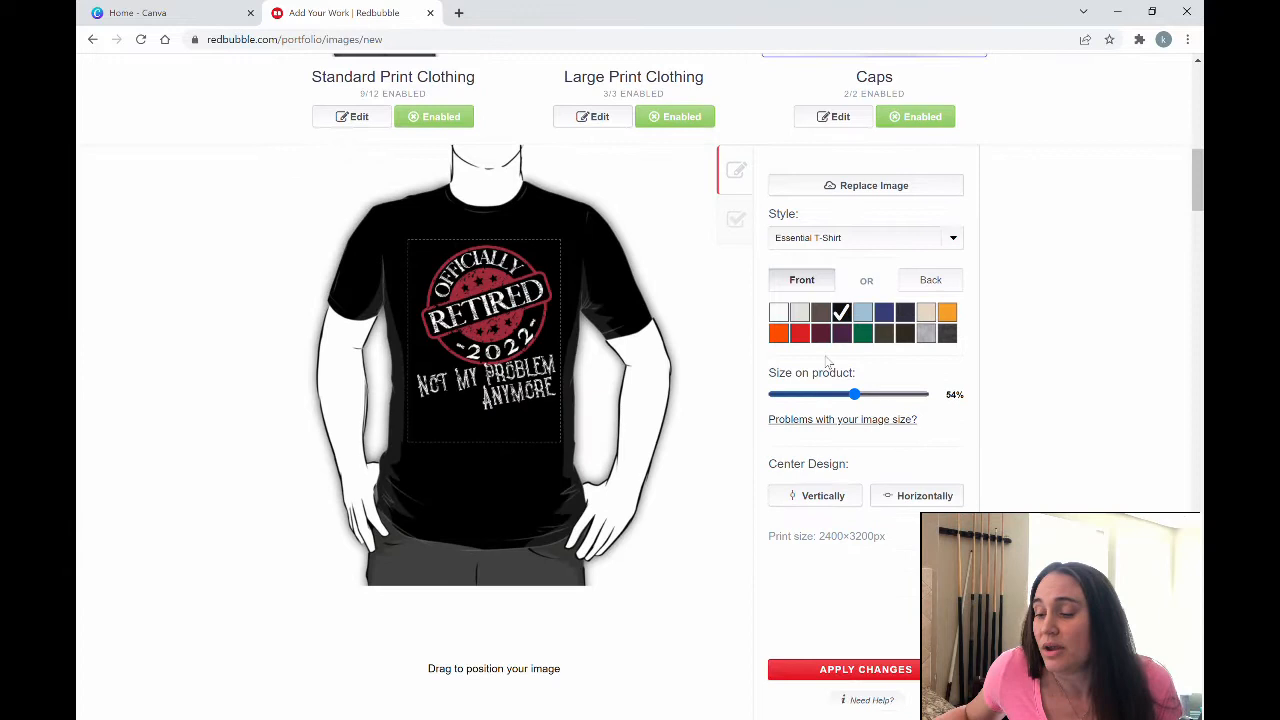
Preview the Essential T-Shirt in blue and navy, and return its default color to black
{"action": "left_click", "coordinate": [884, 314]}
{"action": "left_click", "coordinate": [905, 314]}
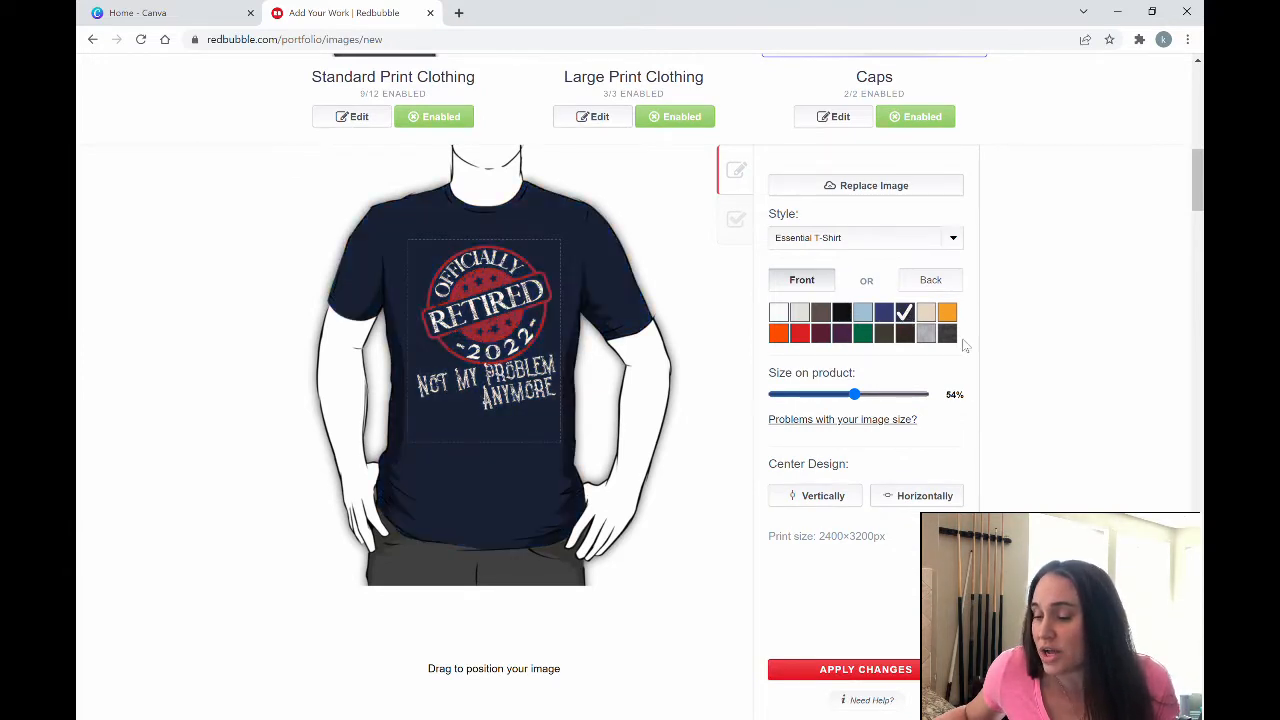
{"action": "left_click", "coordinate": [843, 314]}
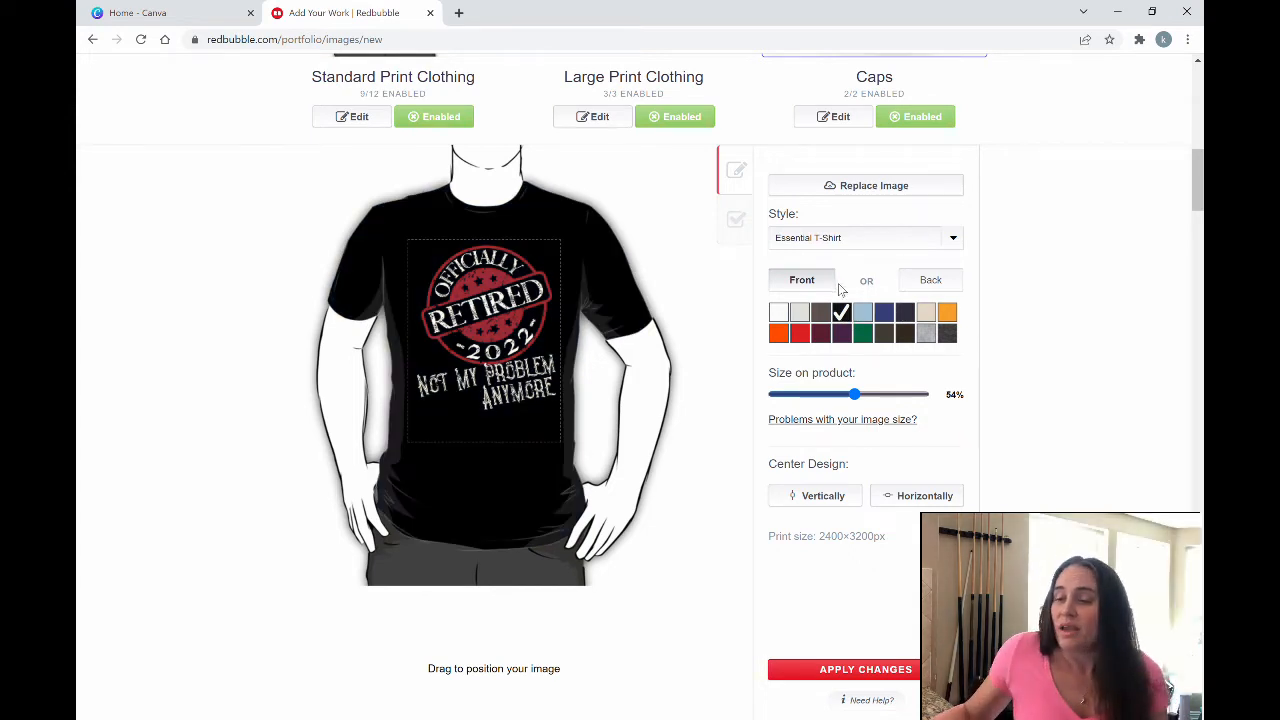
Enable Kids Clothes for the standard print clothing and set its defaults to a navy Kids T-Shirt
{"action": "left_click", "coordinate": [745, 229]}
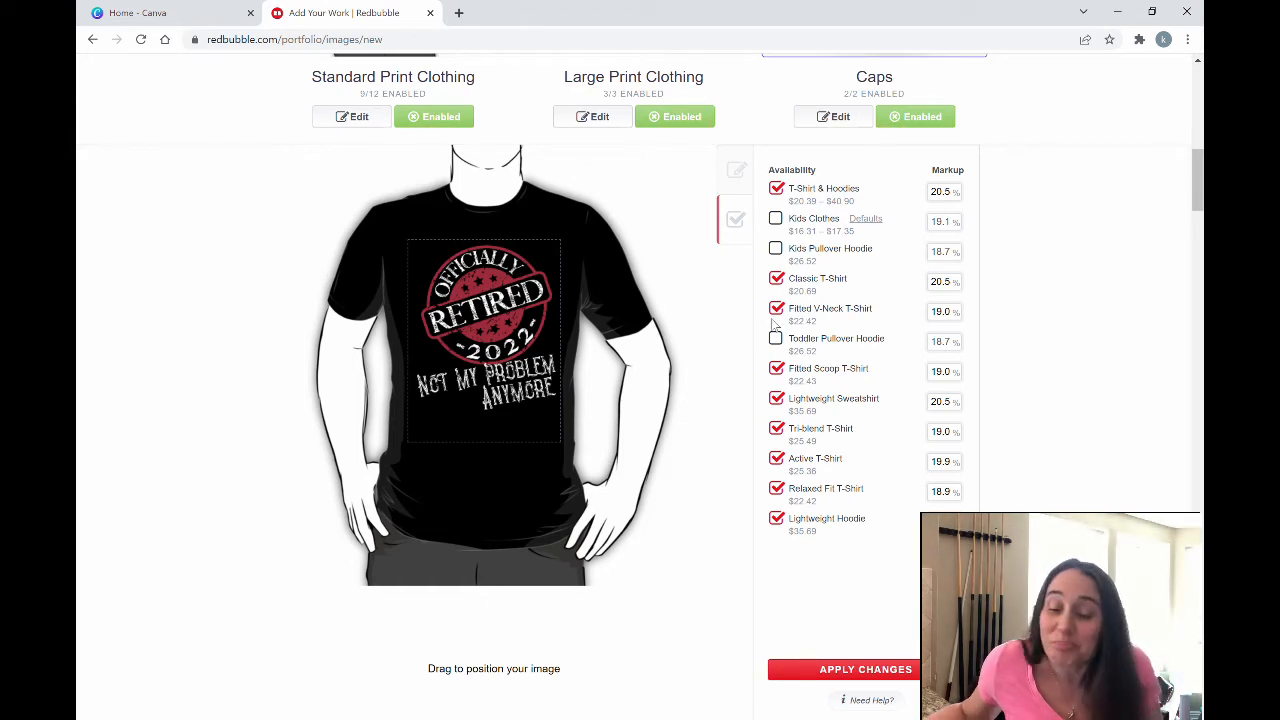
{"action": "left_click", "coordinate": [777, 219]}
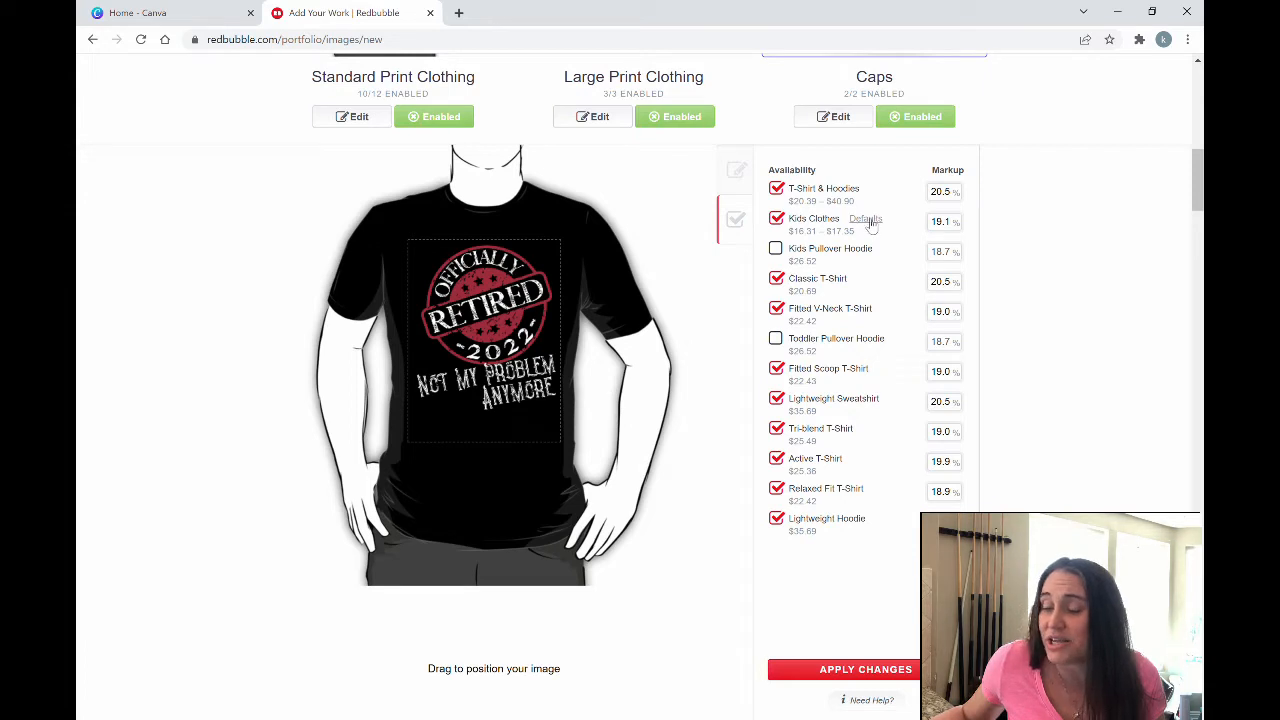
{"action": "left_click", "coordinate": [867, 220]}
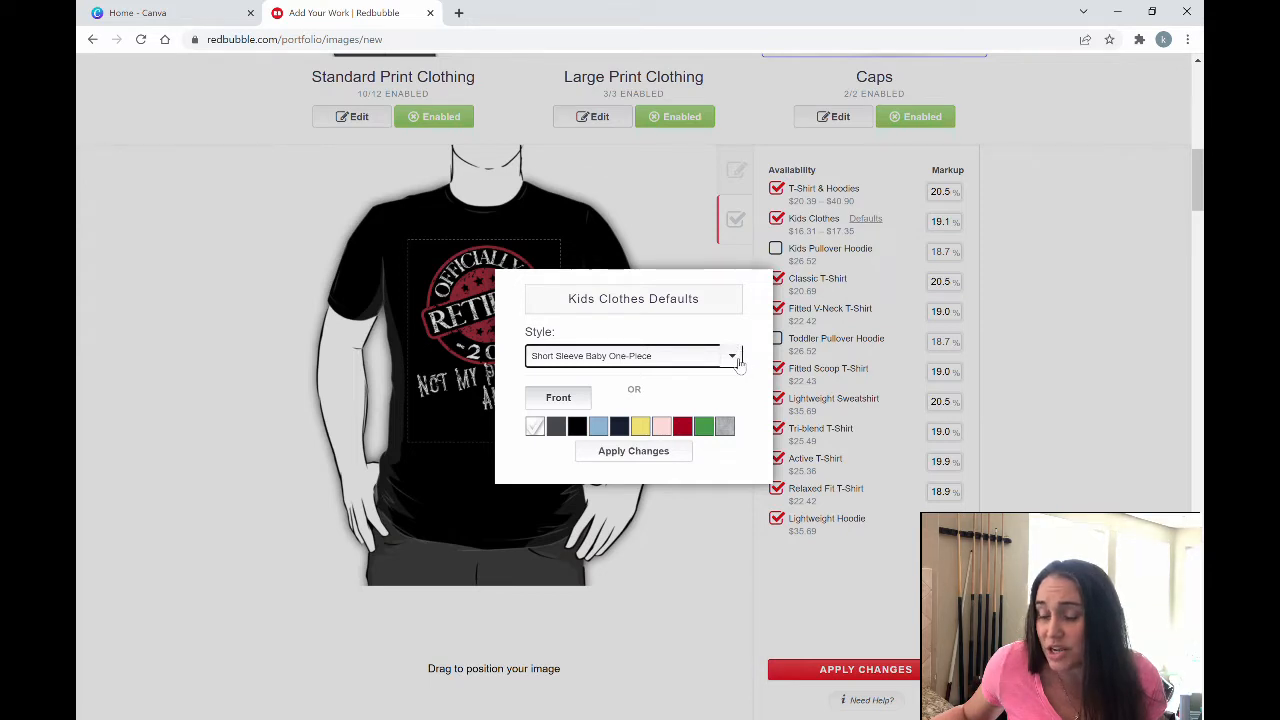
{"action": "left_click", "coordinate": [576, 411]}
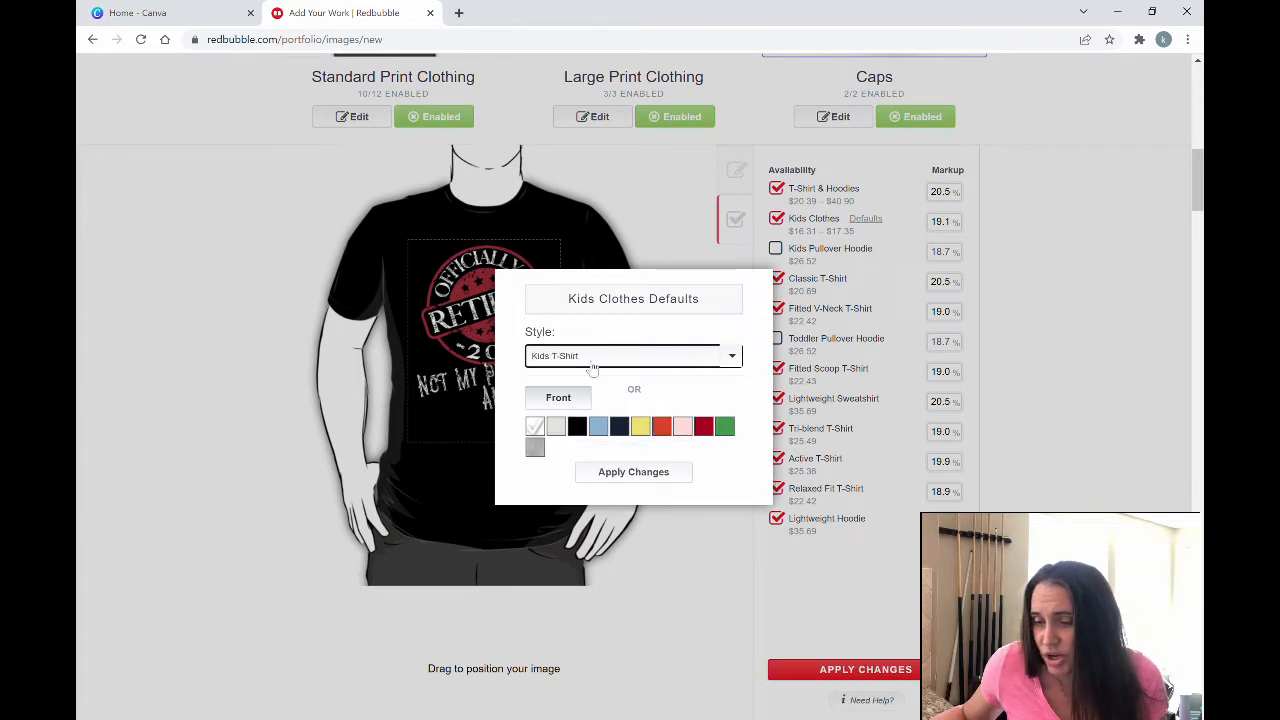
{"action": "left_click", "coordinate": [578, 430]}
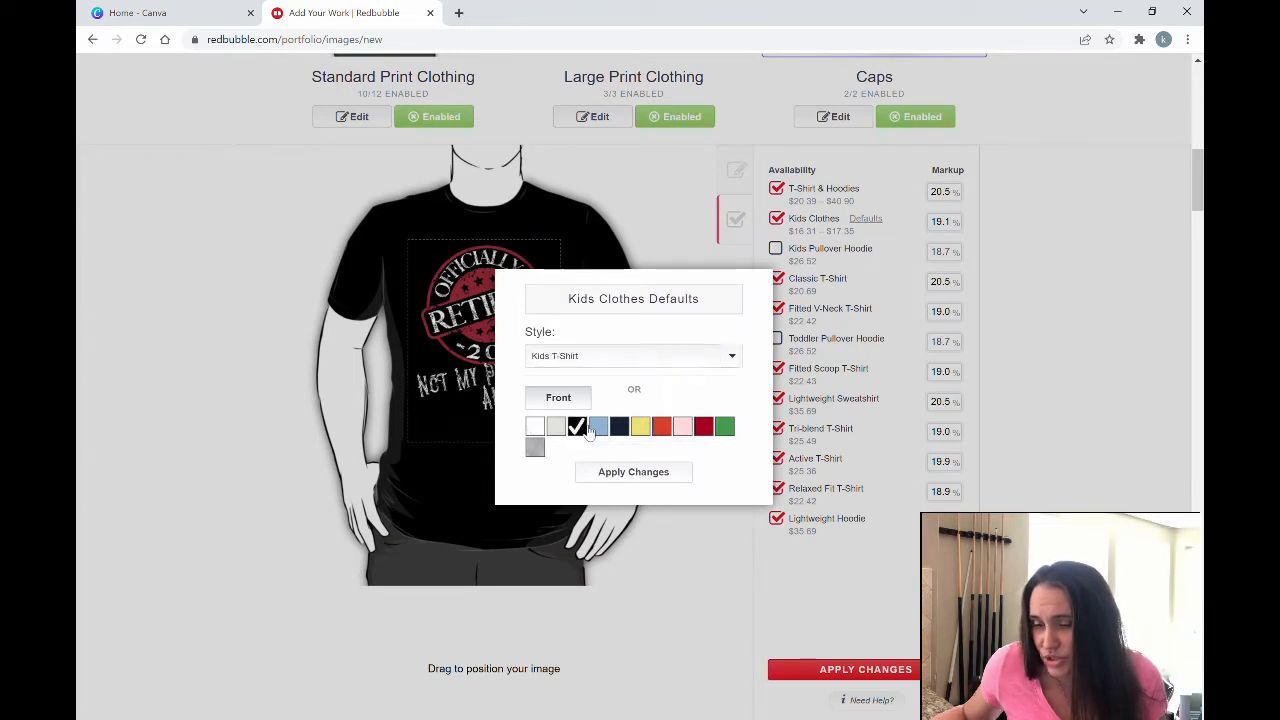
{"action": "left_click", "coordinate": [600, 429]}
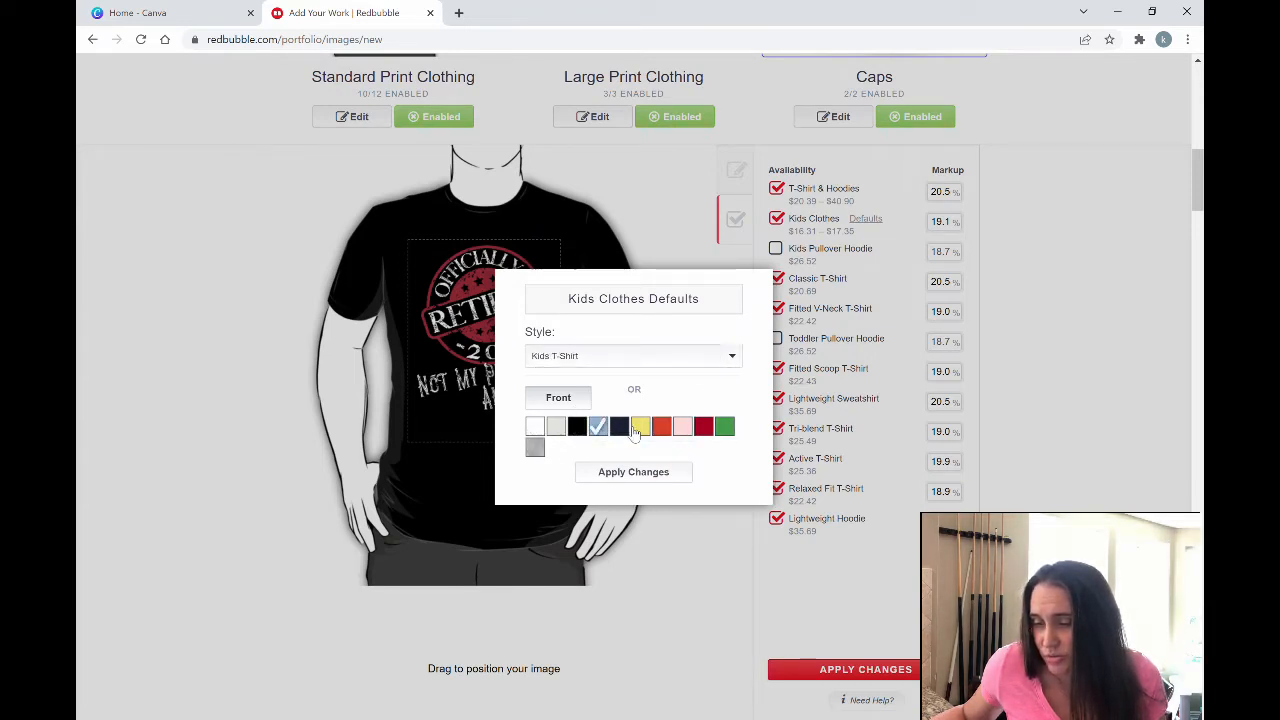
{"action": "left_click", "coordinate": [618, 430]}
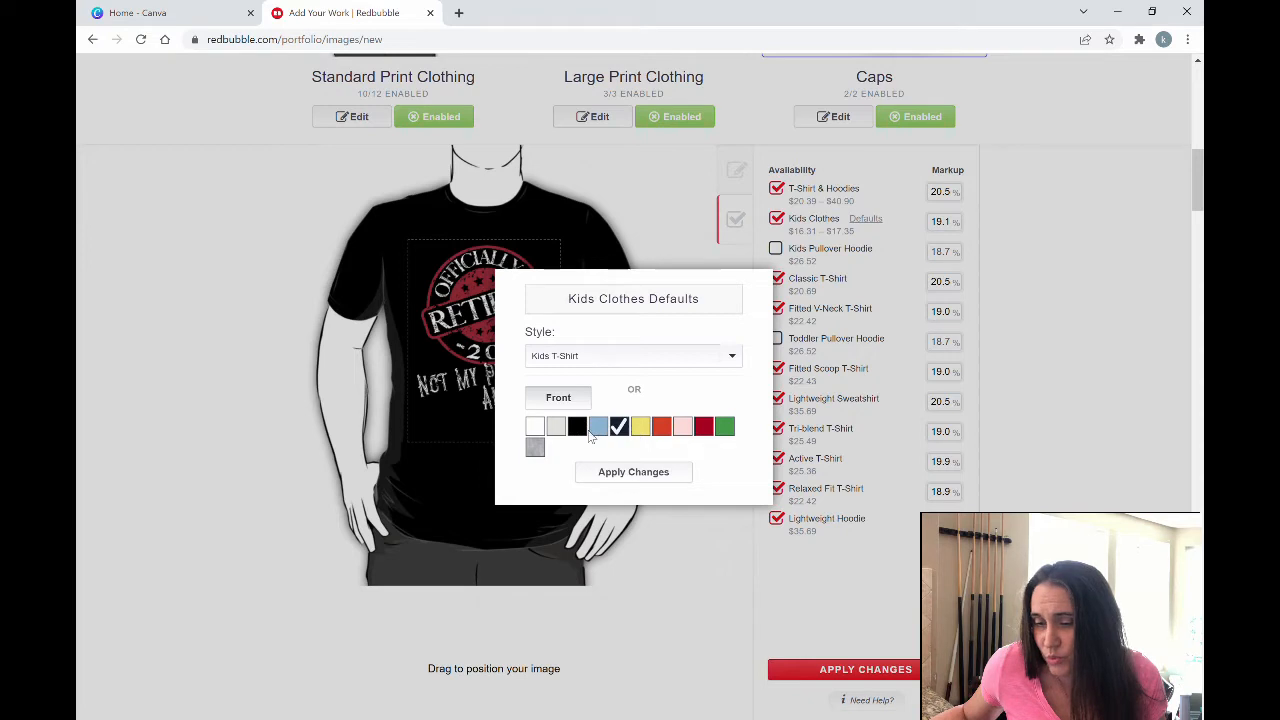
{"action": "left_click", "coordinate": [637, 473]}
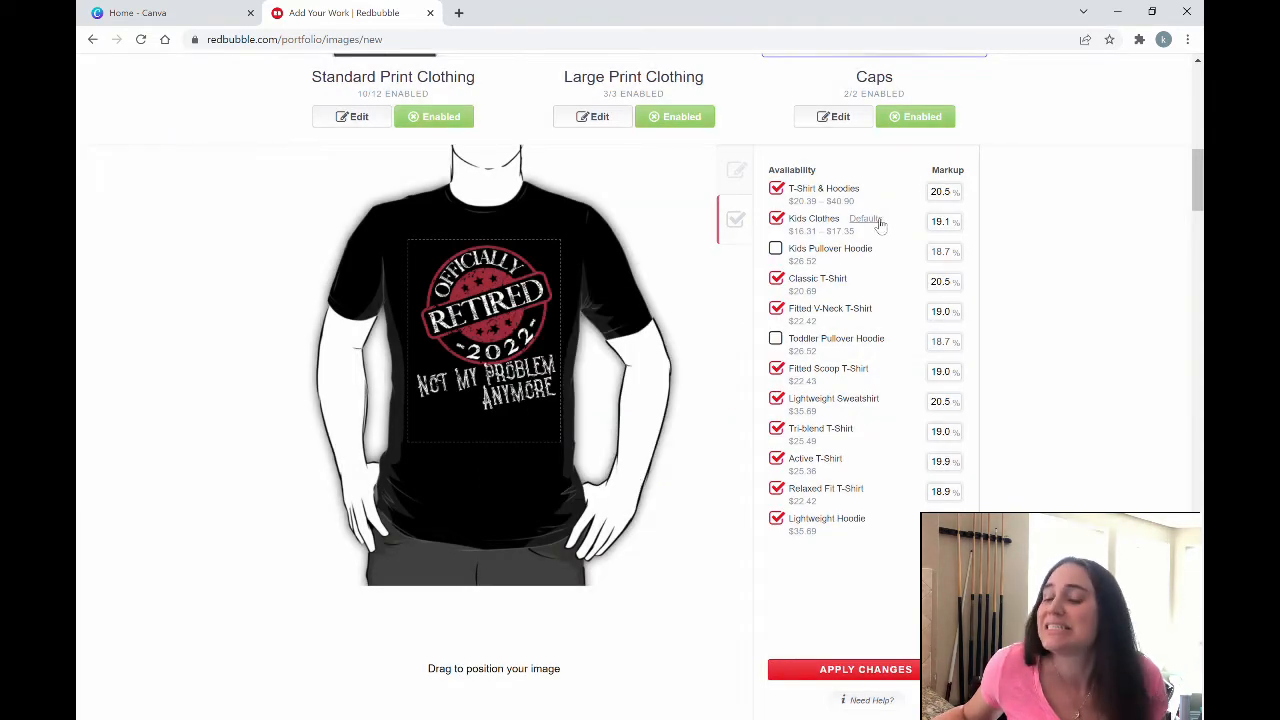
Scale the Essential T-Shirt design to 48%, position it horizontally centered near the top of the print area, and apply the changes
{"action": "left_click", "coordinate": [736, 170]}
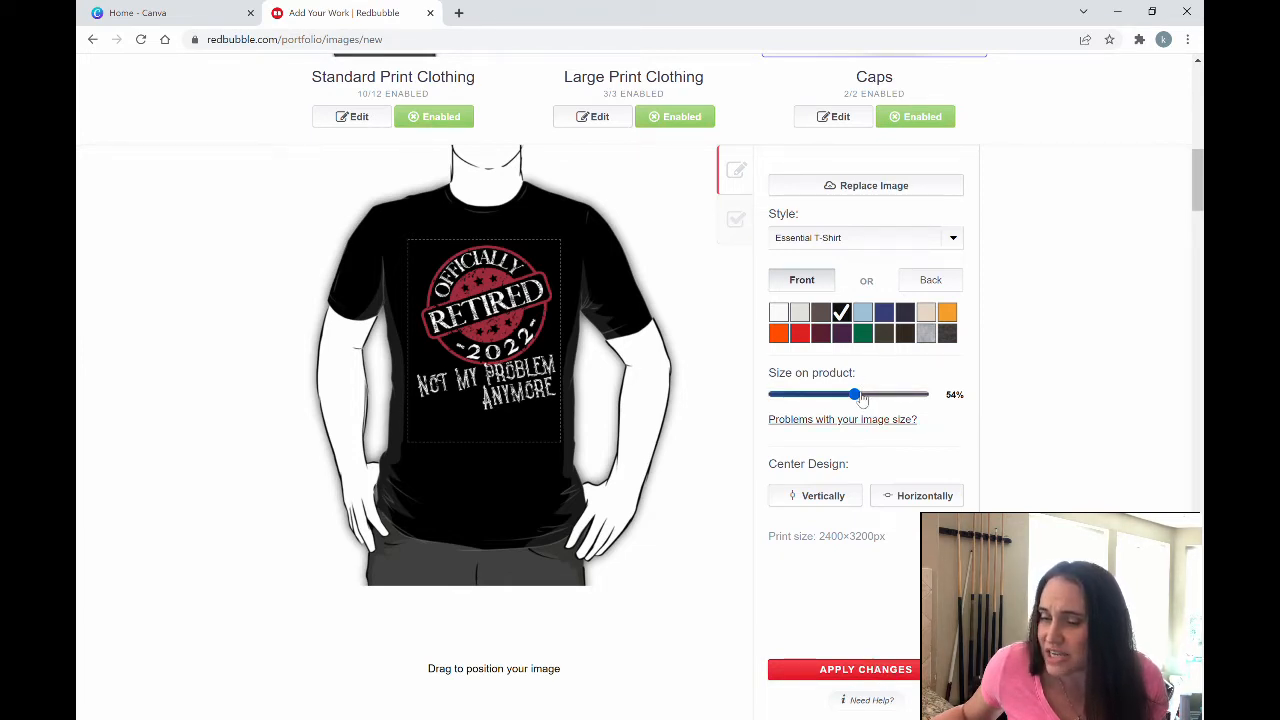
{"action": "mouse_move", "coordinate": [862, 398]}
{"action": "left_mouse_down"}
{"action": "mouse_move", "coordinate": [840, 397]}
{"action": "mouse_move", "coordinate": [852, 398]}
{"action": "left_mouse_up"}
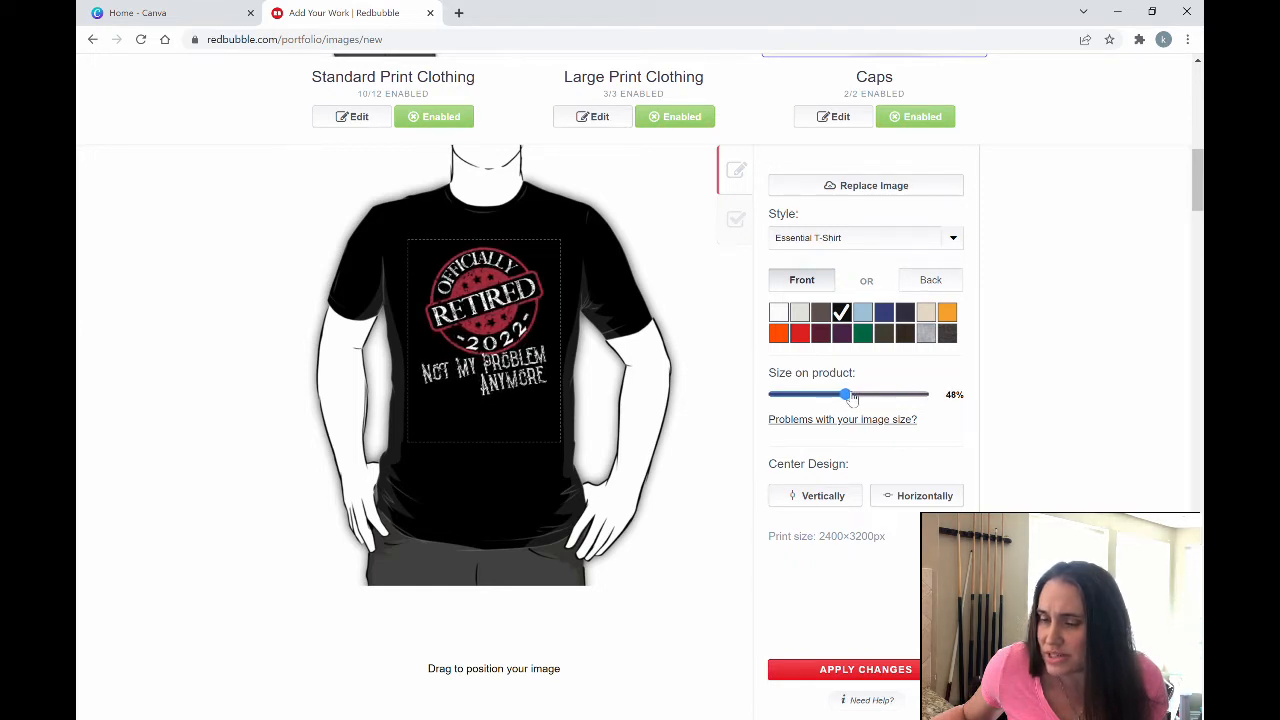
{"action": "left_click", "coordinate": [926, 499]}
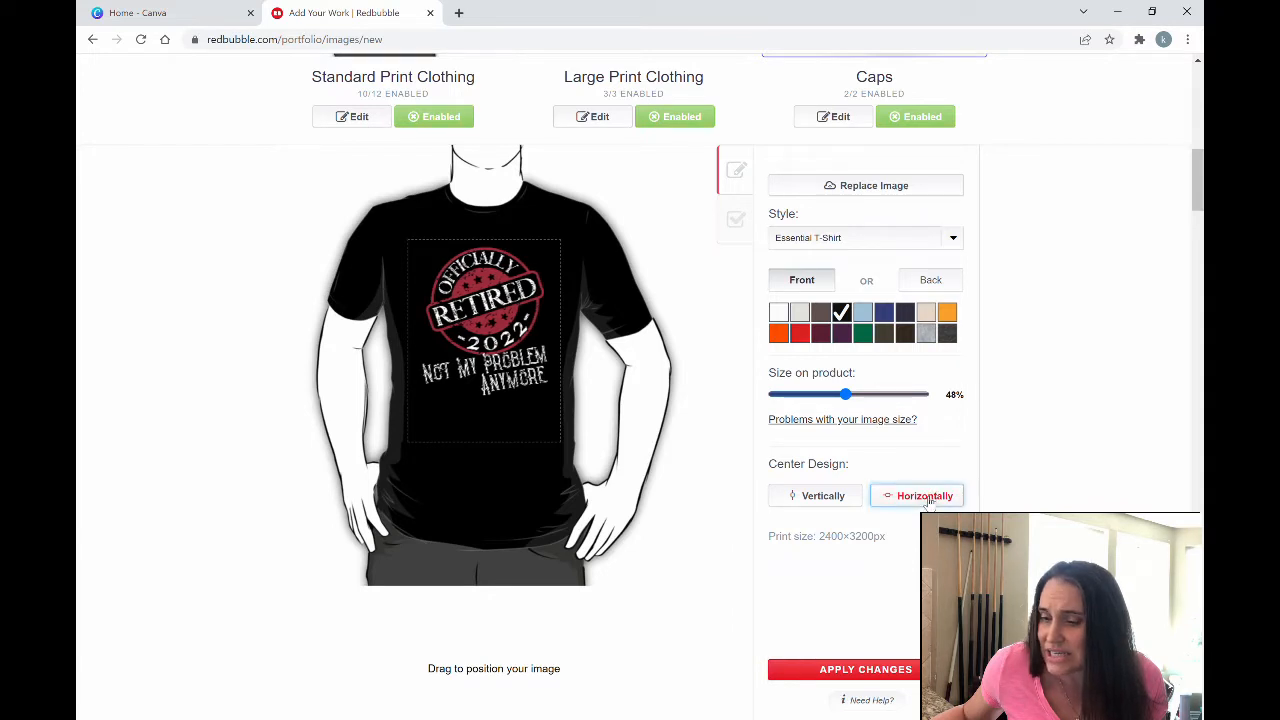
{"action": "left_click", "coordinate": [826, 499]}
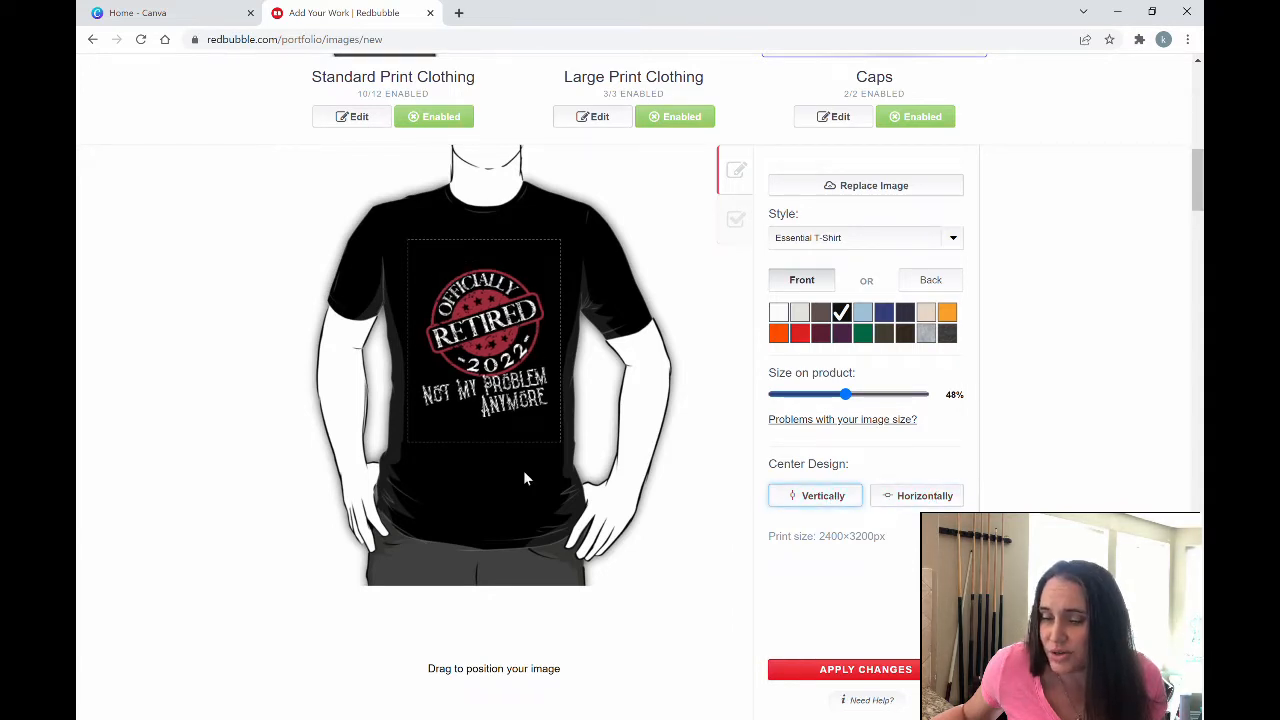
{"action": "left_click_drag", "start_coordinate": [495, 408], "coordinate": [497, 384]}
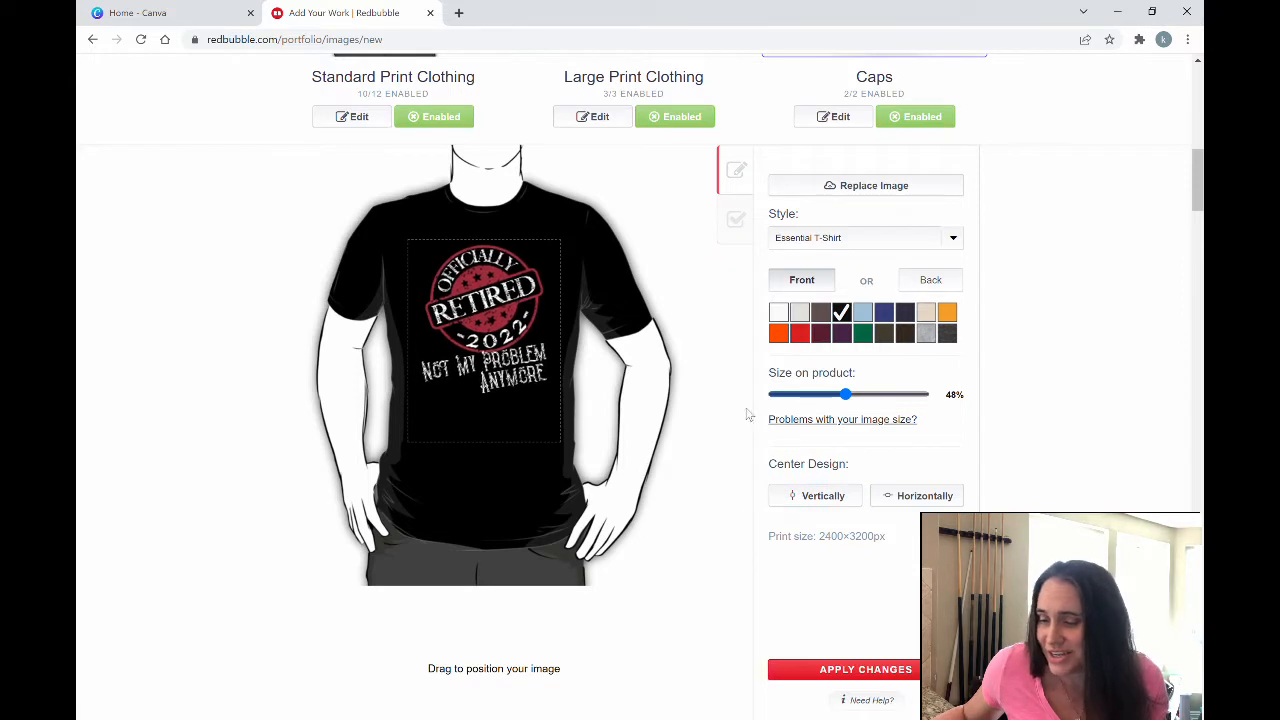
{"action": "left_click", "coordinate": [938, 499]}
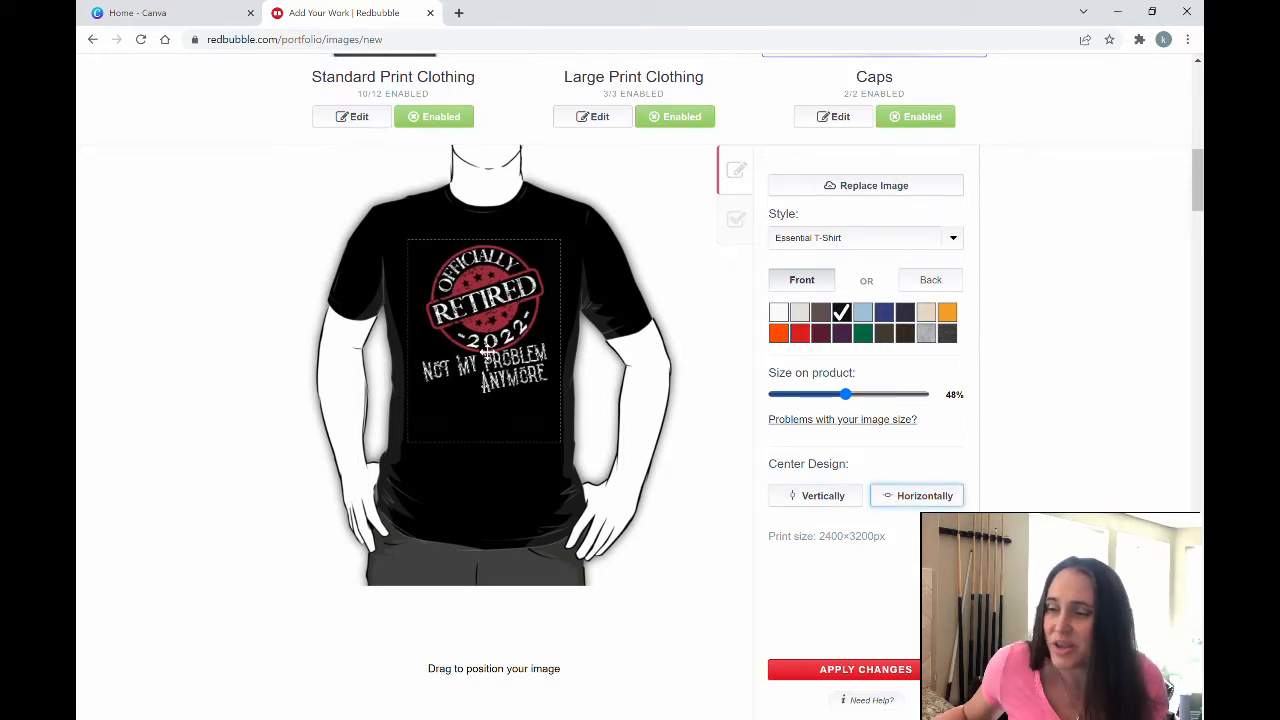
{"action": "left_click", "coordinate": [866, 669]}
For Large Print Clothing, make the Premium T-Shirt black by default with the design moved slightly up, and review the products' availability and markups
{"action": "scroll", "coordinate": [543, 551], "scroll_direction": "up", "scroll_amount": 4}
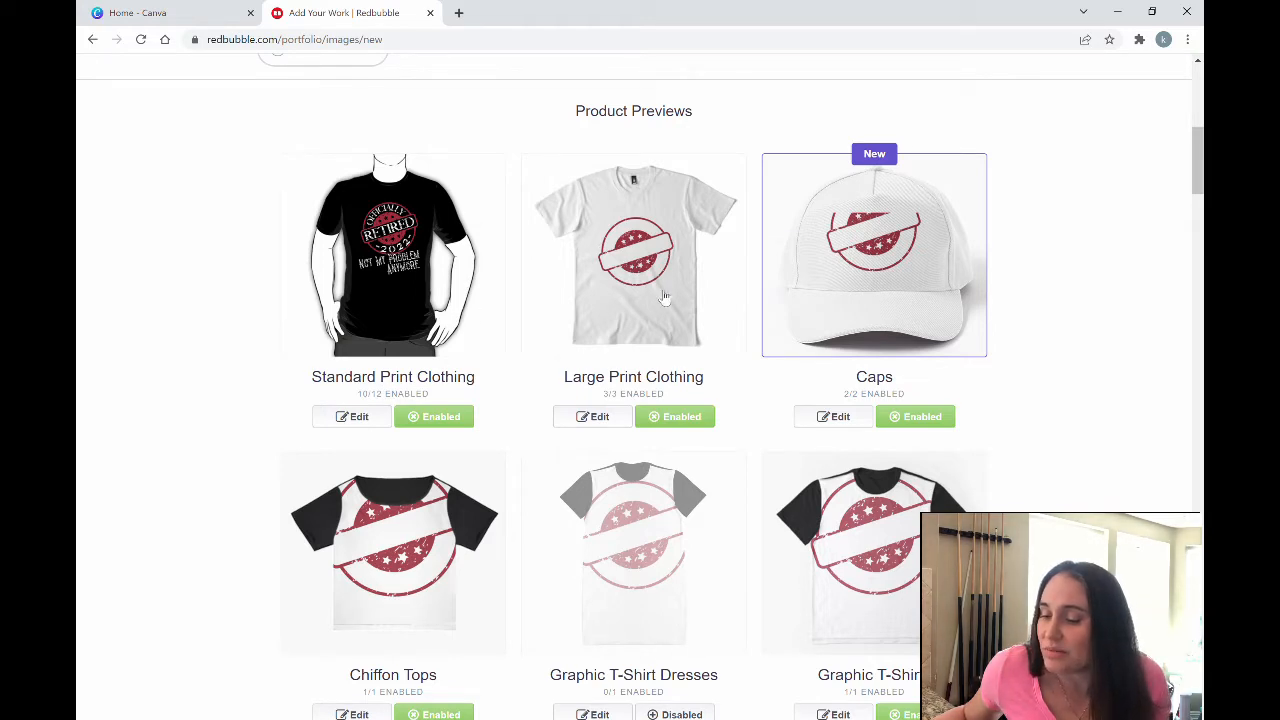
{"action": "left_click", "coordinate": [600, 420]}
{"action": "scroll", "coordinate": [640, 413], "scroll_direction": "down", "scroll_amount": 2}
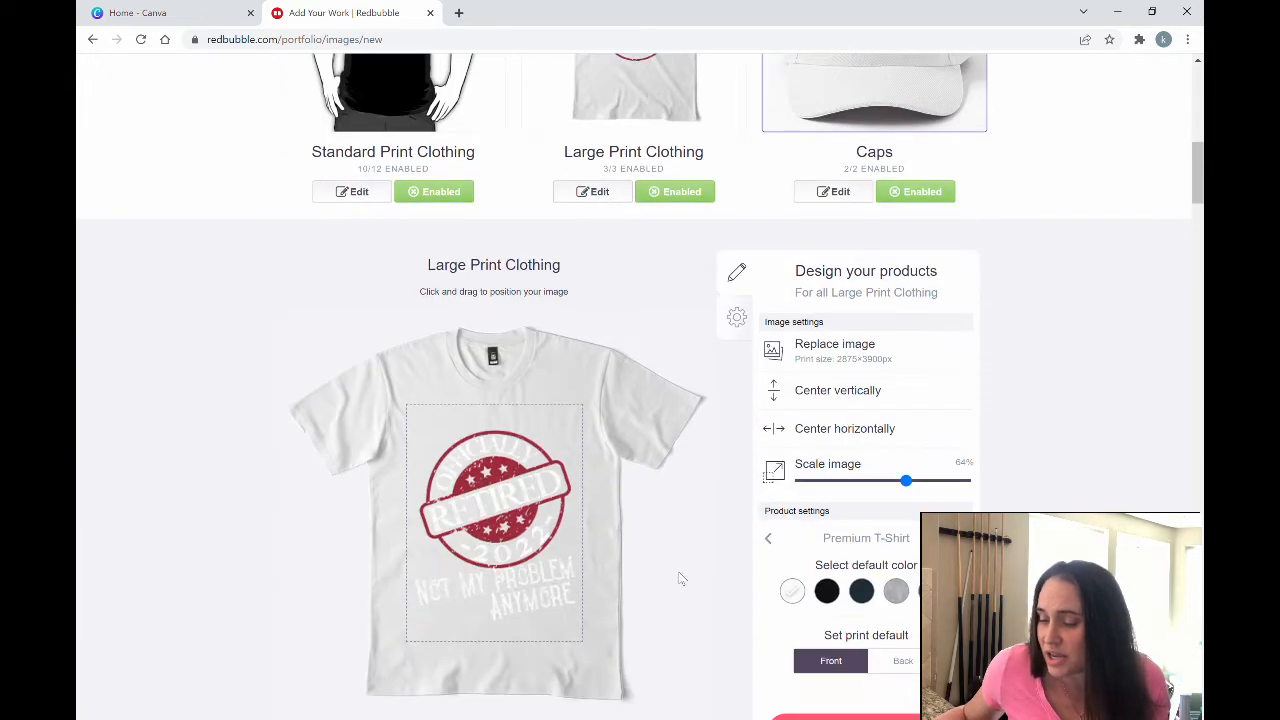
{"action": "left_click", "coordinate": [827, 594]}
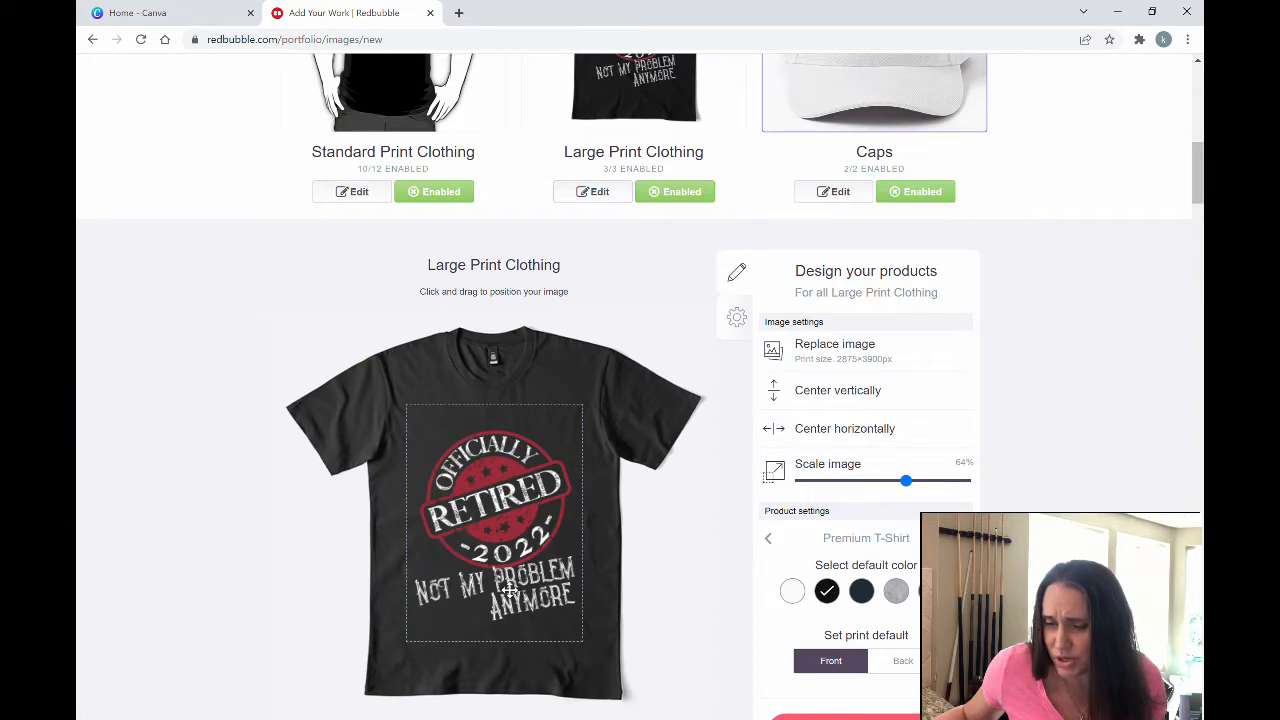
{"action": "left_click_drag", "start_coordinate": [508, 583], "coordinate": [508, 563]}
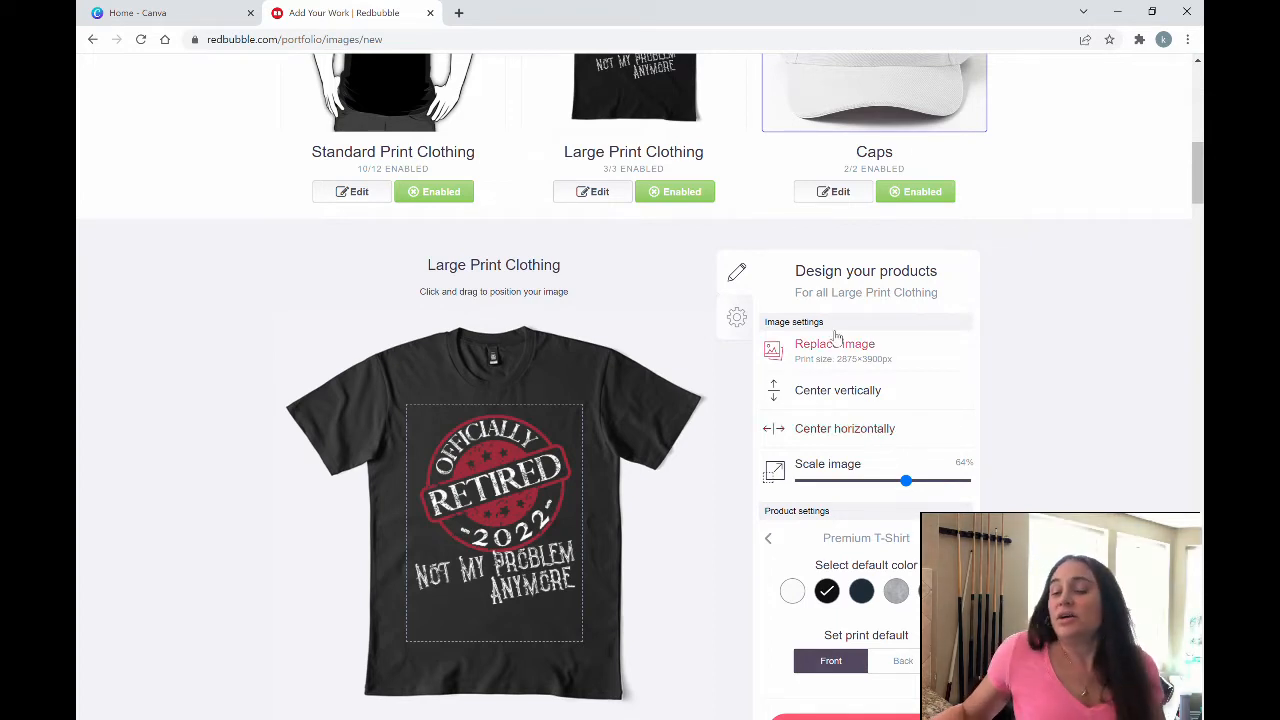
{"action": "left_click", "coordinate": [745, 316]}
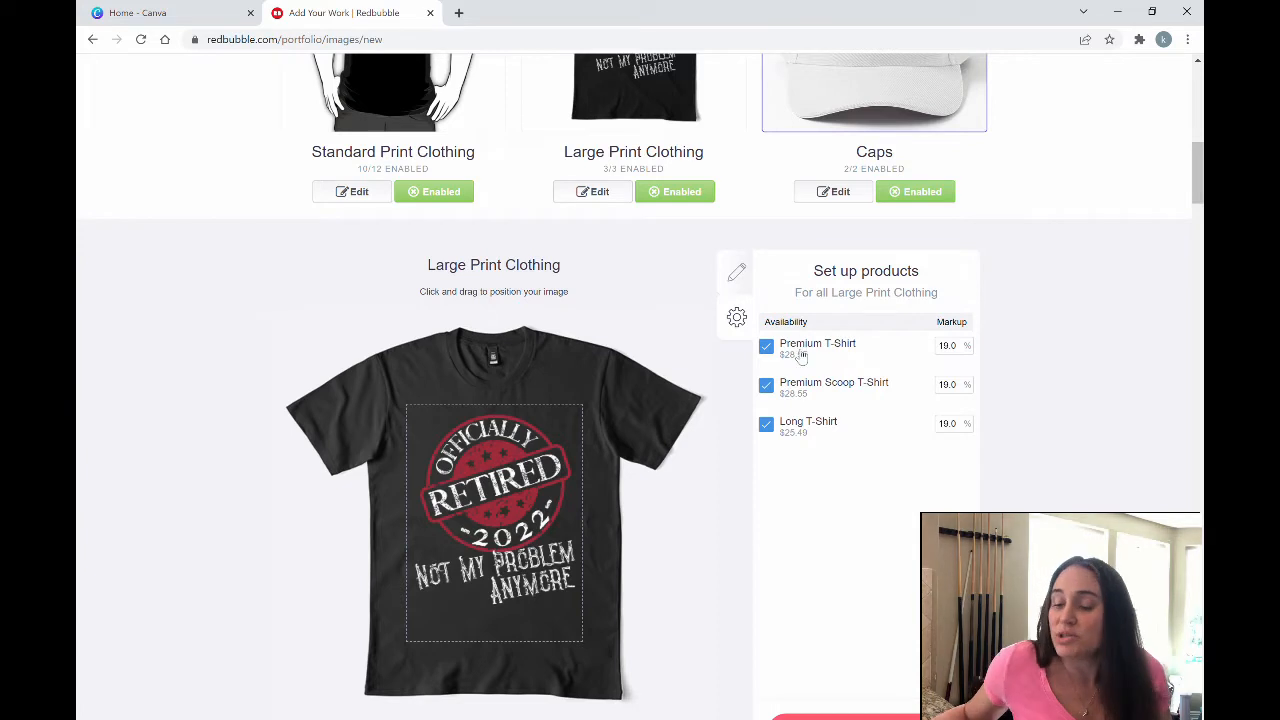
{"action": "left_click", "coordinate": [737, 270]}
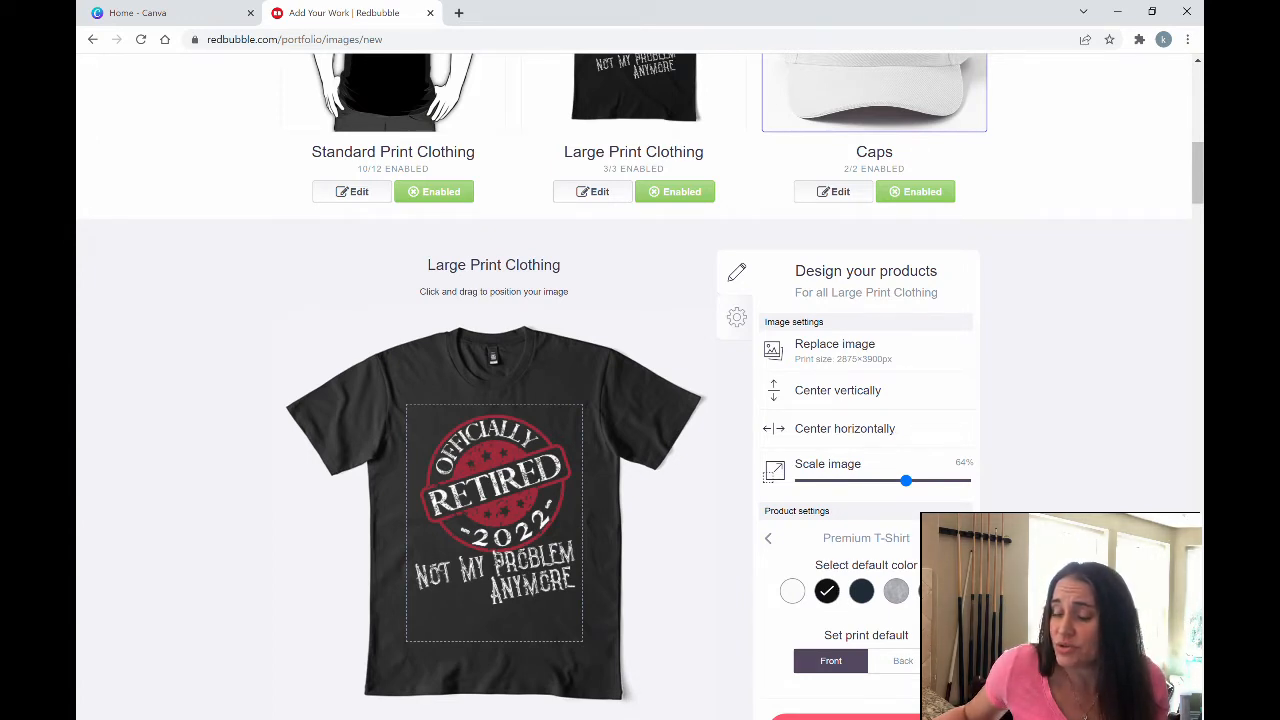
Set the default color of the Premium Scoop T-Shirt and Long T-Shirt to black and apply the Large Print Clothing changes
{"action": "left_click", "coordinate": [964, 538]}
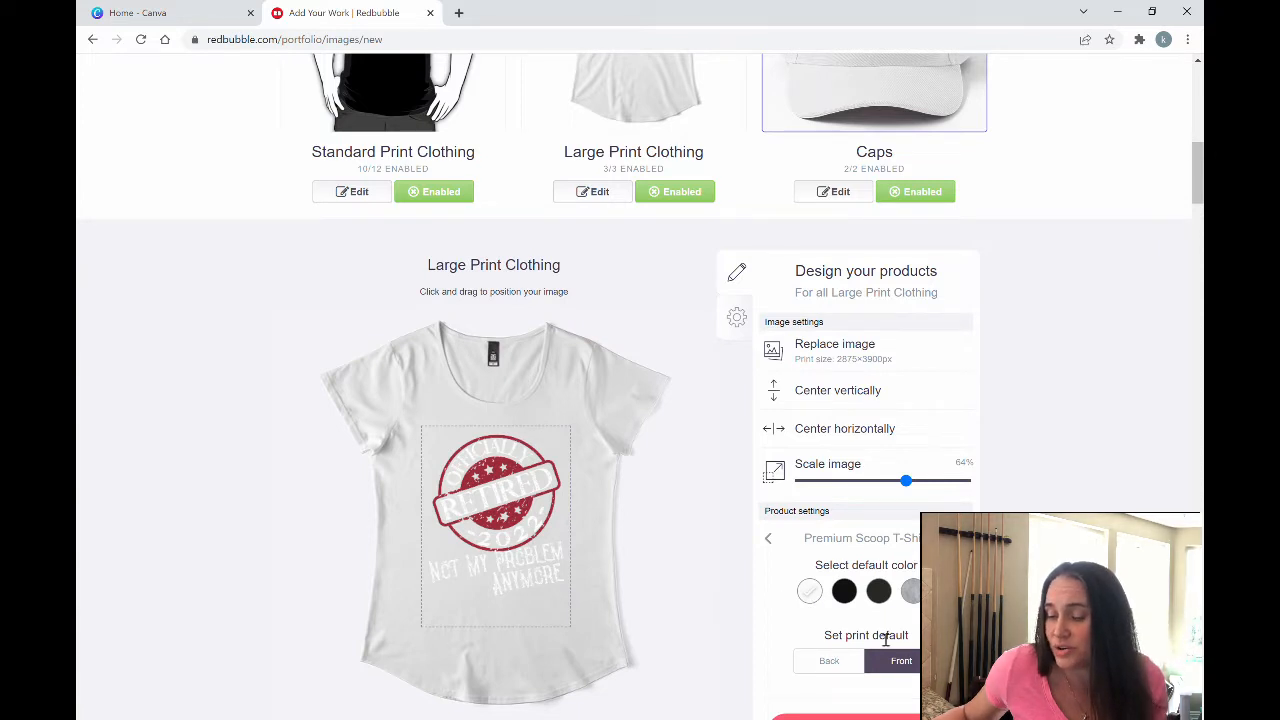
{"action": "left_click", "coordinate": [846, 594]}
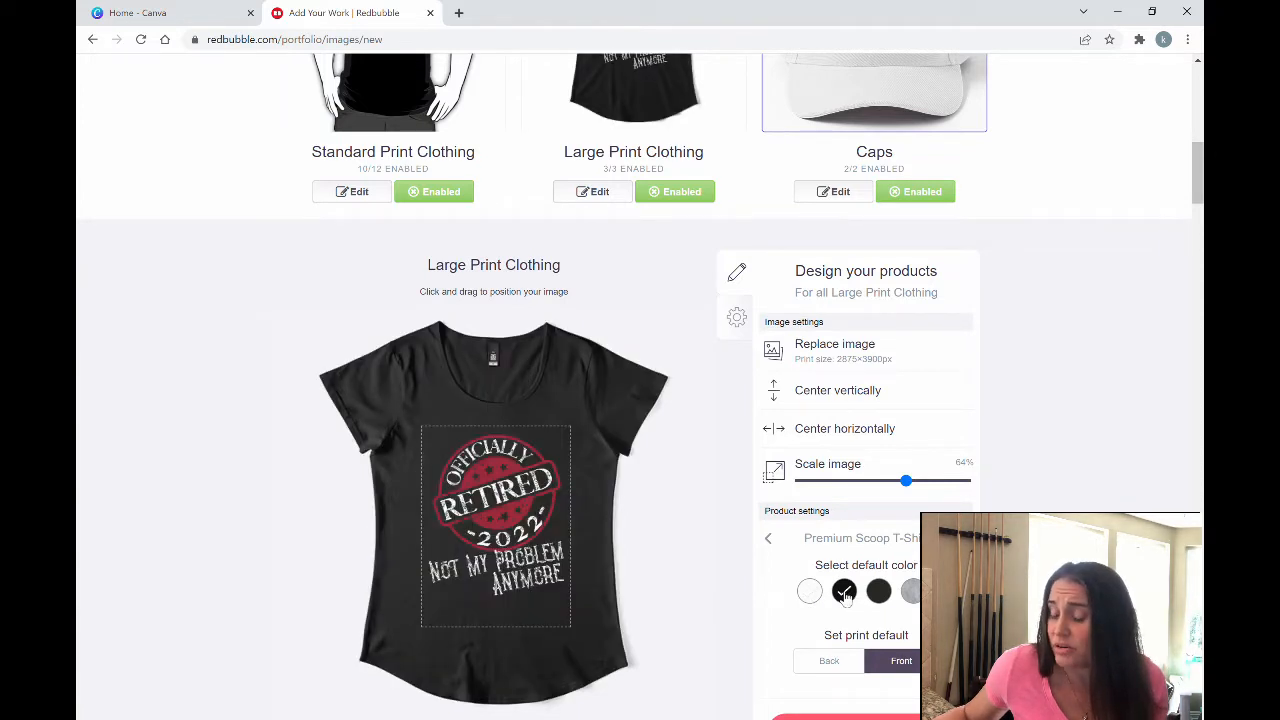
{"action": "left_click", "coordinate": [964, 538]}
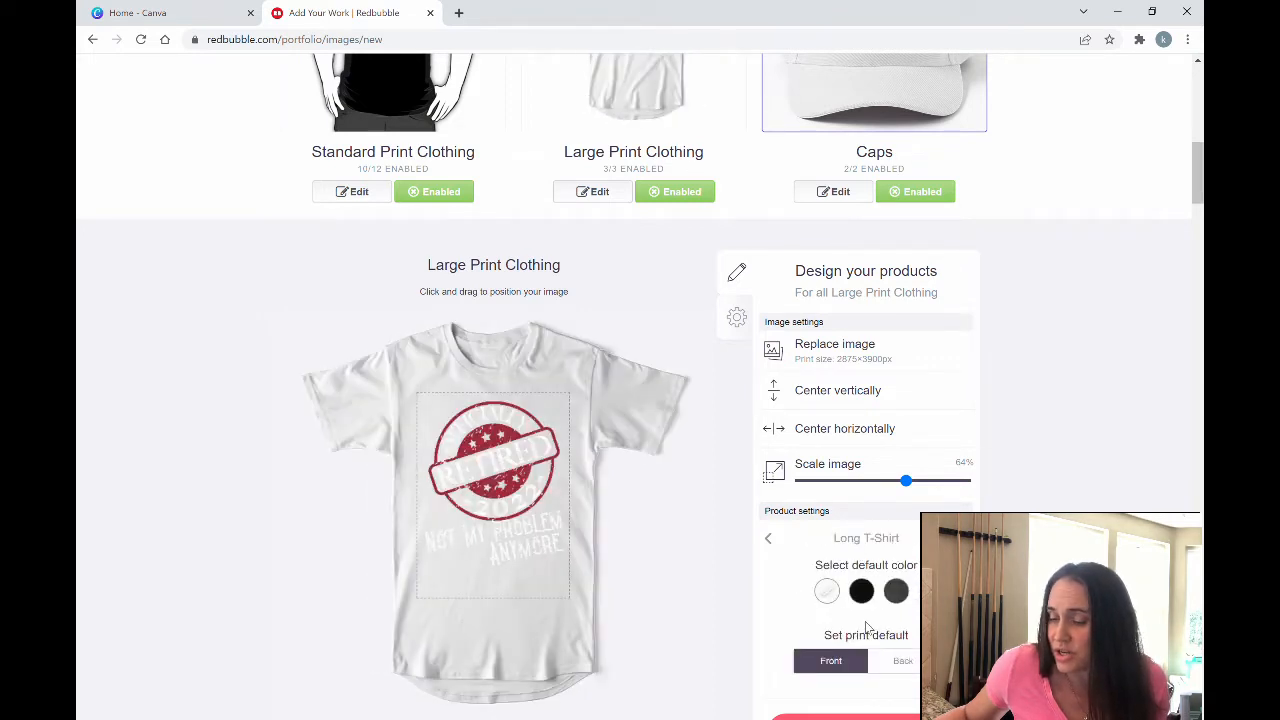
{"action": "left_click", "coordinate": [866, 598]}
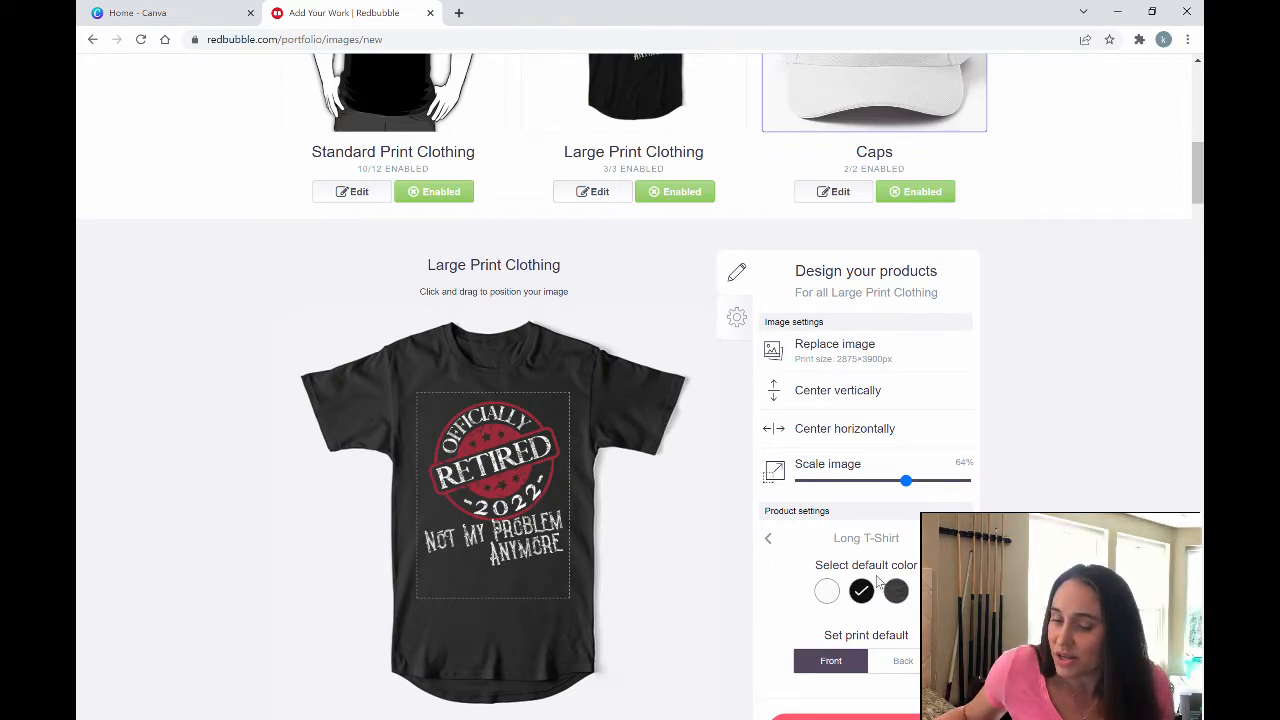
{"action": "scroll", "coordinate": [878, 579], "scroll_direction": "down", "scroll_amount": 2}
{"action": "left_click", "coordinate": [866, 582]}
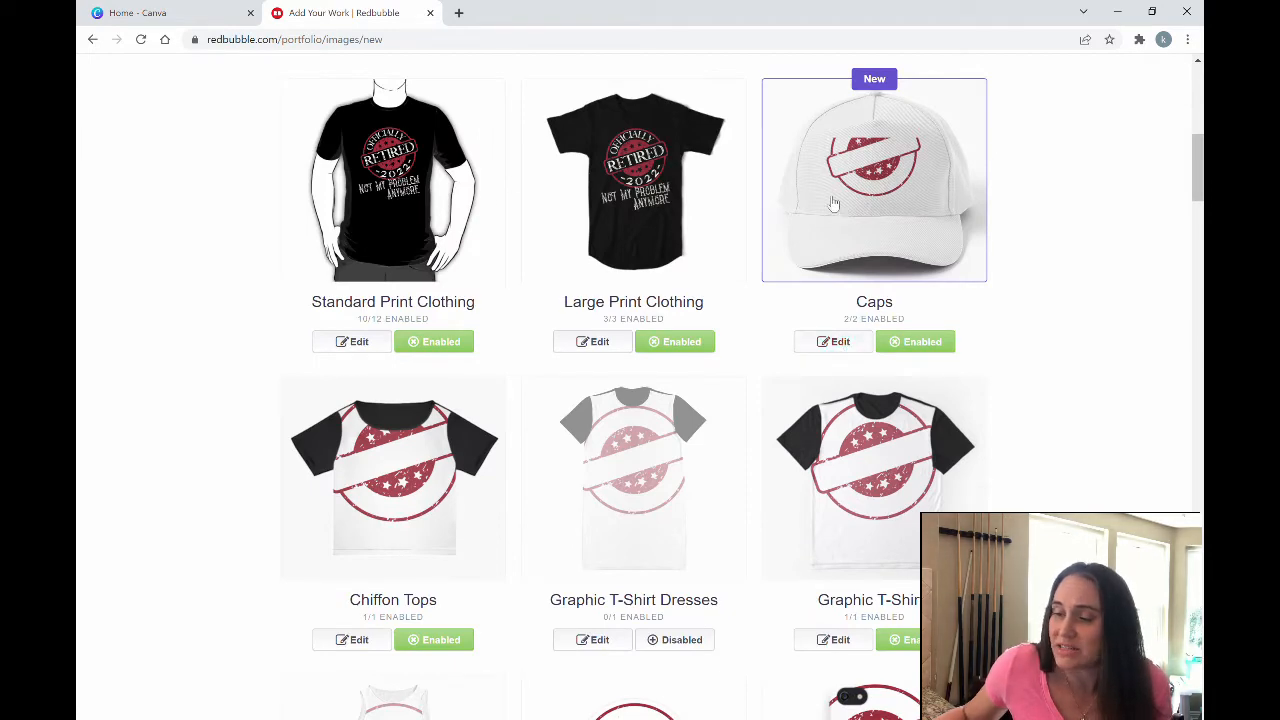
Edit the Caps products and set the Baseball Cap's default color to black
{"action": "left_click", "coordinate": [838, 343]}
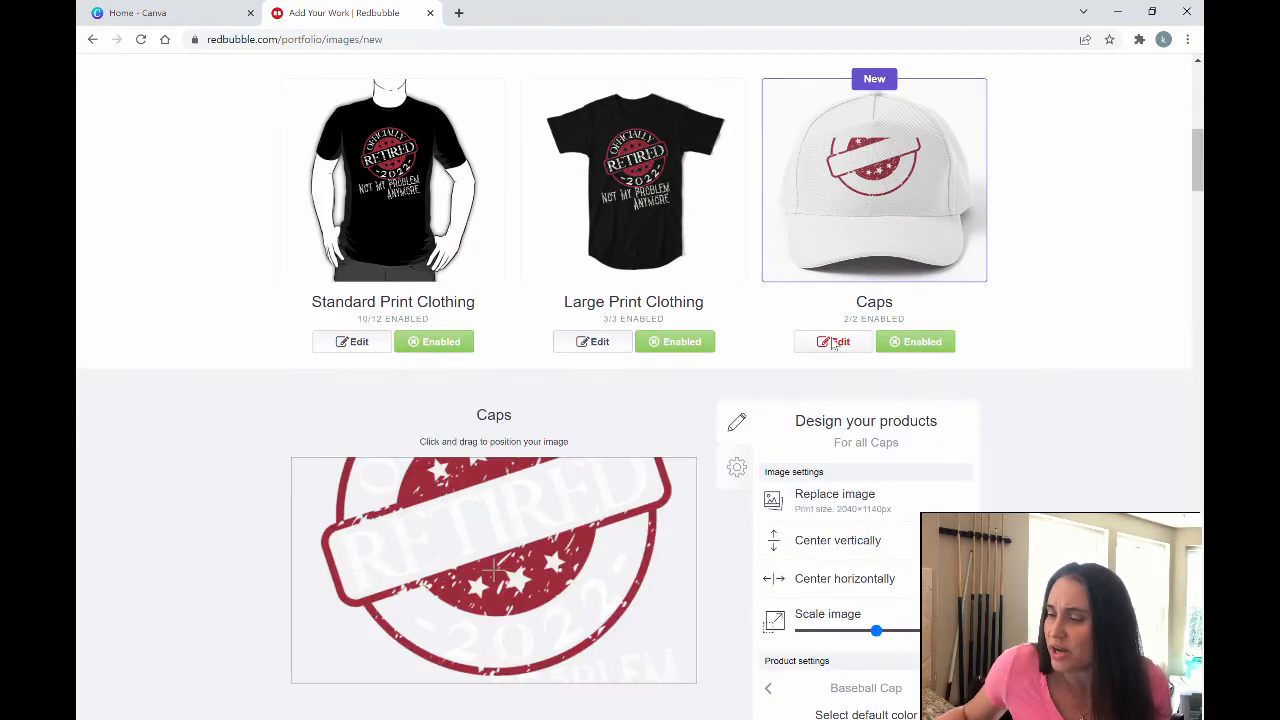
{"action": "scroll", "coordinate": [860, 430], "scroll_direction": "down", "scroll_amount": 2}
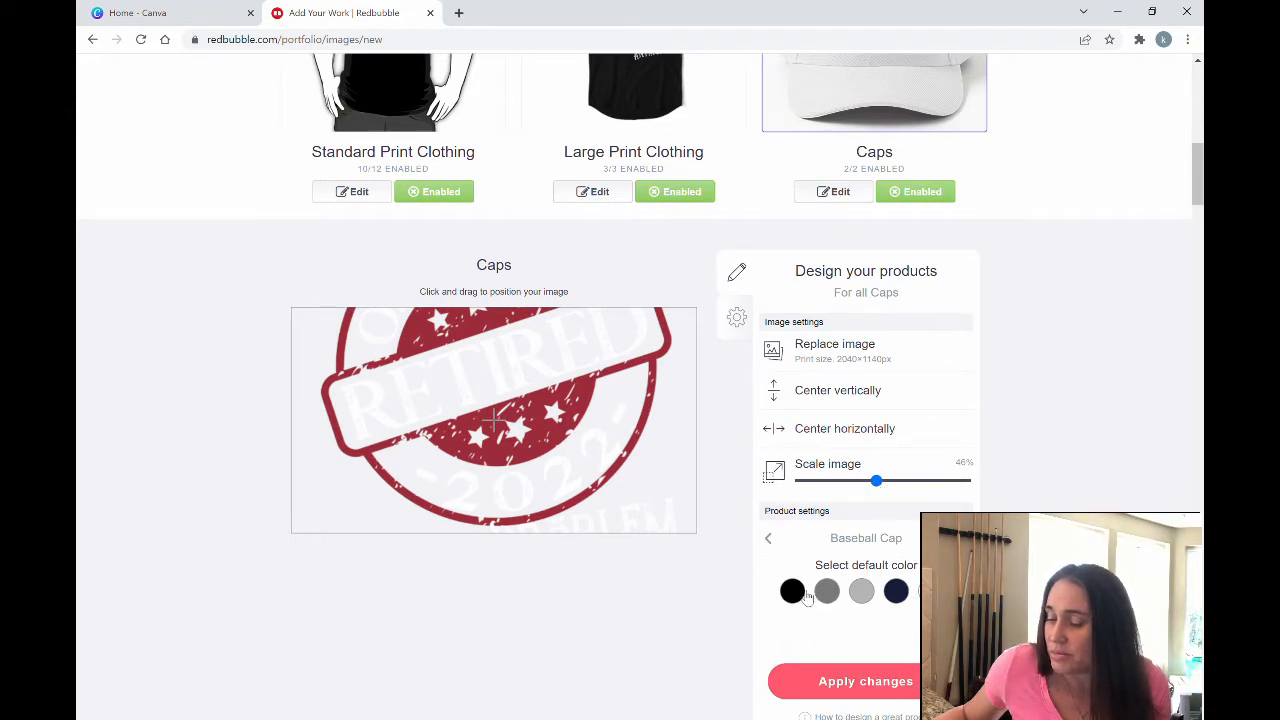
{"action": "left_click", "coordinate": [795, 592]}
Scale the Caps design to 21% and center it vertically and horizontally in the print area
{"action": "left_click_drag", "start_coordinate": [876, 481], "coordinate": [837, 479]}
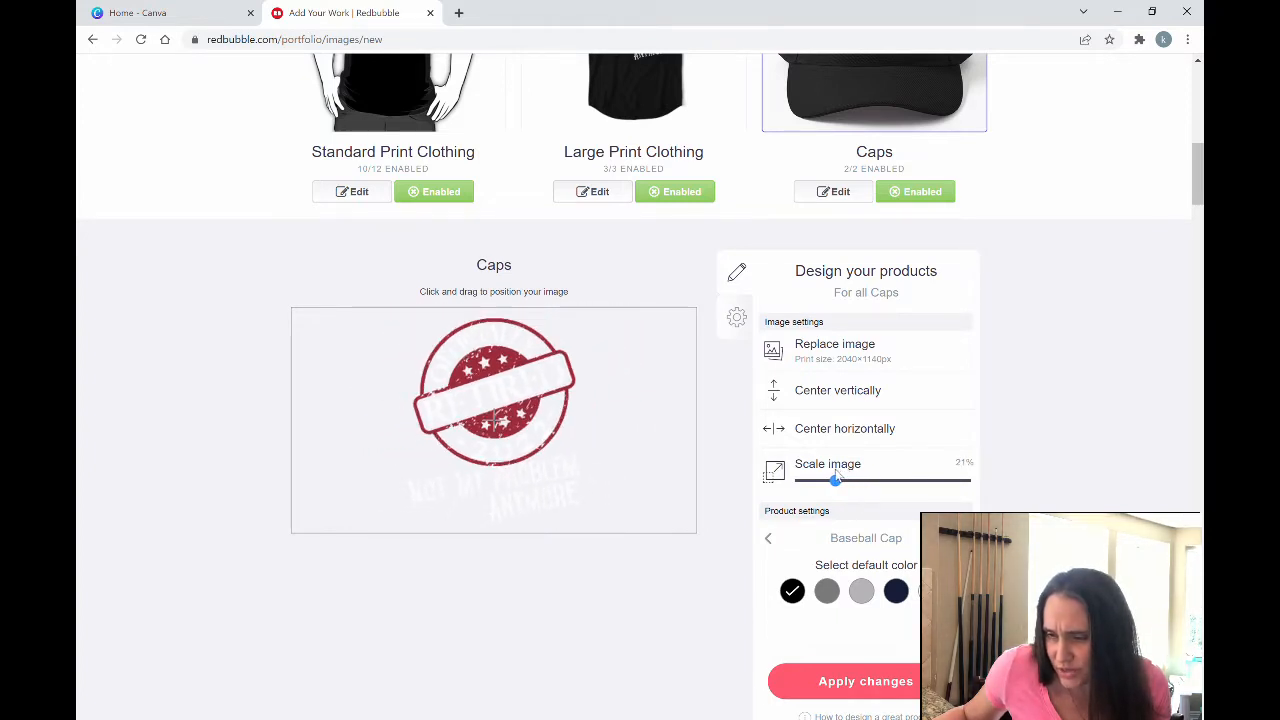
{"action": "left_click", "coordinate": [848, 402]}
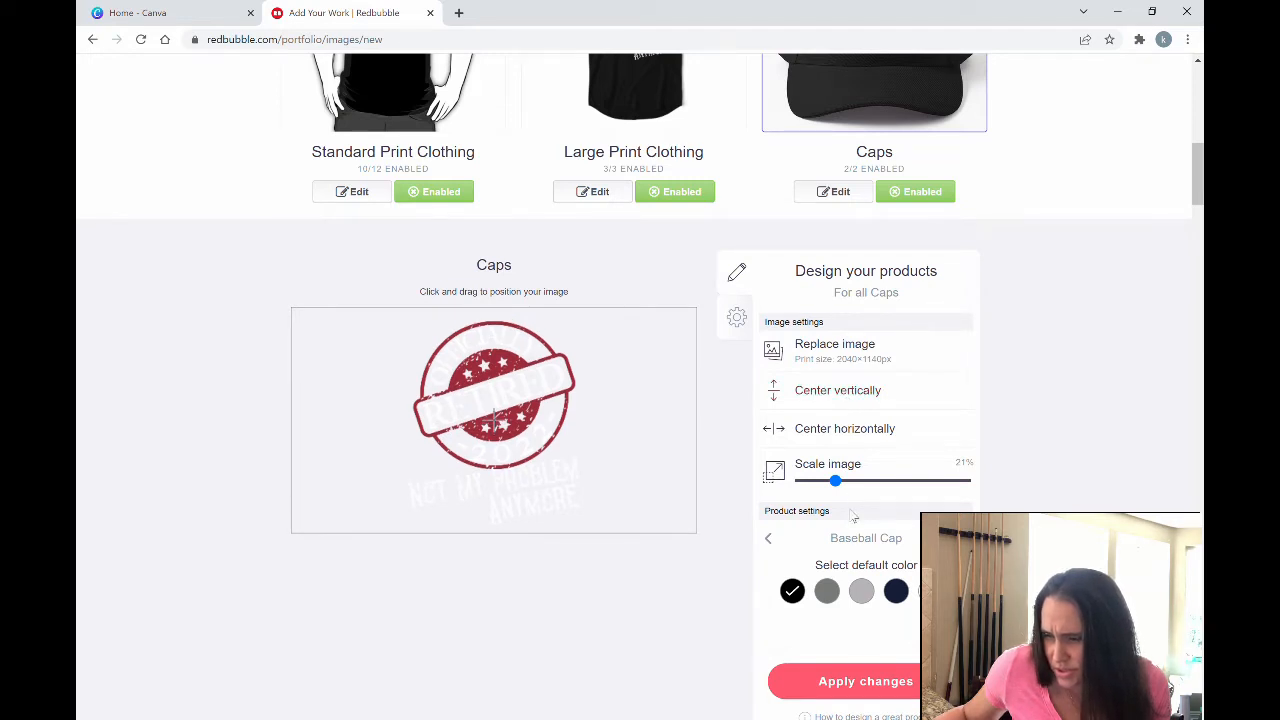
{"action": "left_click_drag", "start_coordinate": [836, 482], "coordinate": [837, 483]}
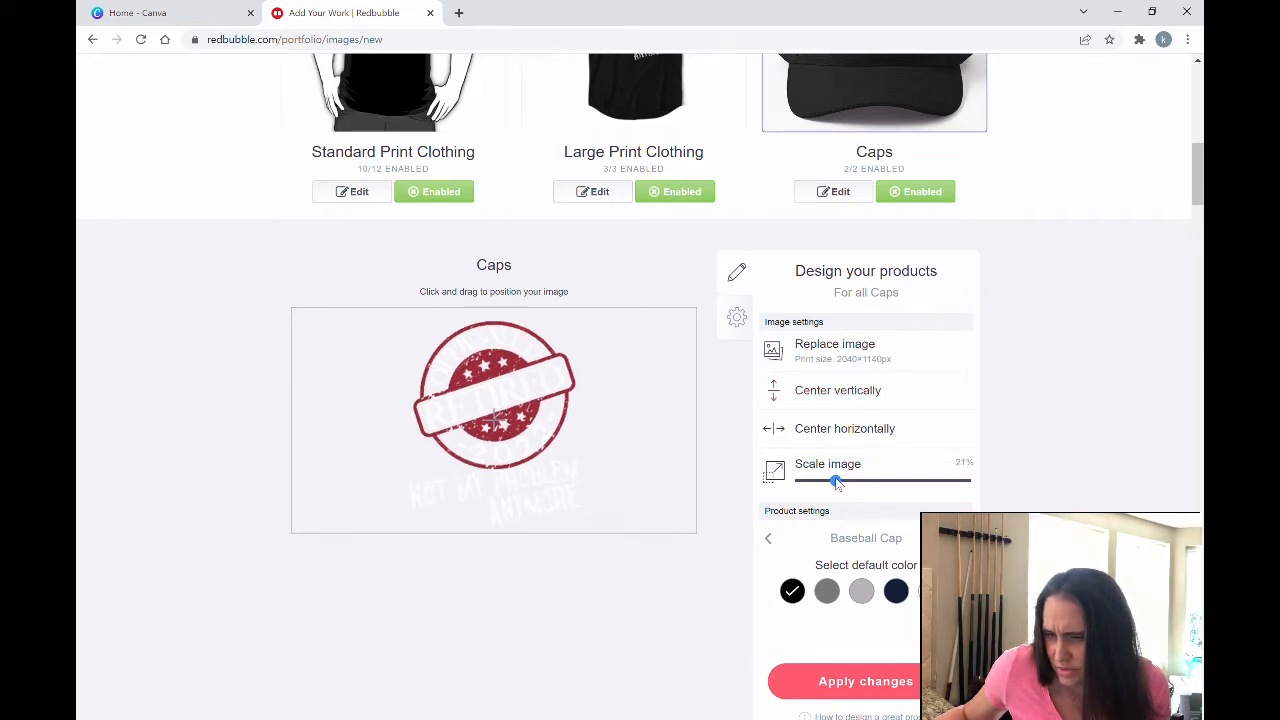
{"action": "left_click", "coordinate": [841, 425]}
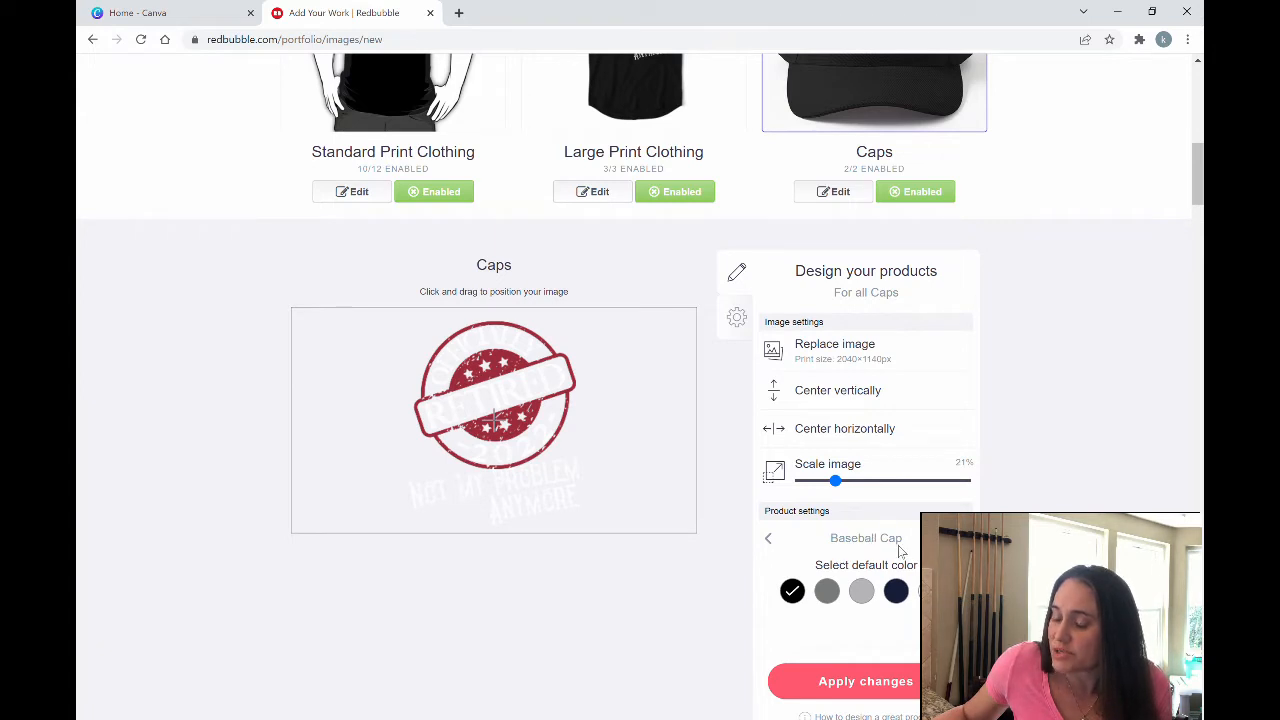
Set the Dad Hat's default color to black and apply the Caps changes
{"action": "left_click", "coordinate": [964, 538]}
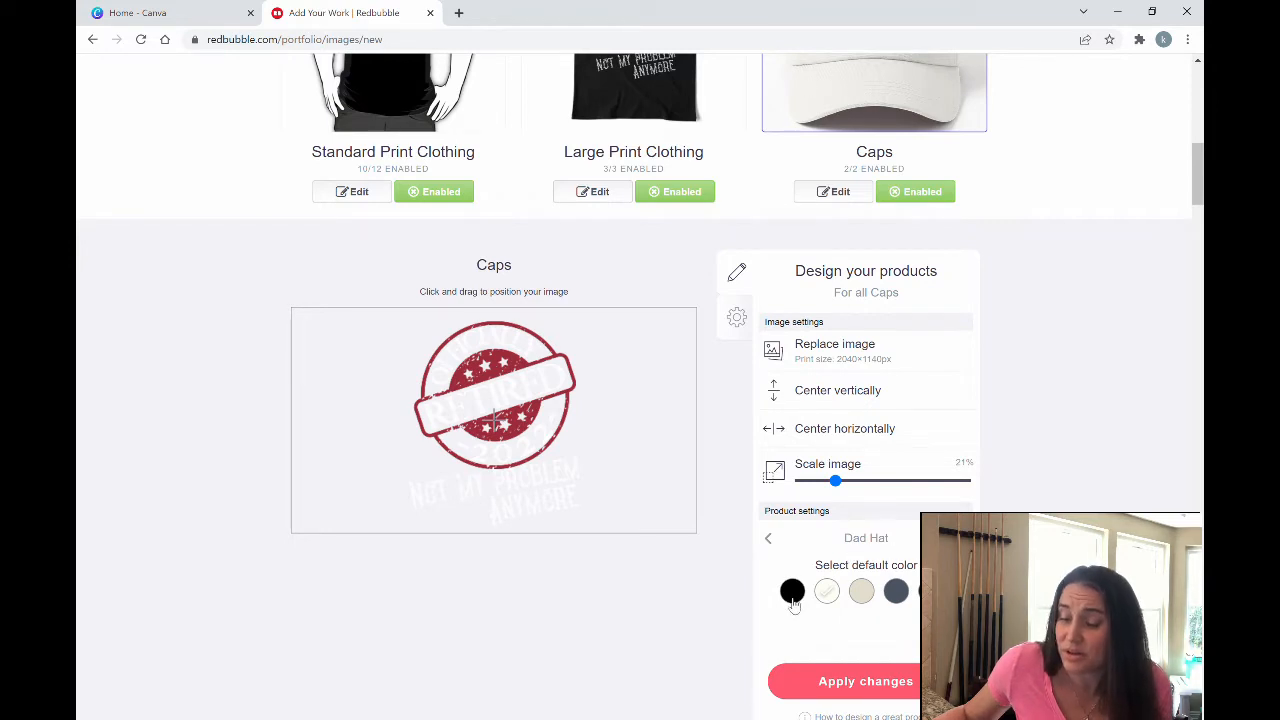
{"action": "left_click", "coordinate": [792, 592]}
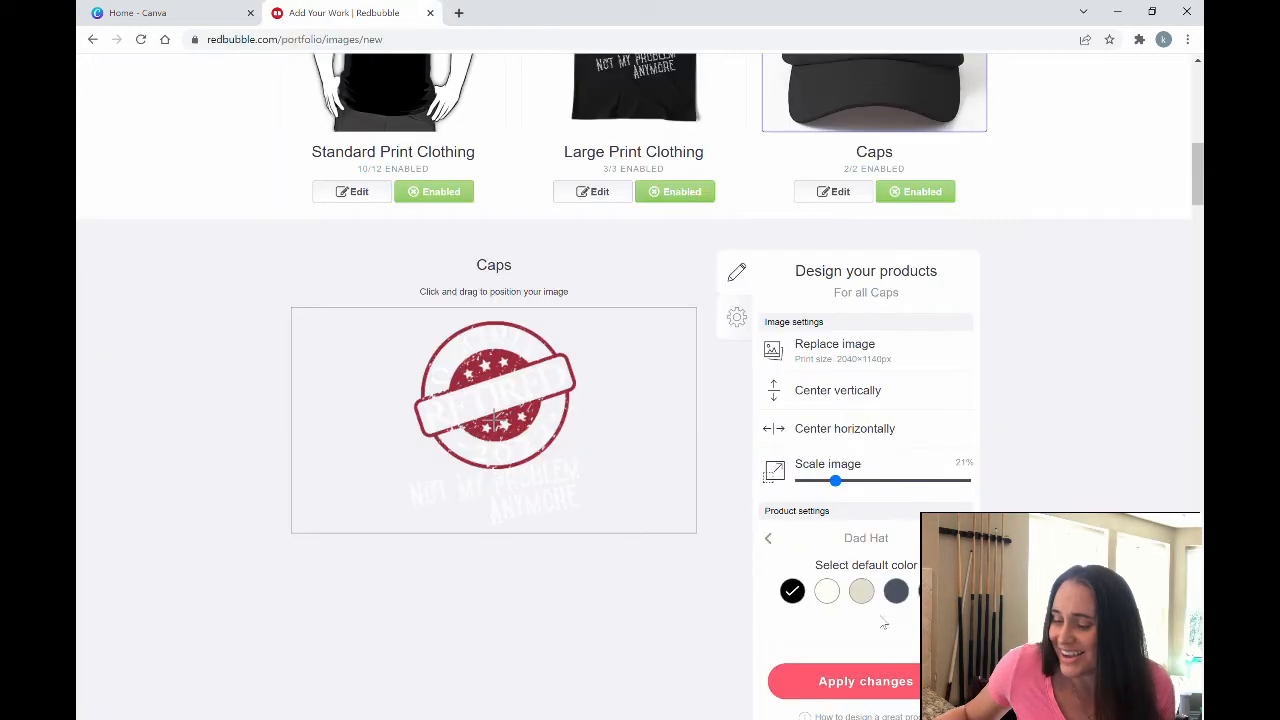
{"action": "left_click", "coordinate": [826, 680]}
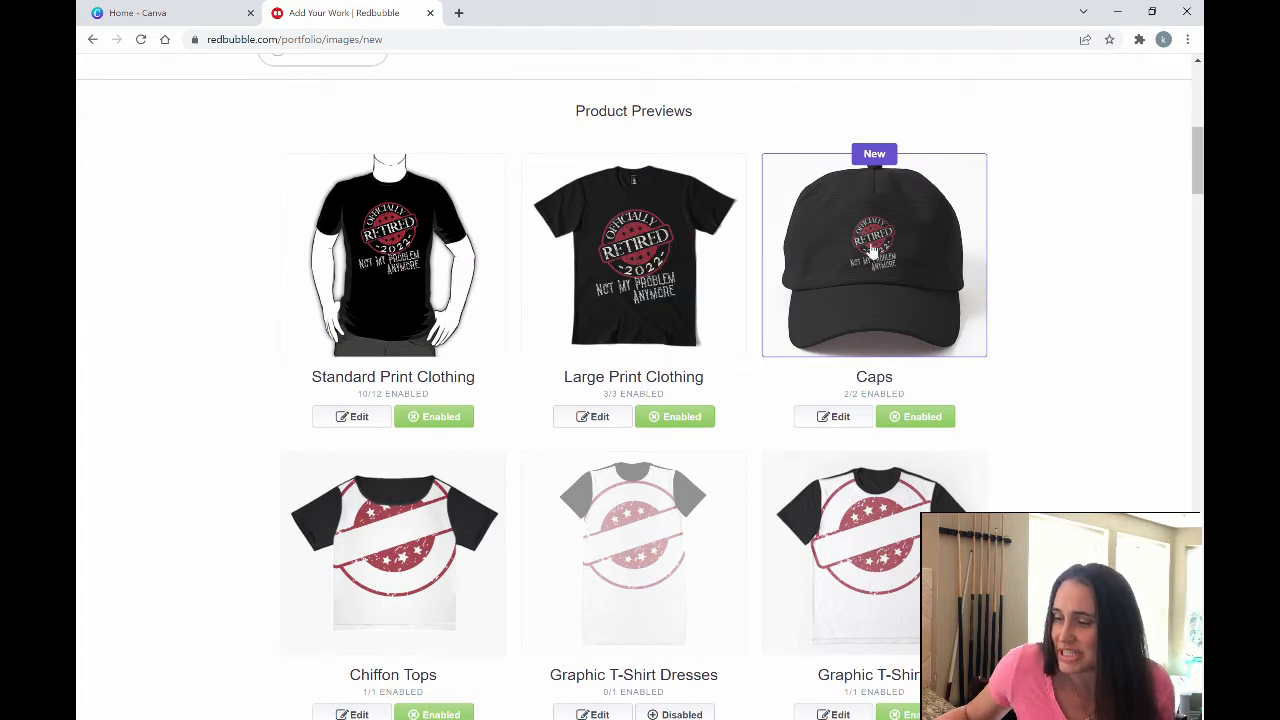
Open the Chiffon Tops design for editing and bring up its background color choices
{"action": "scroll", "coordinate": [1040, 303], "scroll_direction": "down", "scroll_amount": 3}
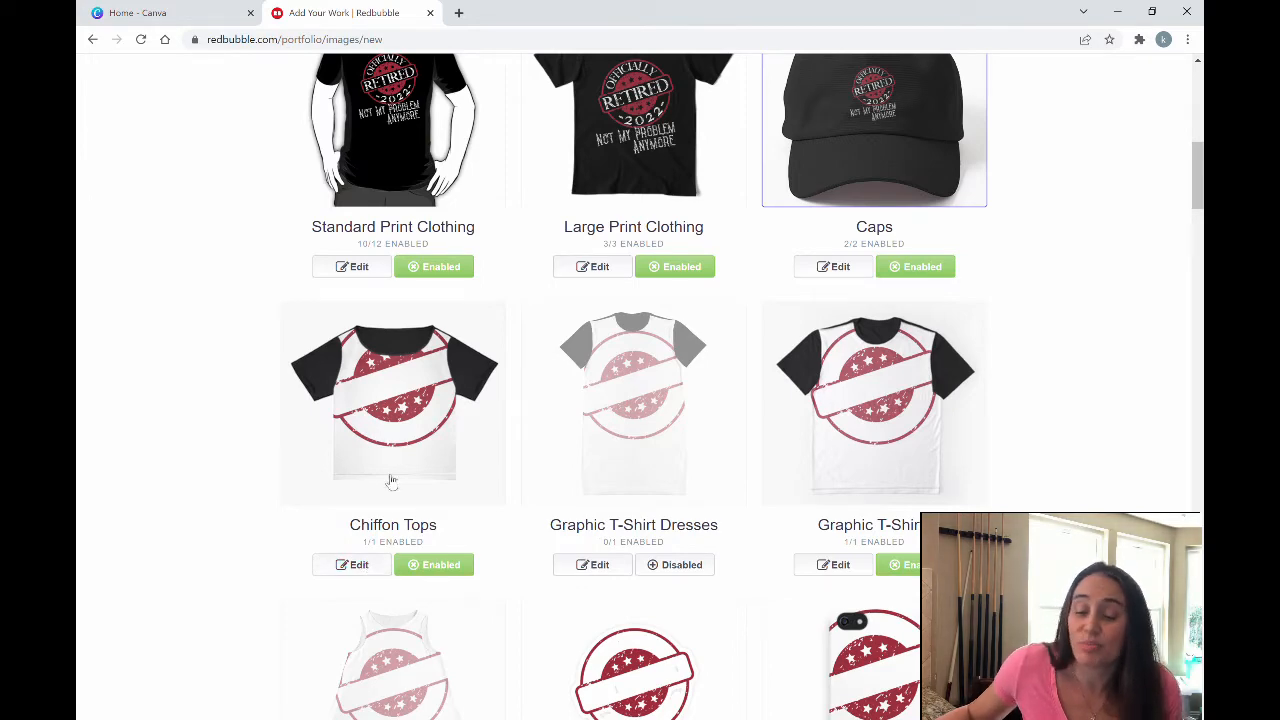
{"action": "left_click", "coordinate": [368, 571]}
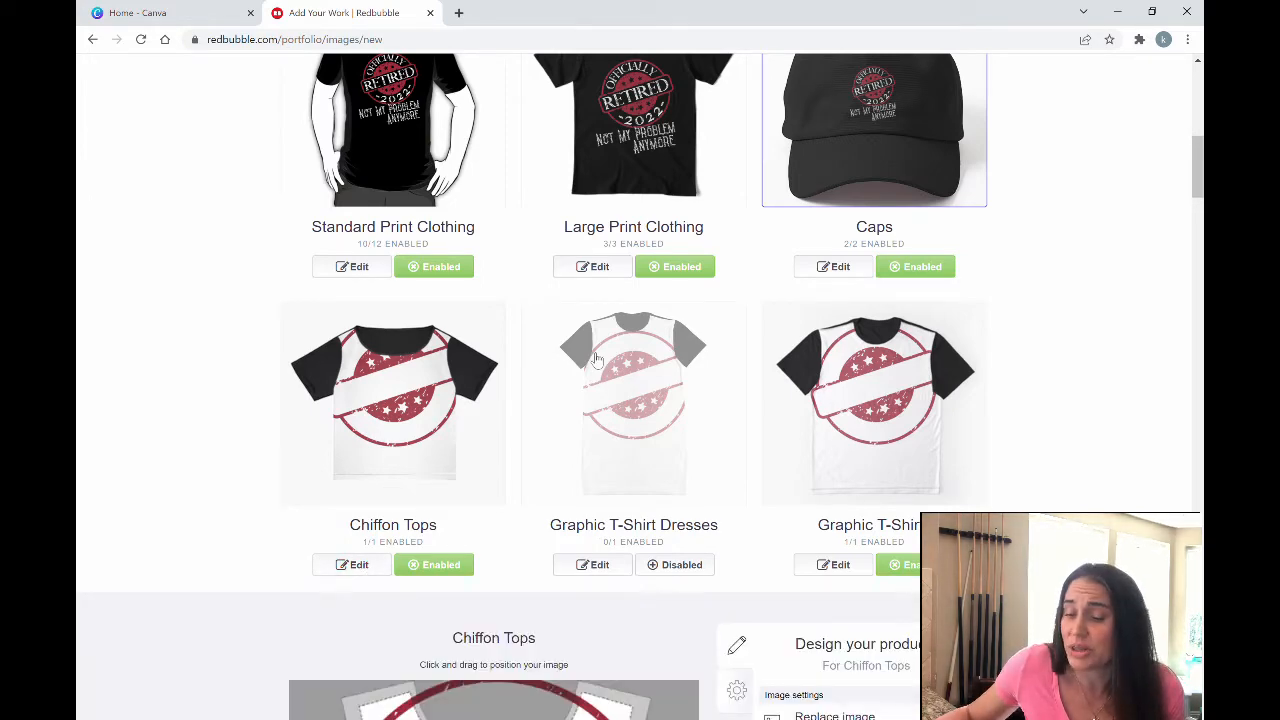
{"action": "scroll", "coordinate": [617, 330], "scroll_direction": "down", "scroll_amount": 5}
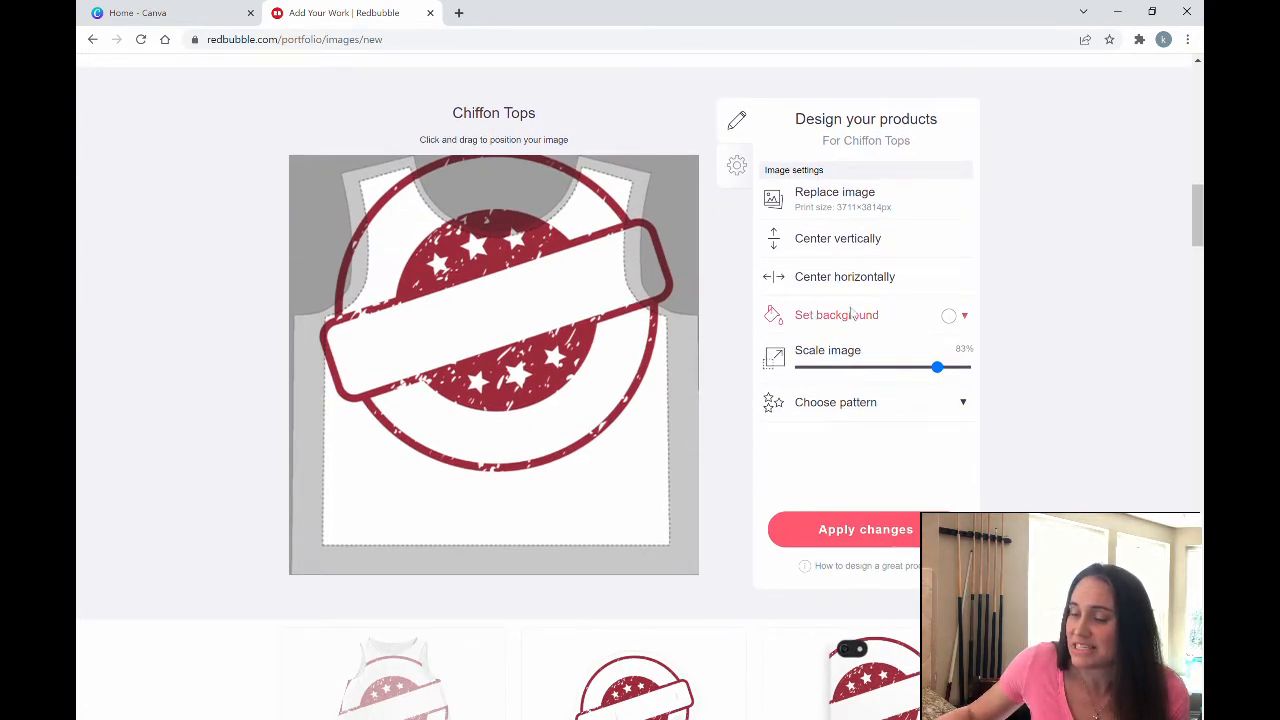
{"action": "left_click", "coordinate": [953, 318]}
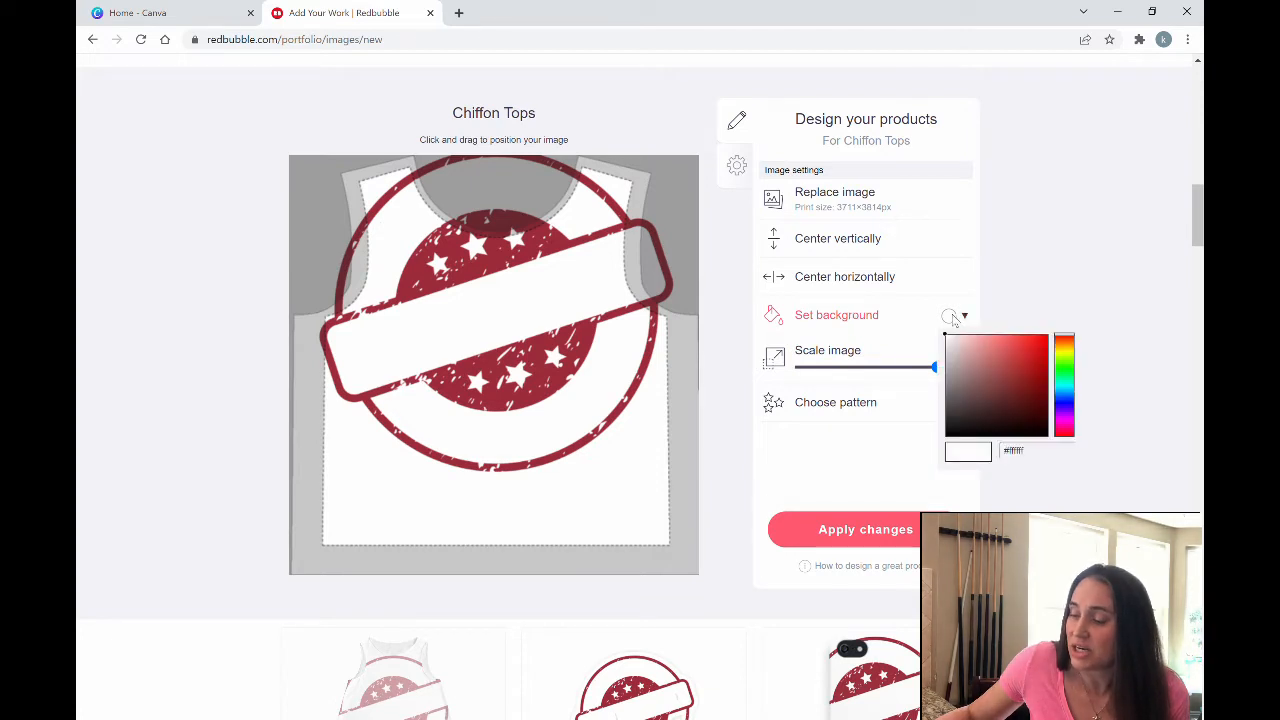
Try dark red, purple and green background colors on the Chiffon Tops design
{"action": "left_click", "coordinate": [1013, 391]}
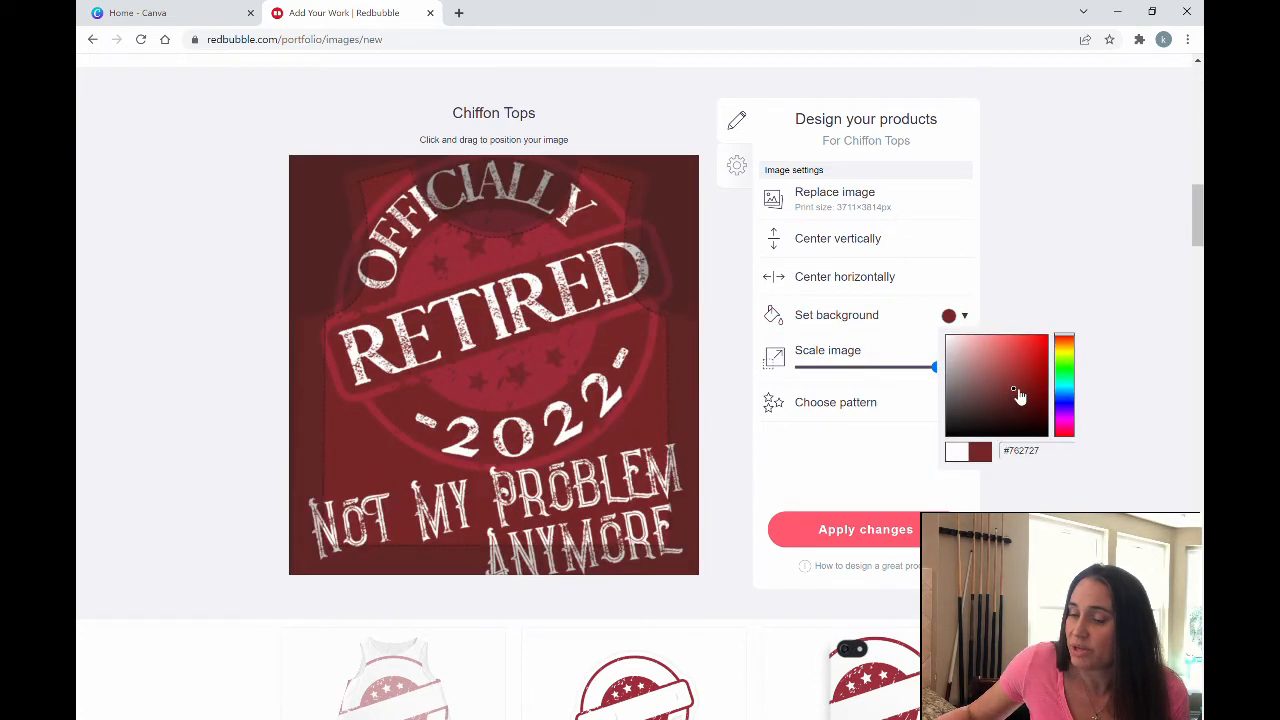
{"action": "left_click", "coordinate": [1065, 408]}
{"action": "left_click", "coordinate": [1066, 425]}
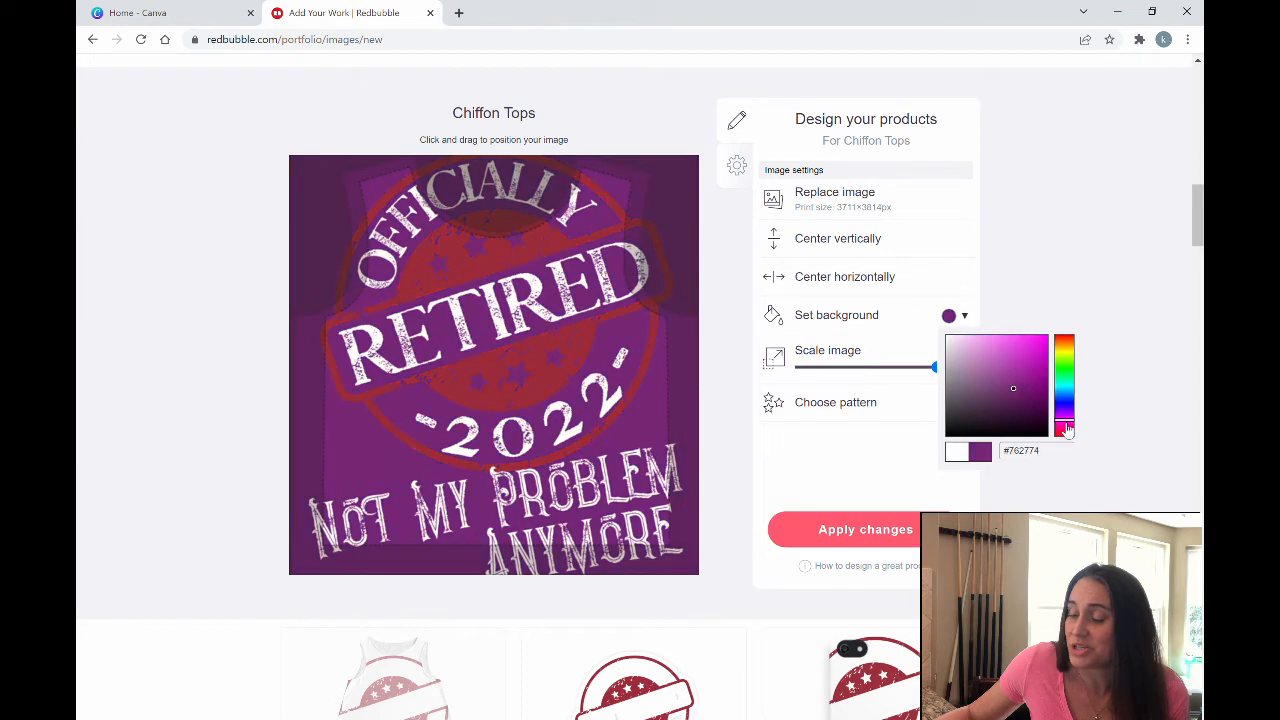
{"action": "left_click", "coordinate": [1066, 362]}
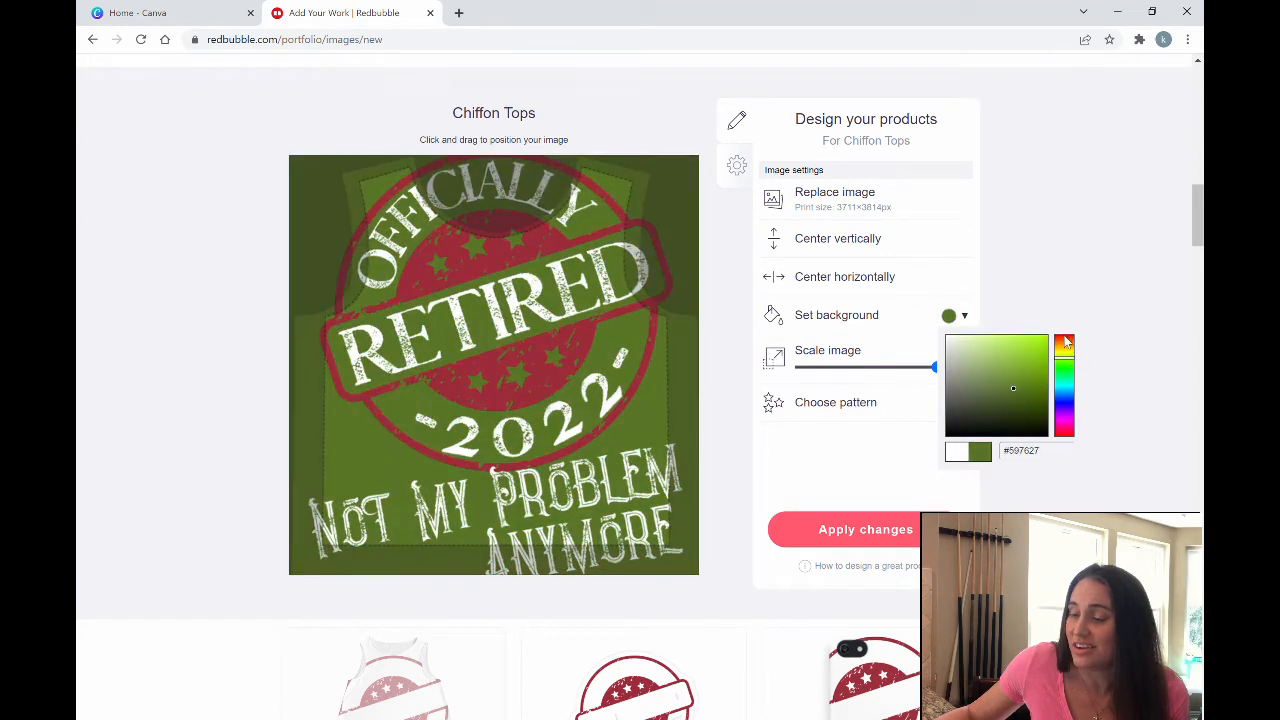
{"action": "left_click", "coordinate": [1066, 342]}
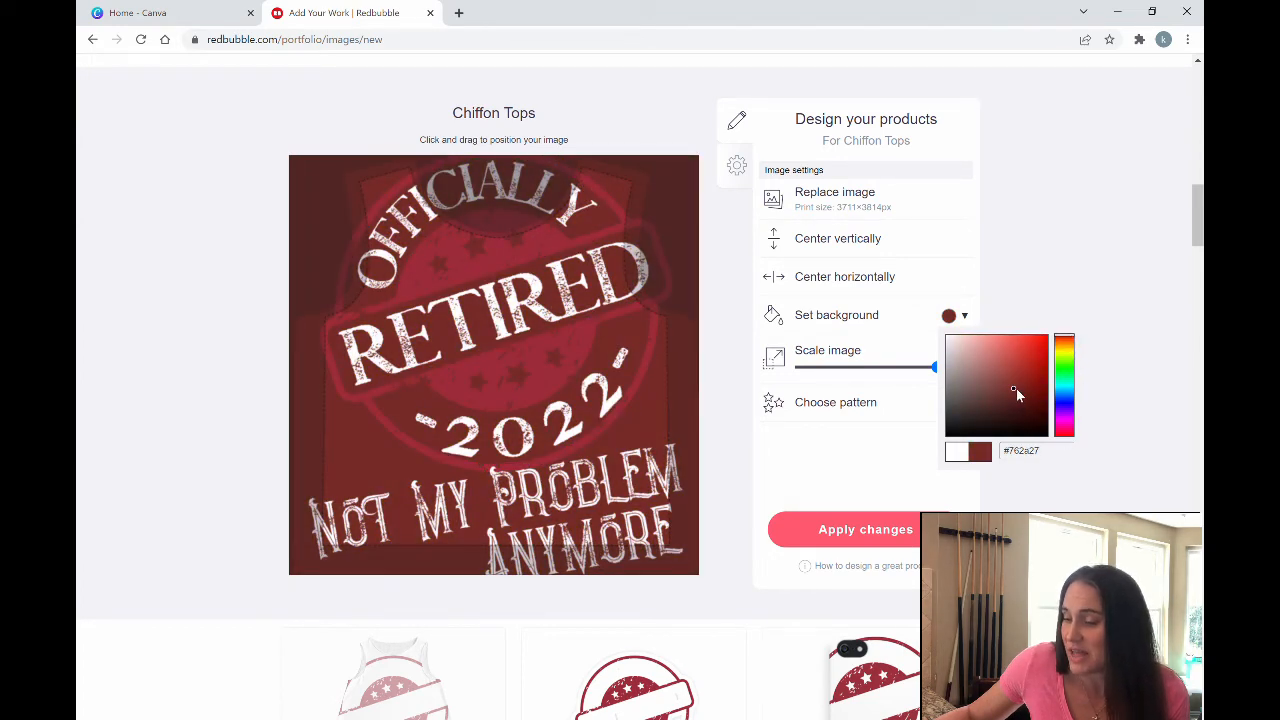
Set the Chiffon Tops background color to black, #000000
{"action": "left_click_drag", "start_coordinate": [1016, 390], "coordinate": [1050, 438]}
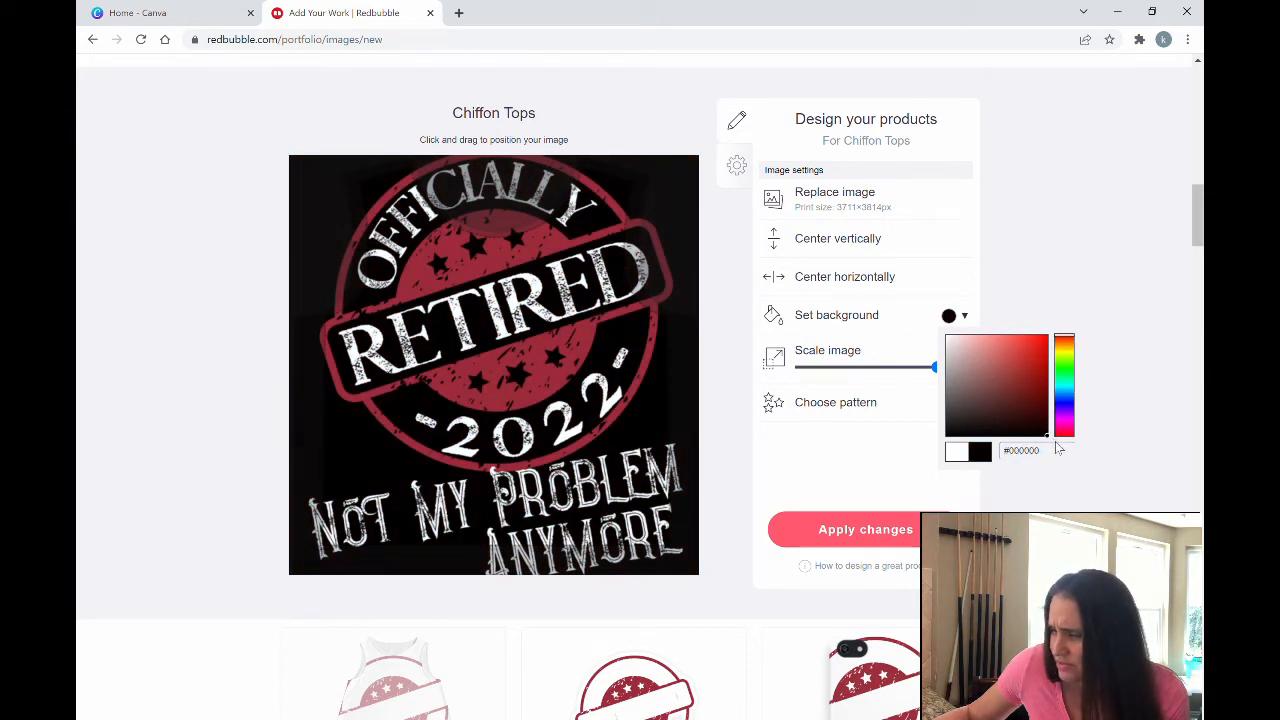
{"action": "left_click", "coordinate": [1065, 451]}
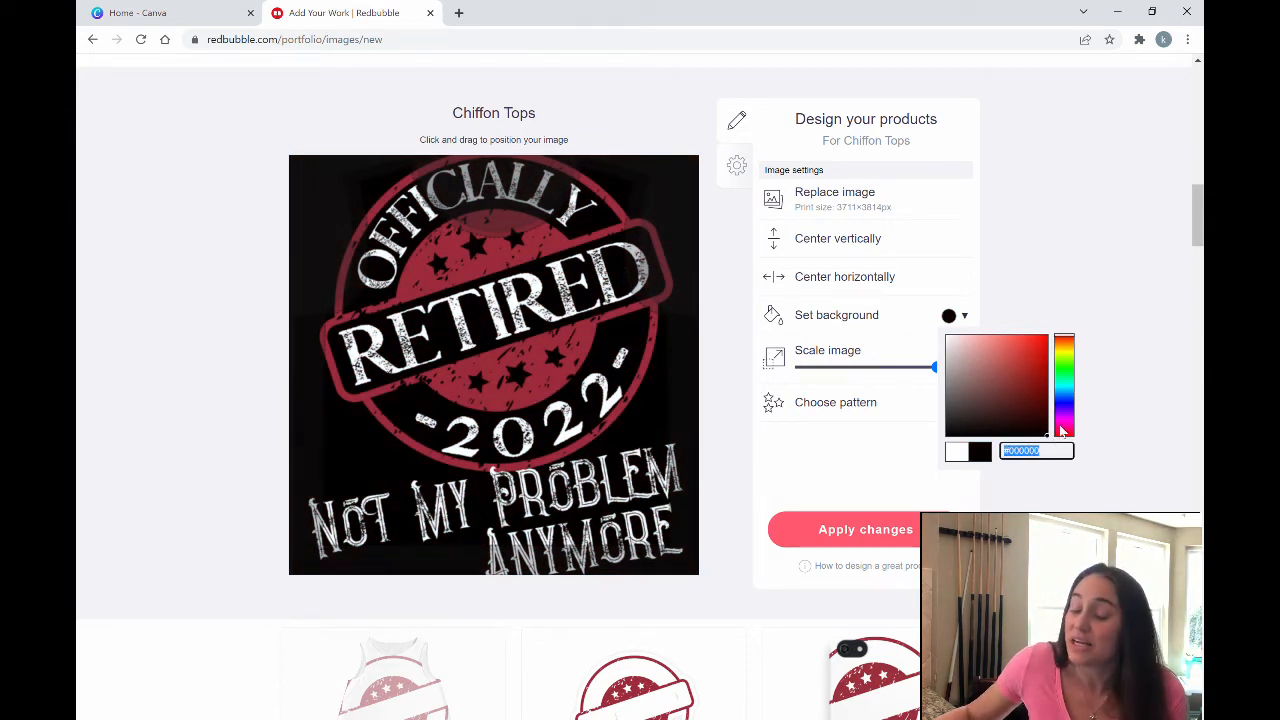
{"action": "left_click", "coordinate": [830, 449]}
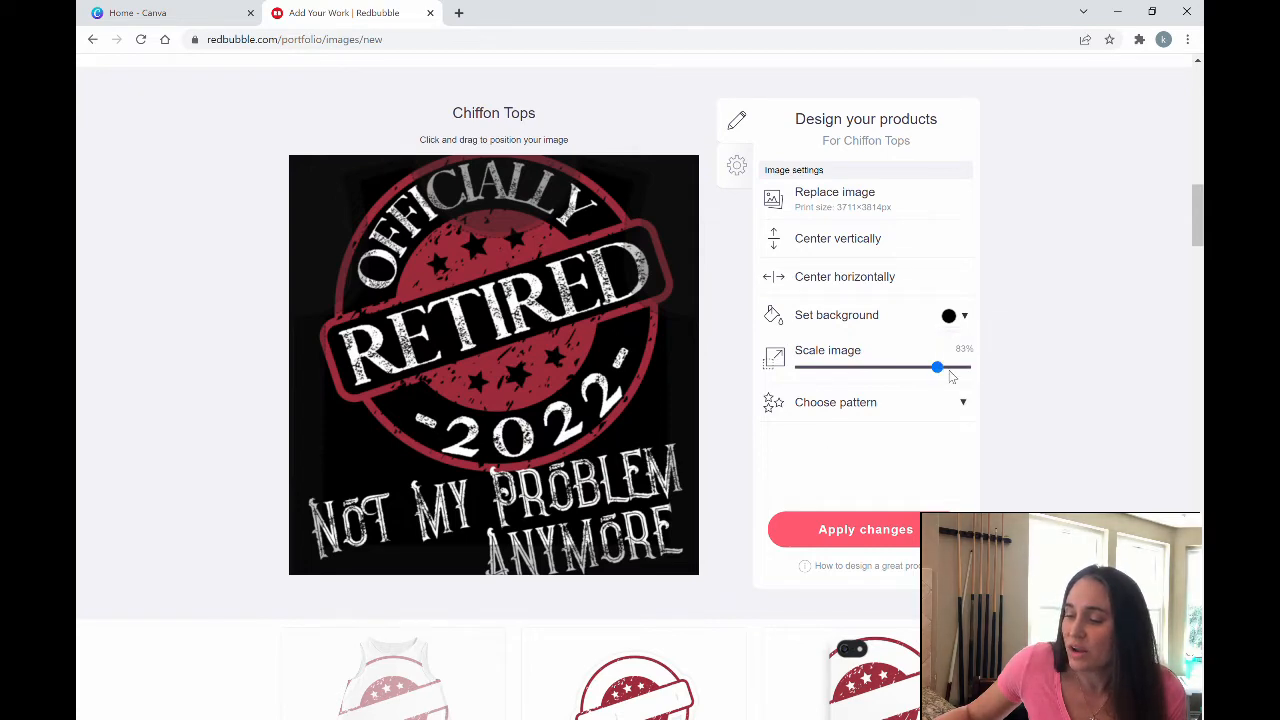
Scale the Chiffon Tops design to 32%, center it horizontally, and apply the changes
{"action": "left_click_drag", "start_coordinate": [939, 372], "coordinate": [862, 332]}
{"action": "left_click", "coordinate": [862, 278]}
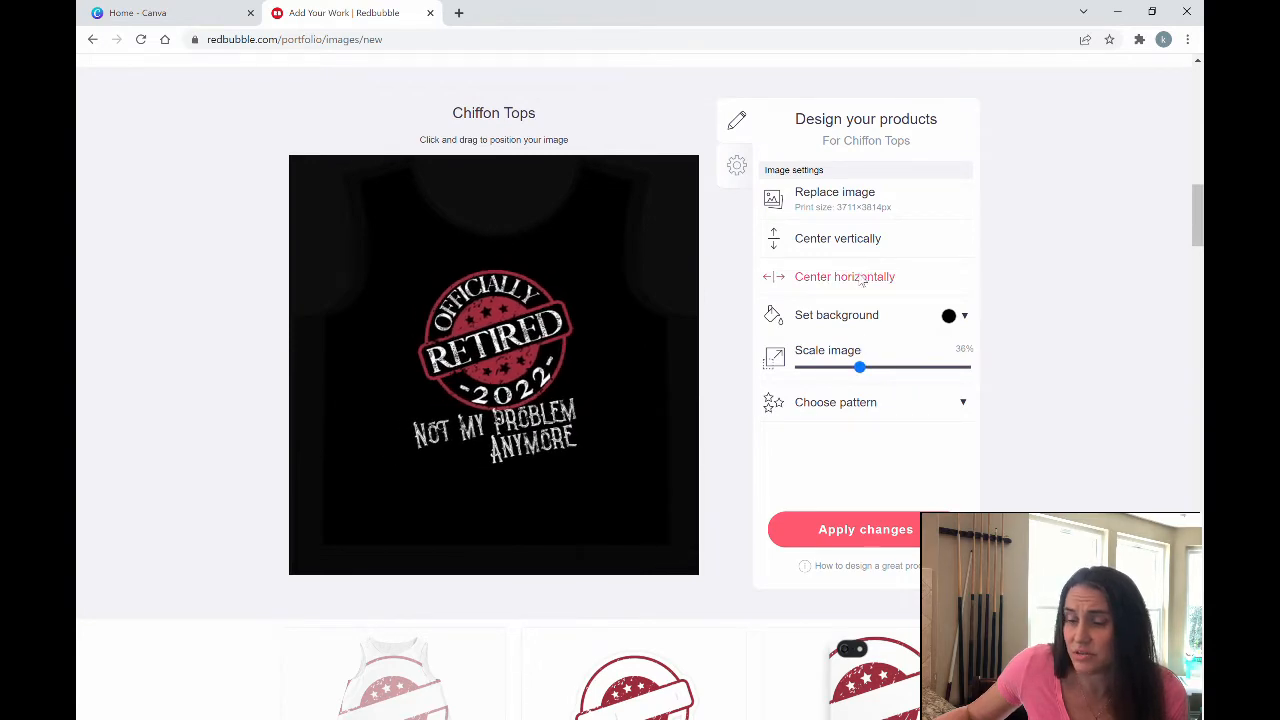
{"action": "scroll", "coordinate": [592, 397], "scroll_direction": "up", "scroll_amount": 3}
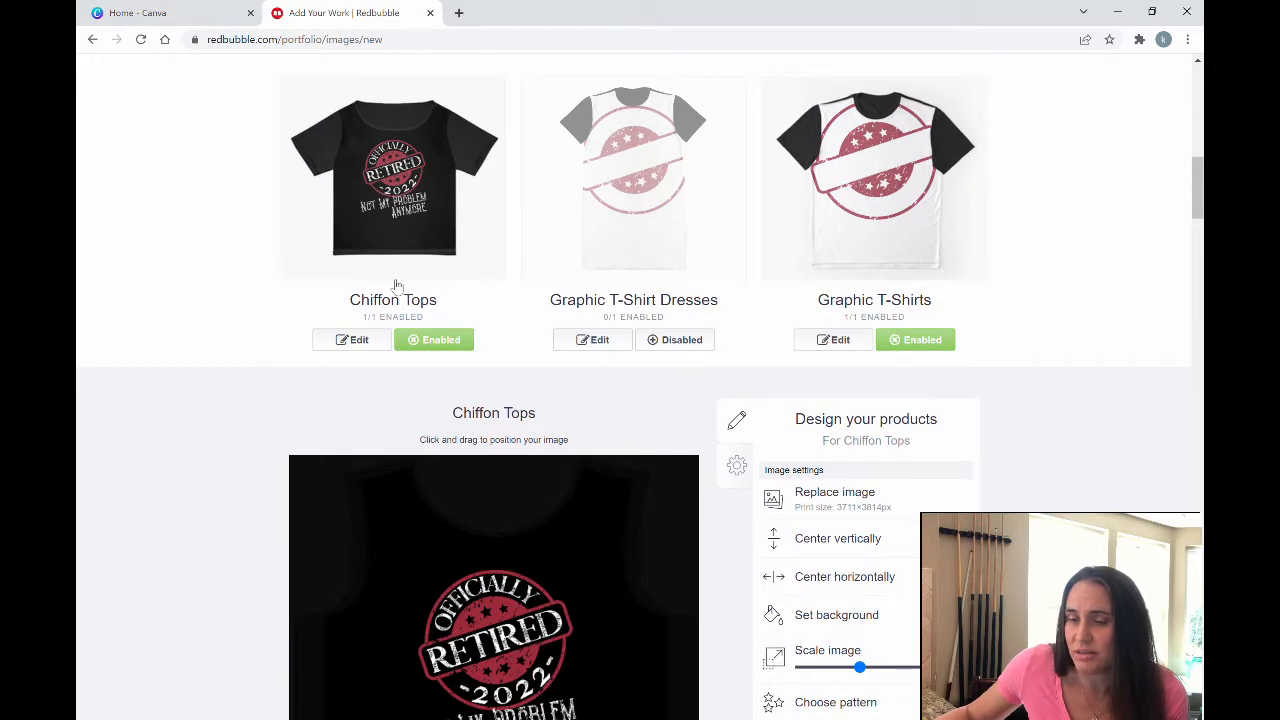
{"action": "left_click_drag", "start_coordinate": [860, 668], "coordinate": [854, 673]}
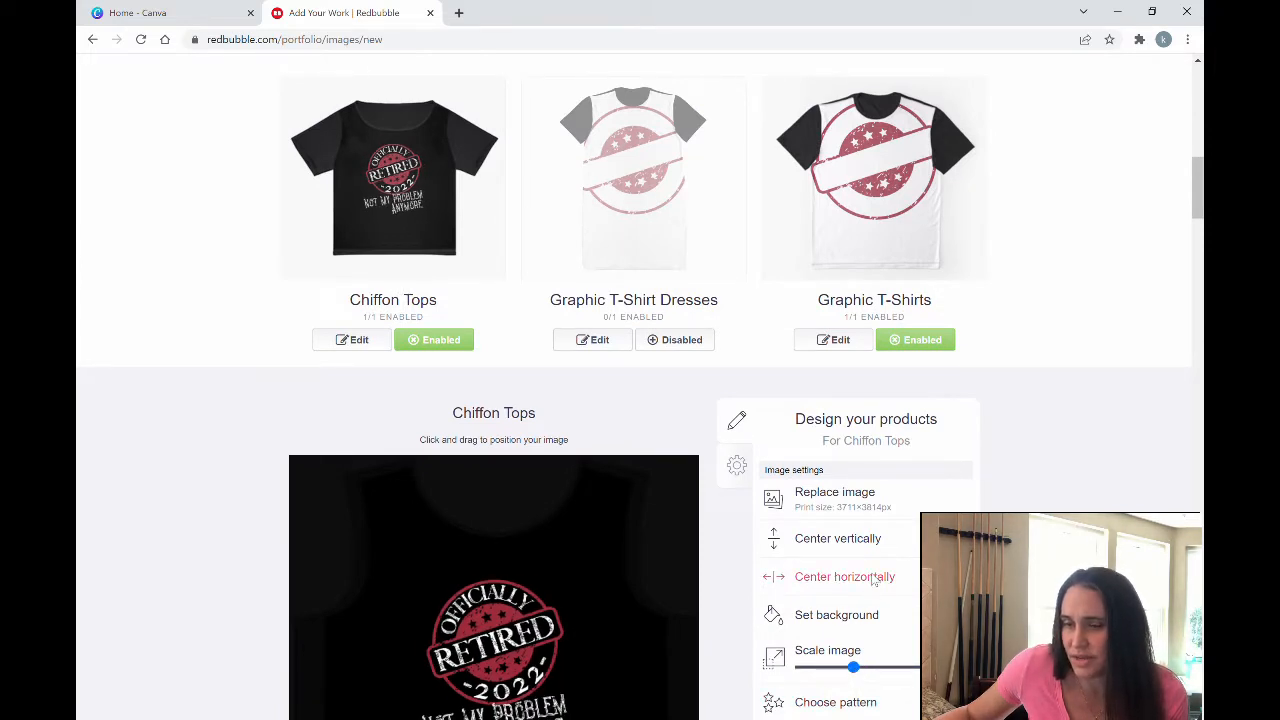
{"action": "scroll", "coordinate": [823, 691], "scroll_direction": "down", "scroll_amount": 3}
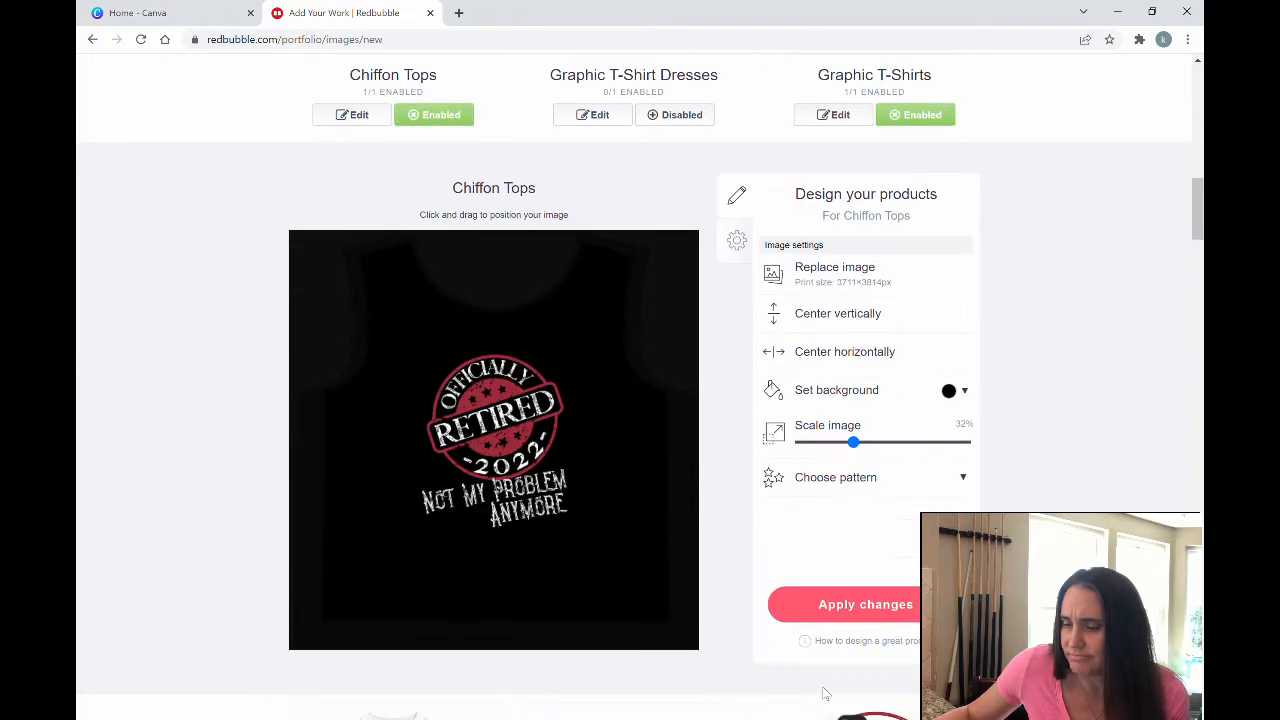
{"action": "left_click", "coordinate": [852, 606]}
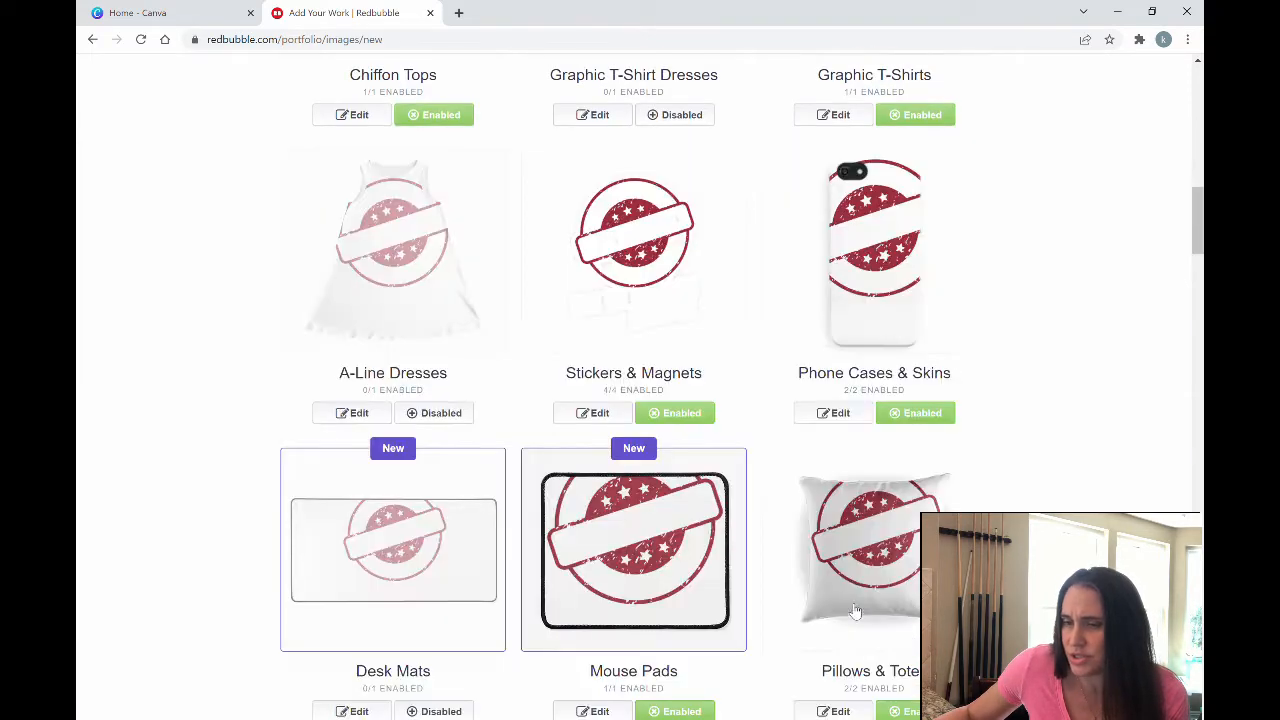
Enable the Graphic T-Shirt Dresses and A-Line Dresses products
{"action": "scroll", "coordinate": [277, 329], "scroll_direction": "up", "scroll_amount": 2}
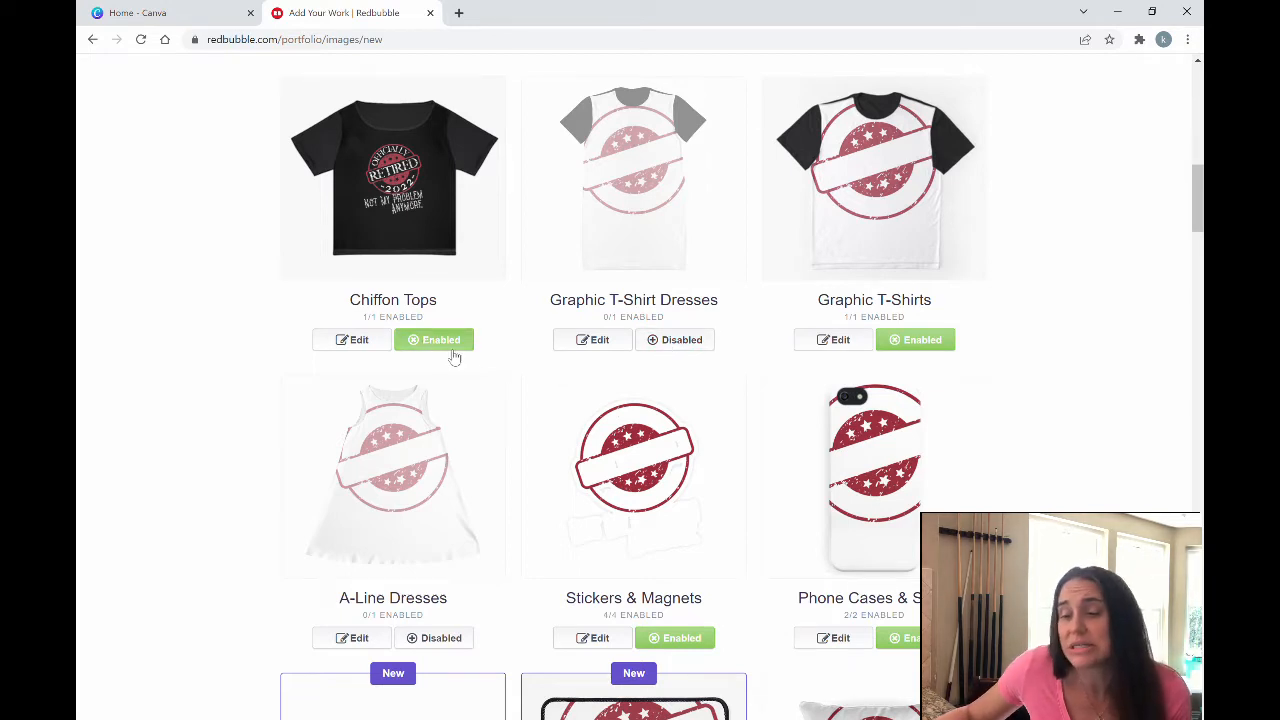
{"action": "left_click", "coordinate": [665, 342]}
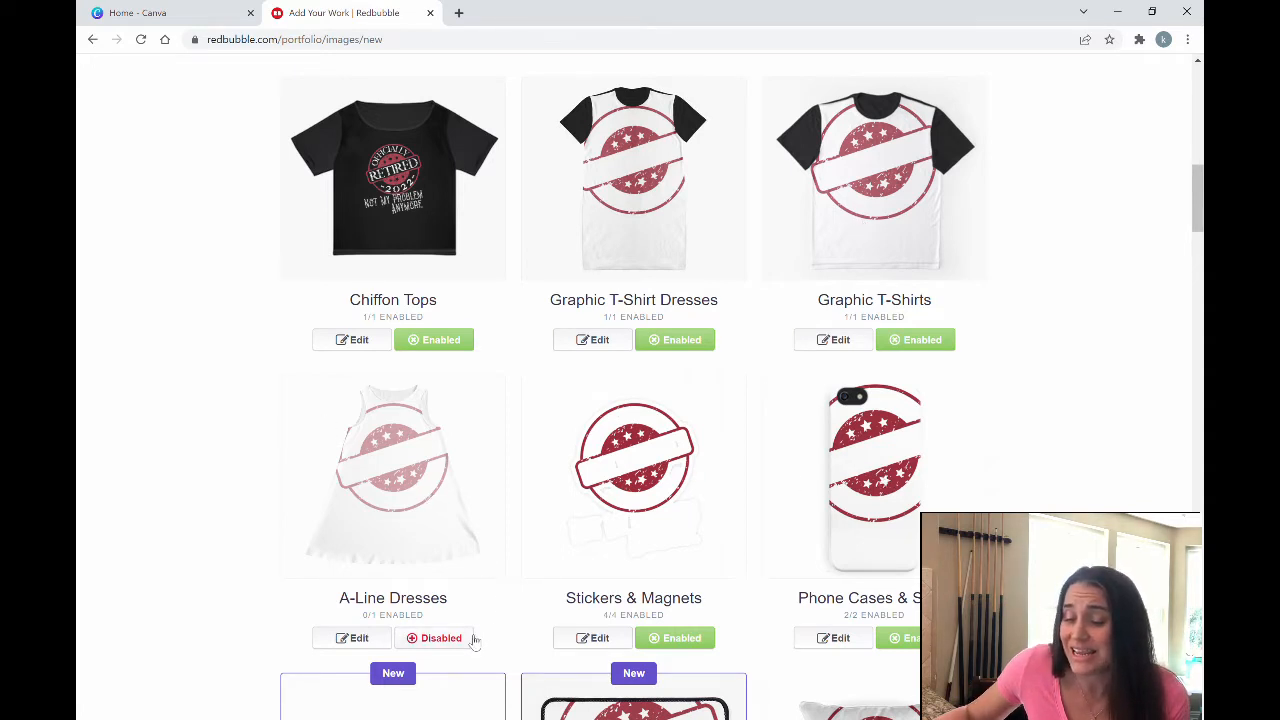
Set the overall artwork background color above the product previews to black, #000000
{"action": "scroll", "coordinate": [460, 540], "scroll_direction": "up", "scroll_amount": 4}
{"action": "scroll", "coordinate": [421, 447], "scroll_direction": "up", "scroll_amount": 2}
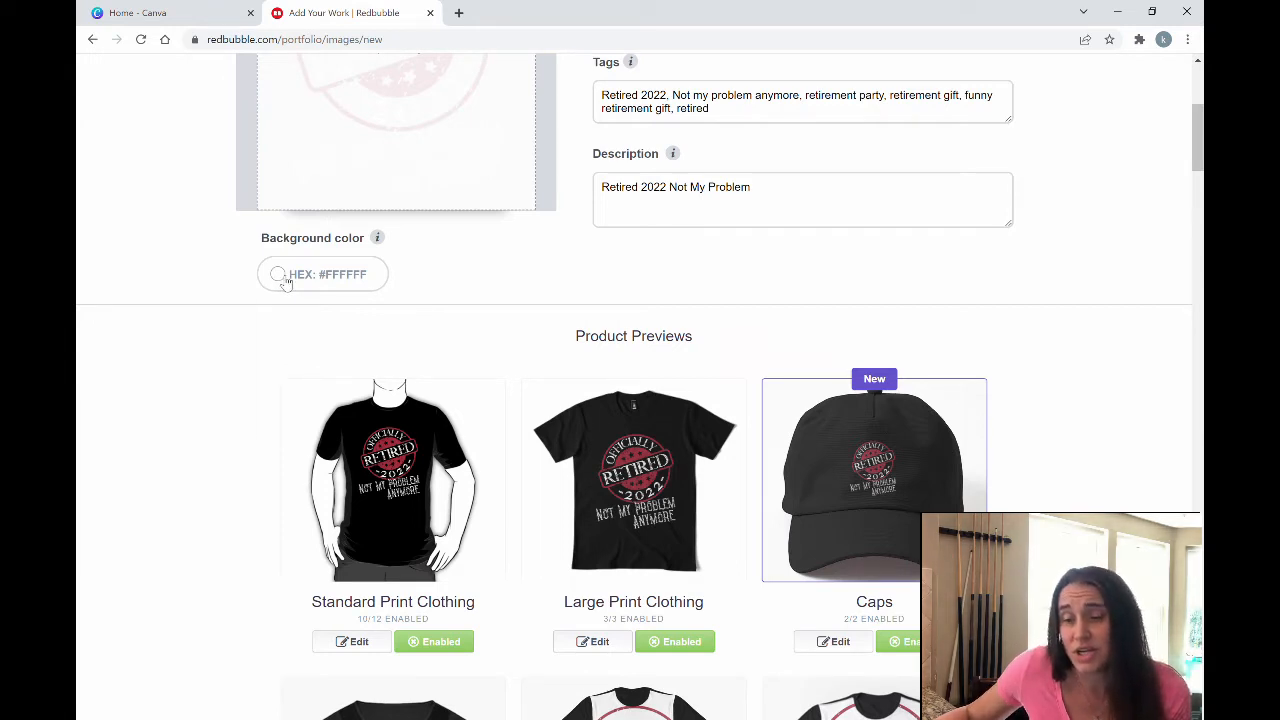
{"action": "left_click", "coordinate": [283, 276]}
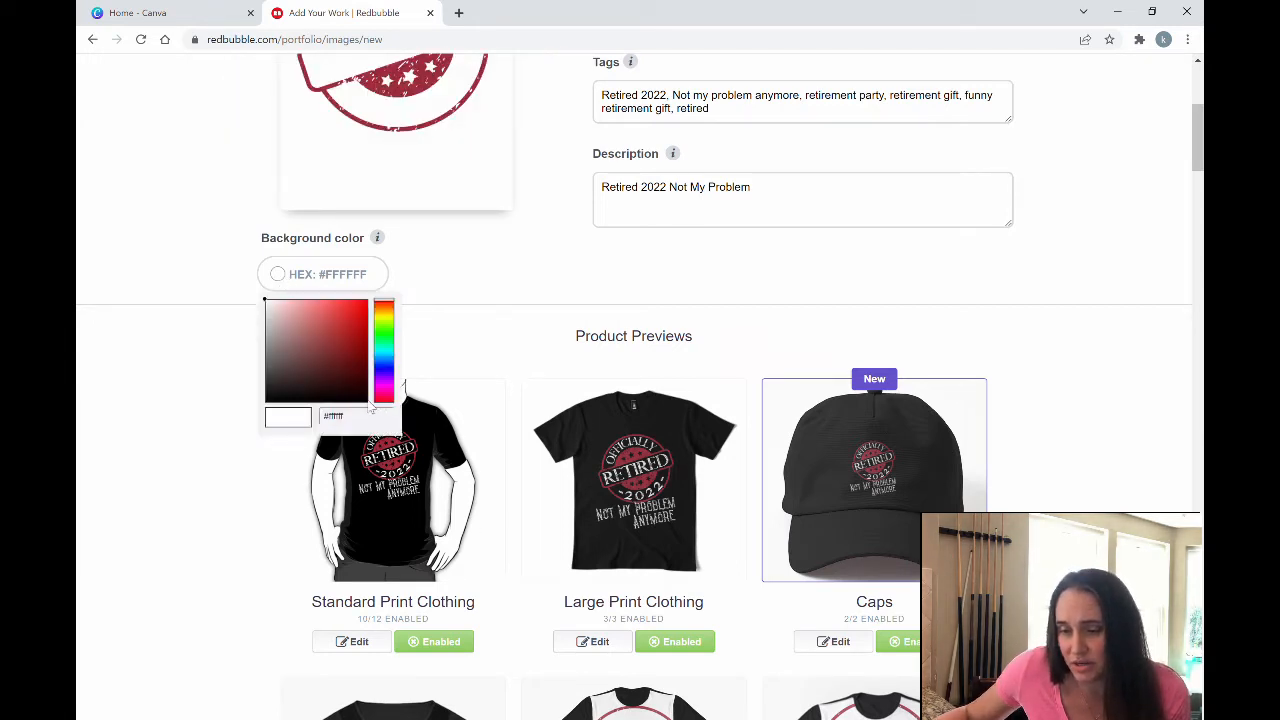
{"action": "left_click", "coordinate": [366, 399]}
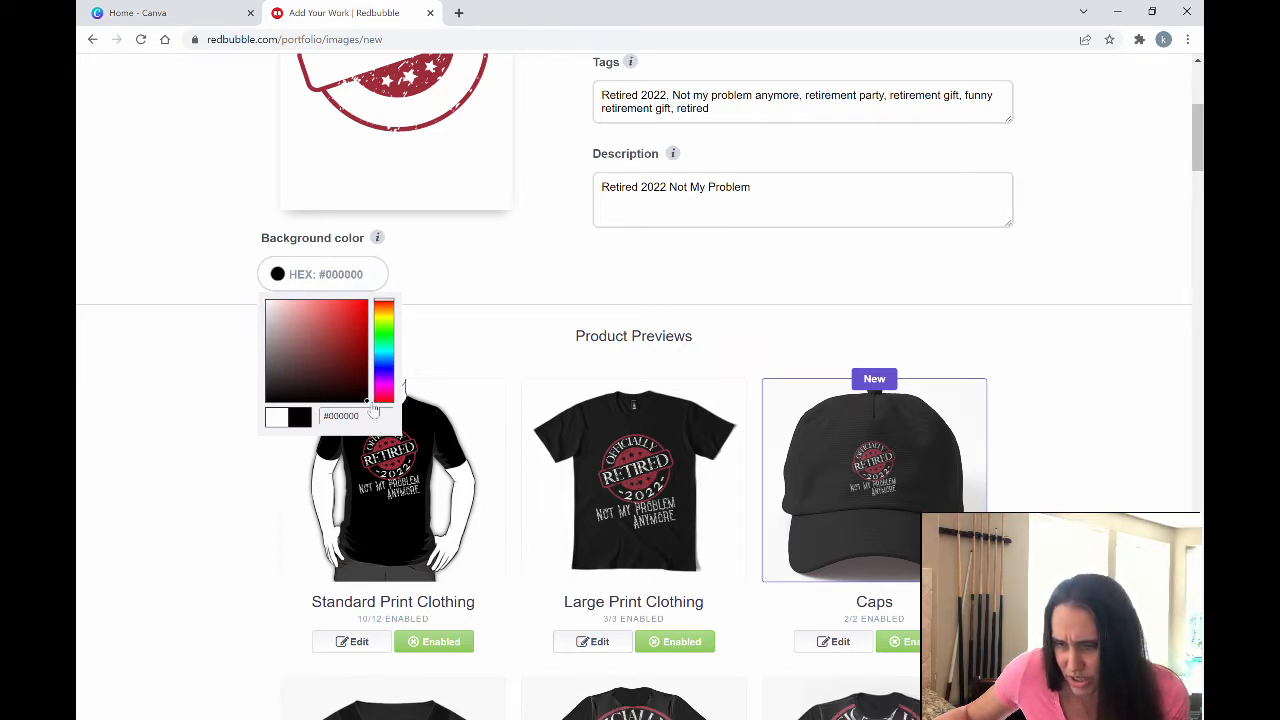
{"action": "left_click", "coordinate": [447, 280]}
Review the product previews with the black background and open the Graphic T-Shirt Dresses design for editing
{"action": "scroll", "coordinate": [622, 283], "scroll_direction": "down", "scroll_amount": 2}
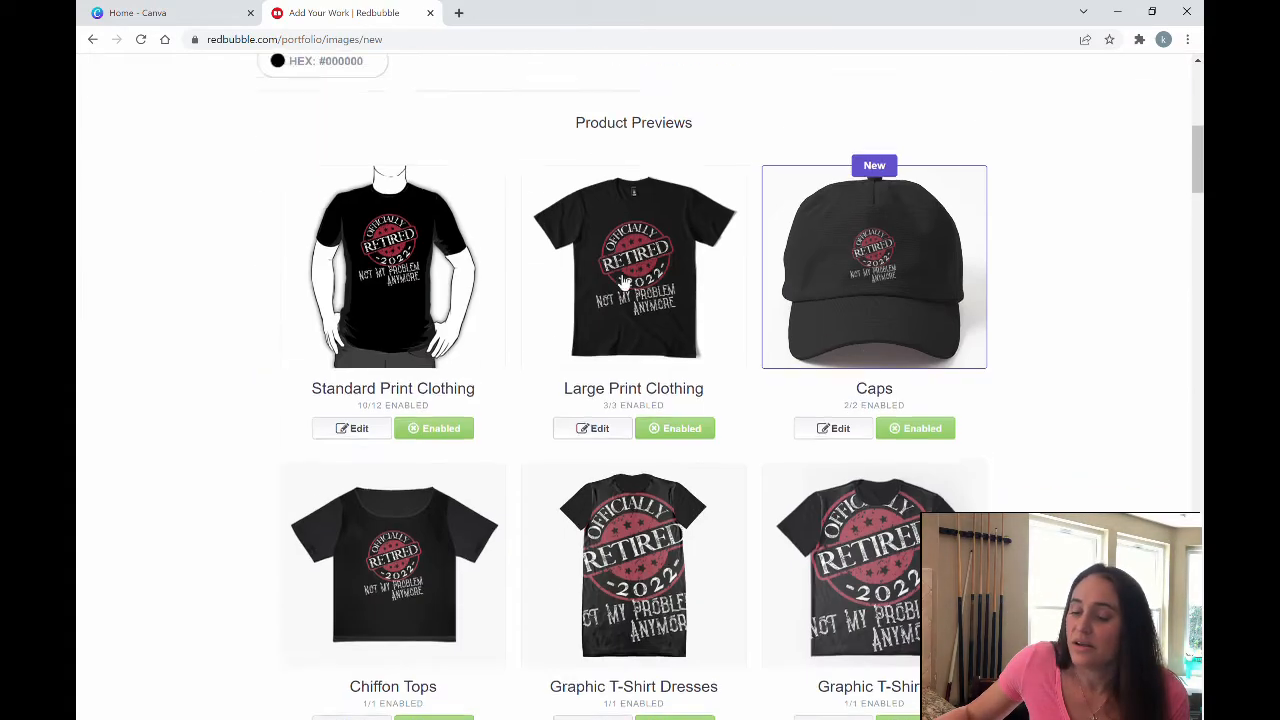
{"action": "scroll", "coordinate": [1014, 391], "scroll_direction": "down", "scroll_amount": 5}
{"action": "scroll", "coordinate": [1026, 383], "scroll_direction": "down", "scroll_amount": 3}
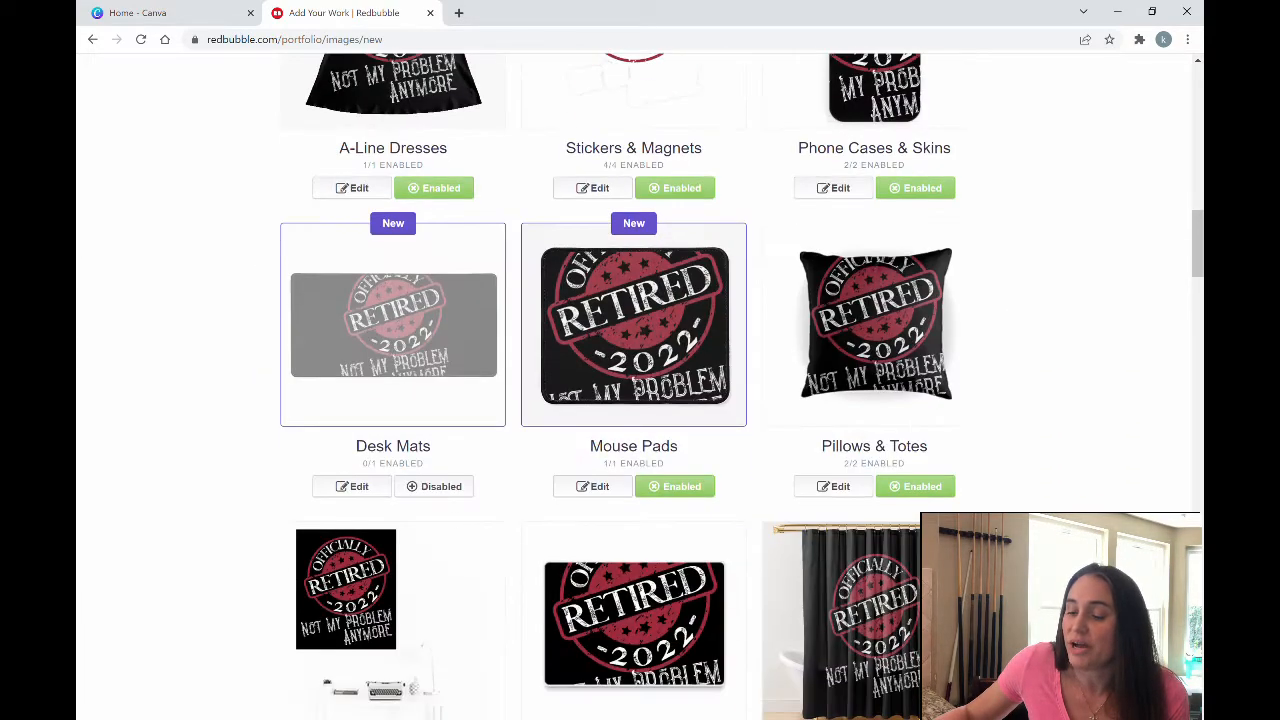
{"action": "scroll", "coordinate": [857, 371], "scroll_direction": "up", "scroll_amount": 3}
{"action": "scroll", "coordinate": [763, 347], "scroll_direction": "up", "scroll_amount": 3}
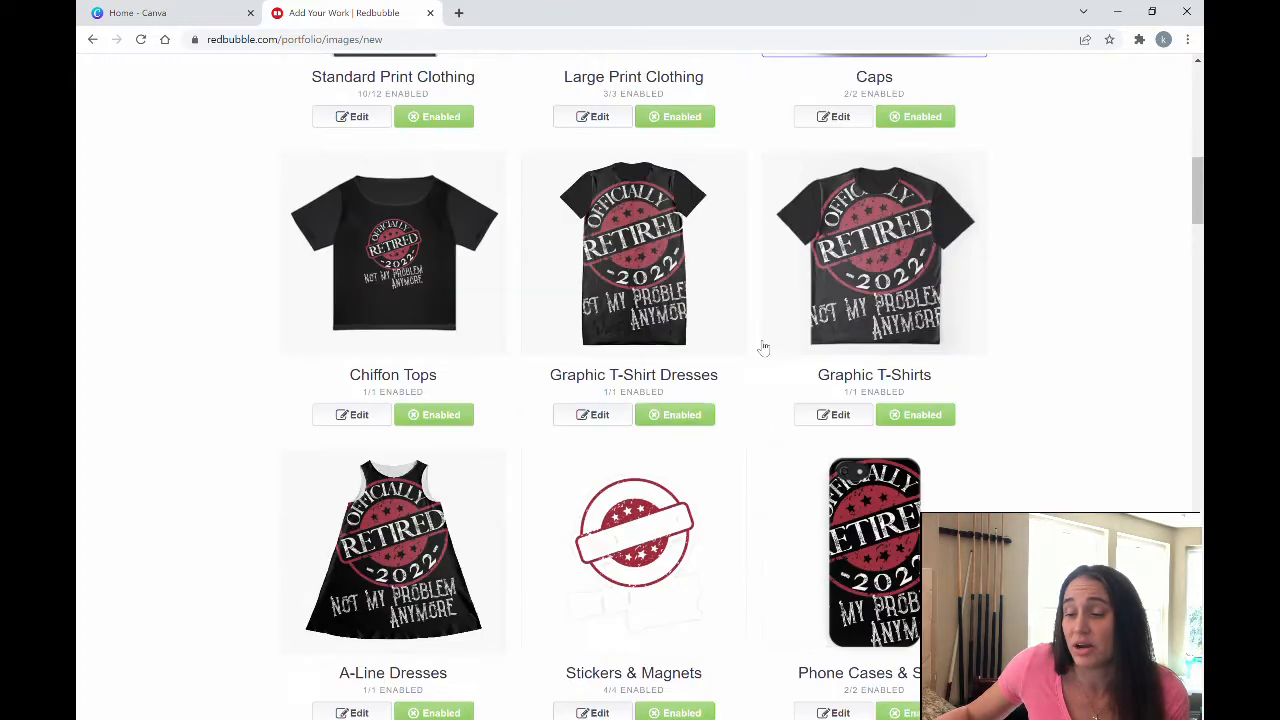
{"action": "scroll", "coordinate": [777, 334], "scroll_direction": "up", "scroll_amount": 2}
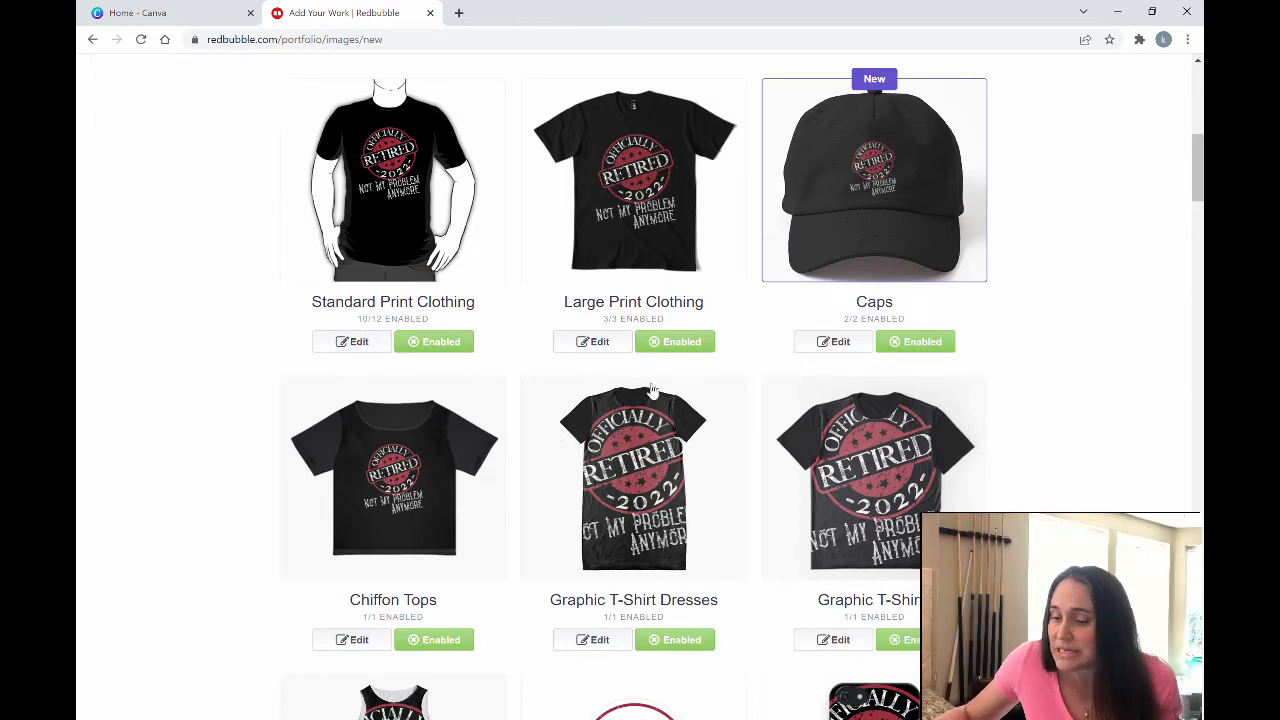
{"action": "scroll", "coordinate": [562, 430], "scroll_direction": "down", "scroll_amount": 2}
{"action": "left_click", "coordinate": [593, 490]}
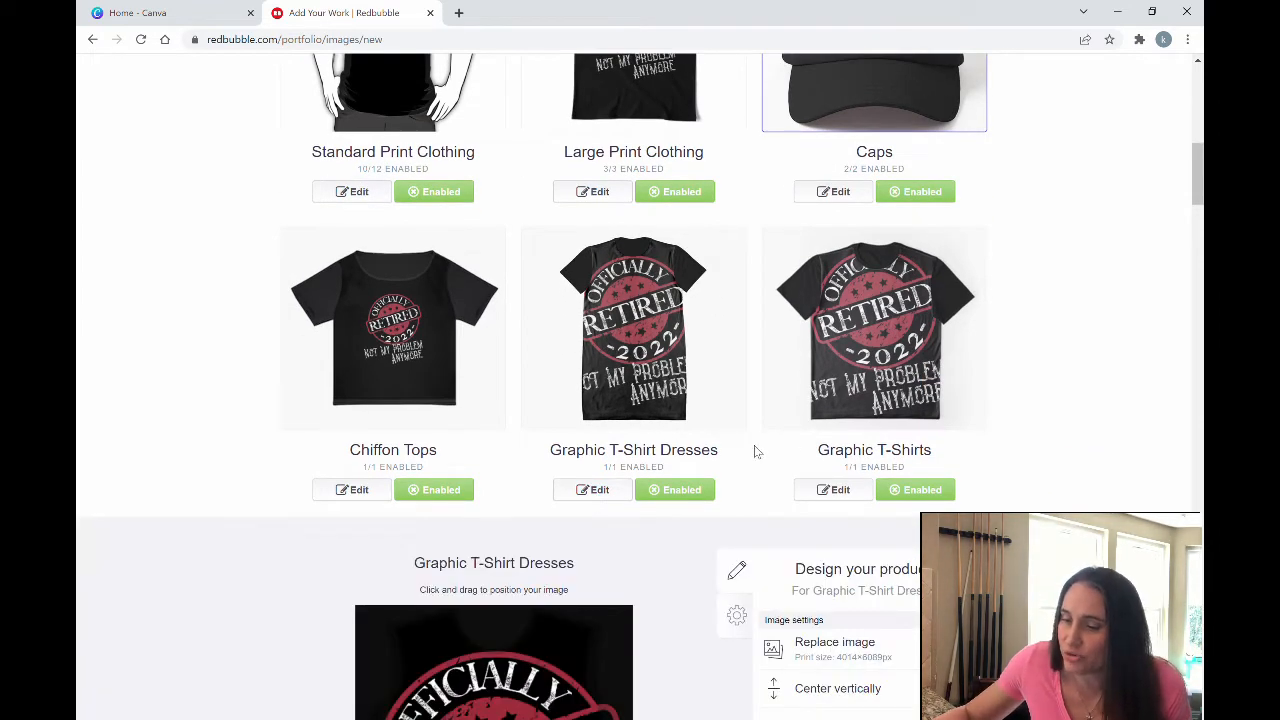
{"action": "scroll", "coordinate": [760, 450], "scroll_direction": "down", "scroll_amount": 2}
{"action": "scroll", "coordinate": [950, 520], "scroll_direction": "down", "scroll_amount": 1}
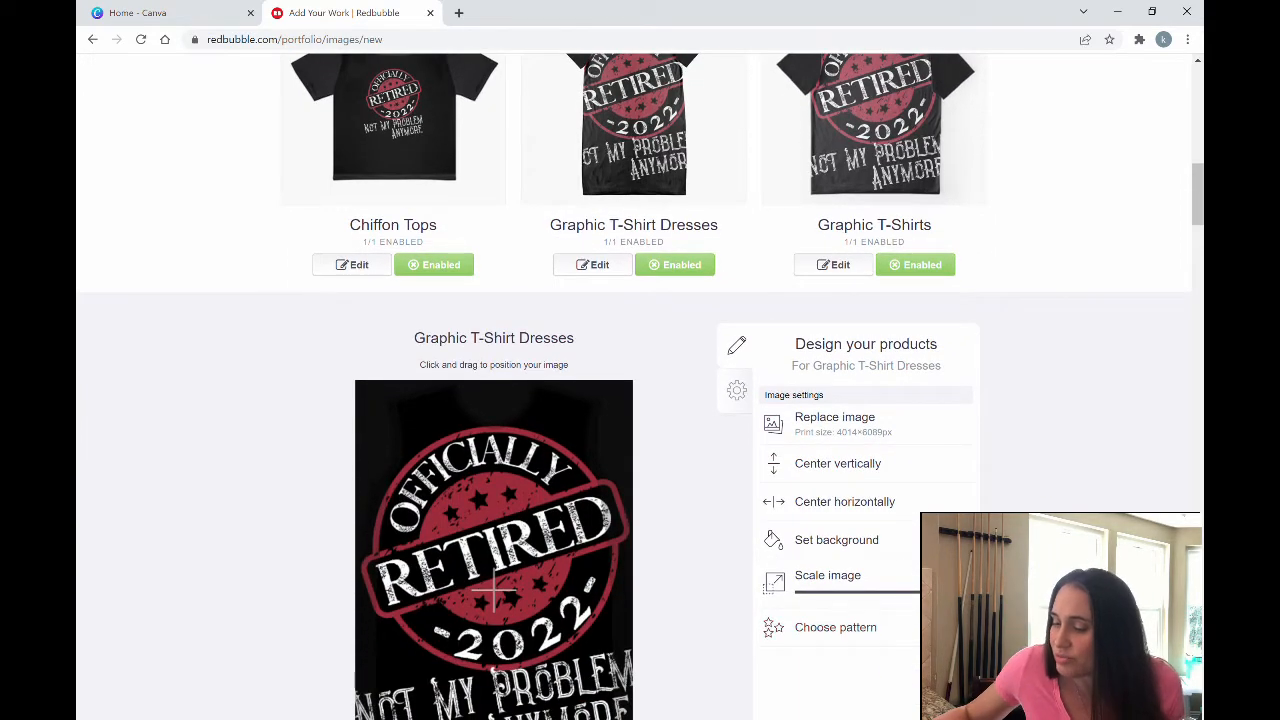
Scale the Graphic T-Shirt Dresses design to 43% and move it slightly higher on the dress
{"action": "left_click_drag", "start_coordinate": [948, 592], "coordinate": [871, 590]}
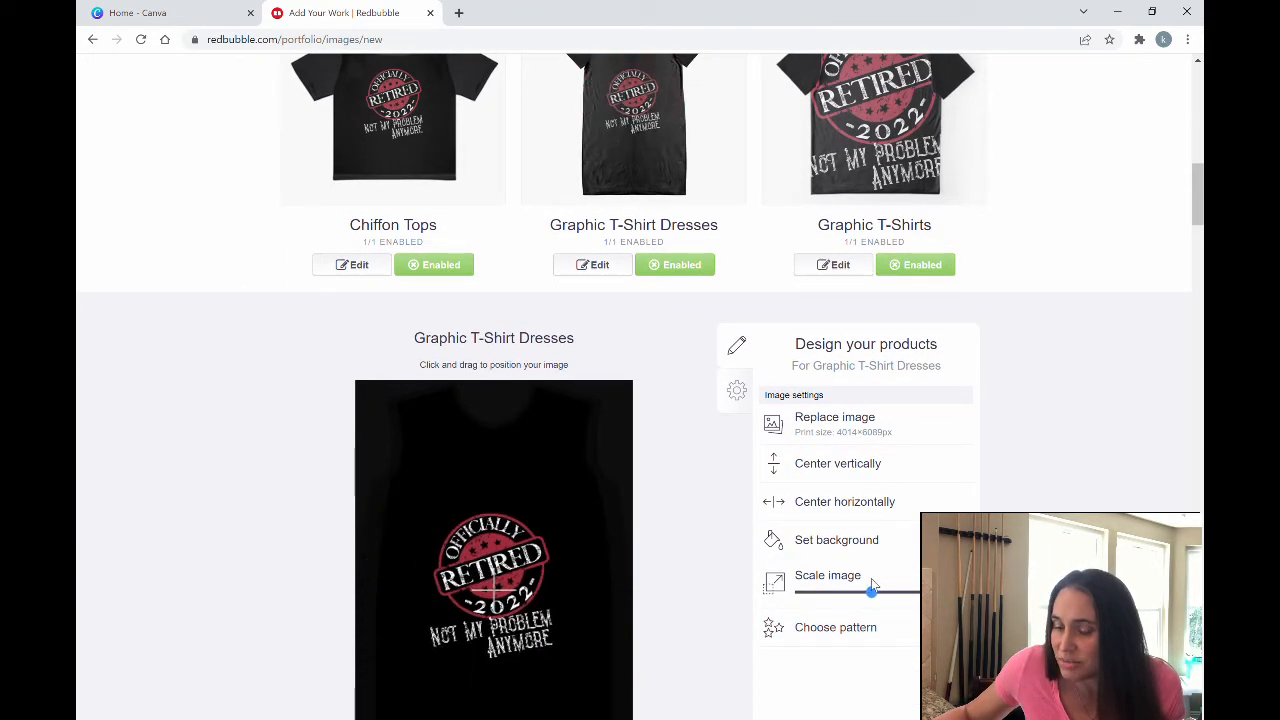
{"action": "left_click_drag", "start_coordinate": [496, 620], "coordinate": [496, 590]}
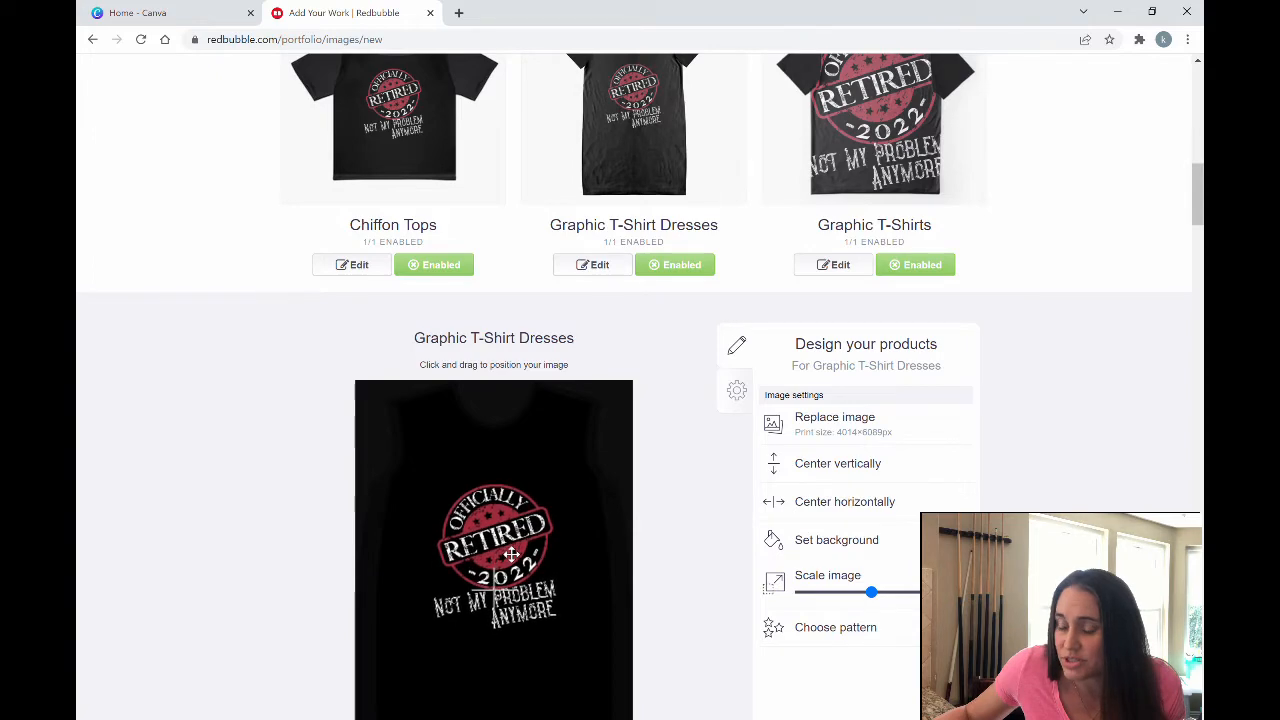
{"action": "scroll", "coordinate": [815, 550], "scroll_direction": "up", "scroll_amount": 3}
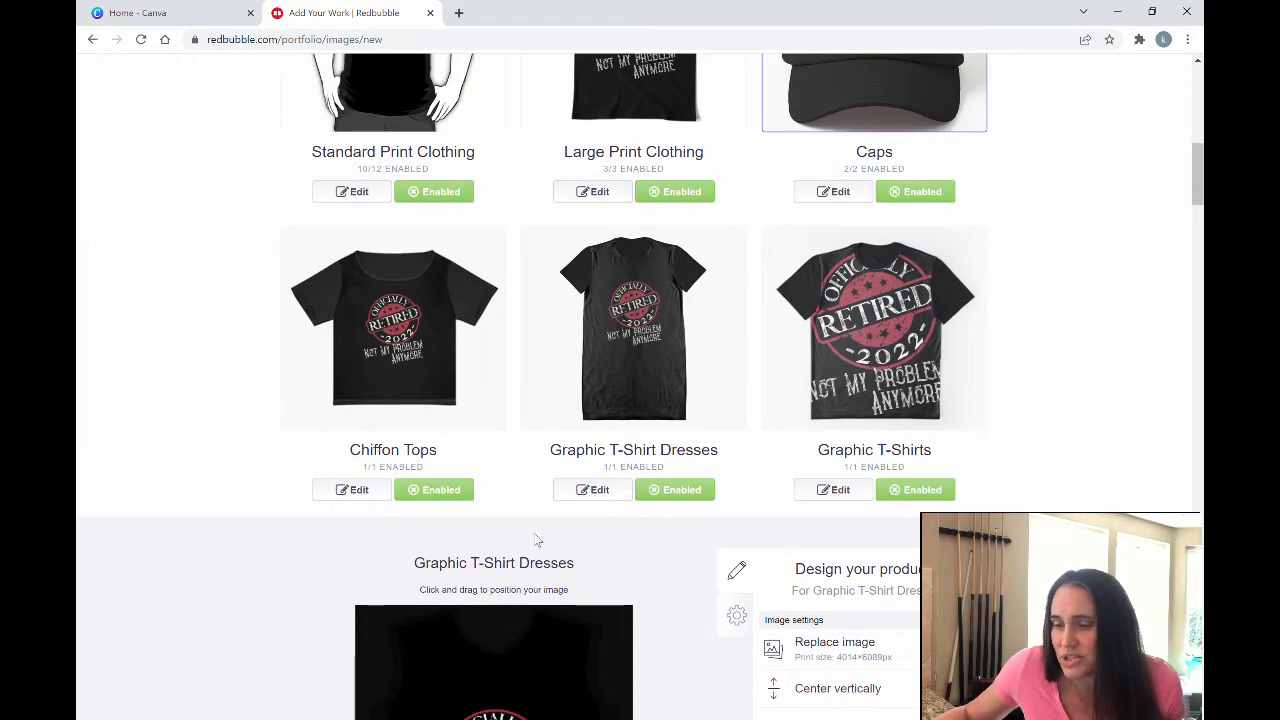
{"action": "scroll", "coordinate": [545, 560], "scroll_direction": "down", "scroll_amount": 2}
{"action": "scroll", "coordinate": [836, 535], "scroll_direction": "down", "scroll_amount": 2}
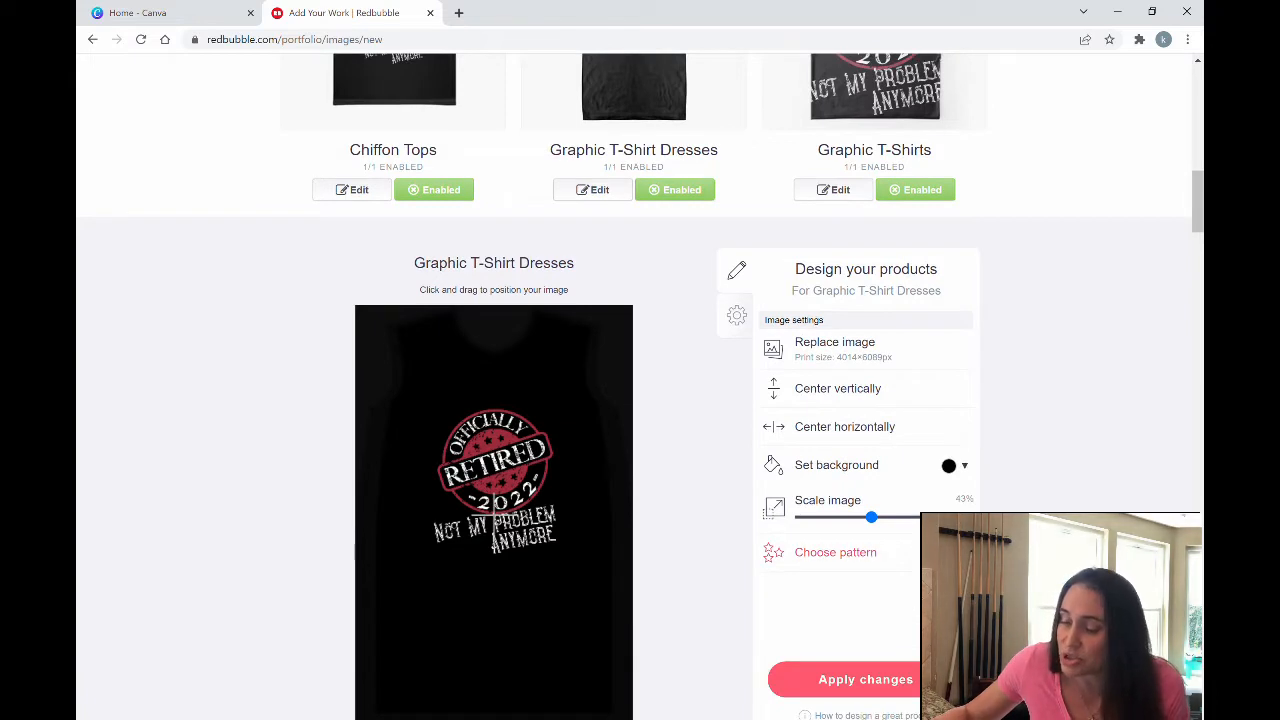
Apply the offset repeating pattern to the Graphic T-Shirt Dresses design and scale it to 22%
{"action": "left_click", "coordinate": [836, 552]}
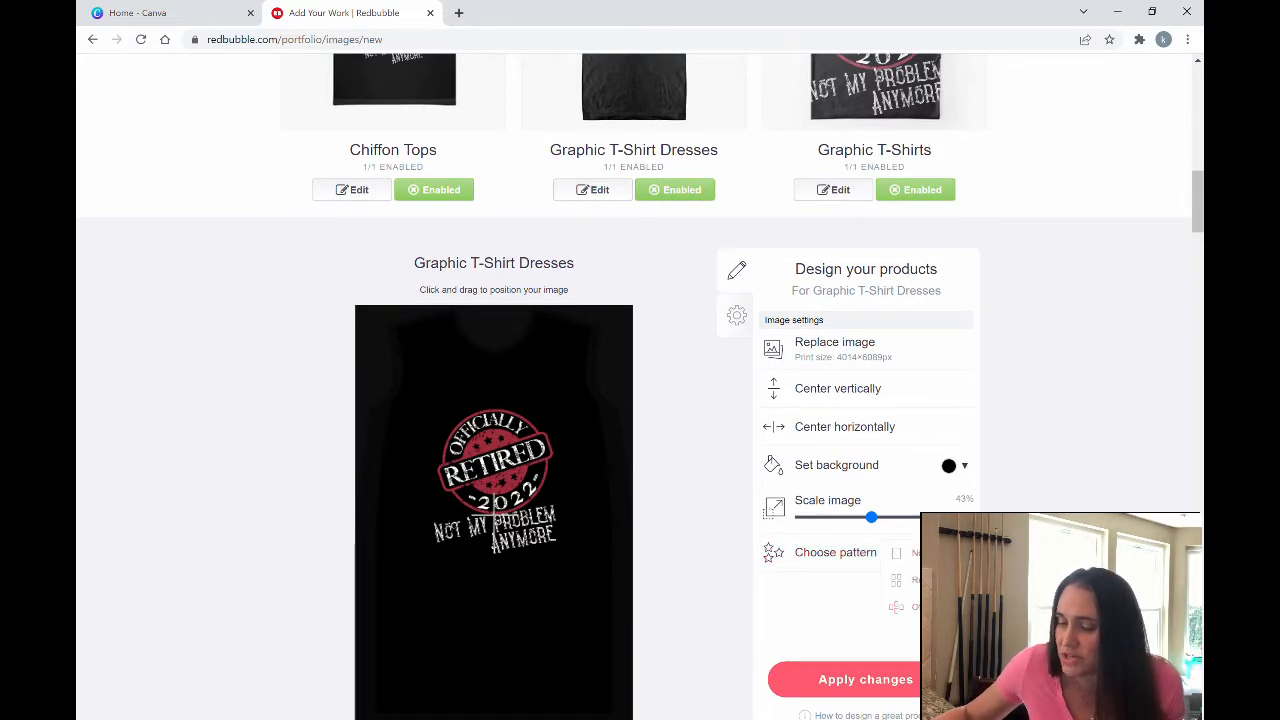
{"action": "left_click", "coordinate": [898, 606]}
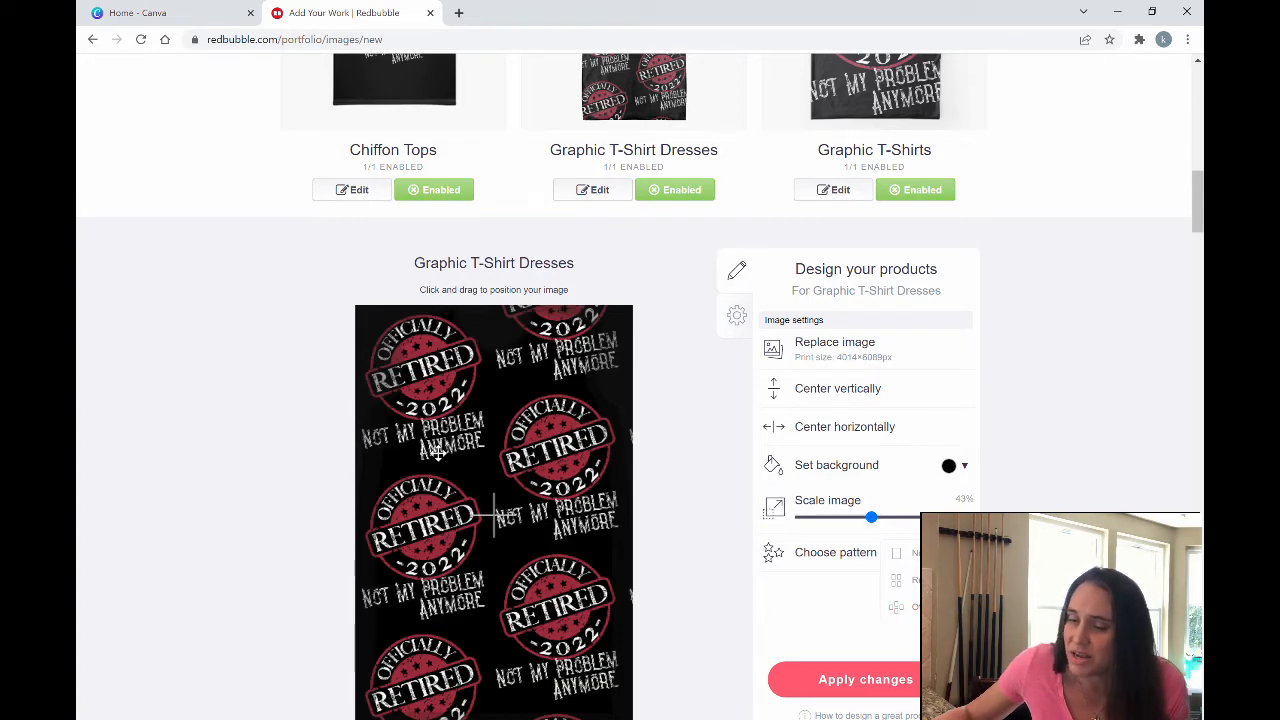
{"action": "left_click_drag", "start_coordinate": [871, 518], "coordinate": [845, 520]}
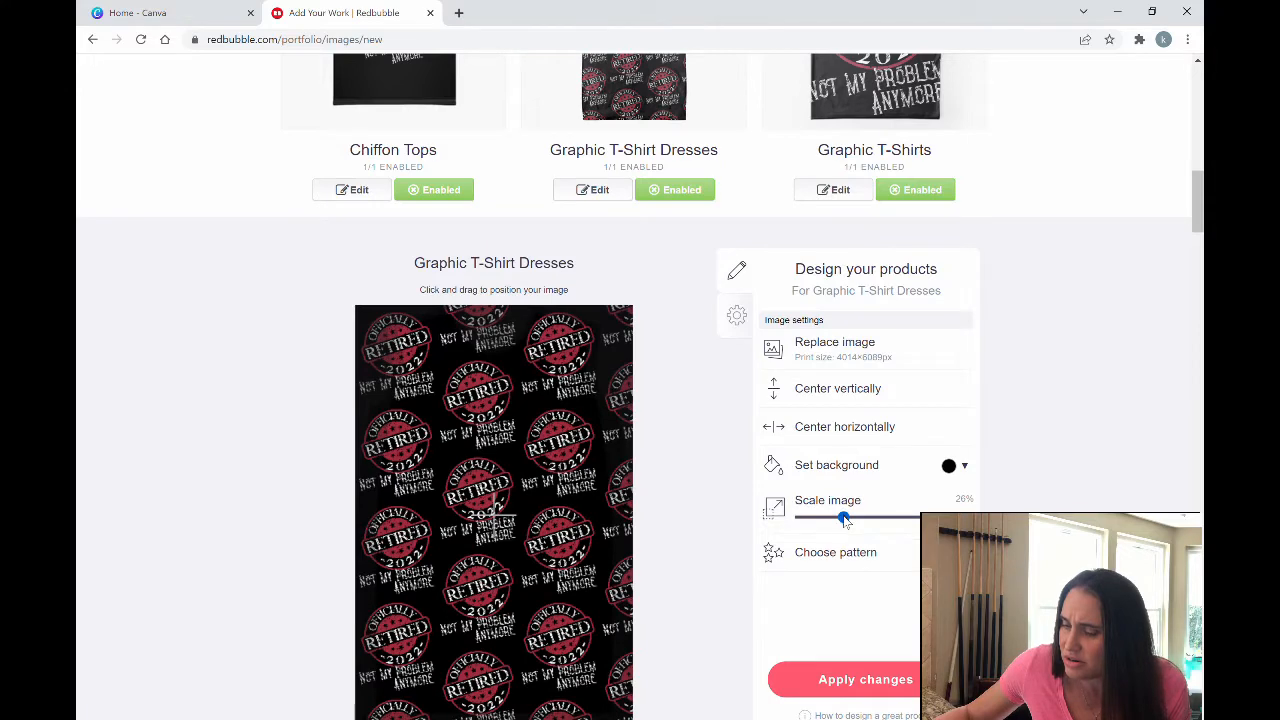
{"action": "scroll", "coordinate": [869, 567], "scroll_direction": "up", "scroll_amount": 2}
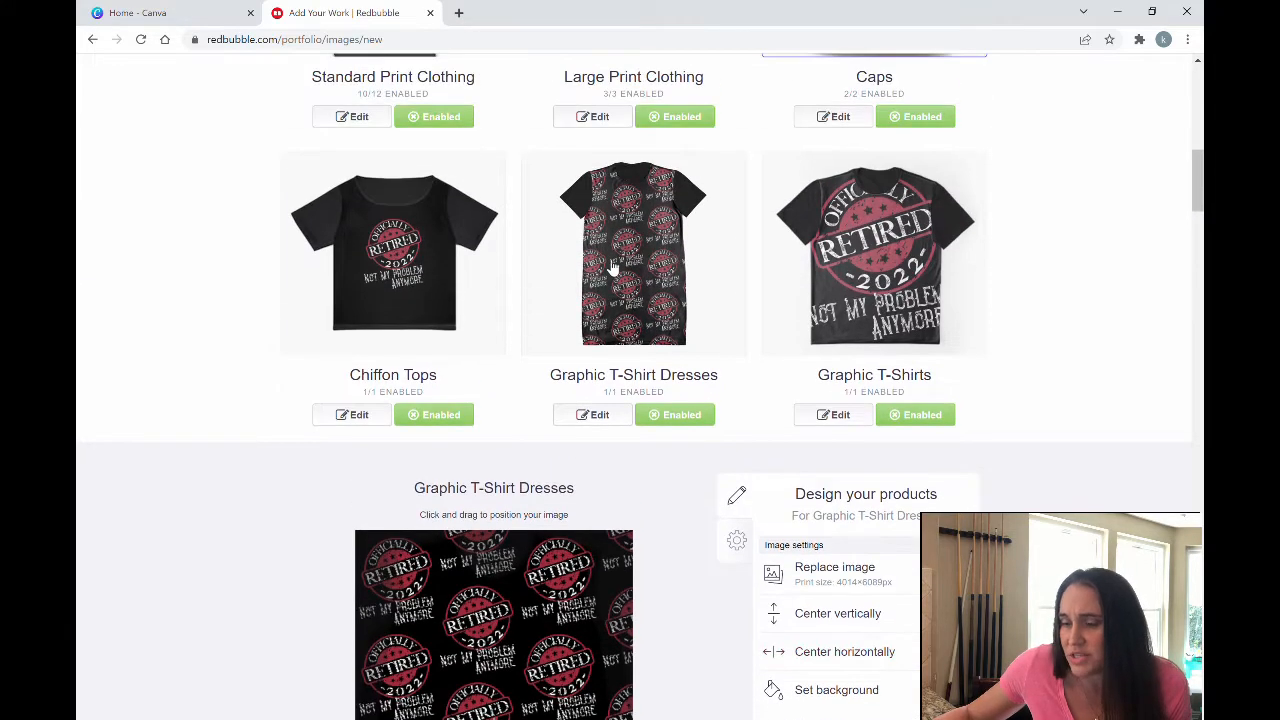
{"action": "scroll", "coordinate": [790, 525], "scroll_direction": "down", "scroll_amount": 2}
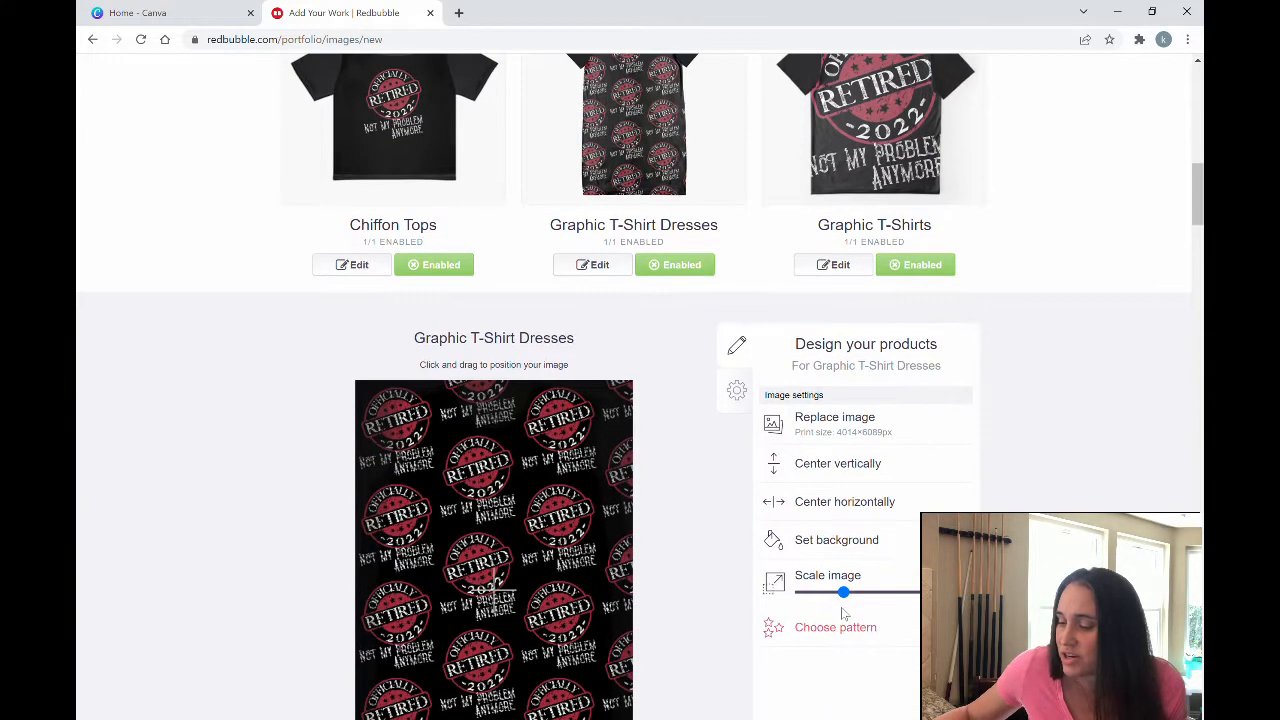
{"action": "left_click_drag", "start_coordinate": [844, 596], "coordinate": [842, 598]}
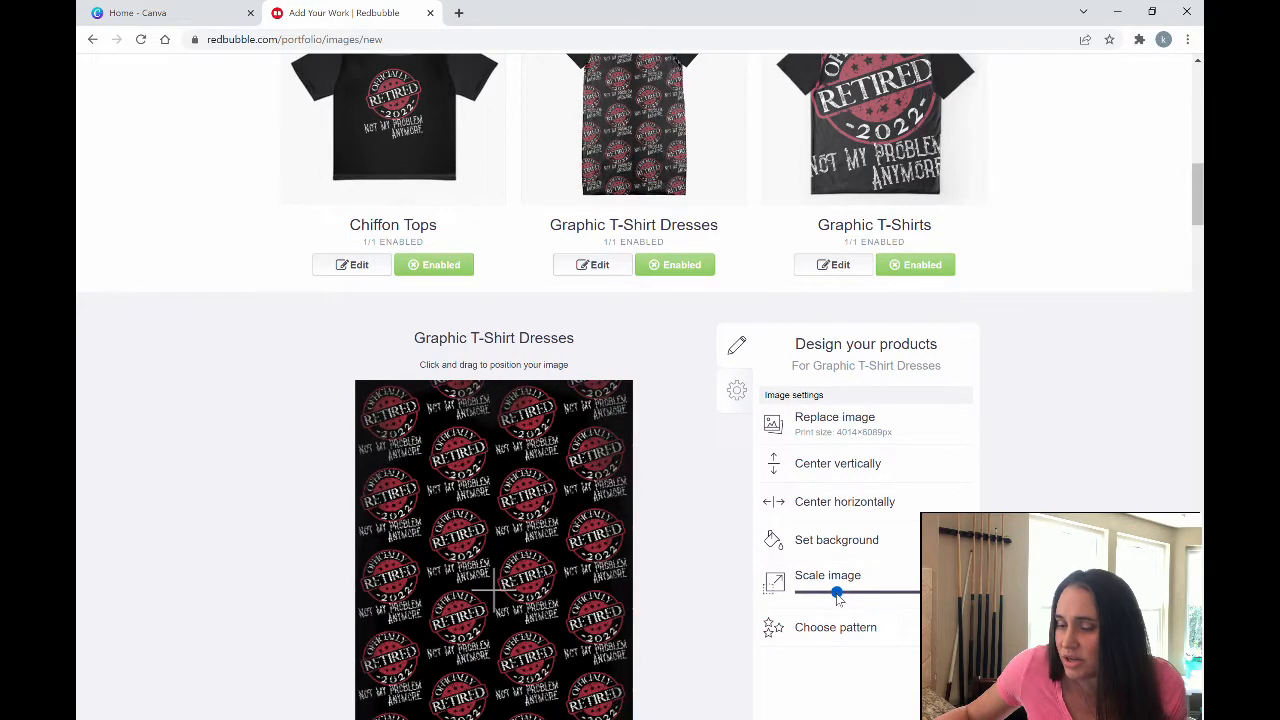
Shift the repeated design so one column runs down the middle of the Graphic T-Shirt Dress, and apply the changes
{"action": "scroll", "coordinate": [840, 600], "scroll_direction": "up", "scroll_amount": 2}
{"action": "left_click_drag", "start_coordinate": [527, 643], "coordinate": [559, 651]}
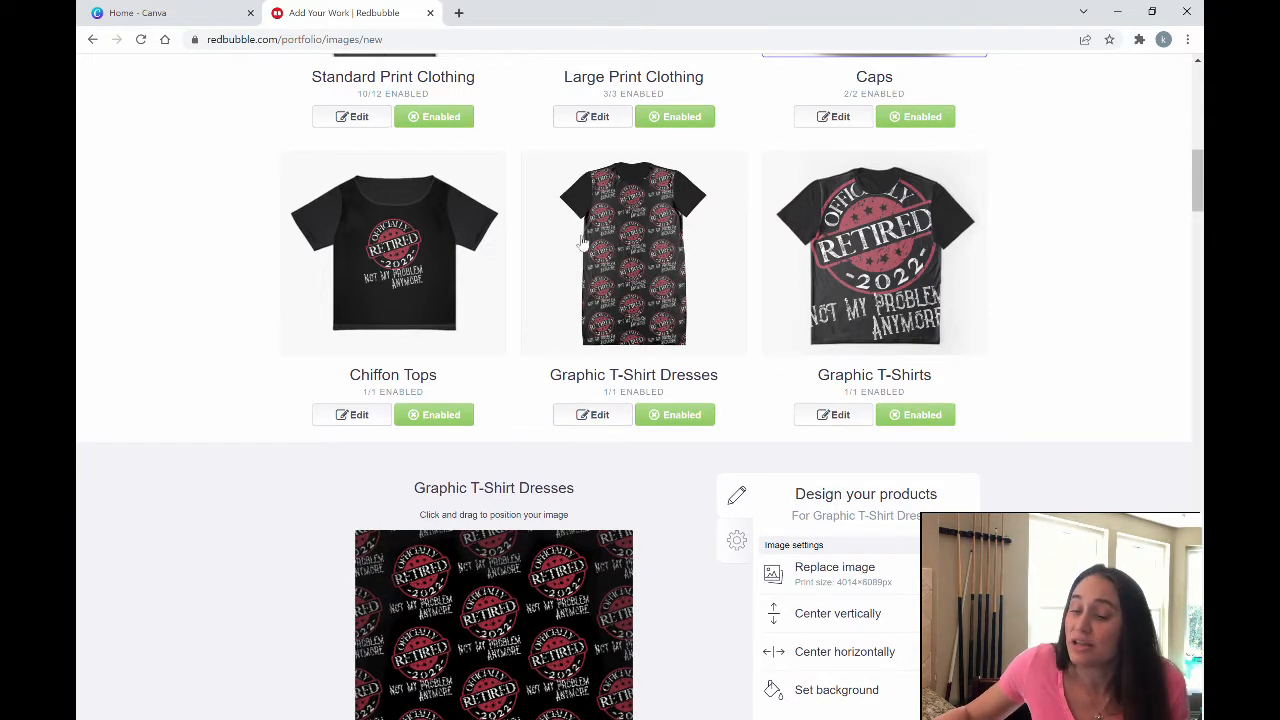
{"action": "scroll", "coordinate": [802, 399], "scroll_direction": "down", "scroll_amount": 1}
{"action": "scroll", "coordinate": [840, 480], "scroll_direction": "down", "scroll_amount": 3}
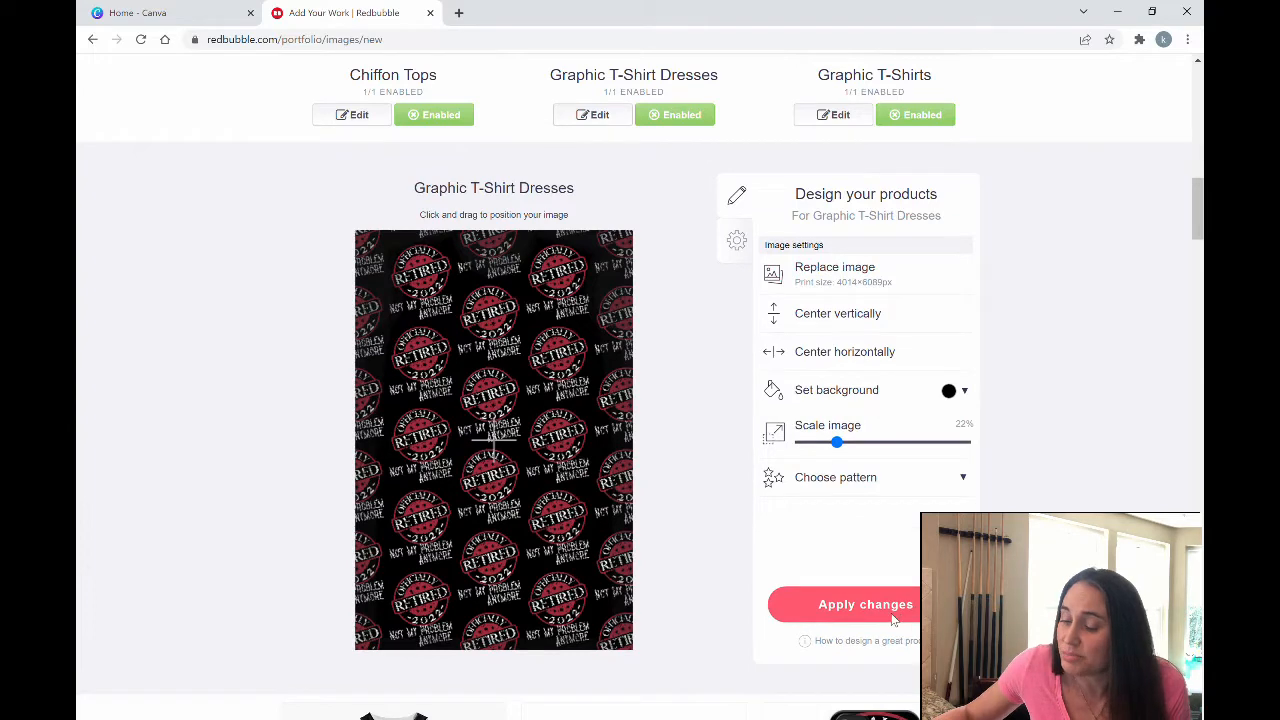
{"action": "left_click", "coordinate": [892, 617]}
Open the Graphic T-Shirts design, scale it to 42% and move it up toward the chest
{"action": "scroll", "coordinate": [900, 450], "scroll_direction": "up", "scroll_amount": 4}
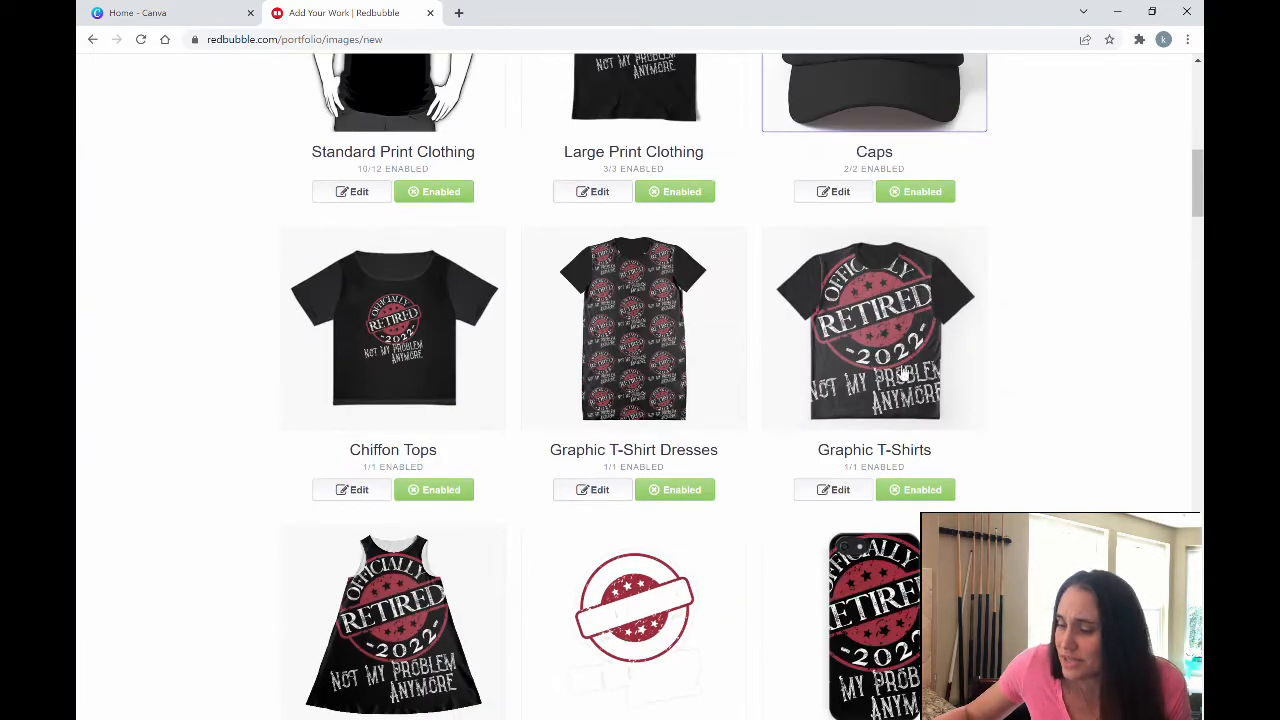
{"action": "left_click", "coordinate": [836, 490]}
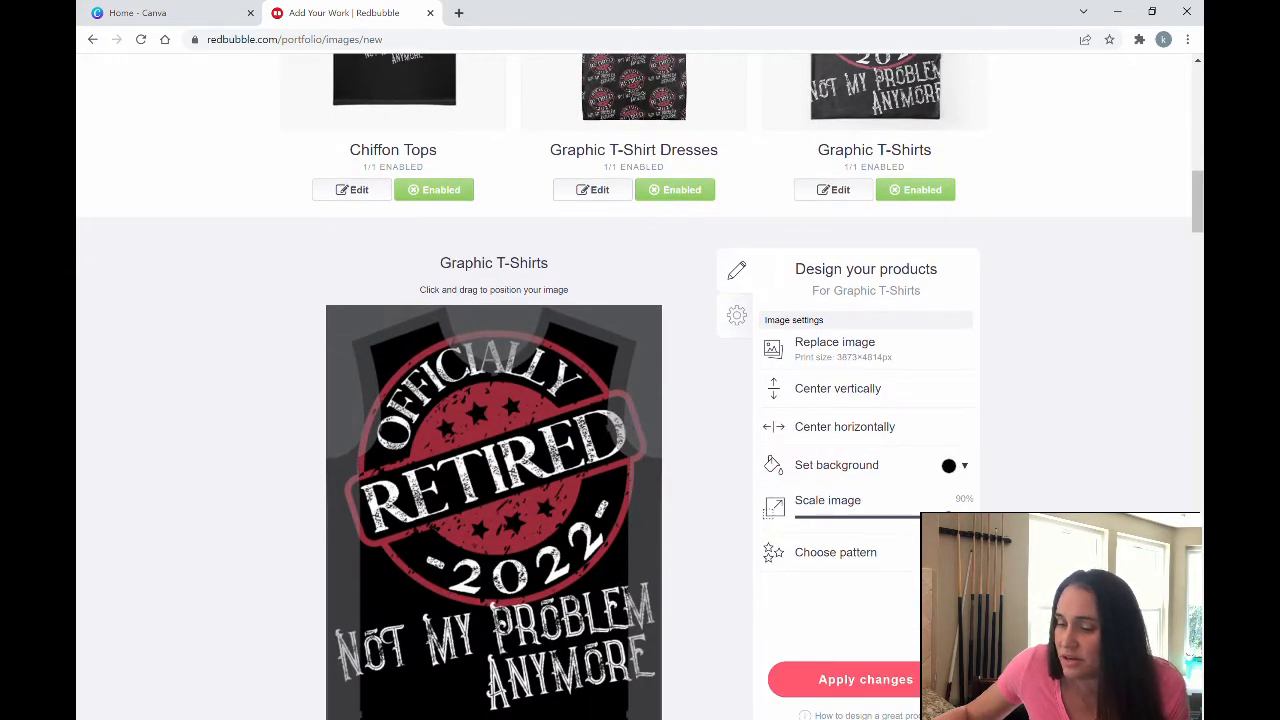
{"action": "left_click_drag", "start_coordinate": [951, 517], "coordinate": [870, 517]}
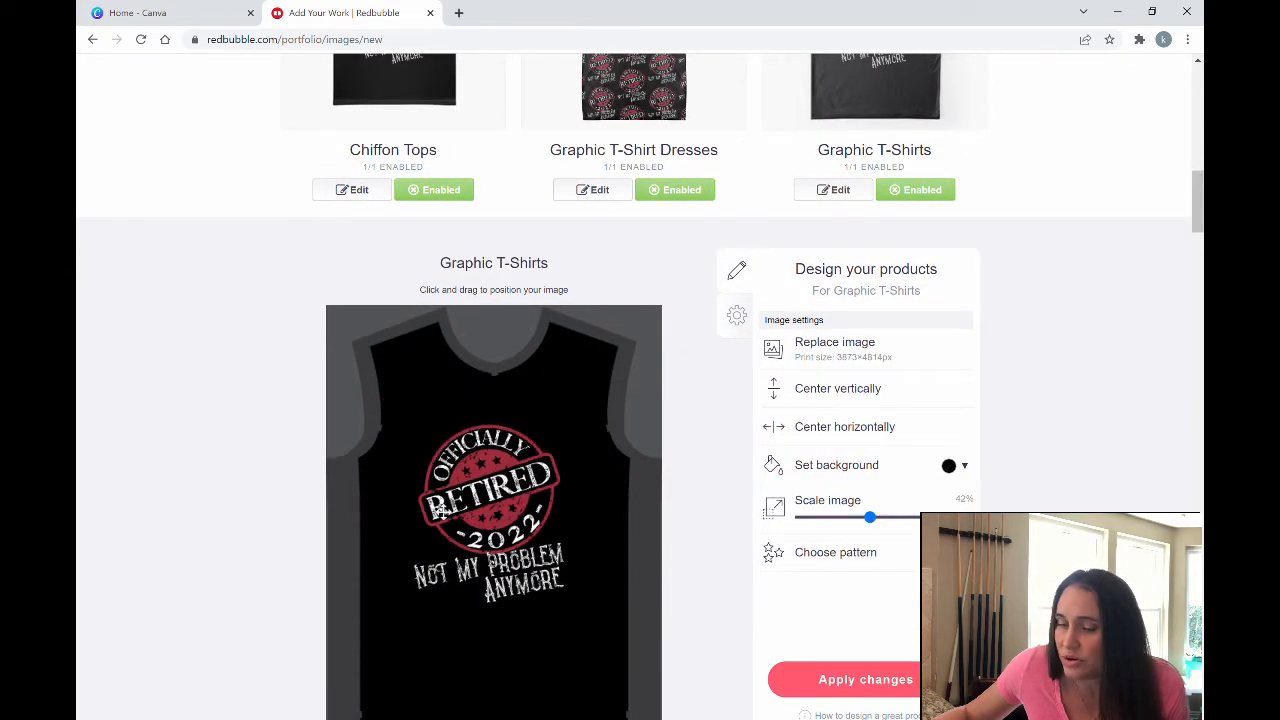
{"action": "left_click_drag", "start_coordinate": [483, 537], "coordinate": [486, 509]}
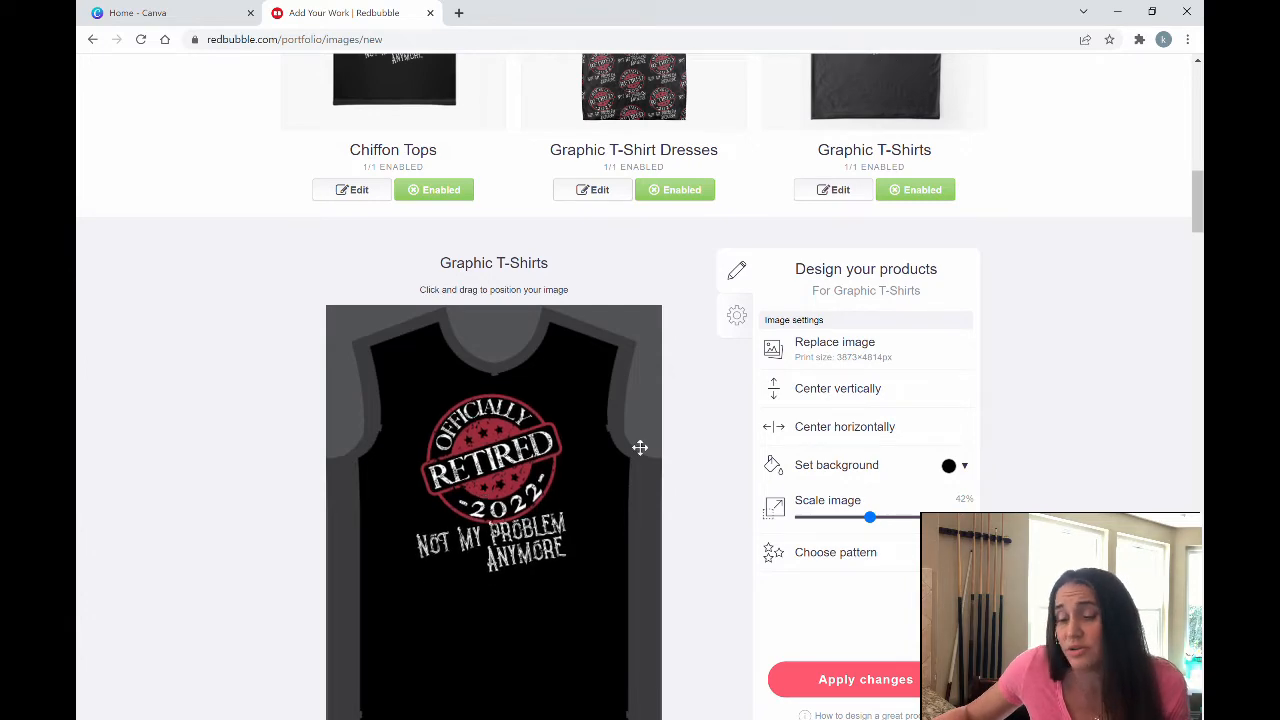
{"action": "scroll", "coordinate": [269, 260], "scroll_direction": "up", "scroll_amount": 3}
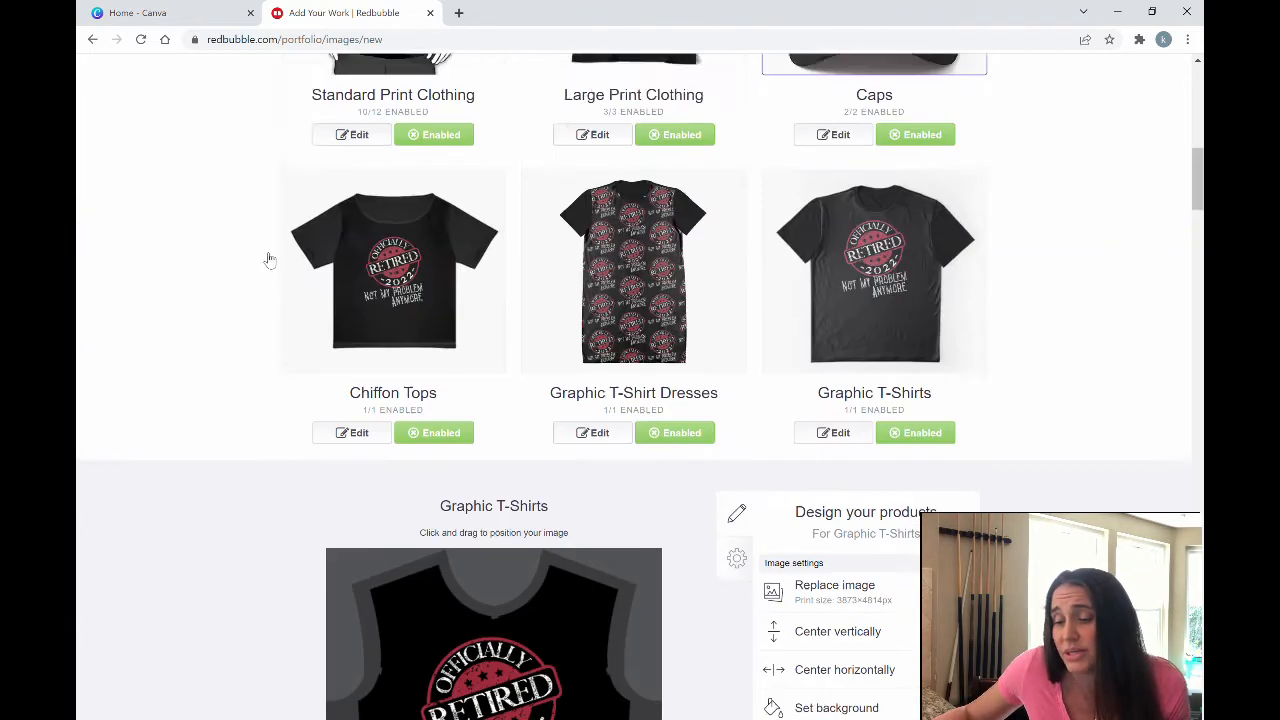
{"action": "scroll", "coordinate": [269, 260], "scroll_direction": "up", "scroll_amount": 2}
{"action": "scroll", "coordinate": [269, 260], "scroll_direction": "down", "scroll_amount": 5}
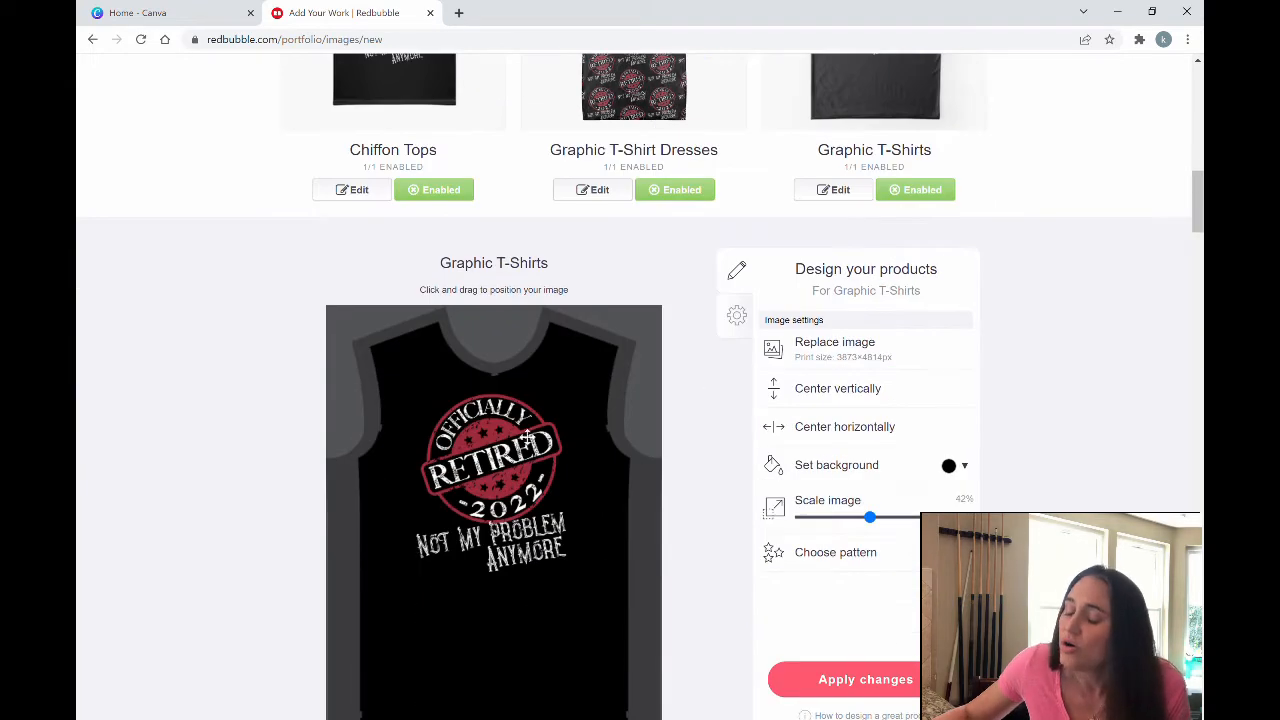
Apply the offset repeating pattern to the Graphic T-Shirts design and scale it to 20%
{"action": "left_click", "coordinate": [835, 552]}
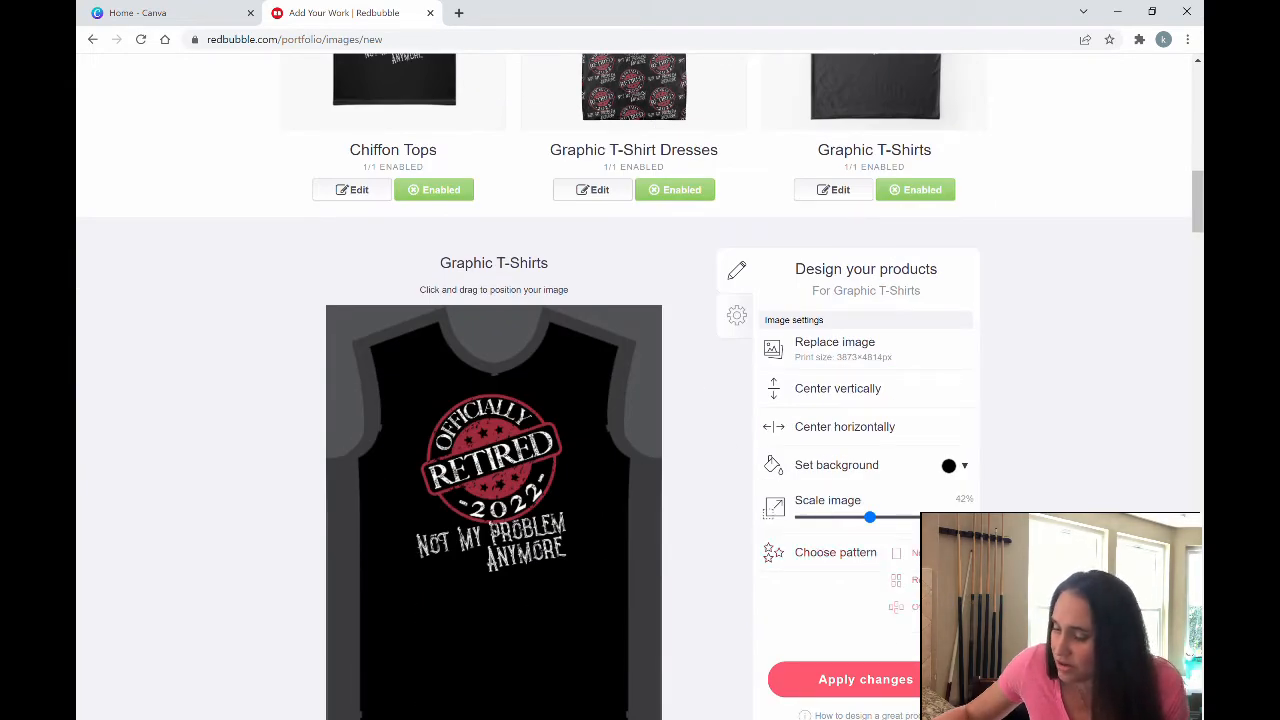
{"action": "left_click", "coordinate": [905, 606]}
{"action": "left_click_drag", "start_coordinate": [871, 518], "coordinate": [834, 518]}
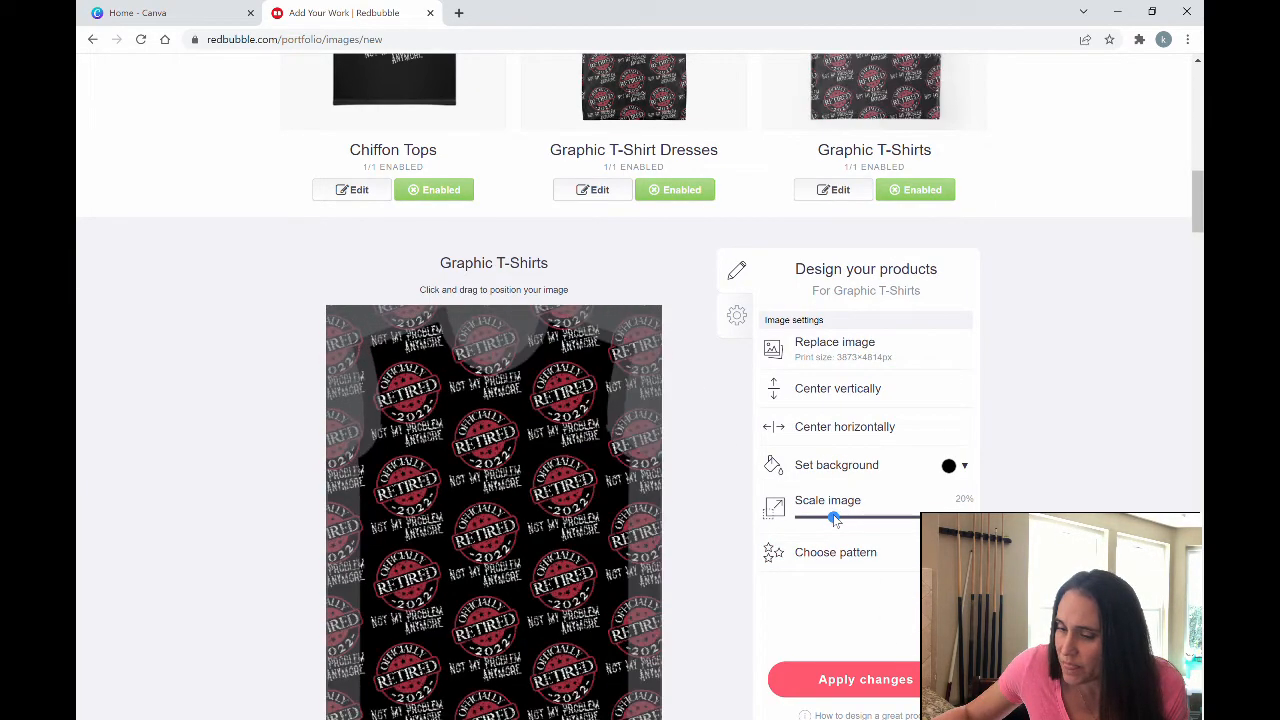
Shift the Graphic T-Shirts pattern so one column sits centered on the shirt, and apply the changes
{"action": "left_click_drag", "start_coordinate": [472, 531], "coordinate": [464, 515]}
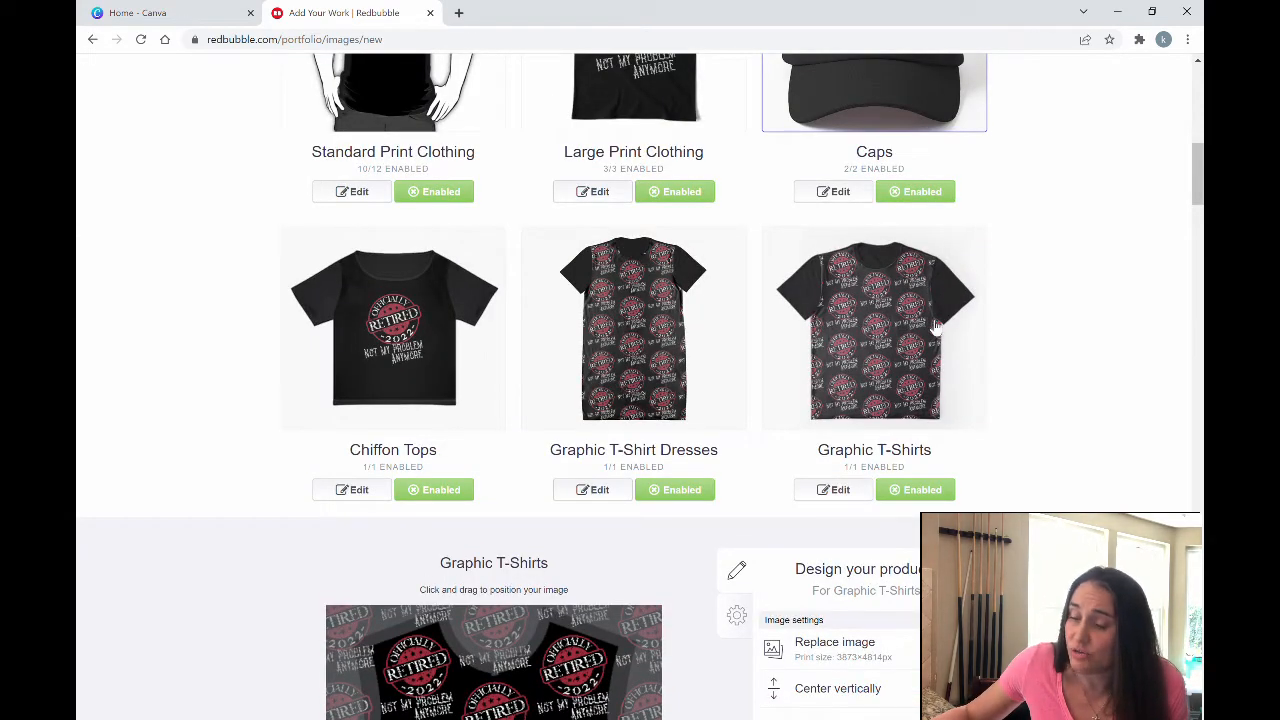
{"action": "scroll", "coordinate": [970, 385], "scroll_direction": "down", "scroll_amount": 3}
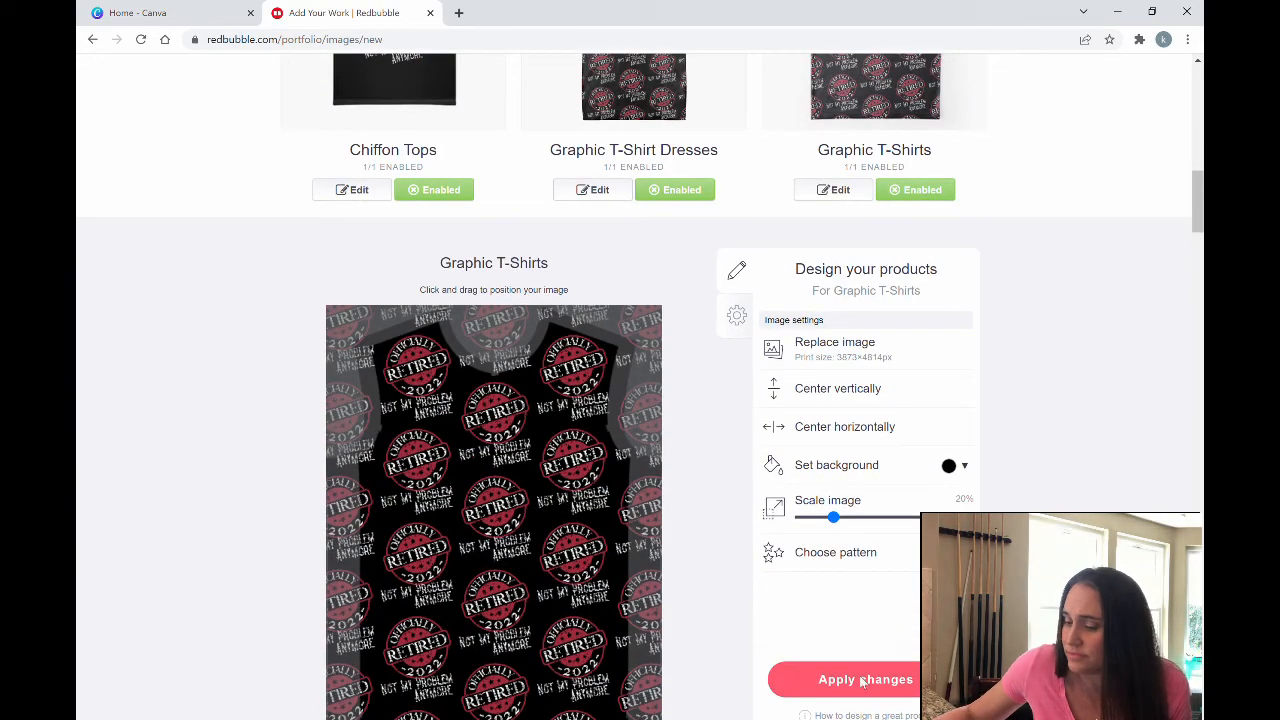
{"action": "left_click", "coordinate": [862, 681]}
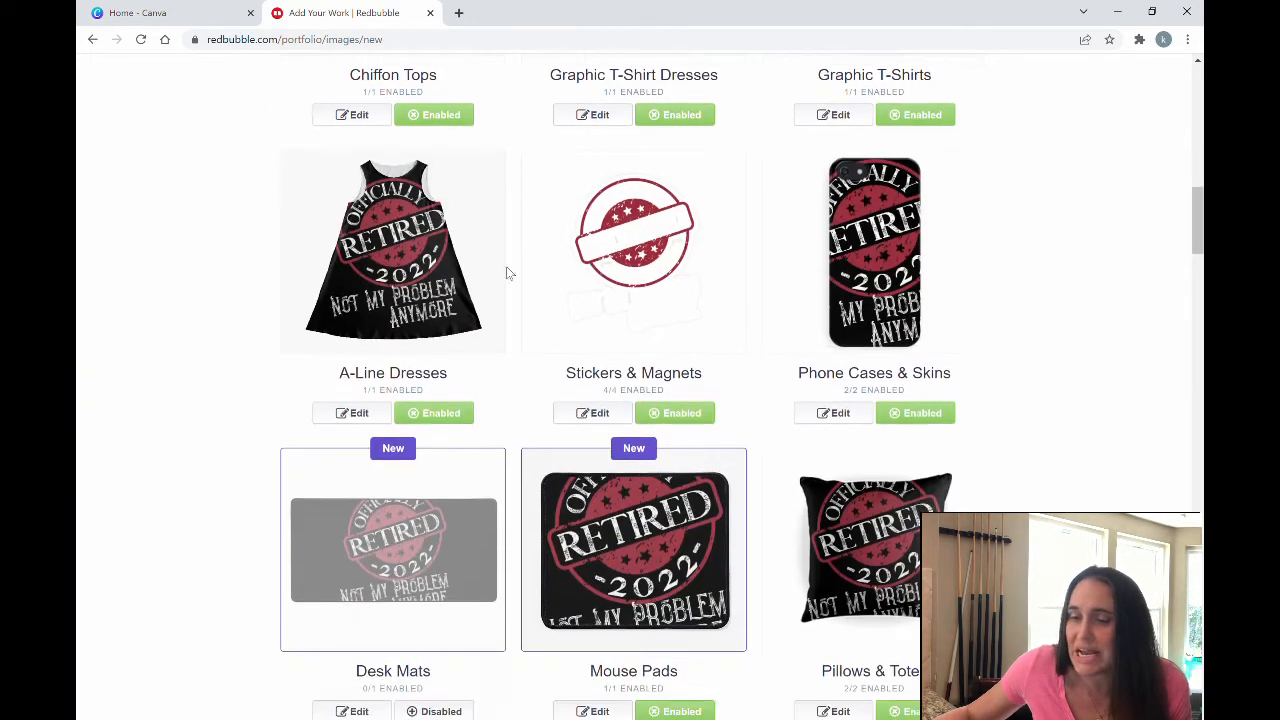
Apply the offset repeating pattern to the A-Line Dresses design and scale it to 27%
{"action": "left_click", "coordinate": [352, 413]}
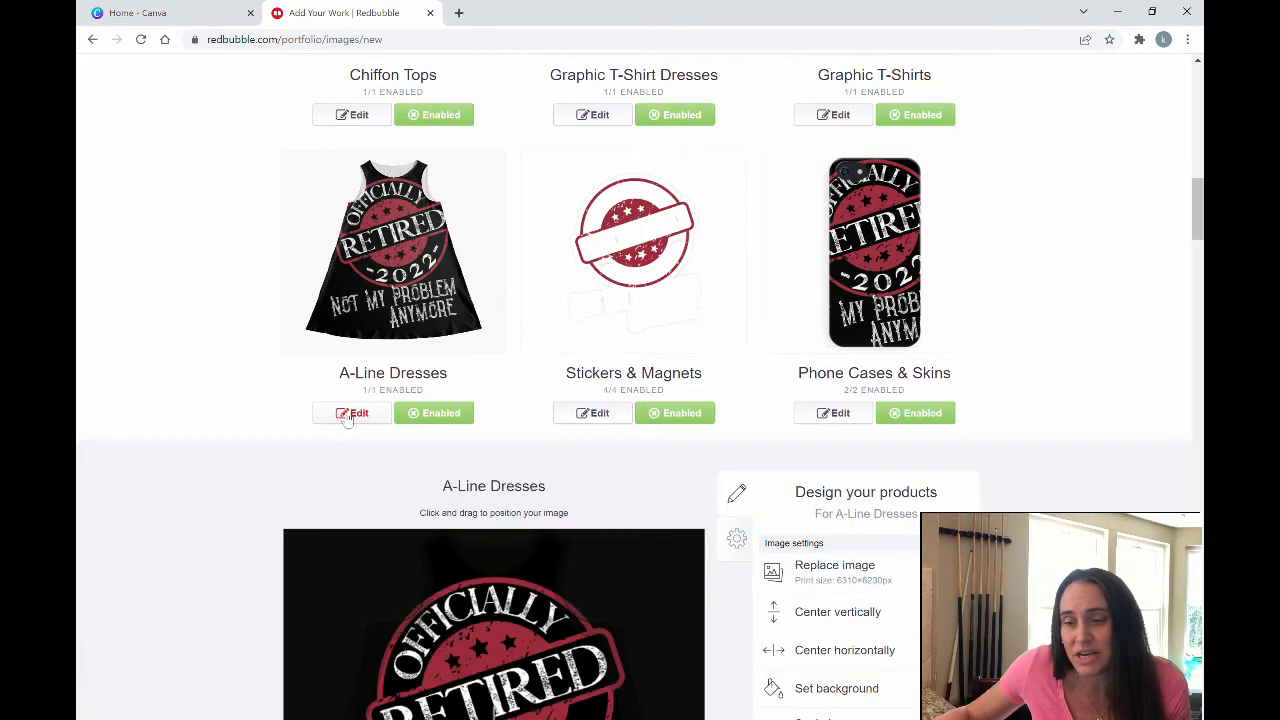
{"action": "scroll", "coordinate": [340, 414], "scroll_direction": "down", "scroll_amount": 3}
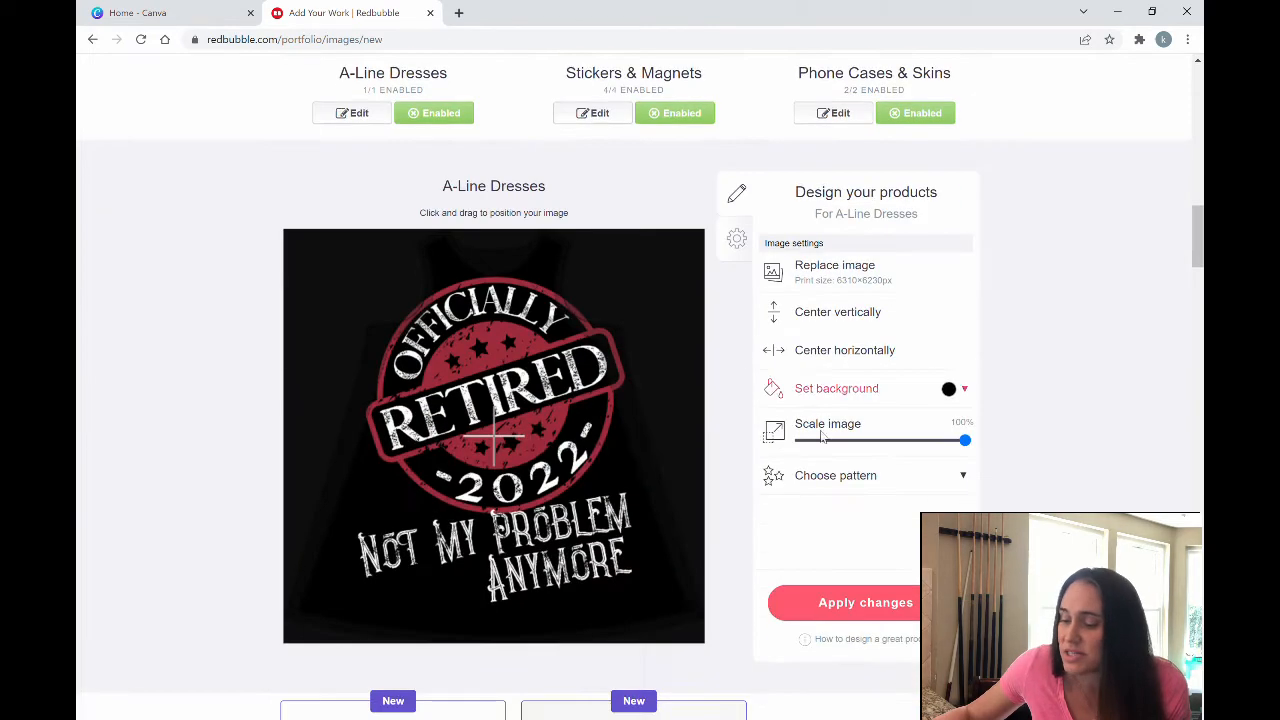
{"action": "left_click", "coordinate": [962, 475]}
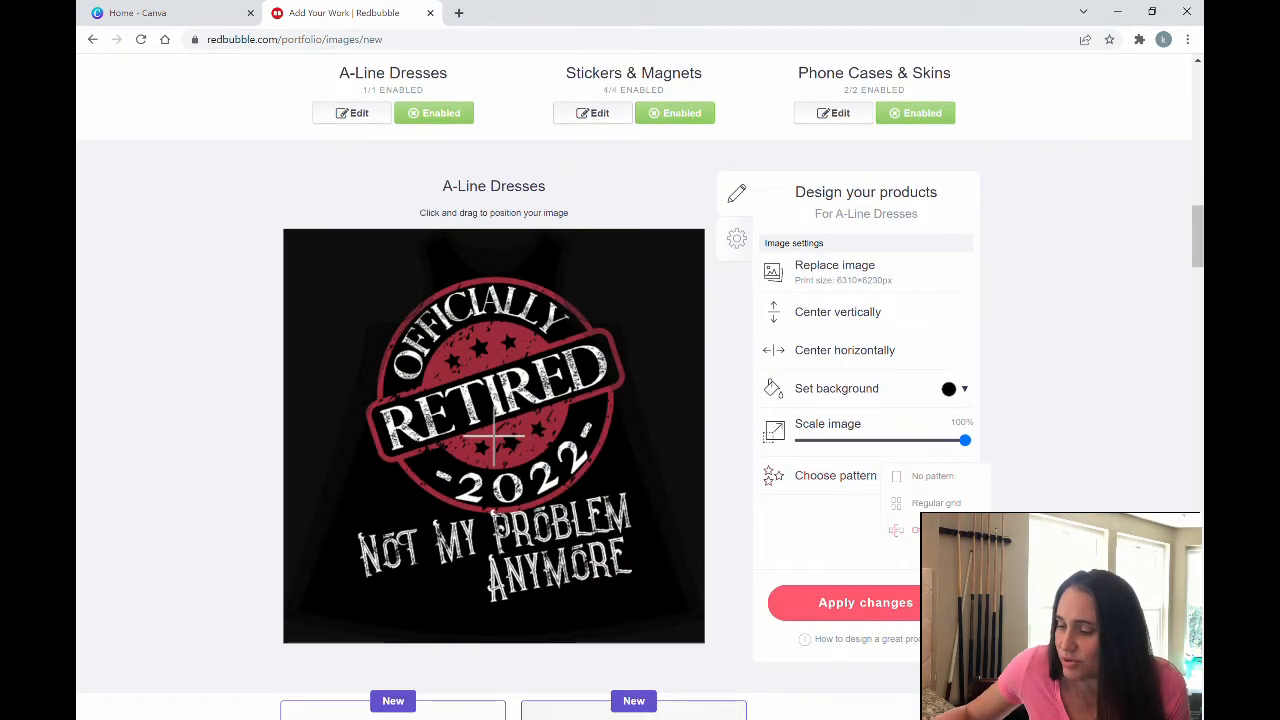
{"action": "left_click_drag", "start_coordinate": [965, 440], "coordinate": [845, 441]}
Shift the A-Line Dresses pattern so one column sits centered on the dress, and apply the changes
{"action": "scroll", "coordinate": [660, 517], "scroll_direction": "up", "scroll_amount": 3}
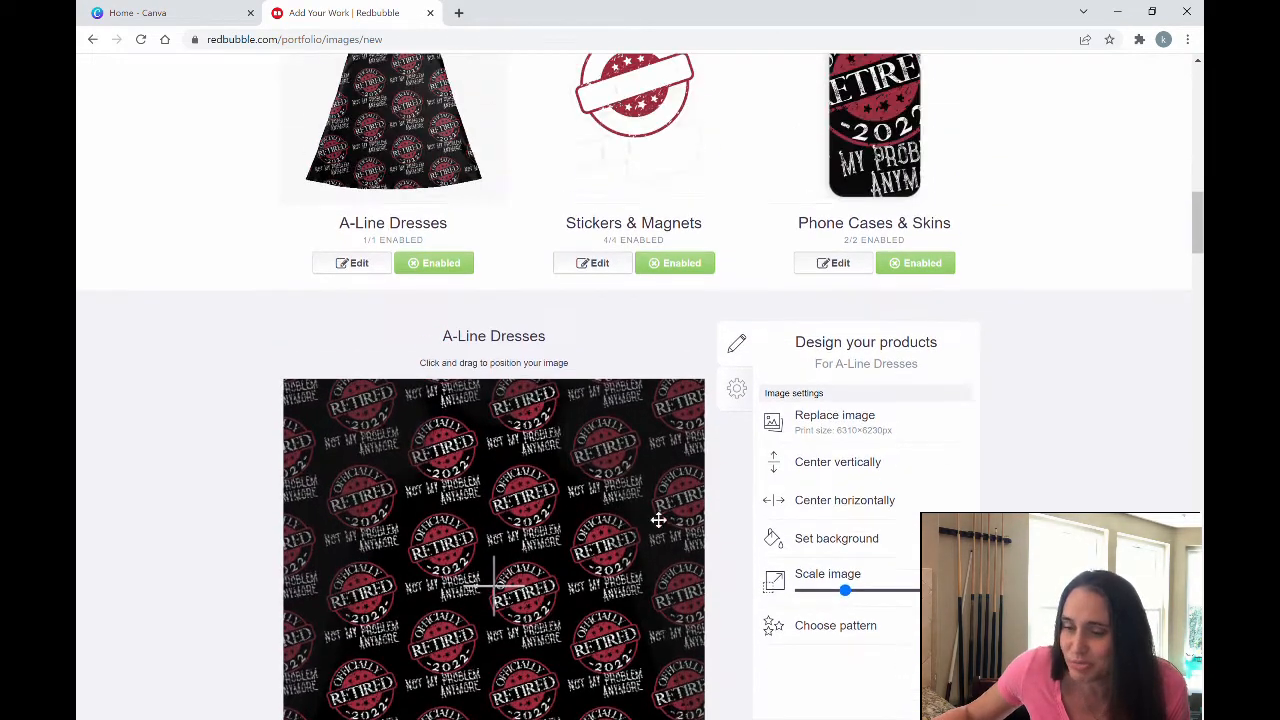
{"action": "left_click_drag", "start_coordinate": [630, 636], "coordinate": [604, 634]}
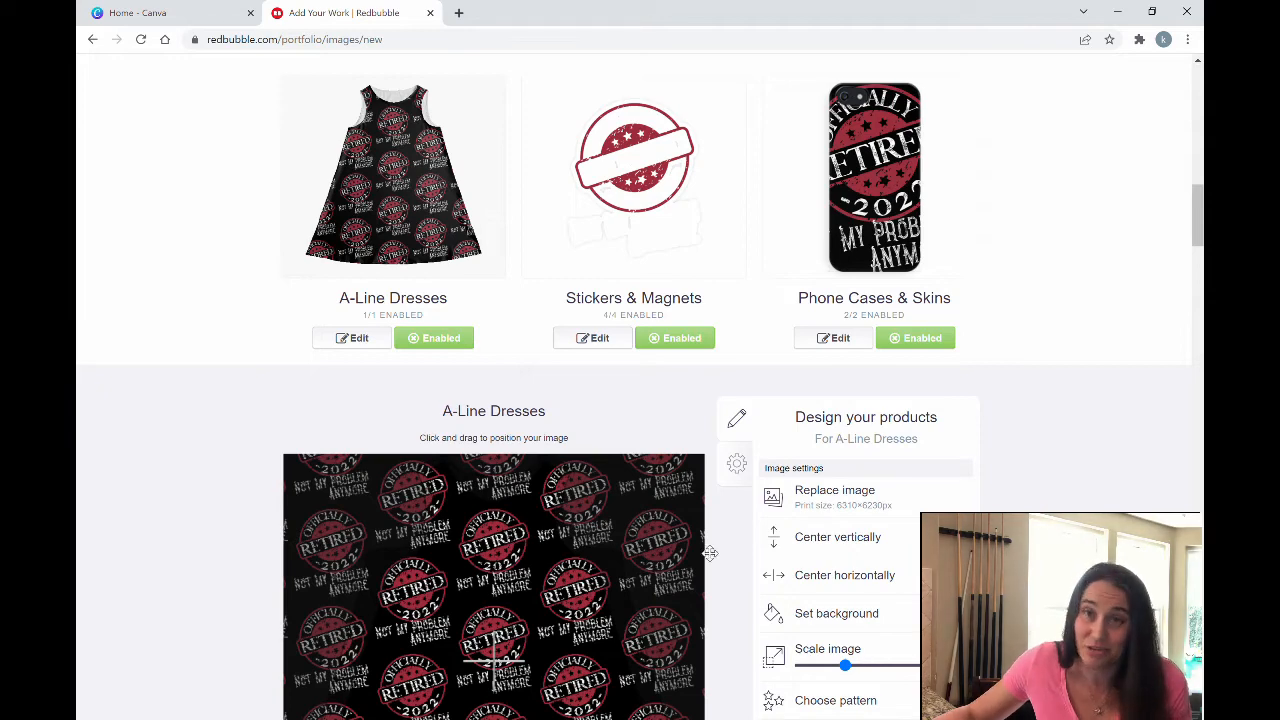
{"action": "scroll", "coordinate": [709, 553], "scroll_direction": "down", "scroll_amount": 3}
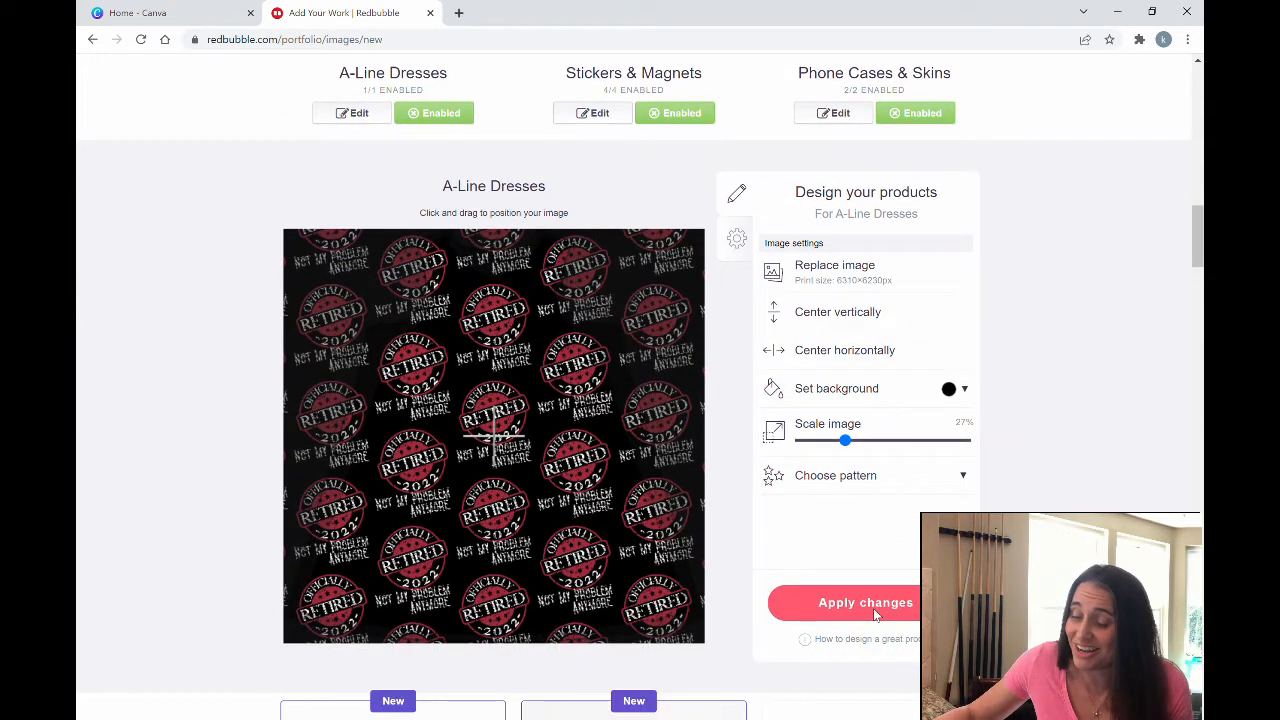
{"action": "left_click", "coordinate": [872, 609]}
Replace the Stickers & Magnets image with the design version that has dark lettering, checking the group's product availability first
{"action": "scroll", "coordinate": [598, 523], "scroll_direction": "up", "scroll_amount": 3}
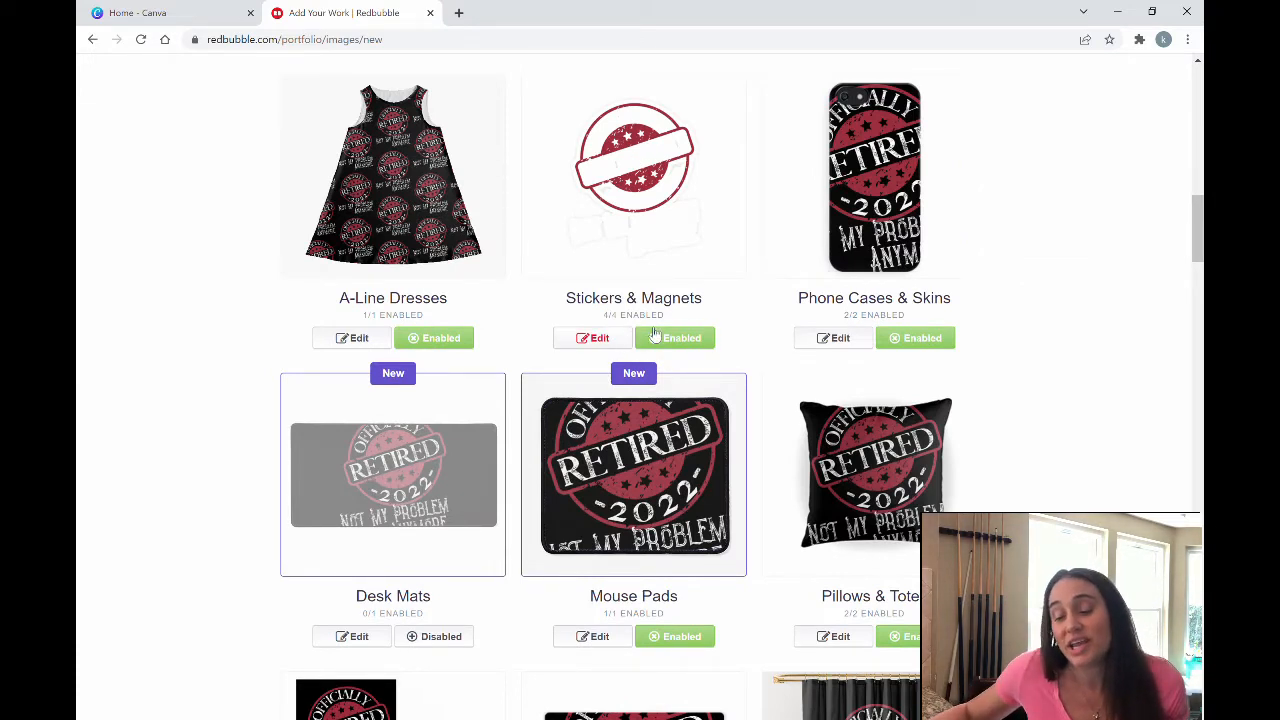
{"action": "left_click", "coordinate": [608, 339]}
{"action": "scroll", "coordinate": [536, 537], "scroll_direction": "down", "scroll_amount": 2}
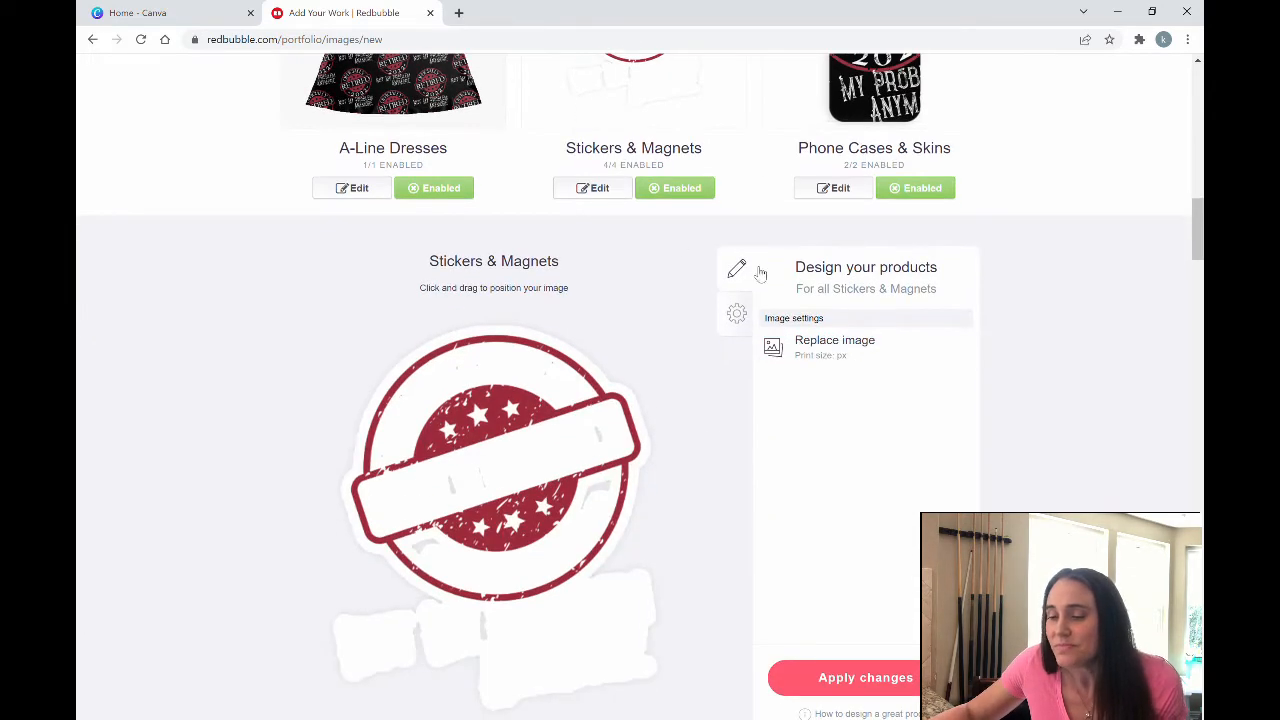
{"action": "left_click", "coordinate": [738, 318]}
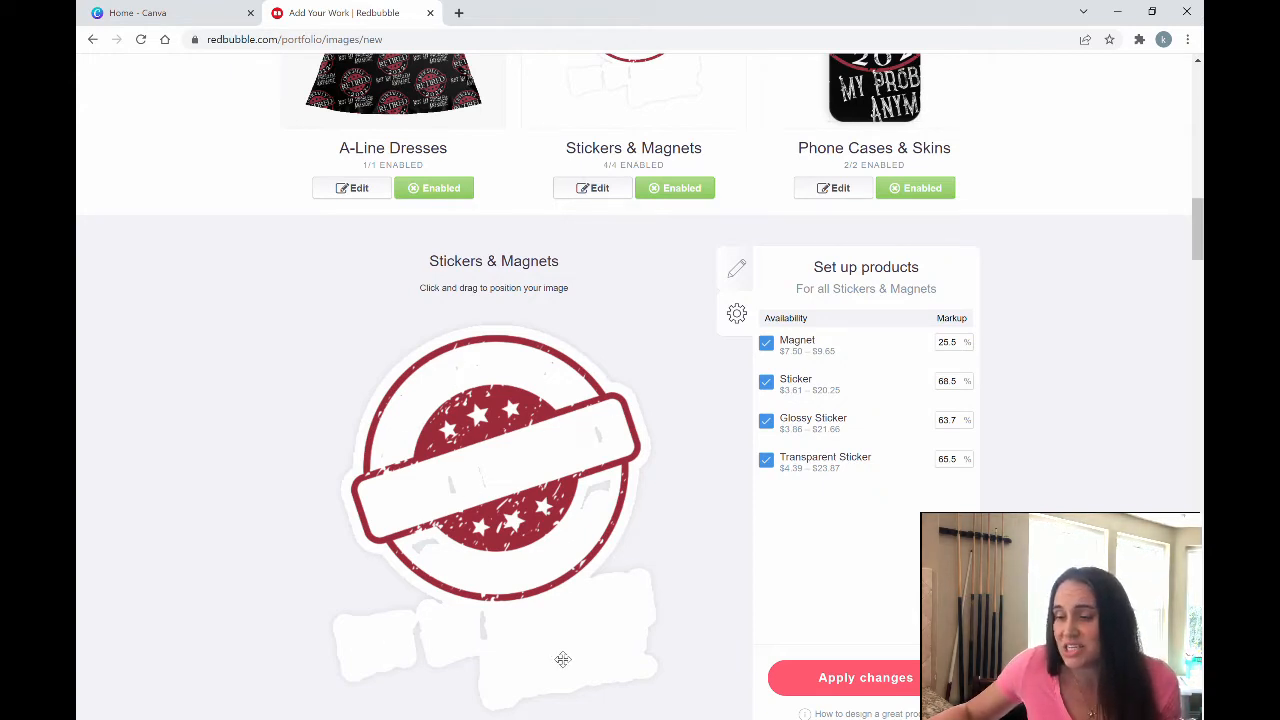
{"action": "left_click", "coordinate": [735, 276]}
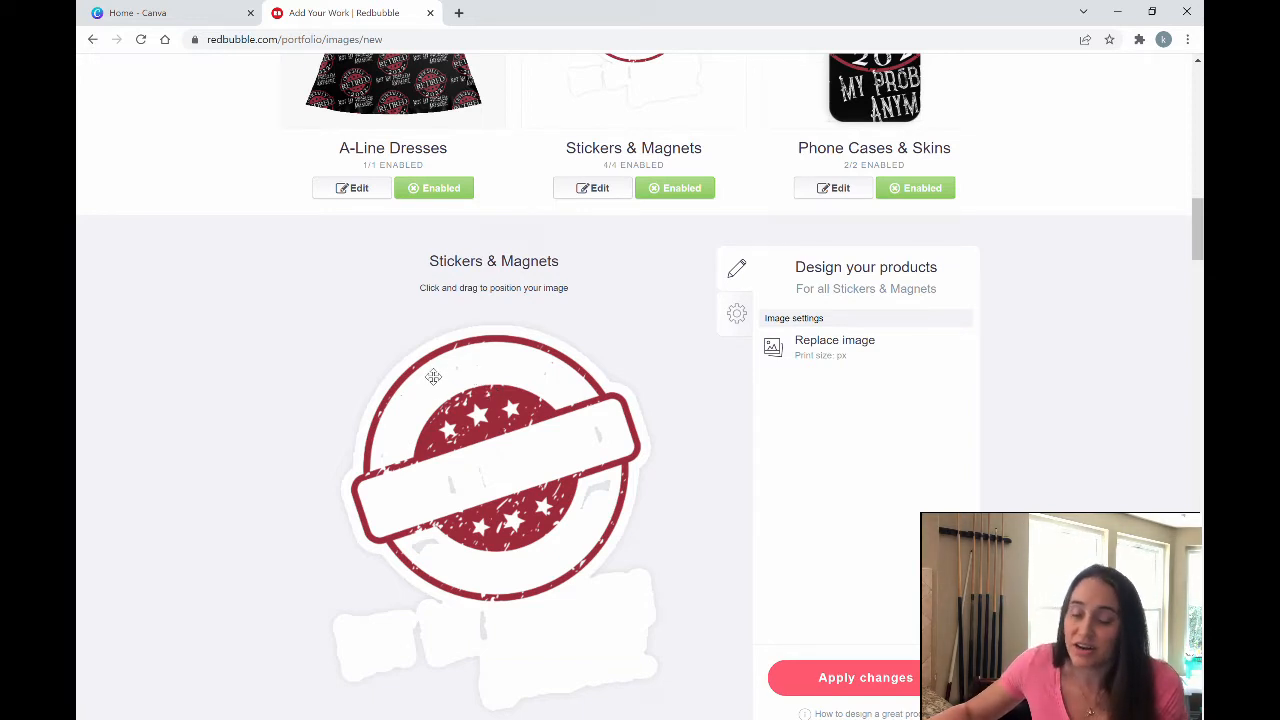
{"action": "left_click", "coordinate": [827, 345]}
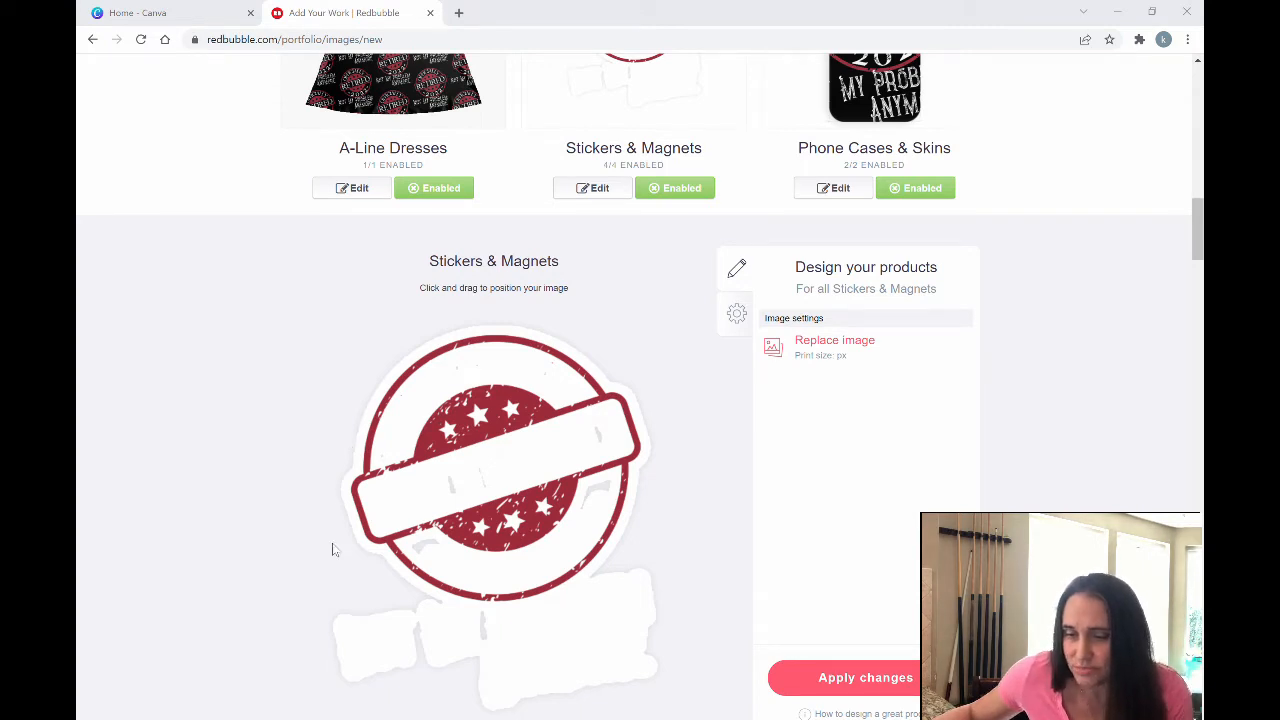
{"action": "double_click", "coordinate": [554, 405]}
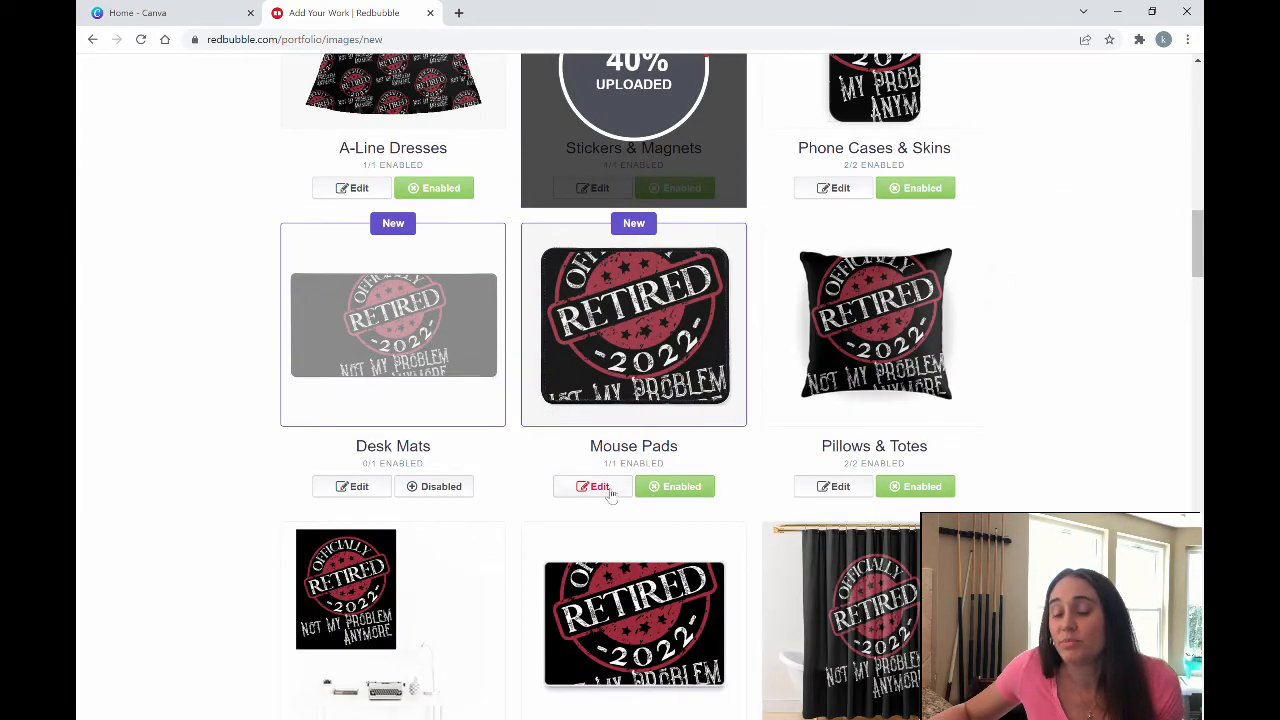
Open the Phone Cases & Skins design, scale it down to fit within the case and center it horizontally
{"action": "scroll", "coordinate": [600, 490], "scroll_direction": "up", "scroll_amount": 3}
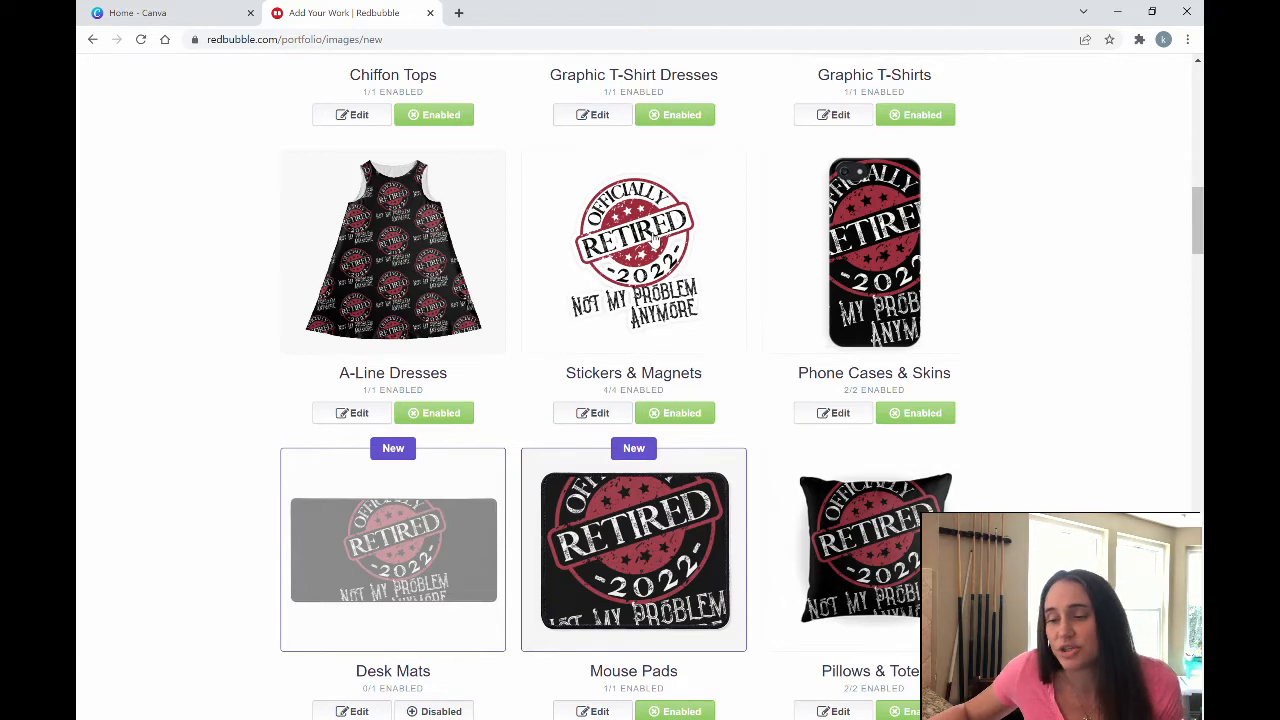
{"action": "left_click", "coordinate": [838, 412]}
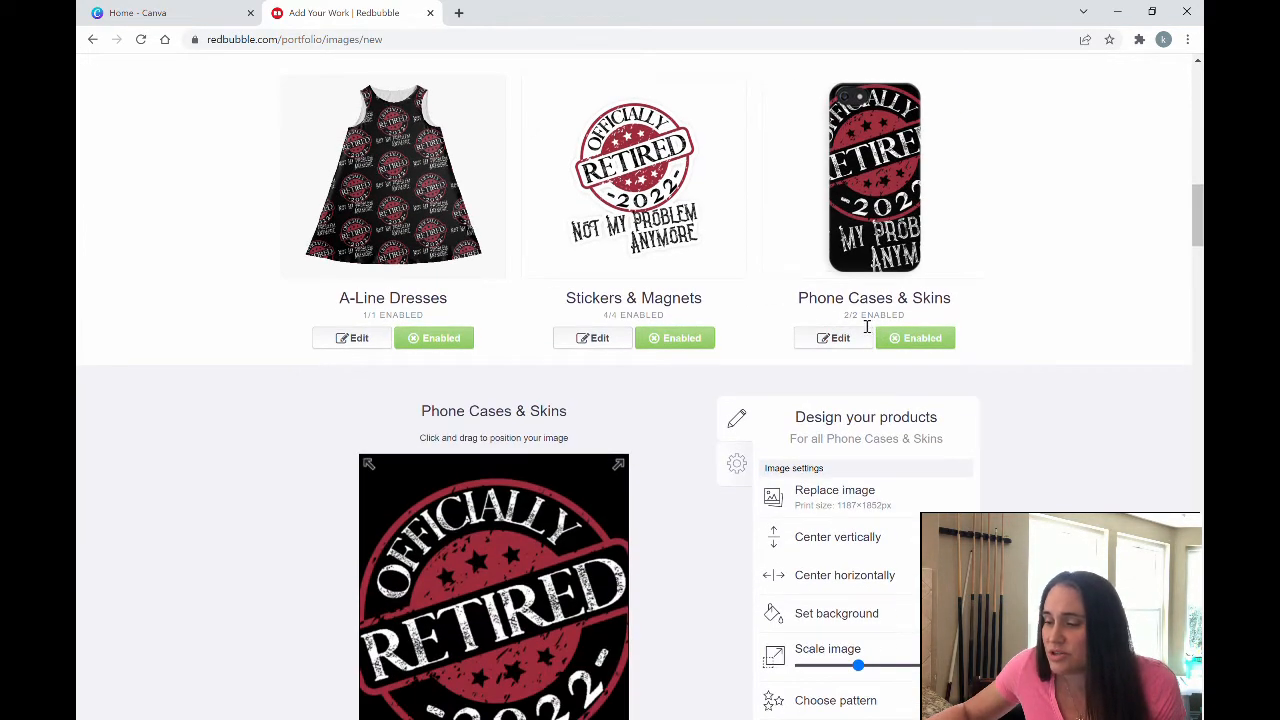
{"action": "scroll", "coordinate": [890, 380], "scroll_direction": "down", "scroll_amount": 1}
{"action": "left_click_drag", "start_coordinate": [858, 590], "coordinate": [827, 597]}
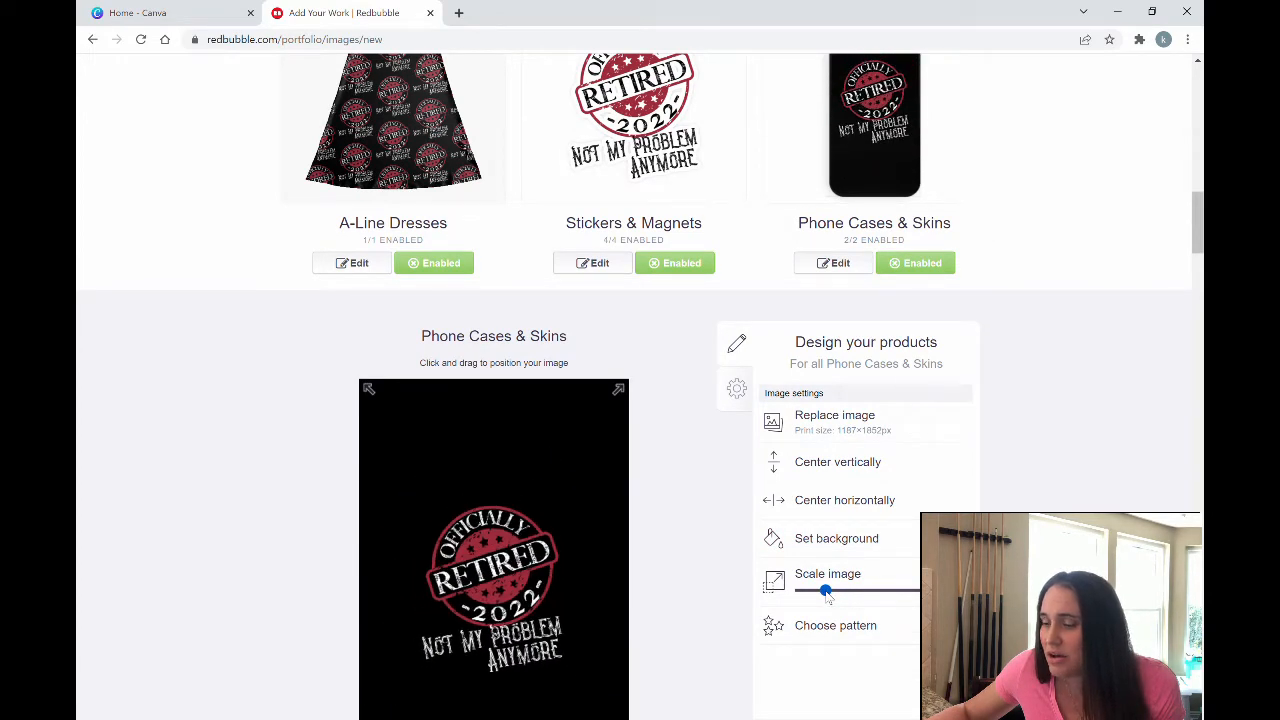
{"action": "left_click", "coordinate": [888, 504]}
{"action": "scroll", "coordinate": [898, 515], "scroll_direction": "up", "scroll_amount": 3}
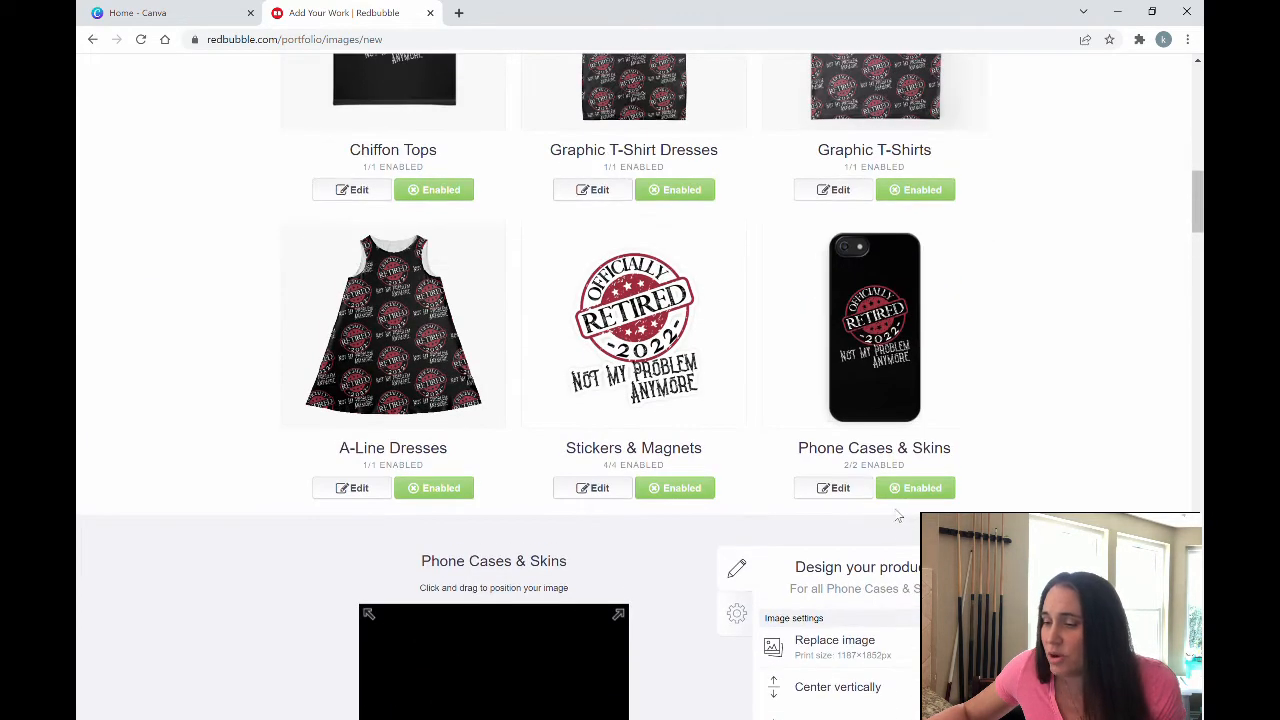
Move the Phone Cases & Skins design slightly lower on the case and center it horizontally again
{"action": "scroll", "coordinate": [897, 515], "scroll_direction": "down", "scroll_amount": 2}
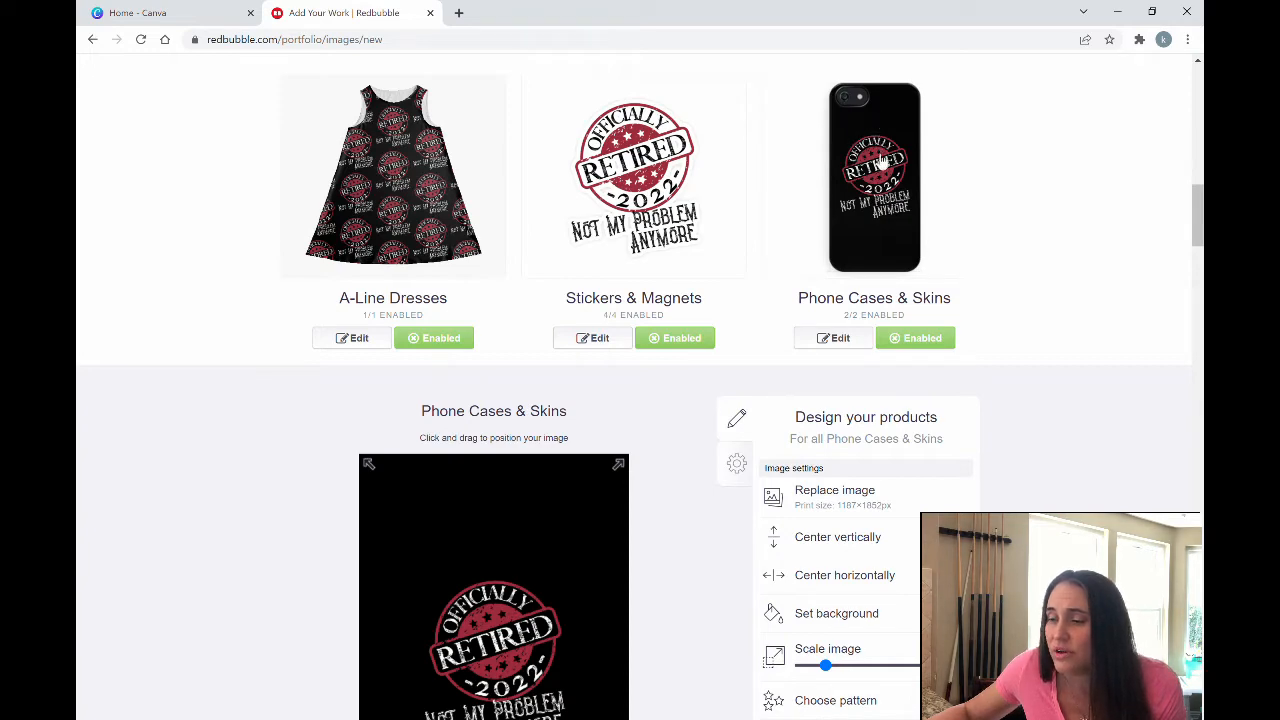
{"action": "scroll", "coordinate": [705, 435], "scroll_direction": "down", "scroll_amount": 1}
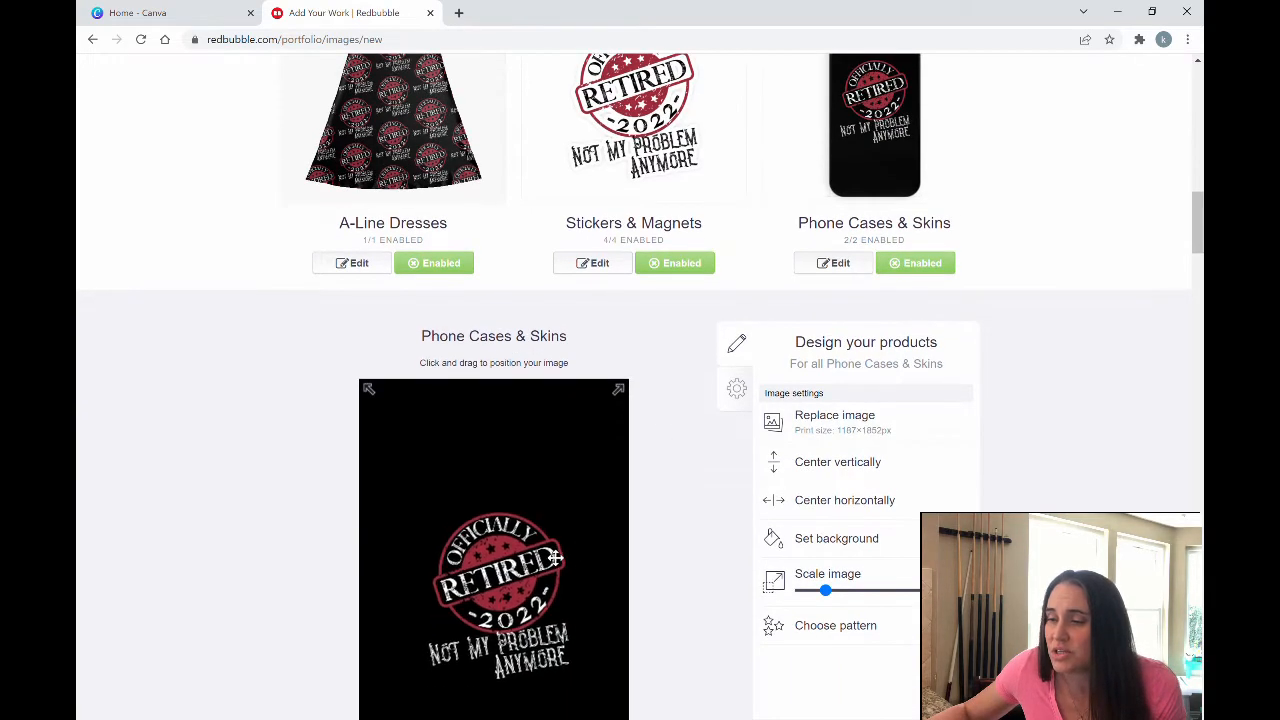
{"action": "left_click_drag", "start_coordinate": [555, 557], "coordinate": [548, 581]}
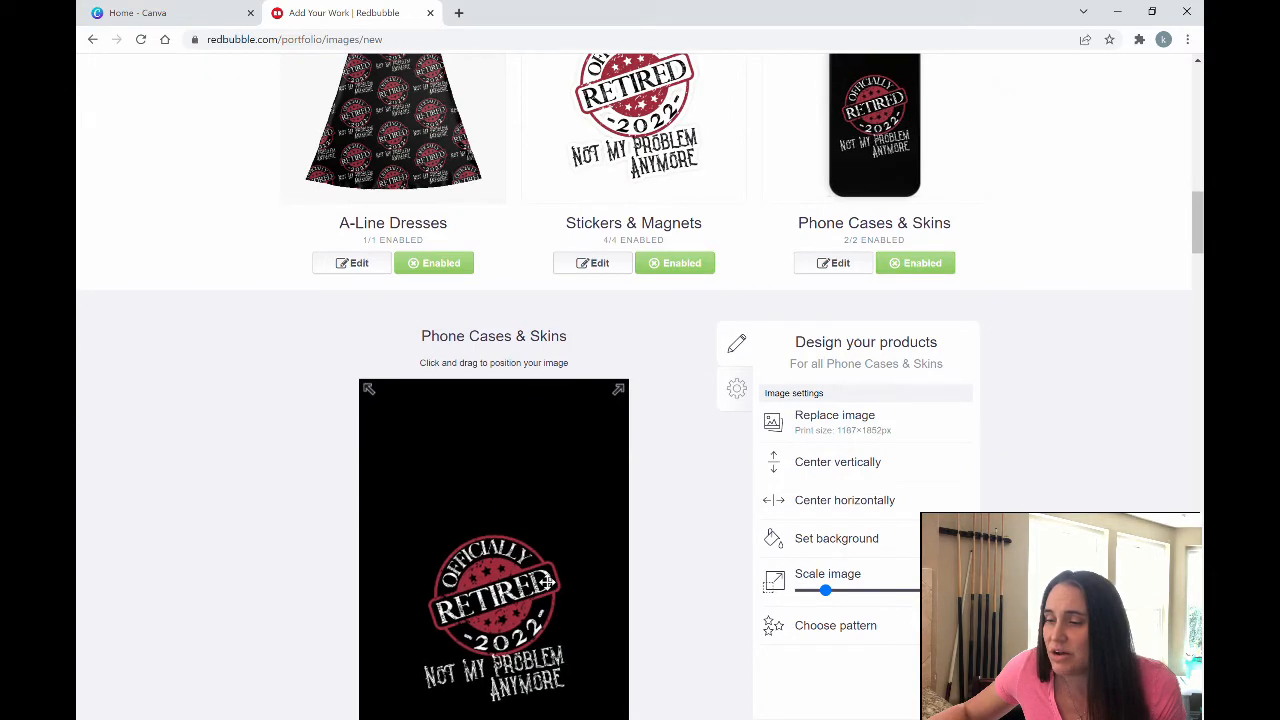
{"action": "left_click", "coordinate": [866, 505]}
{"action": "scroll", "coordinate": [867, 510], "scroll_direction": "up", "scroll_amount": 2}
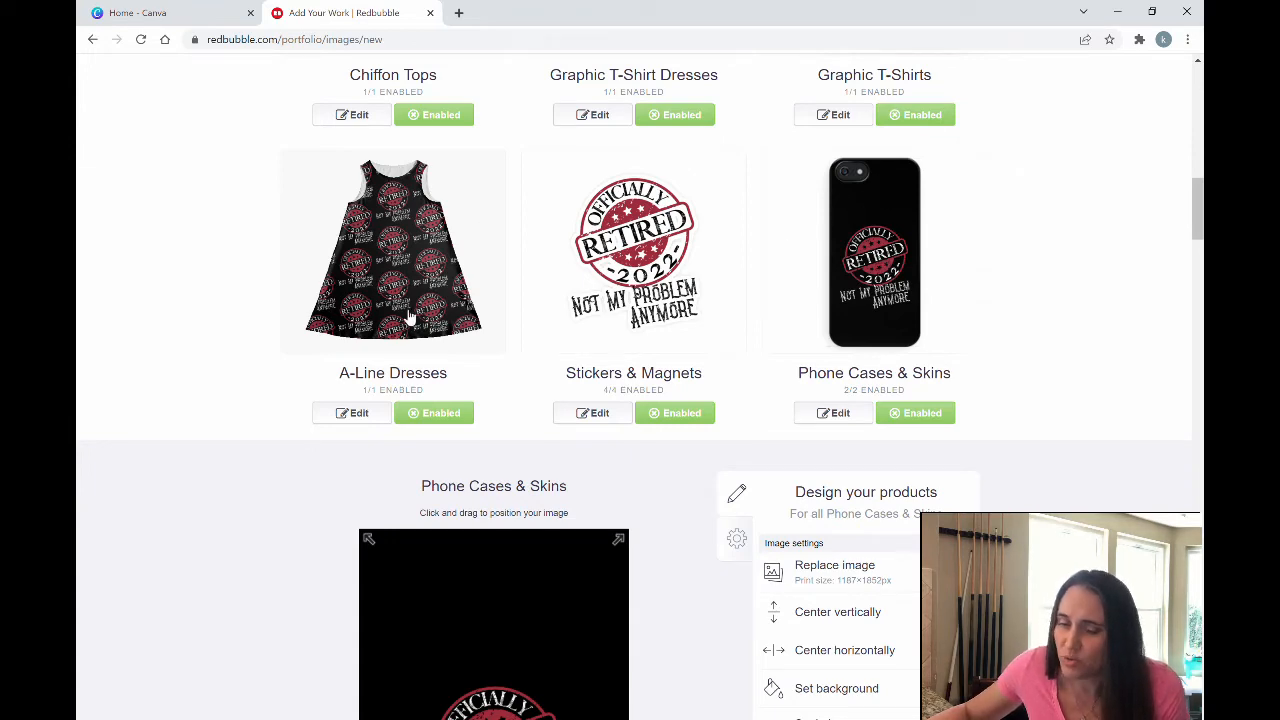
Enable Desk Mats, open its design and scale the image to 69%
{"action": "scroll", "coordinate": [943, 457], "scroll_direction": "down", "scroll_amount": 2}
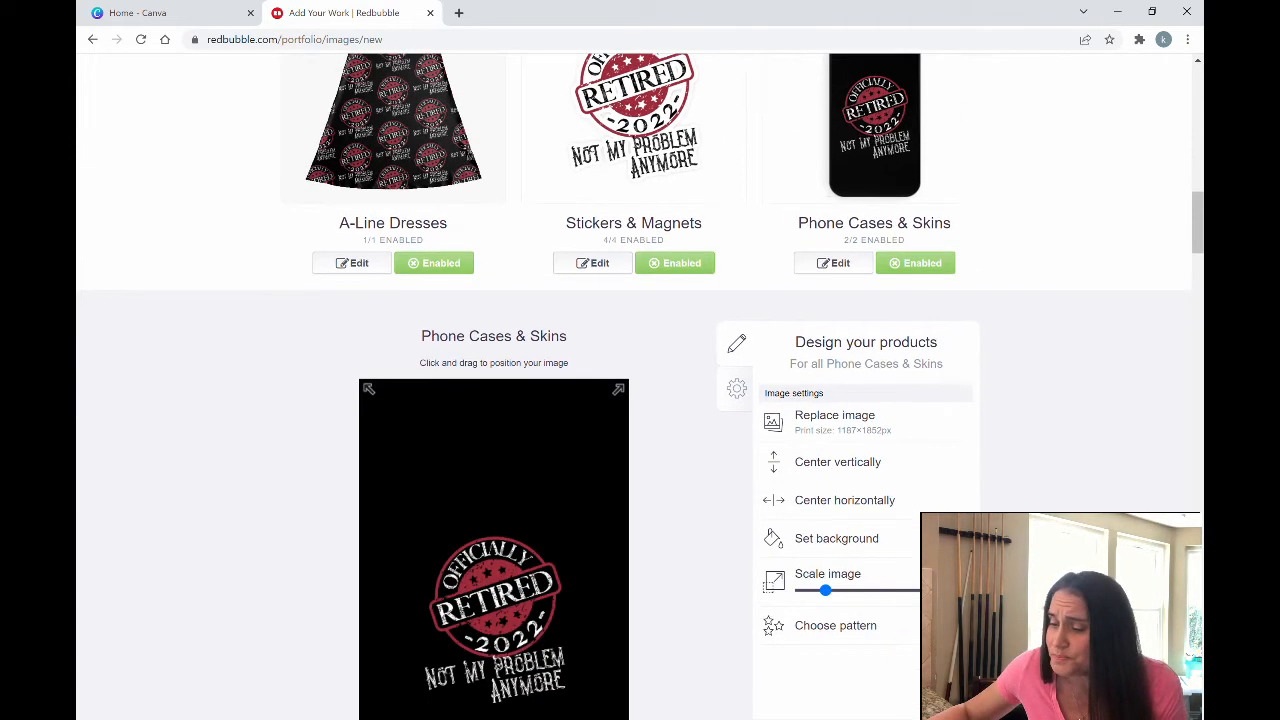
{"action": "scroll", "coordinate": [884, 574], "scroll_direction": "down", "scroll_amount": 8}
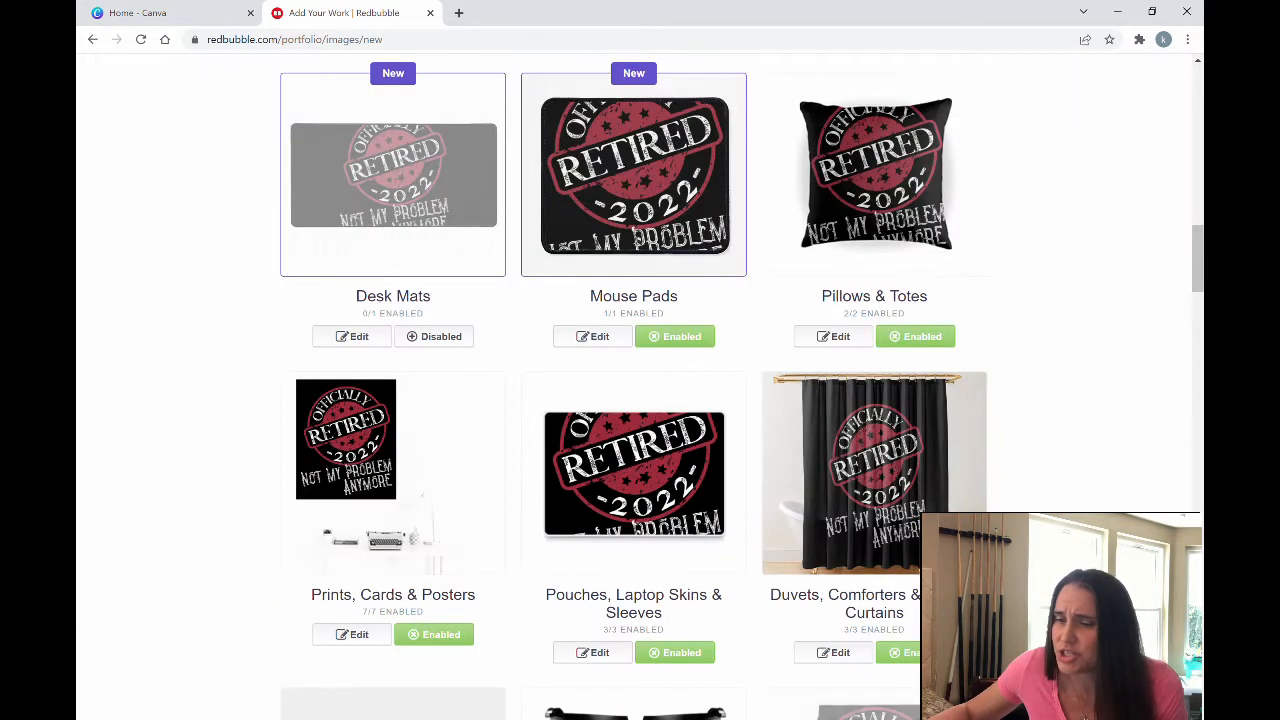
{"action": "left_click", "coordinate": [440, 337]}
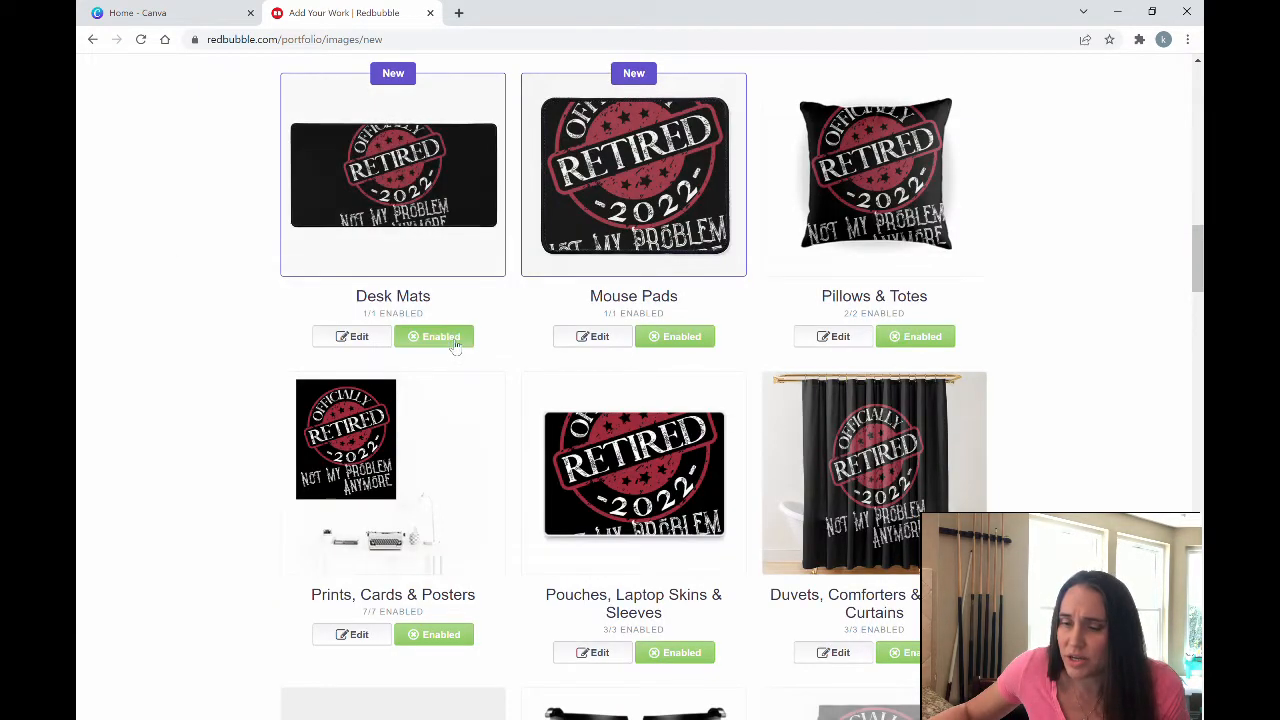
{"action": "left_click", "coordinate": [359, 337]}
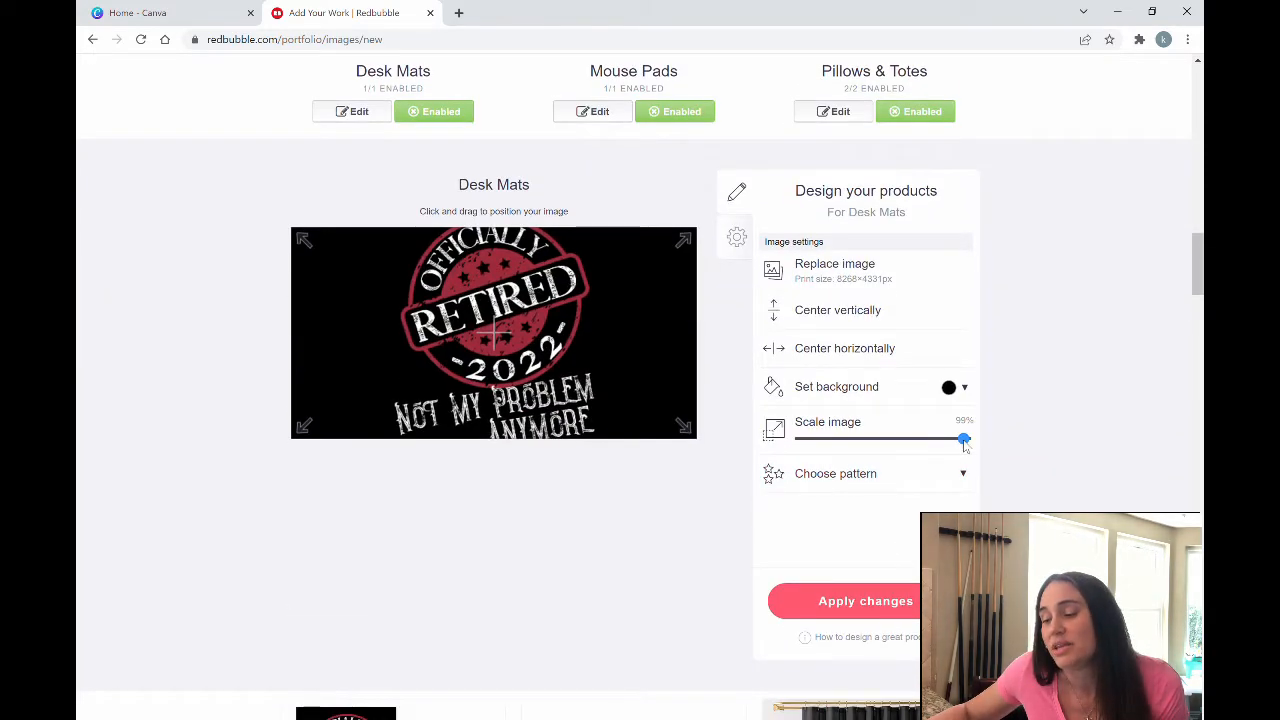
{"action": "left_click_drag", "start_coordinate": [968, 441], "coordinate": [916, 443]}
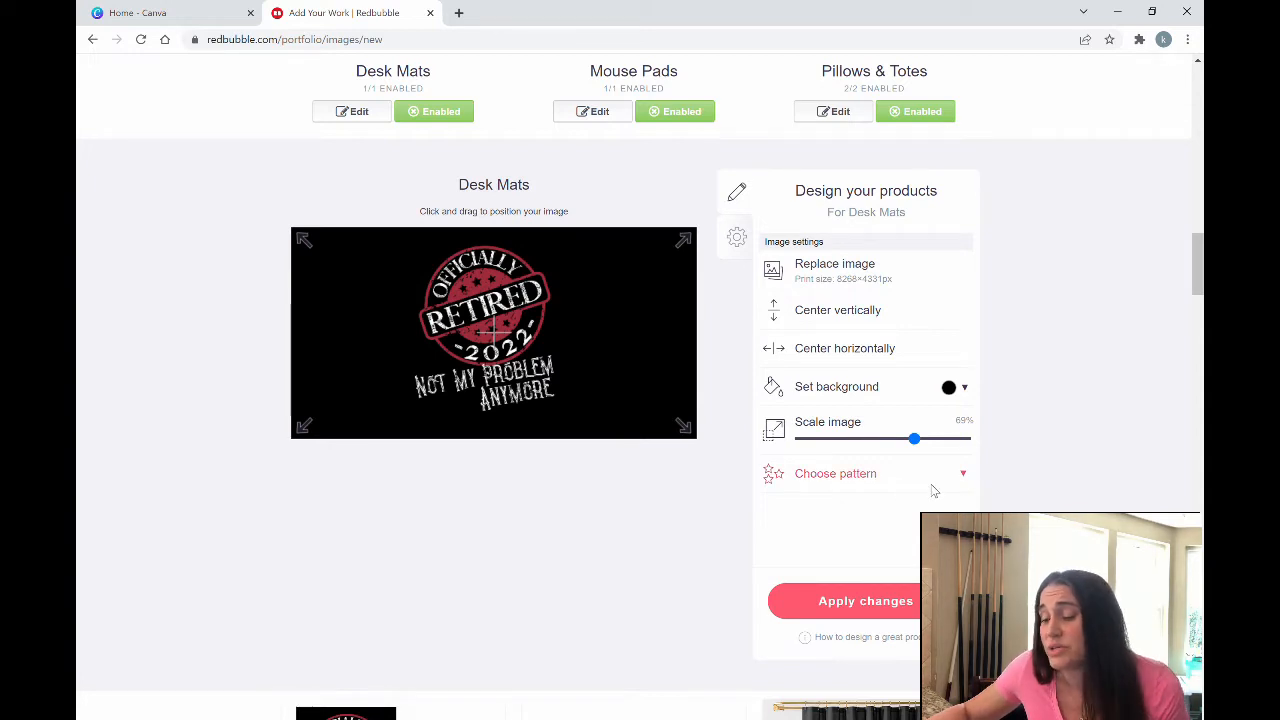
Move the single Desk Mats design onto the left half of the mat
{"action": "left_click_drag", "start_coordinate": [524, 372], "coordinate": [446, 370]}
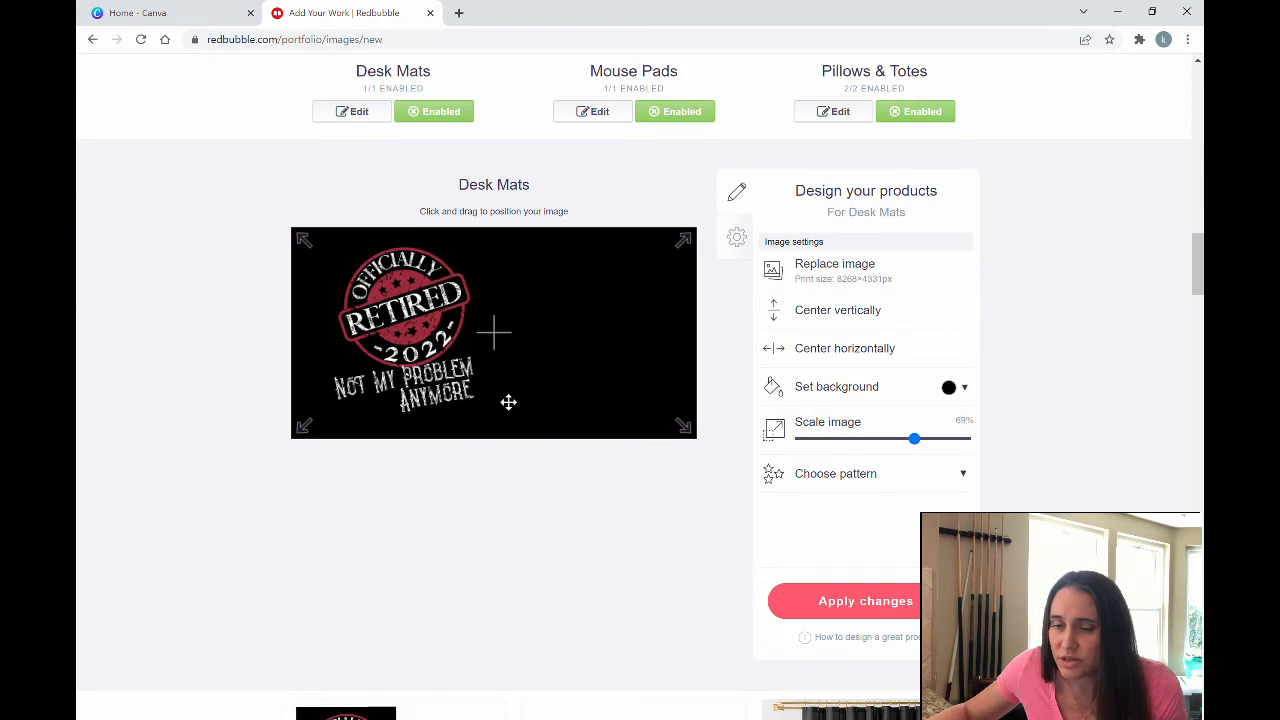
{"action": "scroll", "coordinate": [508, 403], "scroll_direction": "up", "scroll_amount": 3}
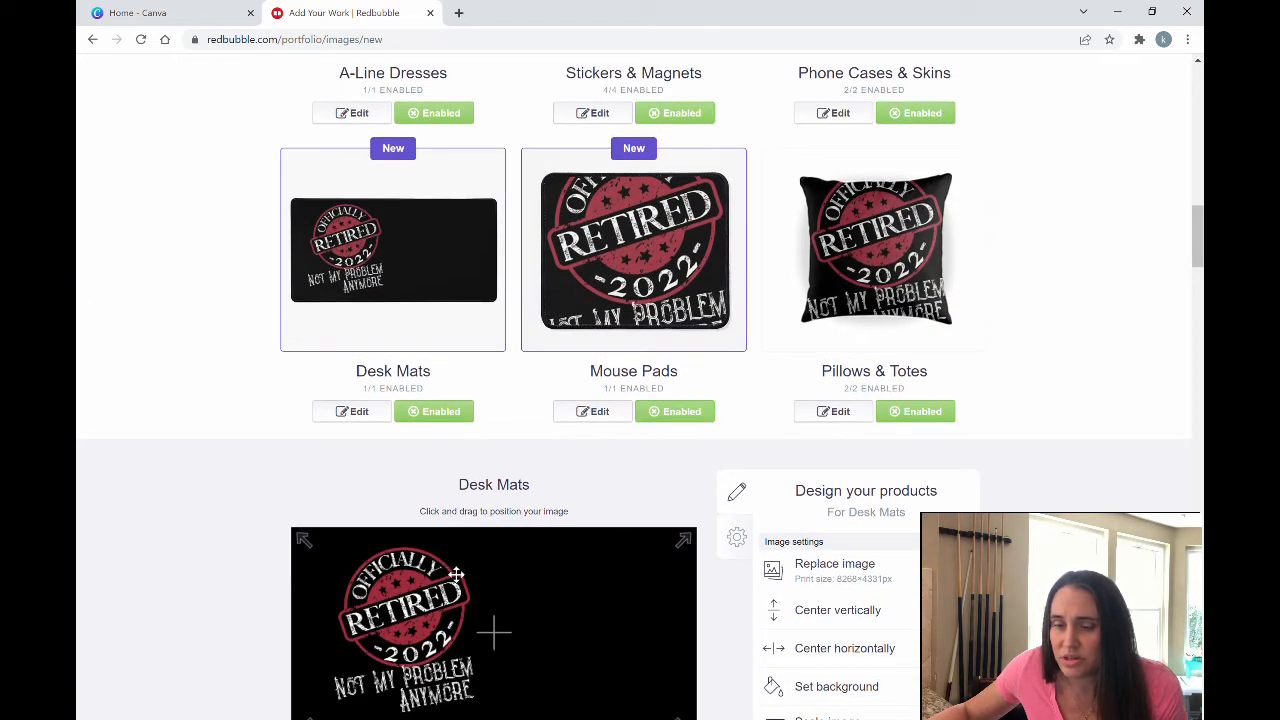
{"action": "left_click_drag", "start_coordinate": [454, 568], "coordinate": [456, 574]}
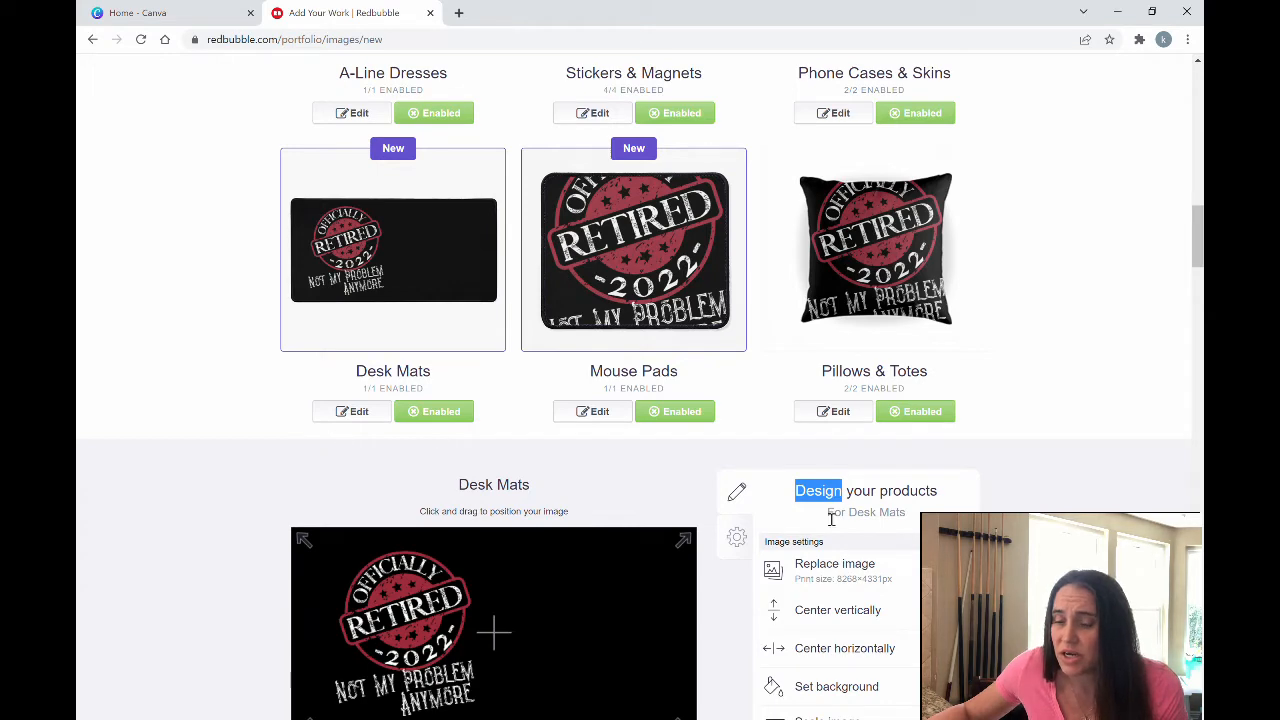
Apply the offset repeating pattern to the Desk Mats design and shift it so one badge sits near the mat's center
{"action": "scroll", "coordinate": [830, 560], "scroll_direction": "down", "scroll_amount": 2}
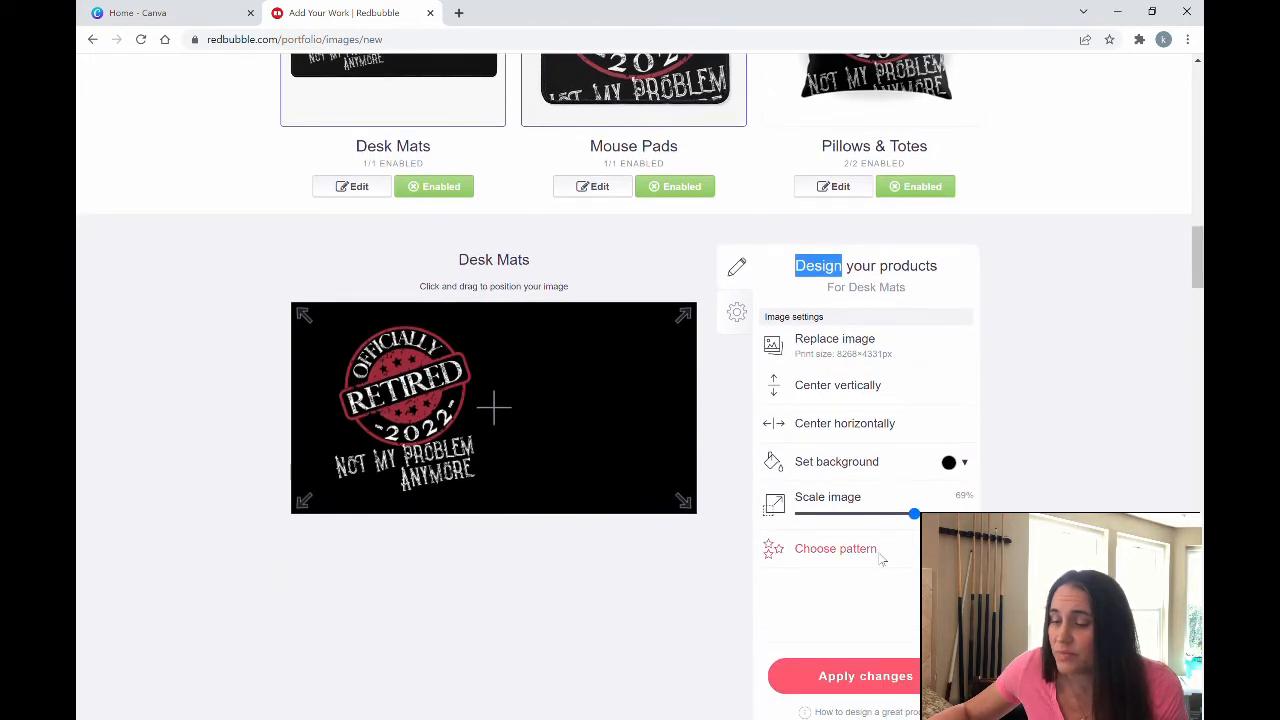
{"action": "left_click", "coordinate": [880, 556]}
{"action": "left_click", "coordinate": [900, 611]}
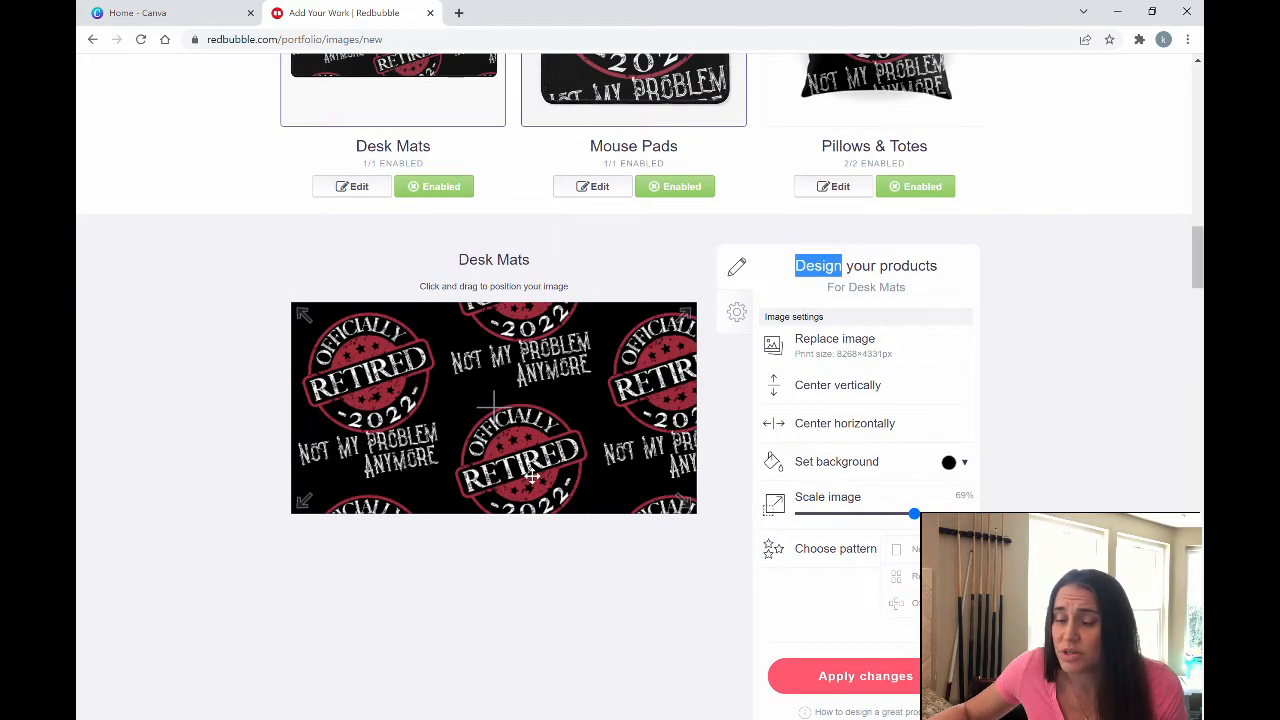
{"action": "left_click_drag", "start_coordinate": [522, 462], "coordinate": [499, 454]}
{"action": "scroll", "coordinate": [641, 452], "scroll_direction": "up", "scroll_amount": 2}
{"action": "scroll", "coordinate": [557, 521], "scroll_direction": "down", "scroll_amount": 2}
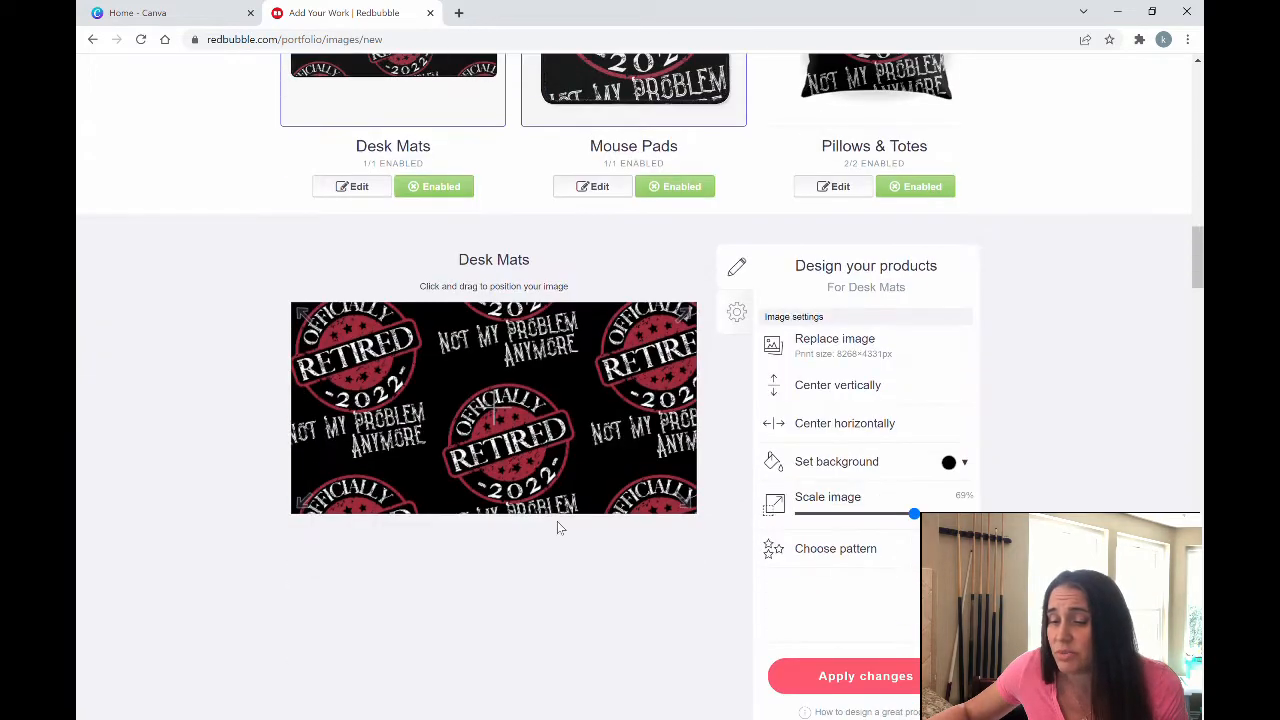
Switch the Desk Mats design to the regular grid pattern and shift it so a full row of designs shows
{"action": "left_click", "coordinate": [910, 552]}
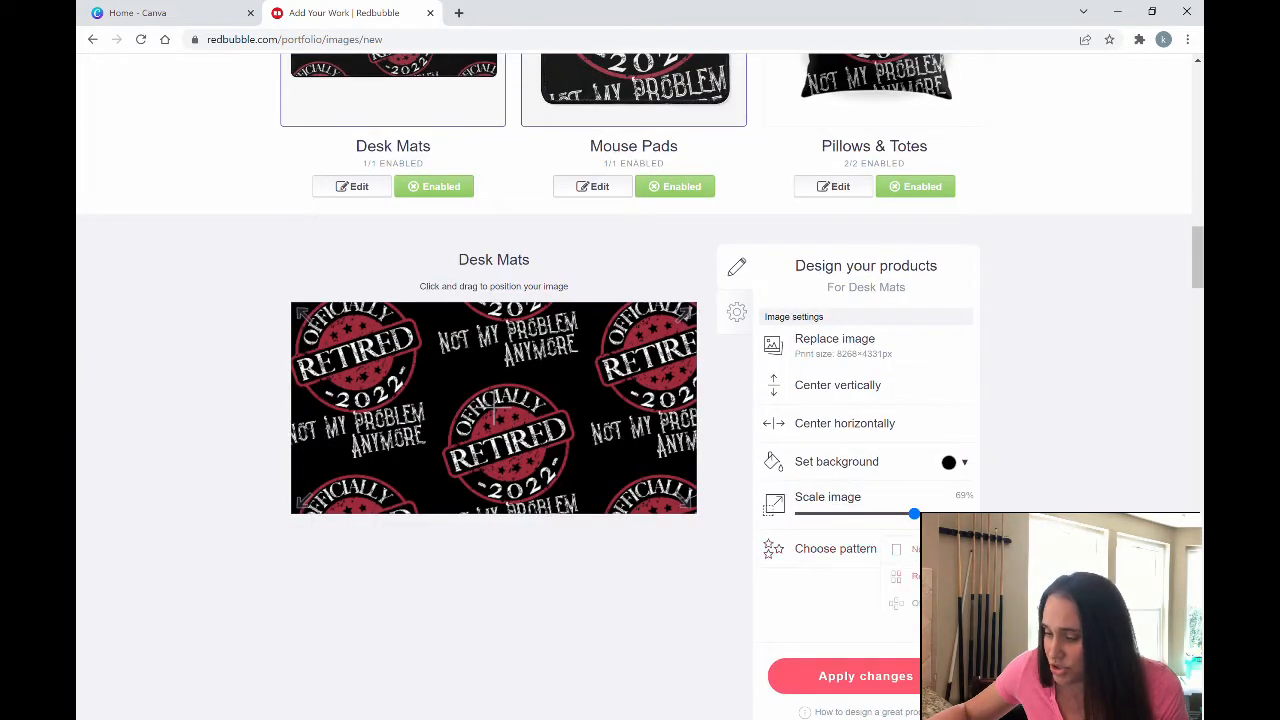
{"action": "left_click", "coordinate": [916, 576]}
{"action": "left_click_drag", "start_coordinate": [587, 430], "coordinate": [602, 444]}
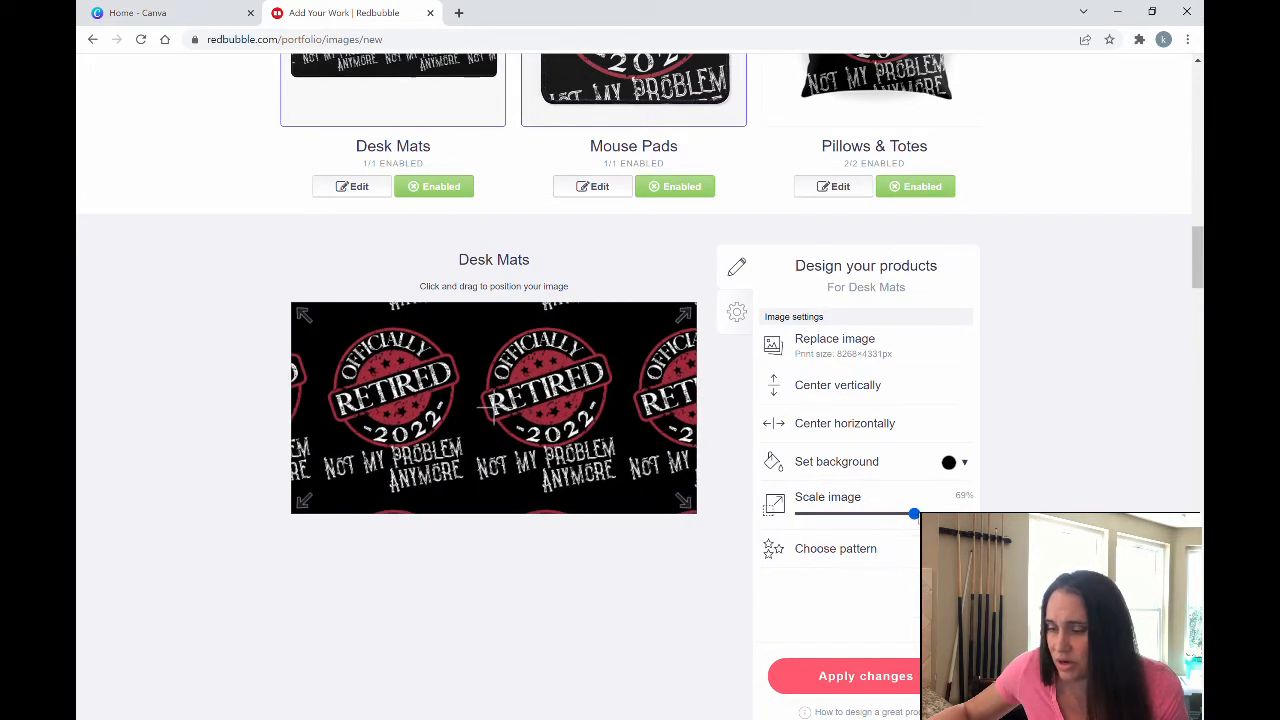
Scale the Desk Mats grid pattern to 81% and position it so two full designs fit side by side
{"action": "left_click_drag", "start_coordinate": [915, 514], "coordinate": [933, 514]}
{"action": "left_click_drag", "start_coordinate": [660, 498], "coordinate": [641, 465]}
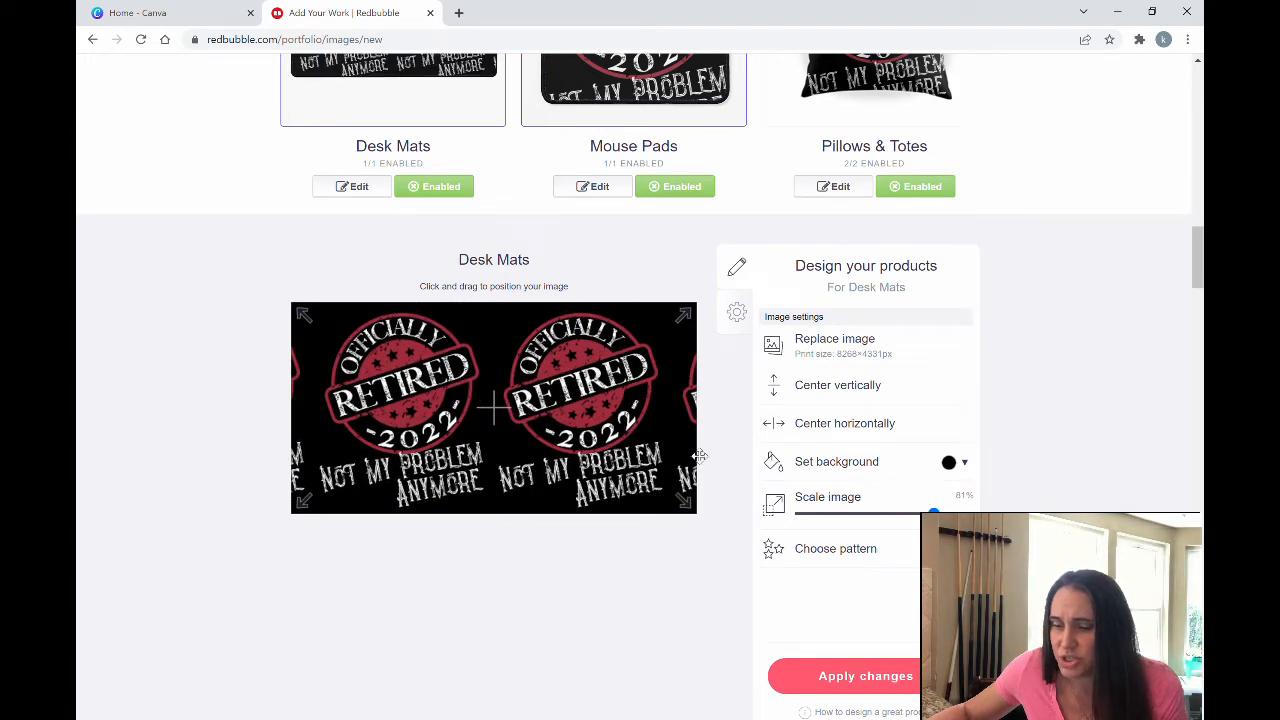
{"action": "scroll", "coordinate": [640, 498], "scroll_direction": "up", "scroll_amount": 2}
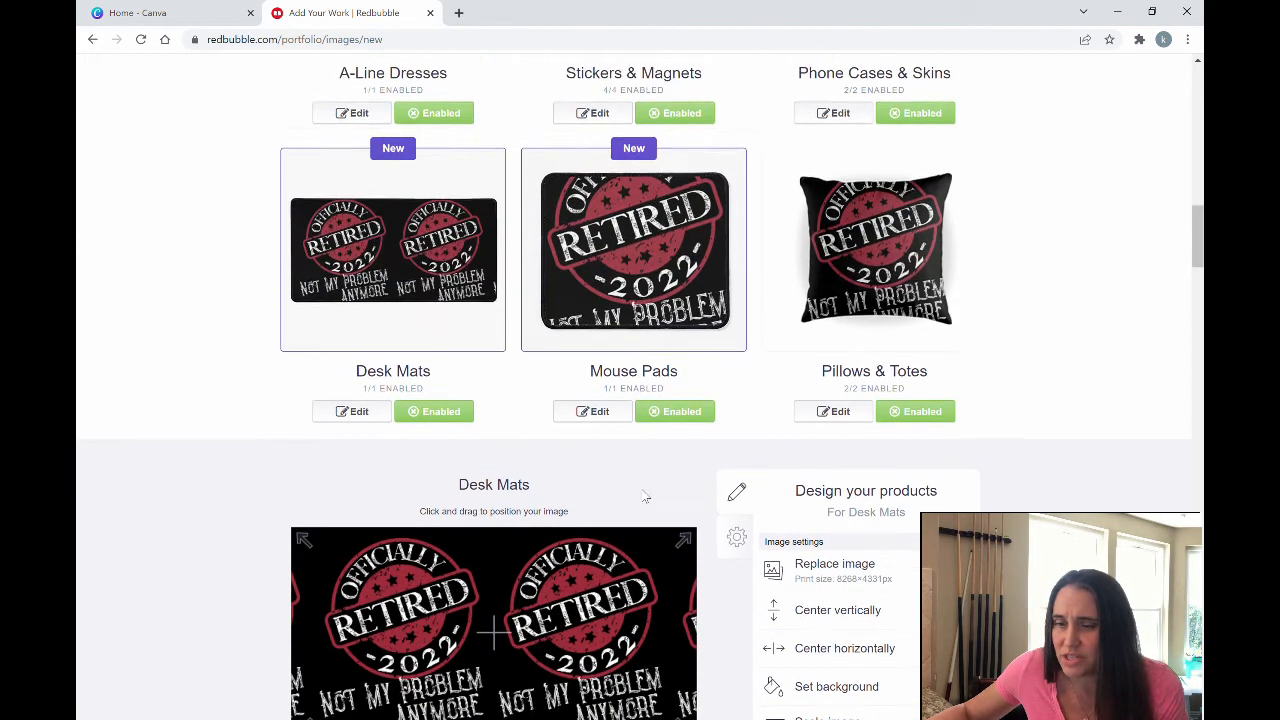
Switch the Desk Mats design back to the offset repeating pattern and scale it down to small, dense repeats
{"action": "scroll", "coordinate": [646, 496], "scroll_direction": "down", "scroll_amount": 2}
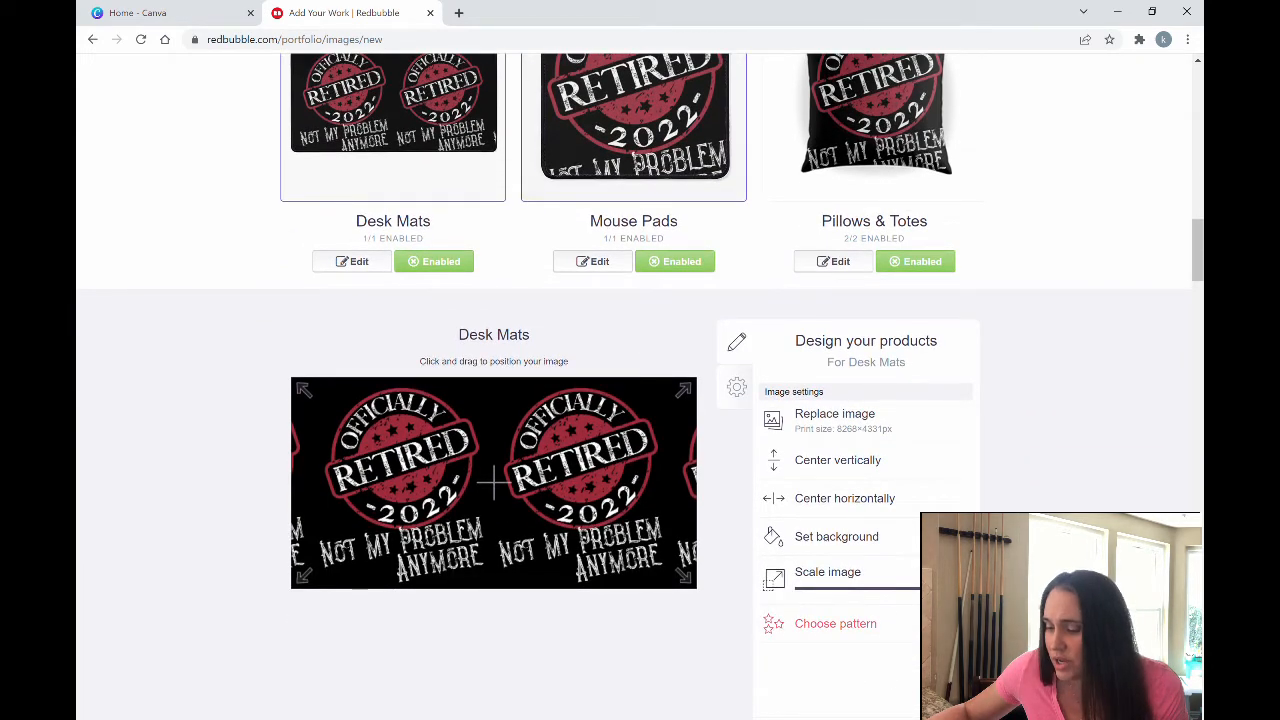
{"action": "left_click", "coordinate": [926, 678]}
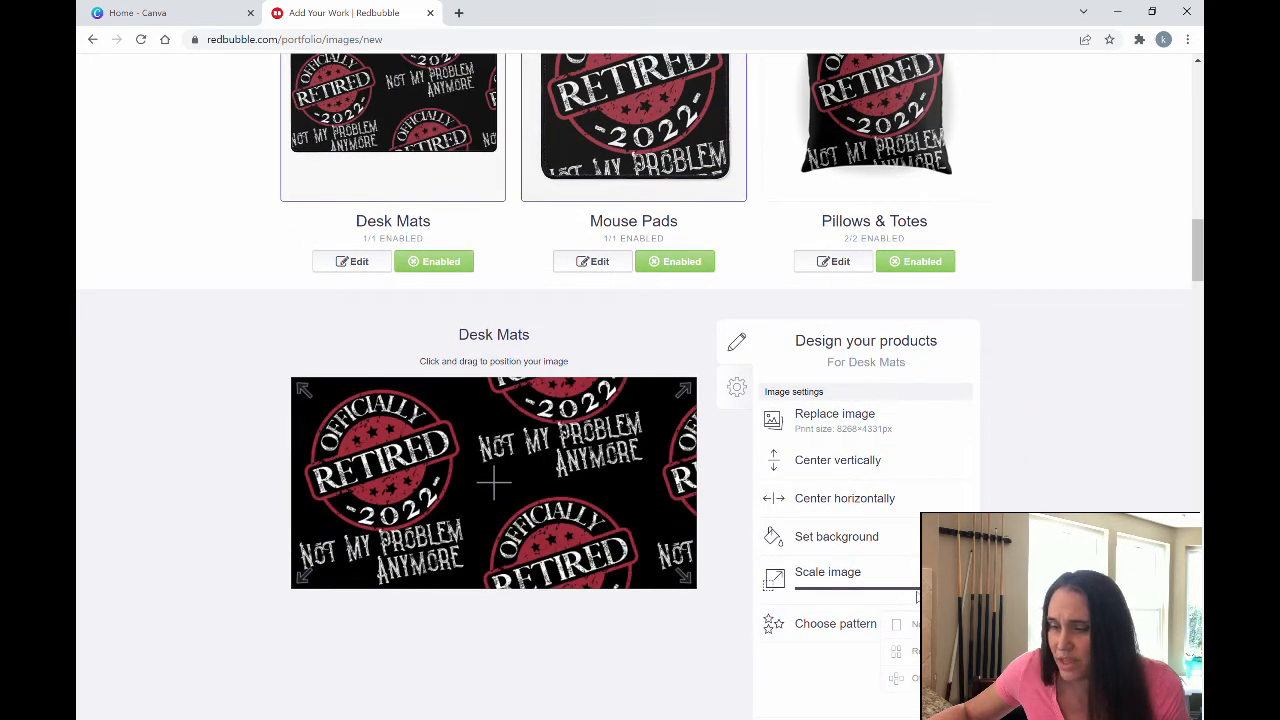
{"action": "left_click_drag", "start_coordinate": [916, 592], "coordinate": [863, 589]}
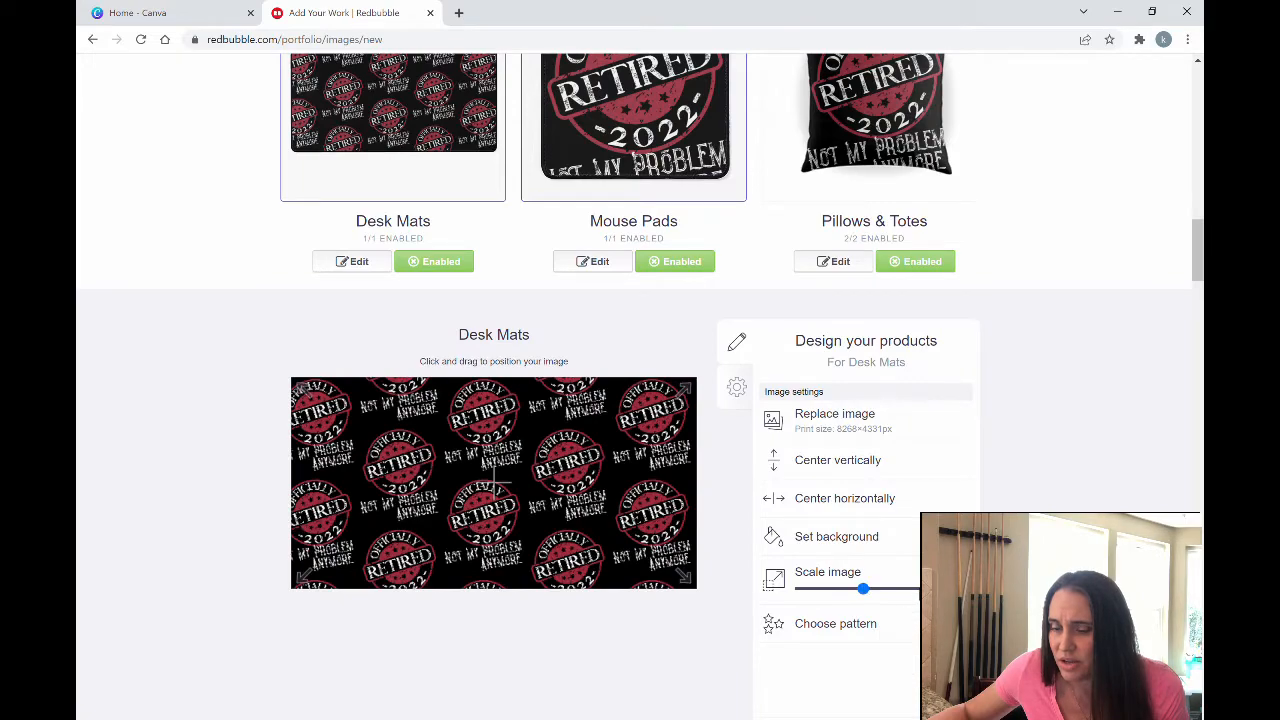
Apply the Desk Mats design changes with the offset pattern scaled to 38%
{"action": "scroll", "coordinate": [880, 600], "scroll_direction": "up", "scroll_amount": 3}
{"action": "scroll", "coordinate": [897, 660], "scroll_direction": "down", "scroll_amount": 4}
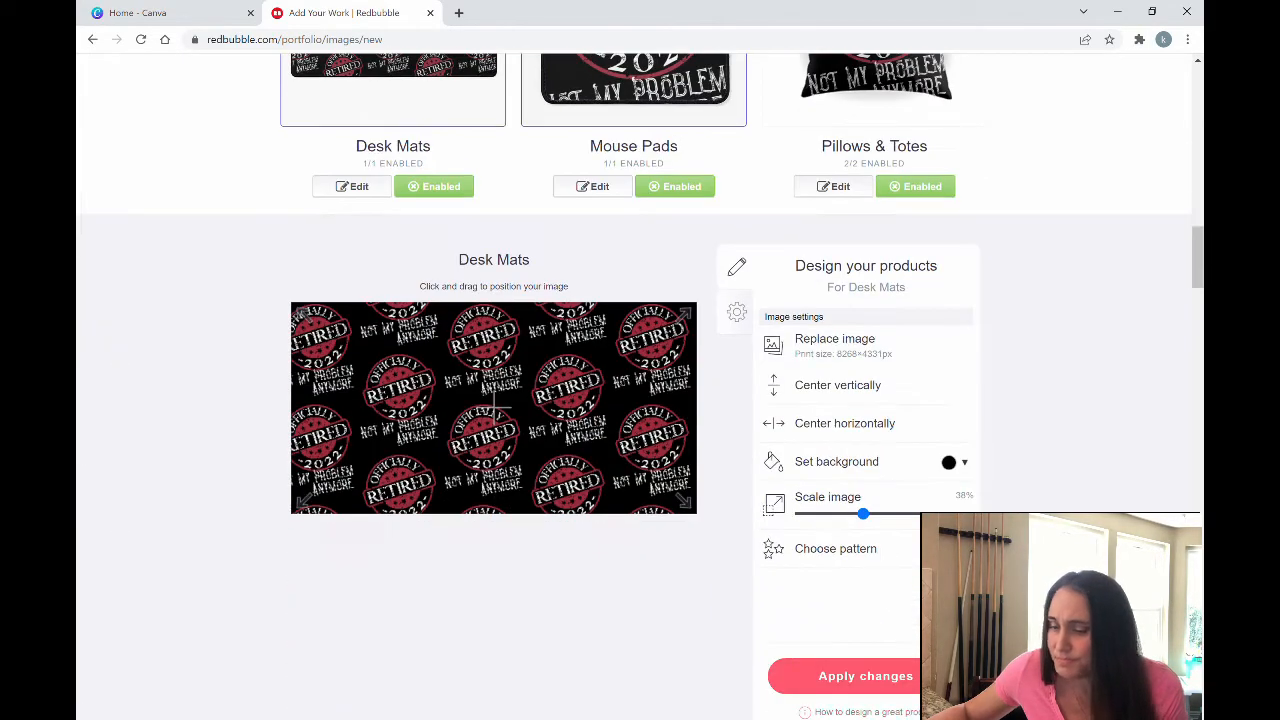
{"action": "left_click", "coordinate": [899, 676]}
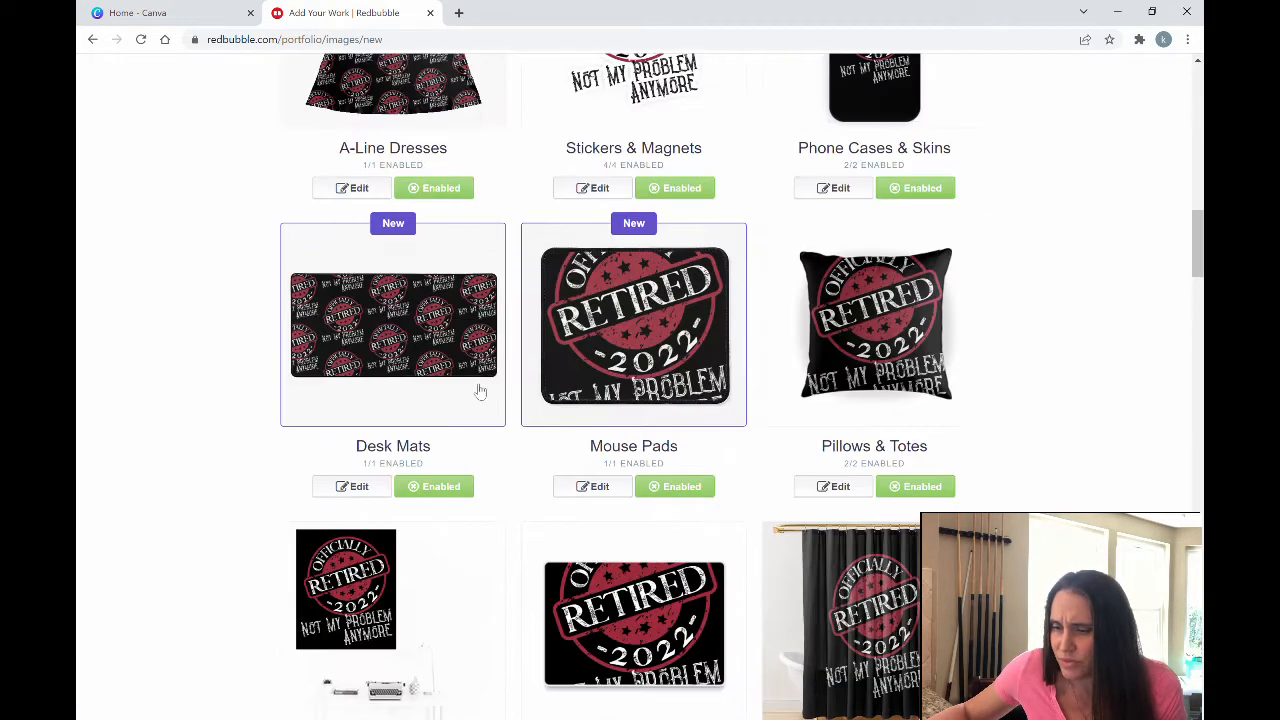
Scale down the Mouse Pads image so the whole badge and slogan fit on the pad, and apply the changes
{"action": "left_click", "coordinate": [592, 486]}
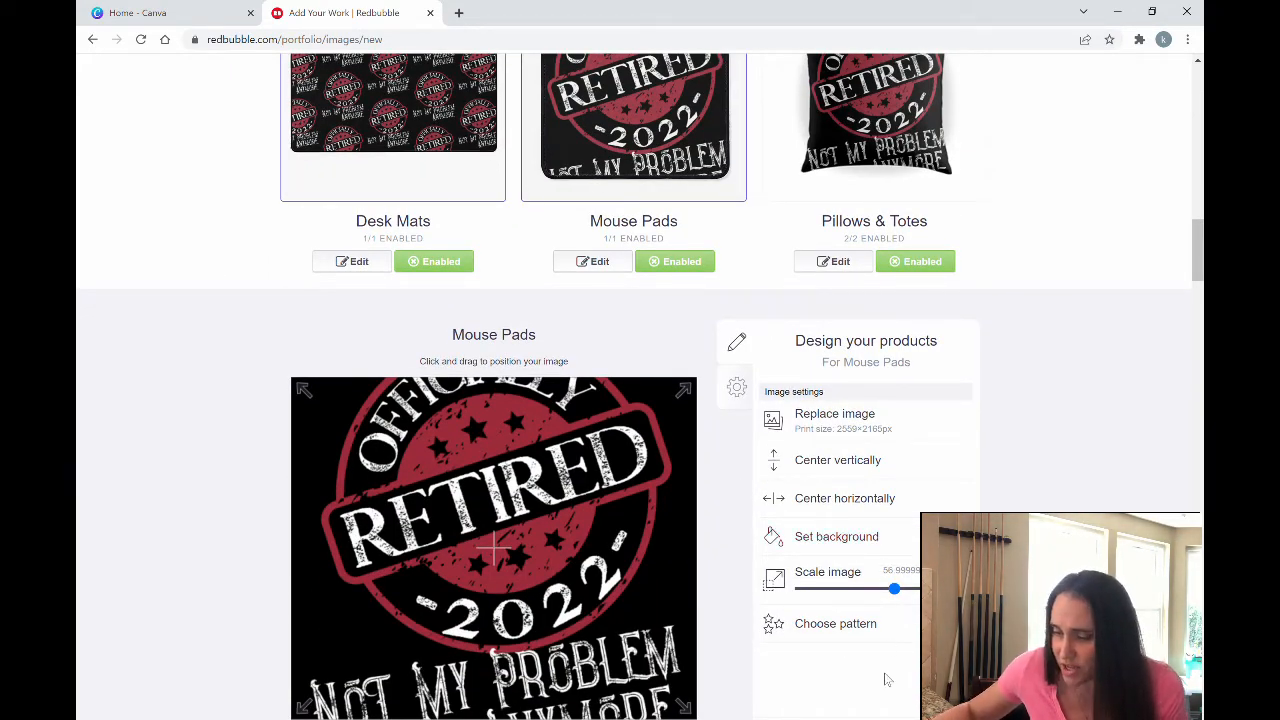
{"action": "left_click_drag", "start_coordinate": [895, 589], "coordinate": [866, 597]}
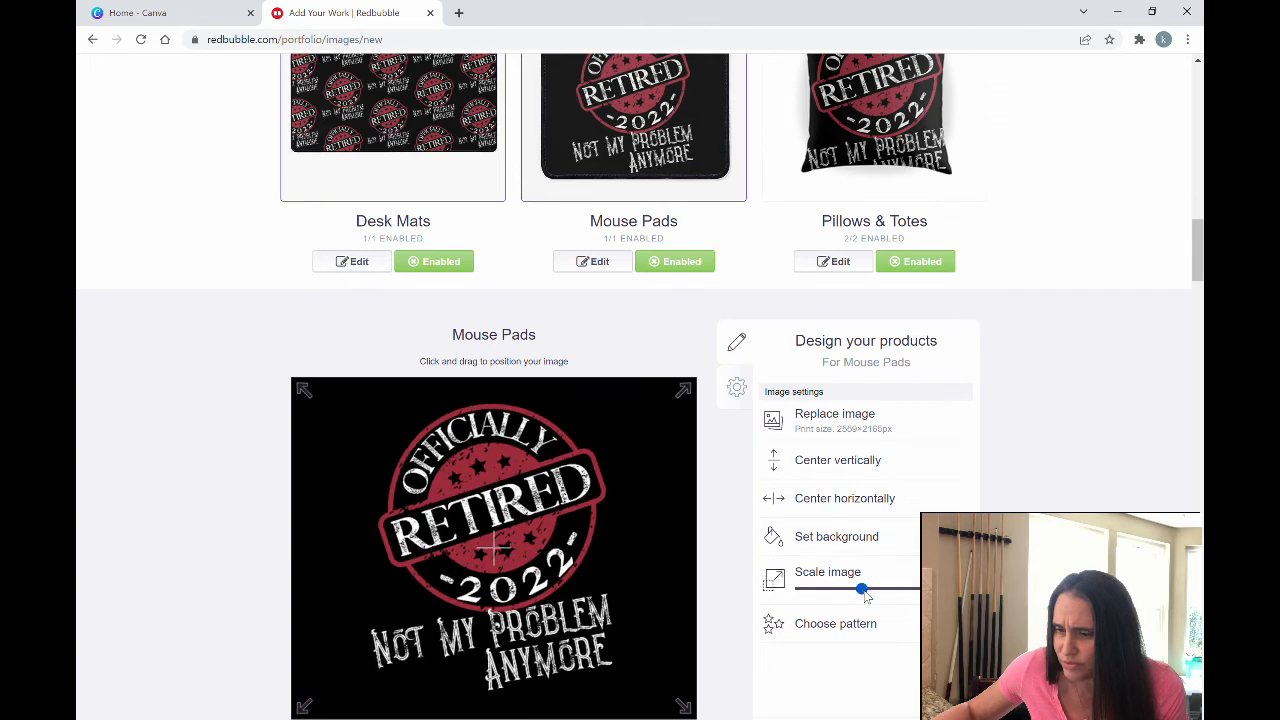
{"action": "scroll", "coordinate": [902, 607], "scroll_direction": "up", "scroll_amount": 2}
{"action": "scroll", "coordinate": [858, 612], "scroll_direction": "down", "scroll_amount": 2}
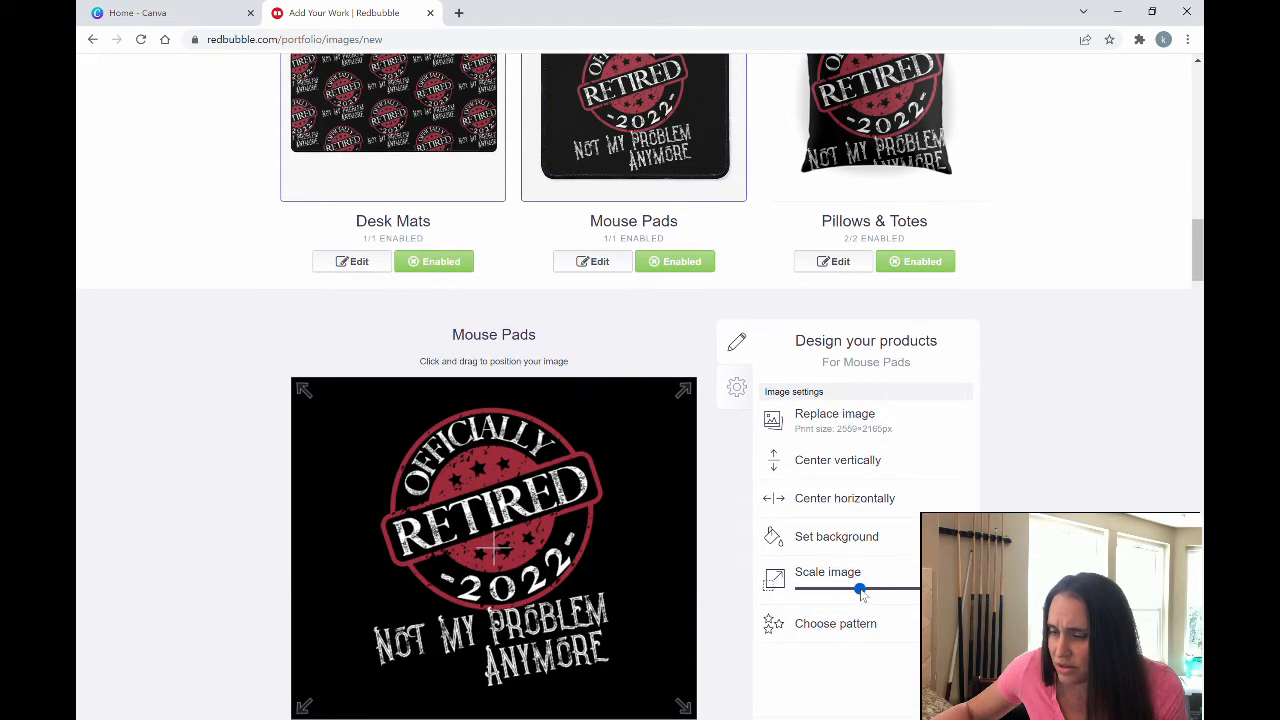
{"action": "scroll", "coordinate": [865, 600], "scroll_direction": "up", "scroll_amount": 2}
{"action": "scroll", "coordinate": [868, 606], "scroll_direction": "down", "scroll_amount": 1}
{"action": "scroll", "coordinate": [868, 600], "scroll_direction": "down", "scroll_amount": 1}
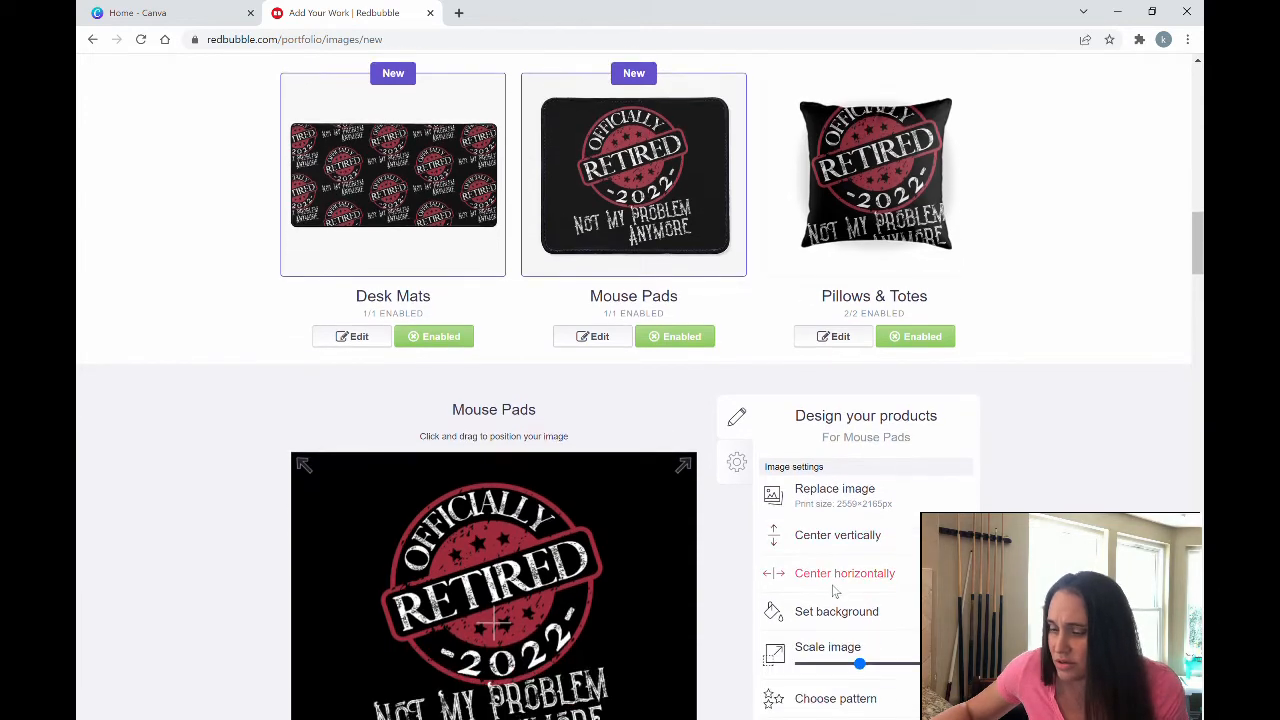
{"action": "scroll", "coordinate": [855, 600], "scroll_direction": "down", "scroll_amount": 3}
{"action": "left_click", "coordinate": [849, 599]}
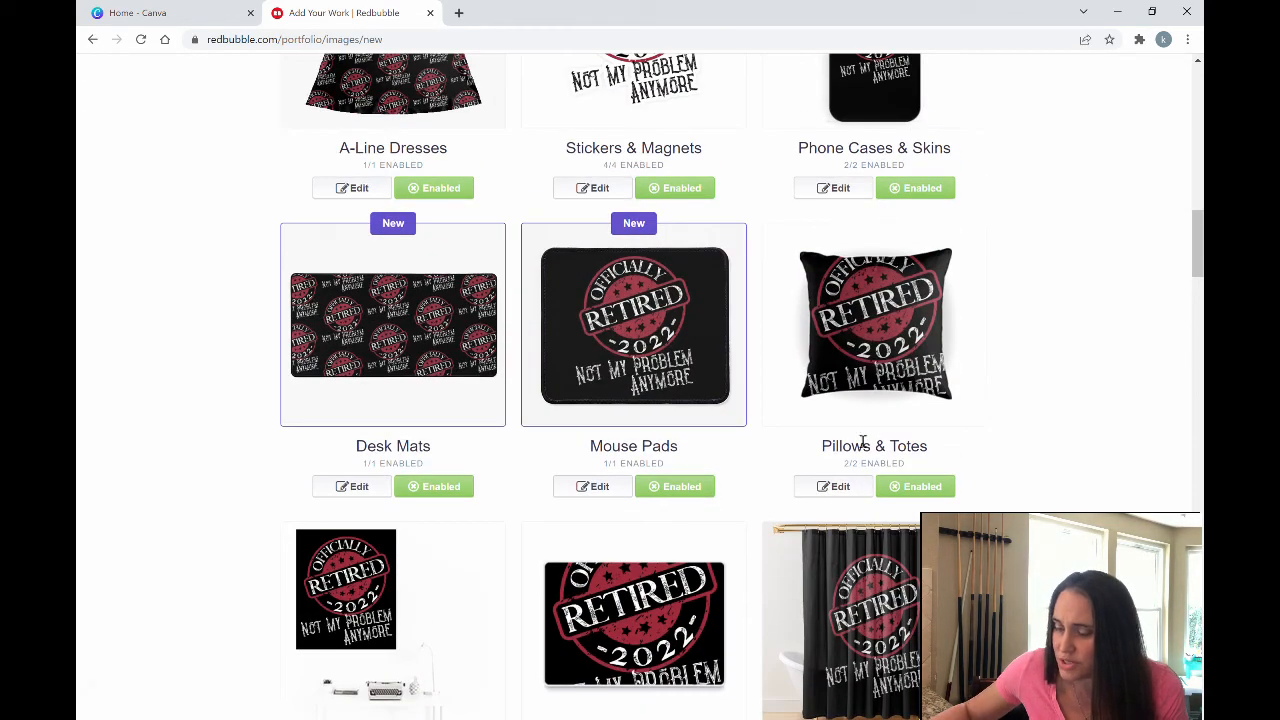
Scale the Pillows & Totes image to 36%, center it horizontally, and apply the changes
{"action": "left_click", "coordinate": [836, 487]}
{"action": "scroll", "coordinate": [900, 240], "scroll_direction": "down", "scroll_amount": 2}
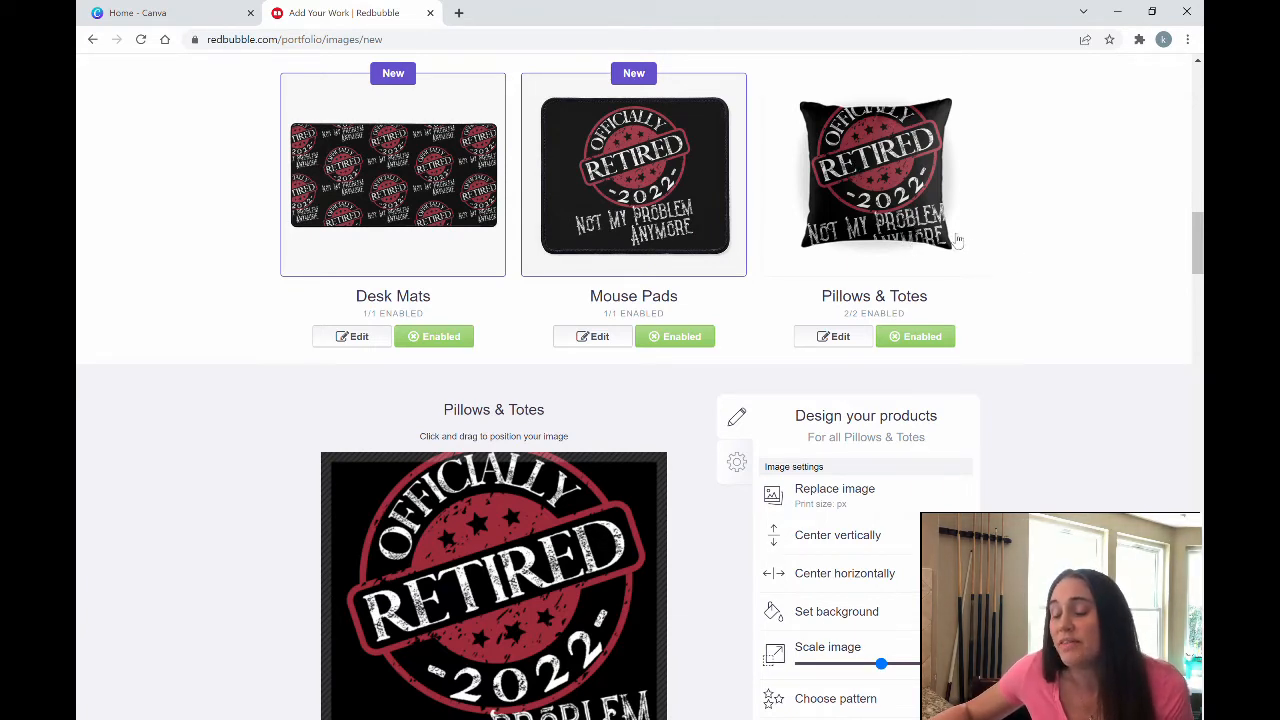
{"action": "scroll", "coordinate": [915, 250], "scroll_direction": "down", "scroll_amount": 1}
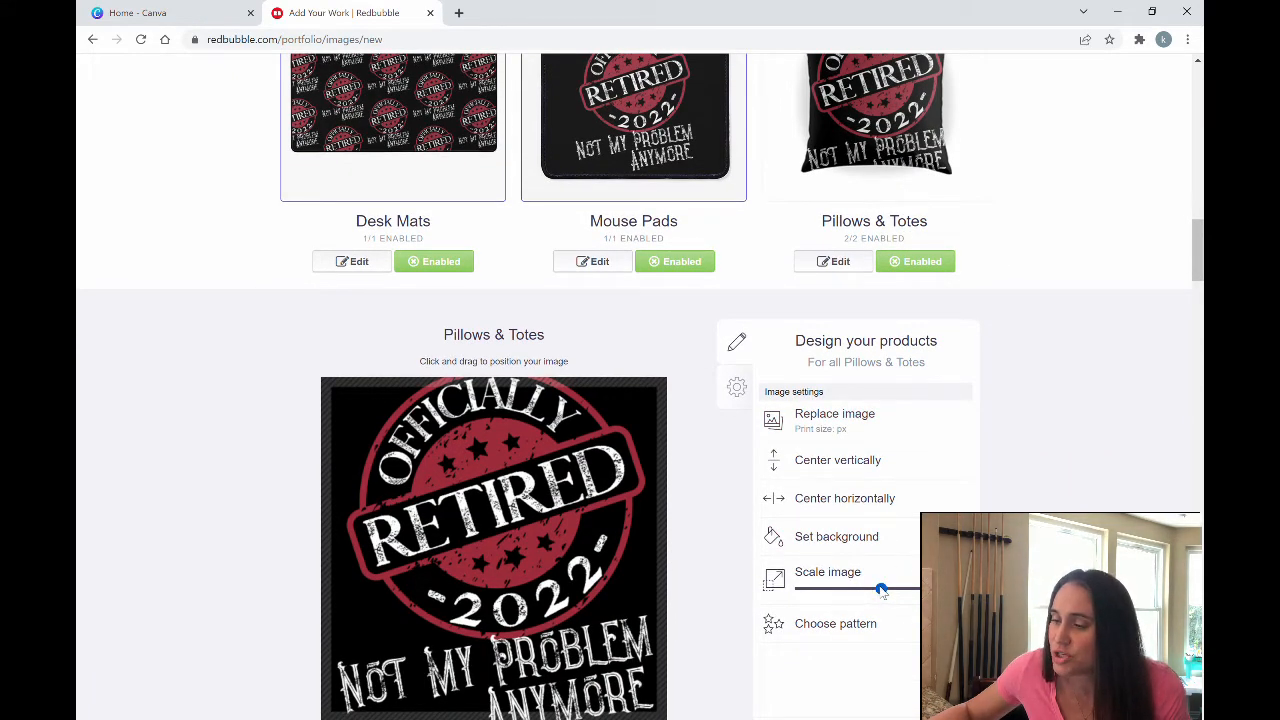
{"action": "left_click_drag", "start_coordinate": [881, 592], "coordinate": [862, 590]}
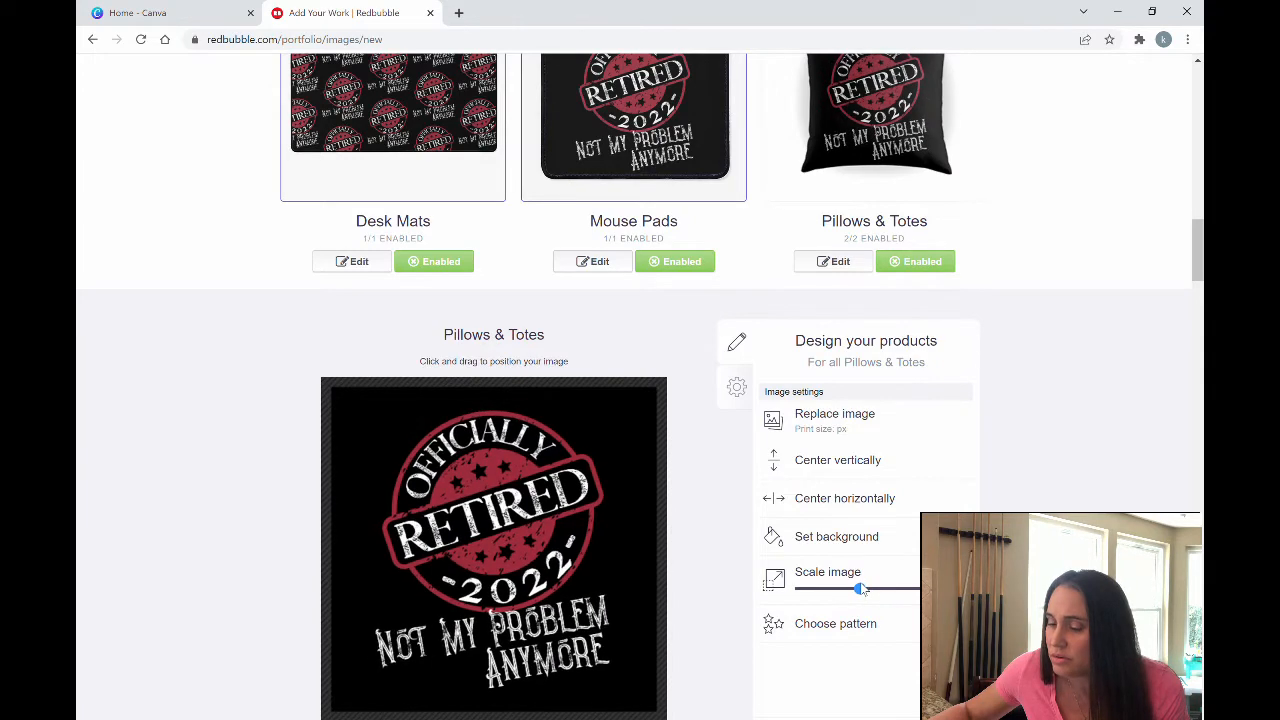
{"action": "left_click", "coordinate": [847, 500]}
{"action": "scroll", "coordinate": [886, 363], "scroll_direction": "up", "scroll_amount": 1}
{"action": "scroll", "coordinate": [880, 352], "scroll_direction": "down", "scroll_amount": 3}
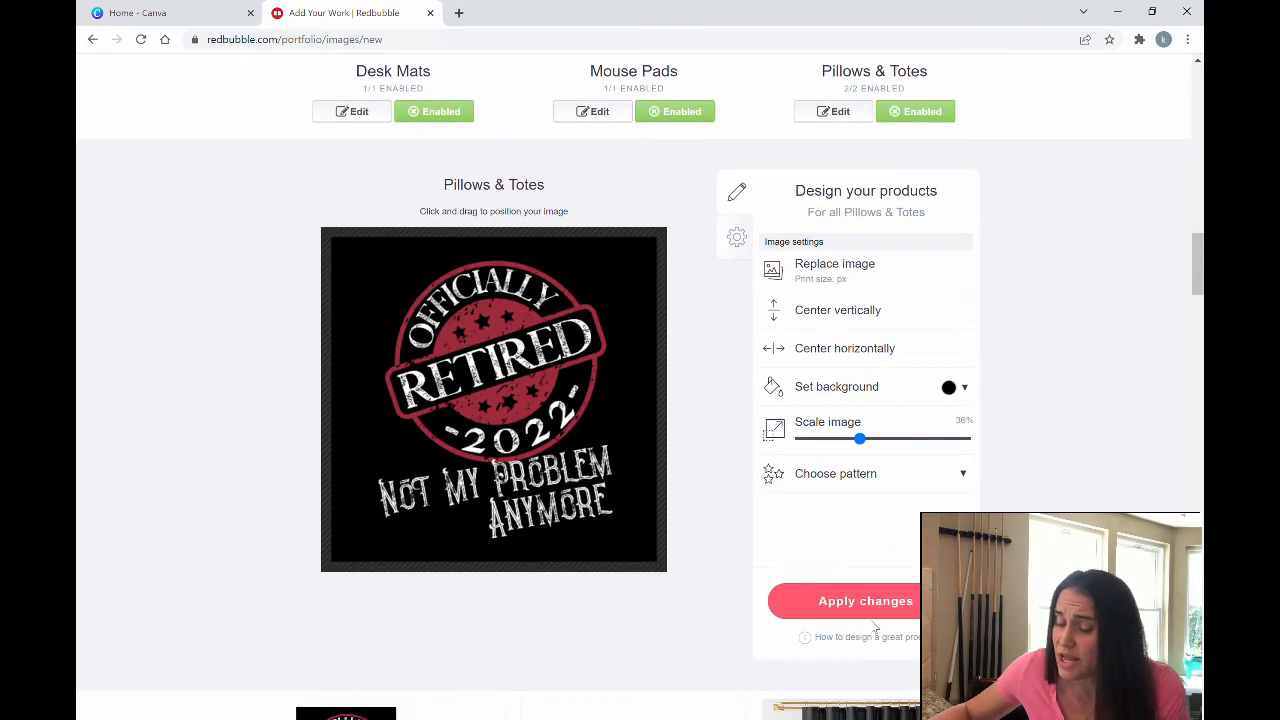
{"action": "left_click", "coordinate": [865, 601]}
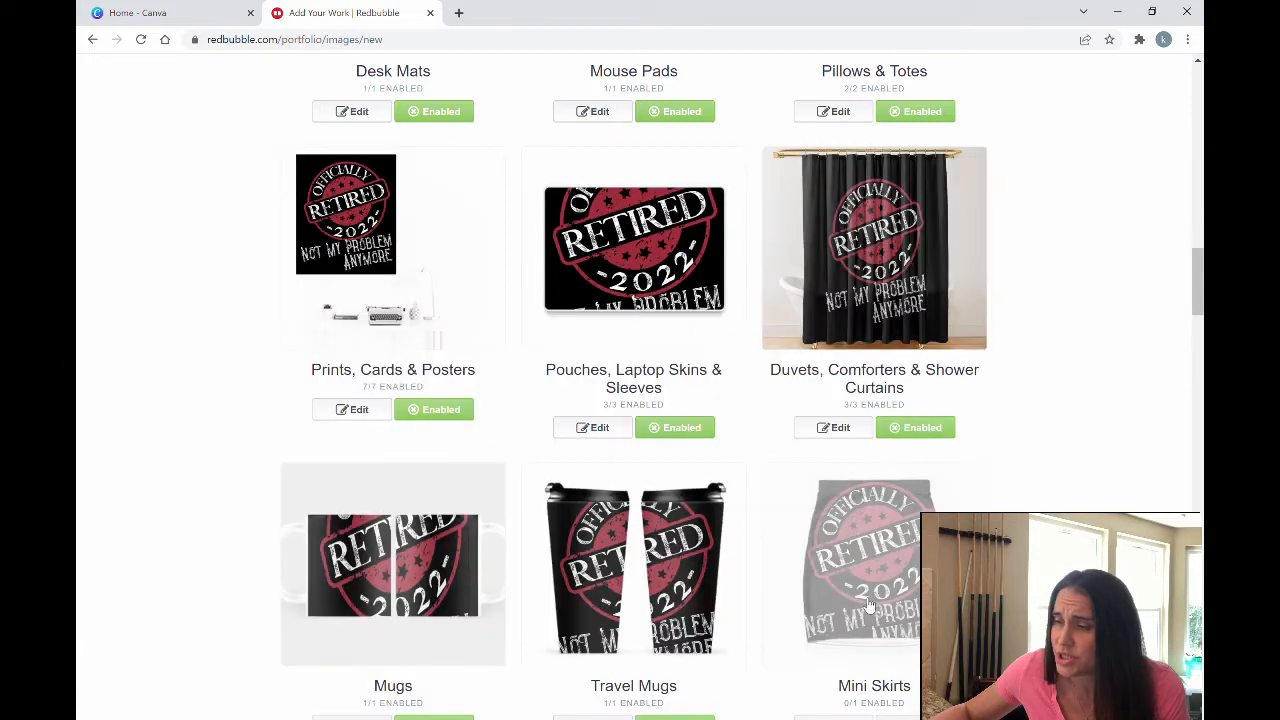
Open the Prints, Cards & Posters settings and review the availability and markup of each print type
{"action": "left_click", "coordinate": [357, 411]}
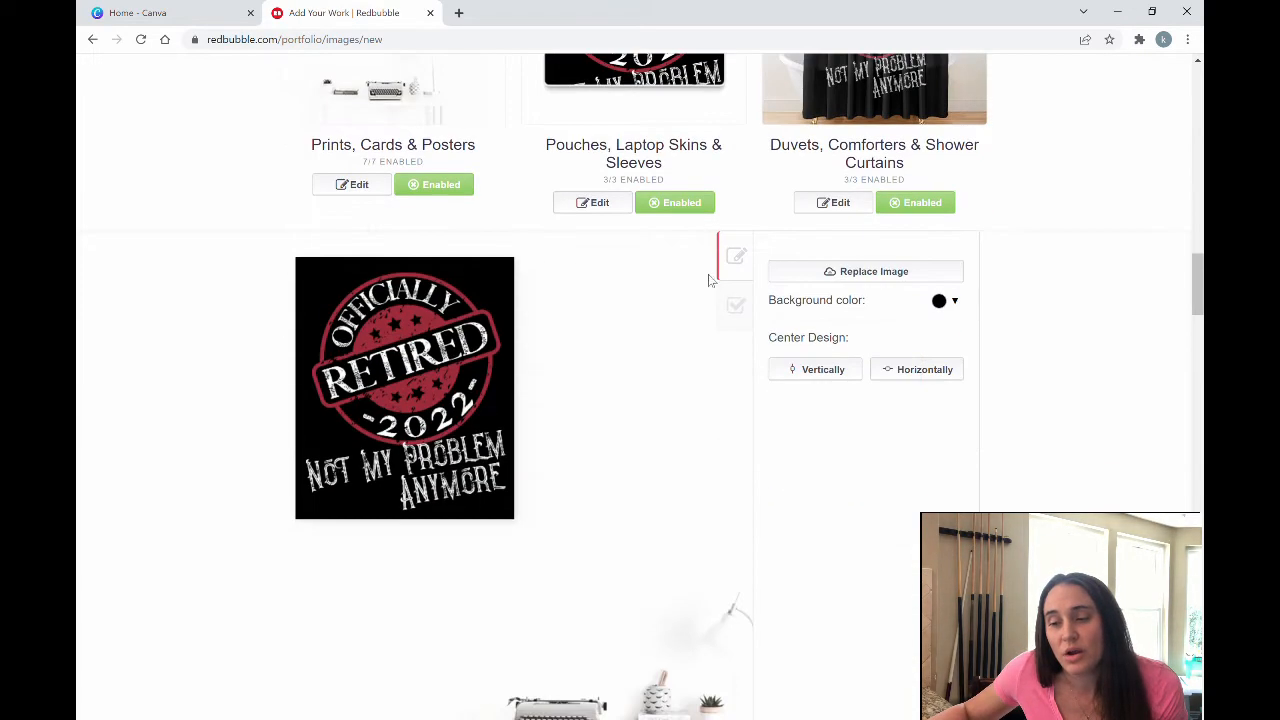
{"action": "left_click", "coordinate": [736, 307]}
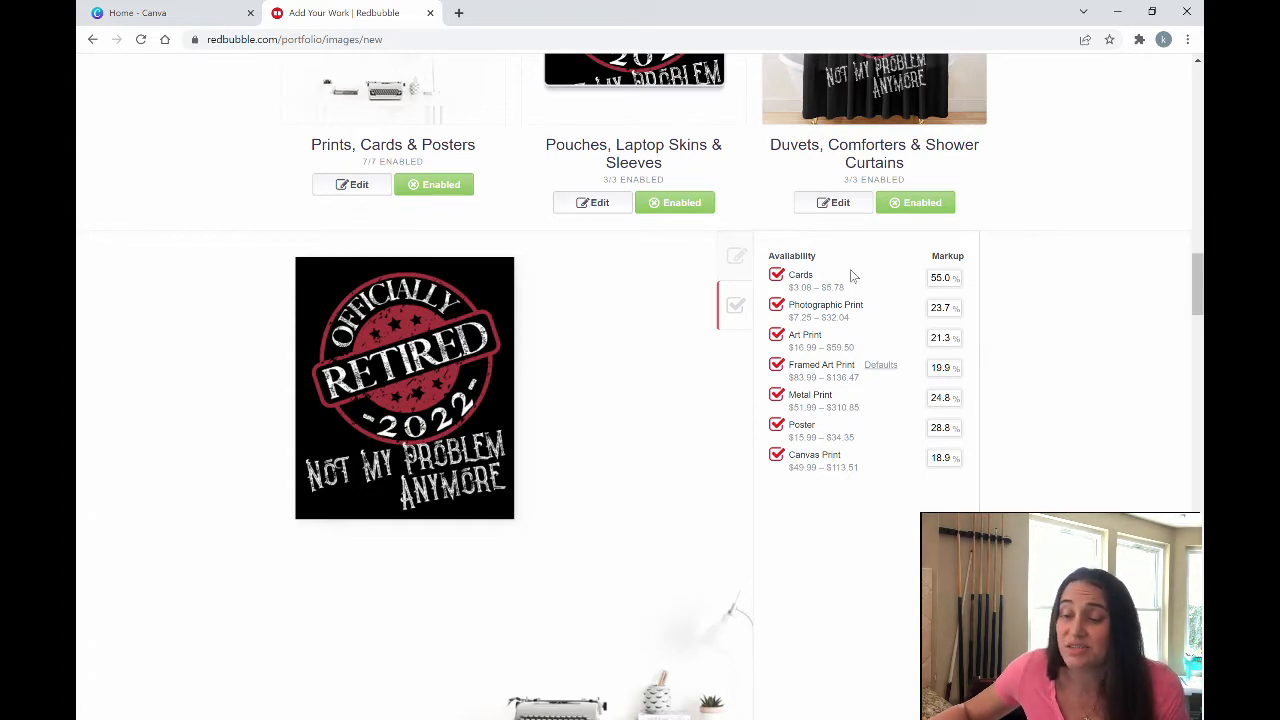
{"action": "scroll", "coordinate": [865, 450], "scroll_direction": "down", "scroll_amount": 2}
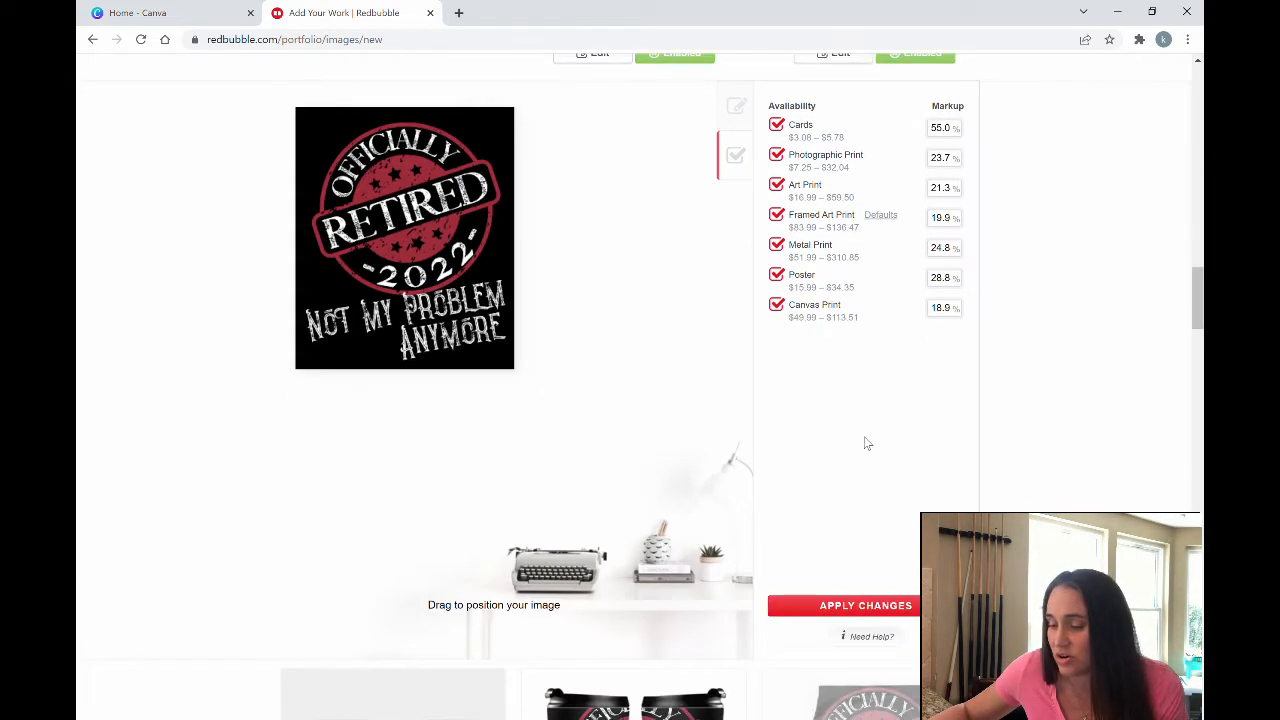
{"action": "scroll", "coordinate": [867, 450], "scroll_direction": "down", "scroll_amount": 1}
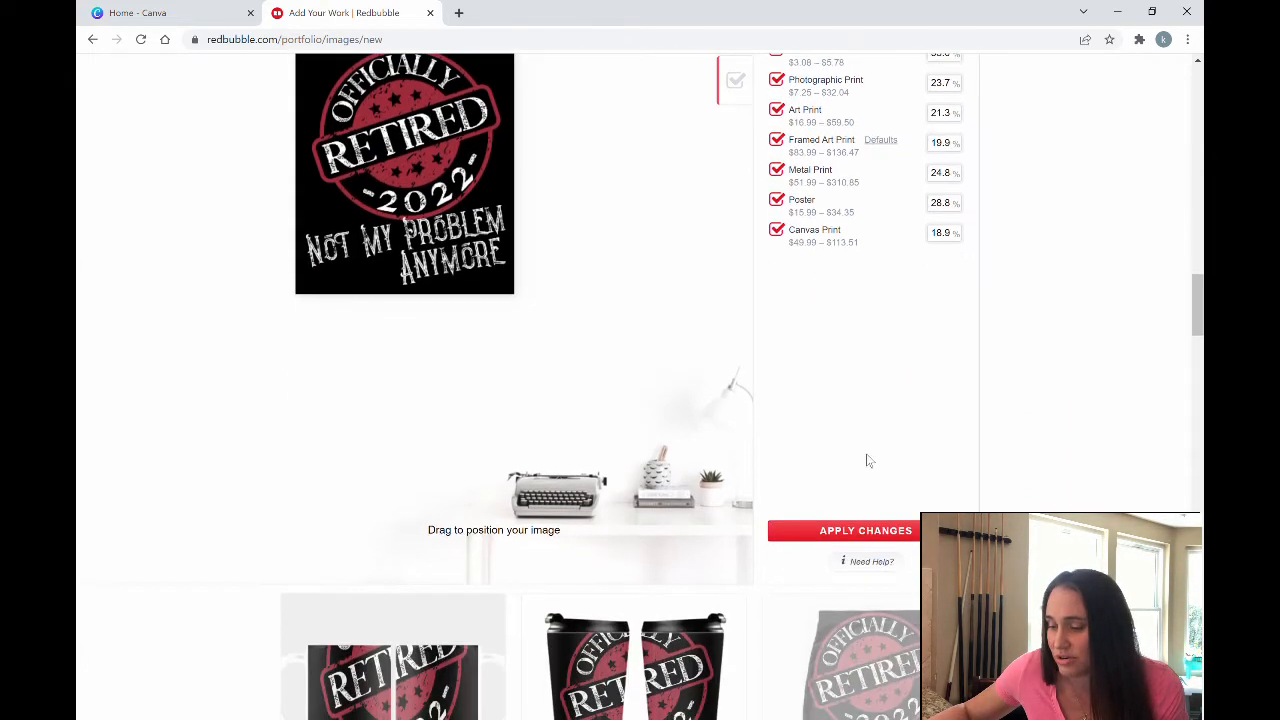
Open the Dimensions & Format help article, review the product dimension requirements for apparel, and close the article
{"action": "left_click", "coordinate": [868, 562]}
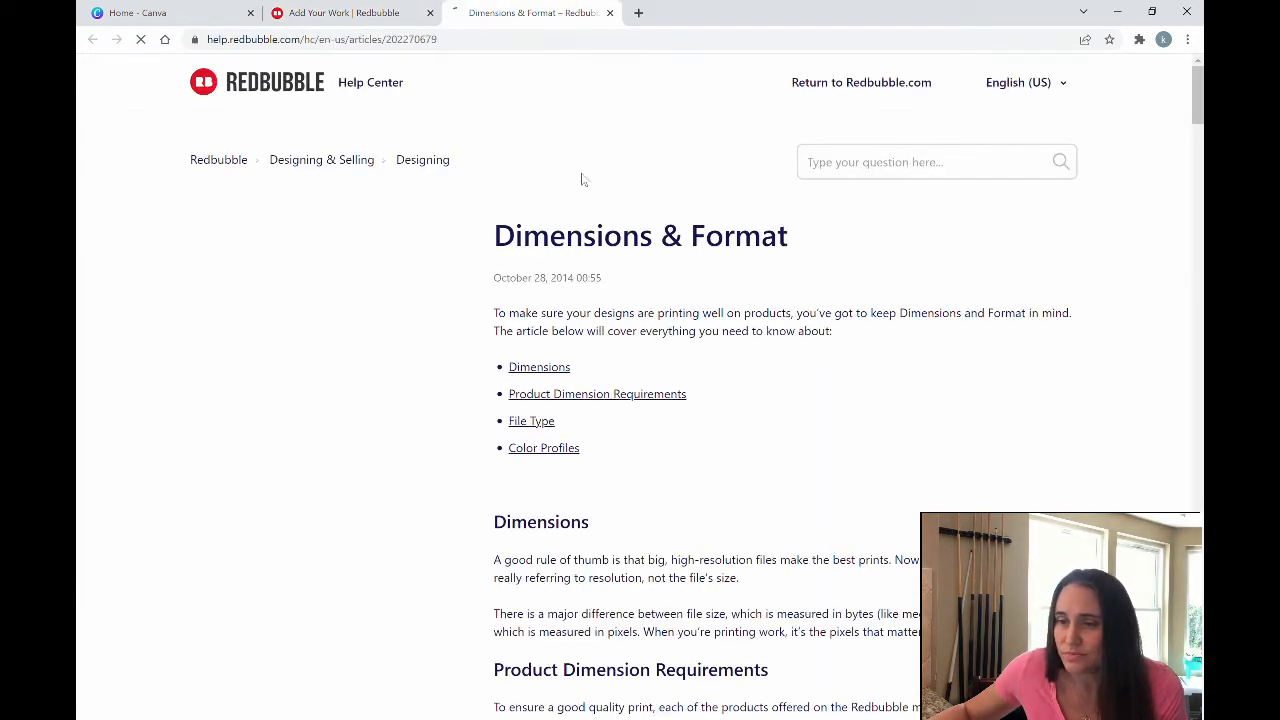
{"action": "scroll", "coordinate": [620, 190], "scroll_direction": "down", "scroll_amount": 2}
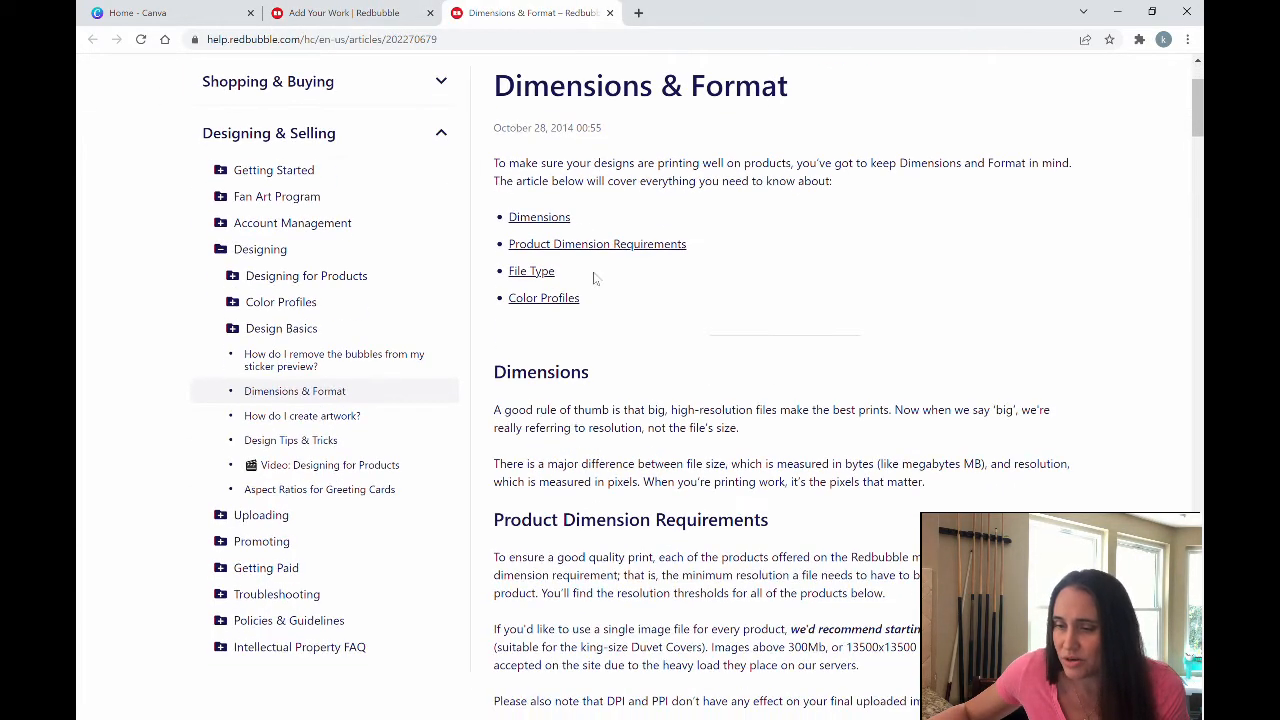
{"action": "left_click", "coordinate": [545, 222]}
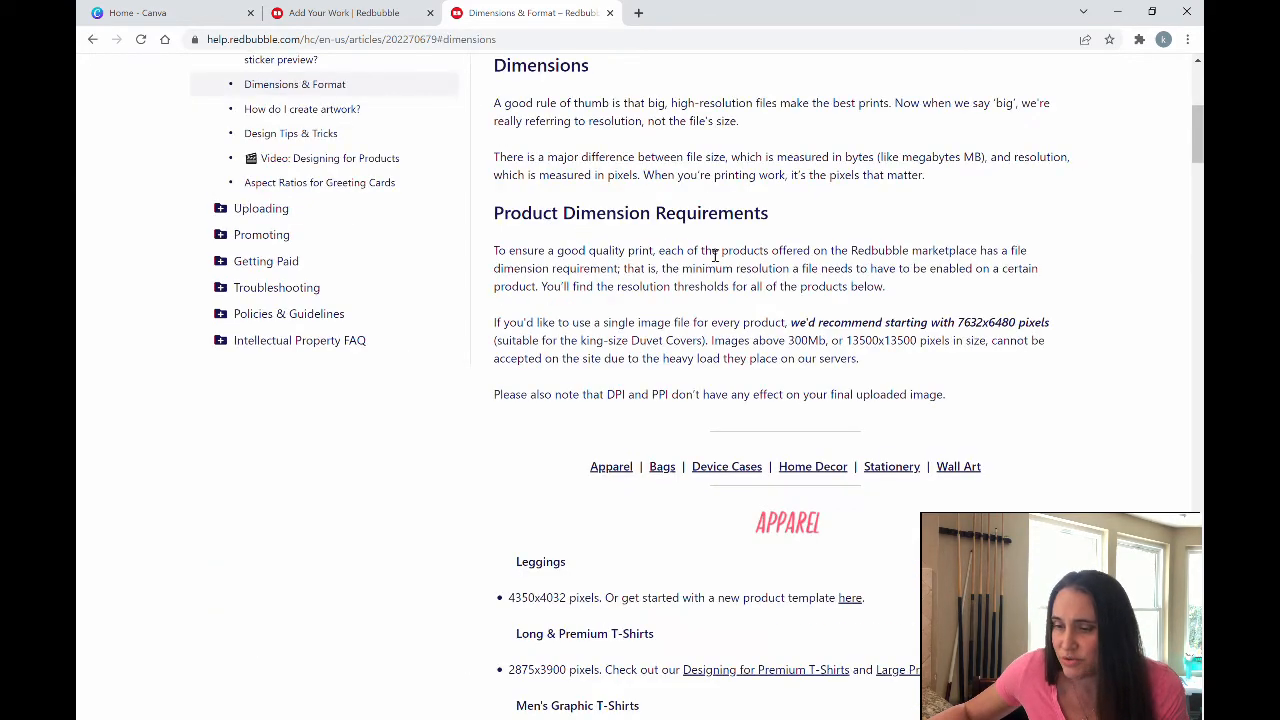
{"action": "scroll", "coordinate": [715, 255], "scroll_direction": "down", "scroll_amount": 2}
{"action": "scroll", "coordinate": [715, 366], "scroll_direction": "down", "scroll_amount": 2}
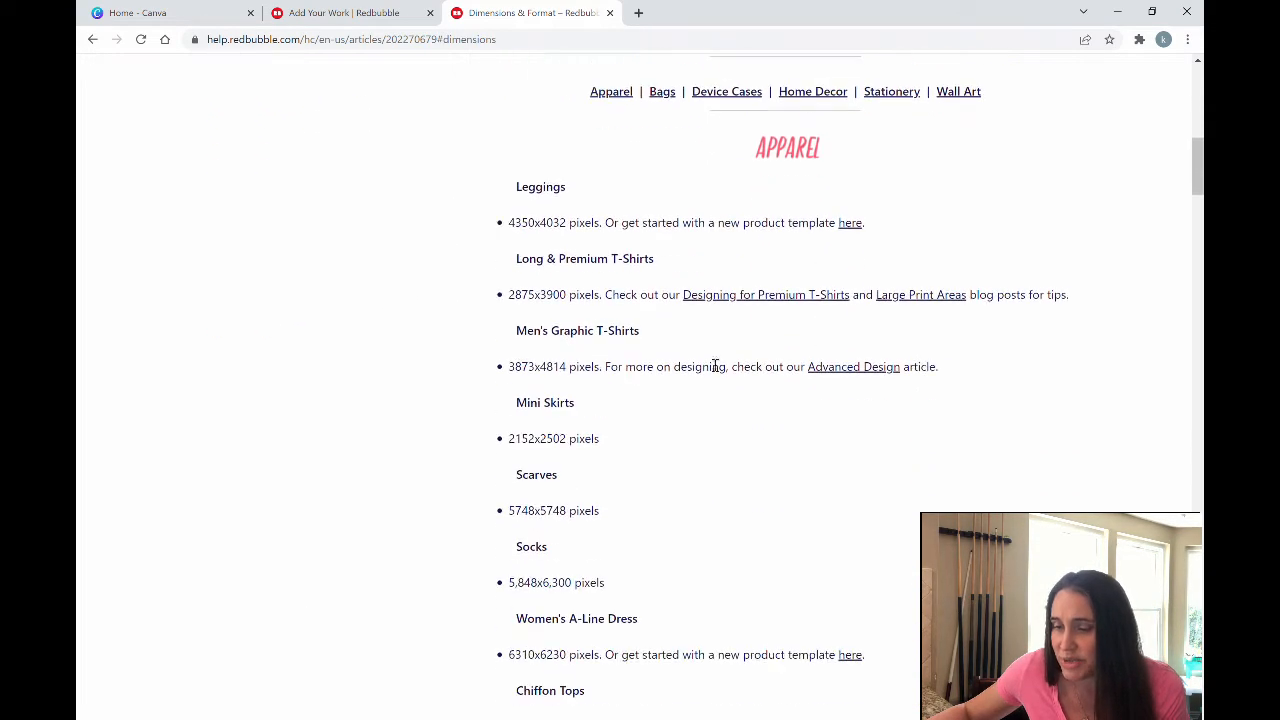
{"action": "scroll", "coordinate": [700, 350], "scroll_direction": "down", "scroll_amount": 4}
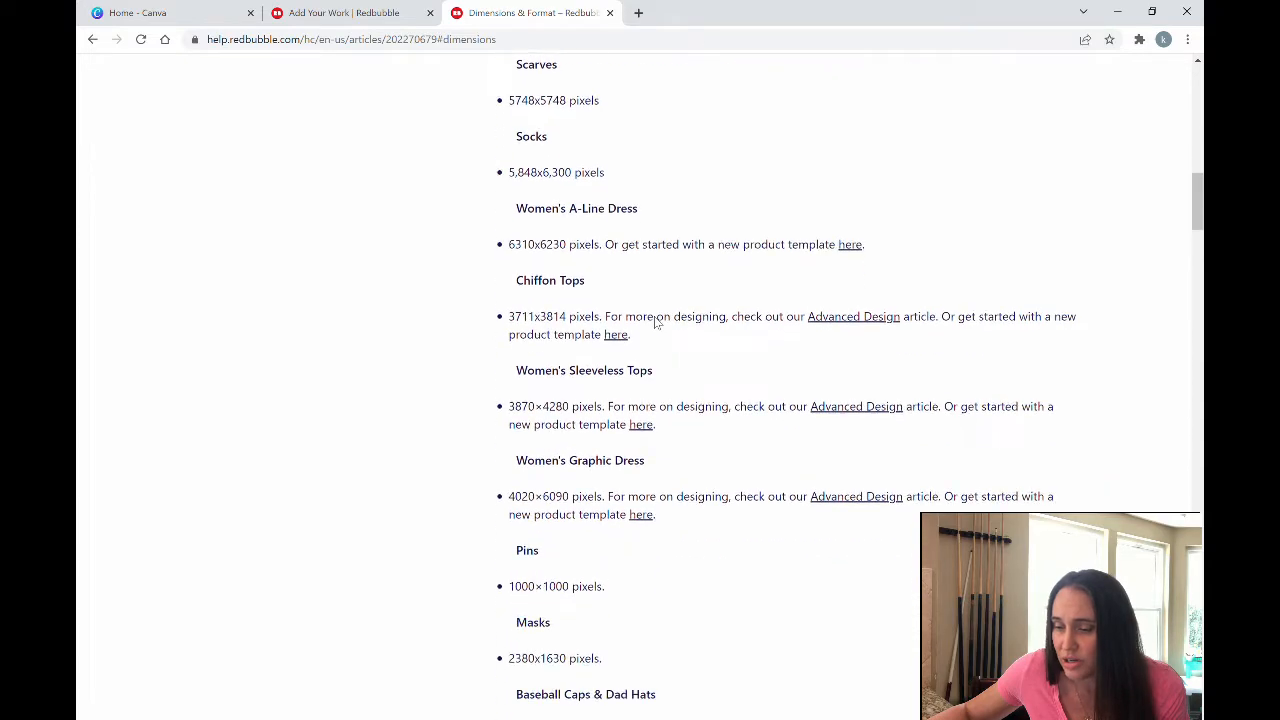
{"action": "scroll", "coordinate": [656, 320], "scroll_direction": "down", "scroll_amount": 3}
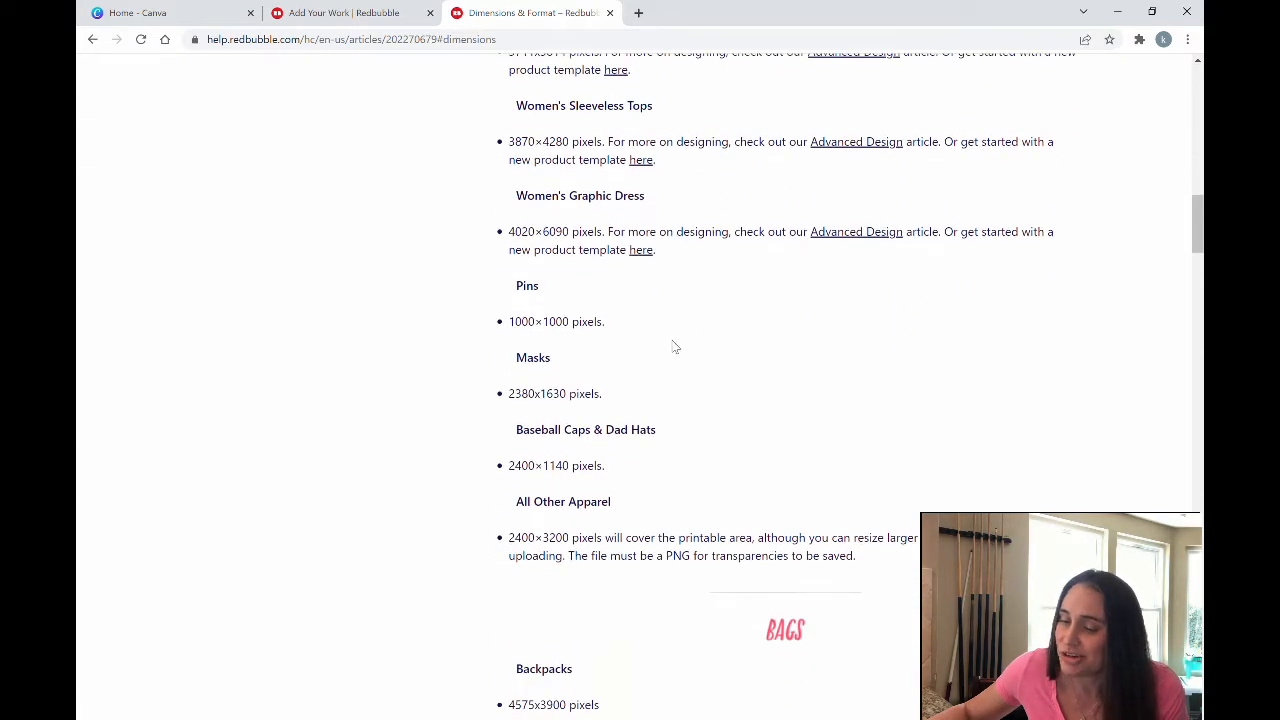
{"action": "scroll", "coordinate": [676, 347], "scroll_direction": "down", "scroll_amount": 1}
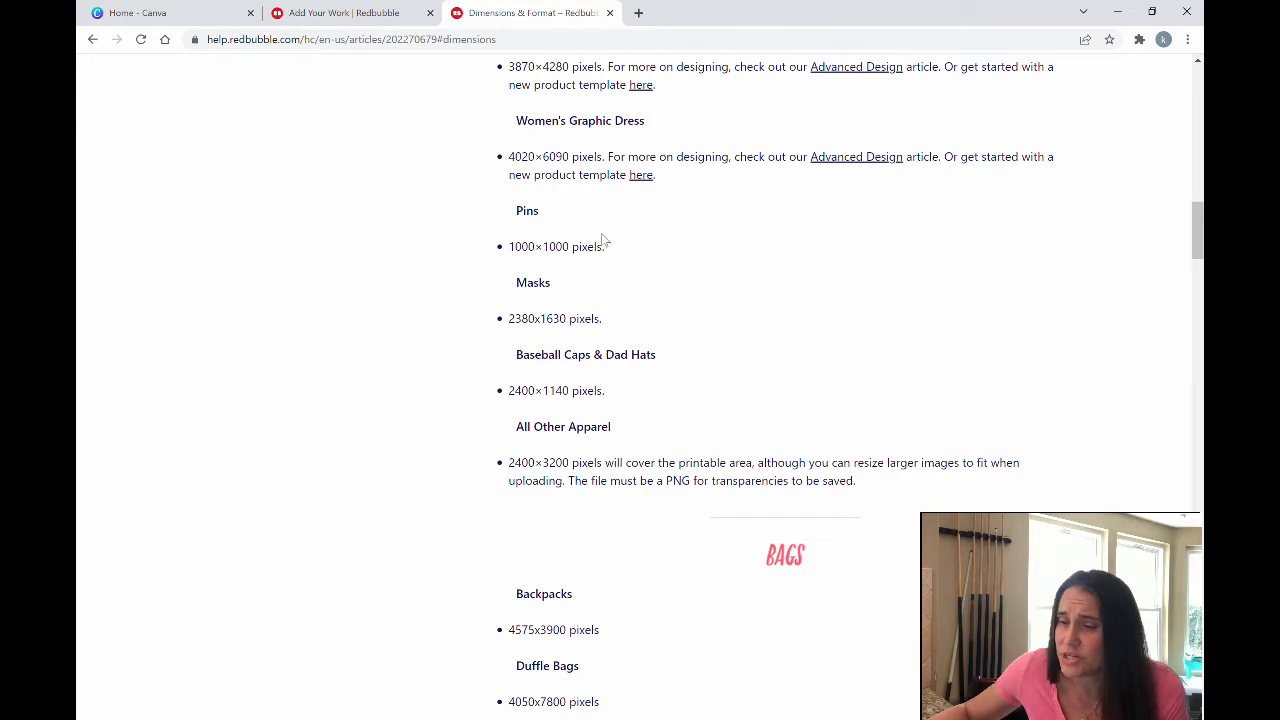
{"action": "scroll", "coordinate": [603, 240], "scroll_direction": "up", "scroll_amount": 15}
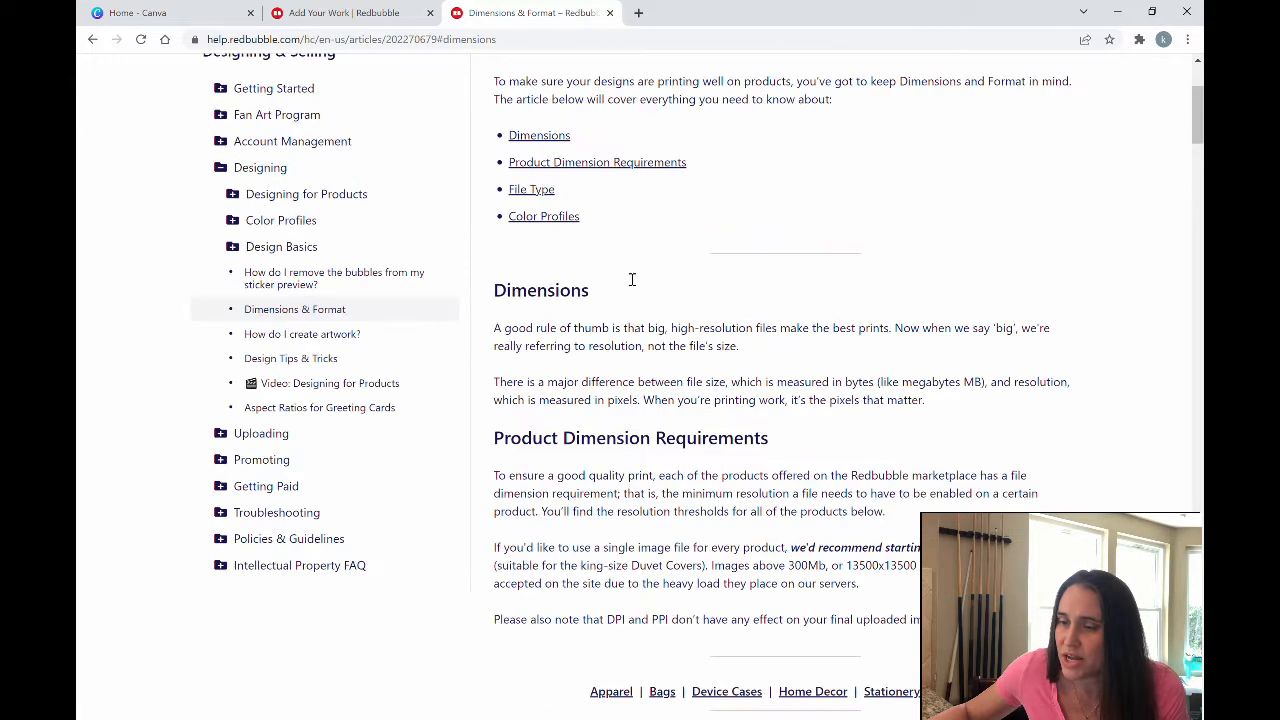
{"action": "scroll", "coordinate": [600, 230], "scroll_direction": "up", "scroll_amount": 3}
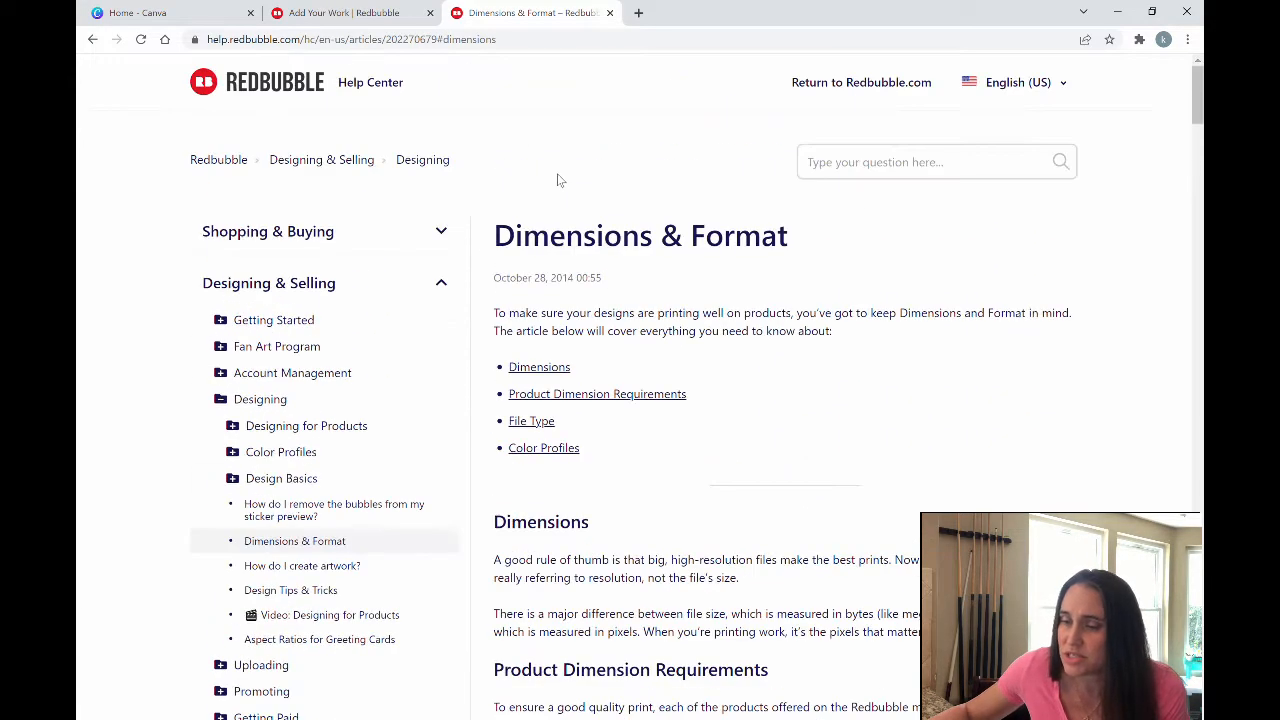
{"action": "left_click", "coordinate": [610, 13]}
{"action": "scroll", "coordinate": [771, 428], "scroll_direction": "up", "scroll_amount": 1}
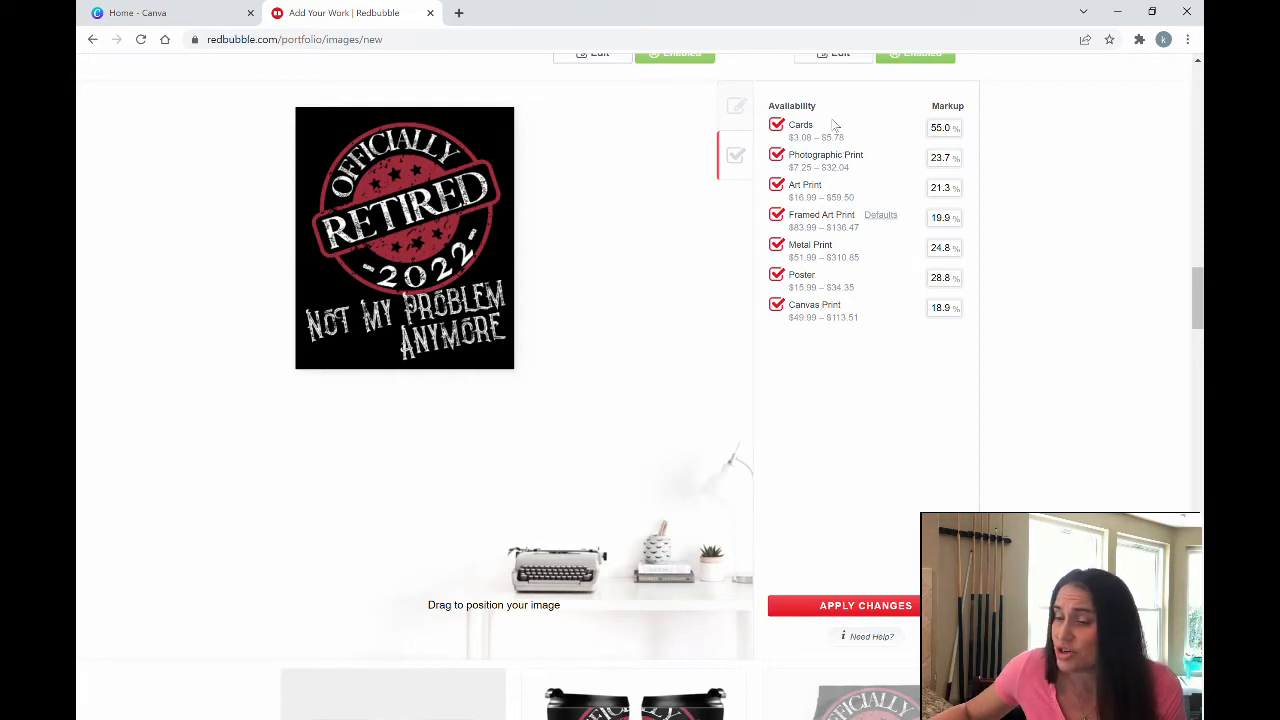
Set the framed print defaults to Flat Frame (30mm wide x 20mm deep) with a Black frame, choose a mat color, and apply them
{"action": "left_click", "coordinate": [881, 217]}
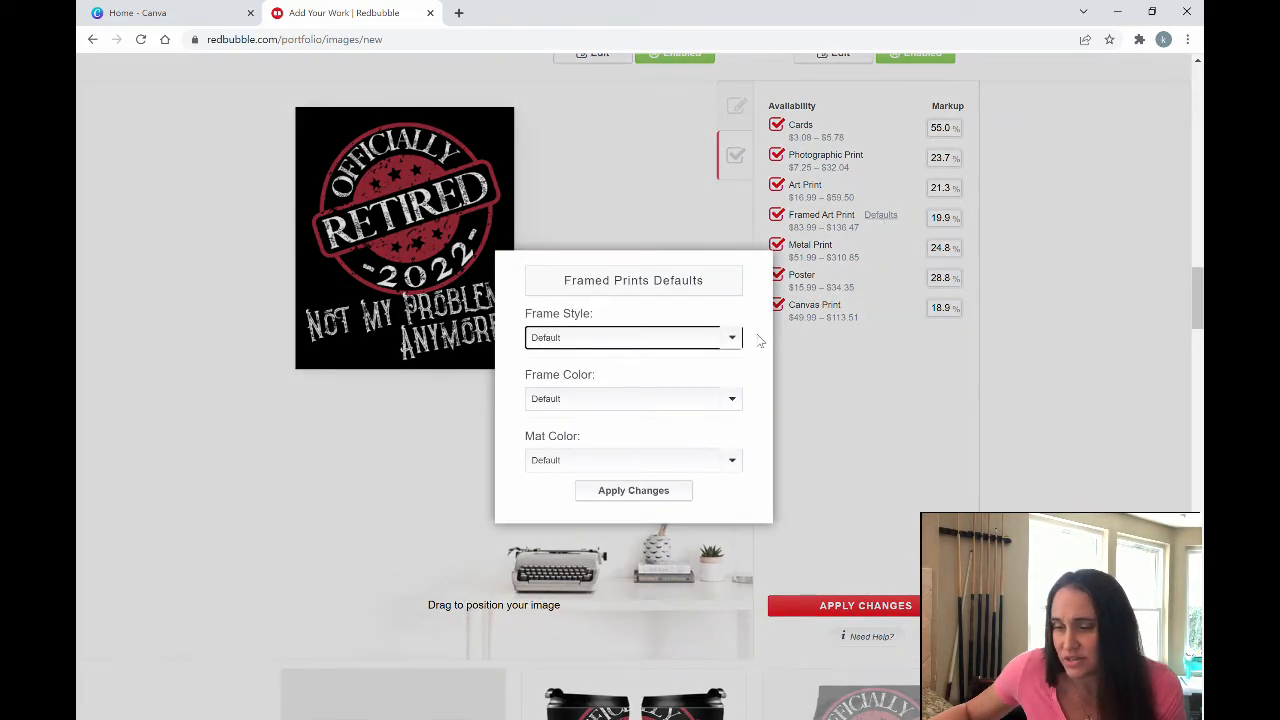
{"action": "left_click", "coordinate": [676, 380]}
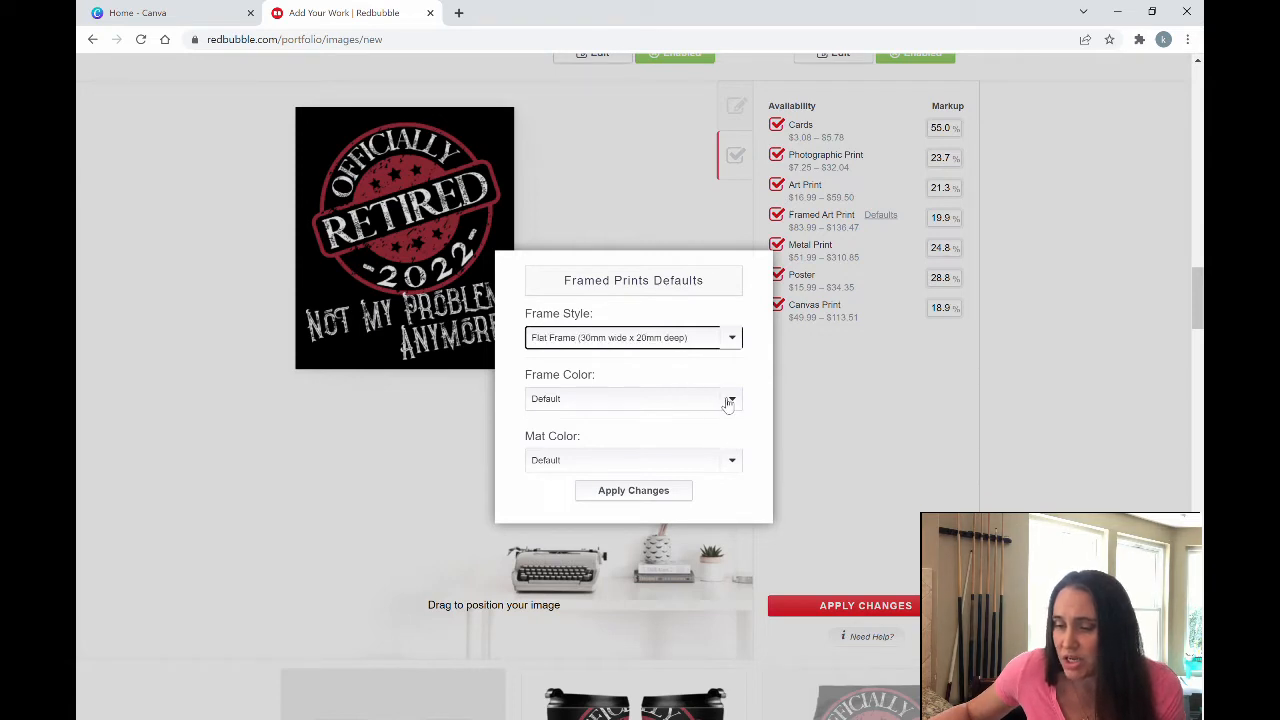
{"action": "left_click", "coordinate": [727, 400]}
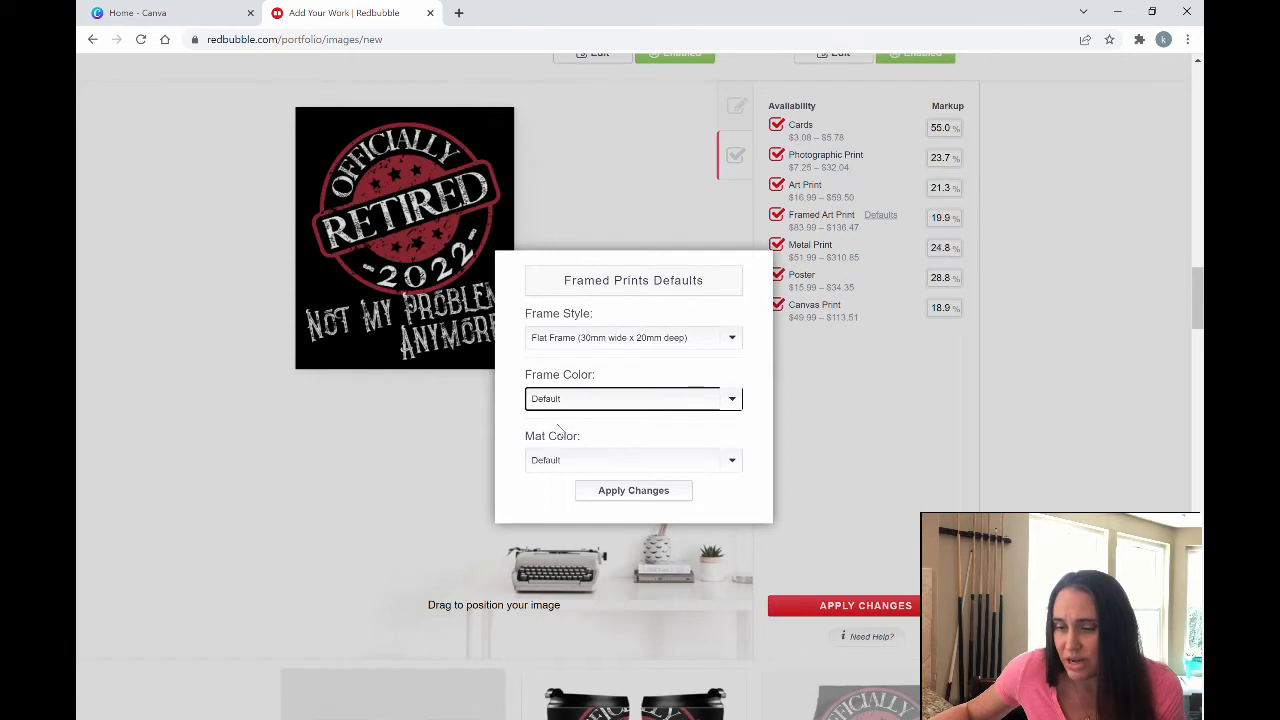
{"action": "left_click", "coordinate": [605, 462]}
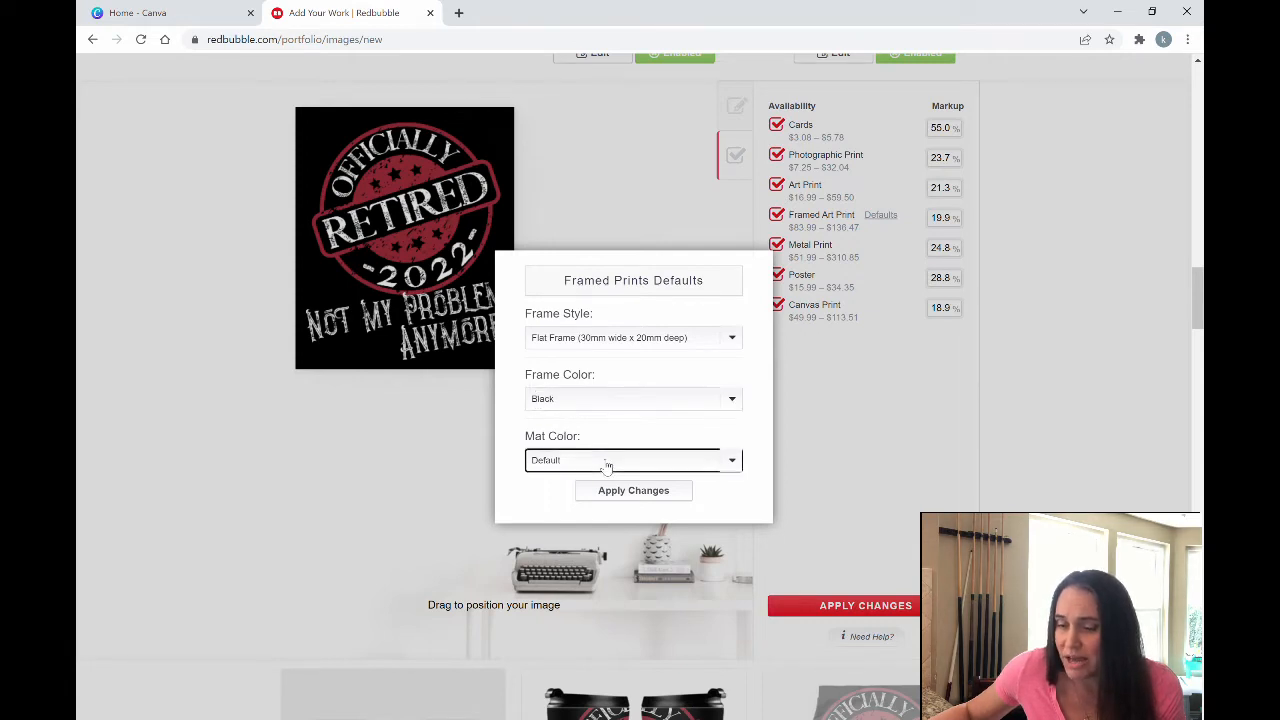
{"action": "left_click", "coordinate": [565, 507]}
{"action": "left_click", "coordinate": [654, 497]}
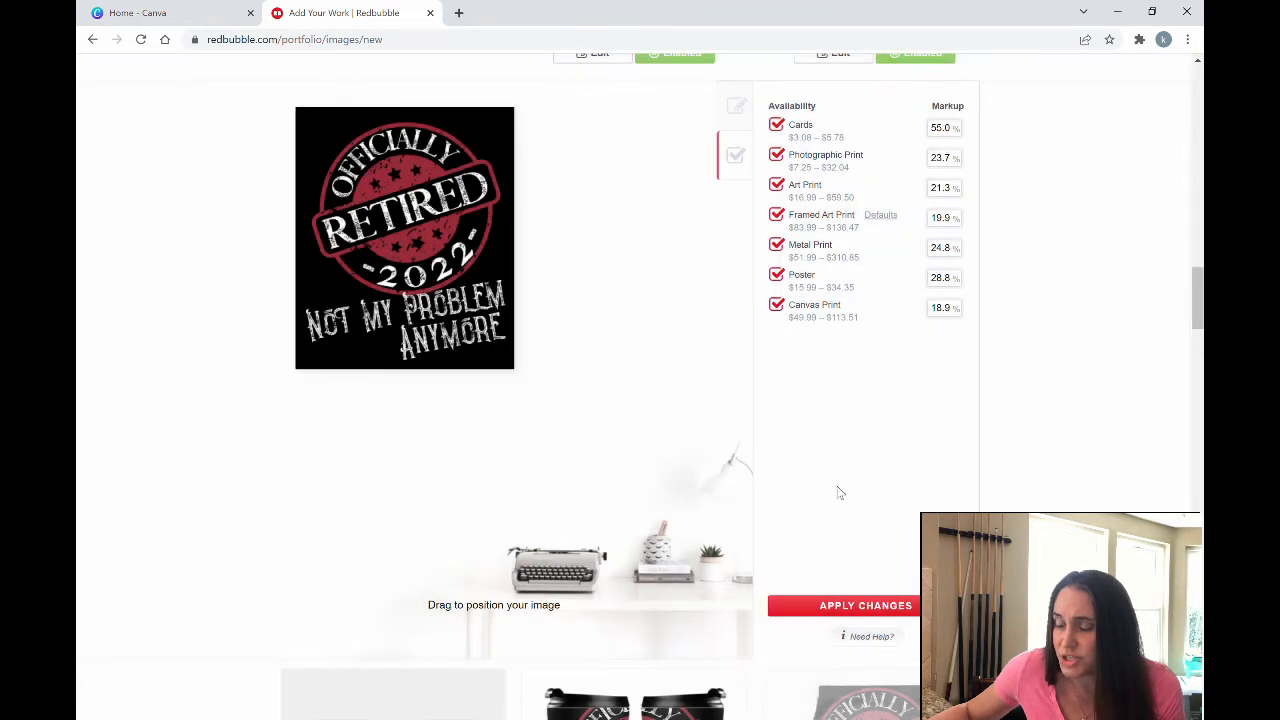
Return to the image settings for Prints, Cards & Posters and apply the product's changes
{"action": "scroll", "coordinate": [840, 492], "scroll_direction": "up", "scroll_amount": 2}
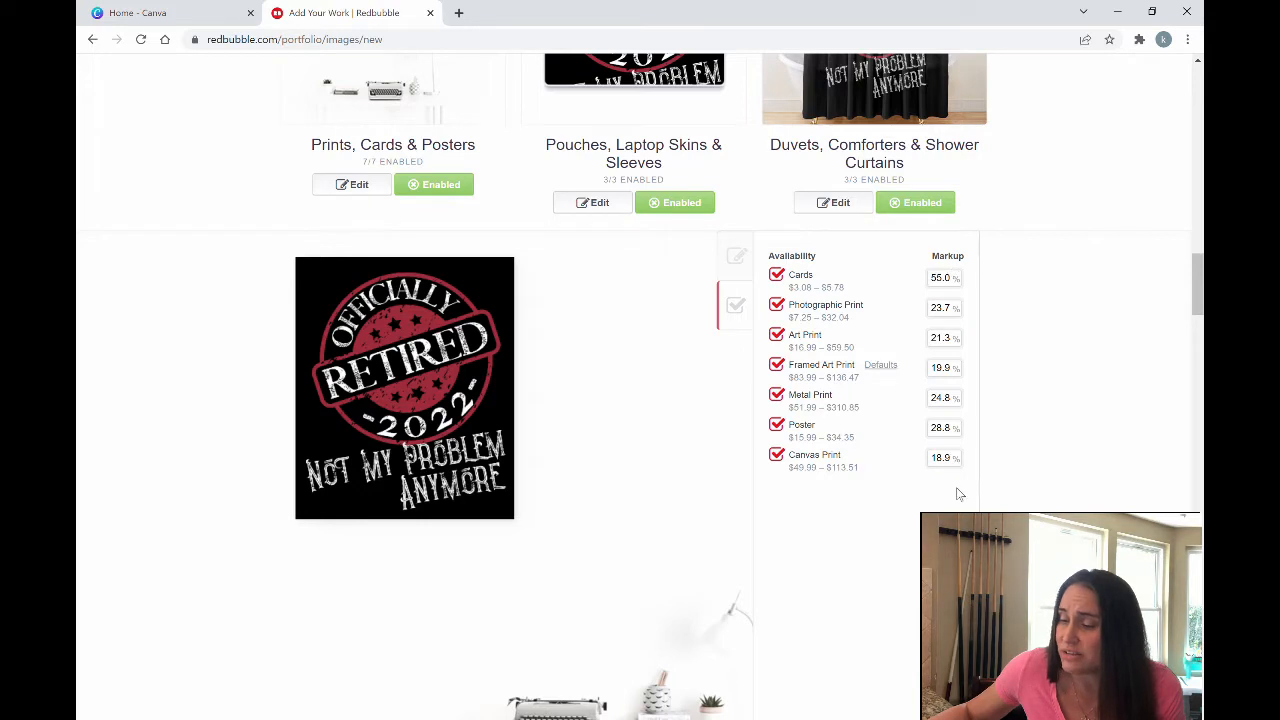
{"action": "left_click", "coordinate": [738, 254]}
{"action": "scroll", "coordinate": [782, 427], "scroll_direction": "down", "scroll_amount": 2}
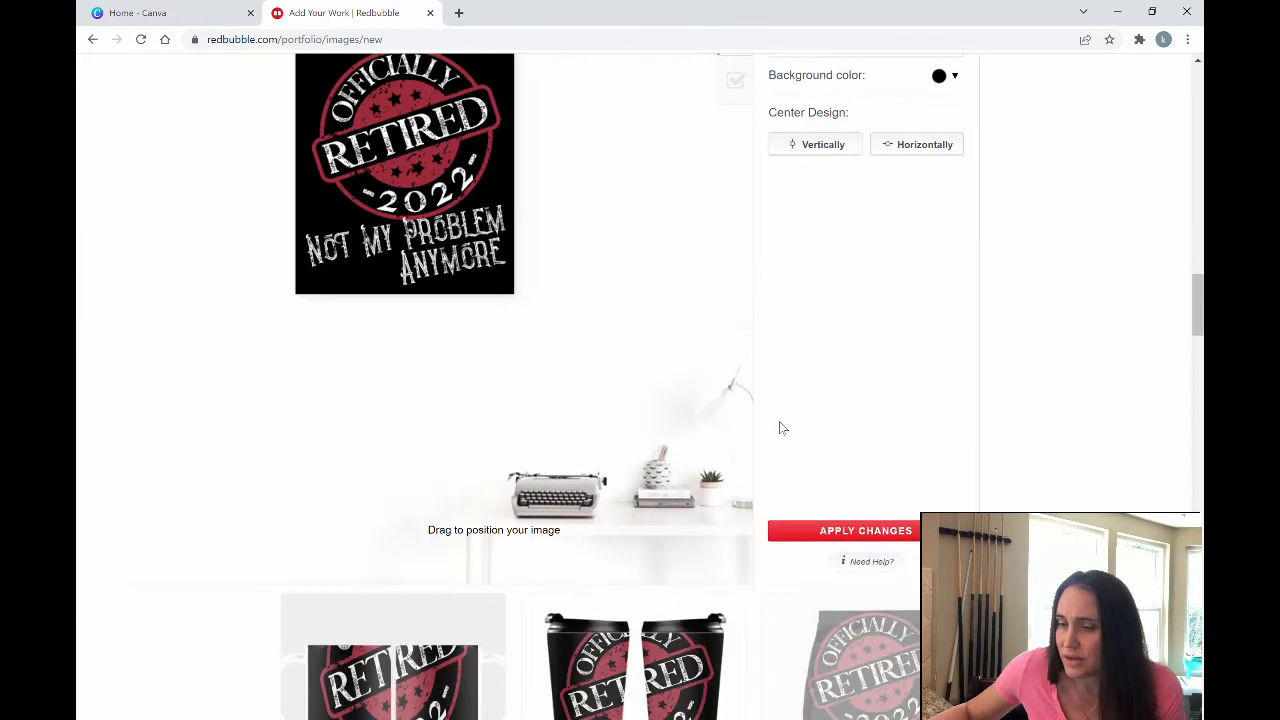
{"action": "left_click", "coordinate": [865, 530]}
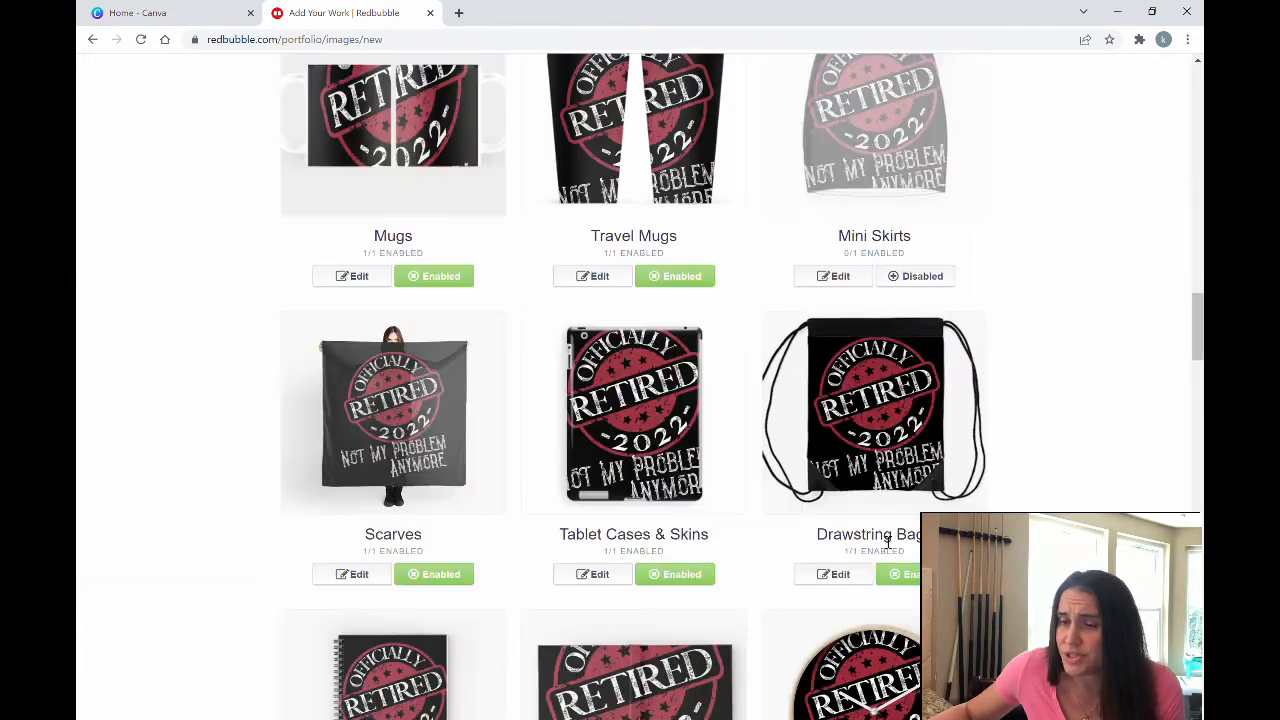
{"action": "scroll", "coordinate": [806, 457], "scroll_direction": "up", "scroll_amount": 4}
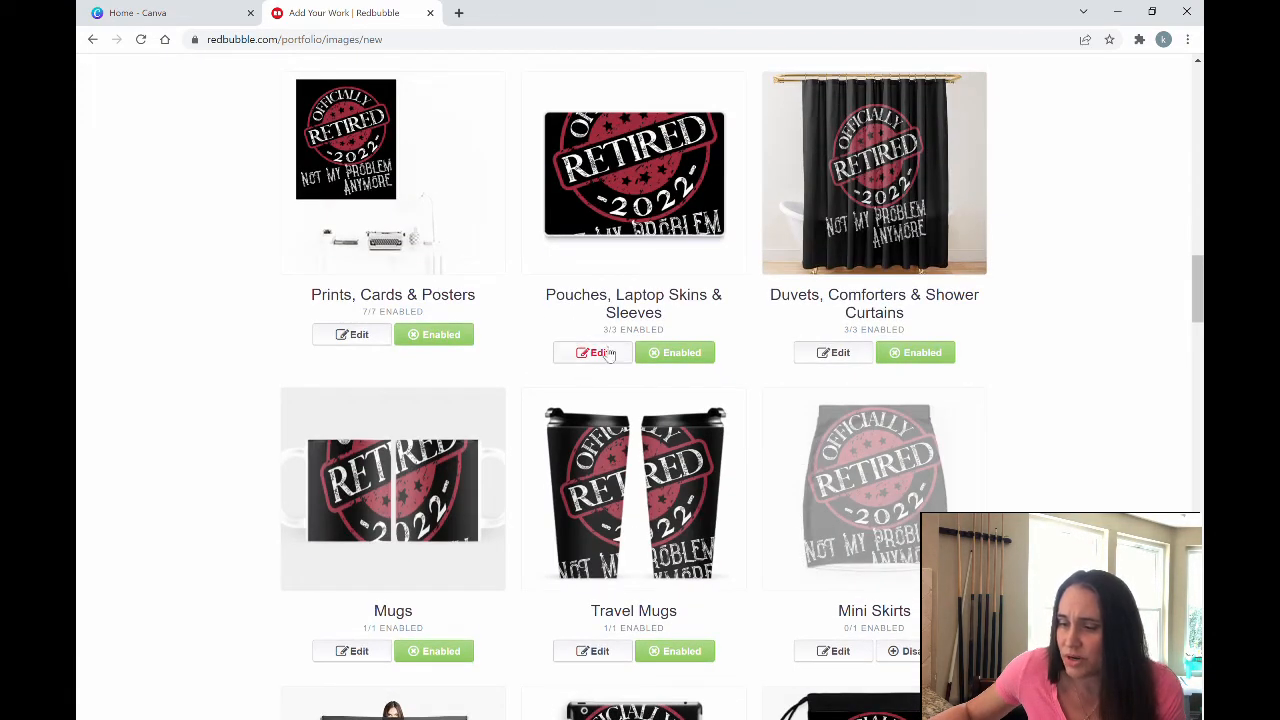
Scale the Pouches, Laptop Skins & Sleeves design to 43%, nudge it slightly lower to centre it, and apply the changes
{"action": "double_click", "coordinate": [608, 353]}
{"action": "left_click", "coordinate": [590, 352]}
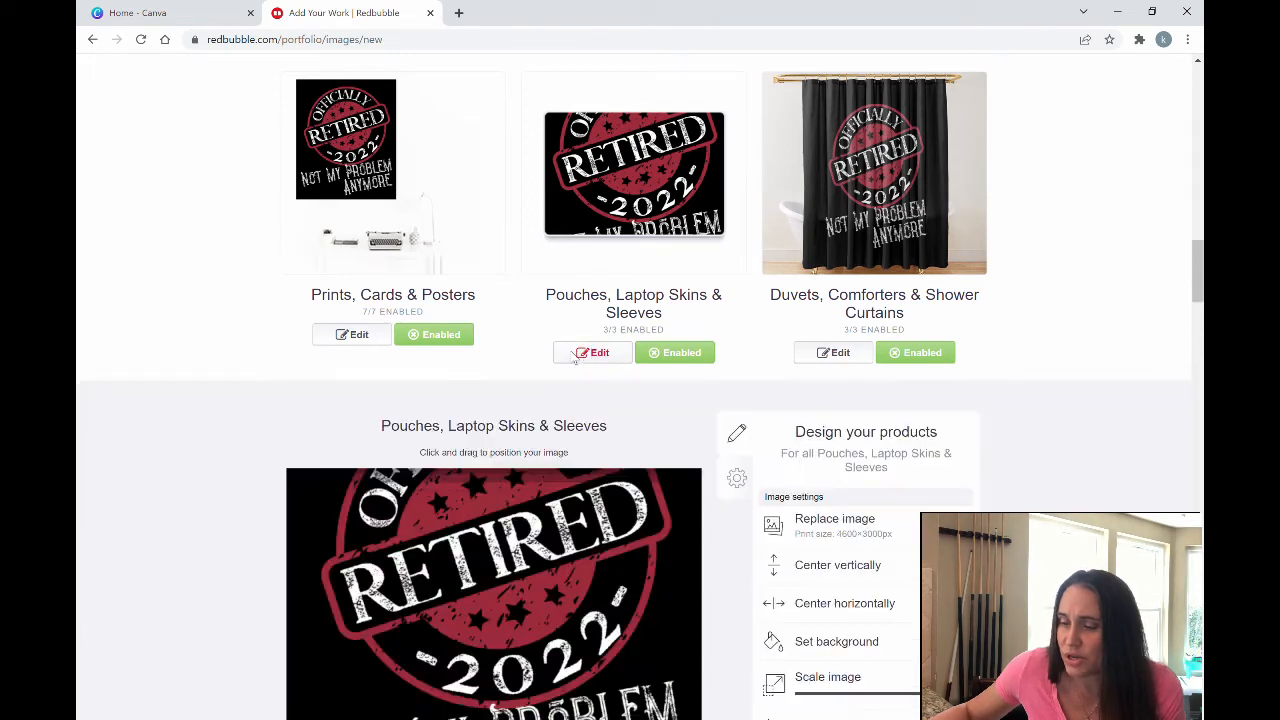
{"action": "scroll", "coordinate": [740, 320], "scroll_direction": "down", "scroll_amount": 2}
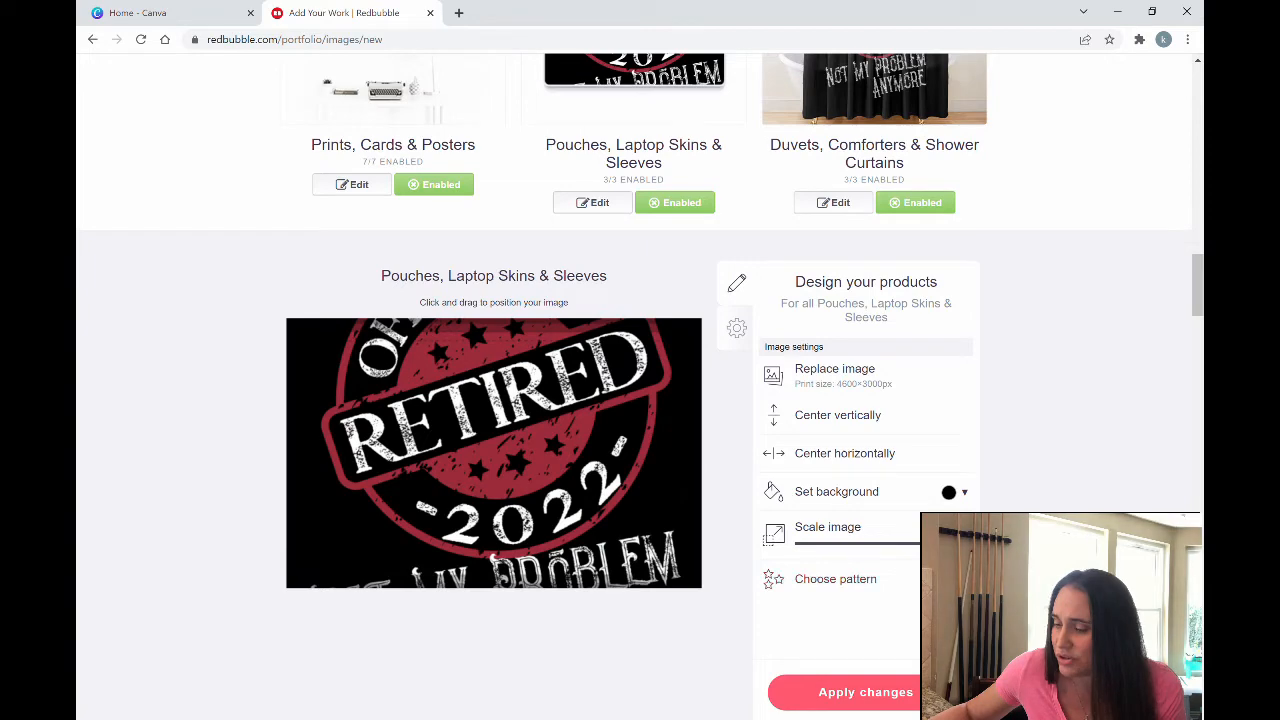
{"action": "left_click_drag", "start_coordinate": [965, 544], "coordinate": [872, 487]}
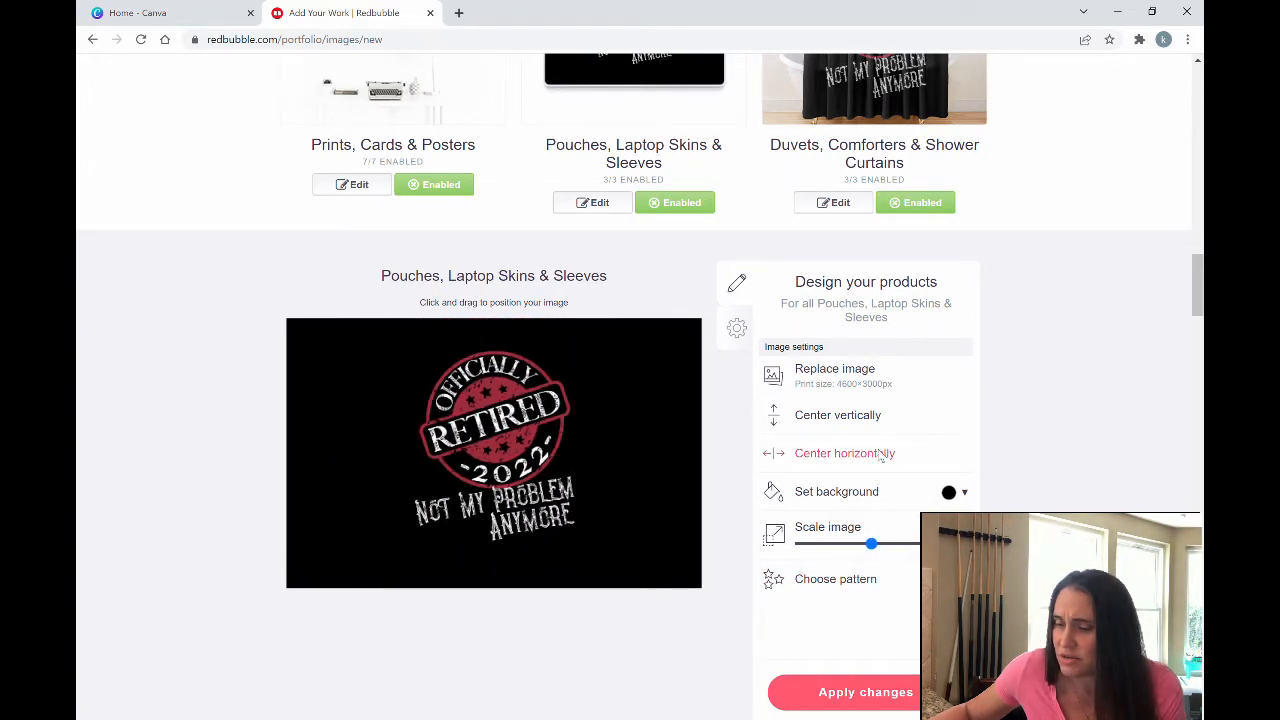
{"action": "scroll", "coordinate": [931, 446], "scroll_direction": "up", "scroll_amount": 3}
{"action": "scroll", "coordinate": [935, 446], "scroll_direction": "down", "scroll_amount": 4}
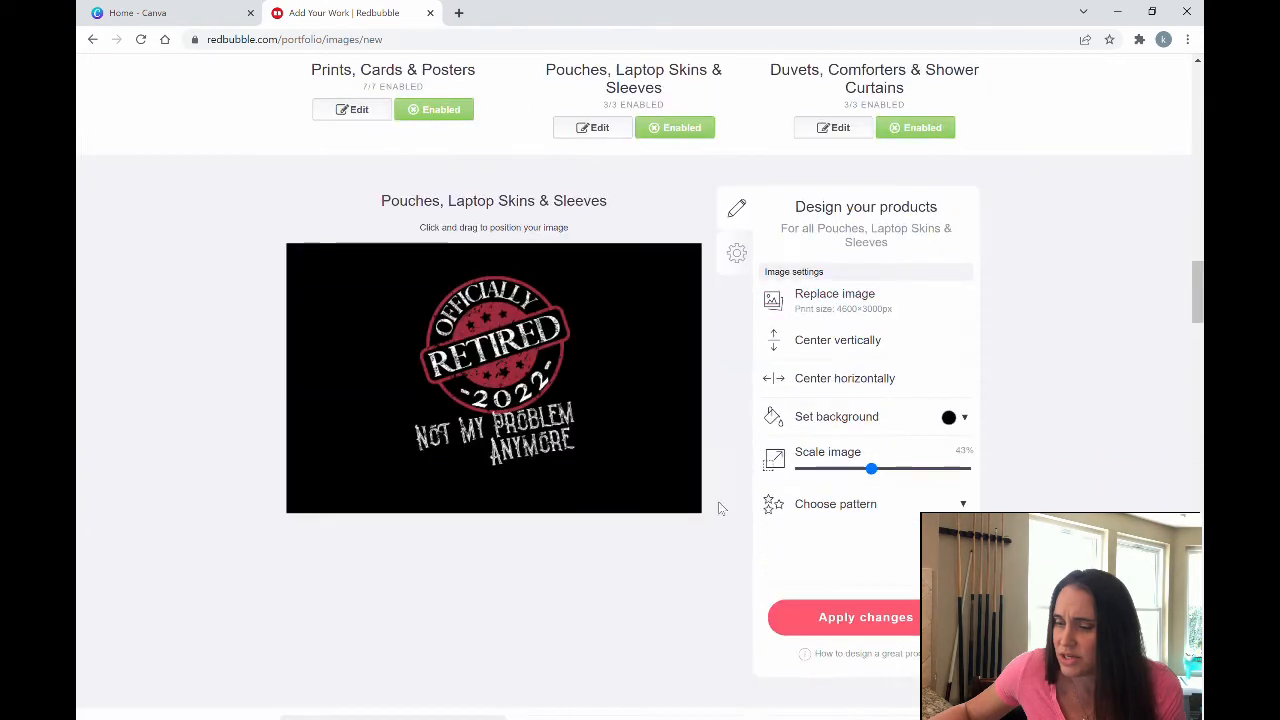
{"action": "left_click_drag", "start_coordinate": [583, 409], "coordinate": [583, 416]}
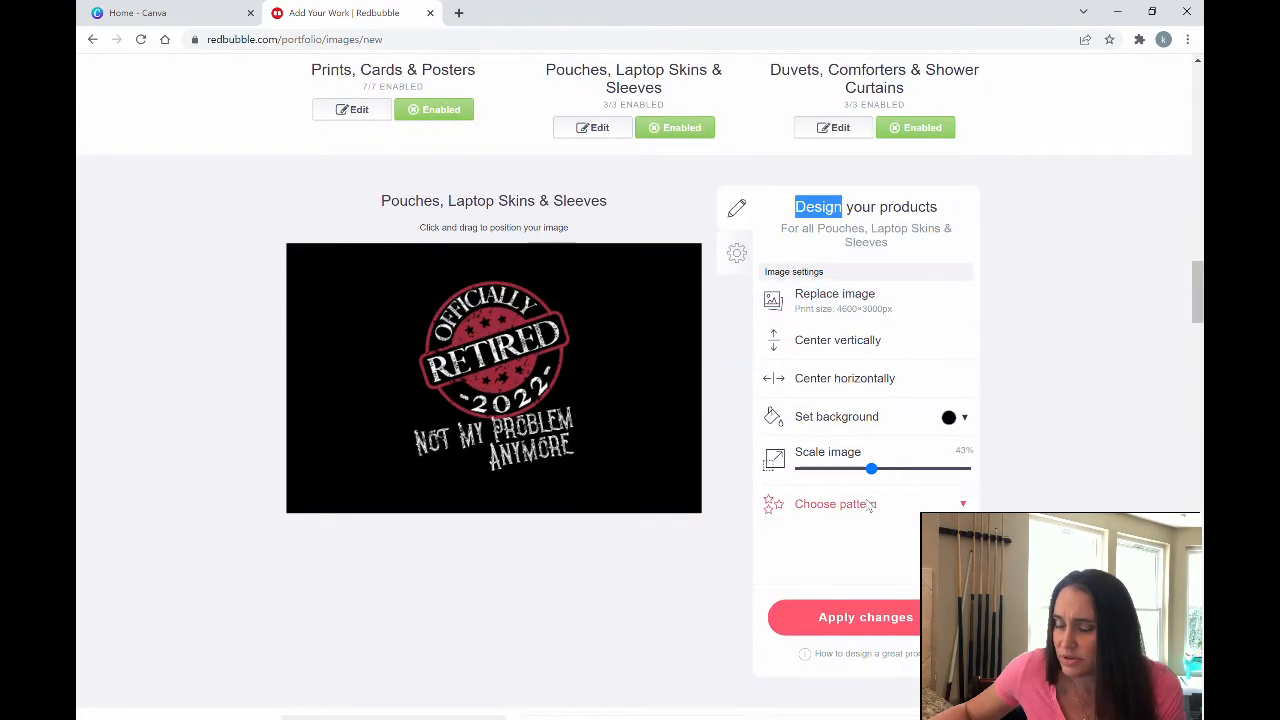
{"action": "left_click", "coordinate": [875, 619]}
Open the Duvets, Comforters & Shower Curtains settings, compare the artwork with the product preview, and apply the changes
{"action": "scroll", "coordinate": [945, 508], "scroll_direction": "up", "scroll_amount": 6}
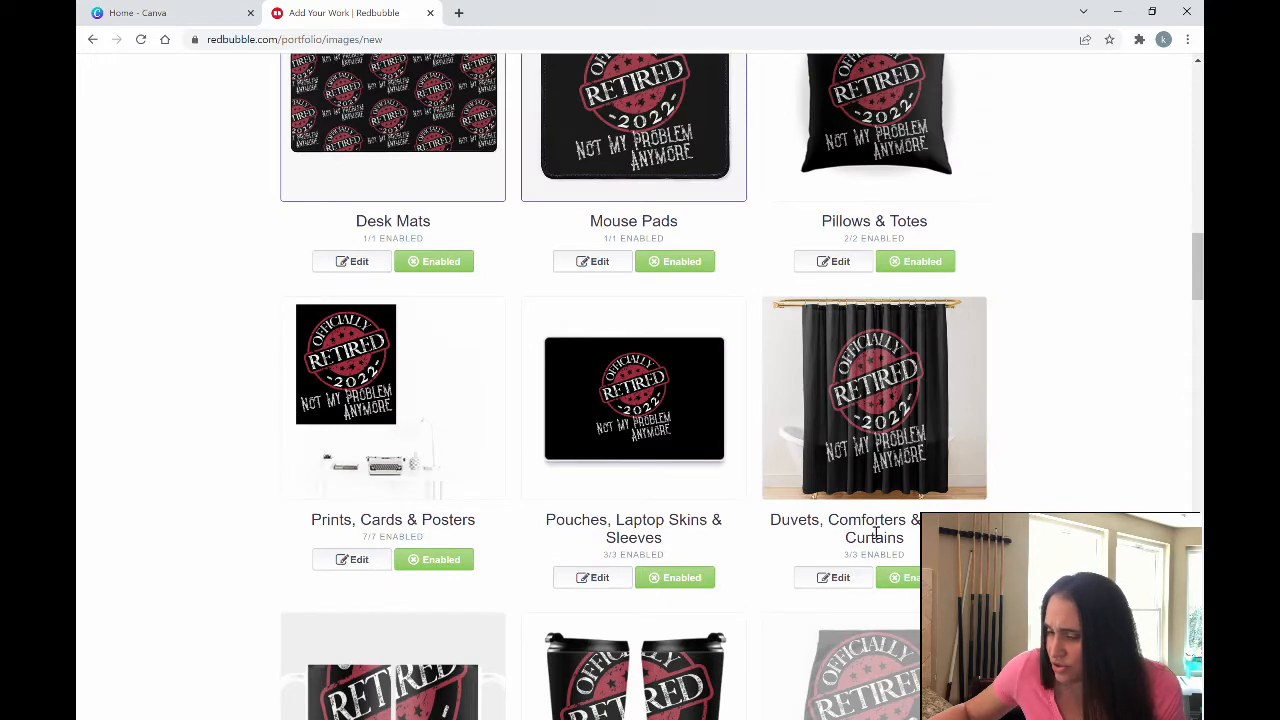
{"action": "left_click", "coordinate": [858, 579]}
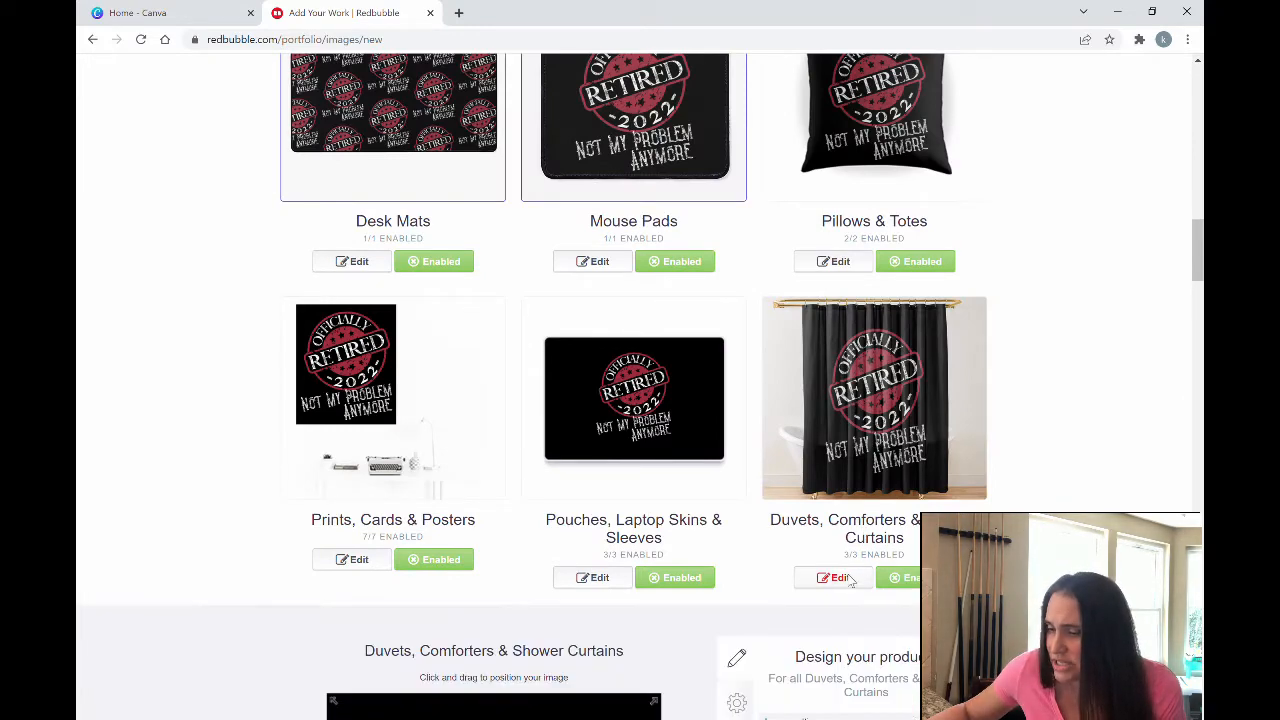
{"action": "scroll", "coordinate": [985, 368], "scroll_direction": "down", "scroll_amount": 3}
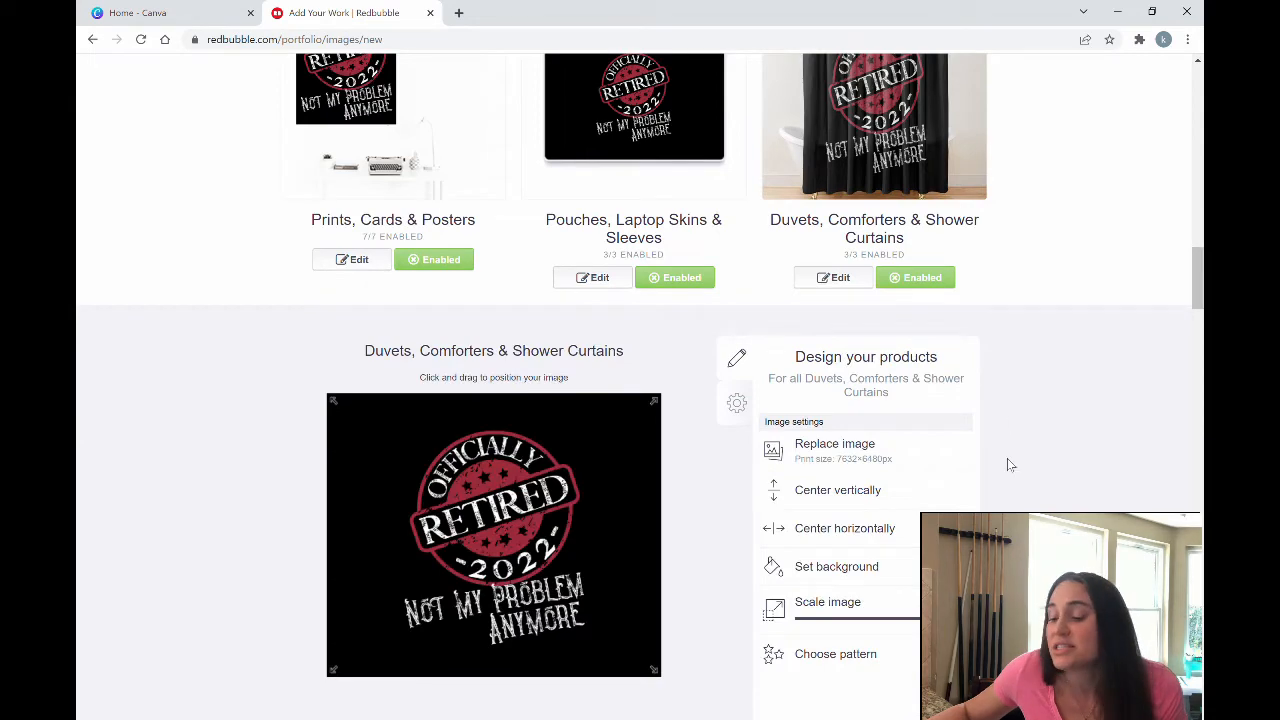
{"action": "scroll", "coordinate": [1006, 463], "scroll_direction": "down", "scroll_amount": 1}
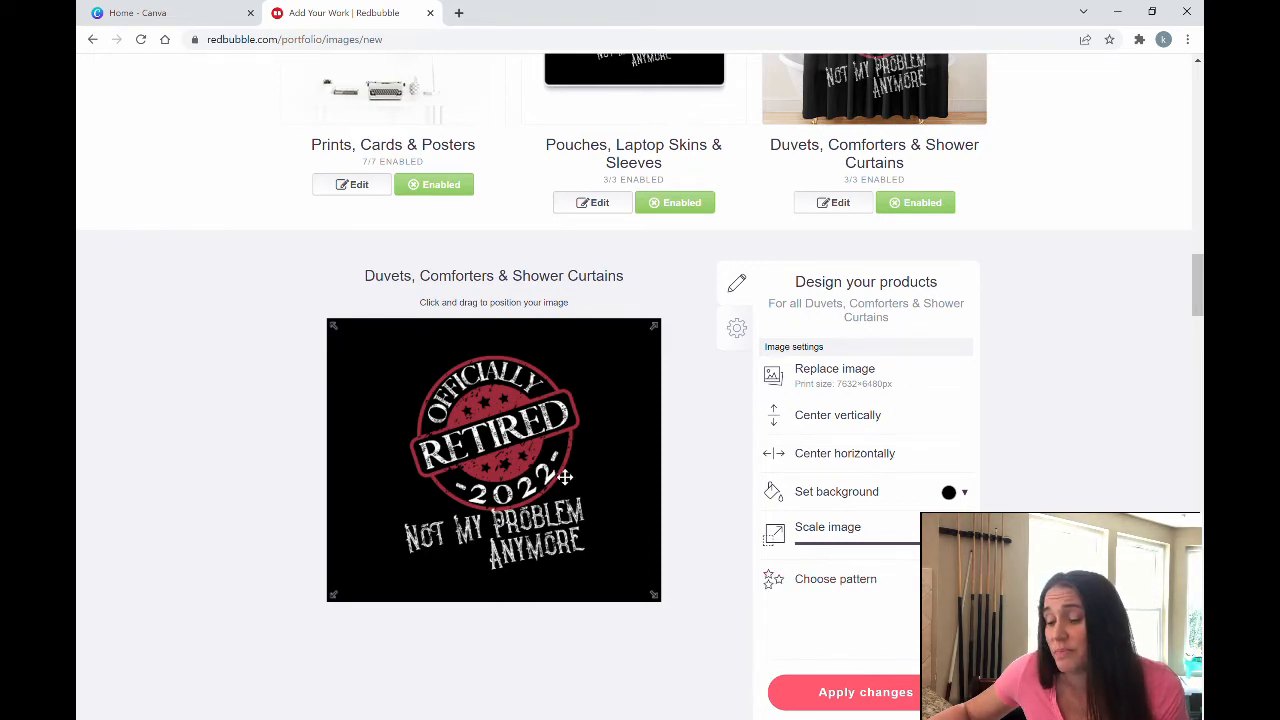
{"action": "scroll", "coordinate": [563, 469], "scroll_direction": "up", "scroll_amount": 3}
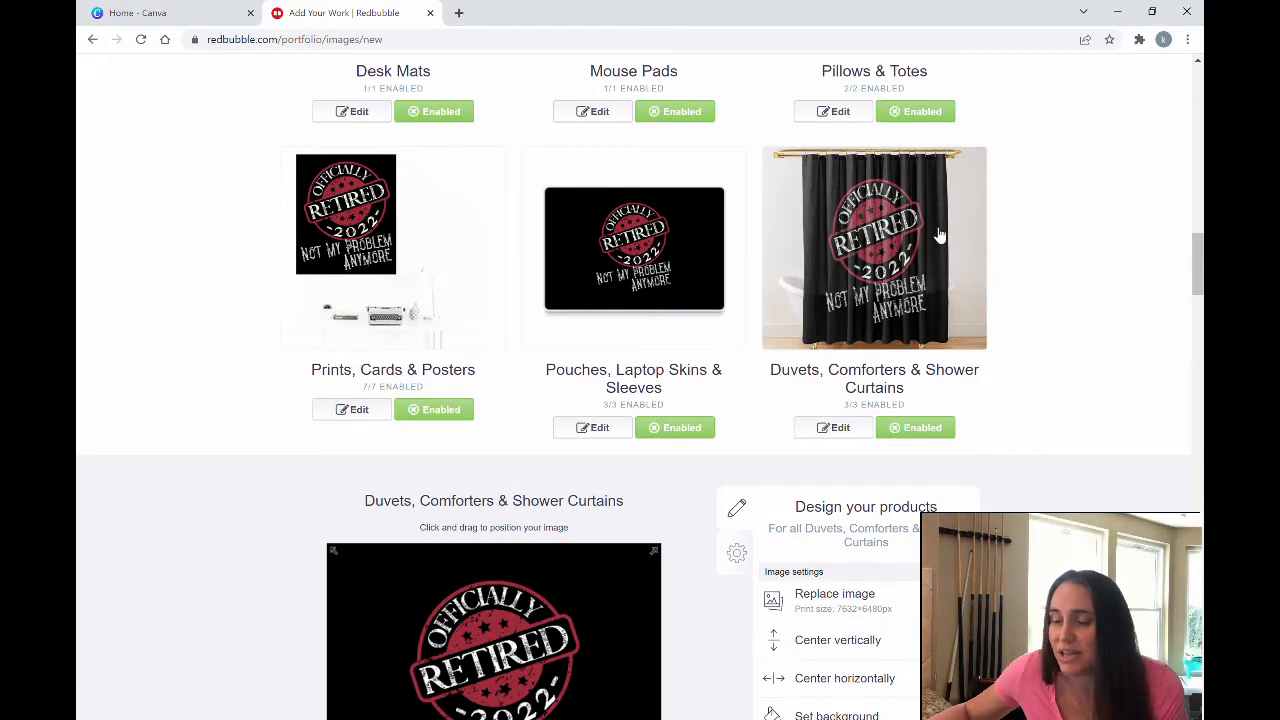
{"action": "scroll", "coordinate": [930, 224], "scroll_direction": "down", "scroll_amount": 3}
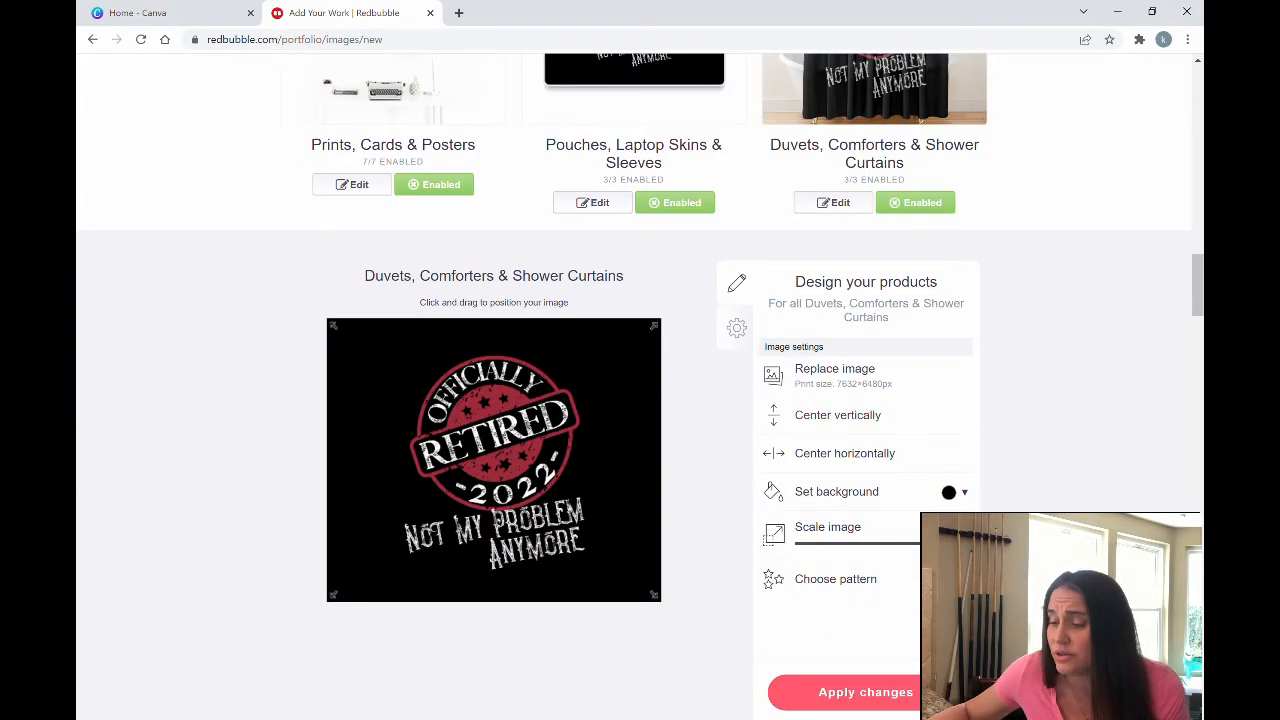
{"action": "left_click", "coordinate": [907, 695]}
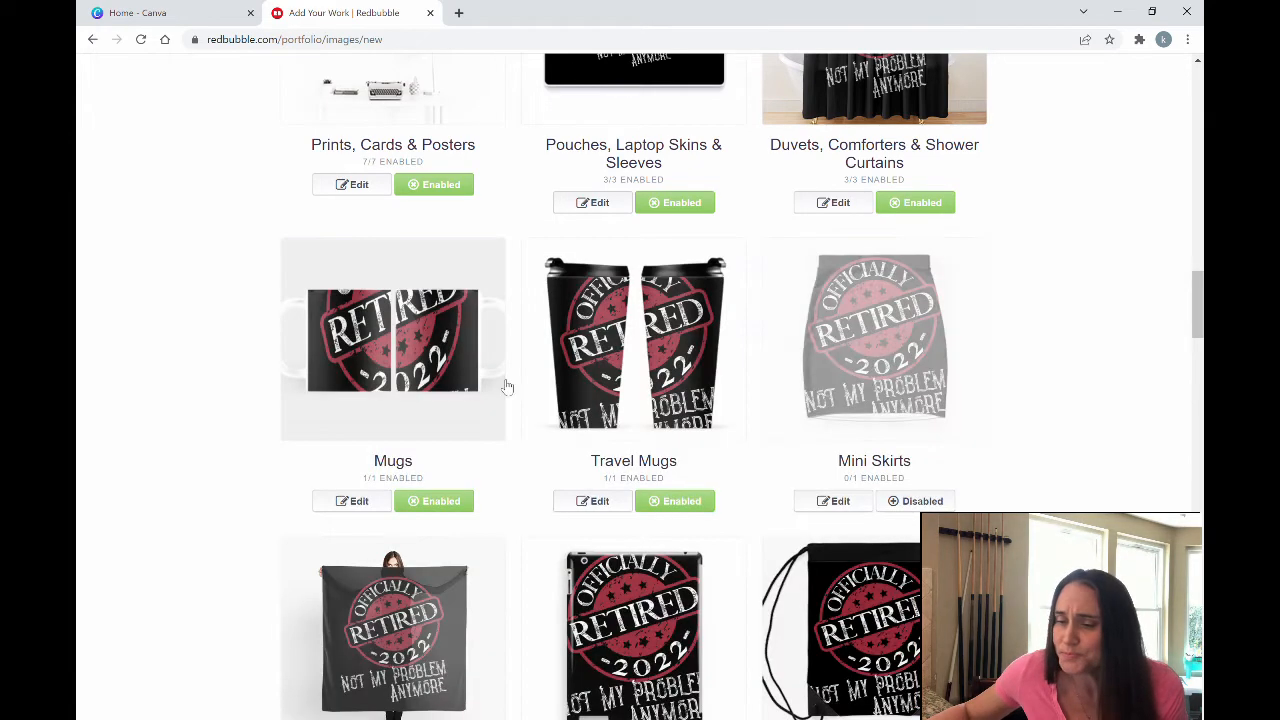
Open the Mugs settings, reduce the design size to 24%, and position the artwork near the middle of the mug wrap
{"action": "scroll", "coordinate": [490, 360], "scroll_direction": "down", "scroll_amount": 2}
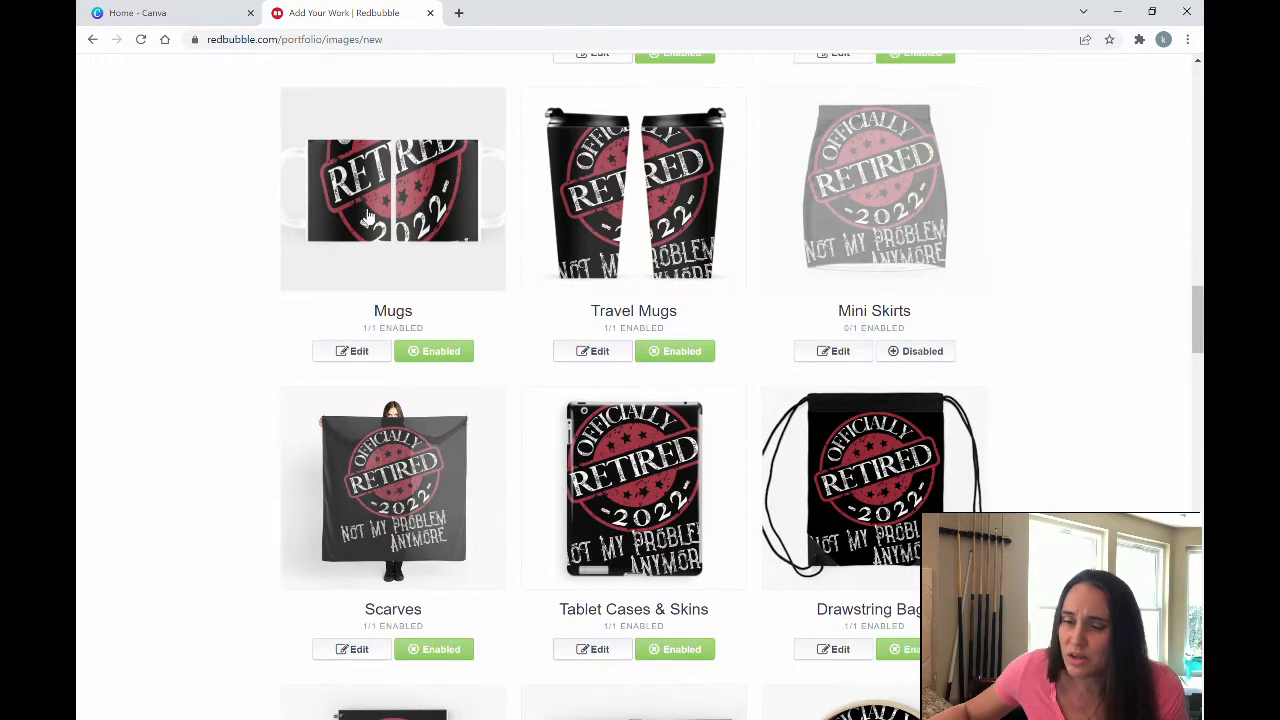
{"action": "left_click", "coordinate": [350, 351]}
{"action": "scroll", "coordinate": [722, 351], "scroll_direction": "down", "scroll_amount": 1}
{"action": "left_click_drag", "start_coordinate": [864, 432], "coordinate": [816, 425]}
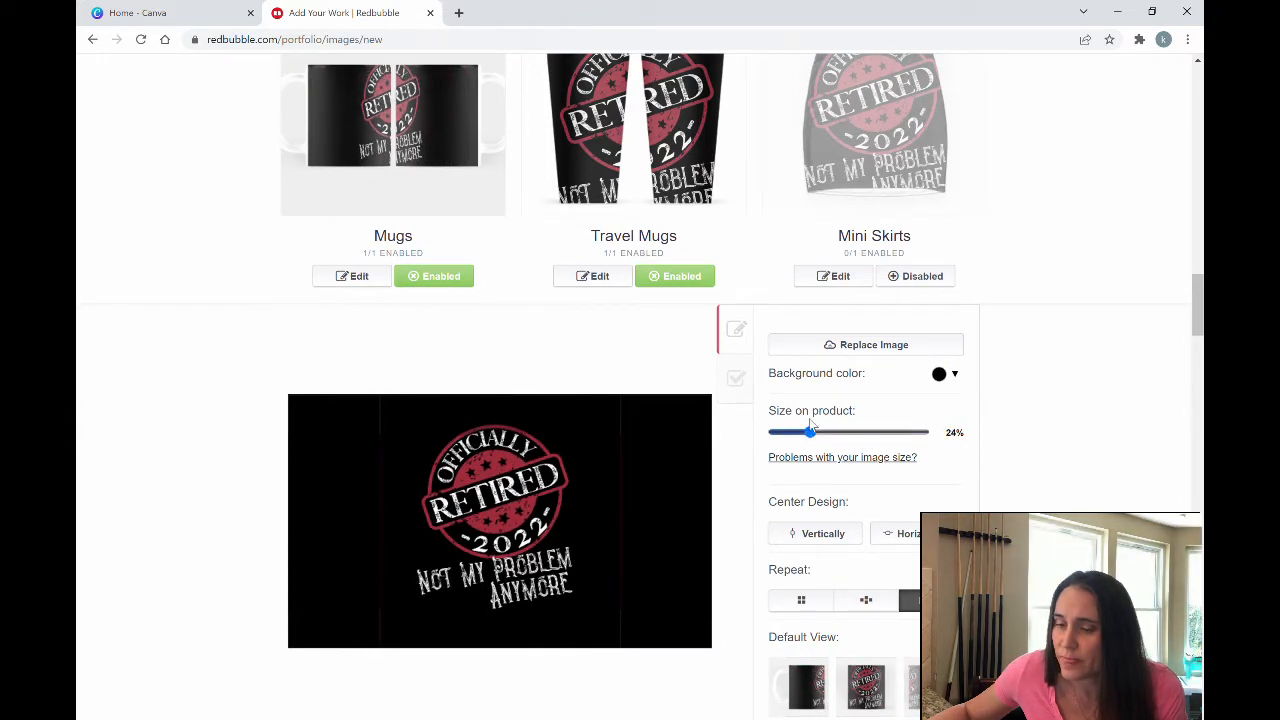
{"action": "left_click_drag", "start_coordinate": [519, 491], "coordinate": [520, 503]}
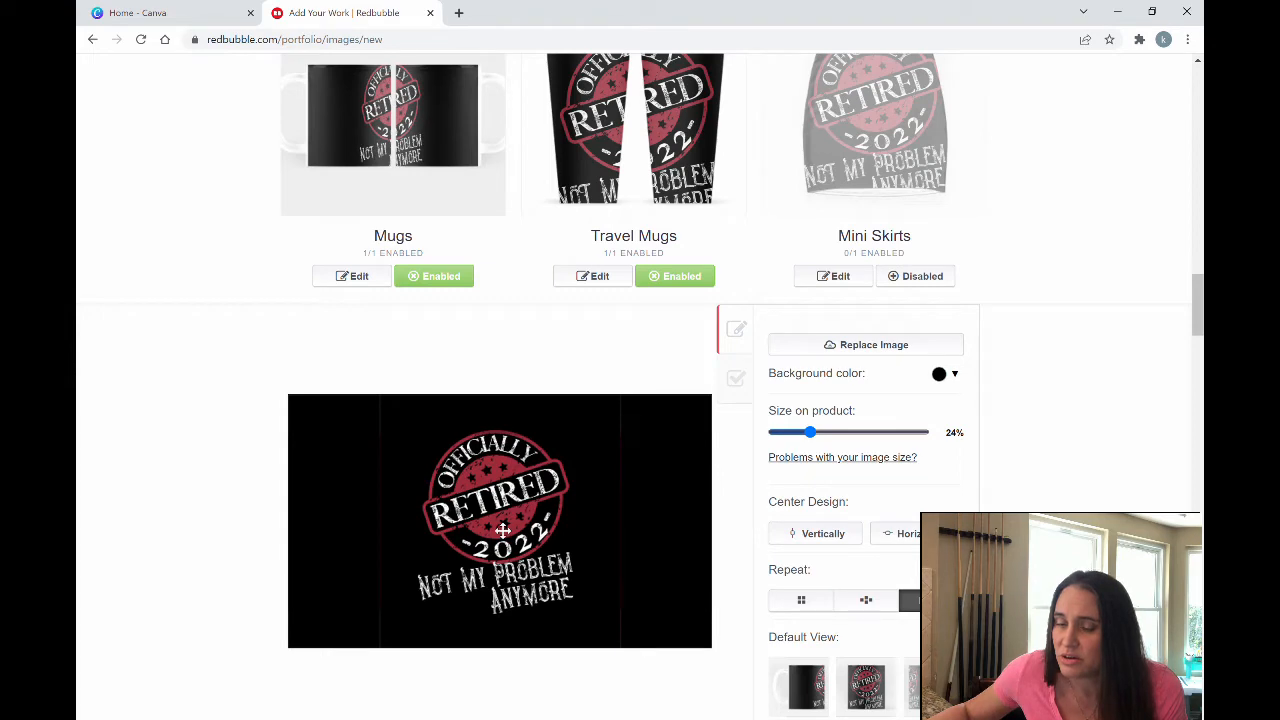
{"action": "scroll", "coordinate": [650, 537], "scroll_direction": "up", "scroll_amount": 2}
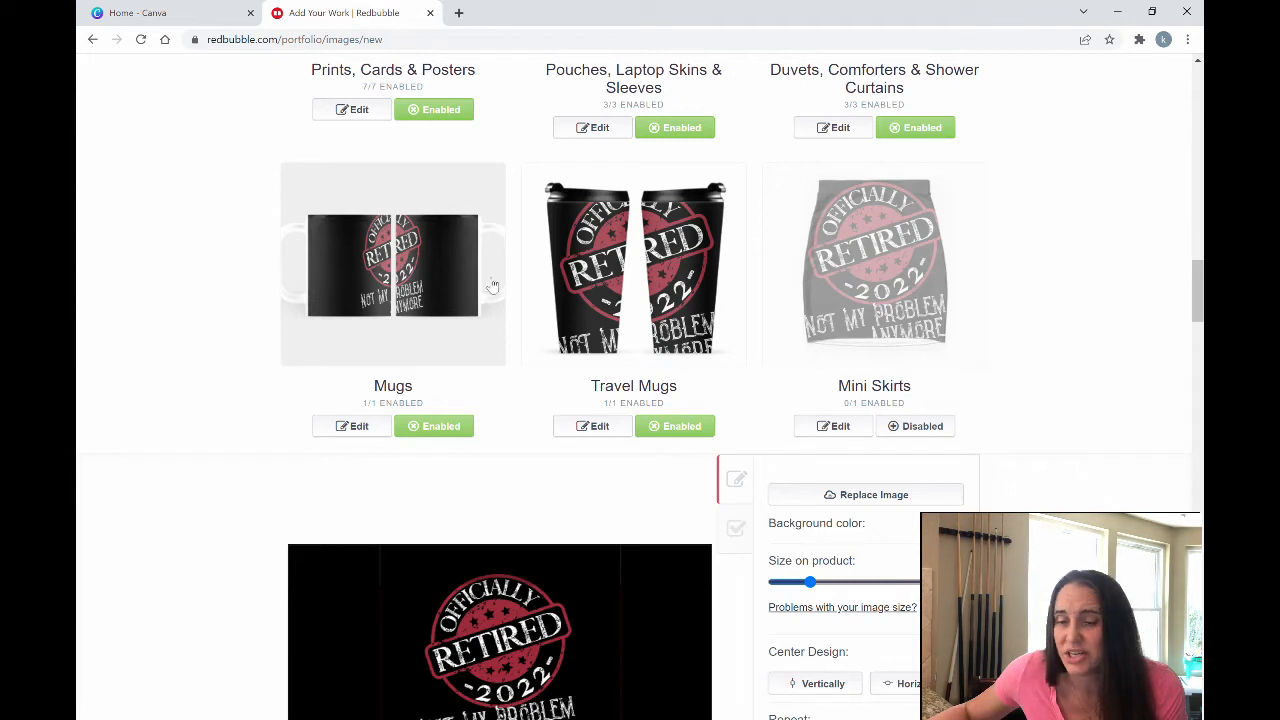
{"action": "scroll", "coordinate": [506, 300], "scroll_direction": "down", "scroll_amount": 1}
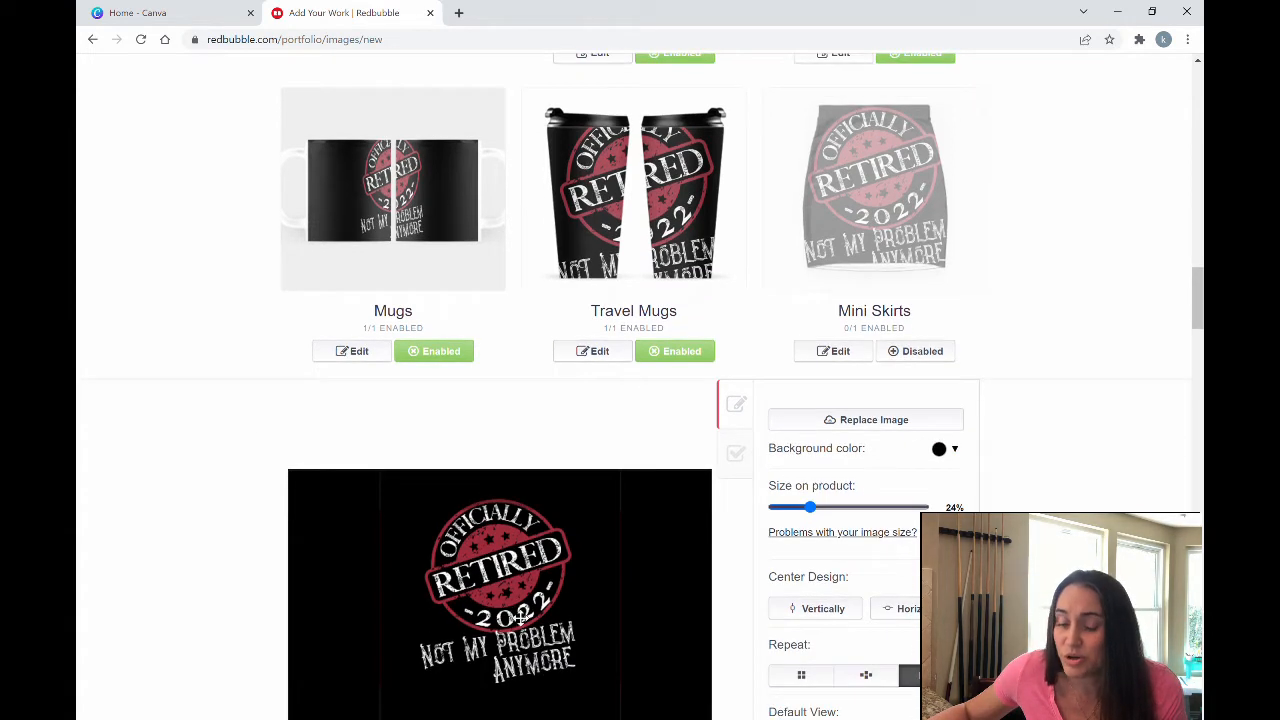
Move the mug design to the left part of the wrap so it sits on one side, and reduce it to 21%
{"action": "left_click_drag", "start_coordinate": [528, 617], "coordinate": [443, 619]}
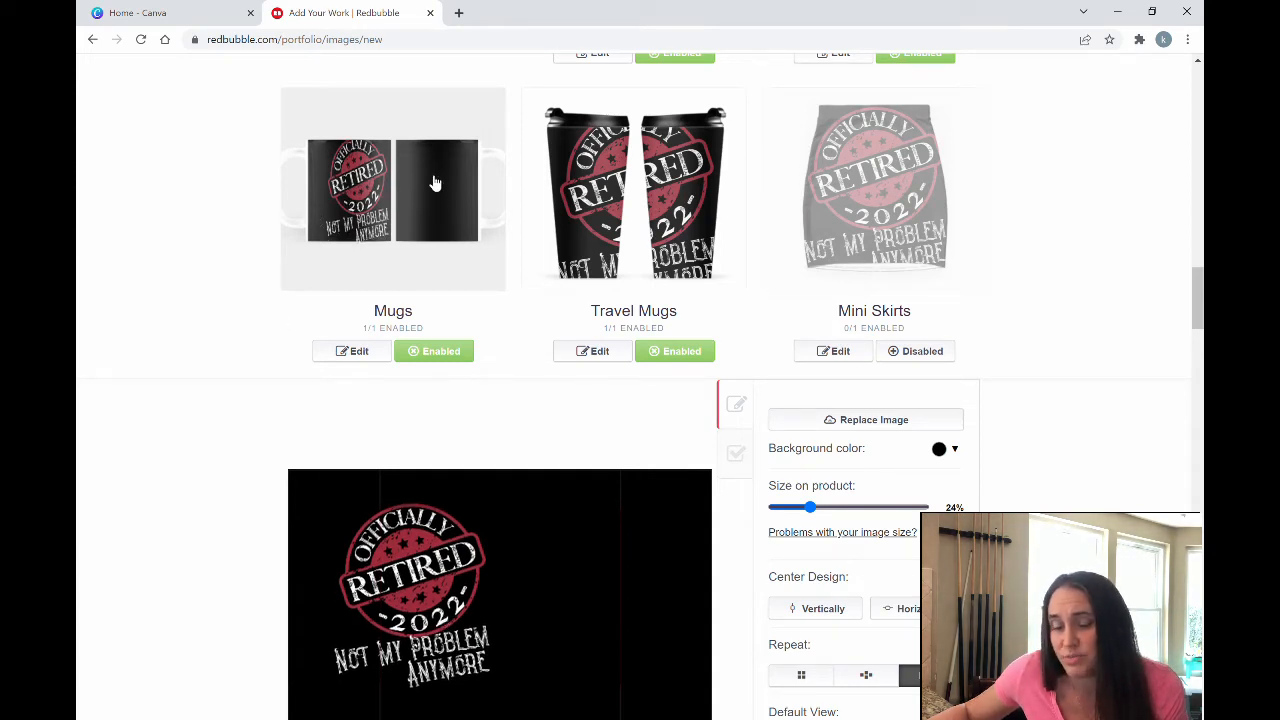
{"action": "scroll", "coordinate": [493, 593], "scroll_direction": "down", "scroll_amount": 1}
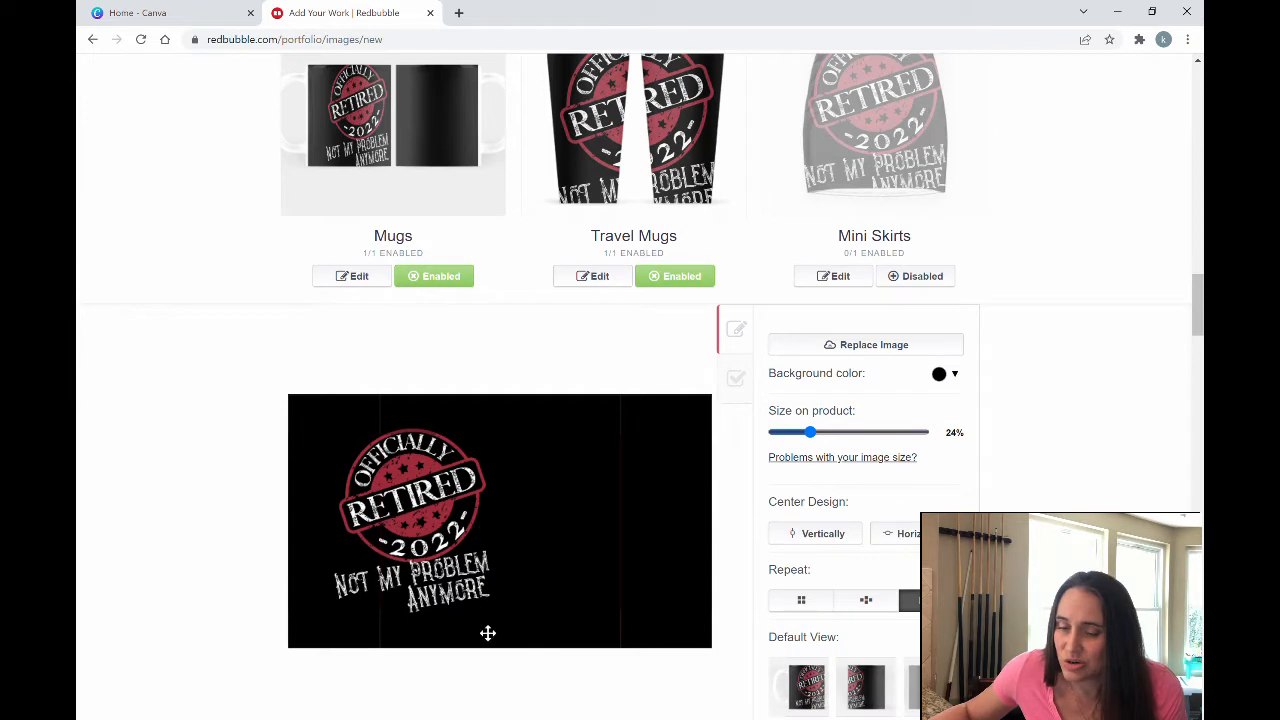
{"action": "left_click_drag", "start_coordinate": [450, 575], "coordinate": [452, 569]}
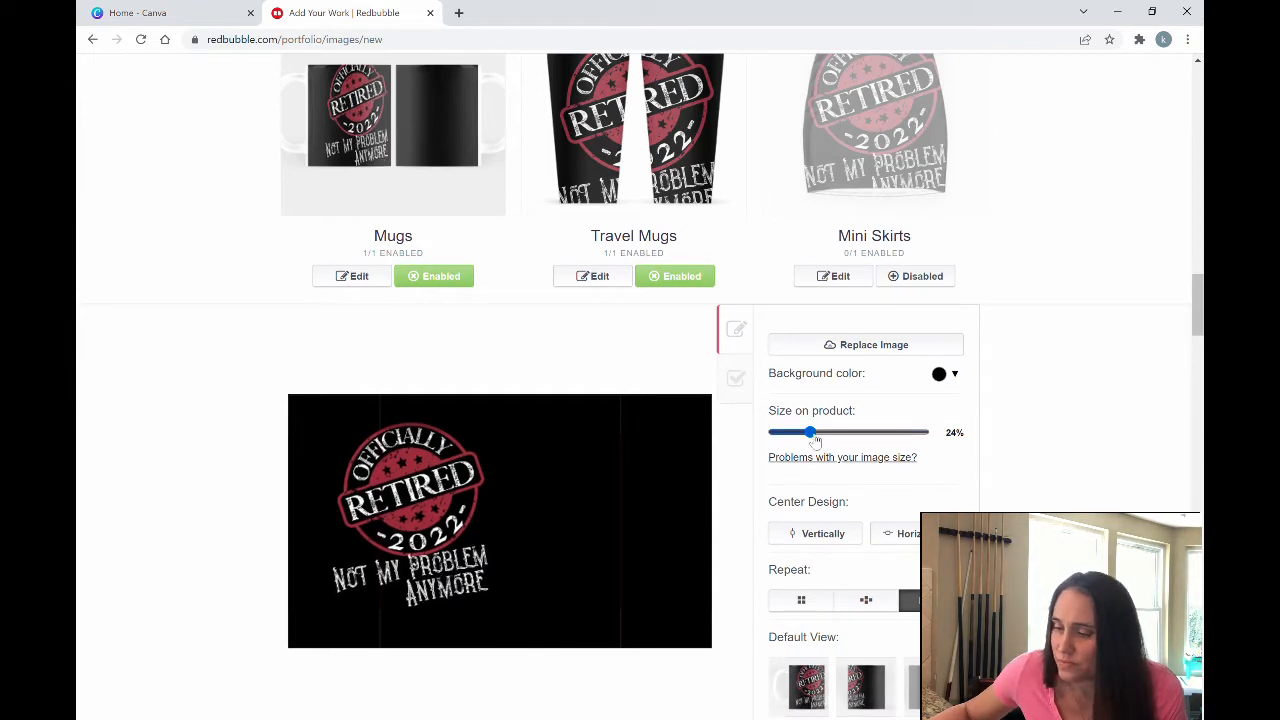
{"action": "left_click_drag", "start_coordinate": [817, 438], "coordinate": [812, 438]}
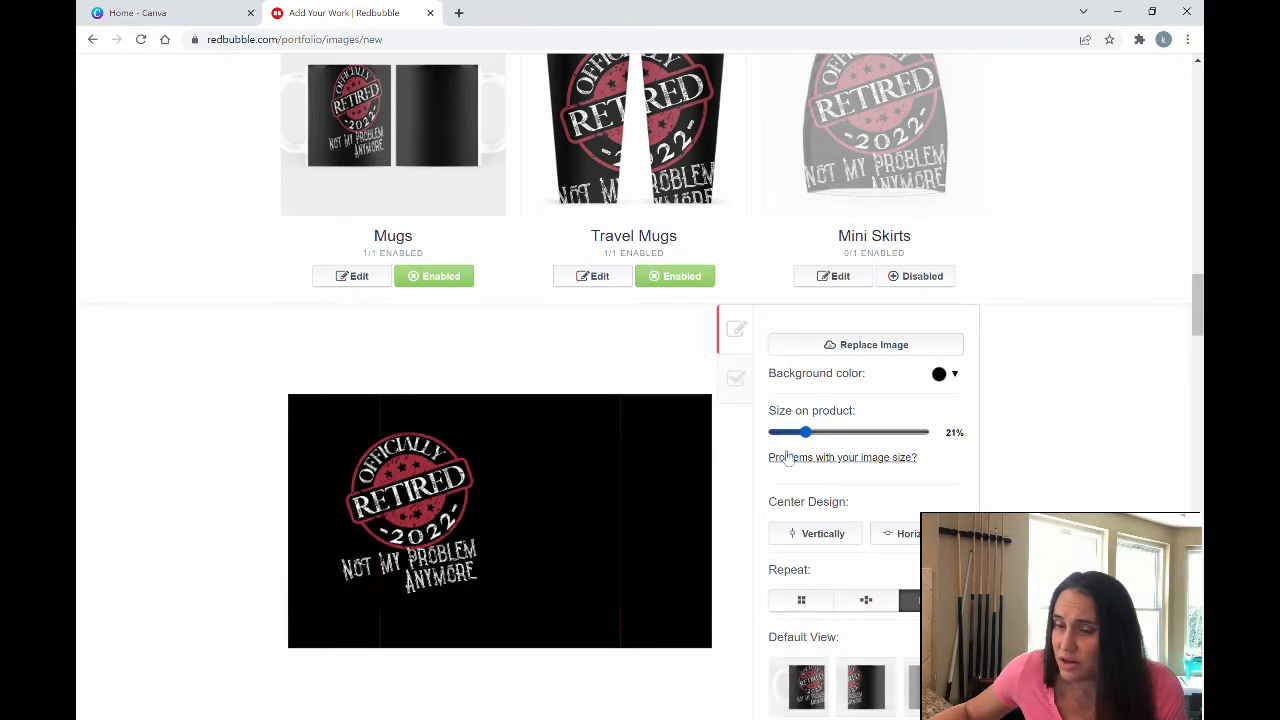
{"action": "left_click_drag", "start_coordinate": [472, 527], "coordinate": [427, 540]}
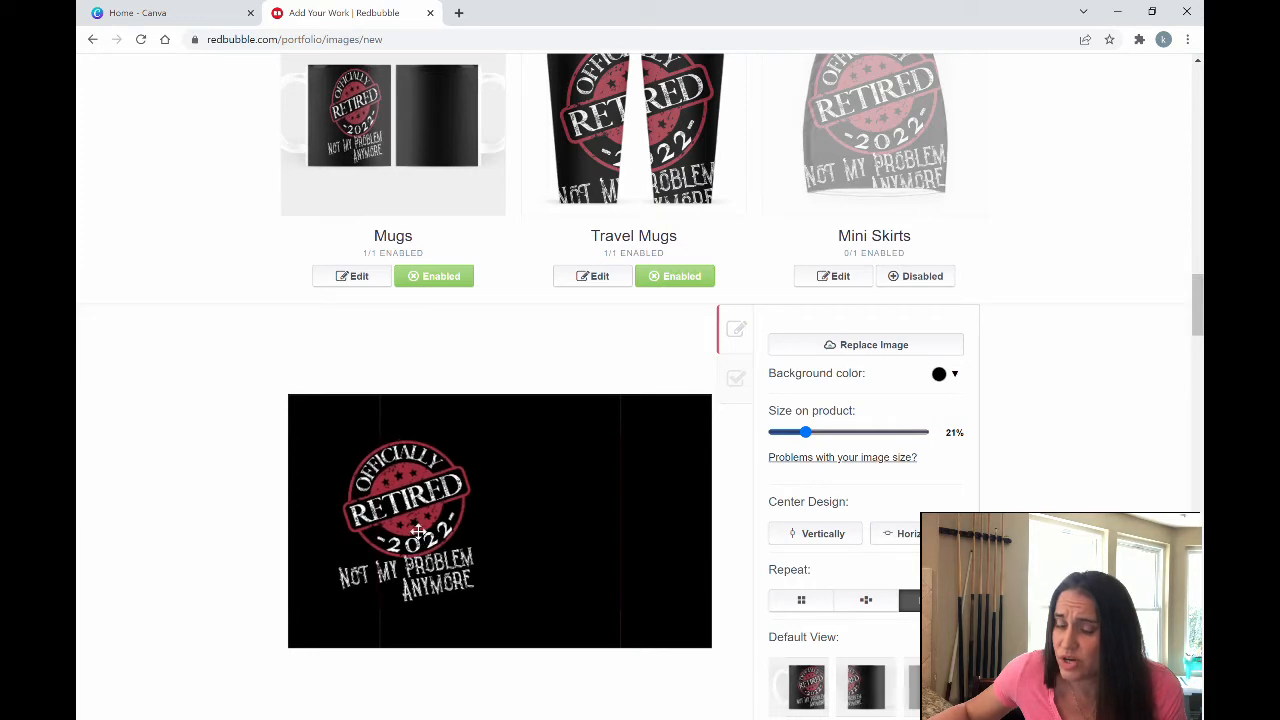
{"action": "scroll", "coordinate": [640, 511], "scroll_direction": "up", "scroll_amount": 2}
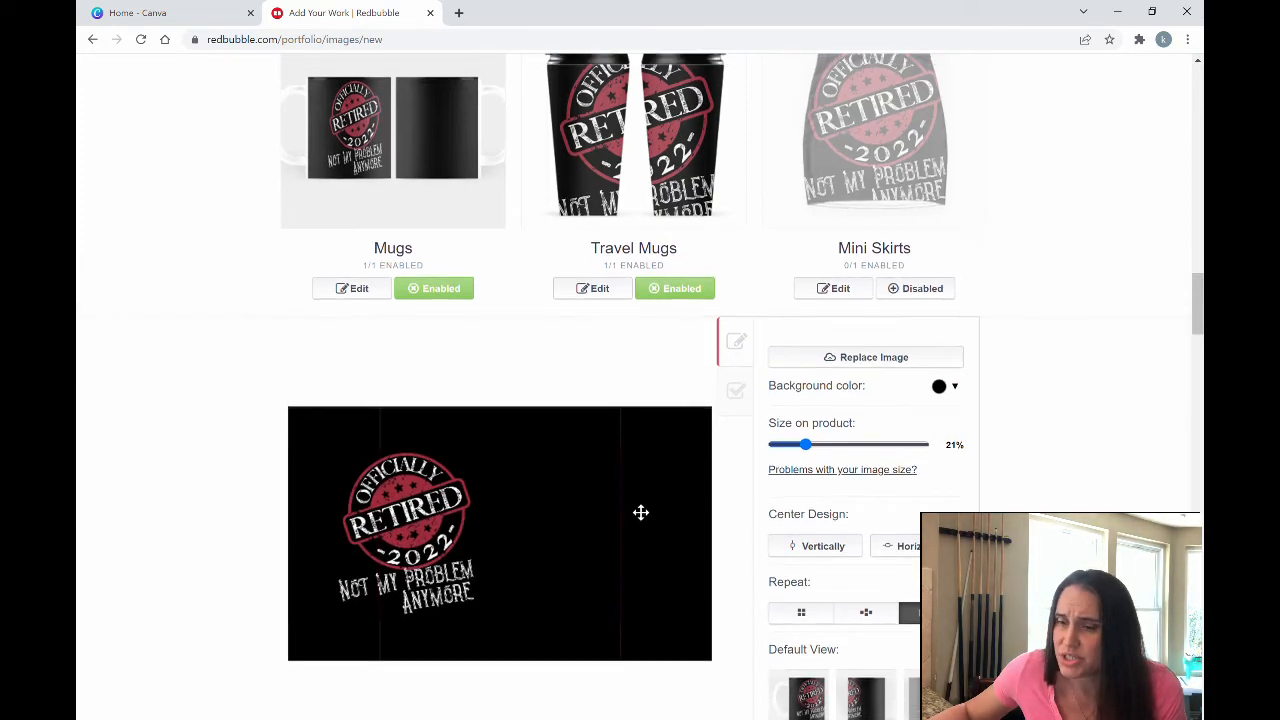
Apply the regular grid repeat to the mug design, enlarge it to 27%, and position the copies on both sides
{"action": "scroll", "coordinate": [600, 616], "scroll_direction": "down", "scroll_amount": 2}
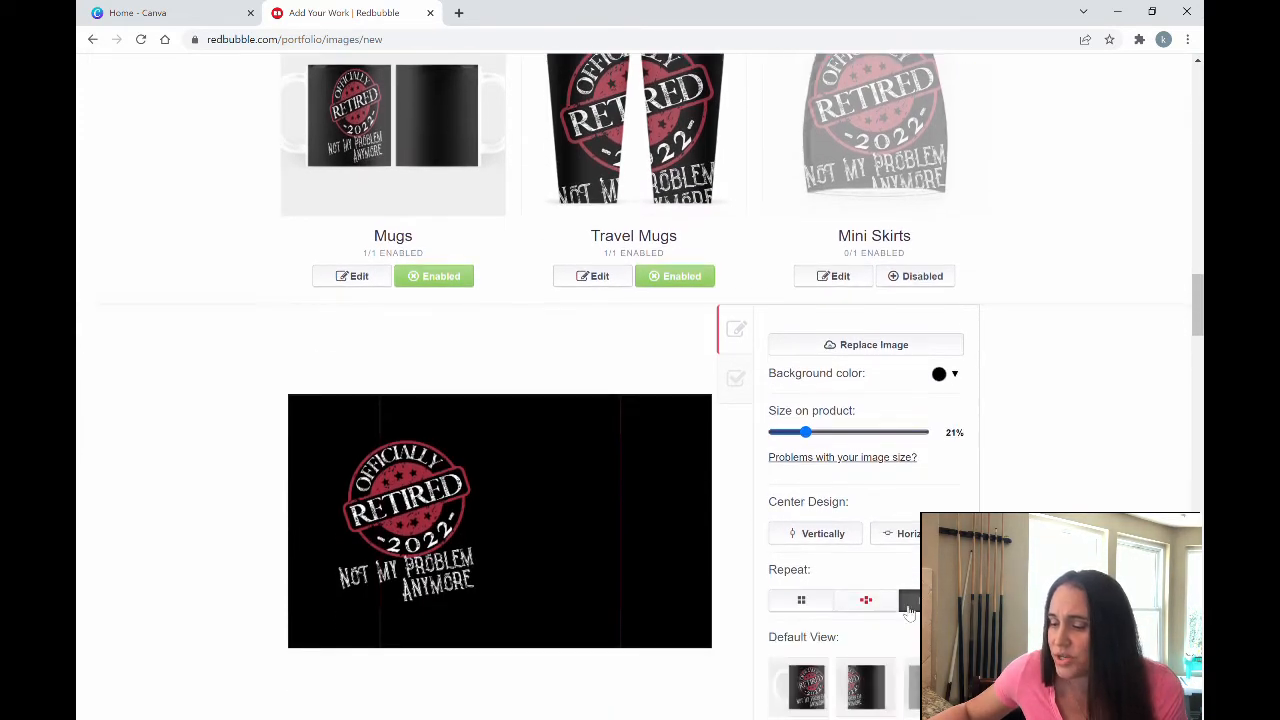
{"action": "left_click", "coordinate": [806, 601]}
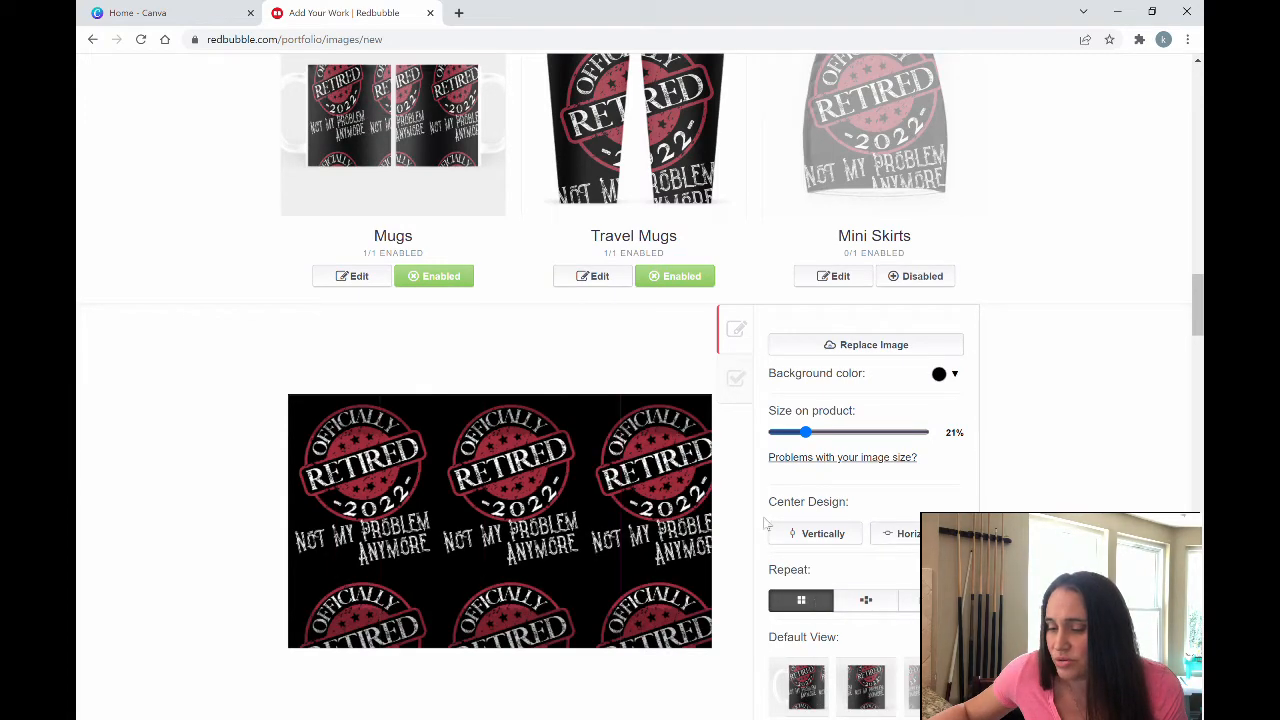
{"action": "scroll", "coordinate": [848, 514], "scroll_direction": "down", "scroll_amount": 1}
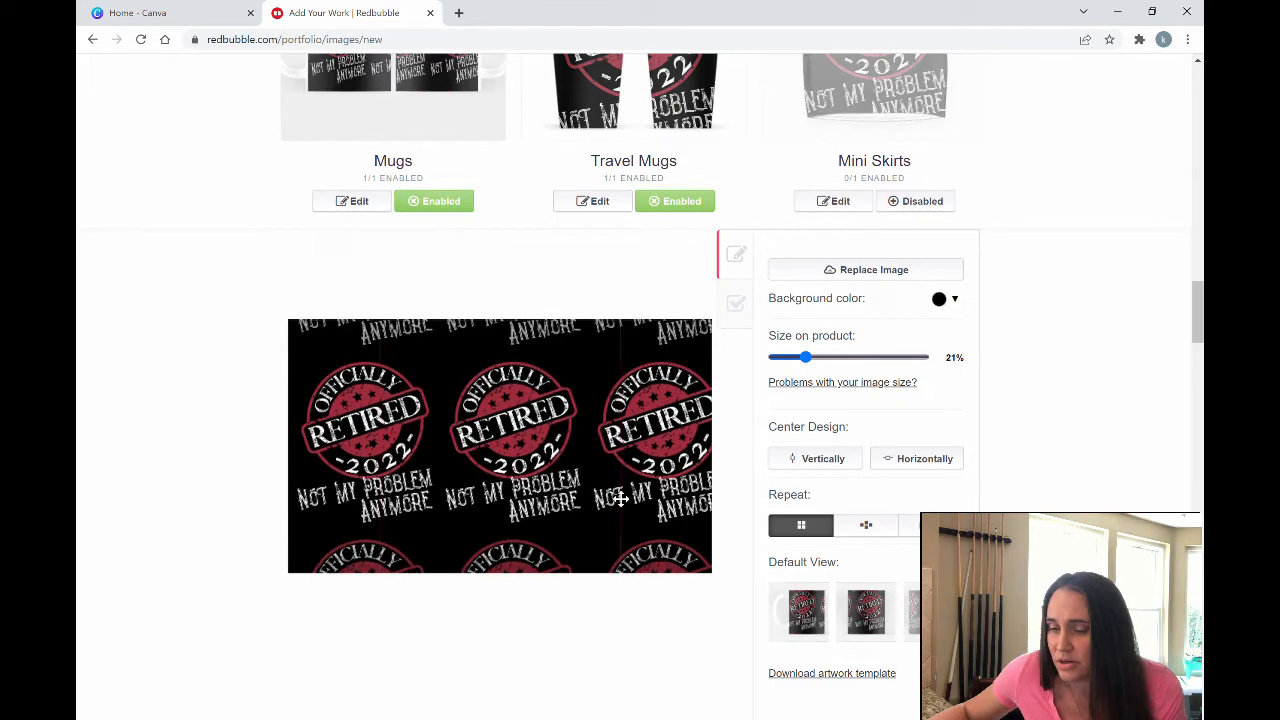
{"action": "left_click", "coordinate": [814, 366]}
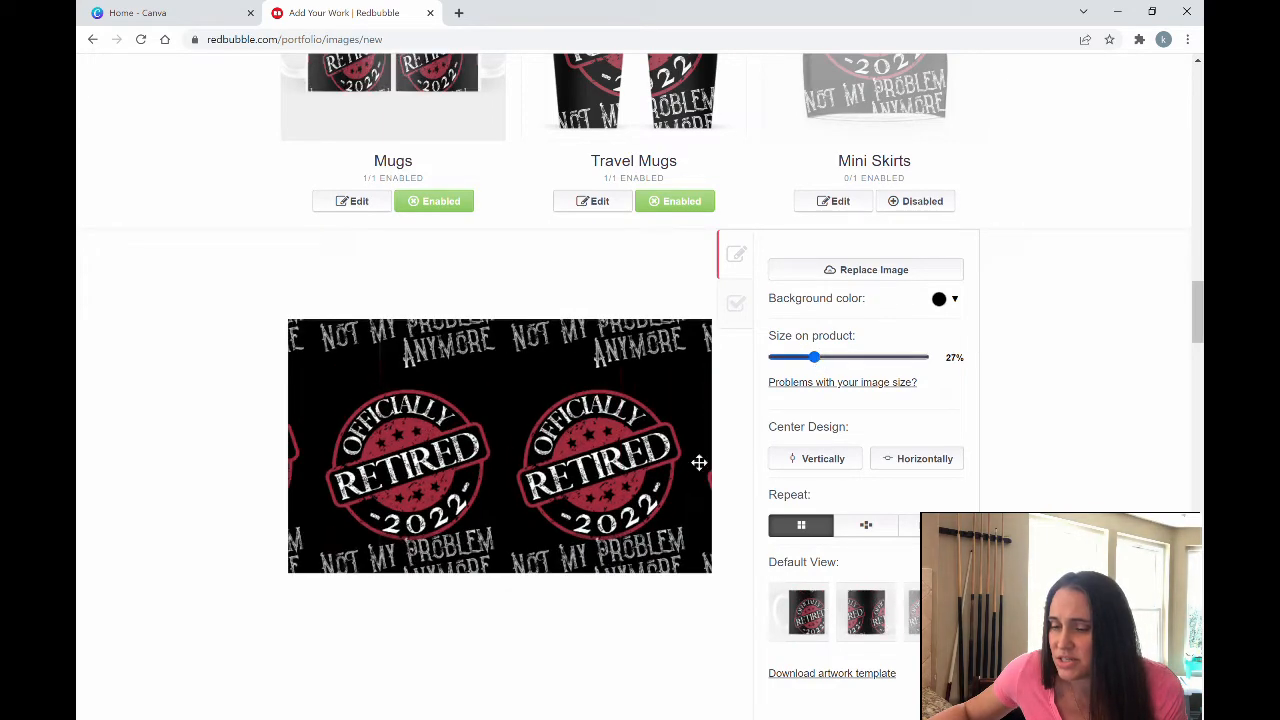
{"action": "left_click_drag", "start_coordinate": [668, 444], "coordinate": [669, 404]}
{"action": "scroll", "coordinate": [750, 450], "scroll_direction": "up", "scroll_amount": 1}
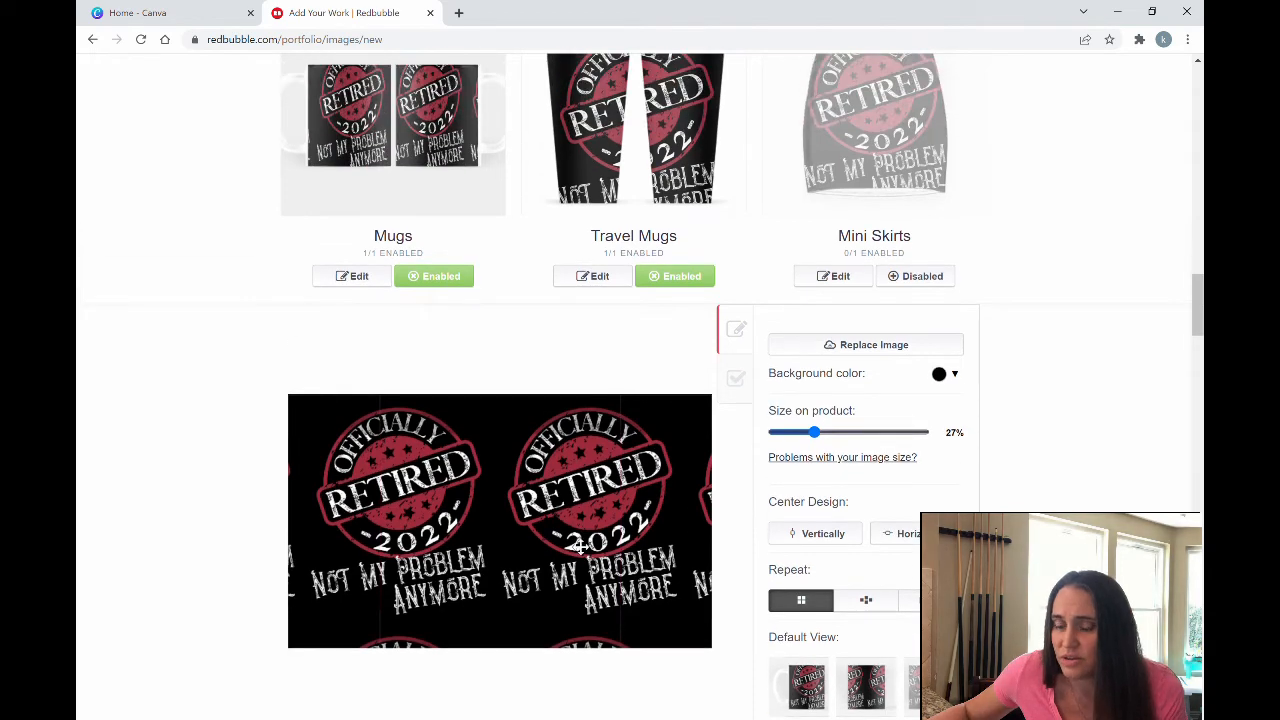
{"action": "scroll", "coordinate": [600, 567], "scroll_direction": "up", "scroll_amount": 2}
{"action": "left_click_drag", "start_coordinate": [571, 648], "coordinate": [570, 661]}
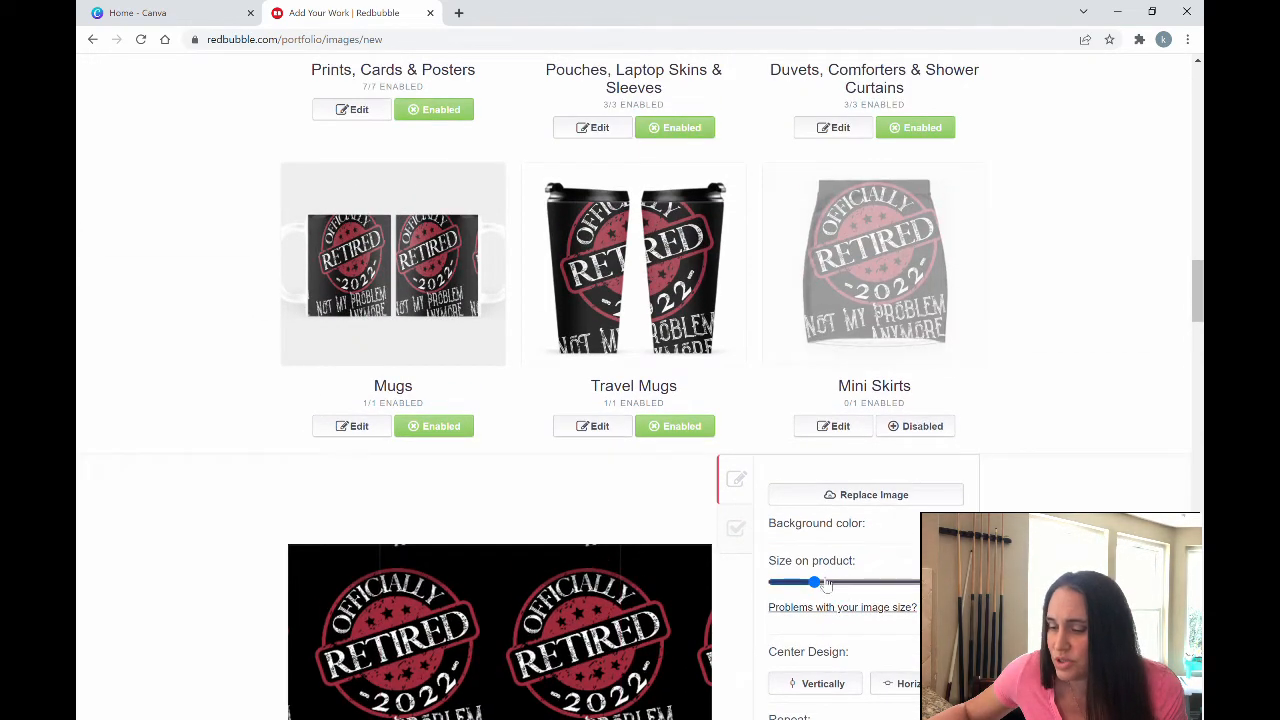
Reduce the repeated mug design to 19% and reposition the copies so three complete ones fit across the wrap
{"action": "left_click_drag", "start_coordinate": [818, 583], "coordinate": [801, 583]}
{"action": "left_click_drag", "start_coordinate": [551, 645], "coordinate": [575, 687]}
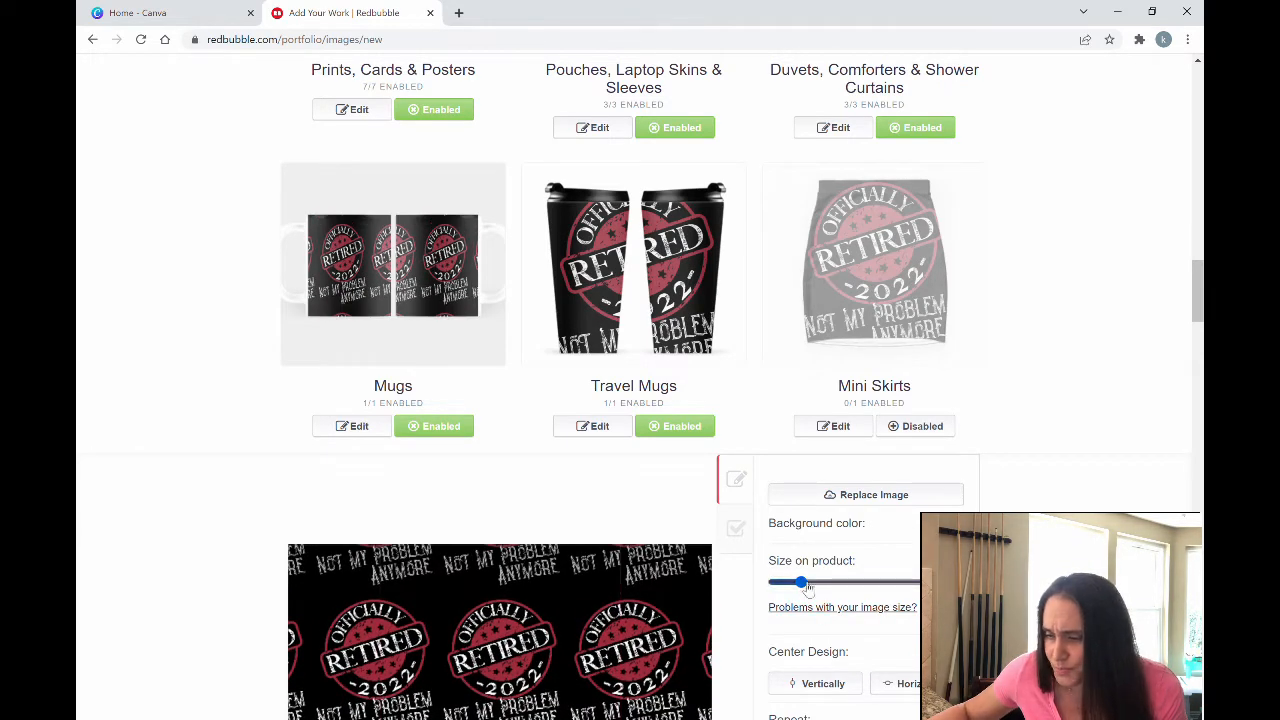
{"action": "left_click_drag", "start_coordinate": [801, 583], "coordinate": [808, 588]}
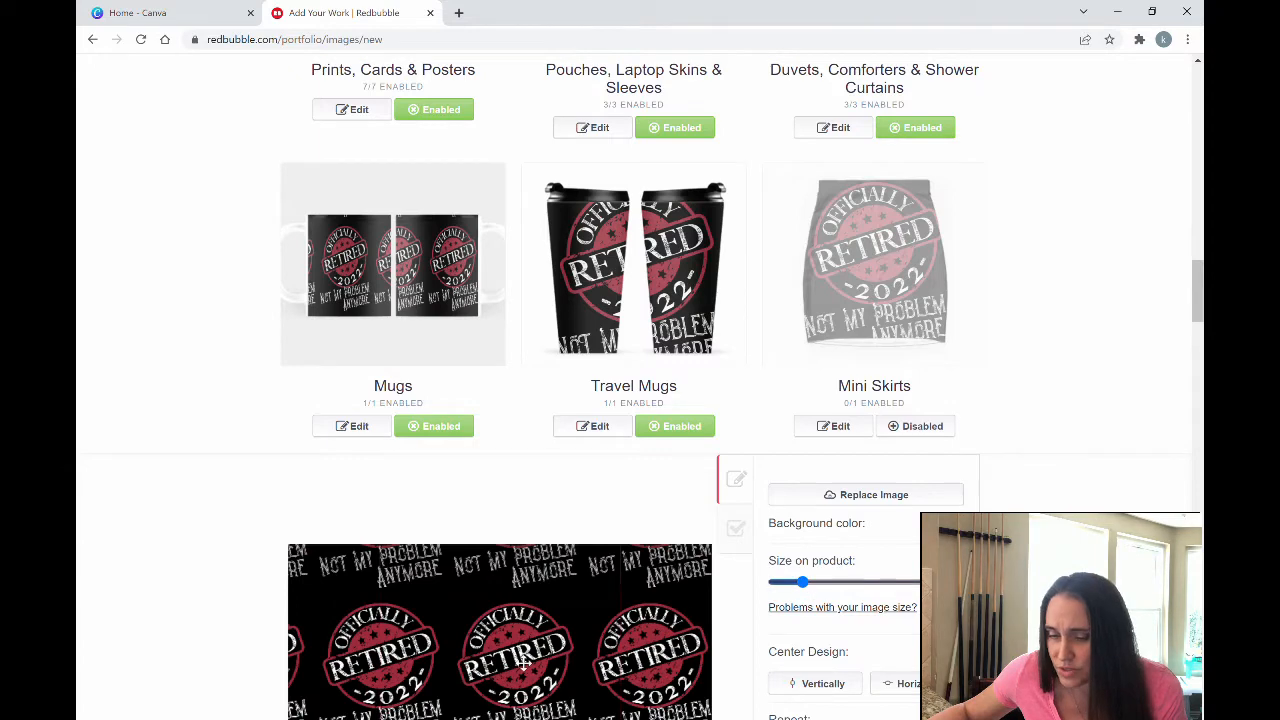
{"action": "mouse_move", "coordinate": [524, 665]}
{"action": "left_mouse_down"}
{"action": "mouse_move", "coordinate": [508, 648]}
{"action": "mouse_move", "coordinate": [508, 661]}
{"action": "left_mouse_up"}
Enlarge the repeated mug design to 20% and align three complete copies evenly across the wrap
{"action": "scroll", "coordinate": [793, 571], "scroll_direction": "down", "scroll_amount": 1}
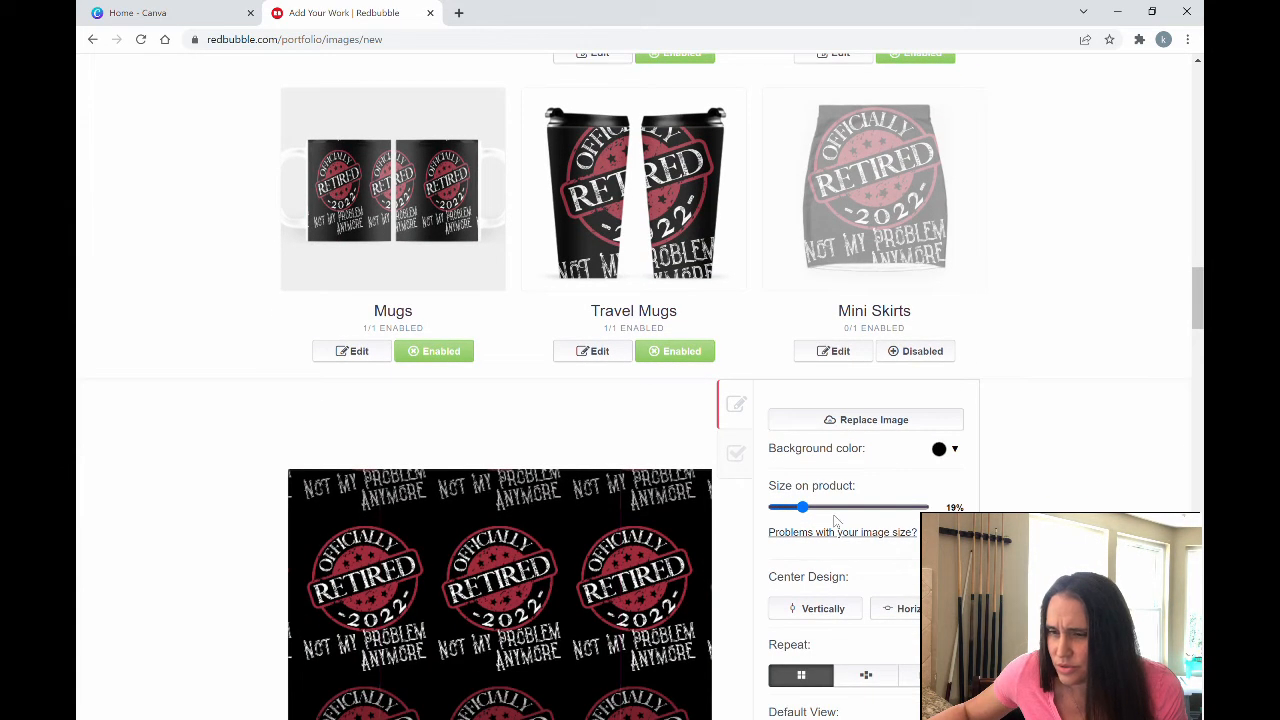
{"action": "left_click_drag", "start_coordinate": [812, 513], "coordinate": [813, 516]}
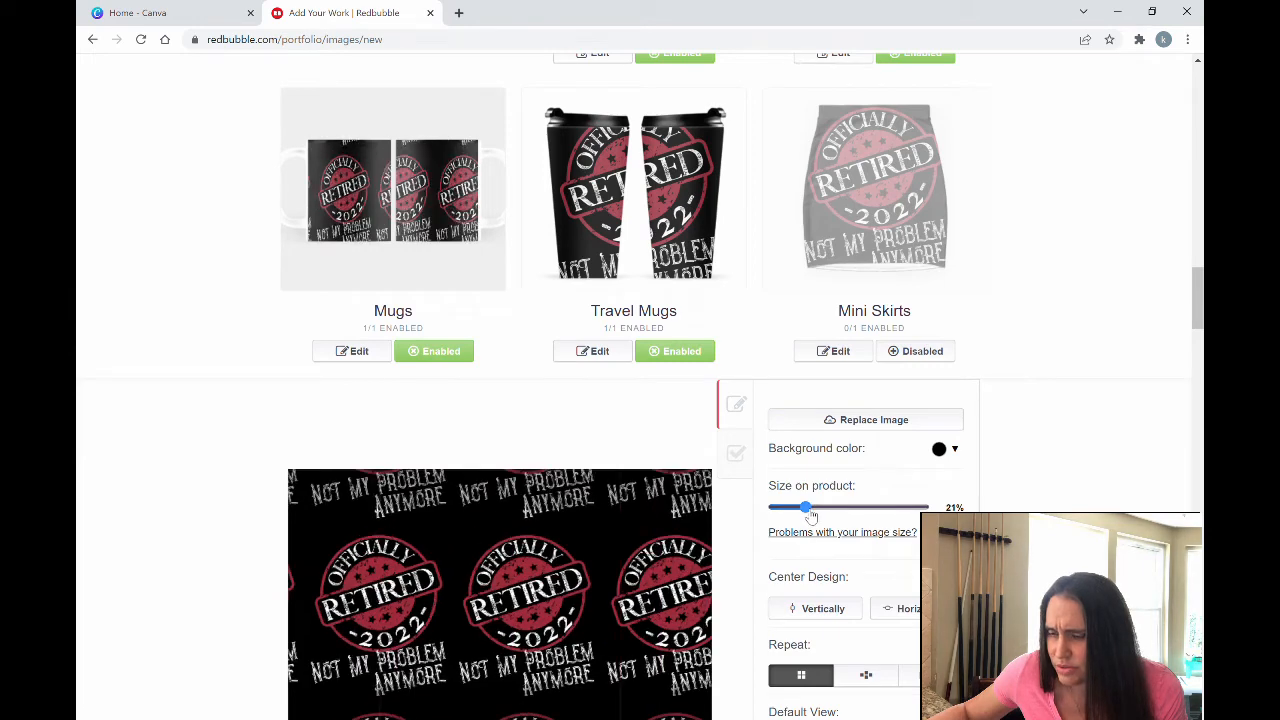
{"action": "left_click_drag", "start_coordinate": [588, 653], "coordinate": [557, 647]}
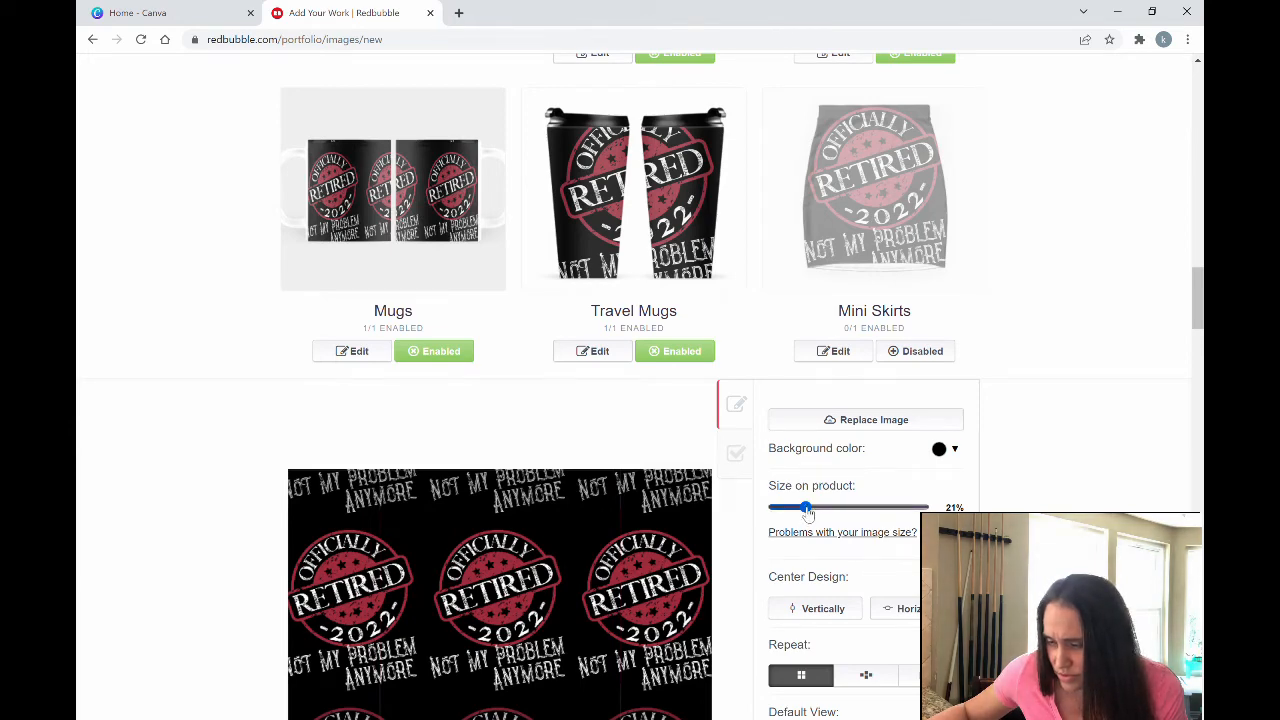
{"action": "left_click_drag", "start_coordinate": [807, 510], "coordinate": [810, 511]}
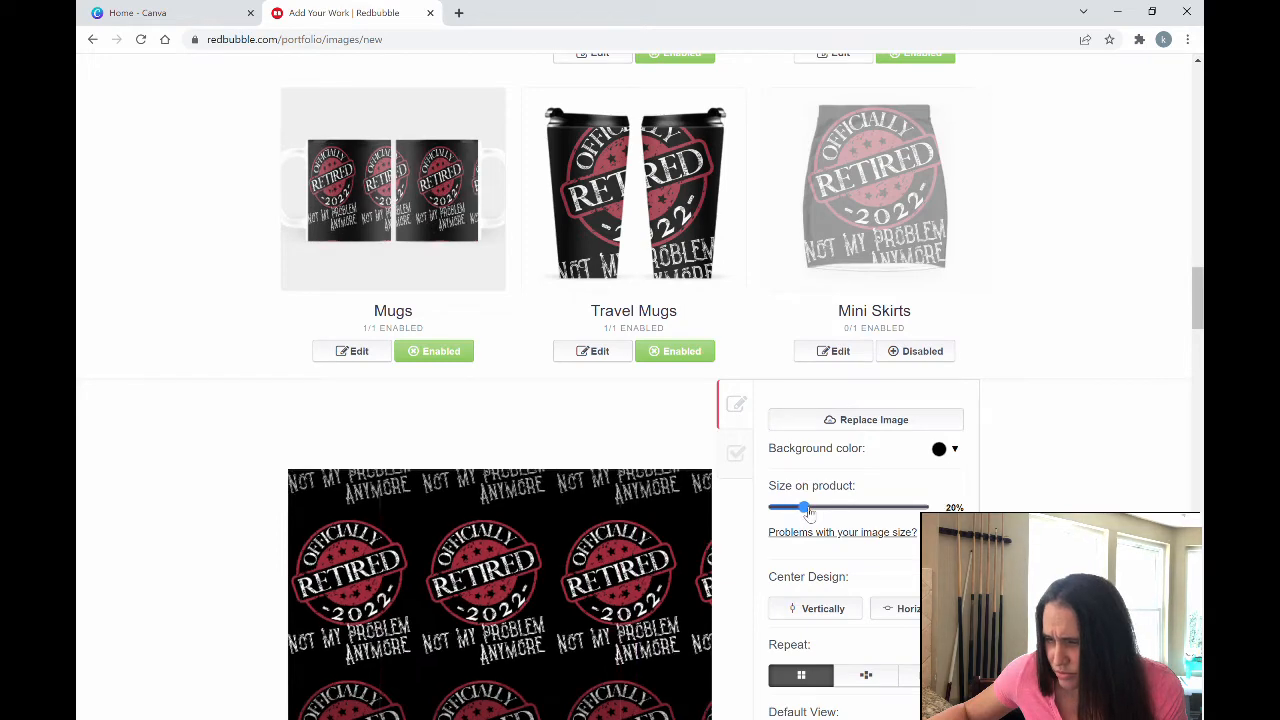
{"action": "left_click_drag", "start_coordinate": [626, 652], "coordinate": [629, 659]}
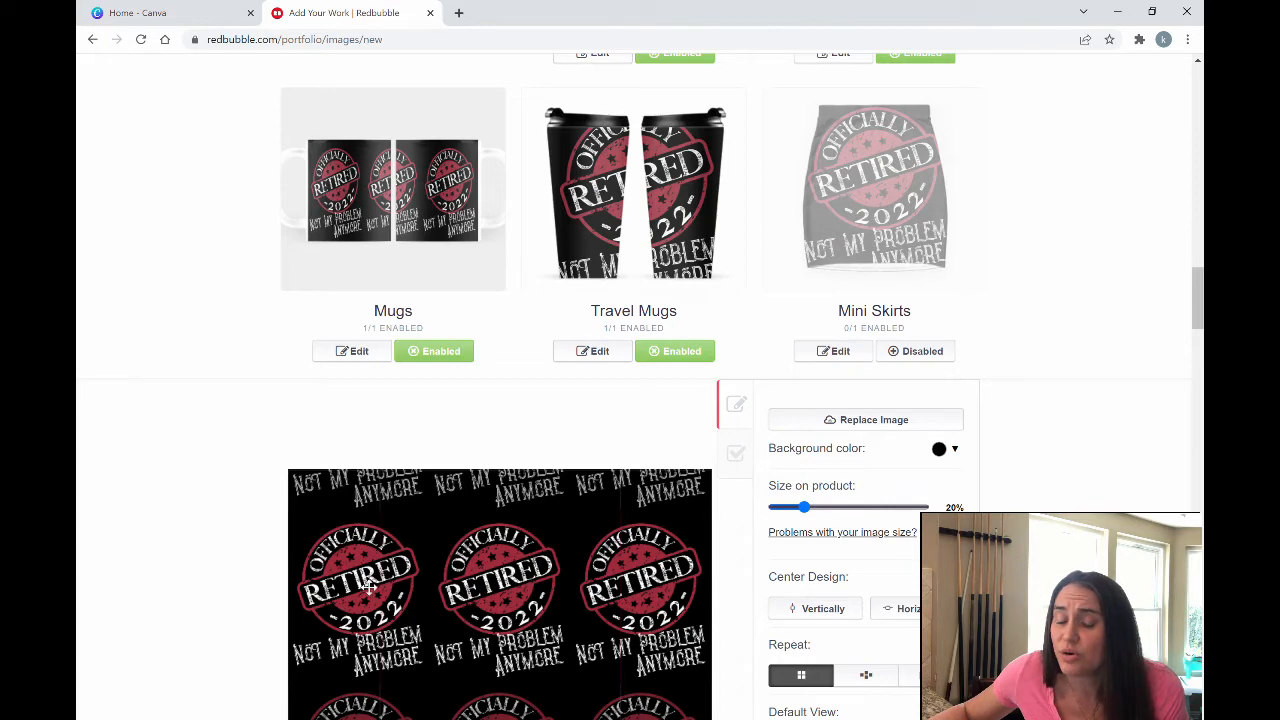
Try the different default views for the mug and select the third one
{"action": "scroll", "coordinate": [734, 586], "scroll_direction": "down", "scroll_amount": 2}
{"action": "left_click", "coordinate": [866, 553]}
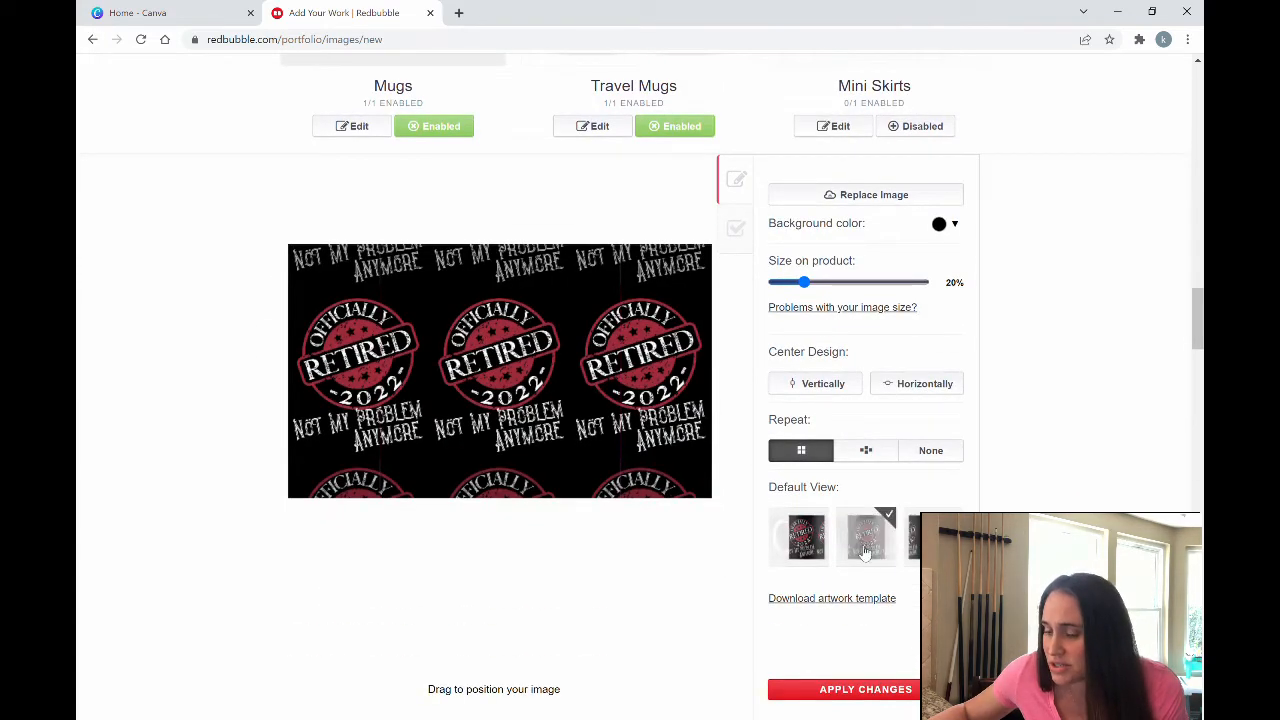
{"action": "left_click", "coordinate": [807, 555]}
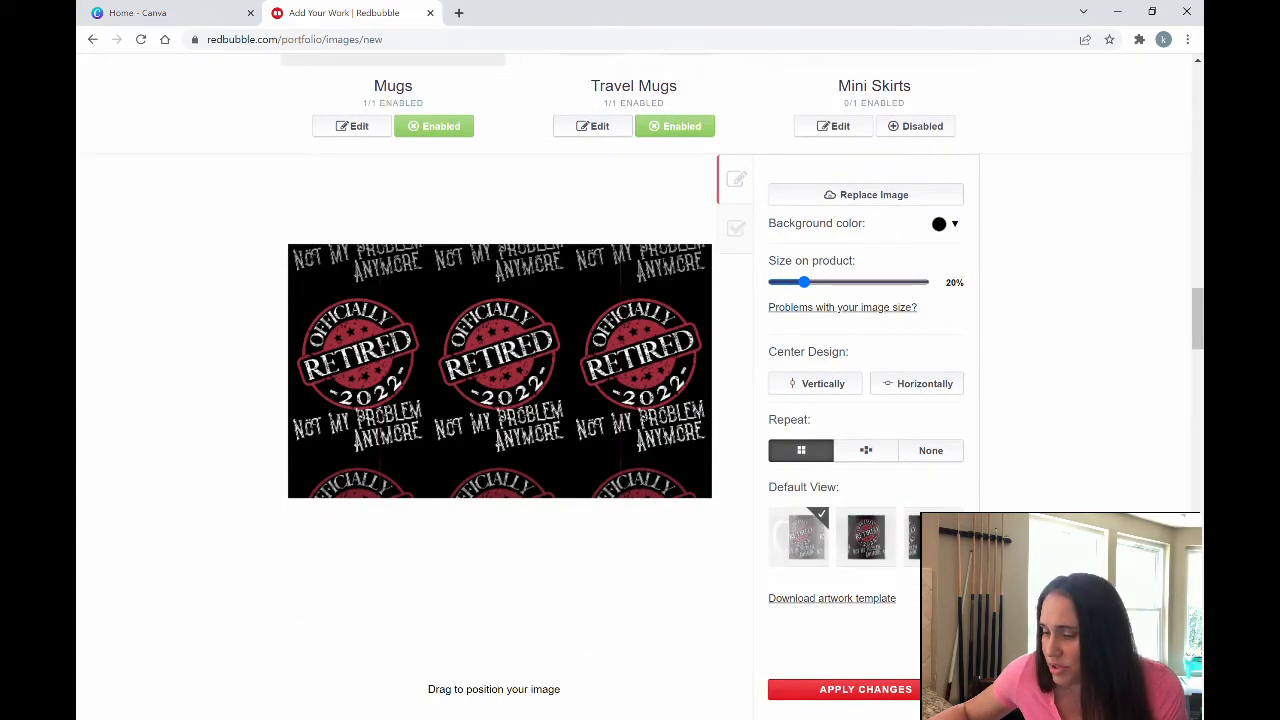
{"action": "left_click", "coordinate": [934, 548]}
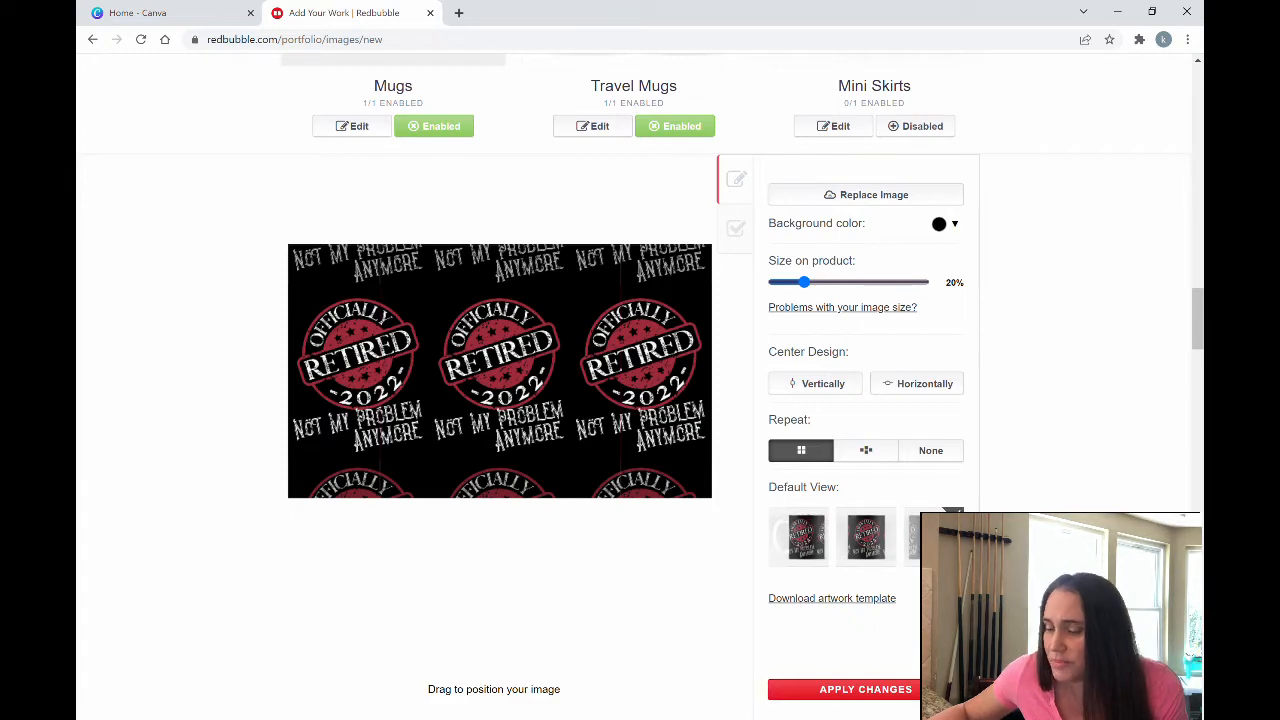
Switch the mug's background to white and replace its image with the dark-lettered version of the design
{"action": "scroll", "coordinate": [531, 466], "scroll_direction": "up", "scroll_amount": 3}
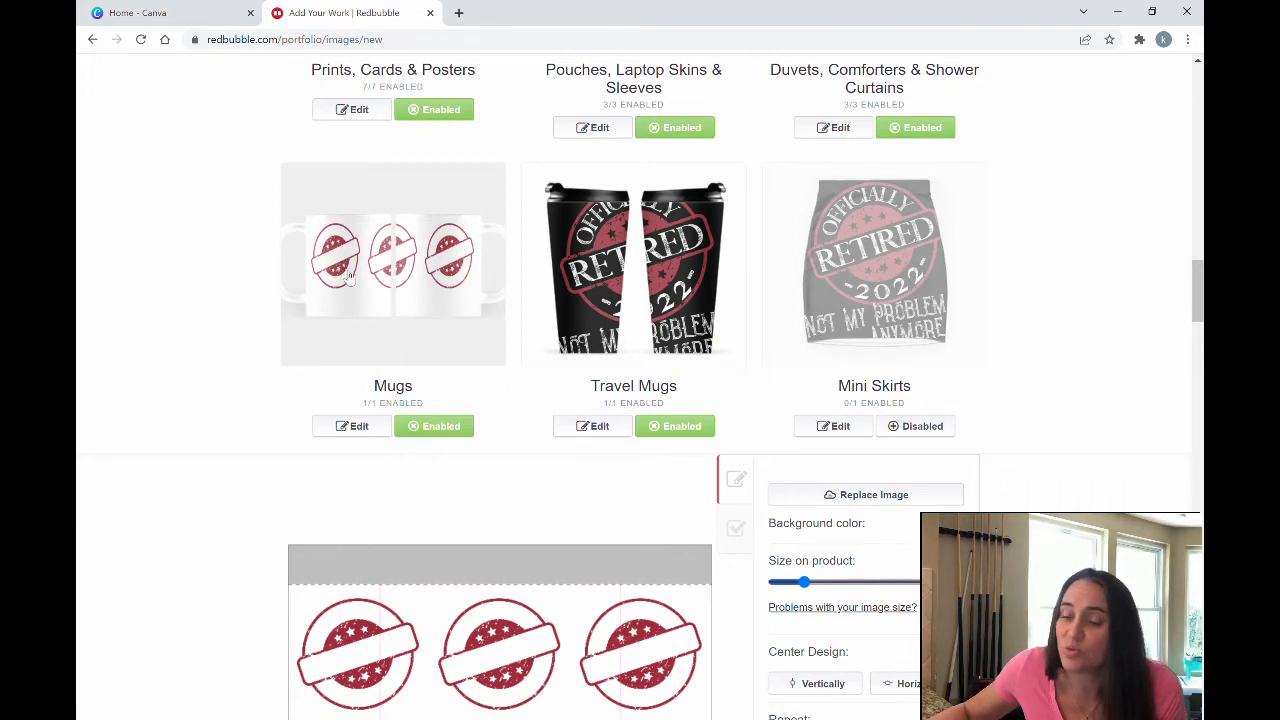
{"action": "left_click", "coordinate": [884, 505]}
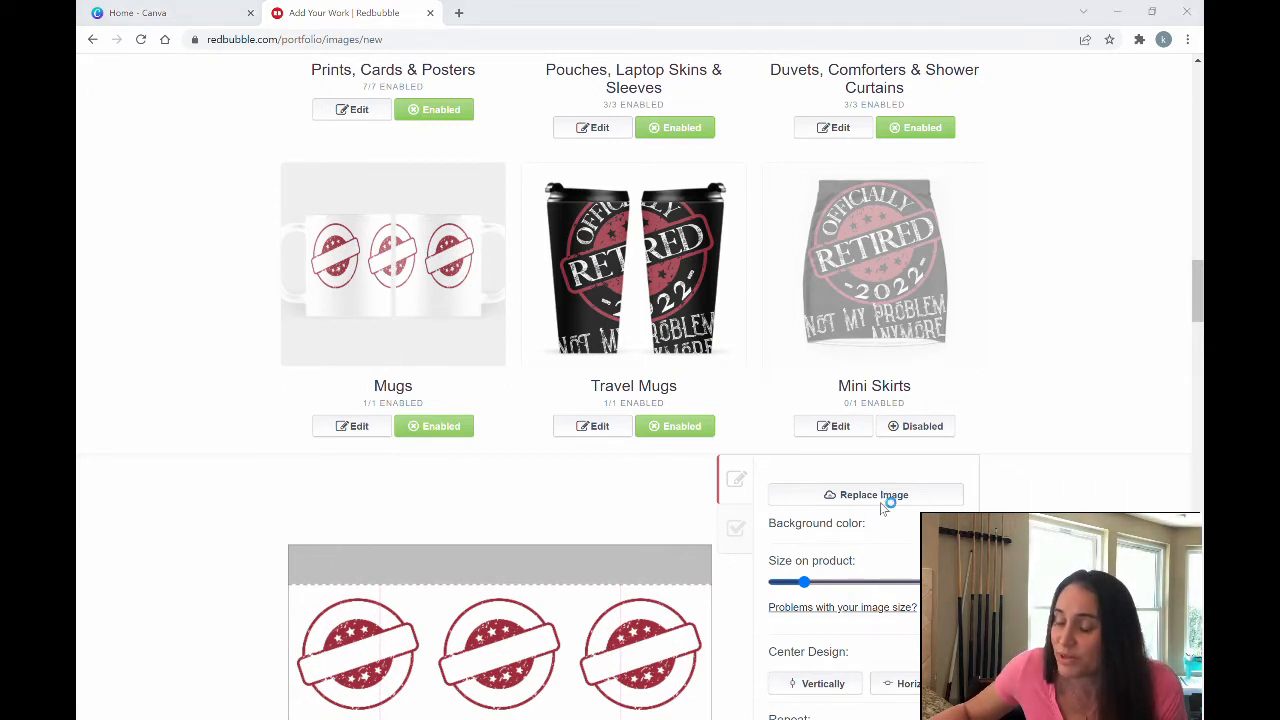
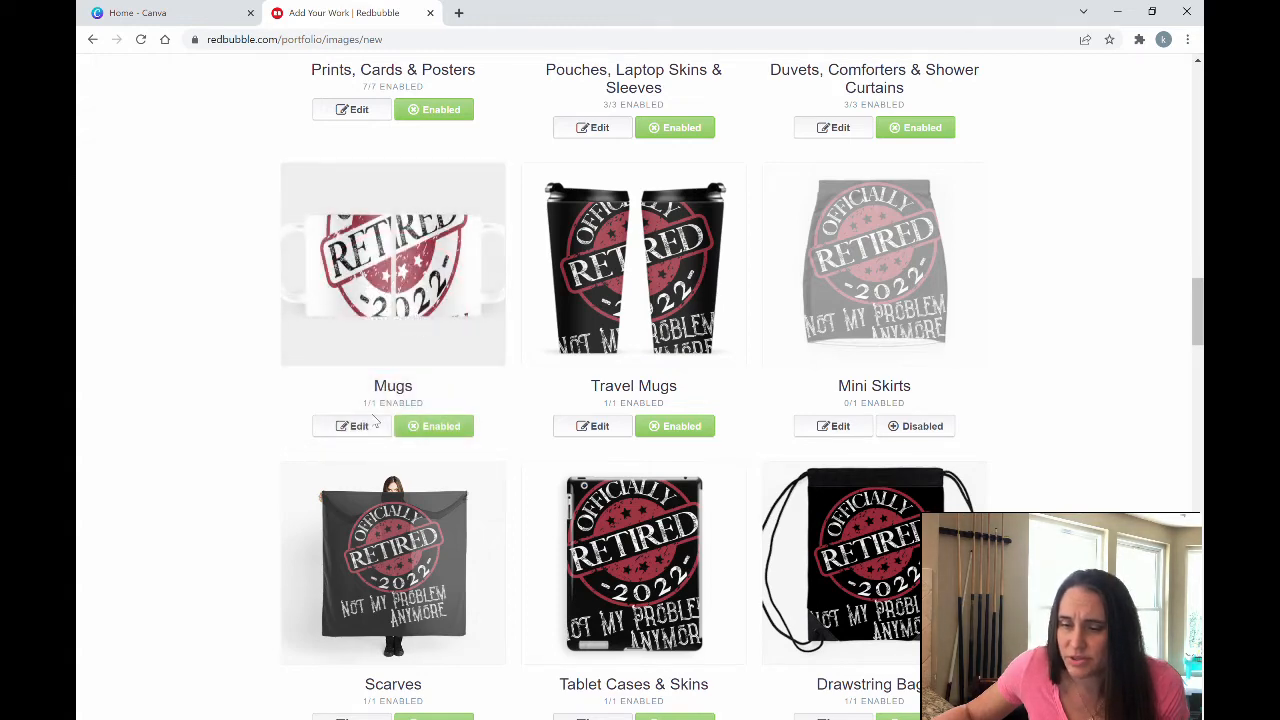
Open the Mugs design for editing, reduce its size to 22% and position it inside the printable area
{"action": "left_click", "coordinate": [372, 426]}
{"action": "scroll", "coordinate": [457, 349], "scroll_direction": "down", "scroll_amount": 1}
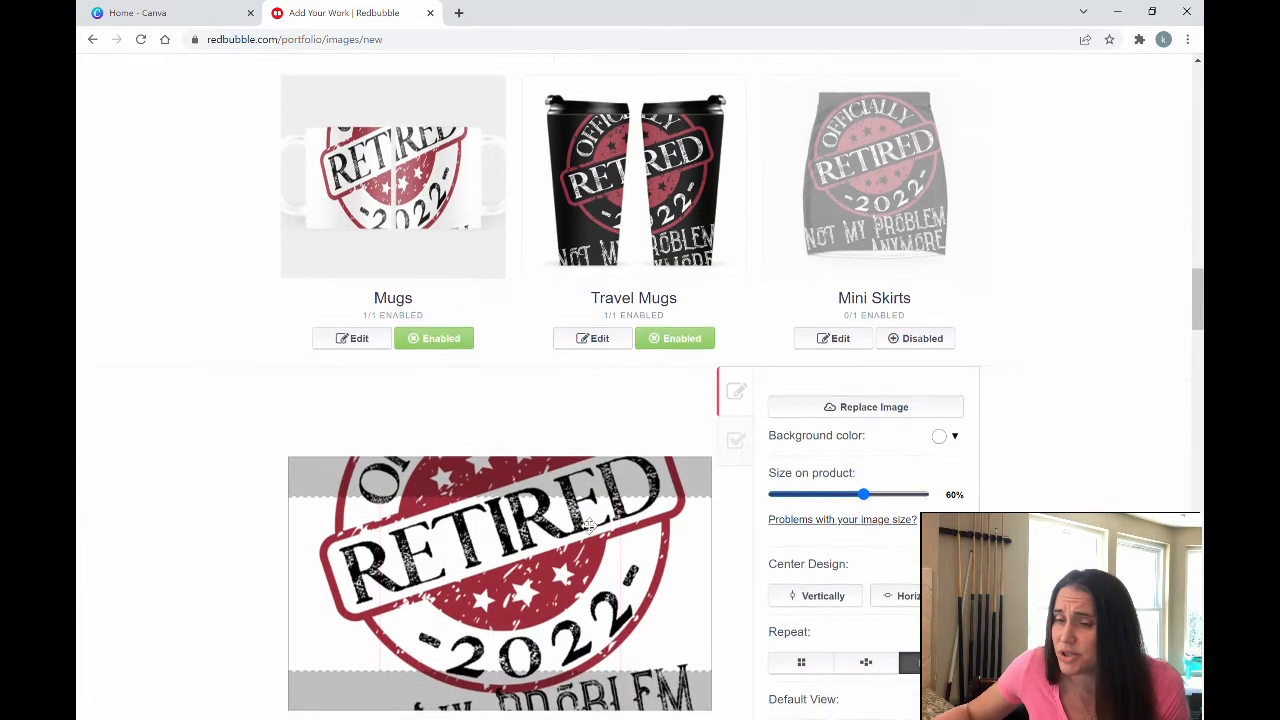
{"action": "scroll", "coordinate": [589, 526], "scroll_direction": "down", "scroll_amount": 1}
{"action": "left_click_drag", "start_coordinate": [864, 432], "coordinate": [814, 422]}
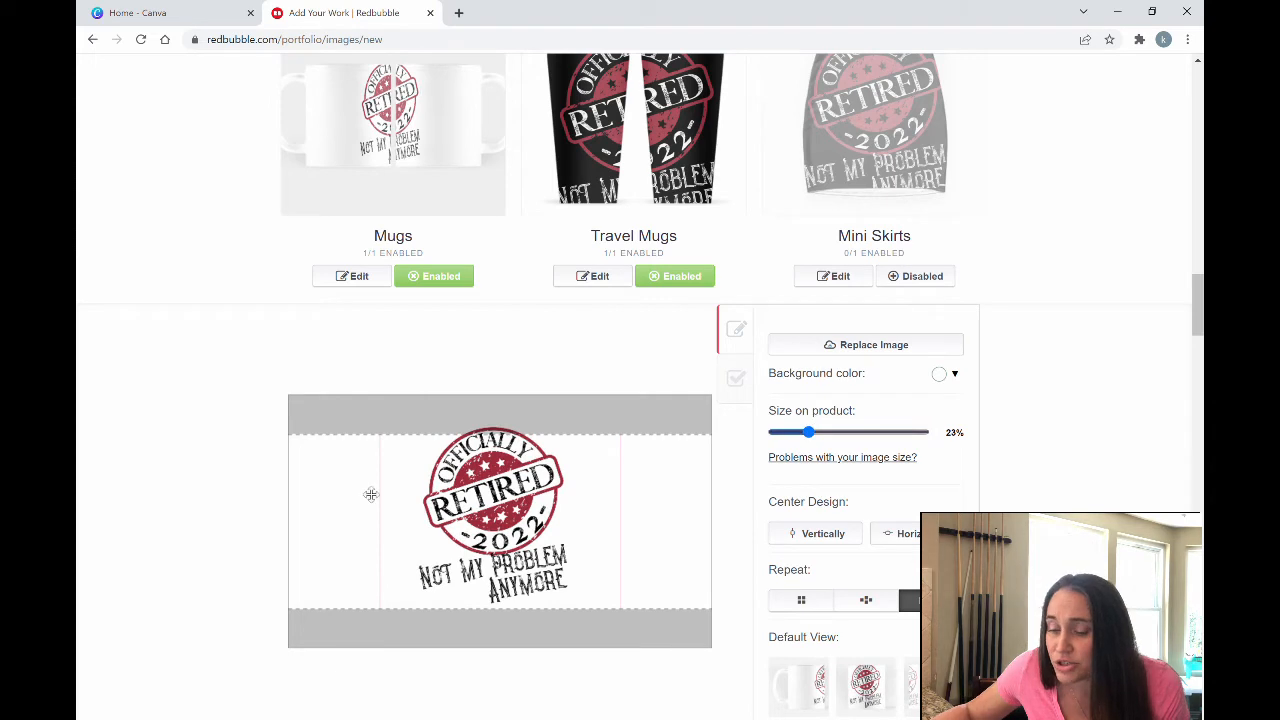
{"action": "left_click_drag", "start_coordinate": [504, 525], "coordinate": [502, 532]}
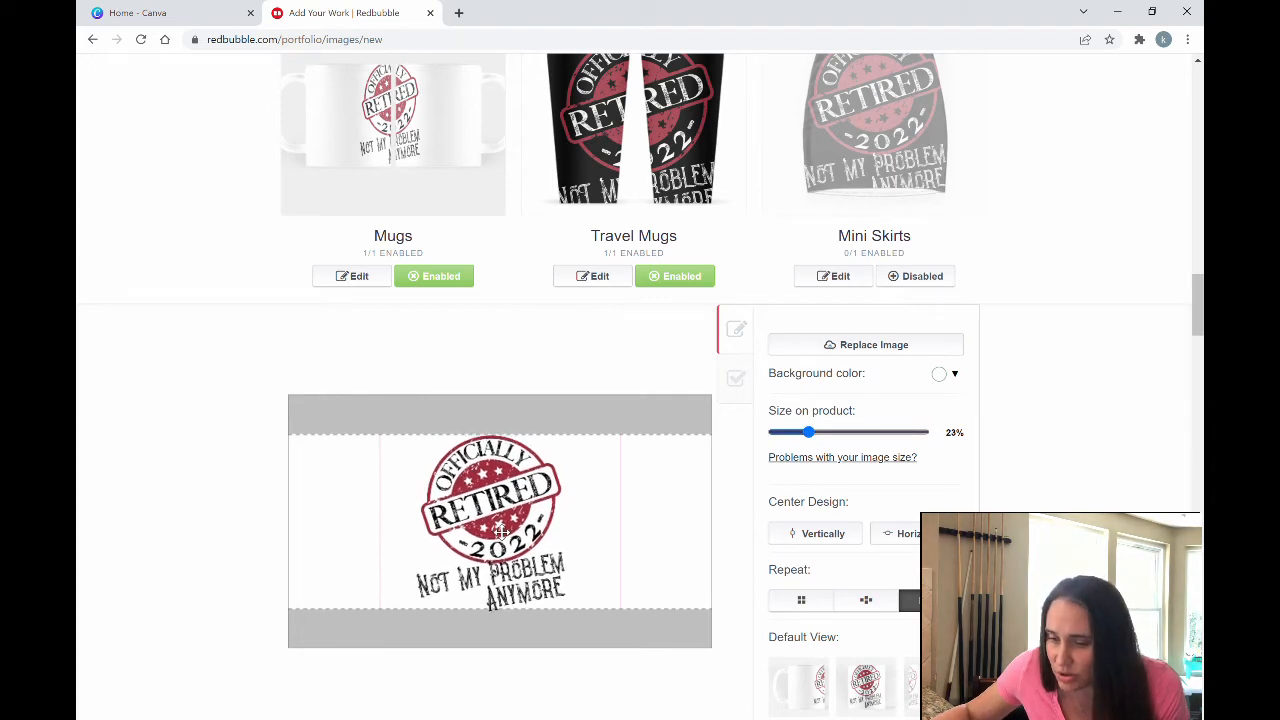
{"action": "left_click_drag", "start_coordinate": [815, 434], "coordinate": [813, 435]}
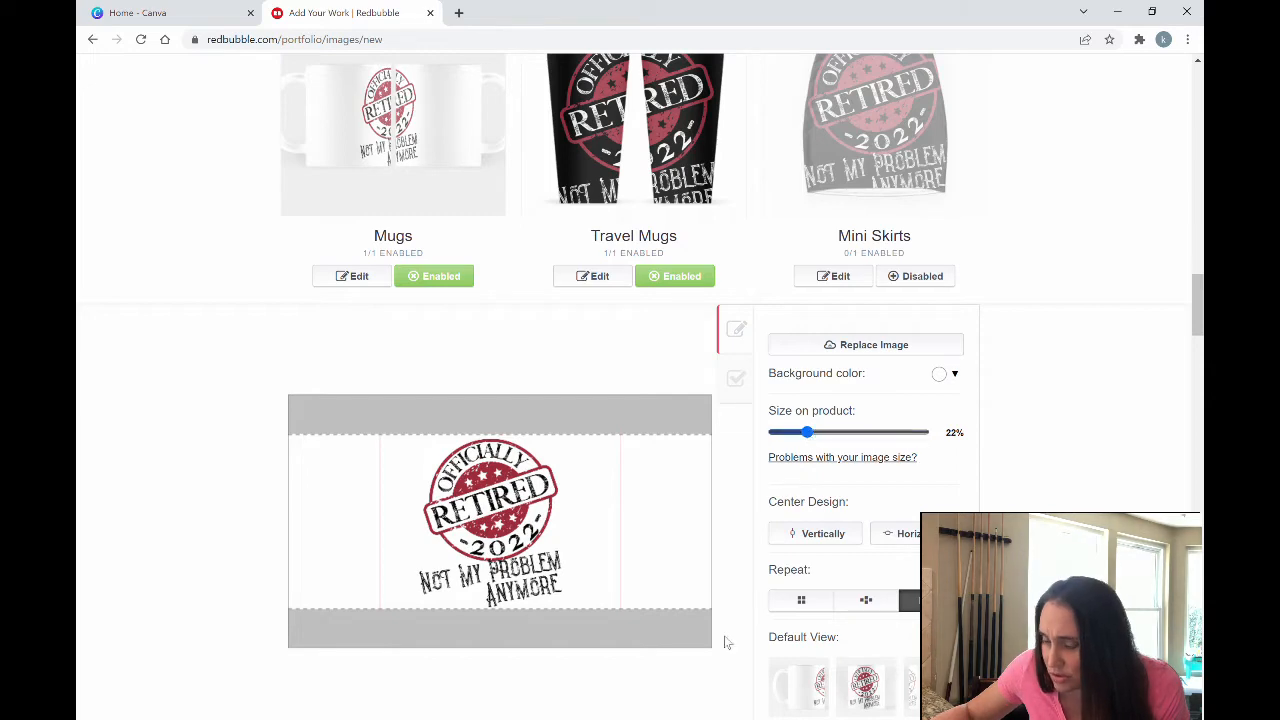
Repeat the mug design in a regular grid at 20% size, align one full row within the printable area, and apply the changes
{"action": "left_click", "coordinate": [805, 604]}
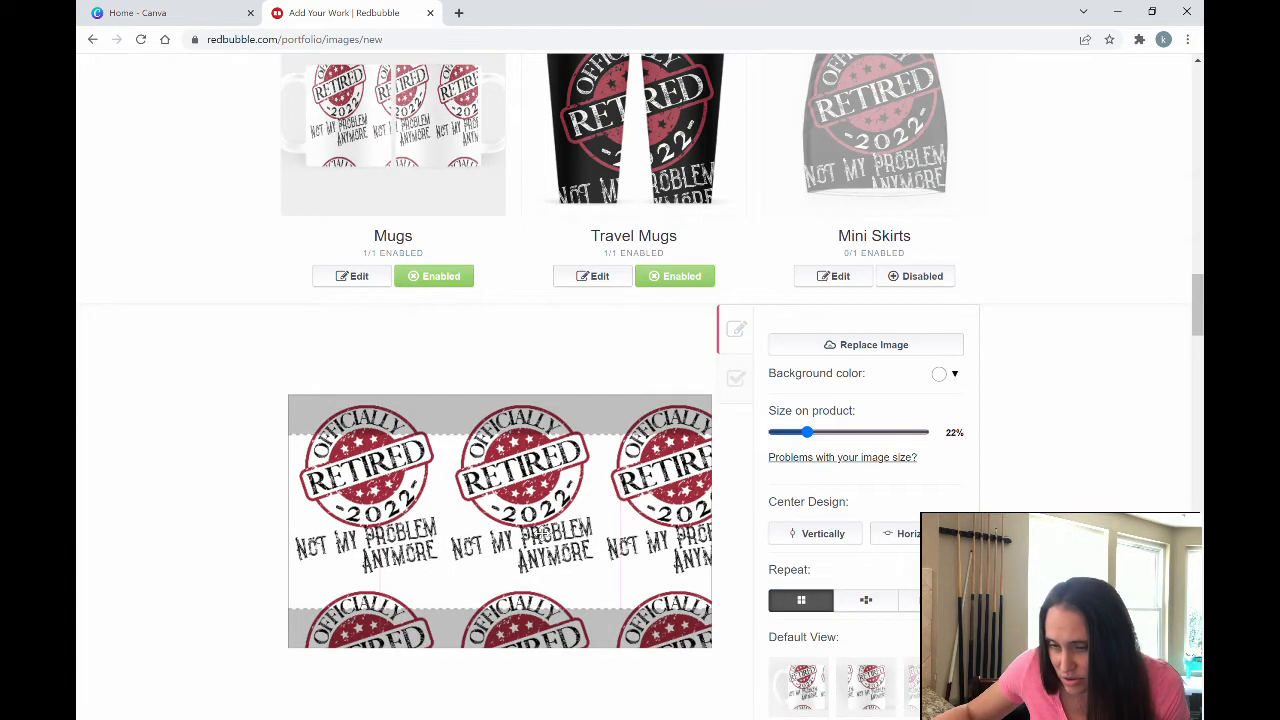
{"action": "left_click_drag", "start_coordinate": [541, 533], "coordinate": [530, 569]}
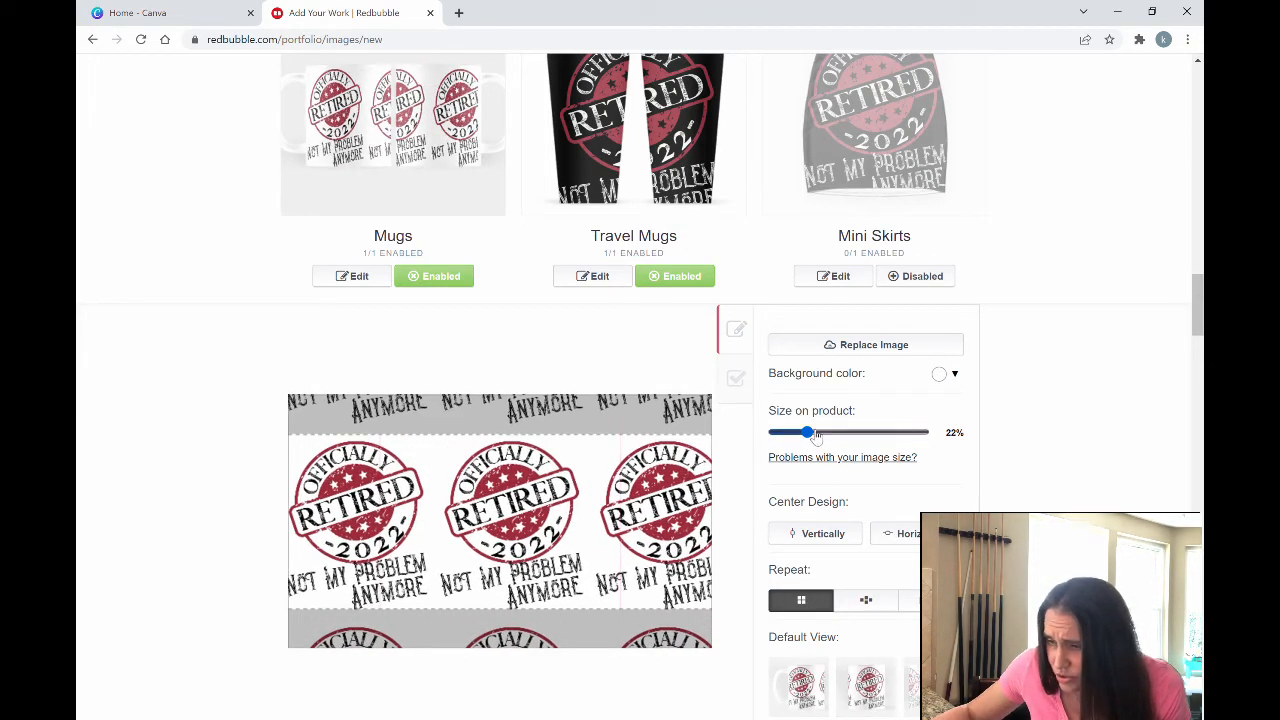
{"action": "left_click_drag", "start_coordinate": [815, 437], "coordinate": [810, 437]}
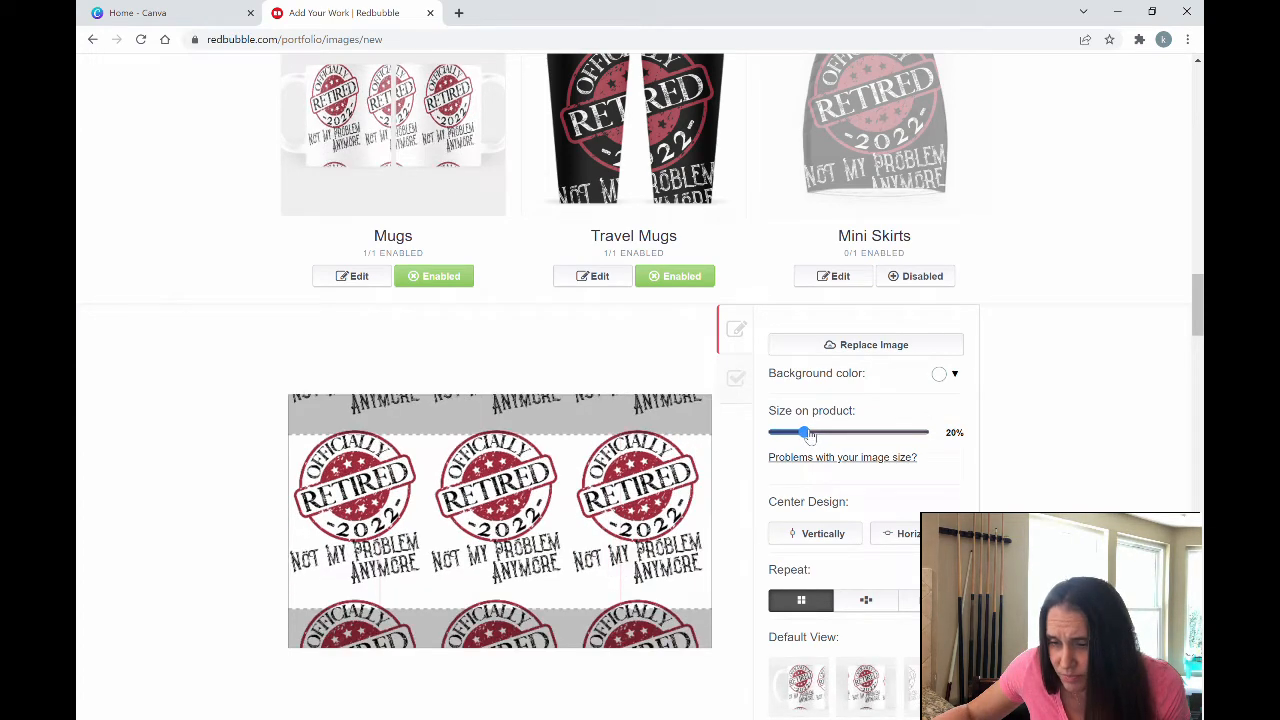
{"action": "left_click_drag", "start_coordinate": [629, 527], "coordinate": [628, 547]}
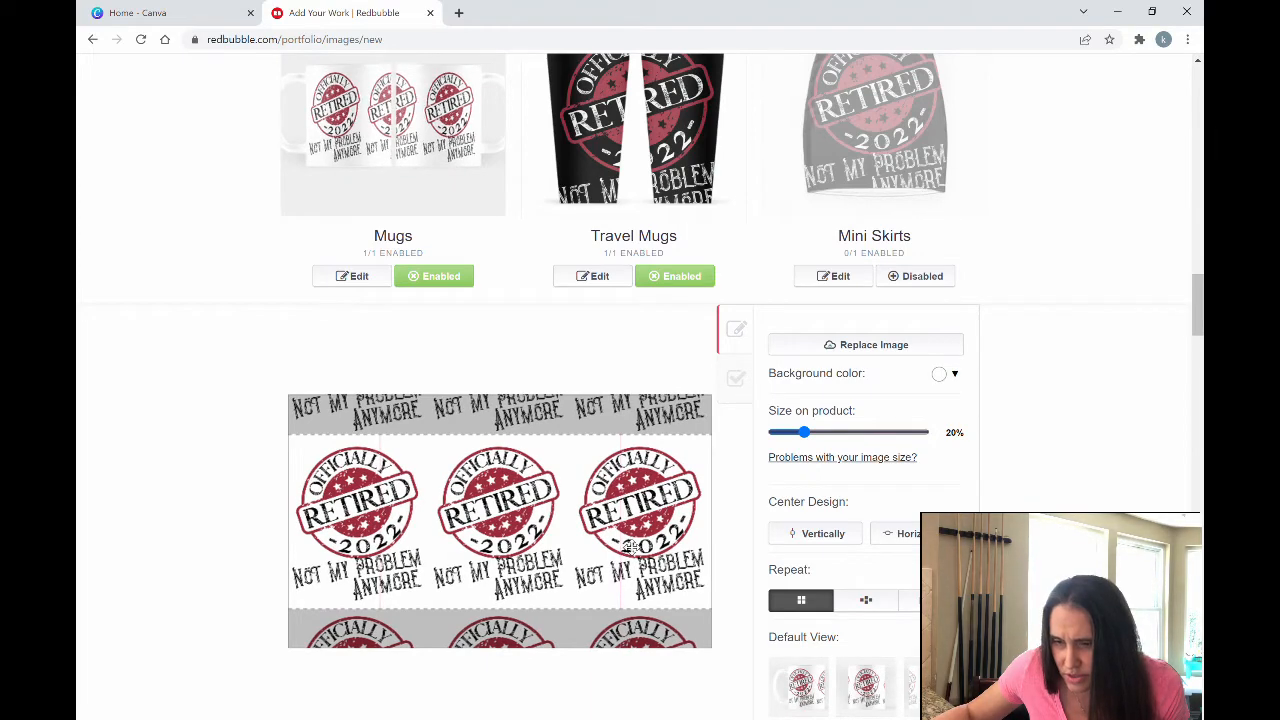
{"action": "scroll", "coordinate": [802, 551], "scroll_direction": "up", "scroll_amount": 1}
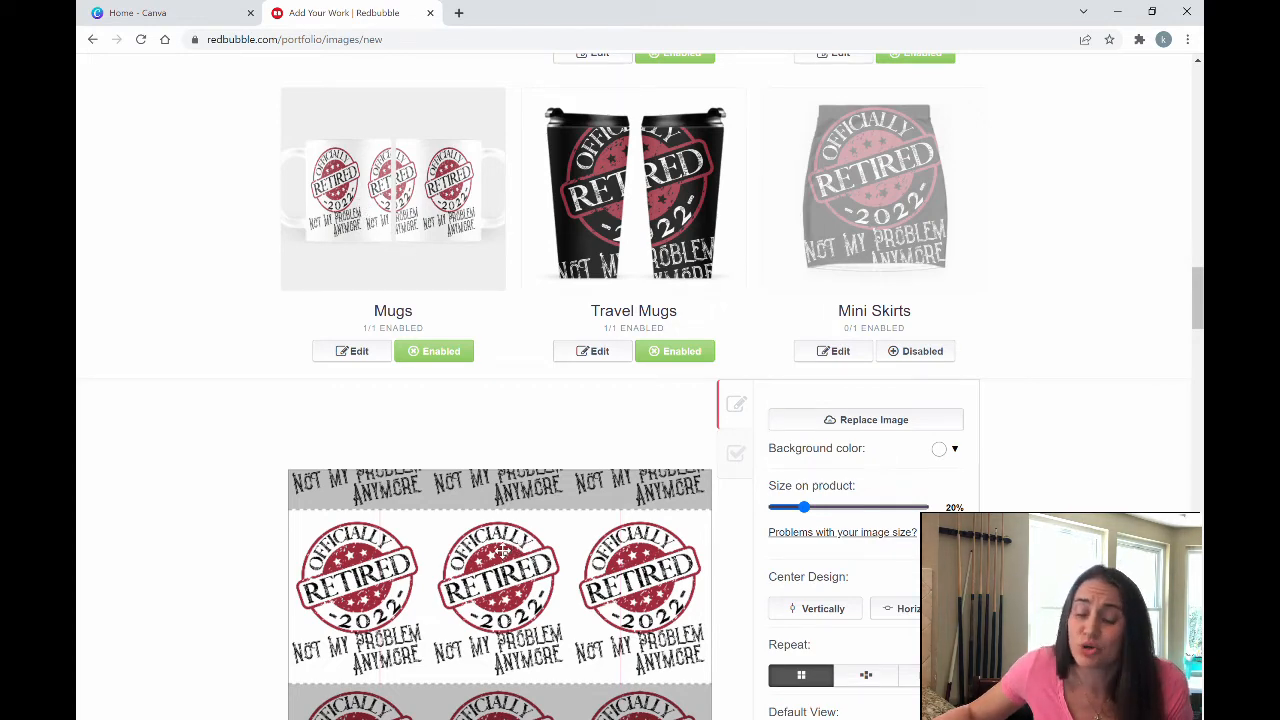
{"action": "scroll", "coordinate": [214, 437], "scroll_direction": "down", "scroll_amount": 1}
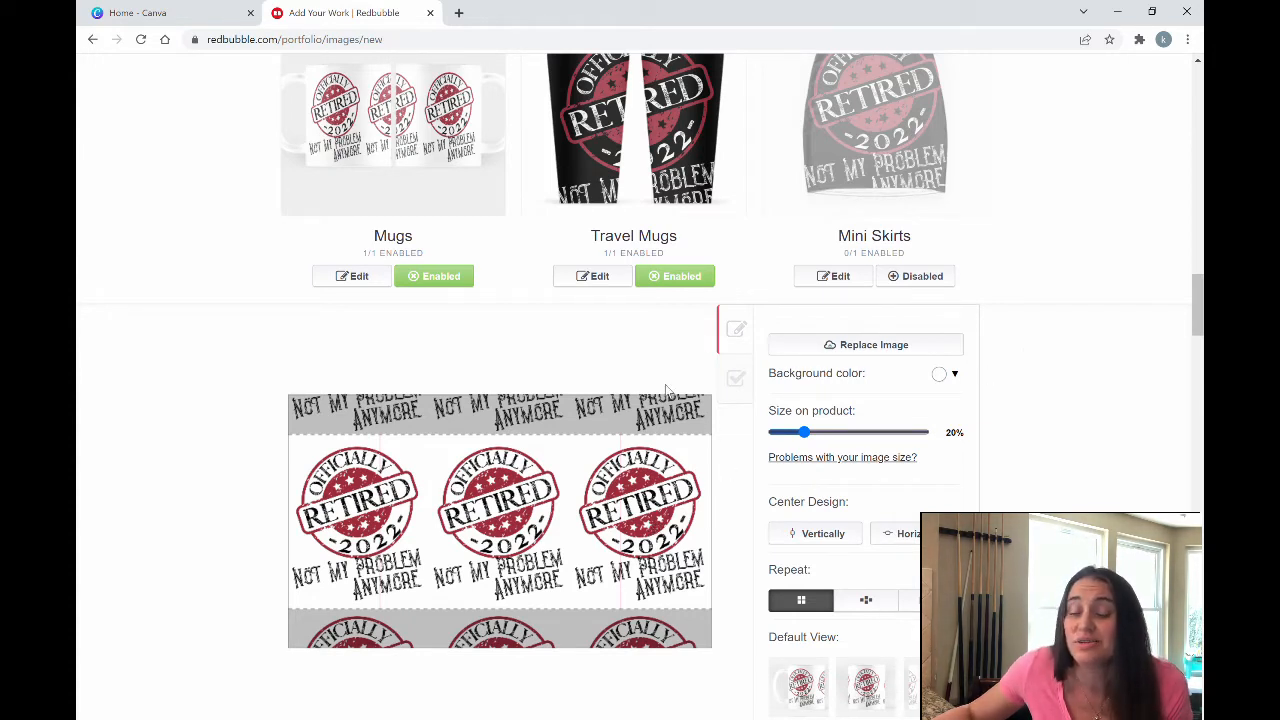
{"action": "scroll", "coordinate": [1070, 402], "scroll_direction": "down", "scroll_amount": 1}
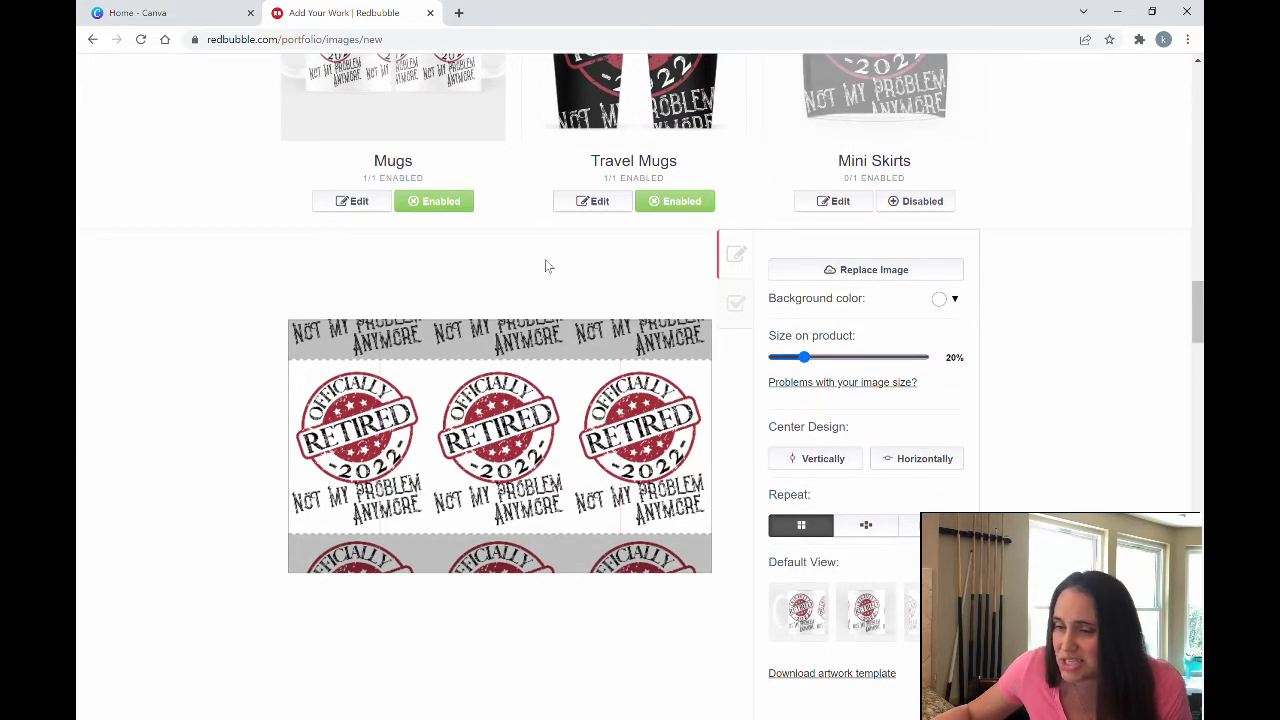
{"action": "scroll", "coordinate": [697, 455], "scroll_direction": "down", "scroll_amount": 1}
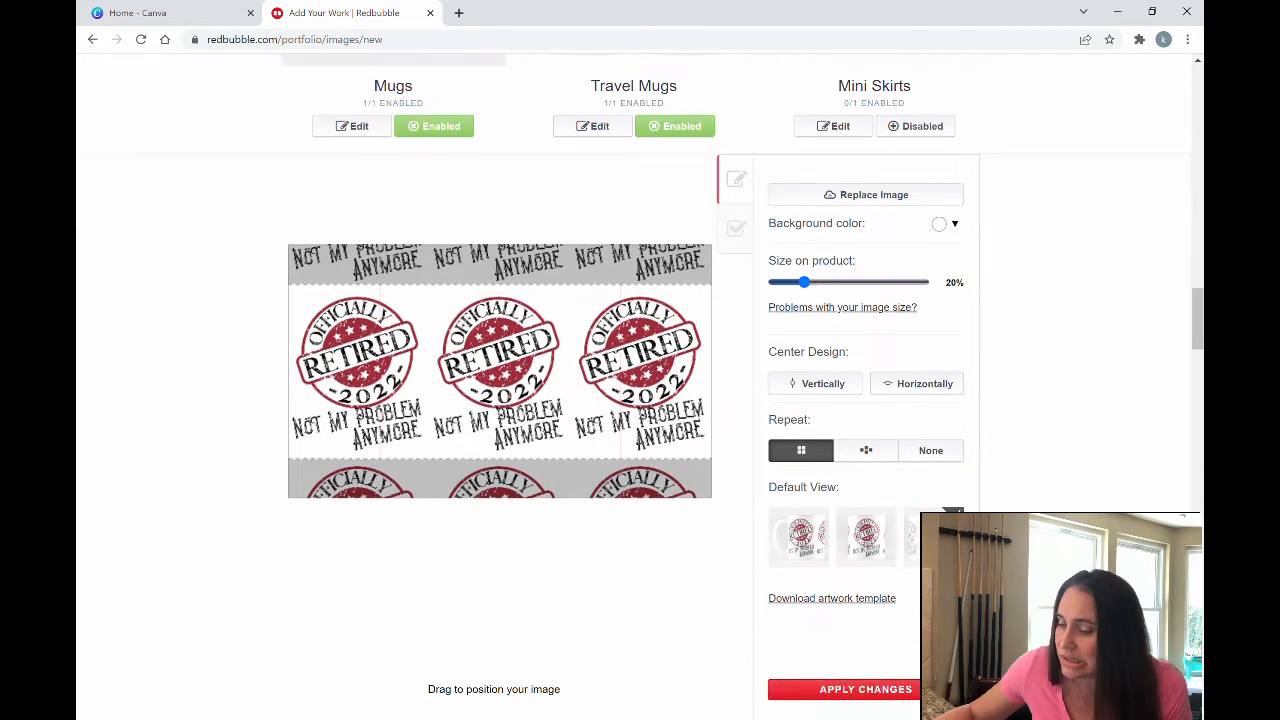
{"action": "left_click", "coordinate": [866, 690]}
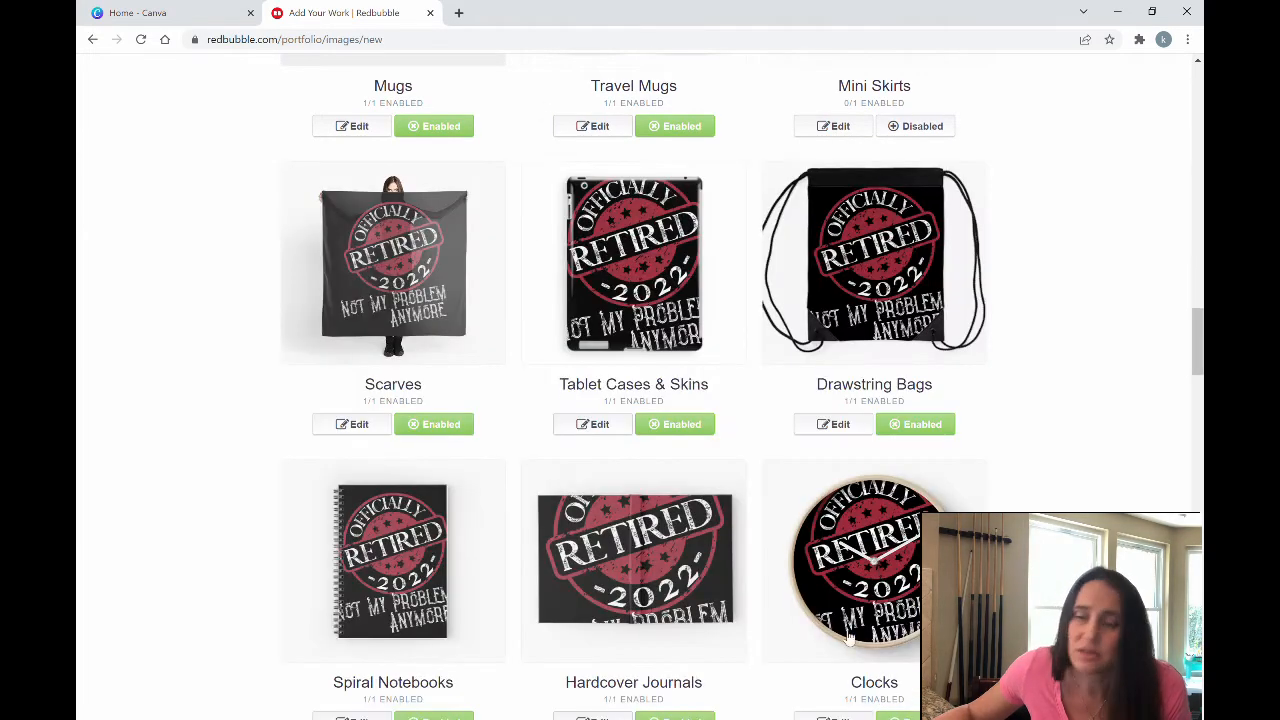
Resize the Travel Mugs design to 35%, center it horizontally, and apply the changes
{"action": "scroll", "coordinate": [638, 416], "scroll_direction": "up", "scroll_amount": 3}
{"action": "scroll", "coordinate": [638, 416], "scroll_direction": "up", "scroll_amount": 1}
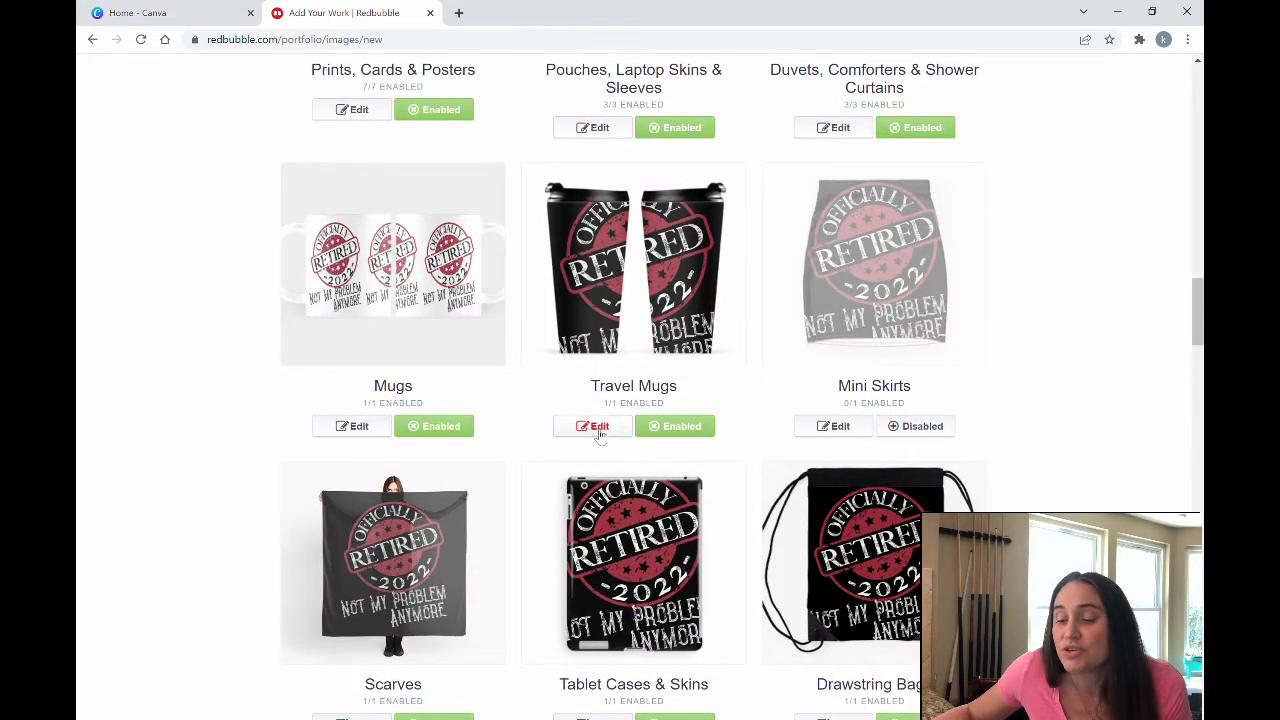
{"action": "left_click", "coordinate": [592, 428]}
{"action": "scroll", "coordinate": [668, 396], "scroll_direction": "down", "scroll_amount": 3}
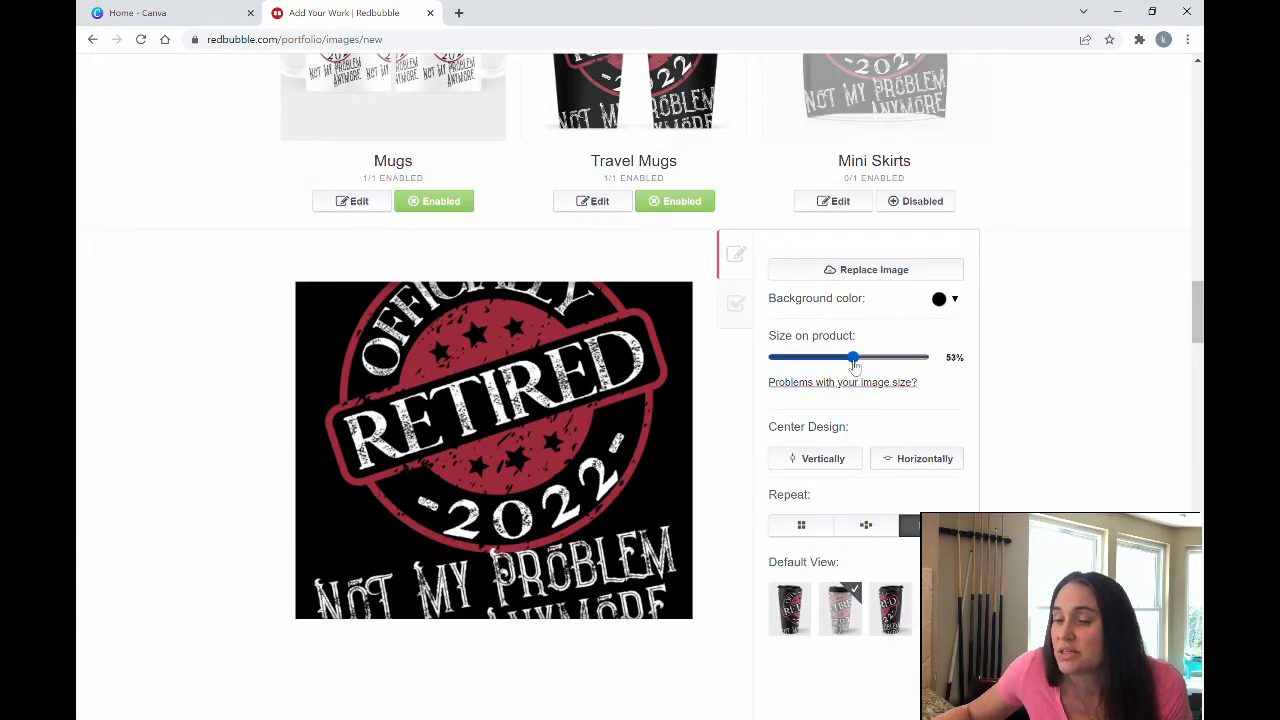
{"action": "left_click_drag", "start_coordinate": [853, 358], "coordinate": [826, 358]}
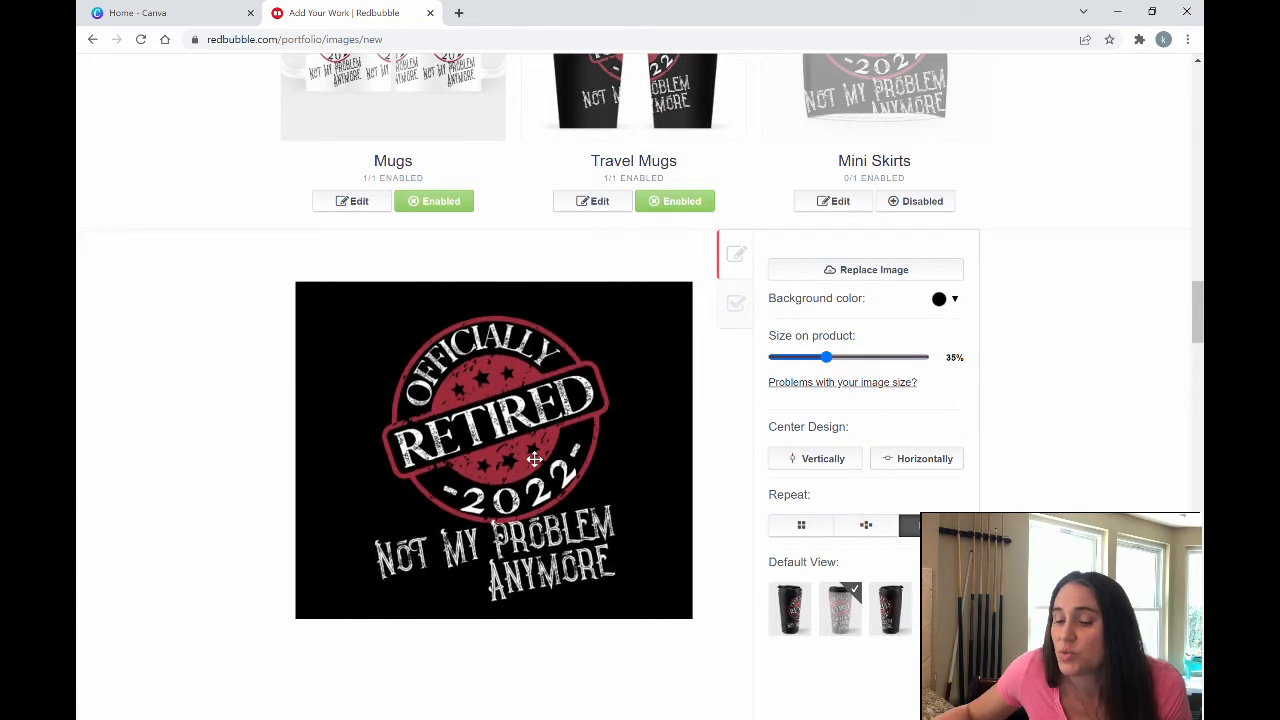
{"action": "scroll", "coordinate": [648, 480], "scroll_direction": "up", "scroll_amount": 2}
{"action": "scroll", "coordinate": [494, 540], "scroll_direction": "down", "scroll_amount": 2}
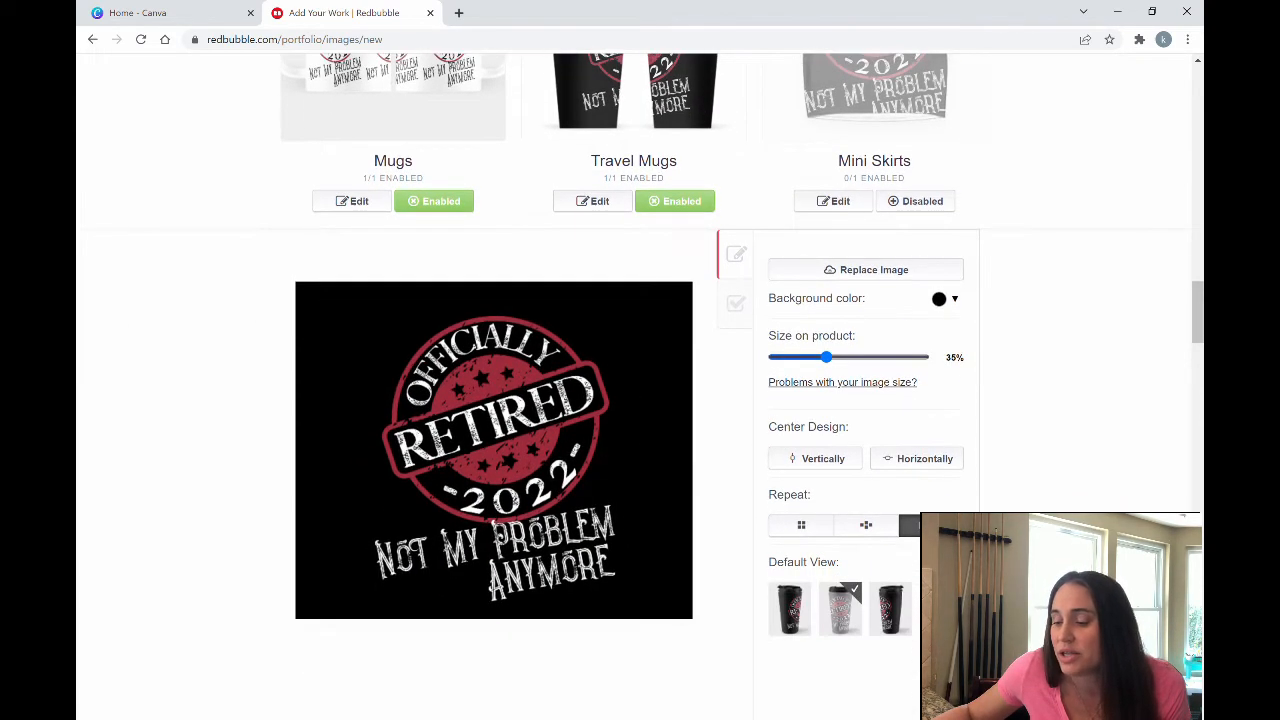
{"action": "left_click", "coordinate": [940, 457]}
{"action": "scroll", "coordinate": [885, 605], "scroll_direction": "down", "scroll_amount": 2}
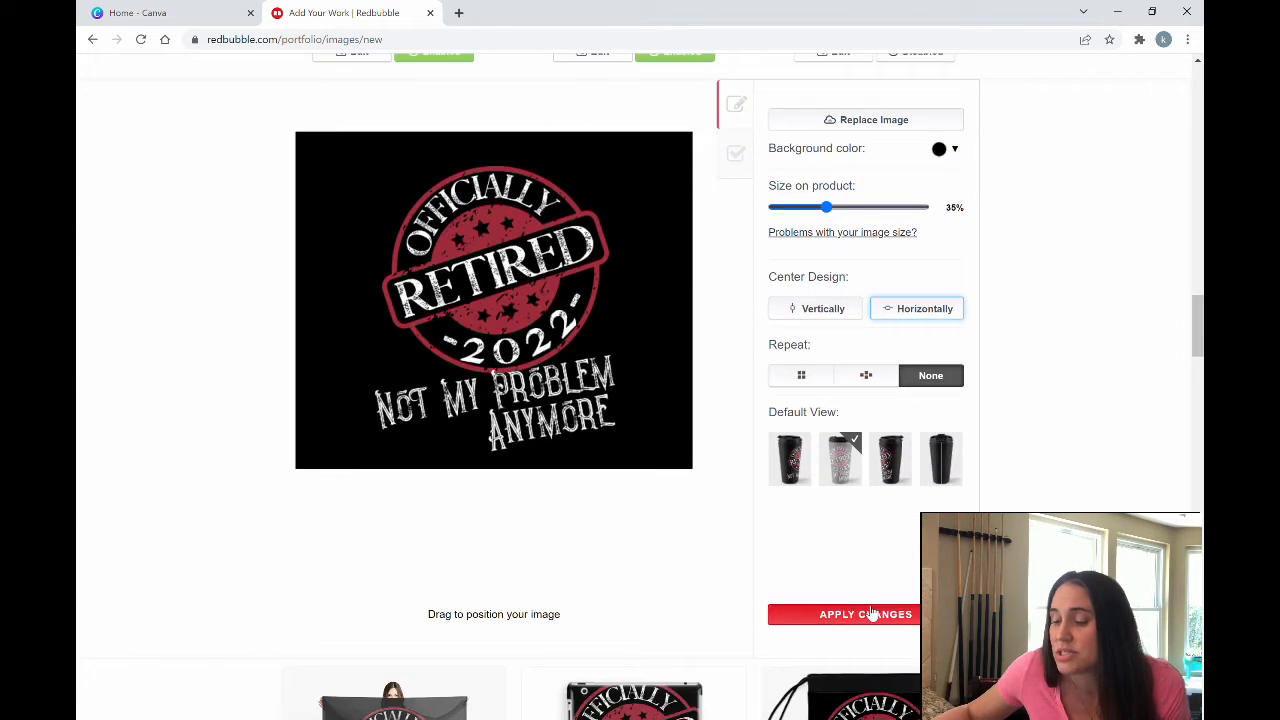
{"action": "left_click", "coordinate": [872, 614]}
Enable the Mini Skirts product and open its design settings
{"action": "scroll", "coordinate": [866, 500], "scroll_direction": "up", "scroll_amount": 5}
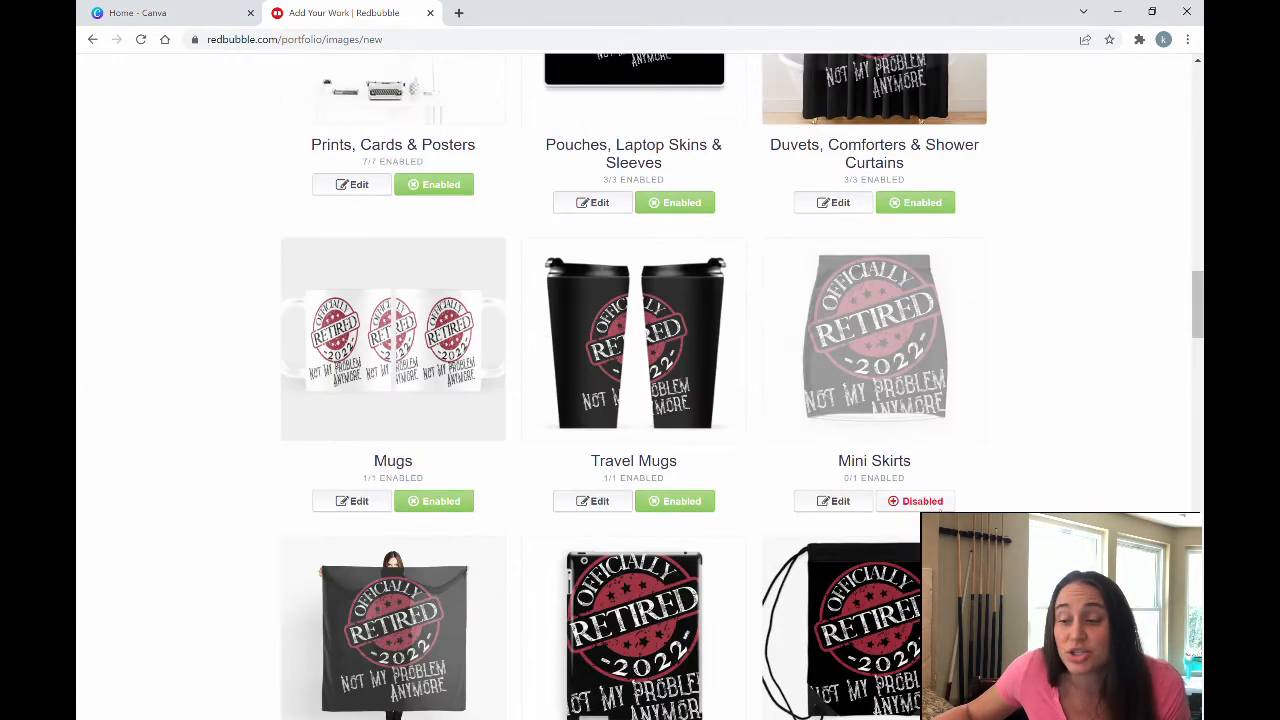
{"action": "left_click", "coordinate": [938, 505]}
{"action": "double_click", "coordinate": [840, 501]}
{"action": "scroll", "coordinate": [816, 310], "scroll_direction": "down", "scroll_amount": 2}
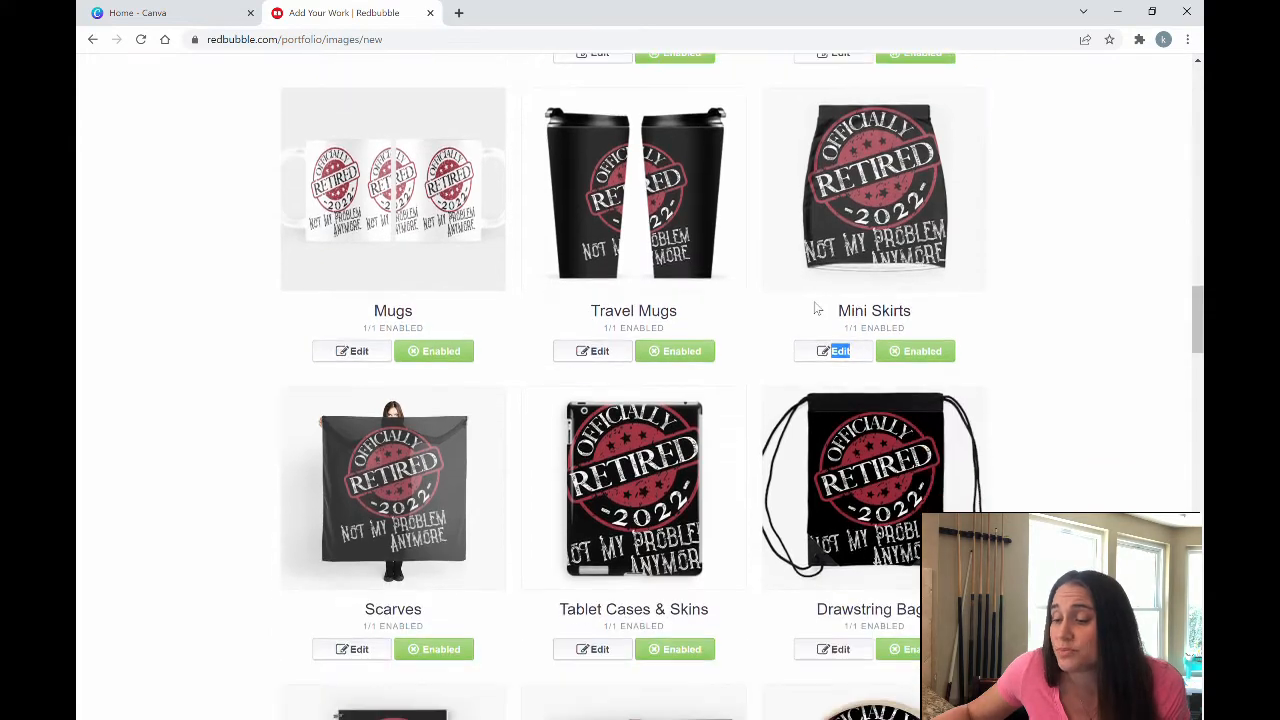
{"action": "left_click", "coordinate": [833, 351]}
{"action": "scroll", "coordinate": [886, 420], "scroll_direction": "down", "scroll_amount": 2}
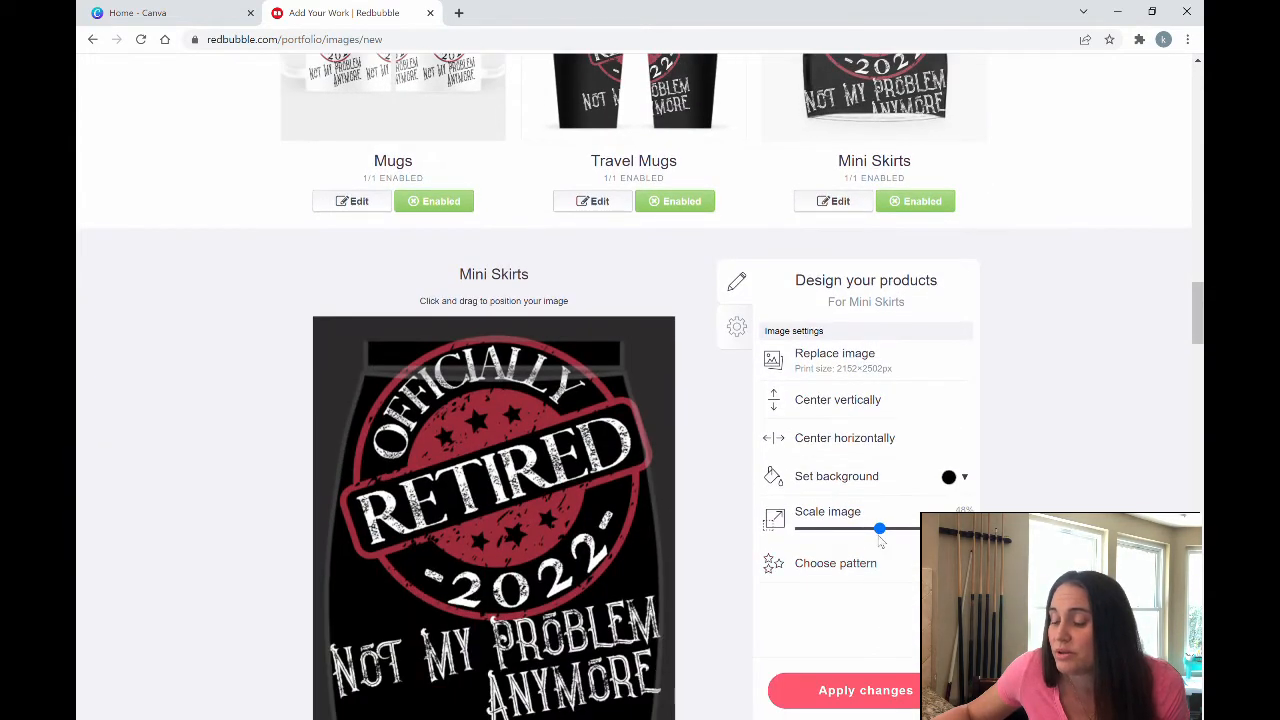
Fill the mini skirt with the staggered repeat pattern at 13% scale and apply the changes
{"action": "left_click_drag", "start_coordinate": [876, 533], "coordinate": [833, 540]}
{"action": "left_click", "coordinate": [851, 565]}
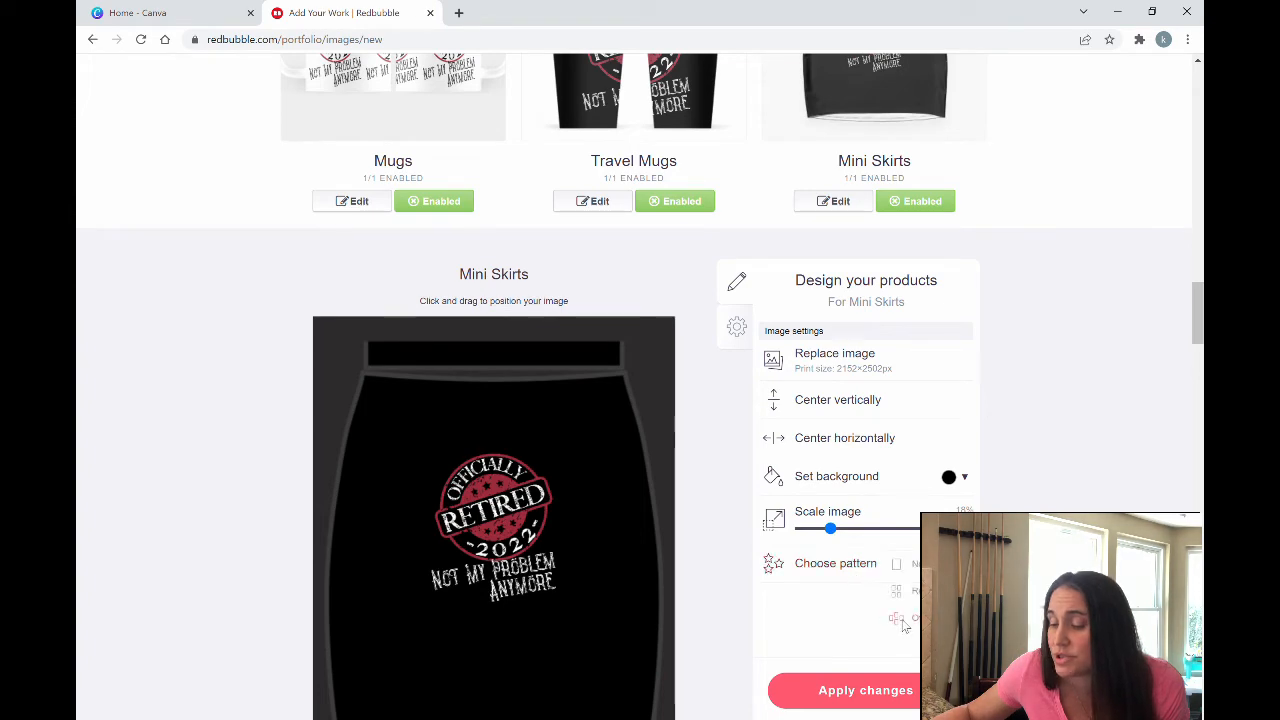
{"action": "left_click", "coordinate": [901, 622]}
{"action": "left_click_drag", "start_coordinate": [830, 528], "coordinate": [824, 531]}
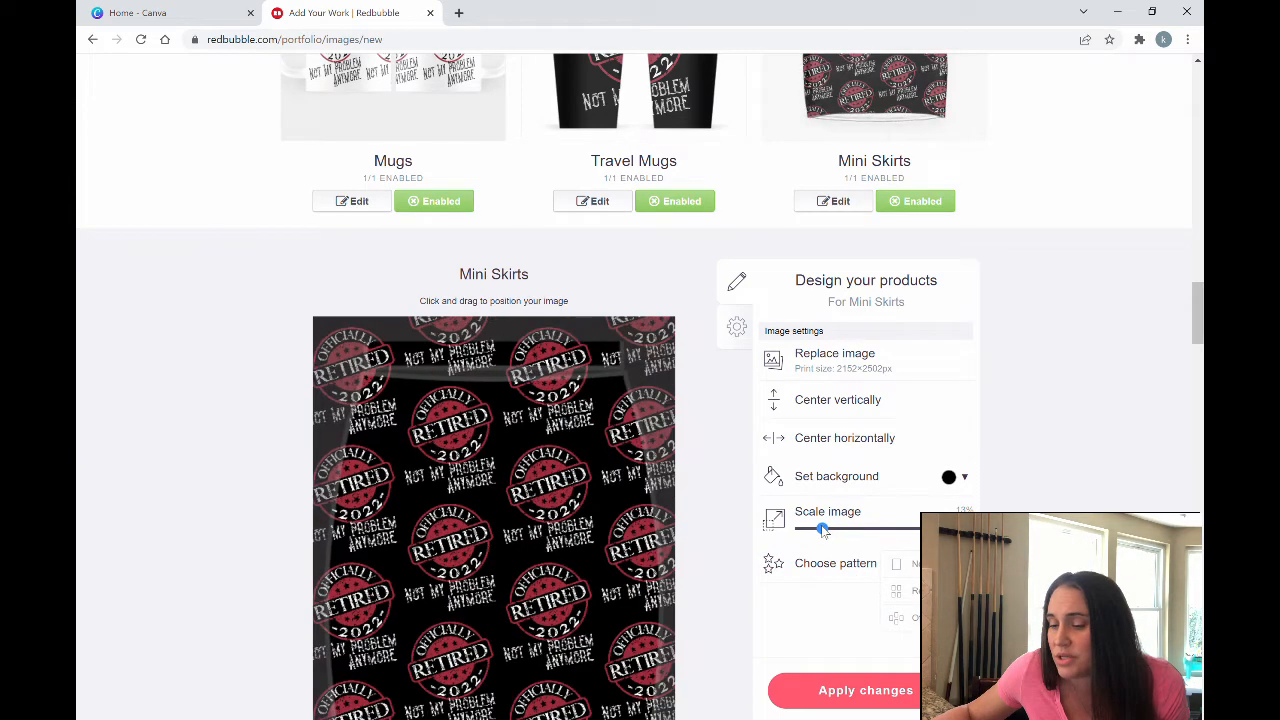
{"action": "scroll", "coordinate": [1034, 491], "scroll_direction": "up", "scroll_amount": 3}
{"action": "scroll", "coordinate": [1033, 490], "scroll_direction": "down", "scroll_amount": 3}
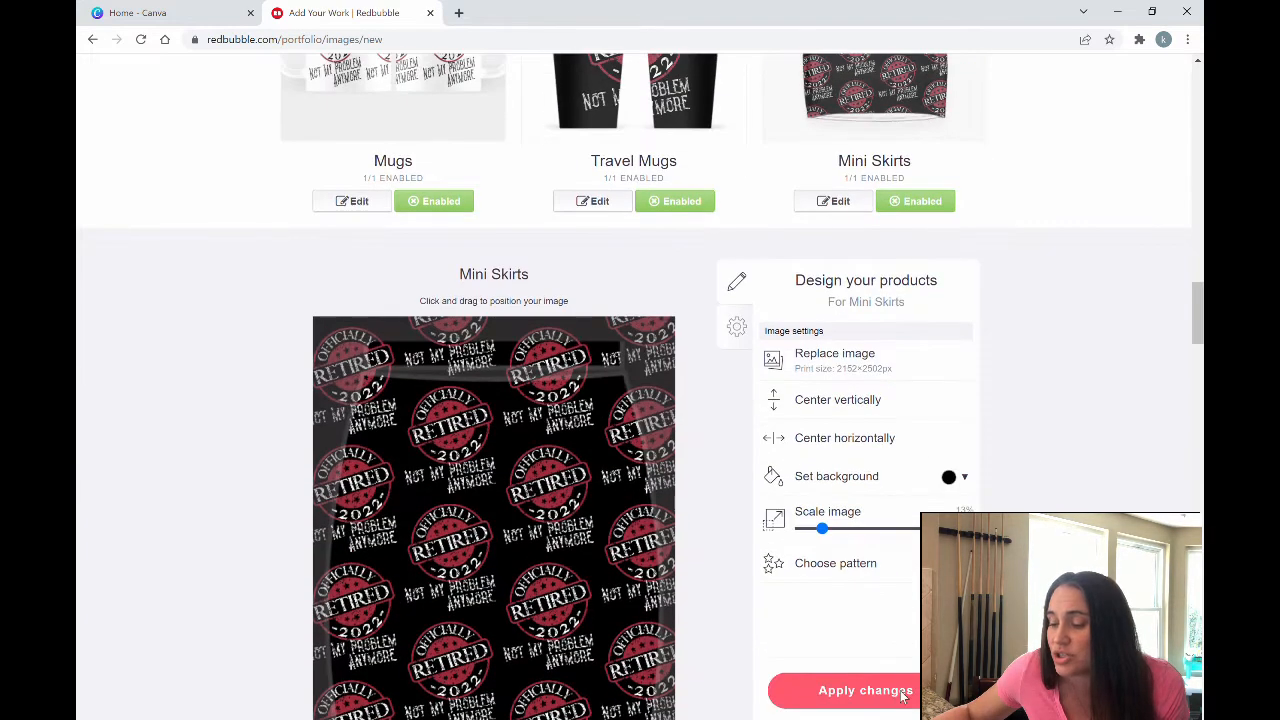
{"action": "left_click", "coordinate": [903, 693]}
Scale the Tablet Cases & Skins design to 40%, center it horizontally, and apply the changes
{"action": "scroll", "coordinate": [507, 260], "scroll_direction": "down", "scroll_amount": 2}
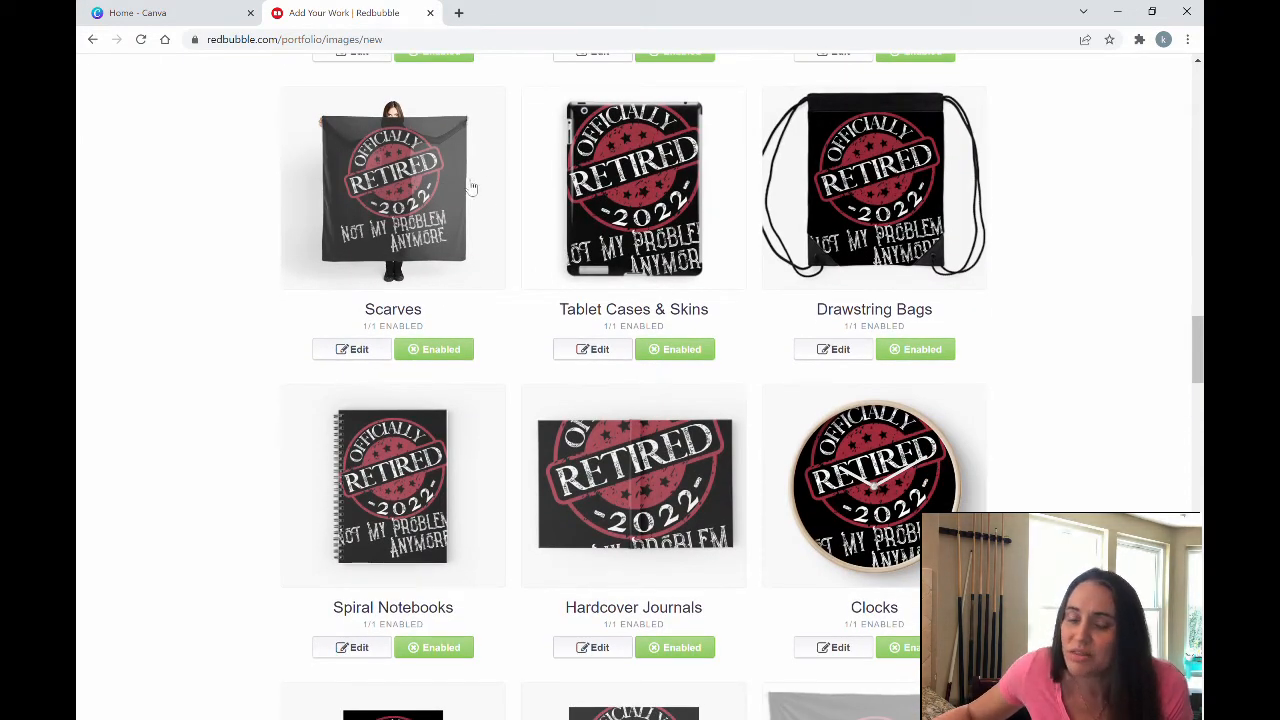
{"action": "left_click", "coordinate": [597, 349]}
{"action": "scroll", "coordinate": [680, 385], "scroll_direction": "down", "scroll_amount": 1}
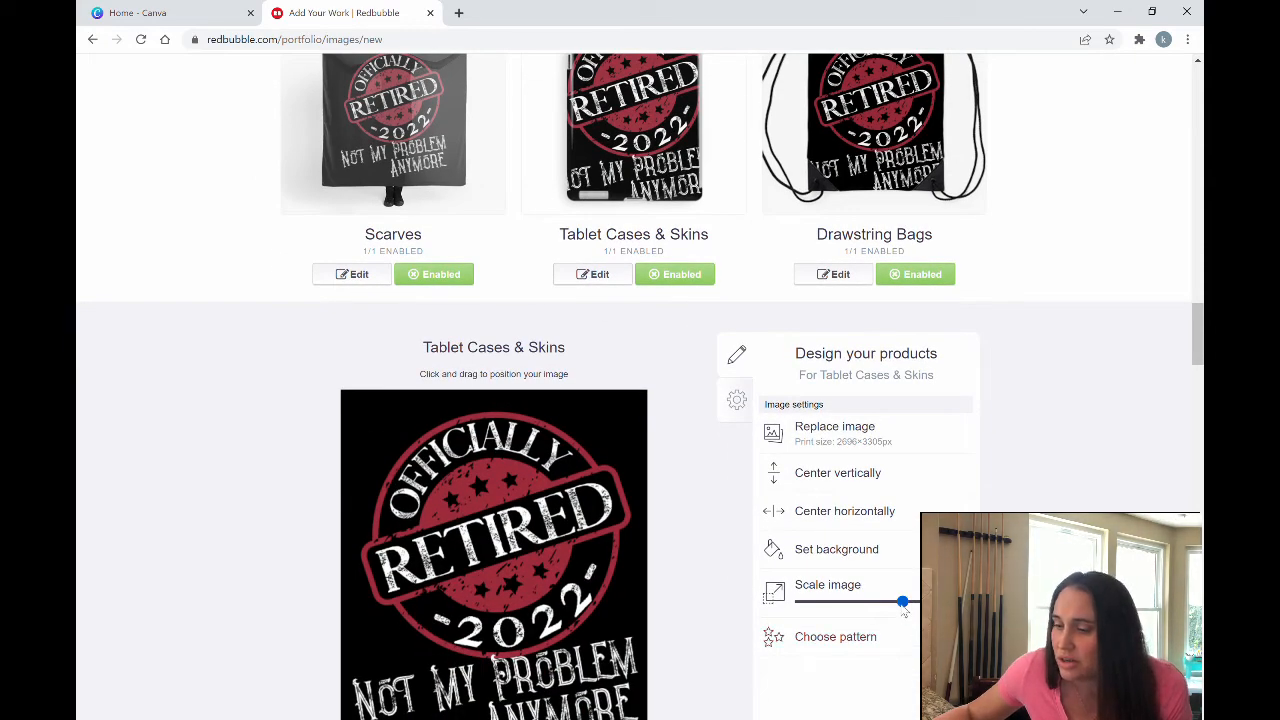
{"action": "left_click_drag", "start_coordinate": [903, 601], "coordinate": [868, 602]}
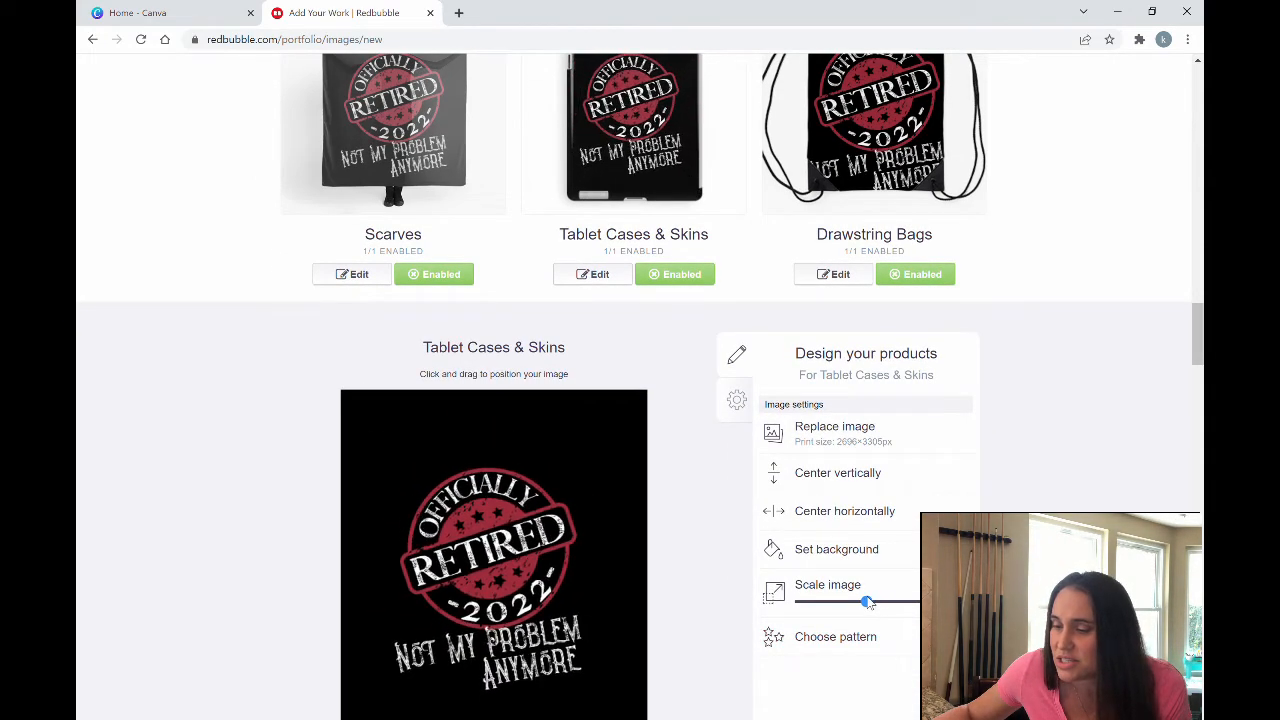
{"action": "left_click", "coordinate": [855, 515]}
{"action": "scroll", "coordinate": [898, 539], "scroll_direction": "up", "scroll_amount": 2}
{"action": "scroll", "coordinate": [898, 539], "scroll_direction": "down", "scroll_amount": 3}
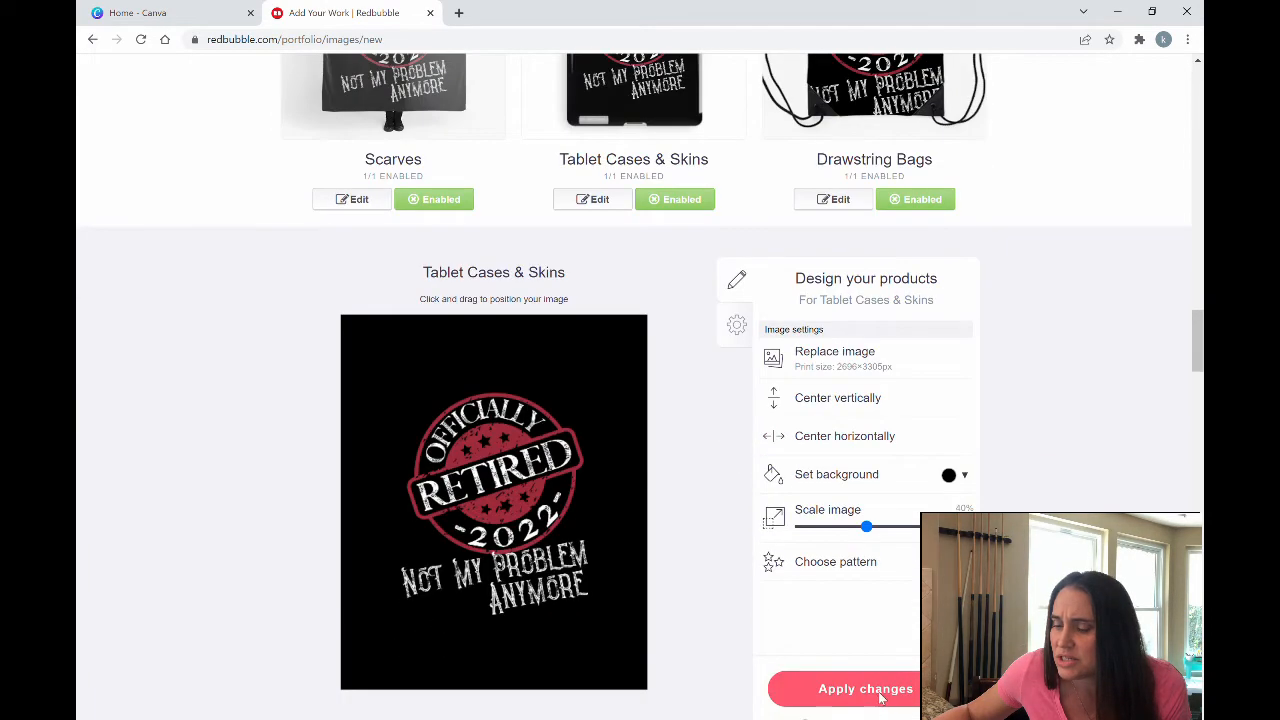
{"action": "left_click", "coordinate": [881, 698]}
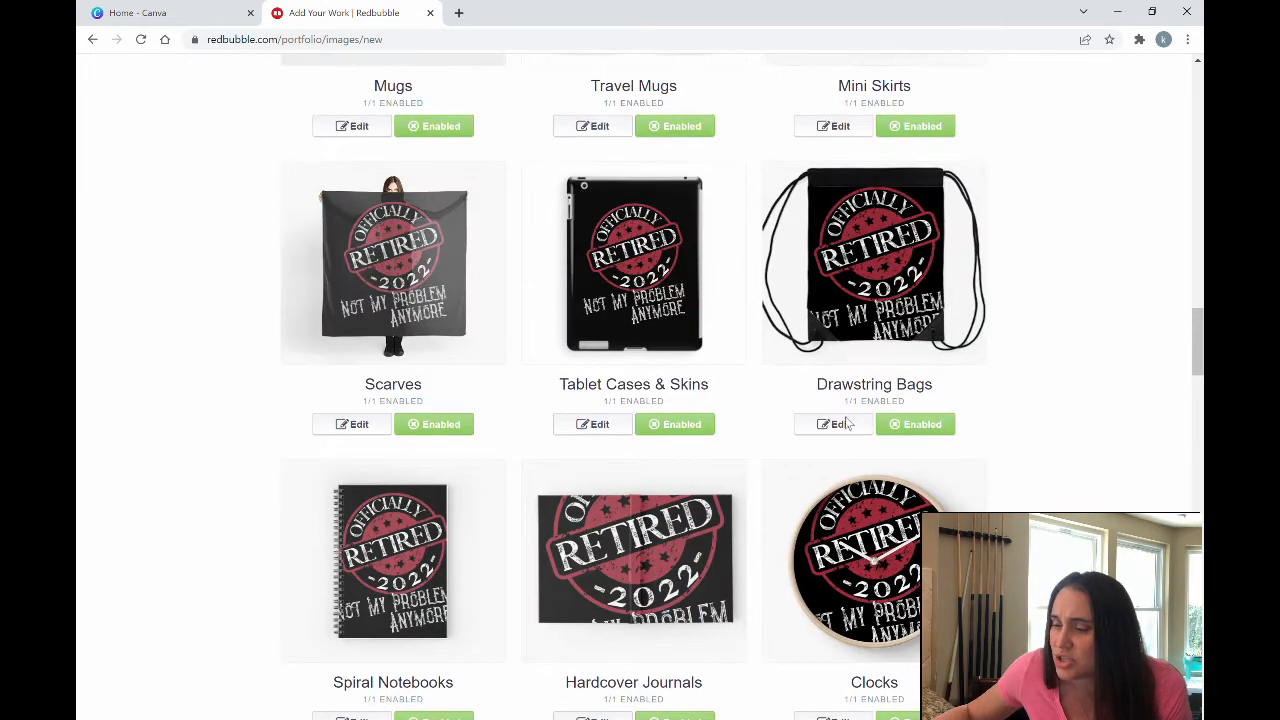
Scale the Drawstring Bags design to 42%, center it horizontally, and apply the changes
{"action": "left_click", "coordinate": [845, 424]}
{"action": "scroll", "coordinate": [830, 617], "scroll_direction": "down", "scroll_amount": 2}
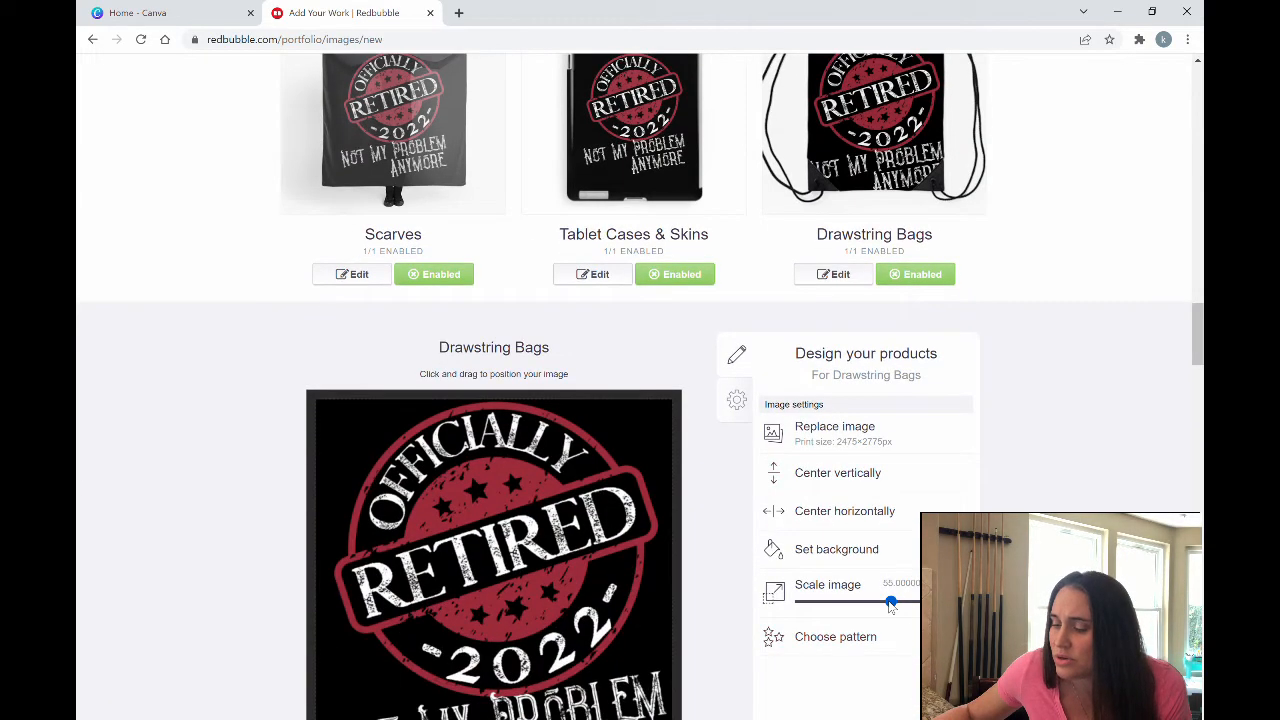
{"action": "left_click_drag", "start_coordinate": [891, 605], "coordinate": [870, 602]}
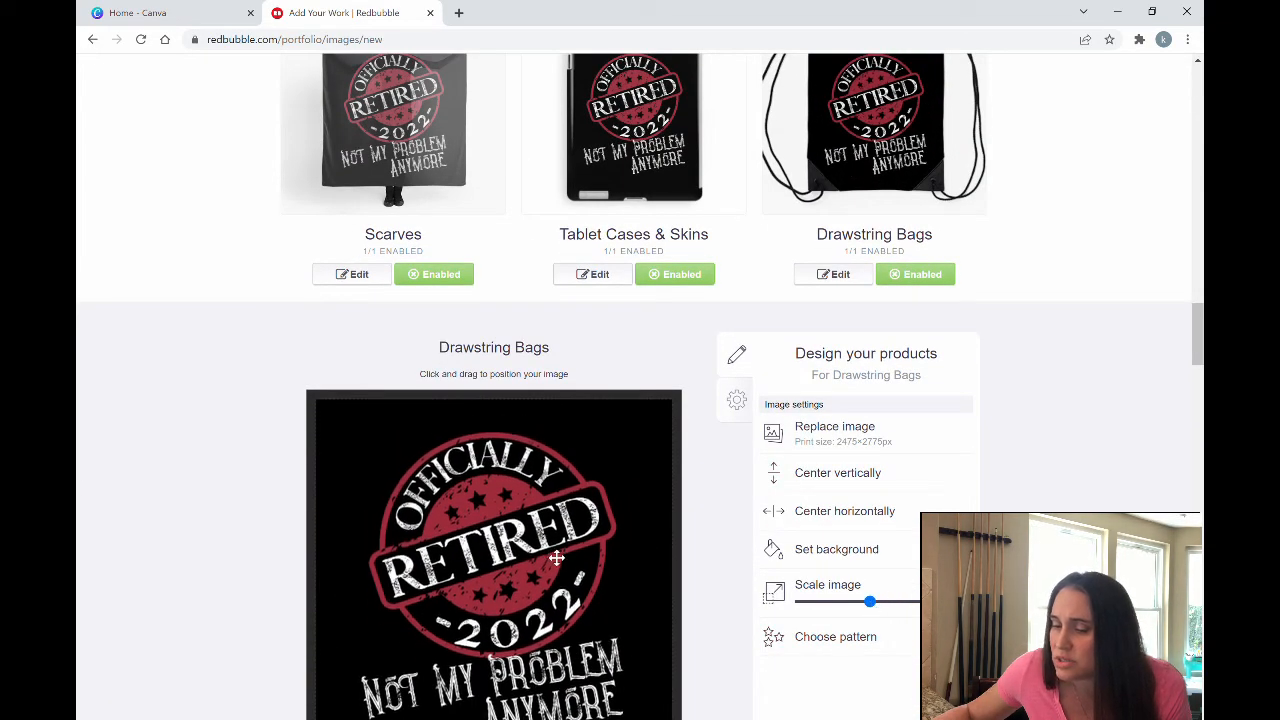
{"action": "scroll", "coordinate": [720, 578], "scroll_direction": "up", "scroll_amount": 1}
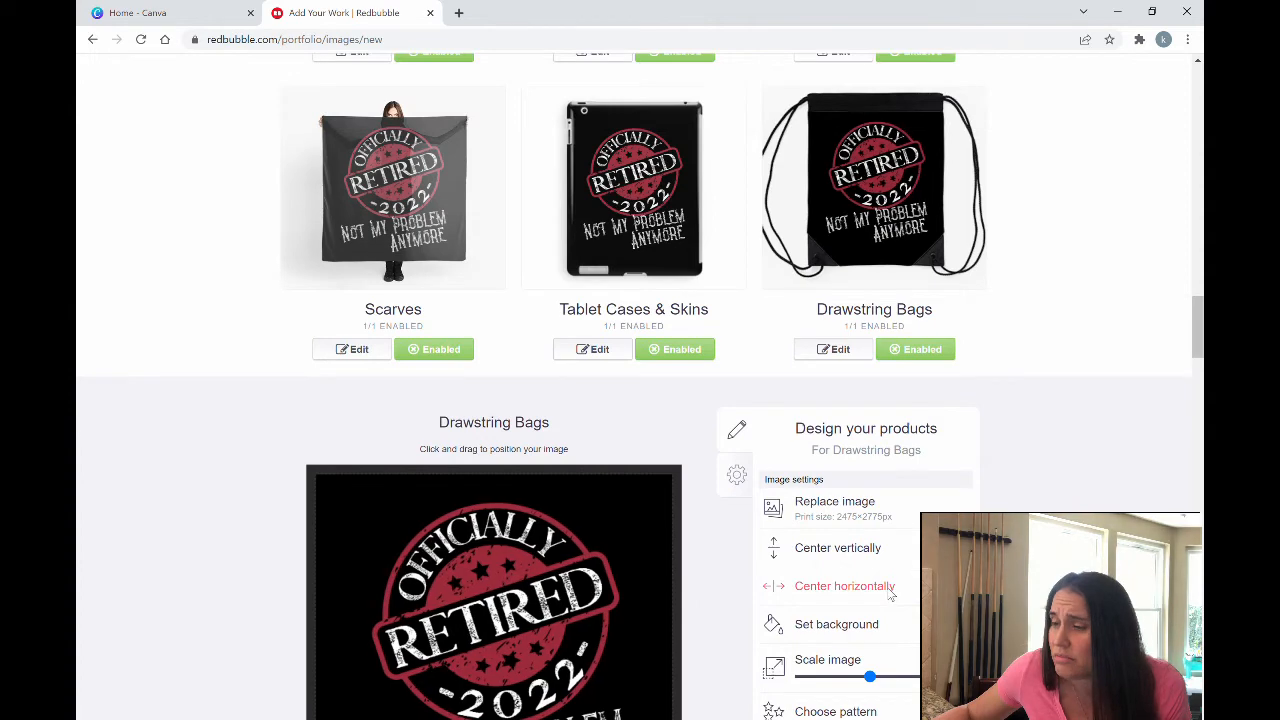
{"action": "scroll", "coordinate": [880, 615], "scroll_direction": "down", "scroll_amount": 3}
{"action": "left_click", "coordinate": [866, 539]}
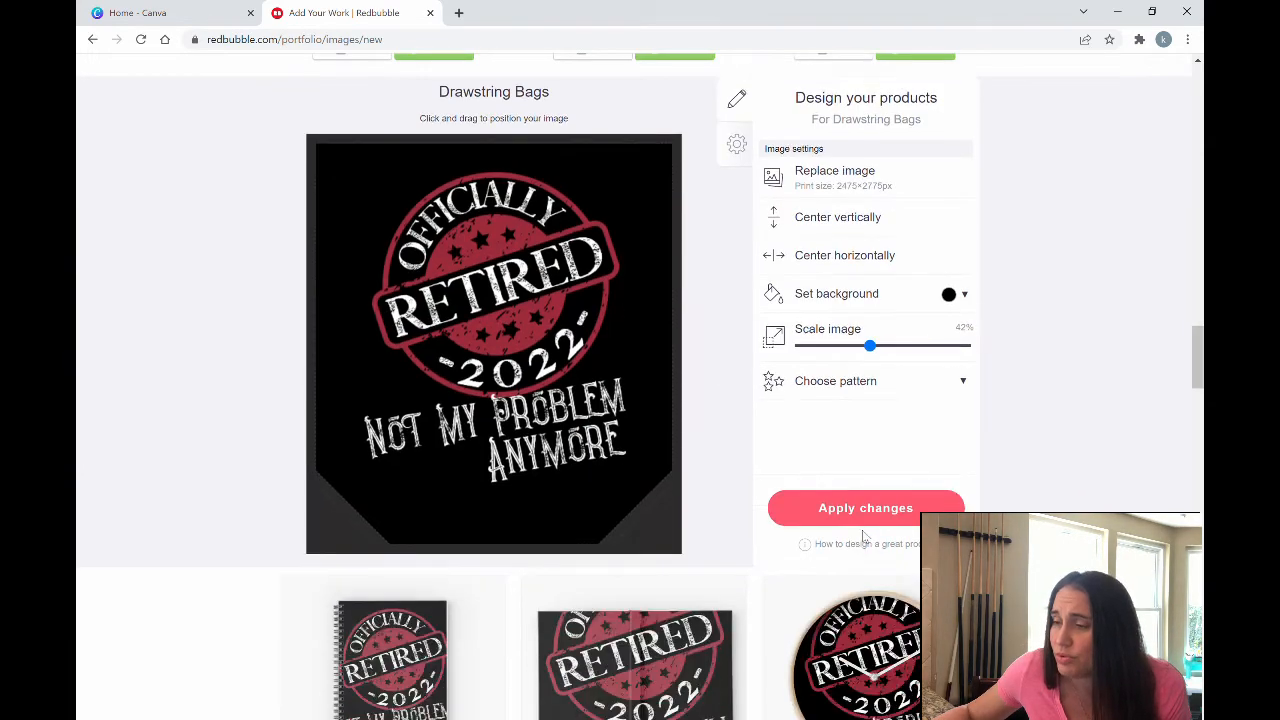
Shrink the Spiral Notebooks design to fit the cover, move it slightly upward, center it horizontally, and apply the changes
{"action": "left_click", "coordinate": [352, 422]}
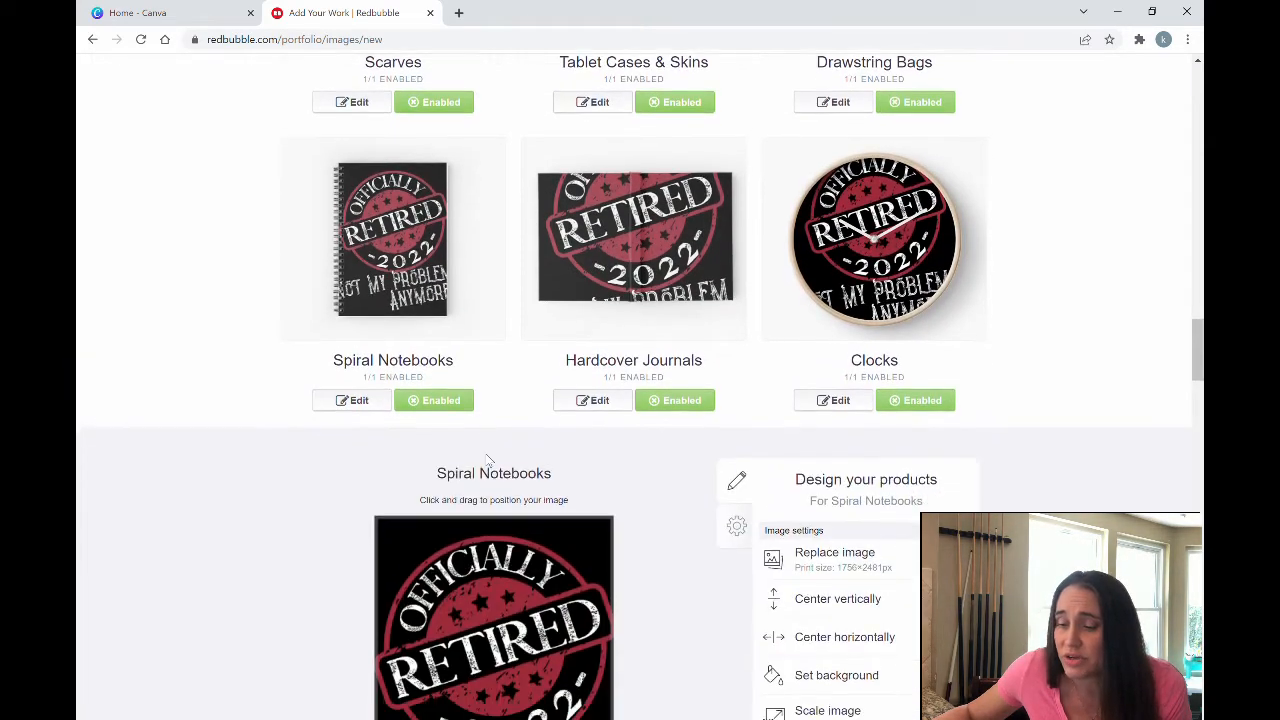
{"action": "scroll", "coordinate": [857, 697], "scroll_direction": "down", "scroll_amount": 1}
{"action": "left_click_drag", "start_coordinate": [877, 678], "coordinate": [860, 679]}
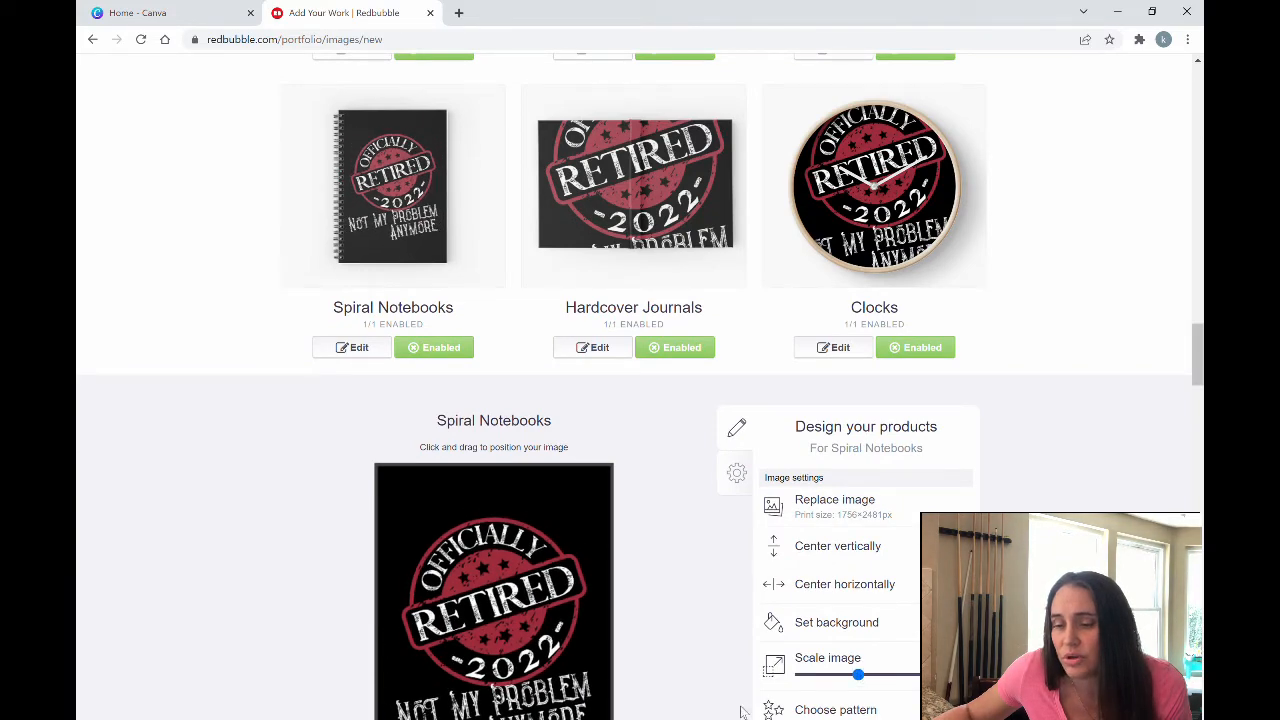
{"action": "left_click_drag", "start_coordinate": [480, 706], "coordinate": [493, 668]}
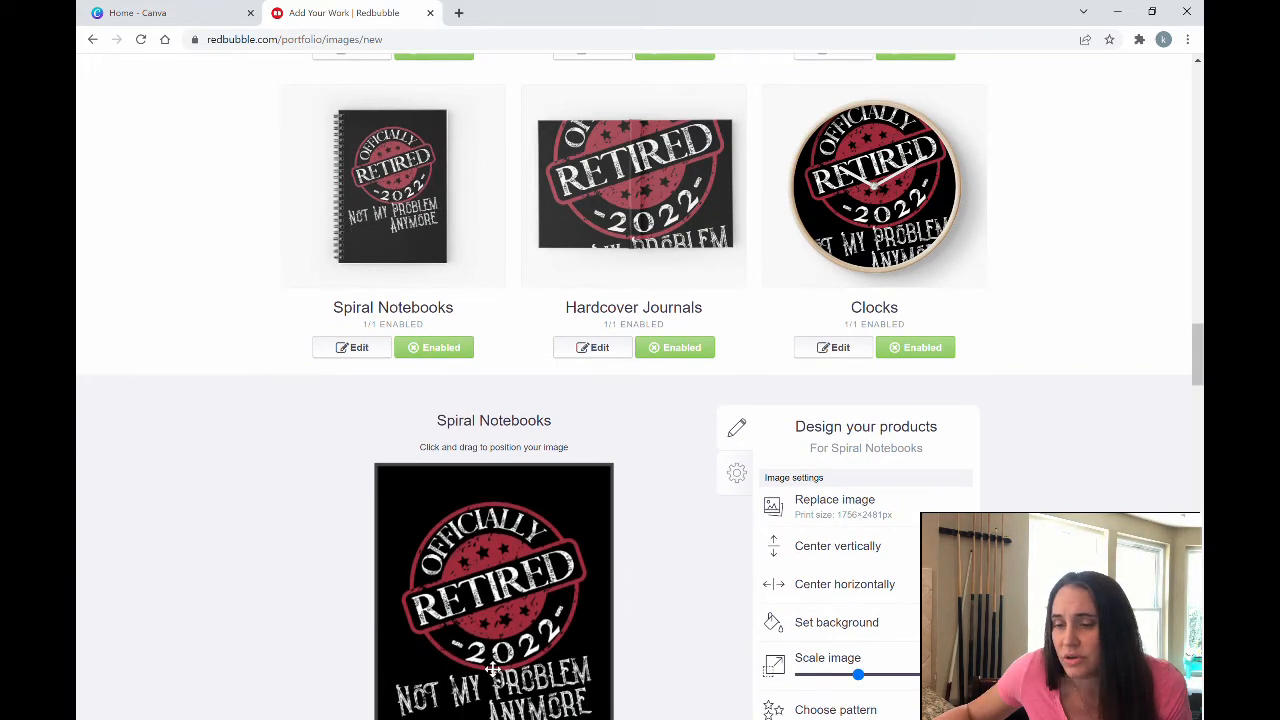
{"action": "left_click", "coordinate": [845, 584]}
{"action": "scroll", "coordinate": [850, 584], "scroll_direction": "down", "scroll_amount": 2}
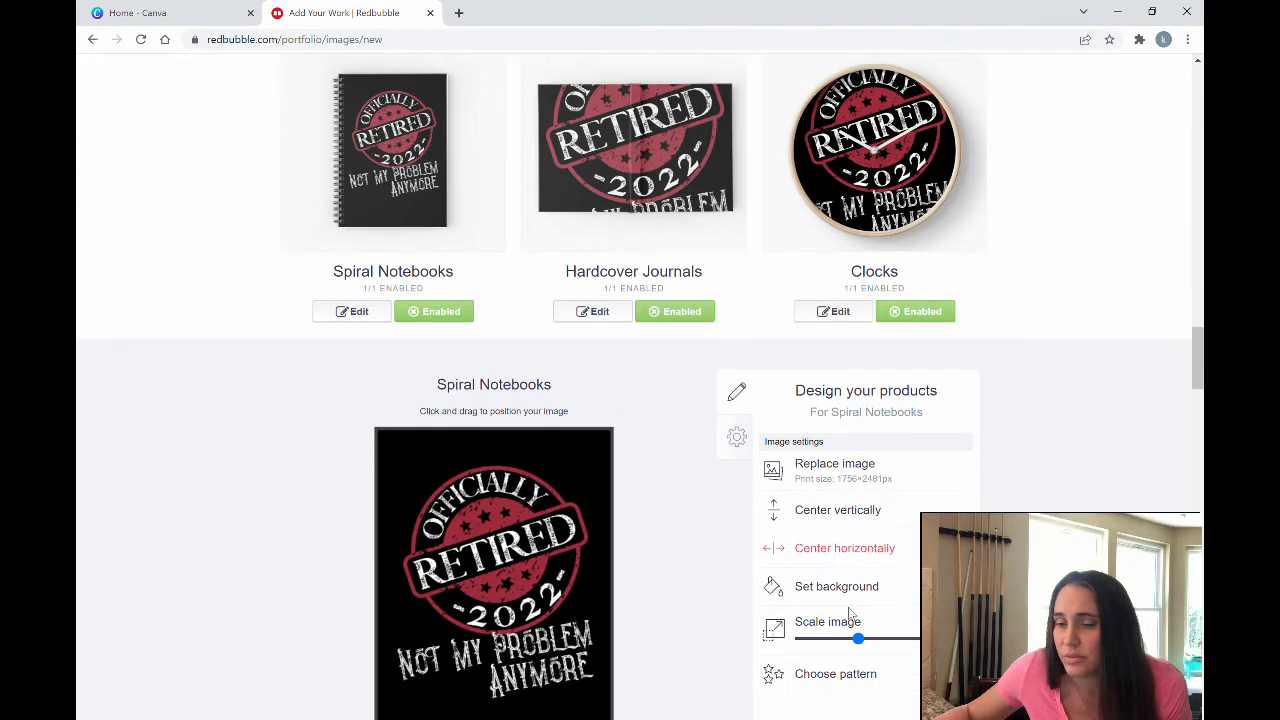
{"action": "left_click", "coordinate": [828, 688]}
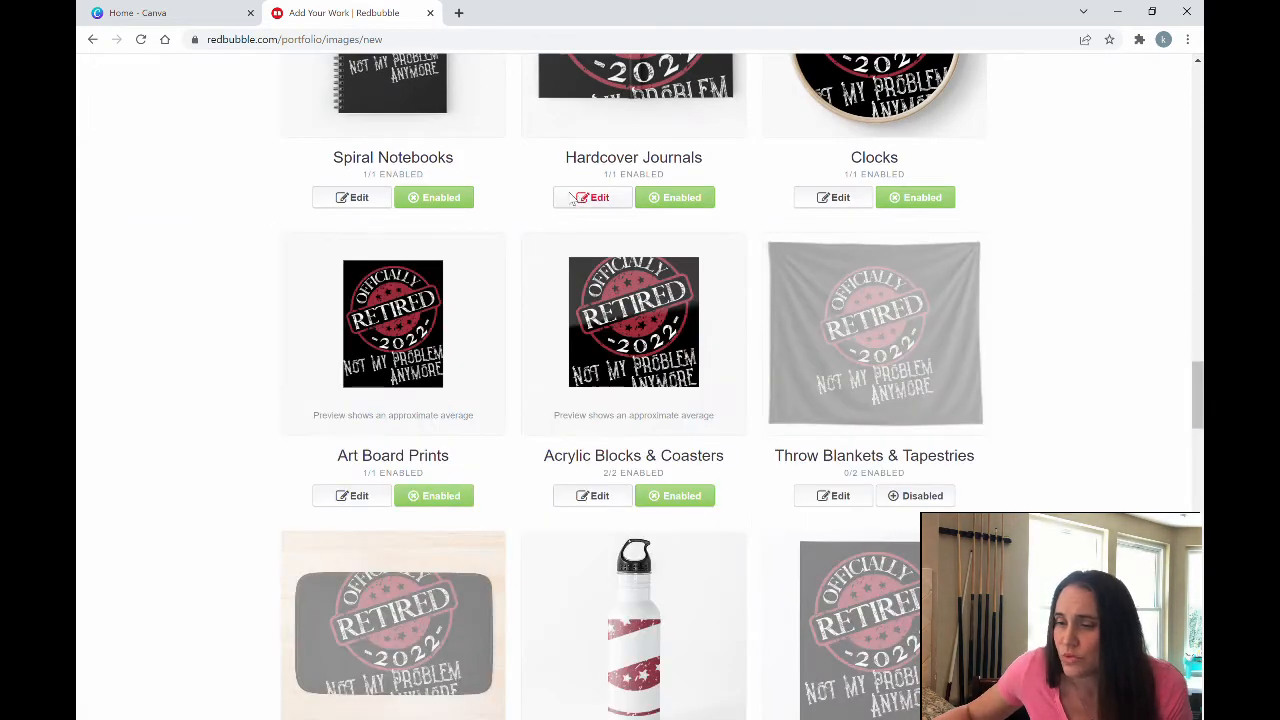
Scale the Hardcover Journals design to 31%, position it on the front cover right of the spine, and apply the changes
{"action": "left_click", "coordinate": [575, 198]}
{"action": "scroll", "coordinate": [689, 368], "scroll_direction": "up", "scroll_amount": 2}
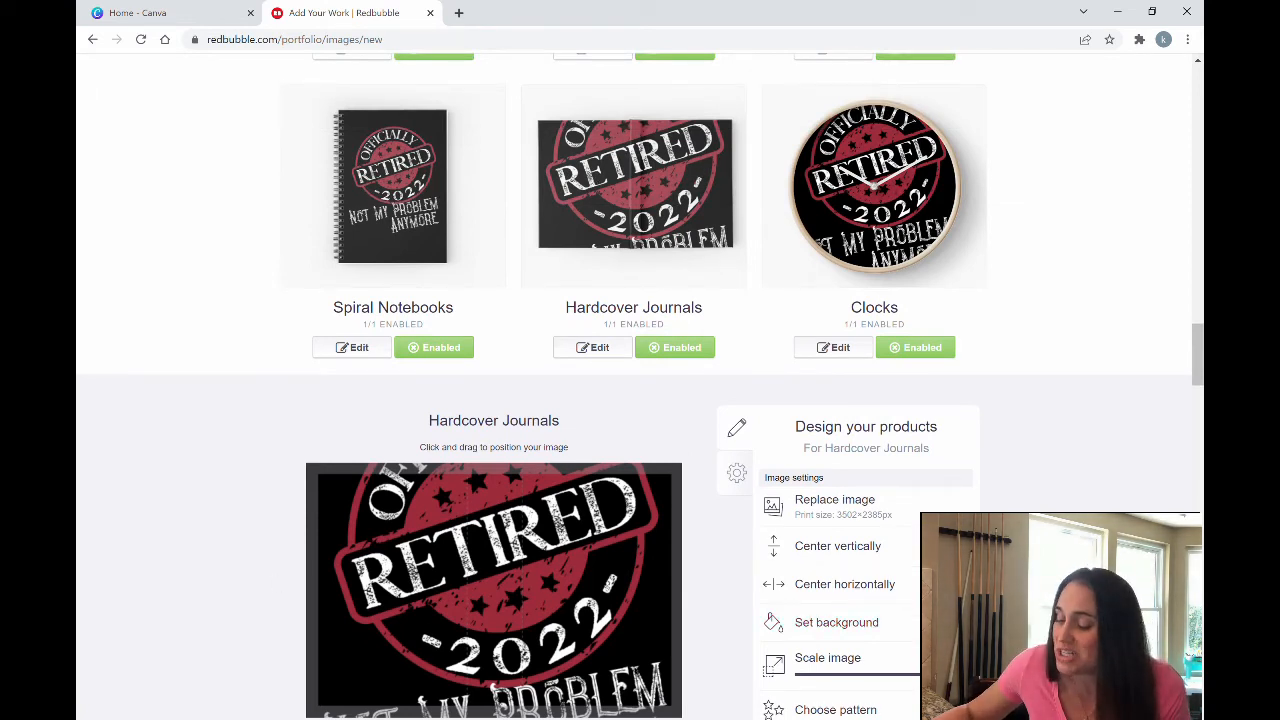
{"action": "left_click_drag", "start_coordinate": [928, 674], "coordinate": [858, 673]}
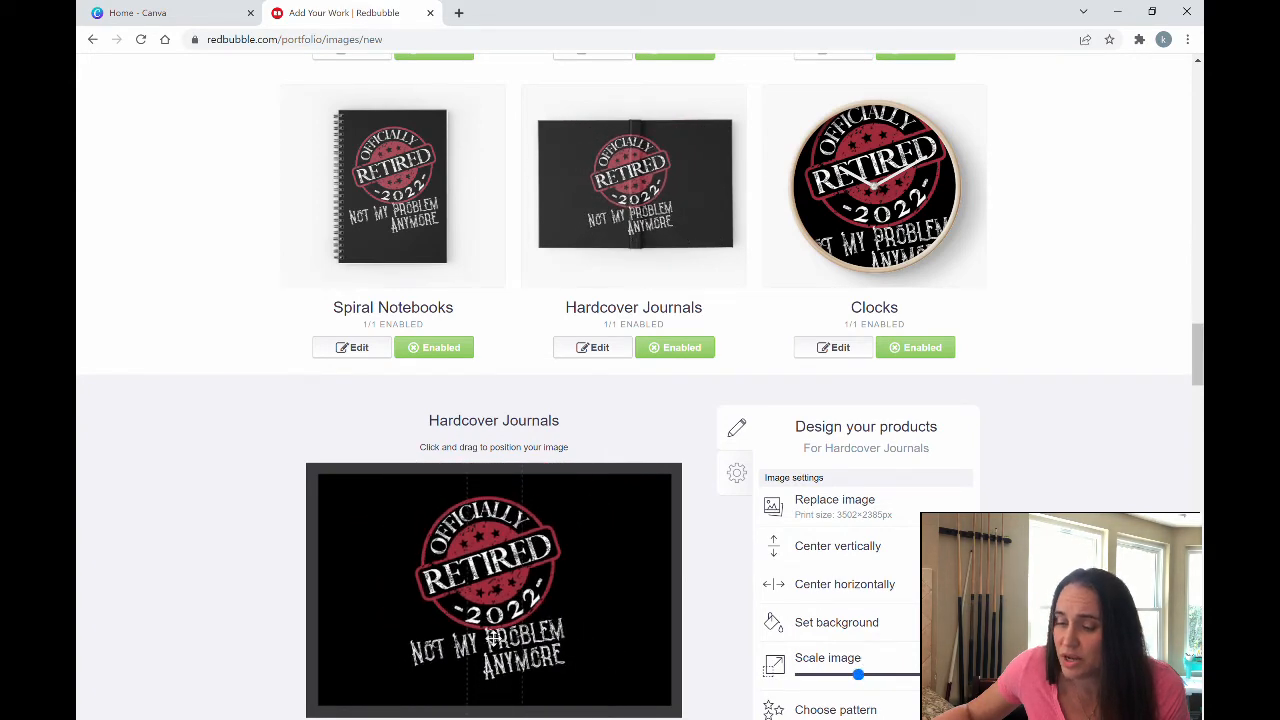
{"action": "left_click_drag", "start_coordinate": [493, 637], "coordinate": [594, 628]}
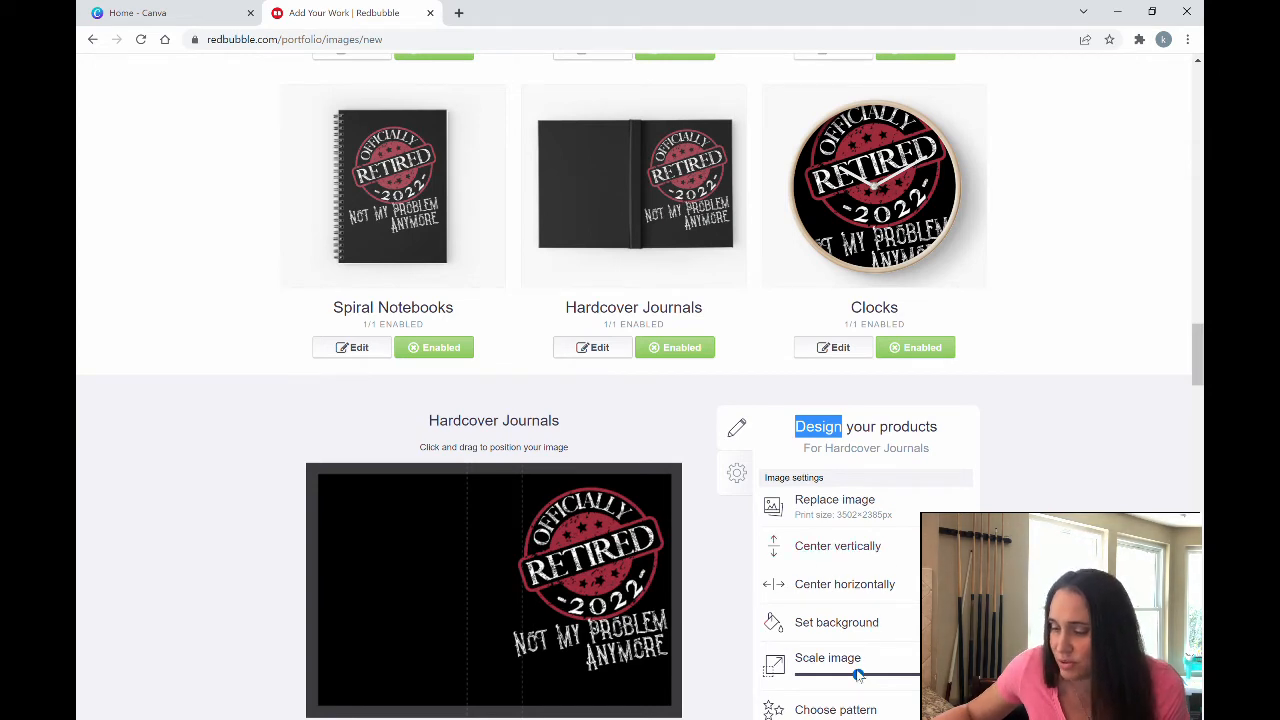
{"action": "left_click_drag", "start_coordinate": [858, 675], "coordinate": [852, 677]}
{"action": "mouse_move", "coordinate": [559, 632]}
{"action": "left_mouse_down"}
{"action": "mouse_move", "coordinate": [573, 632]}
{"action": "mouse_move", "coordinate": [545, 633]}
{"action": "mouse_move", "coordinate": [569, 632]}
{"action": "left_mouse_up"}
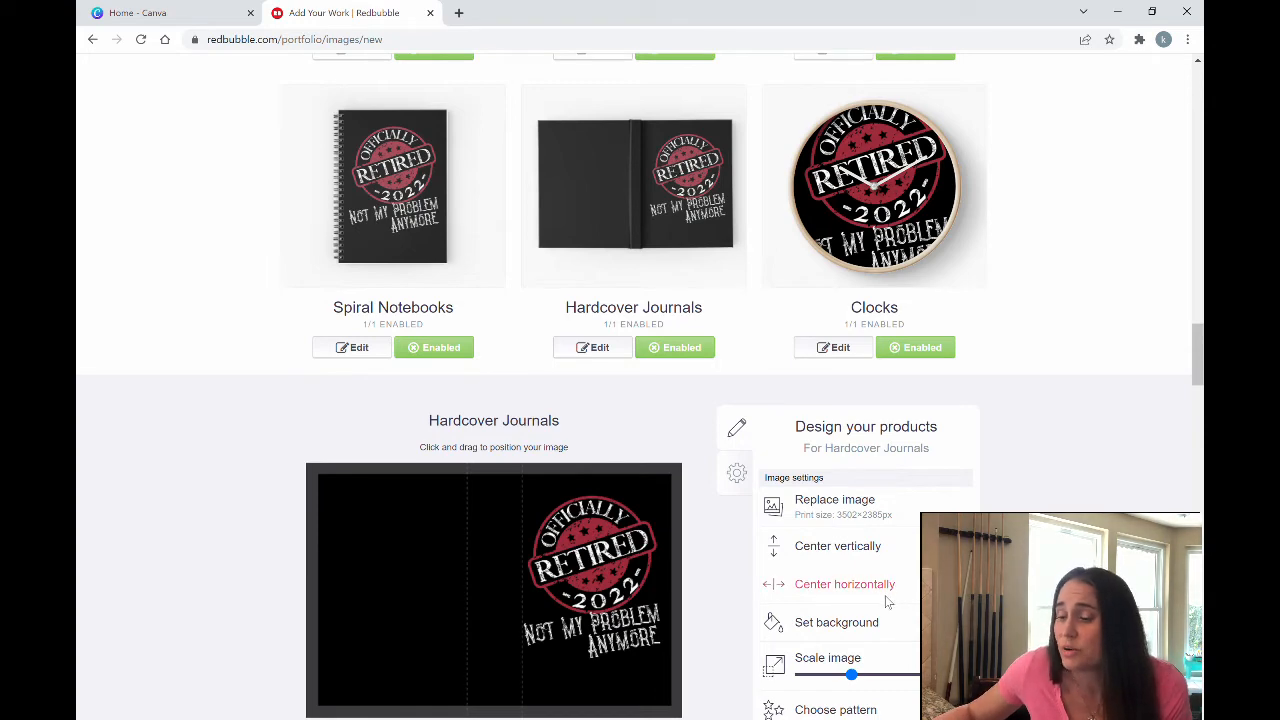
{"action": "scroll", "coordinate": [886, 600], "scroll_direction": "down", "scroll_amount": 1}
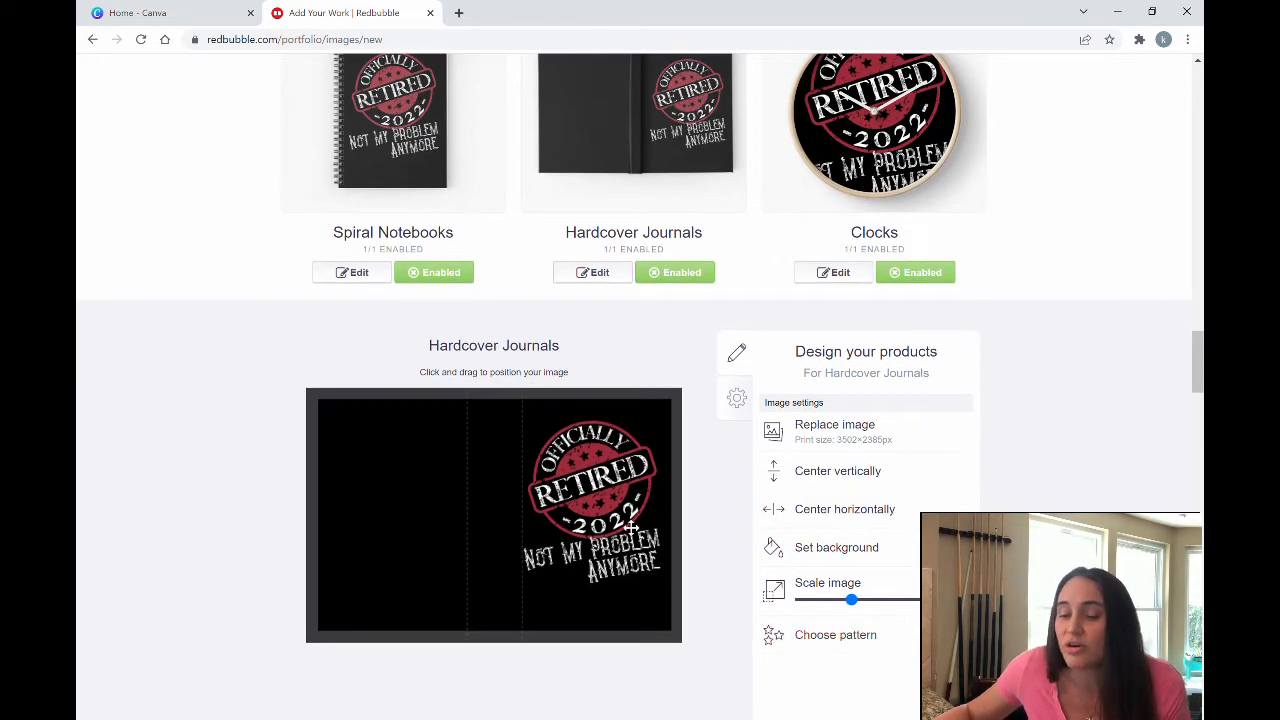
{"action": "scroll", "coordinate": [857, 352], "scroll_direction": "down", "scroll_amount": 2}
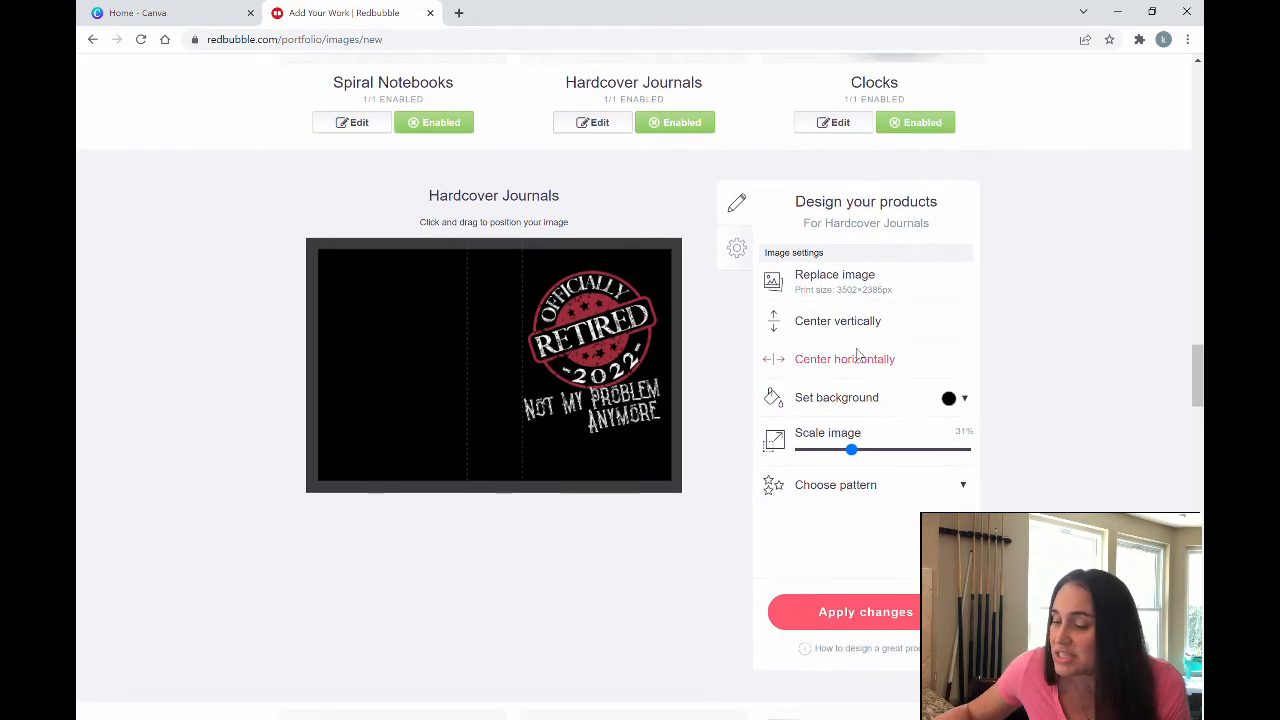
{"action": "left_click", "coordinate": [876, 610]}
Set the Clocks design size to 49%, keep the frame and hand colors White, and apply the changes
{"action": "scroll", "coordinate": [628, 313], "scroll_direction": "up", "scroll_amount": 3}
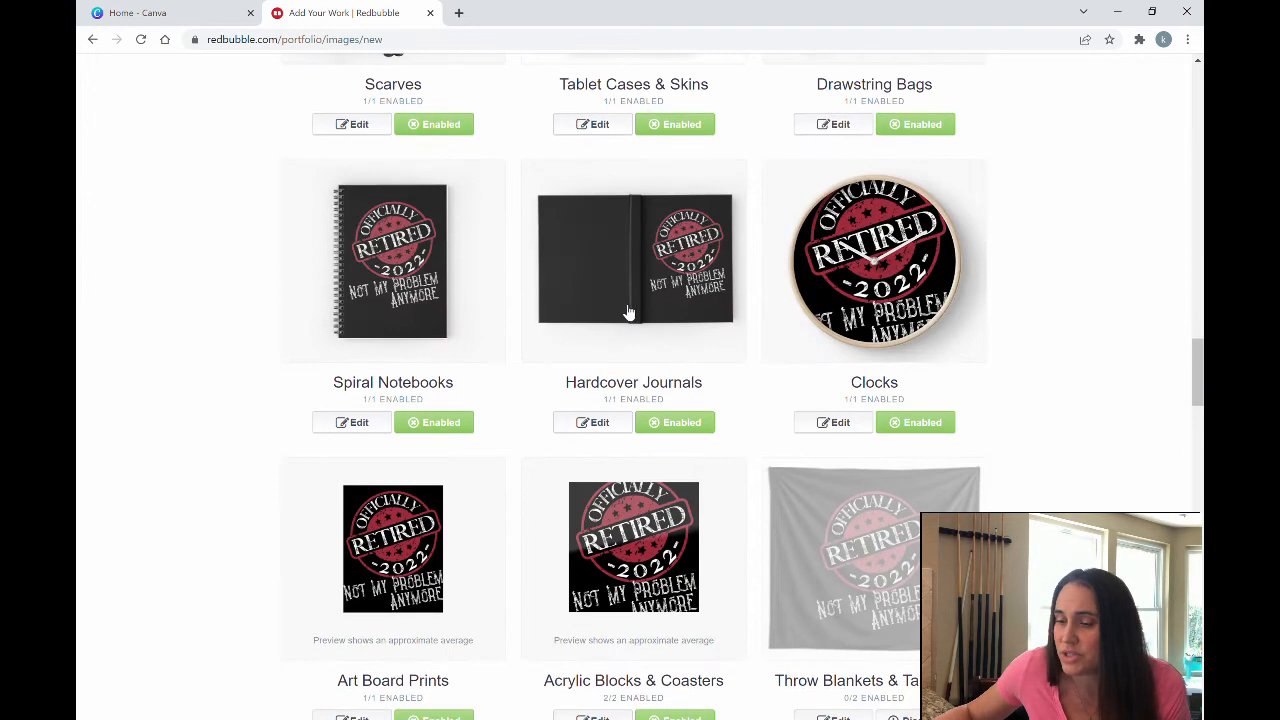
{"action": "left_click", "coordinate": [834, 422]}
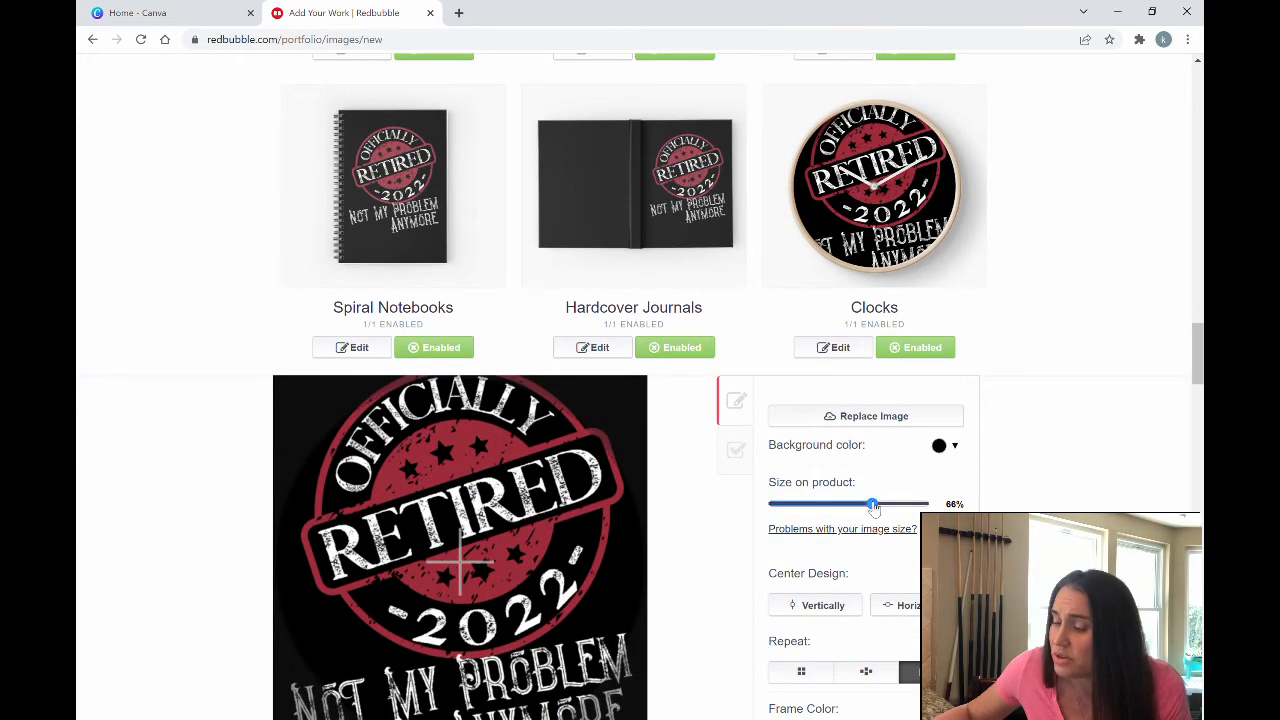
{"action": "left_click_drag", "start_coordinate": [872, 506], "coordinate": [850, 506]}
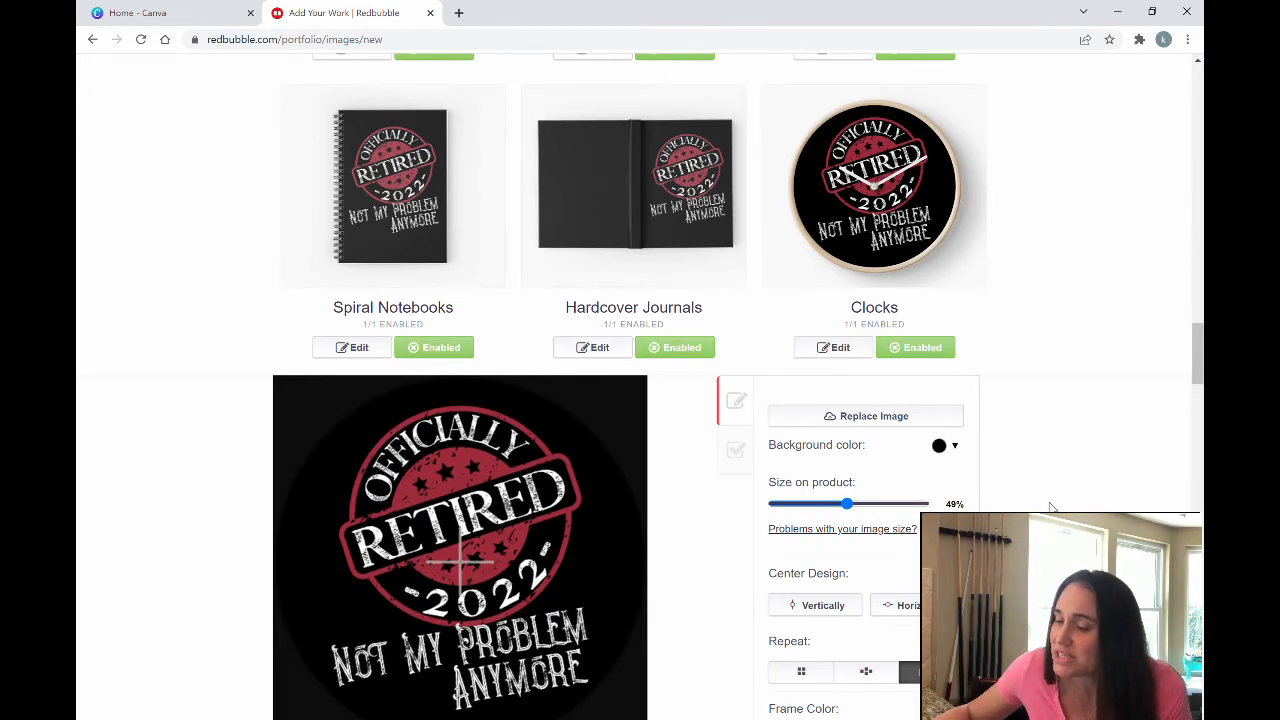
{"action": "scroll", "coordinate": [1051, 500], "scroll_direction": "down", "scroll_amount": 4}
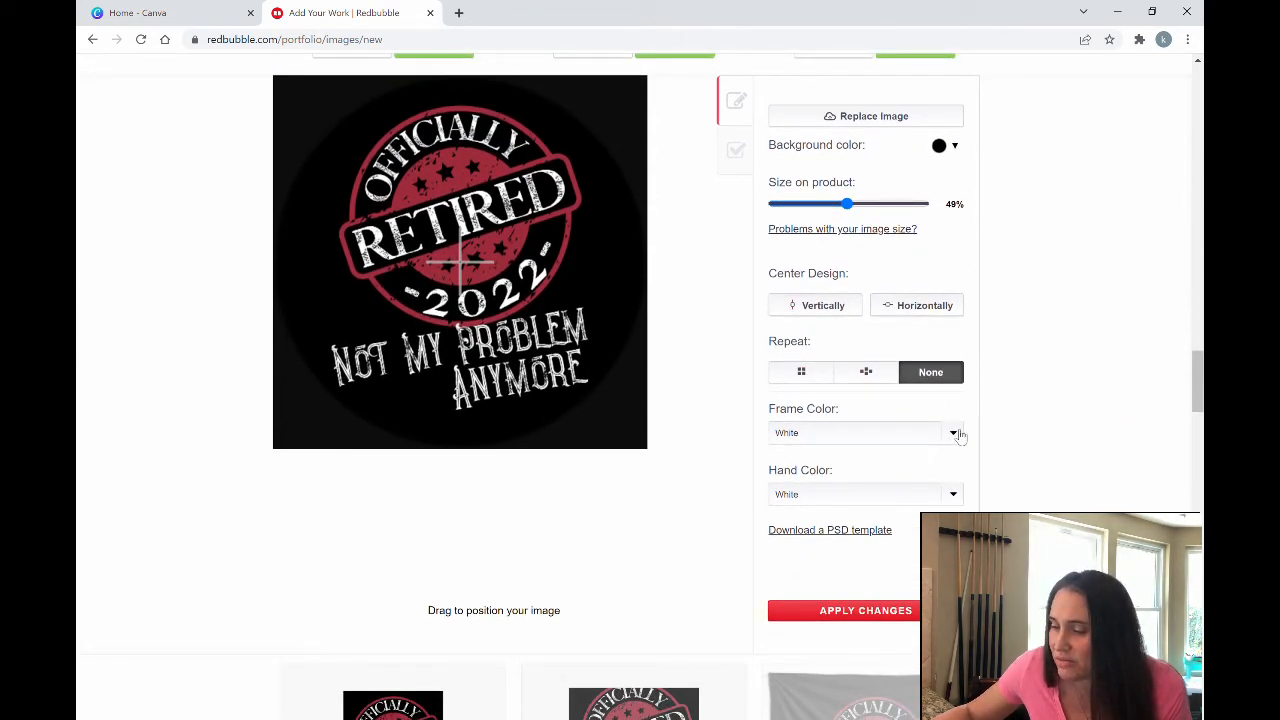
{"action": "left_click", "coordinate": [806, 432]}
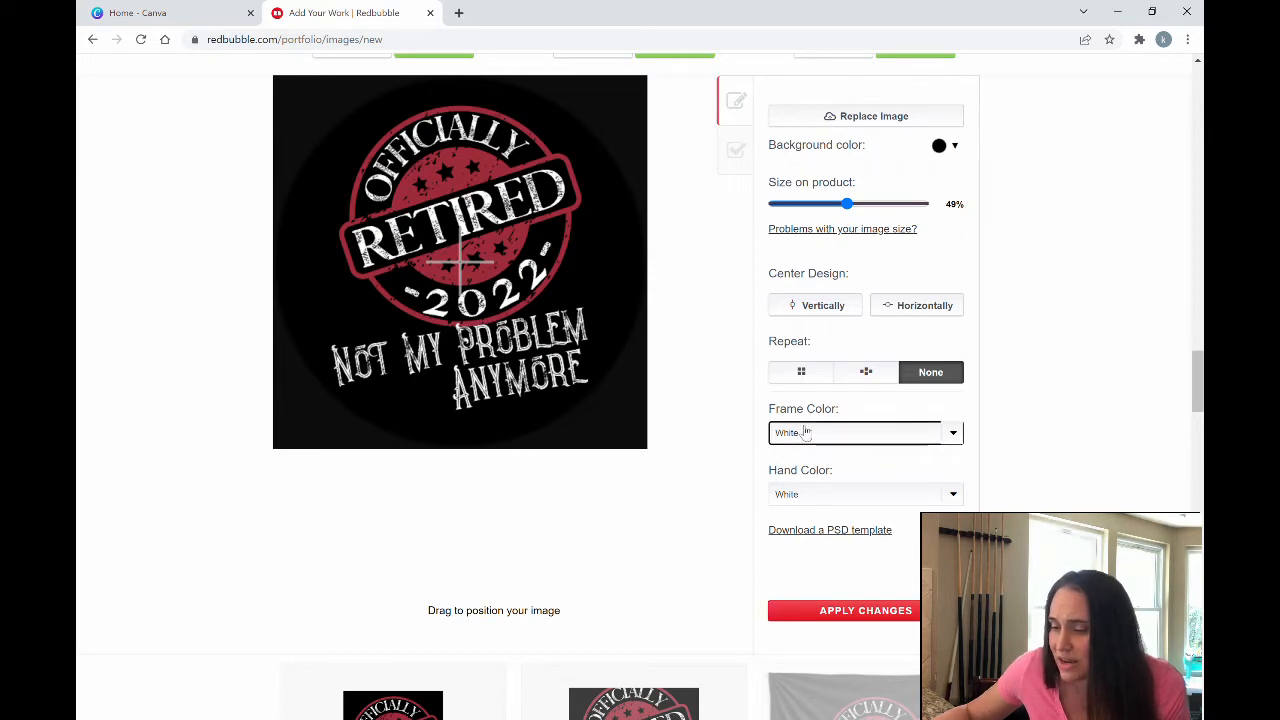
{"action": "left_click", "coordinate": [832, 498]}
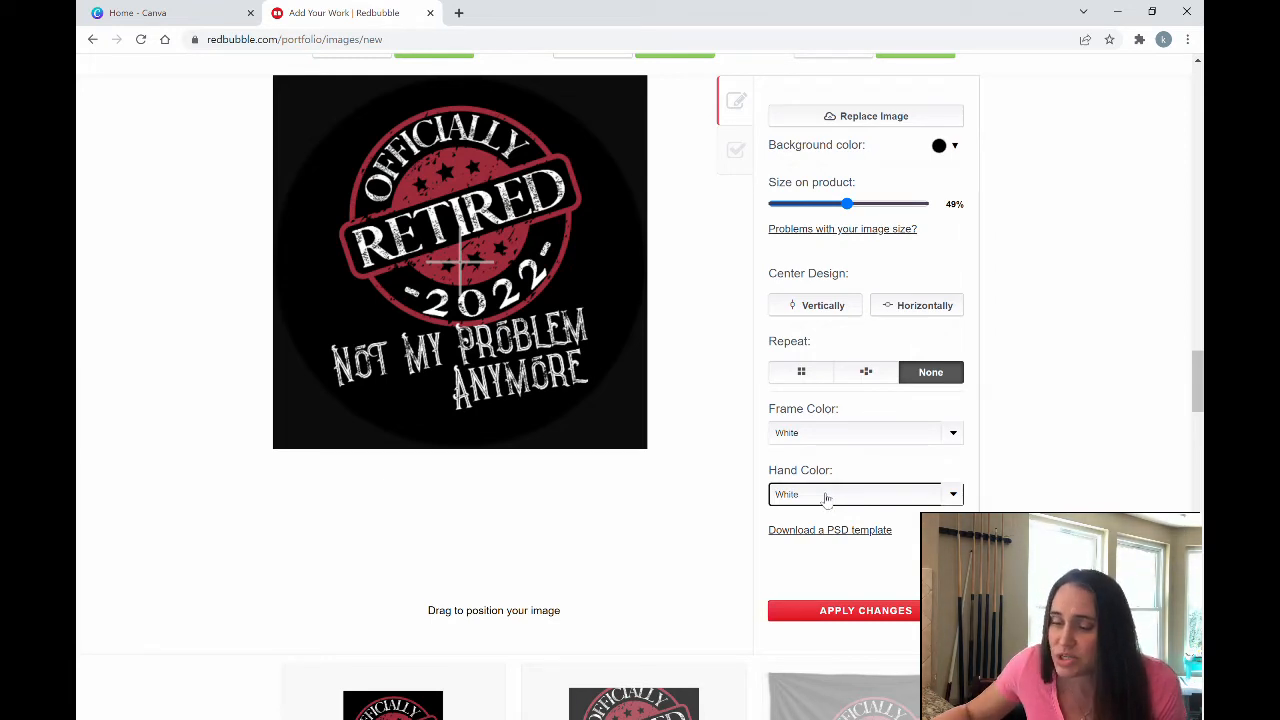
{"action": "left_click", "coordinate": [1099, 493]}
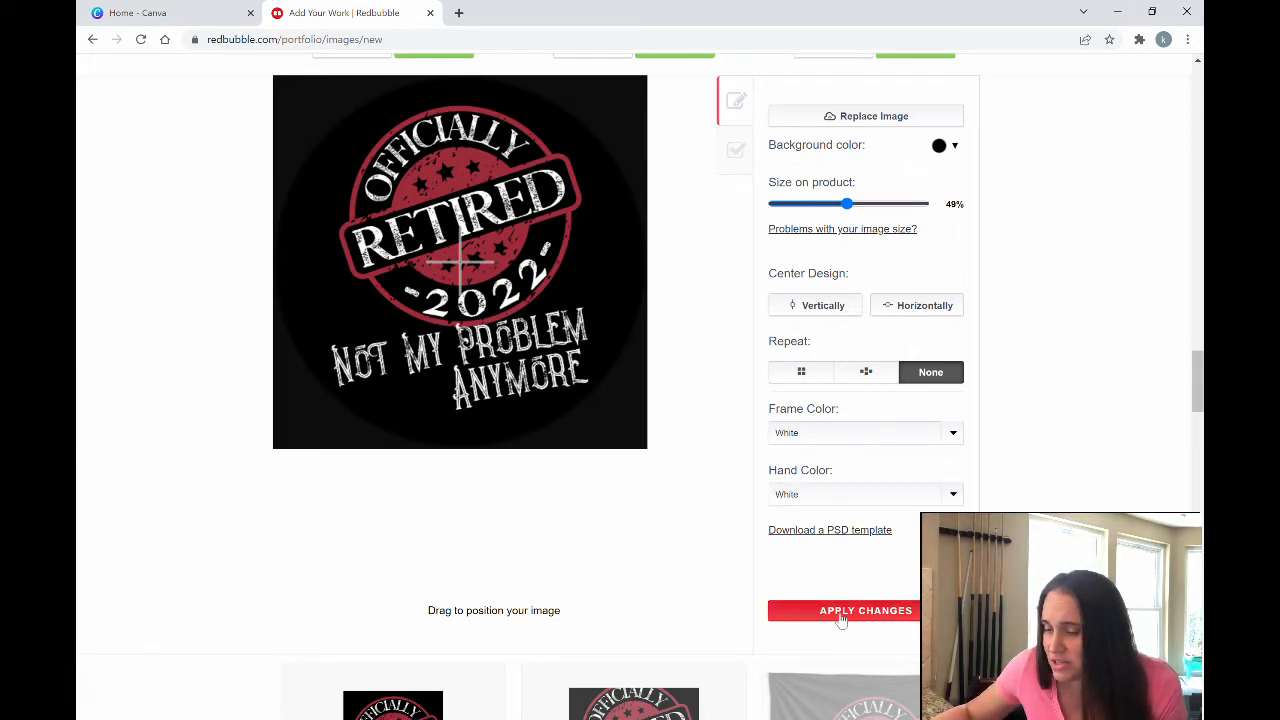
{"action": "left_click", "coordinate": [876, 612]}
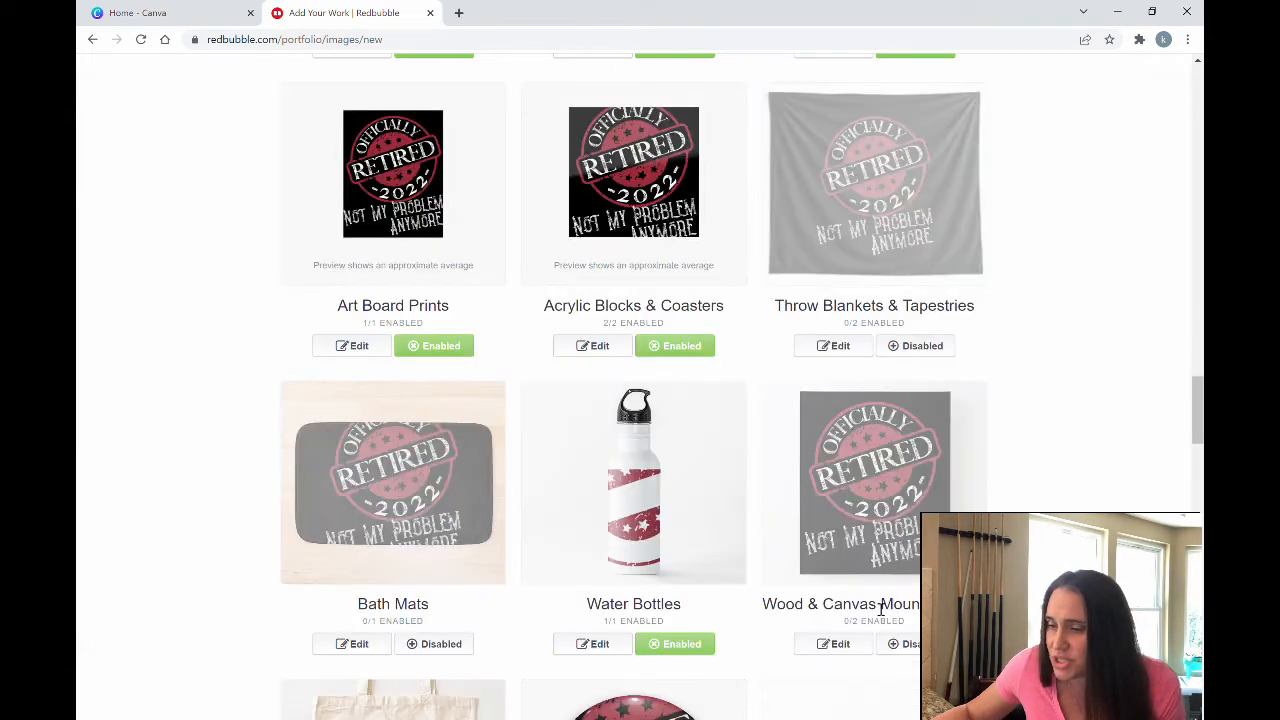
Scale the Art Board Prints design down slightly, center it horizontally, and apply the changes
{"action": "scroll", "coordinate": [351, 540], "scroll_direction": "down", "scroll_amount": 1}
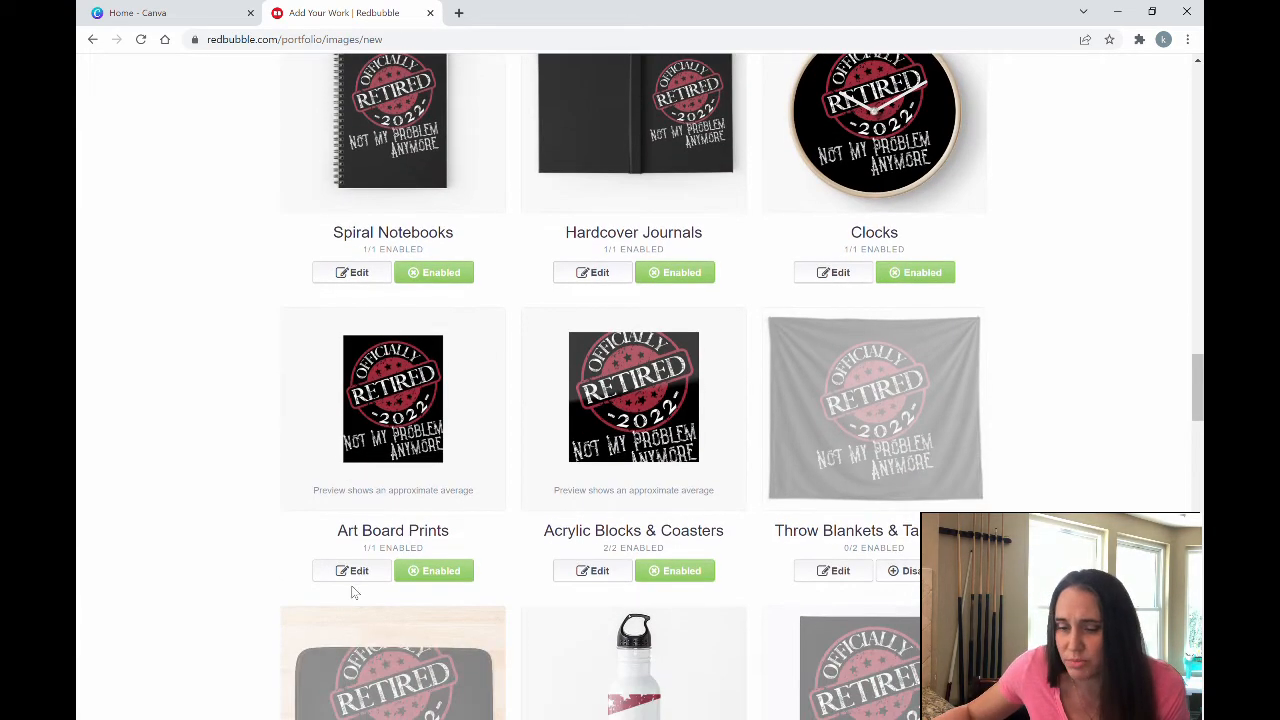
{"action": "left_click", "coordinate": [358, 571]}
{"action": "scroll", "coordinate": [913, 683], "scroll_direction": "down", "scroll_amount": 3}
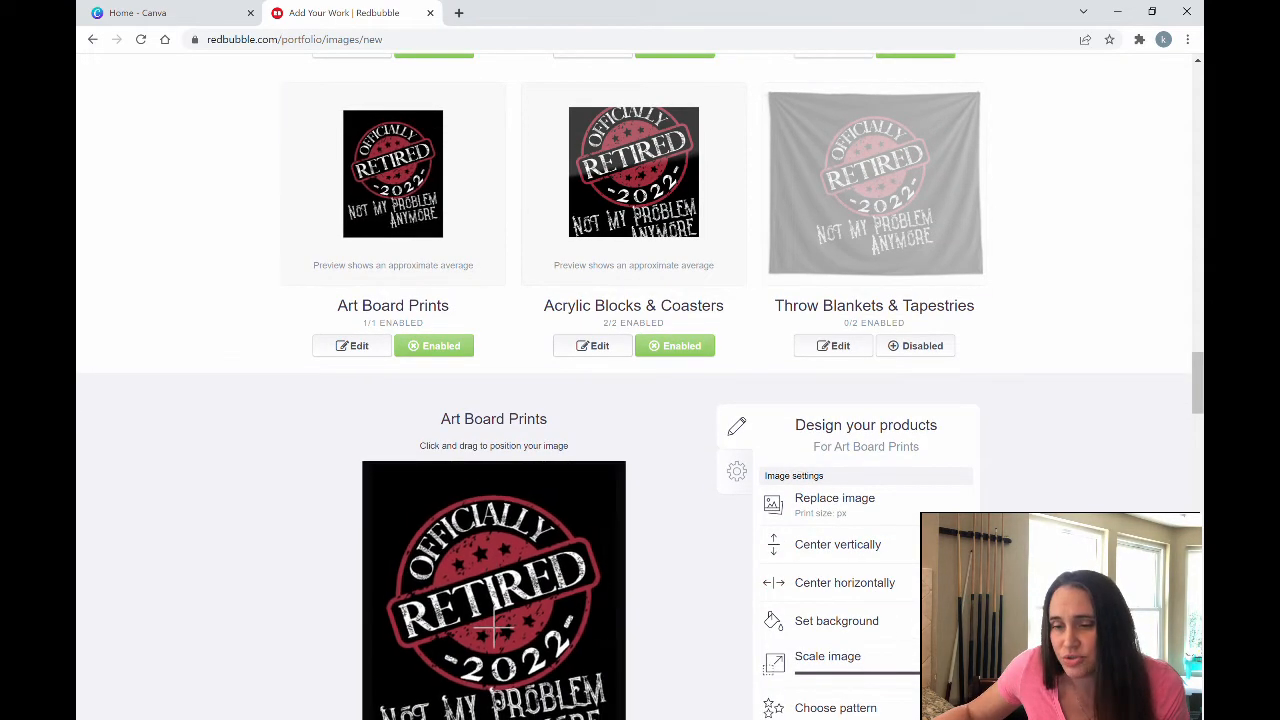
{"action": "left_click", "coordinate": [872, 594]}
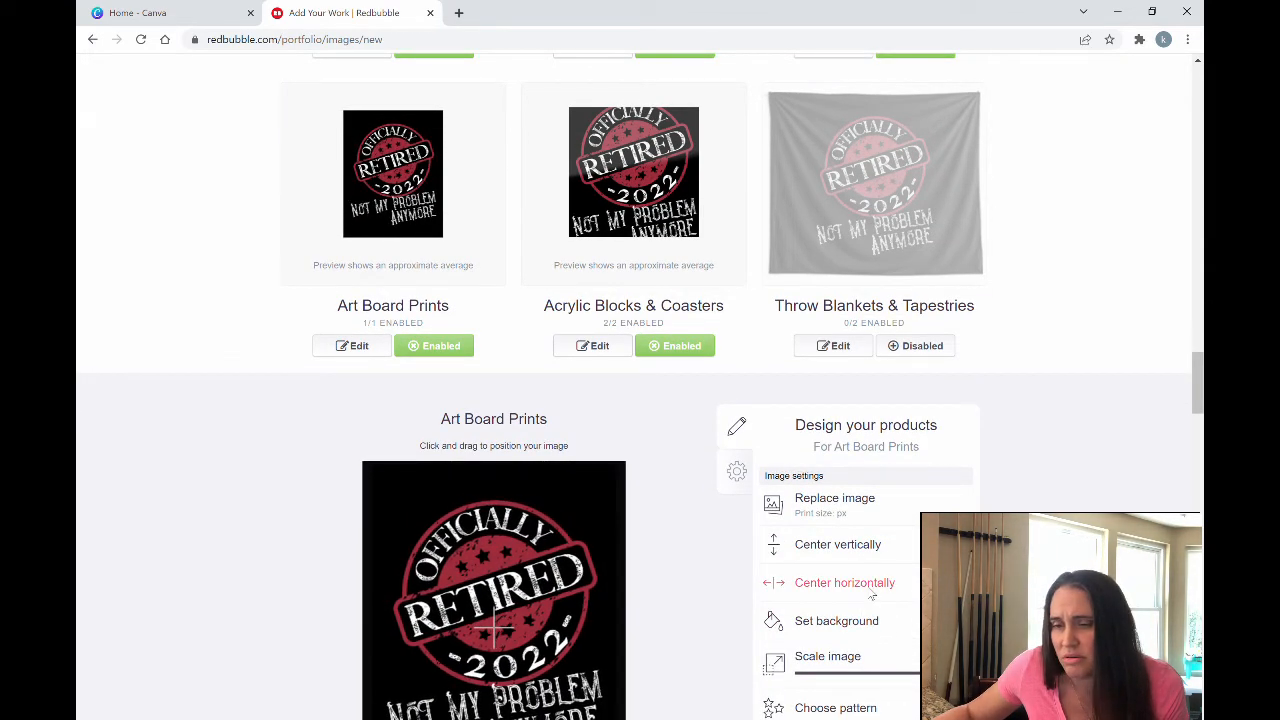
{"action": "scroll", "coordinate": [855, 628], "scroll_direction": "down", "scroll_amount": 3}
{"action": "left_click", "coordinate": [843, 538]}
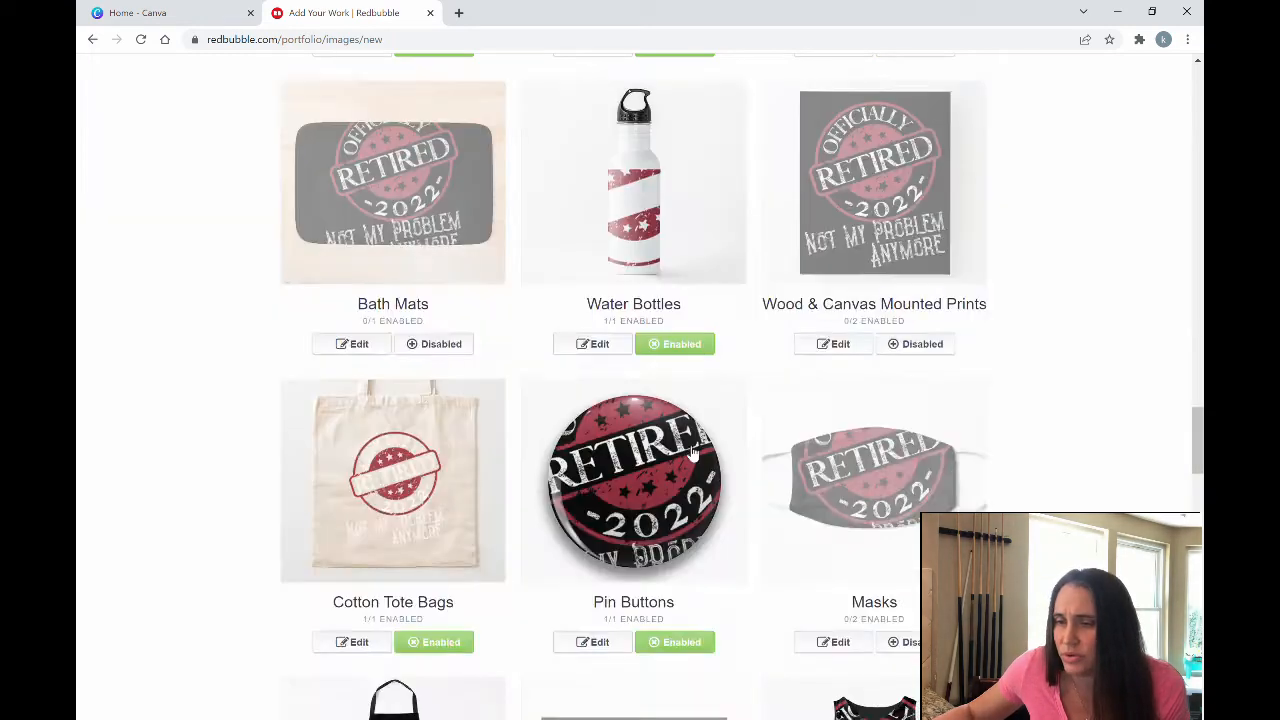
Scale the Acrylic Blocks & Coasters design to 77%, center it horizontally, and apply the changes
{"action": "left_click", "coordinate": [596, 345]}
{"action": "scroll", "coordinate": [700, 450], "scroll_direction": "down", "scroll_amount": 1}
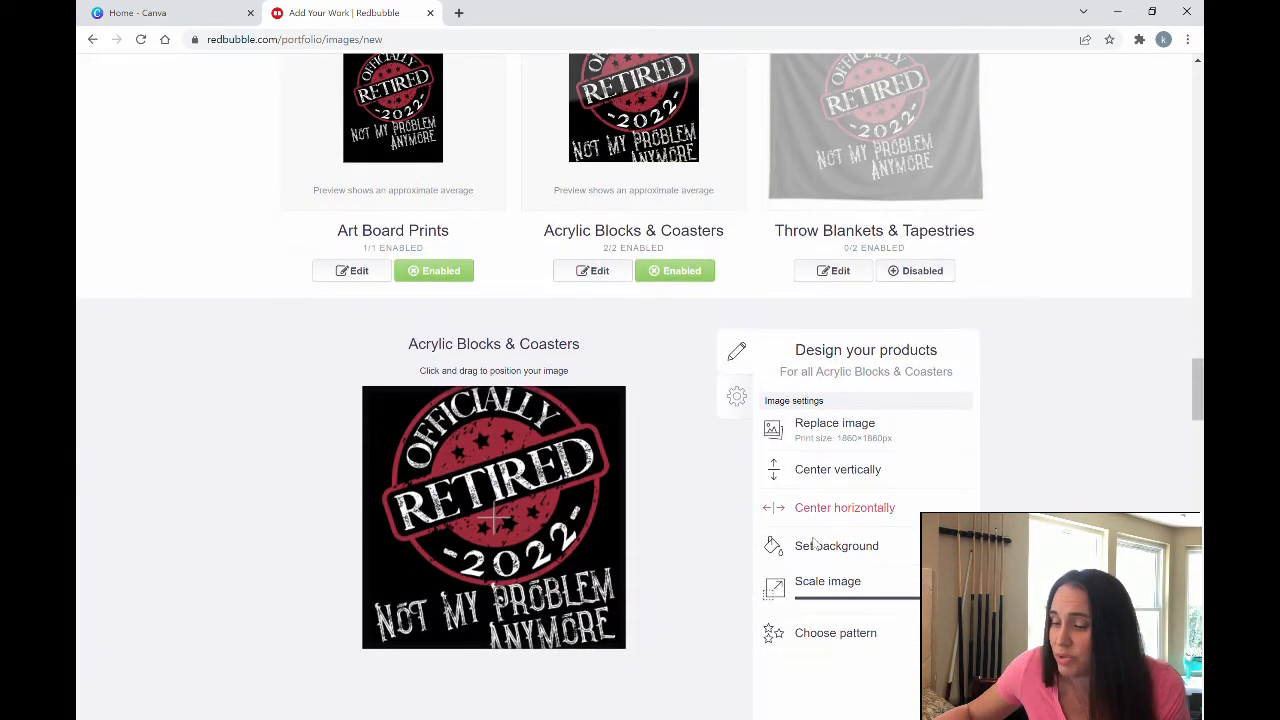
{"action": "left_click_drag", "start_coordinate": [1000, 598], "coordinate": [960, 598]}
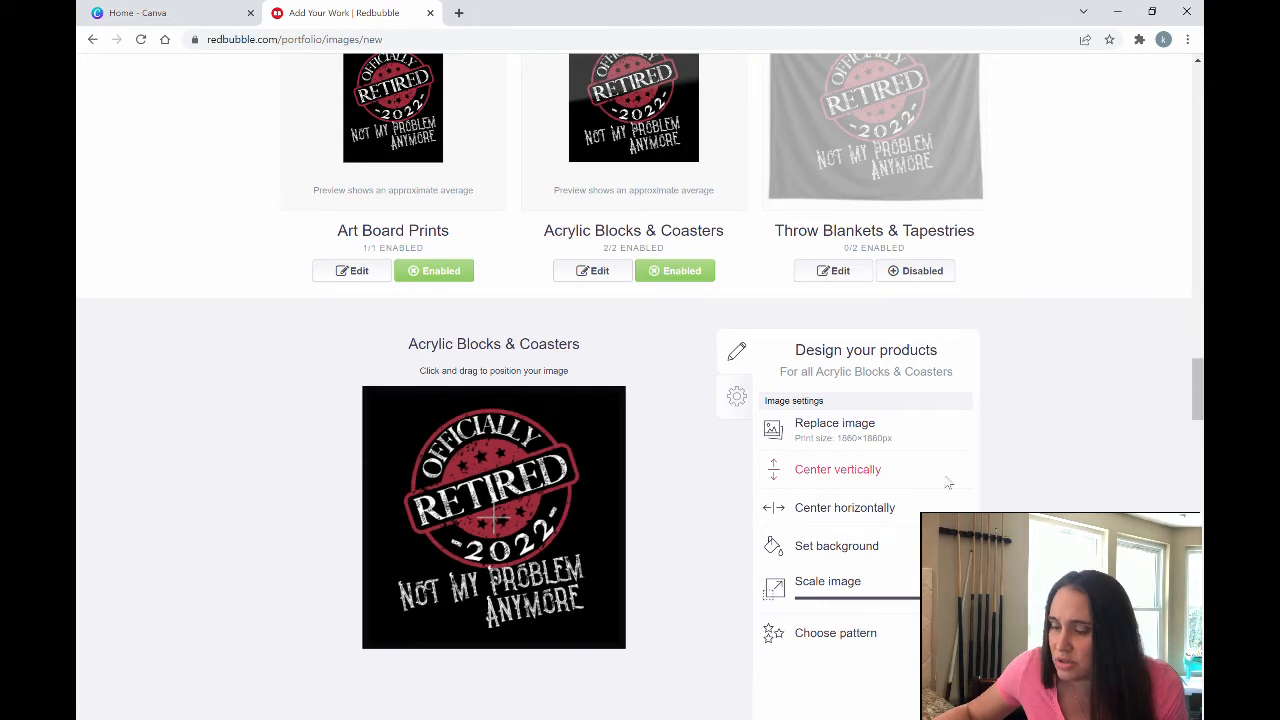
{"action": "left_click", "coordinate": [810, 507]}
{"action": "scroll", "coordinate": [810, 507], "scroll_direction": "up", "scroll_amount": 1}
{"action": "scroll", "coordinate": [836, 712], "scroll_direction": "down", "scroll_amount": 3}
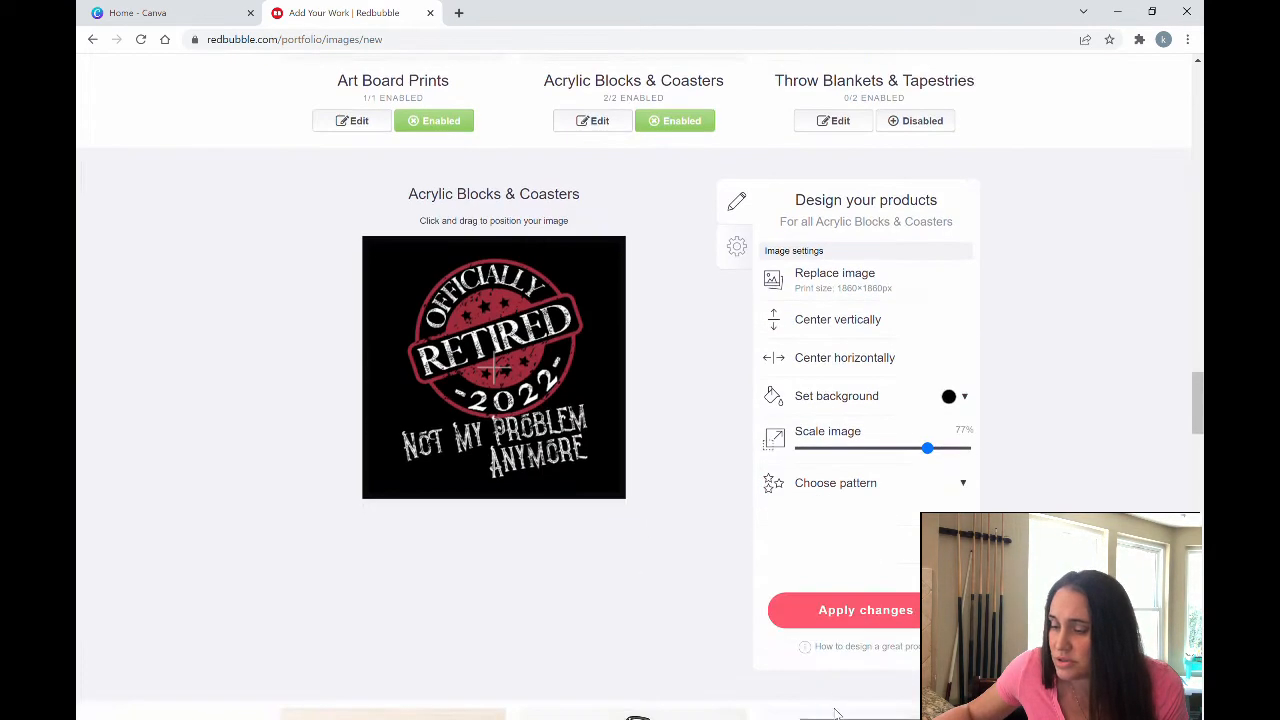
{"action": "left_click", "coordinate": [850, 610]}
Enable the Throw Blankets & Tapestries products and try to open their design settings
{"action": "scroll", "coordinate": [940, 470], "scroll_direction": "up", "scroll_amount": 4}
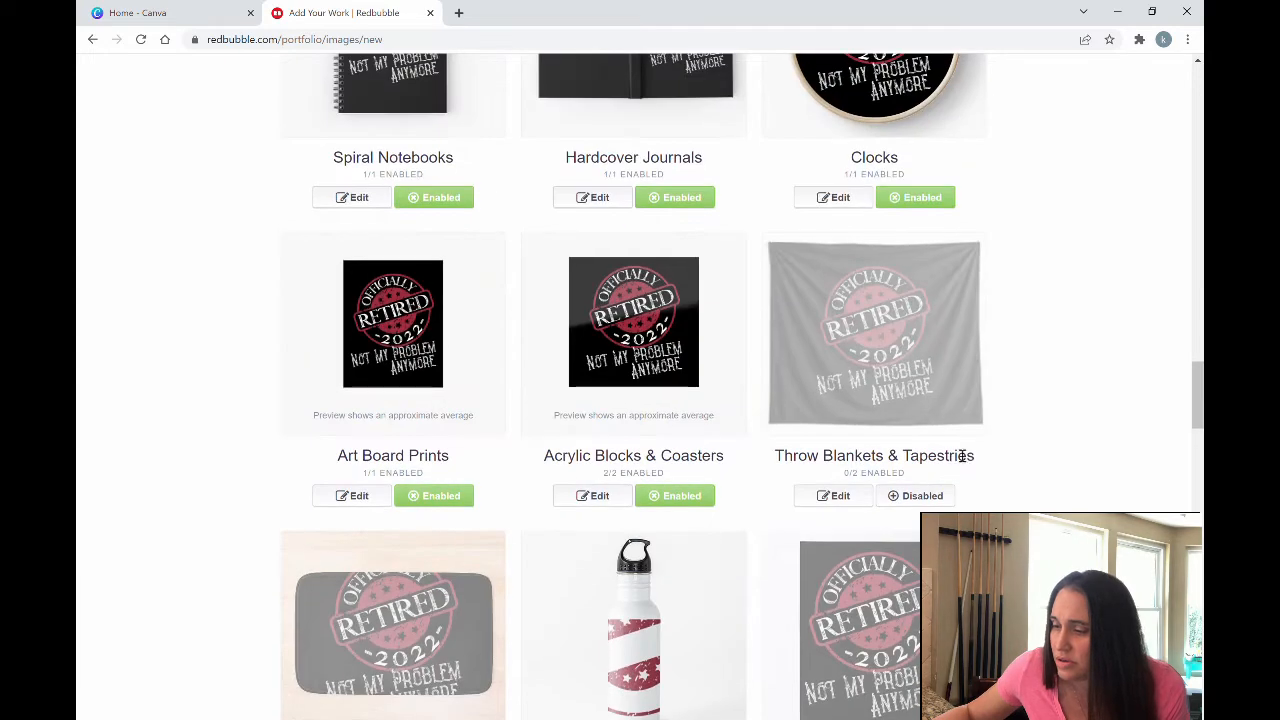
{"action": "left_click", "coordinate": [918, 496]}
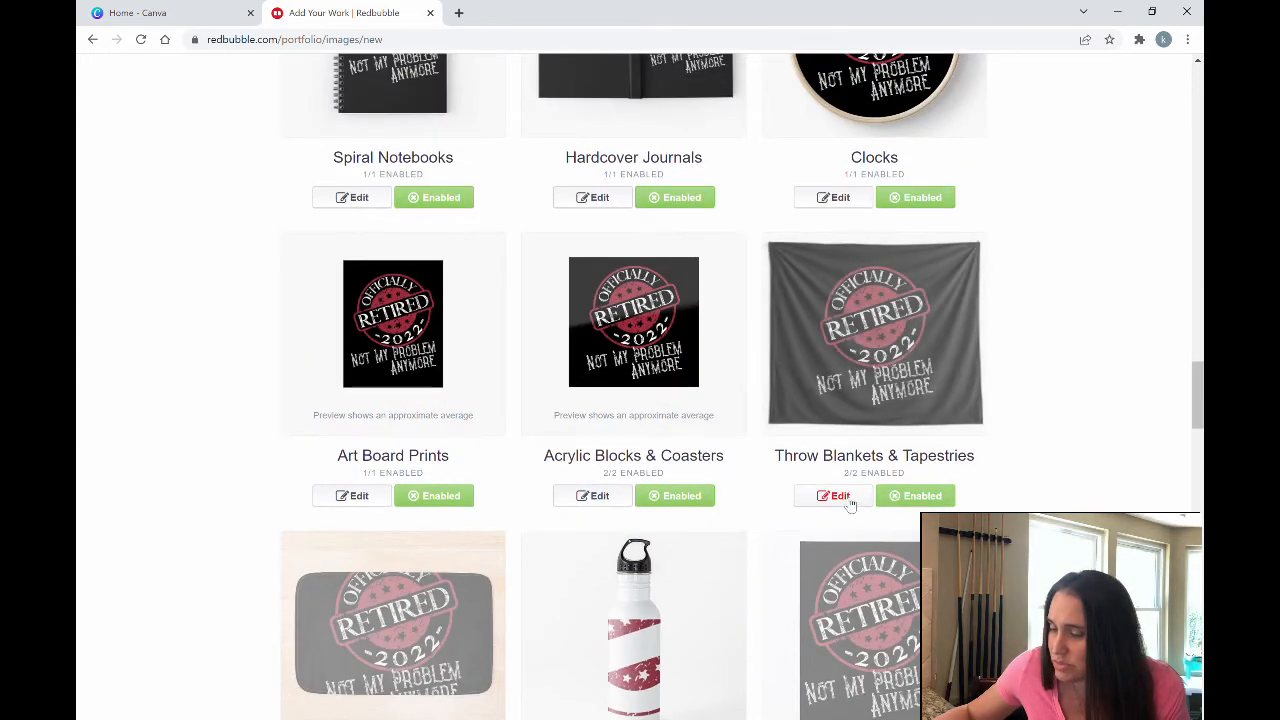
{"action": "double_click", "coordinate": [842, 497]}
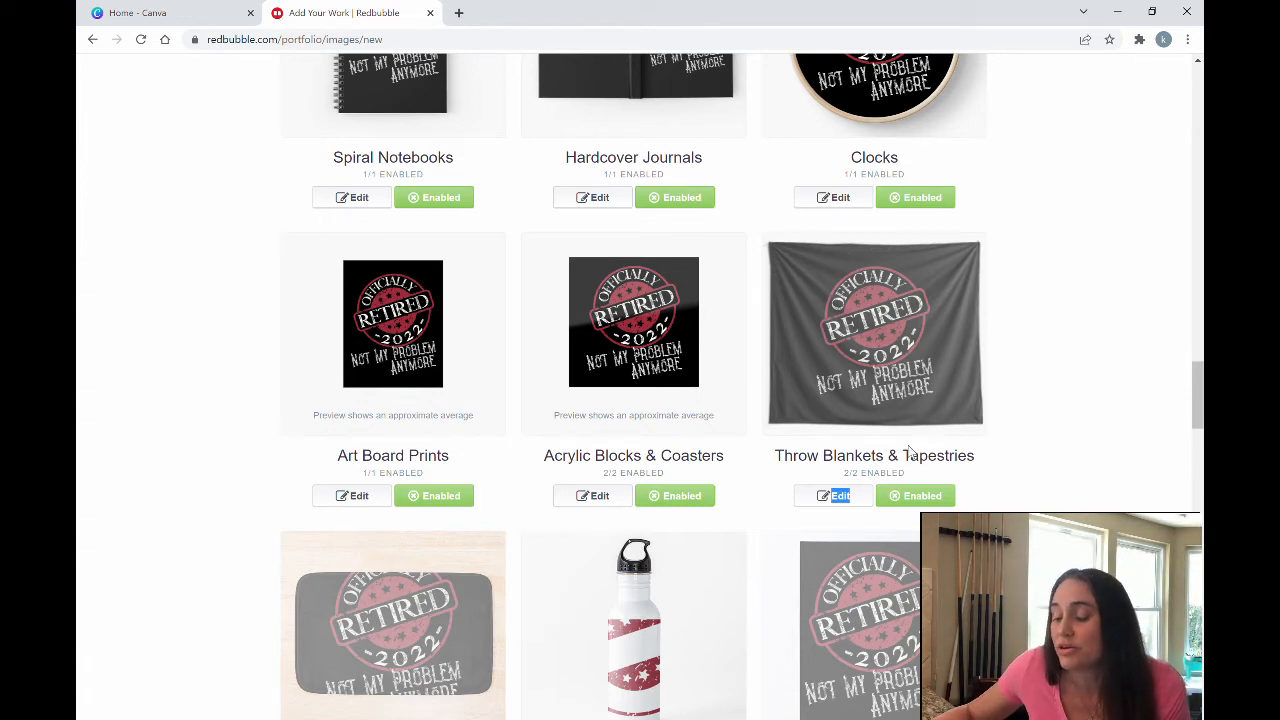
{"action": "left_click", "coordinate": [1100, 360]}
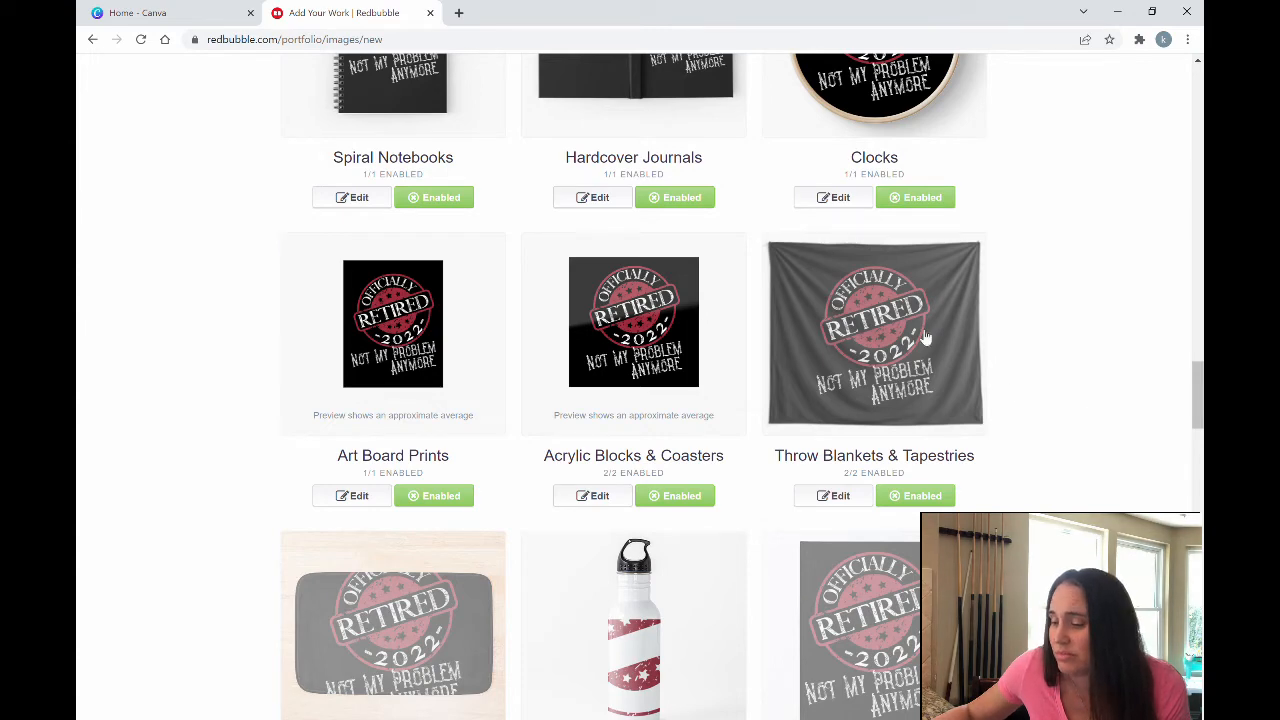
Enable the Bath Mats product and scale its design to 68%
{"action": "scroll", "coordinate": [875, 205], "scroll_direction": "down", "scroll_amount": 2}
{"action": "scroll", "coordinate": [461, 261], "scroll_direction": "down", "scroll_amount": 1}
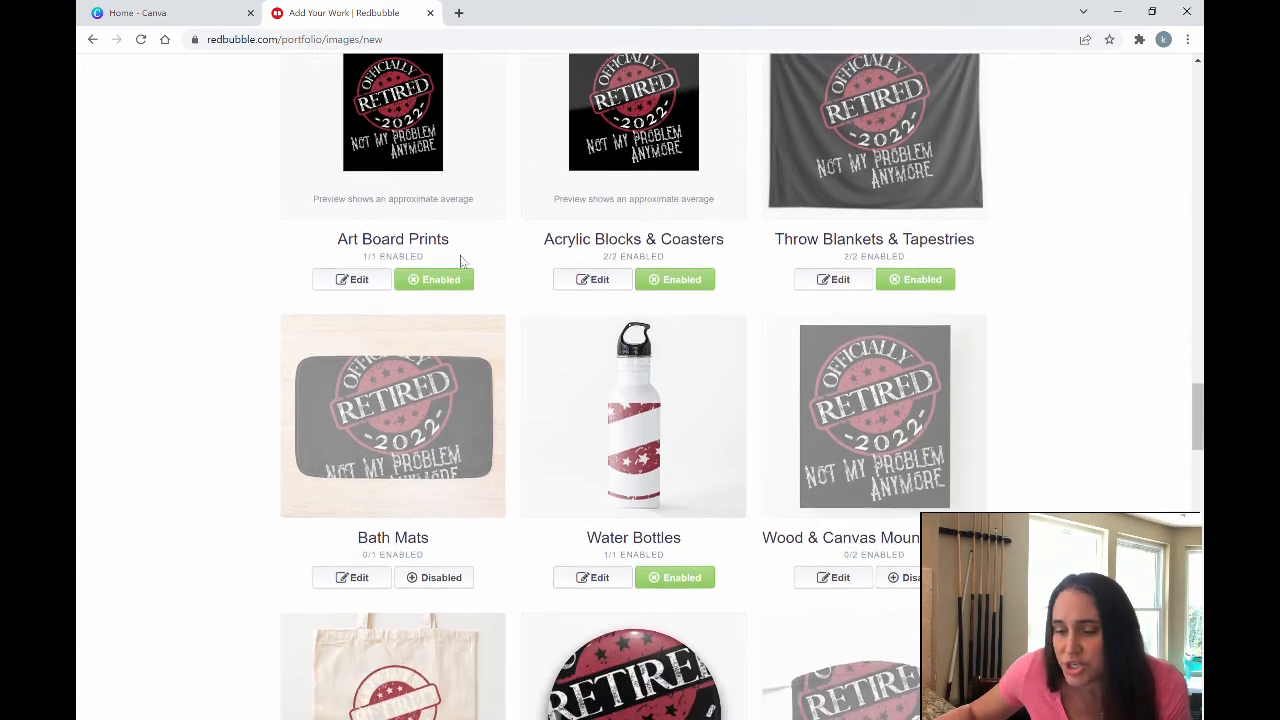
{"action": "scroll", "coordinate": [440, 320], "scroll_direction": "down", "scroll_amount": 2}
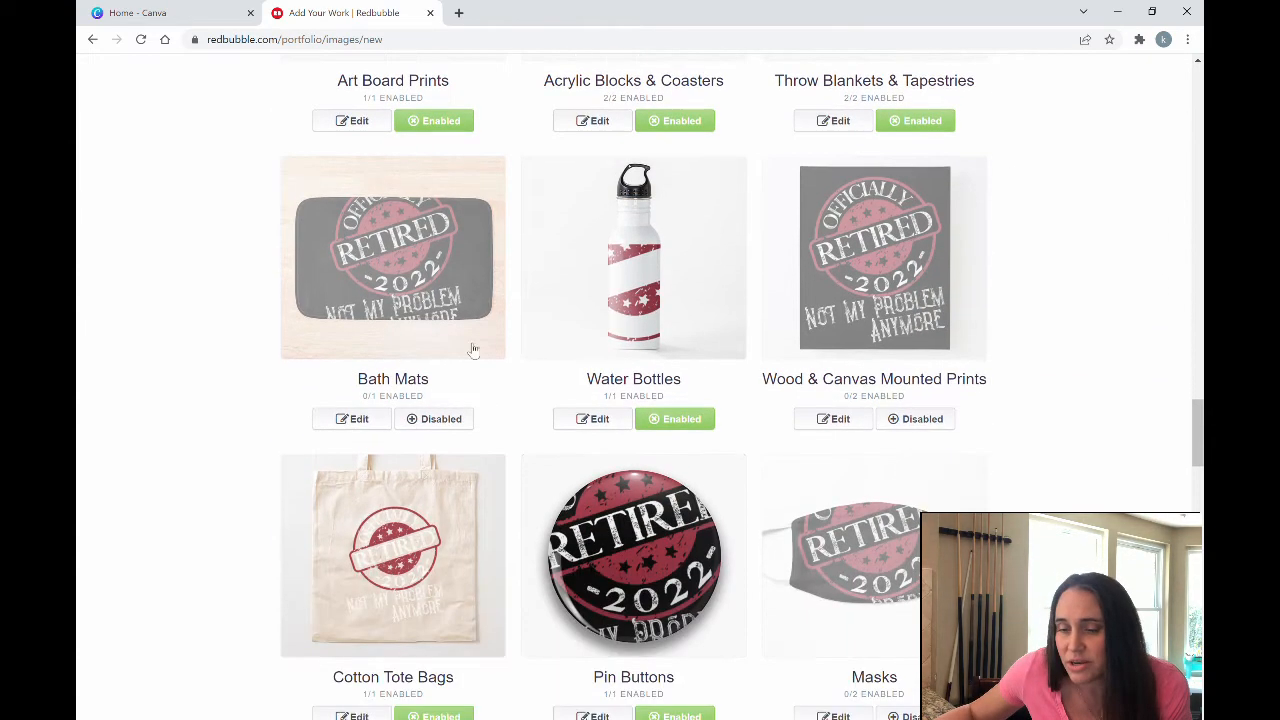
{"action": "left_click", "coordinate": [447, 421]}
{"action": "left_click", "coordinate": [355, 422]}
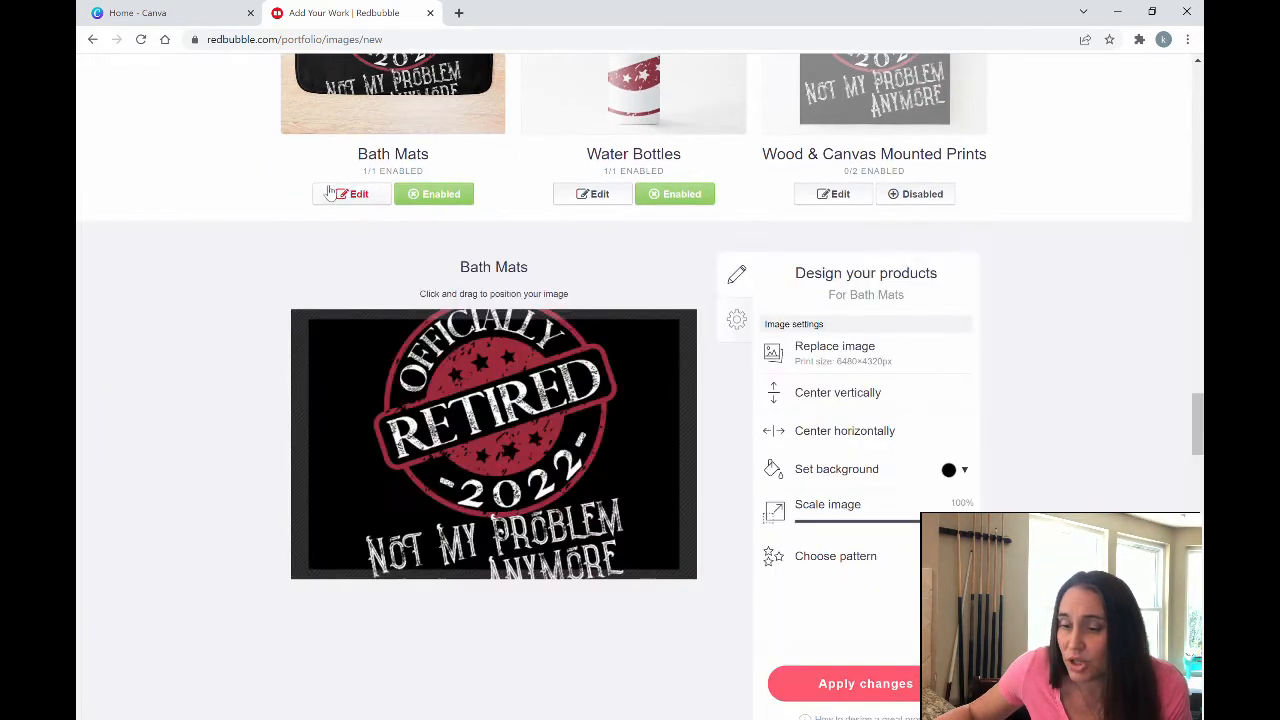
{"action": "left_click_drag", "start_coordinate": [940, 521], "coordinate": [913, 524]}
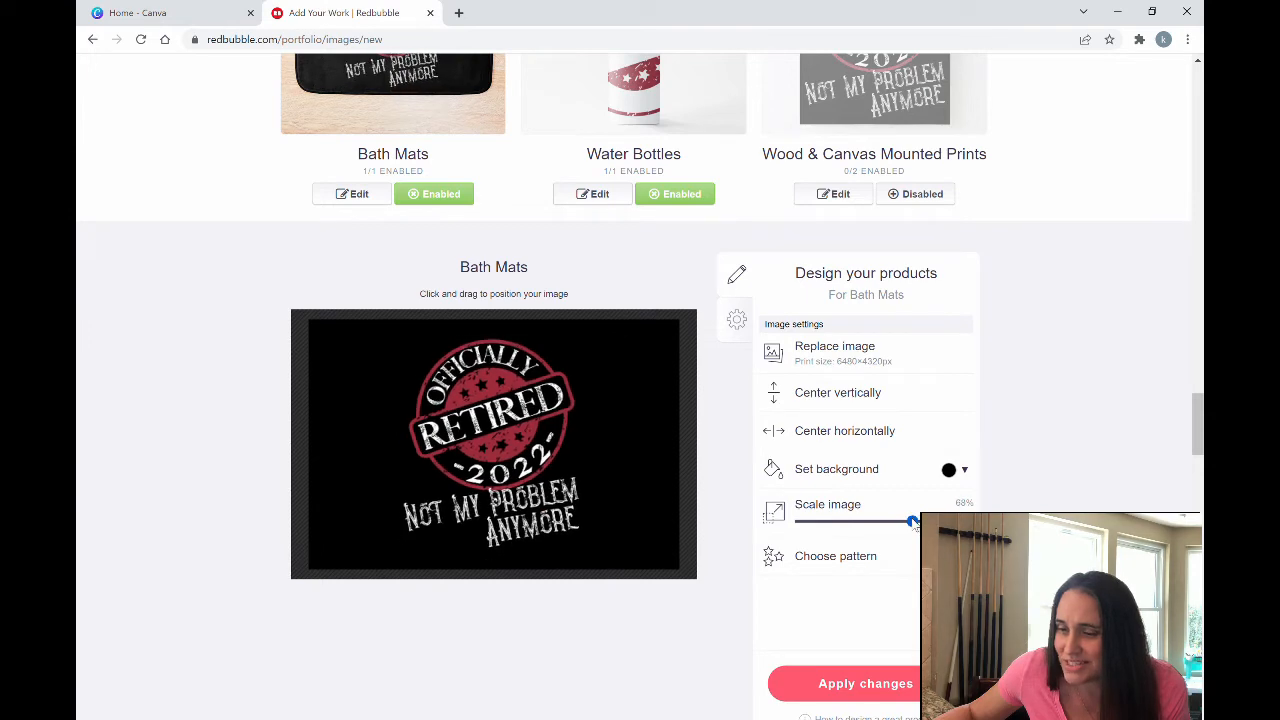
Nudge the Bath Mats design slightly down within the mat area and apply the changes
{"action": "scroll", "coordinate": [855, 435], "scroll_direction": "up", "scroll_amount": 2}
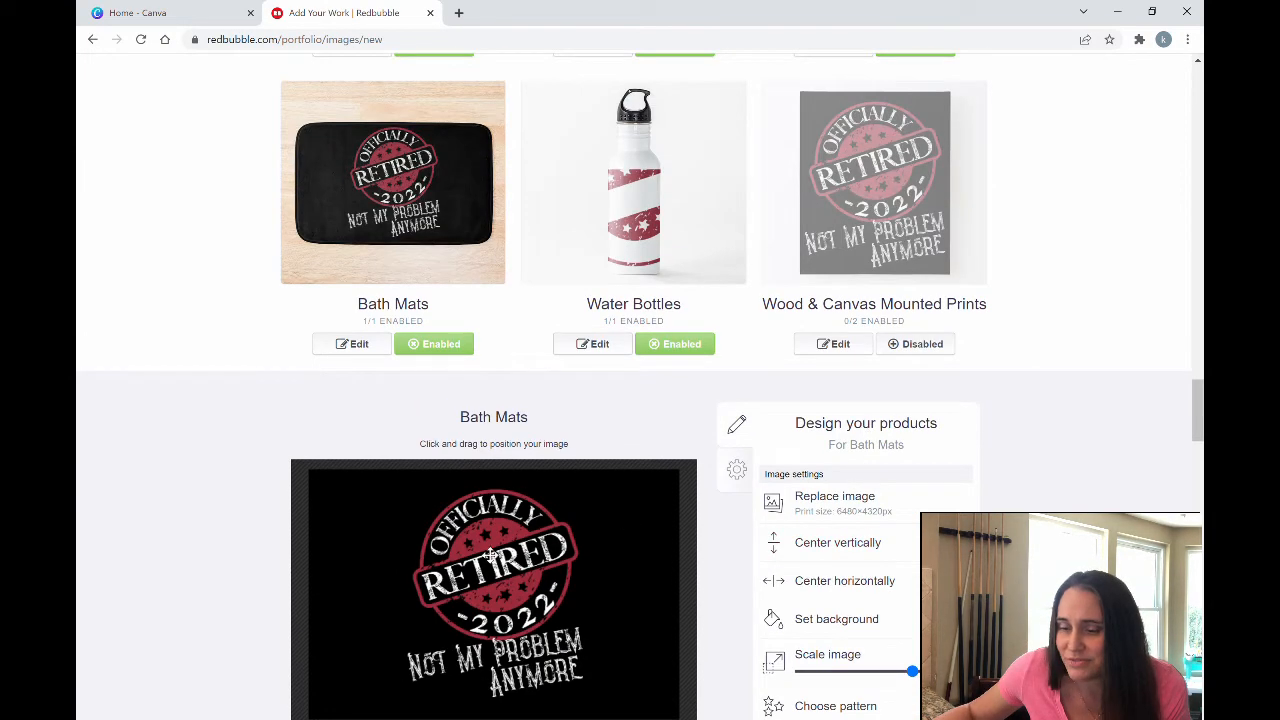
{"action": "left_click_drag", "start_coordinate": [490, 554], "coordinate": [492, 560]}
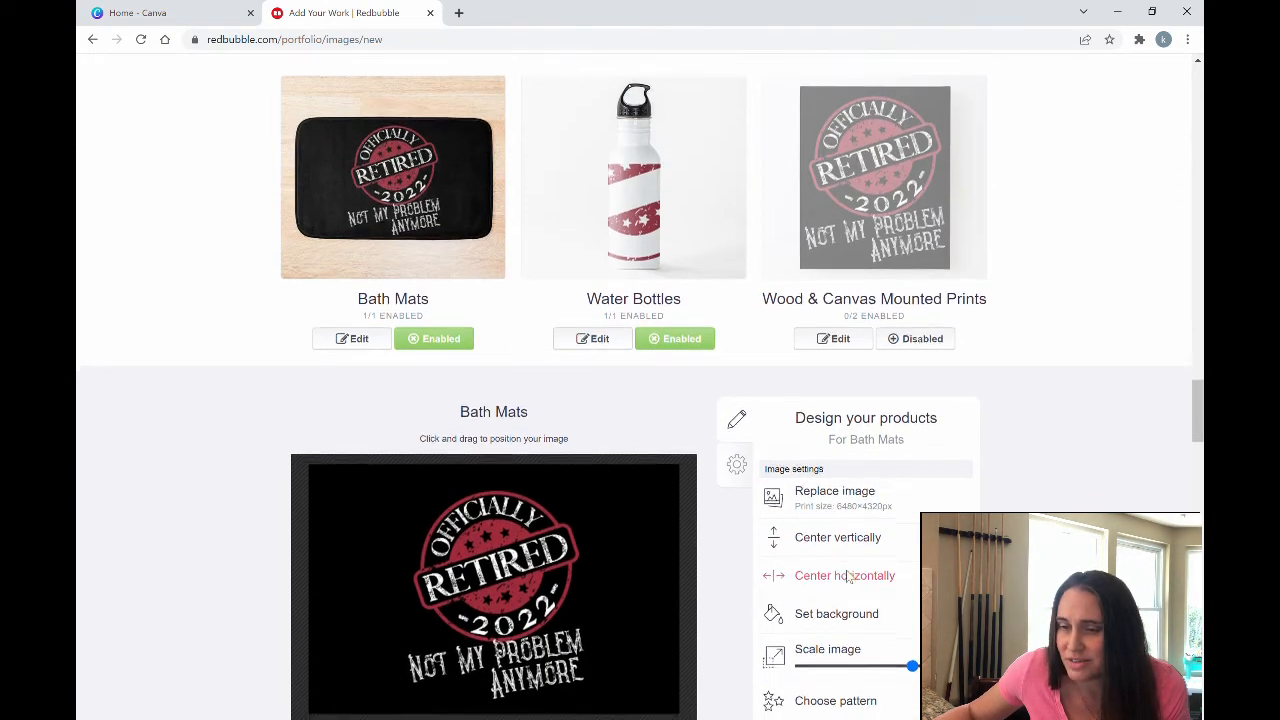
{"action": "scroll", "coordinate": [848, 578], "scroll_direction": "down", "scroll_amount": 3}
{"action": "left_click", "coordinate": [850, 604]}
{"action": "scroll", "coordinate": [772, 511], "scroll_direction": "up", "scroll_amount": 3}
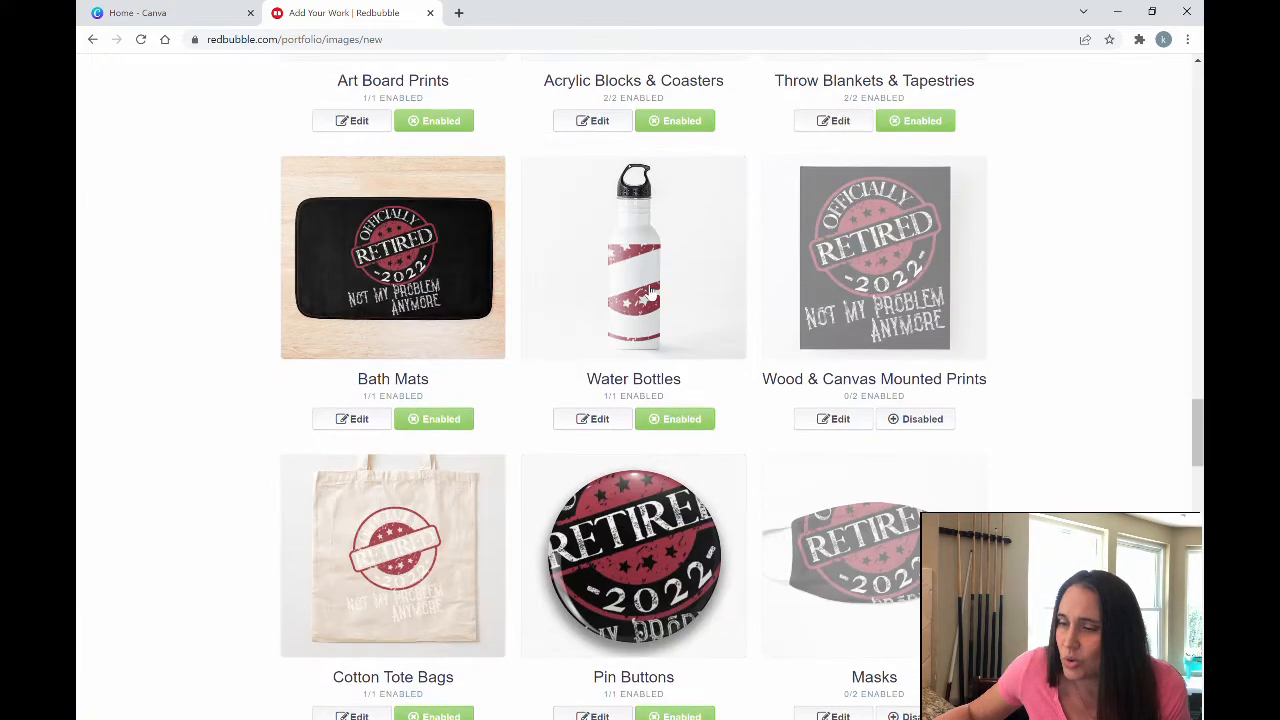
Replace the Water Bottles image with the dark-lettered version of the design
{"action": "left_click", "coordinate": [598, 419]}
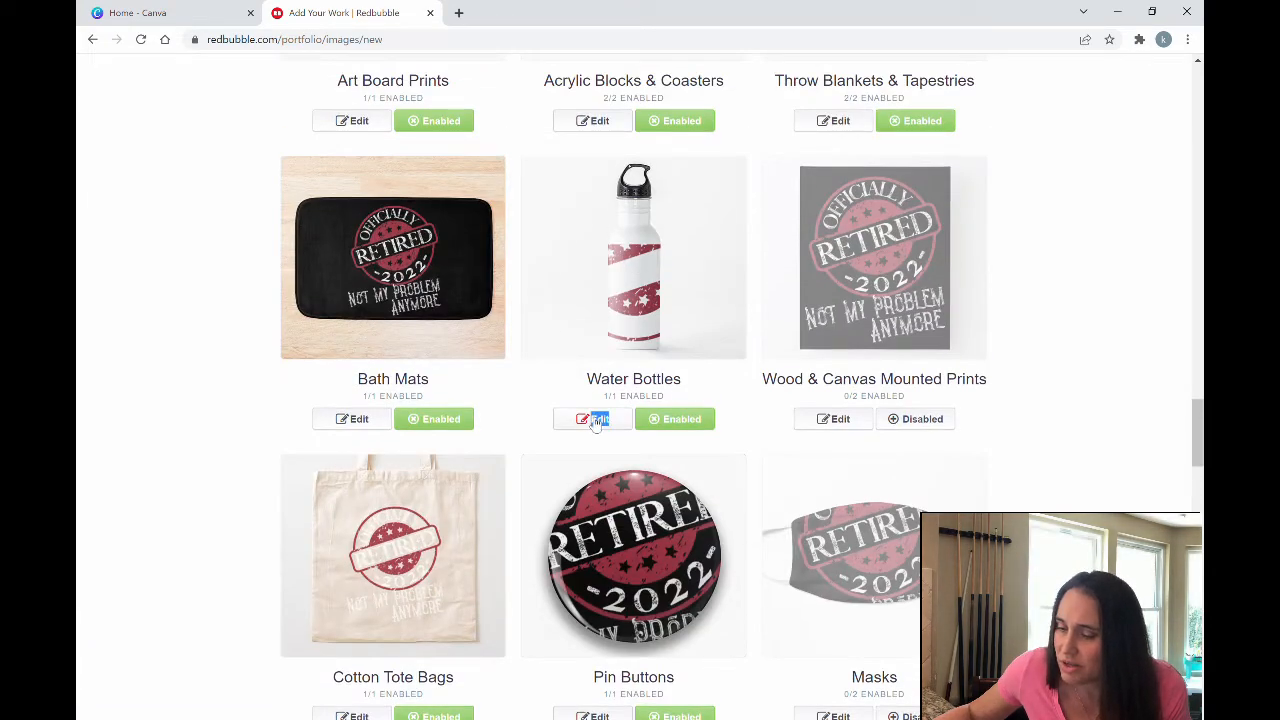
{"action": "scroll", "coordinate": [788, 563], "scroll_direction": "down", "scroll_amount": 2}
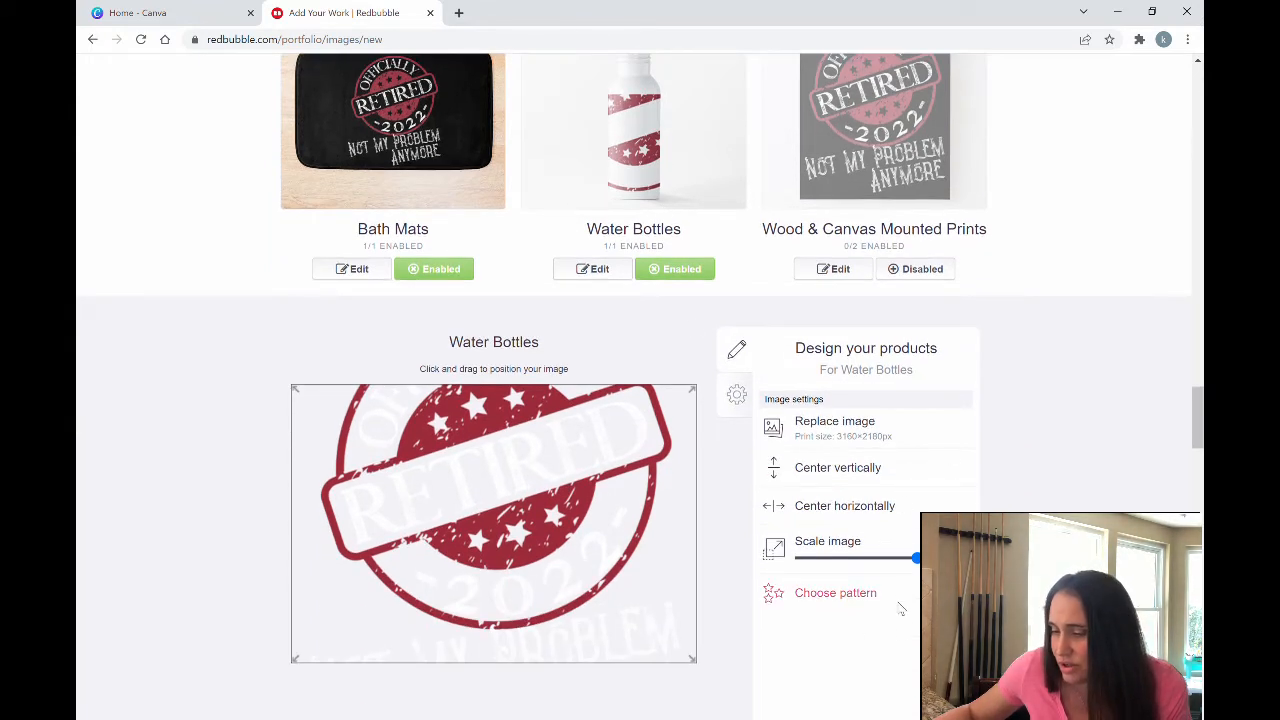
{"action": "left_click", "coordinate": [847, 436]}
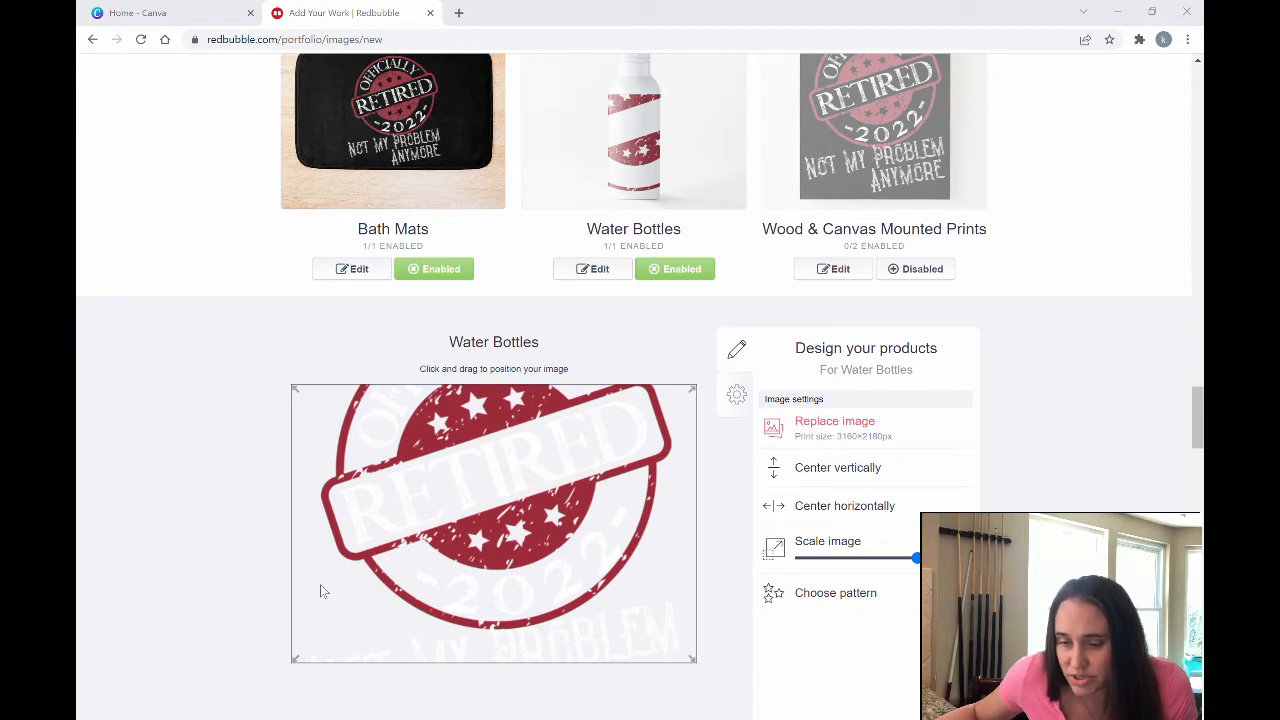
{"action": "double_click", "coordinate": [547, 389]}
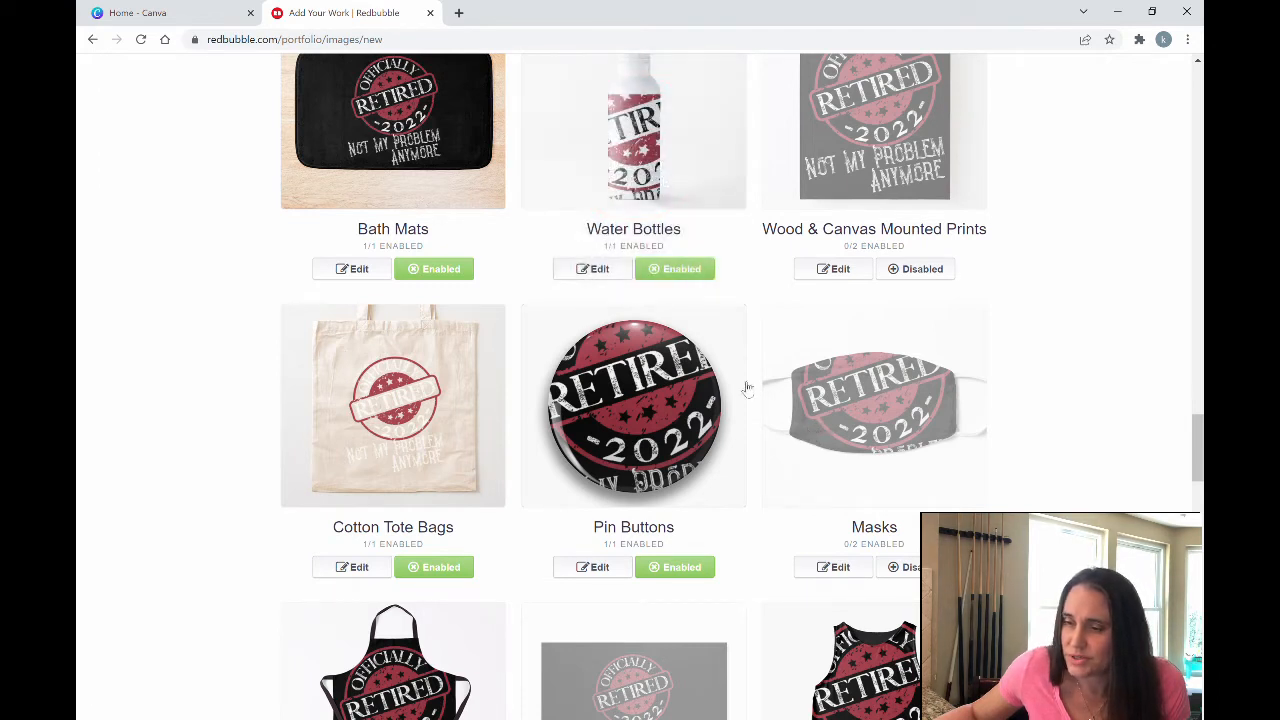
Scale the Water Bottles design to 36%, center it horizontally, and apply the changes
{"action": "left_click", "coordinate": [598, 269]}
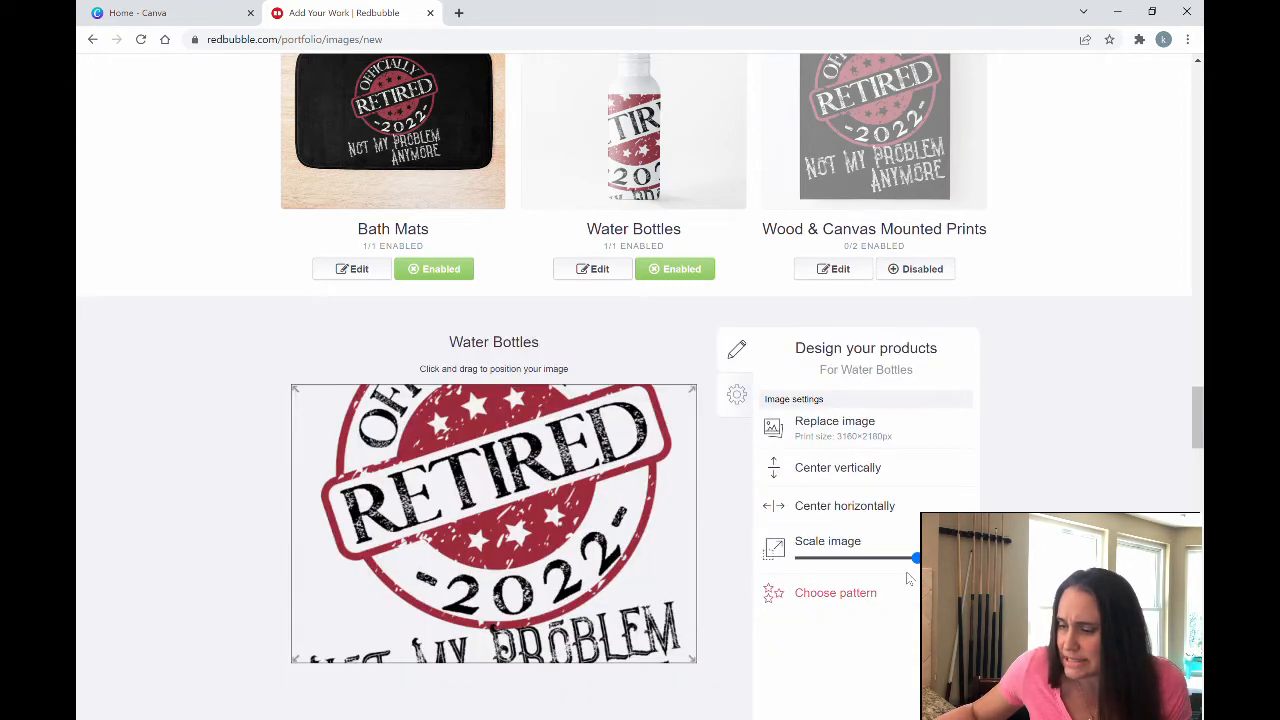
{"action": "left_click_drag", "start_coordinate": [914, 559], "coordinate": [861, 558]}
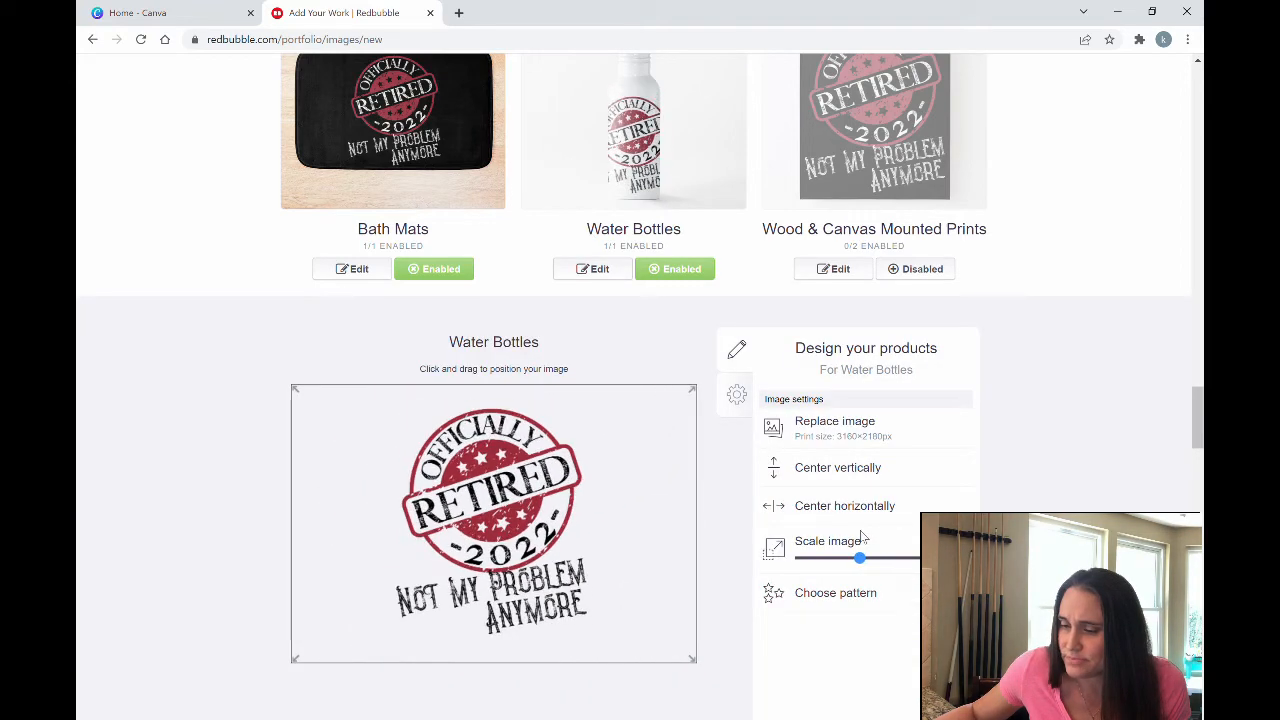
{"action": "left_click", "coordinate": [864, 511]}
{"action": "scroll", "coordinate": [896, 602], "scroll_direction": "down", "scroll_amount": 1}
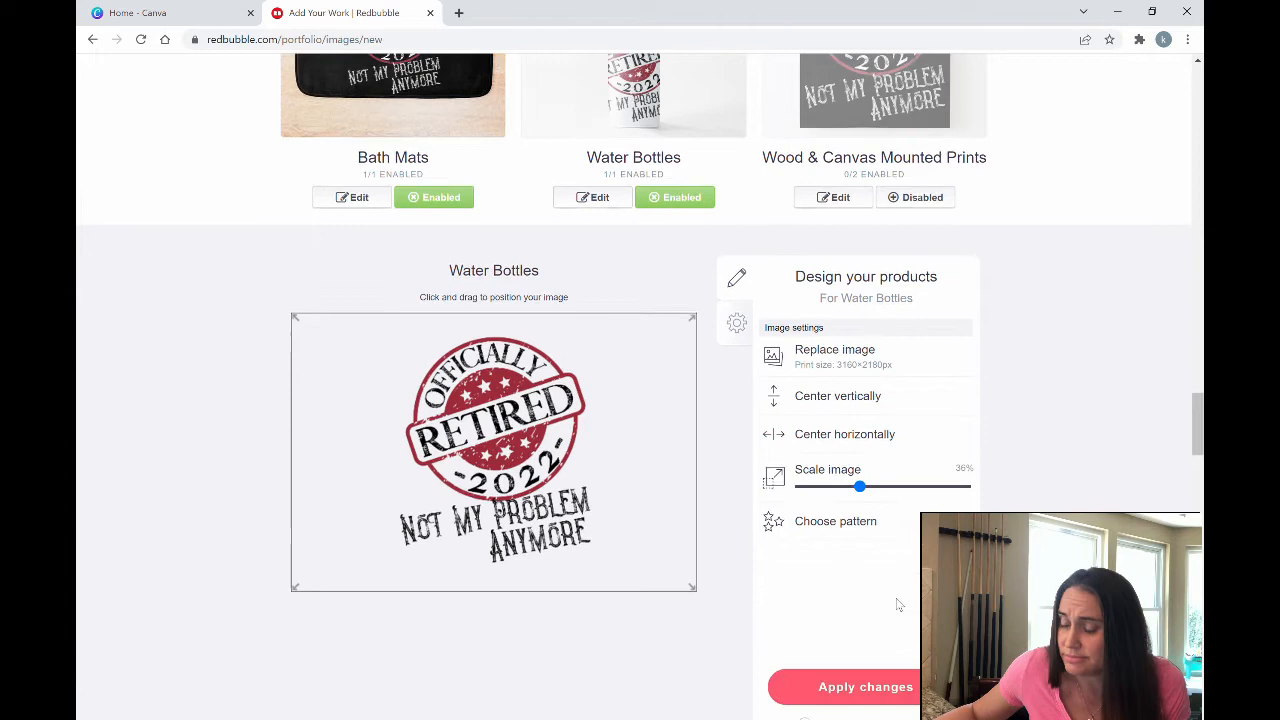
{"action": "scroll", "coordinate": [868, 678], "scroll_direction": "down", "scroll_amount": 1}
{"action": "left_click", "coordinate": [866, 668]}
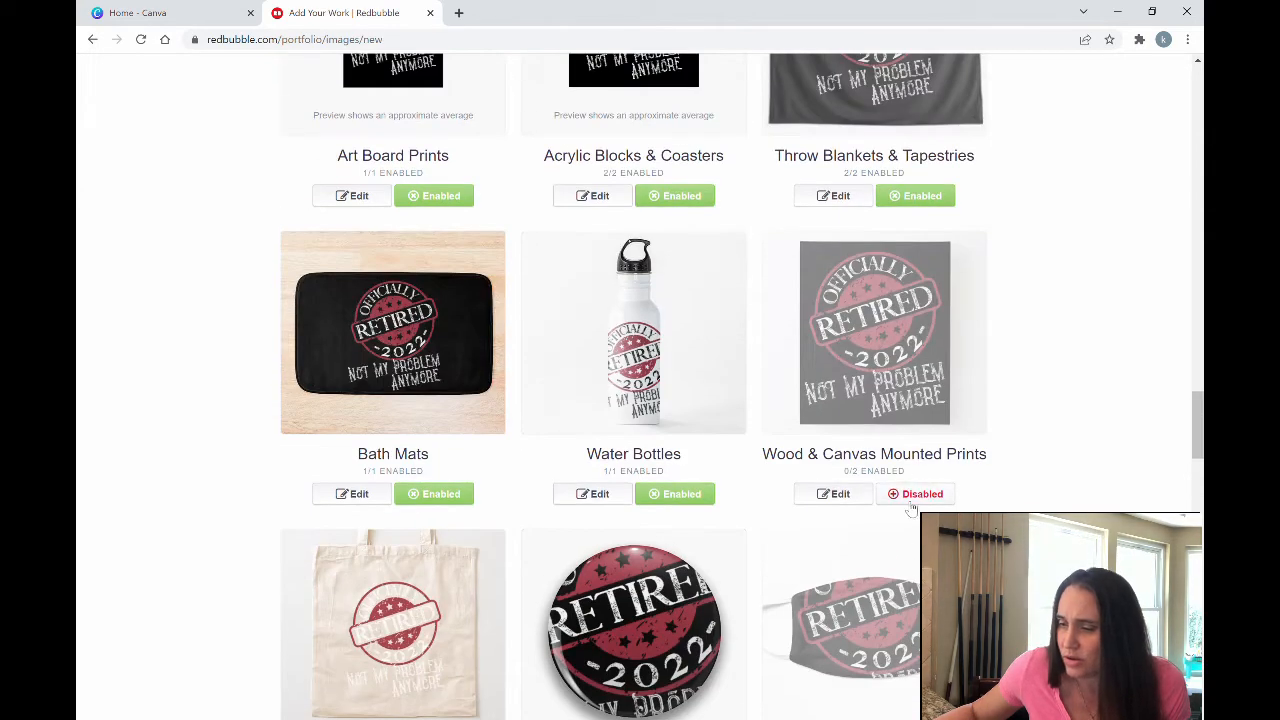
Enable the Wood & Canvas Mounted Prints products and replace the Cotton Tote Bags image with the dark-lettered version of the design
{"action": "left_click", "coordinate": [913, 498]}
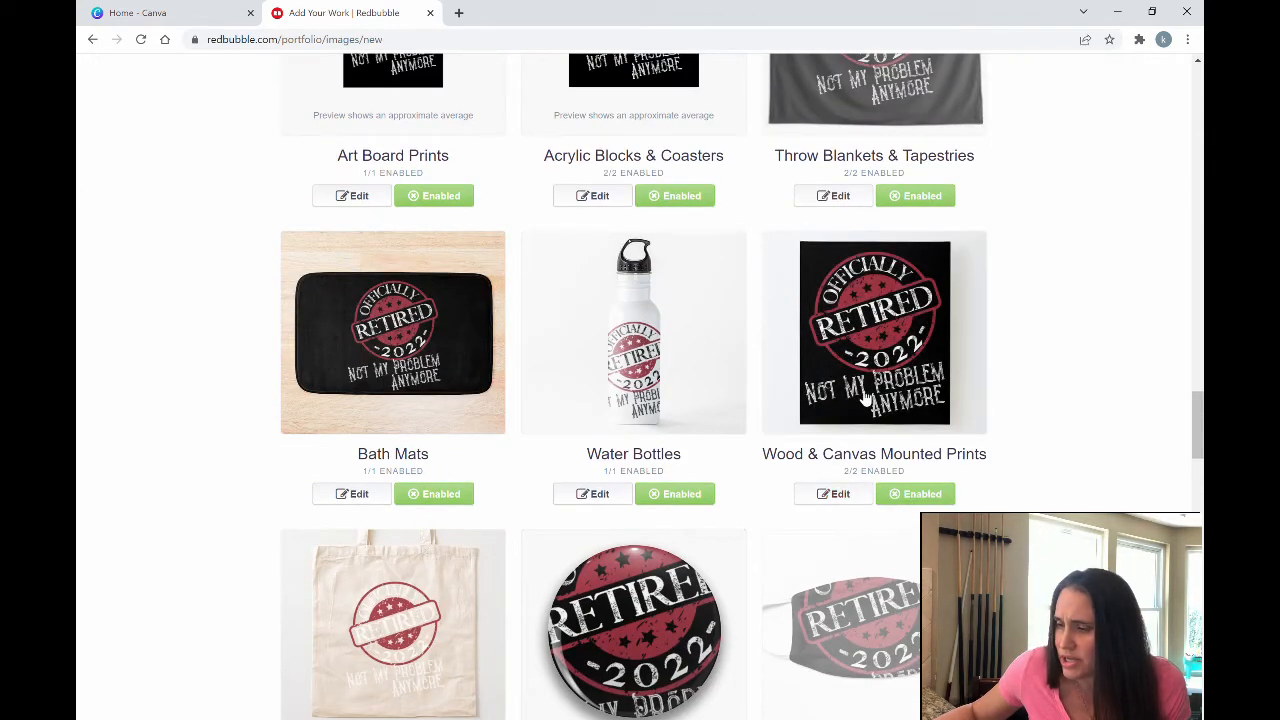
{"action": "scroll", "coordinate": [866, 398], "scroll_direction": "down", "scroll_amount": 3}
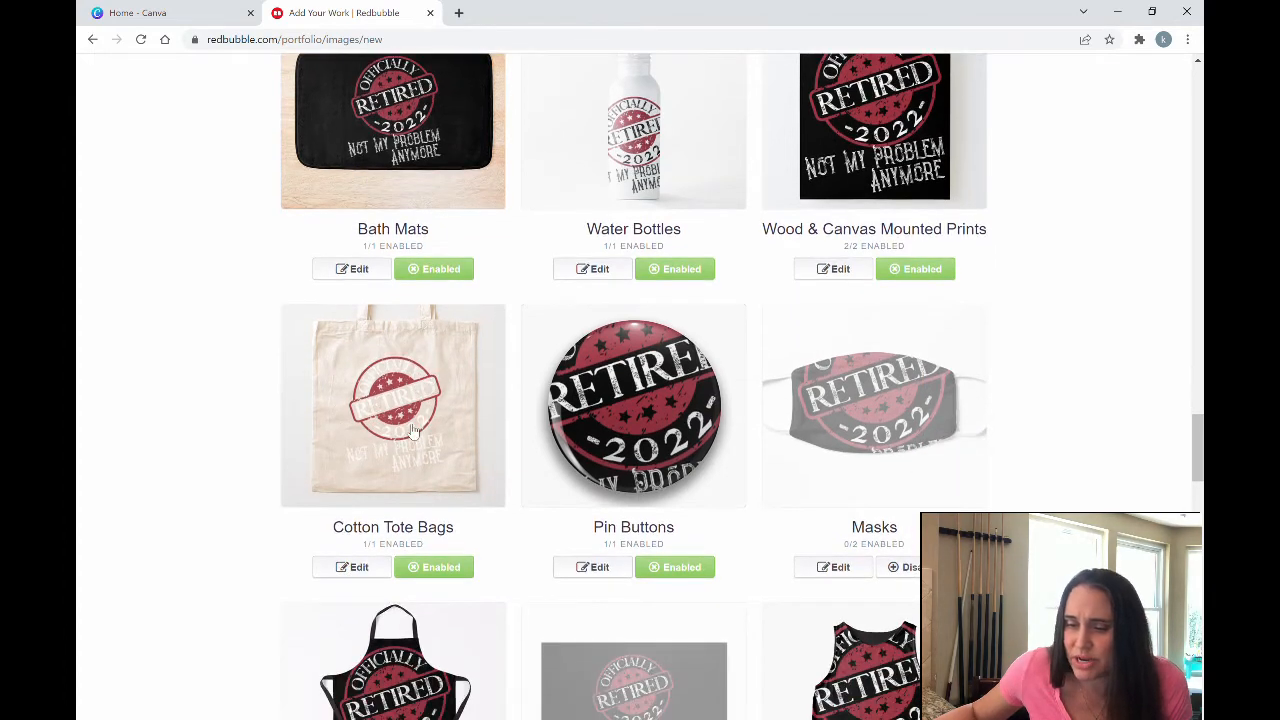
{"action": "scroll", "coordinate": [413, 430], "scroll_direction": "down", "scroll_amount": 1}
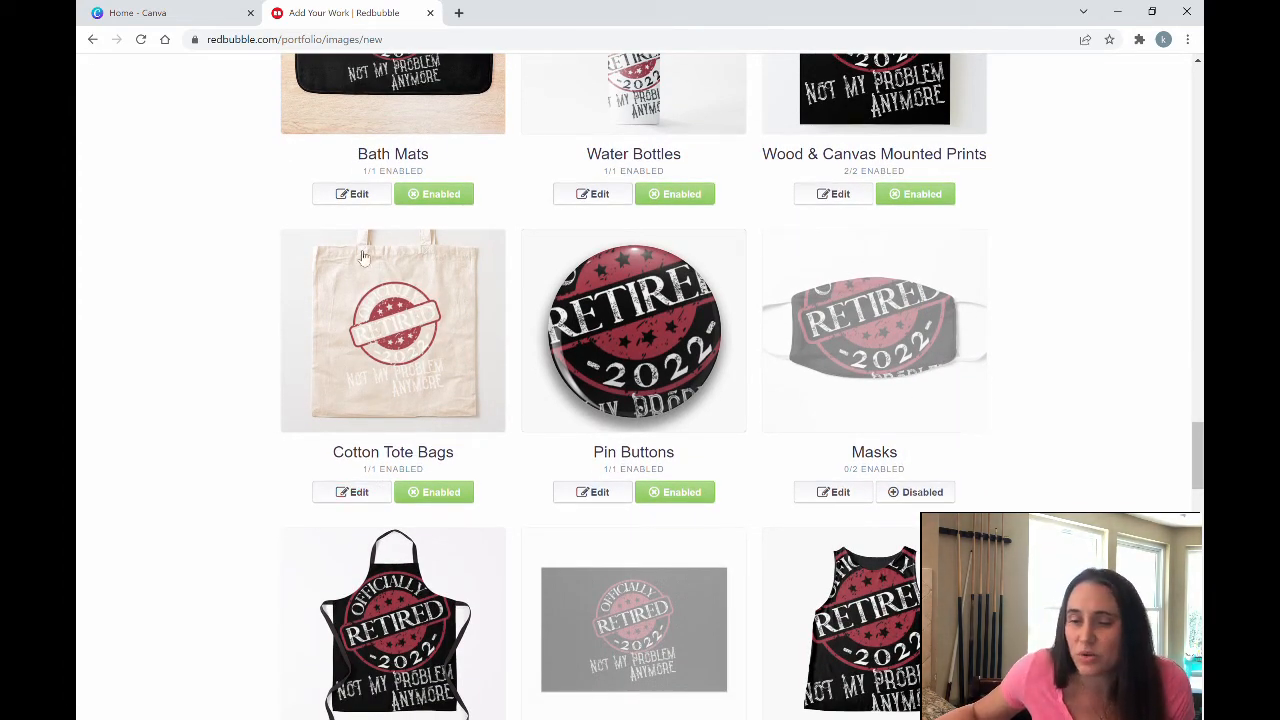
{"action": "left_click", "coordinate": [354, 491]}
{"action": "scroll", "coordinate": [858, 450], "scroll_direction": "down", "scroll_amount": 3}
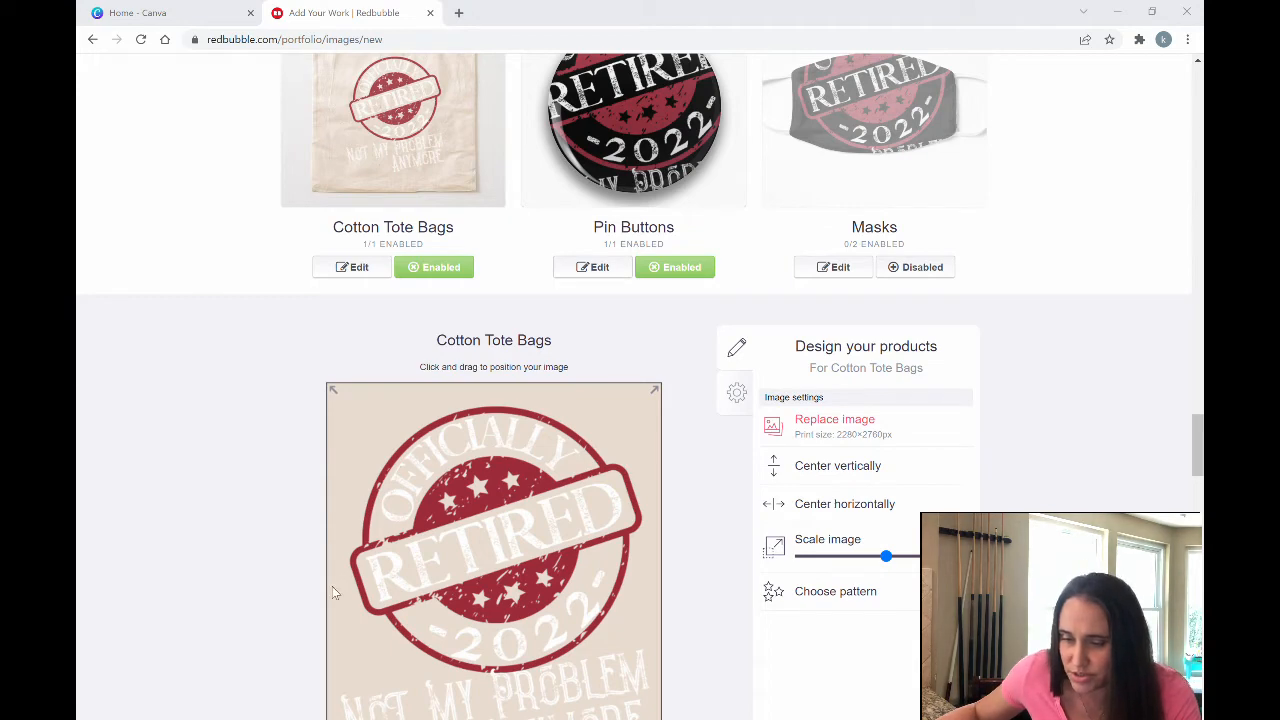
{"action": "double_click", "coordinate": [566, 399]}
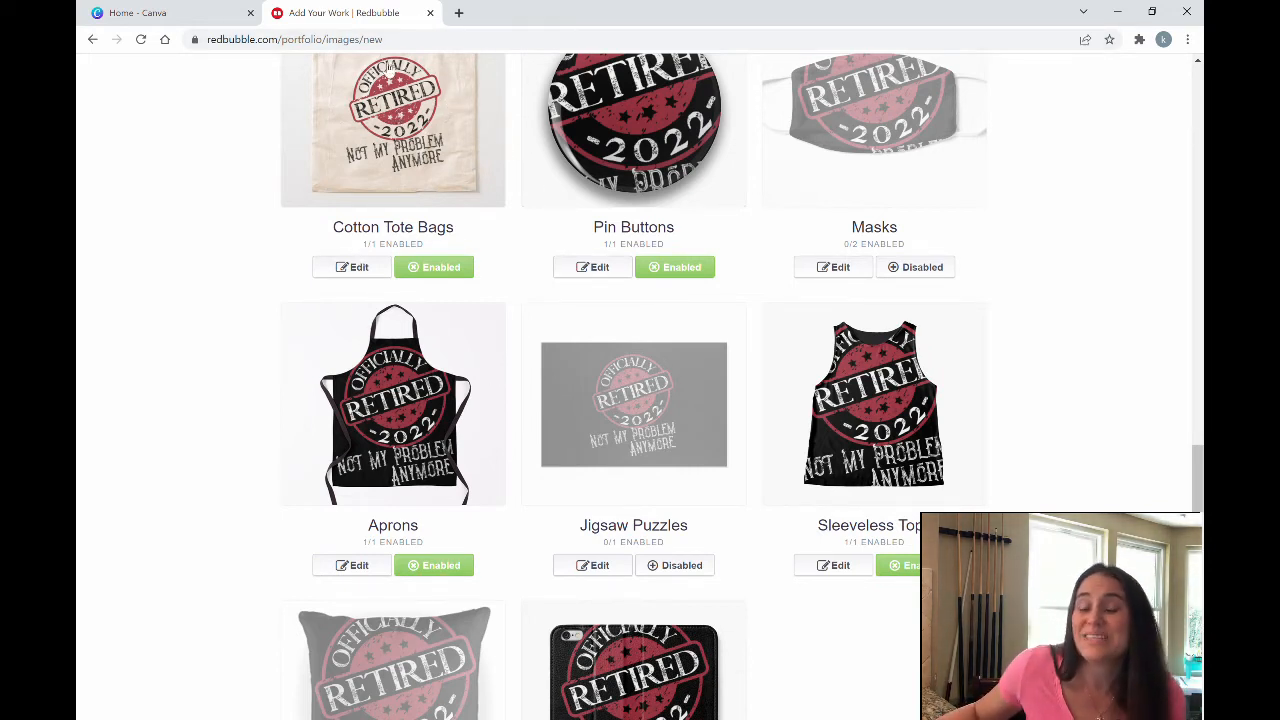
Scale the Pin Buttons design to 11% and apply the changes
{"action": "scroll", "coordinate": [437, 93], "scroll_direction": "up", "scroll_amount": 1}
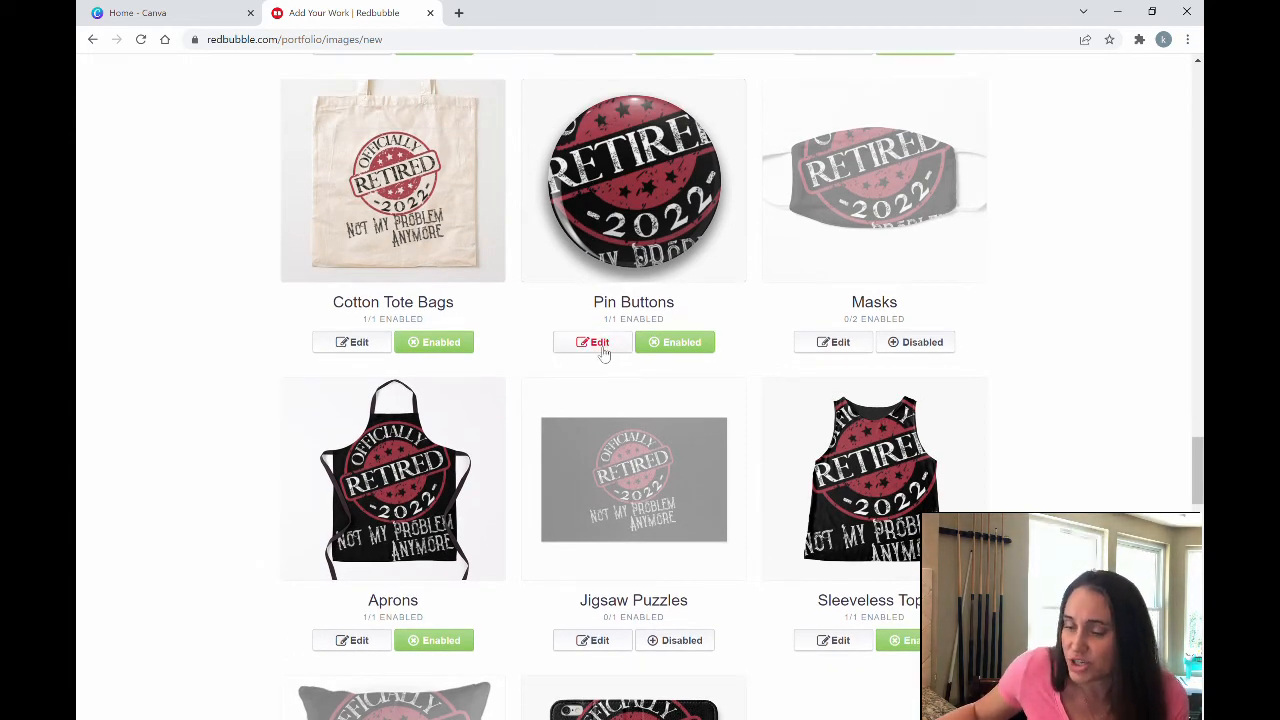
{"action": "left_click", "coordinate": [598, 343]}
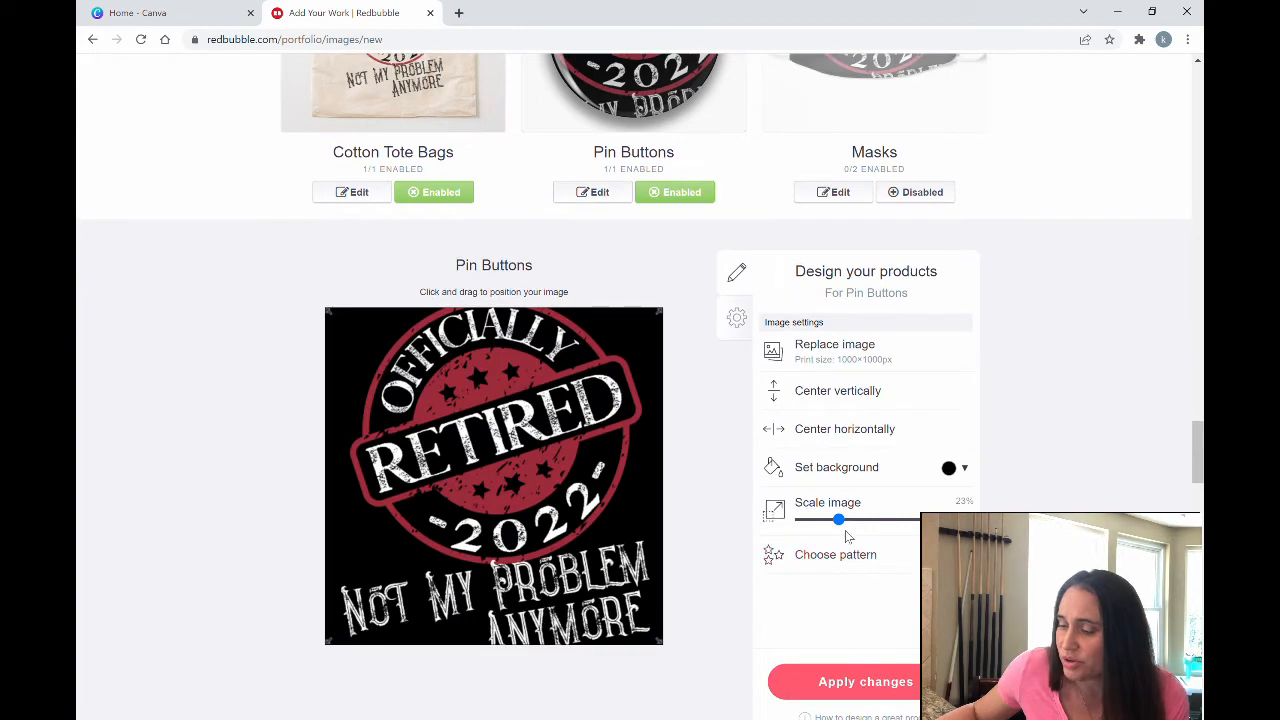
{"action": "left_click_drag", "start_coordinate": [841, 524], "coordinate": [820, 524]}
{"action": "scroll", "coordinate": [822, 528], "scroll_direction": "up", "scroll_amount": 2}
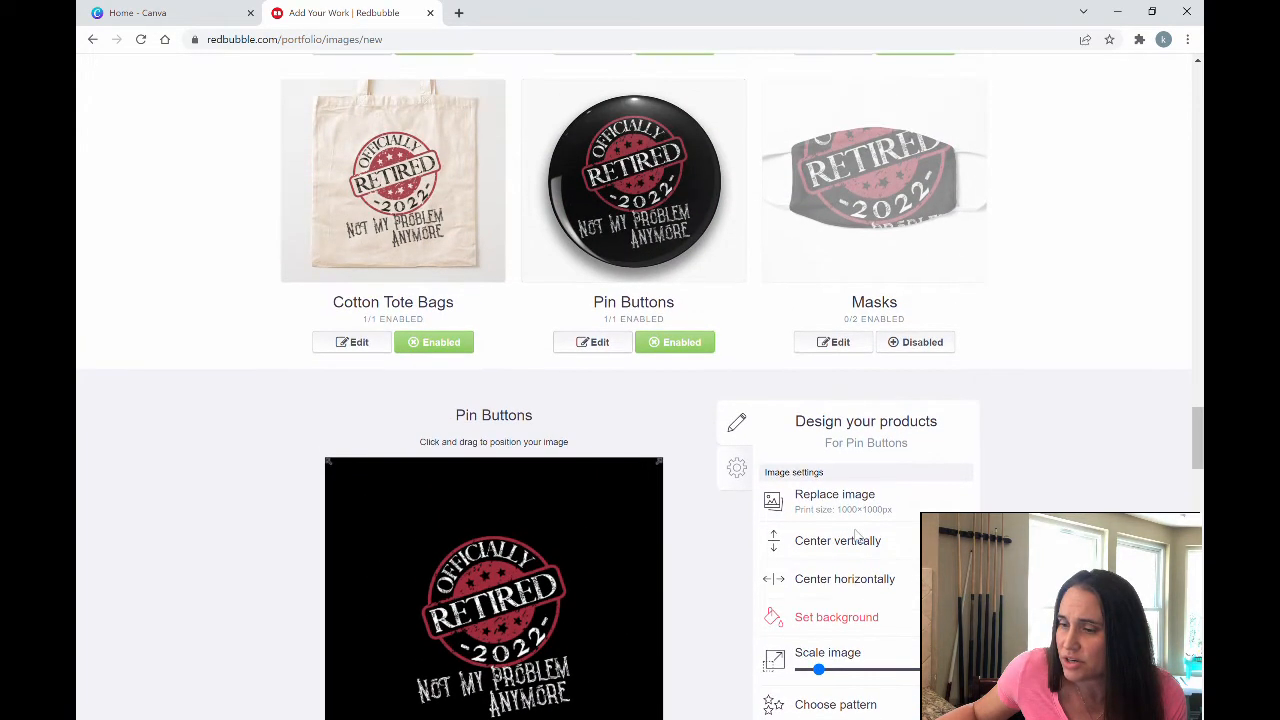
{"action": "scroll", "coordinate": [858, 535], "scroll_direction": "down", "scroll_amount": 2}
{"action": "left_click", "coordinate": [861, 682]}
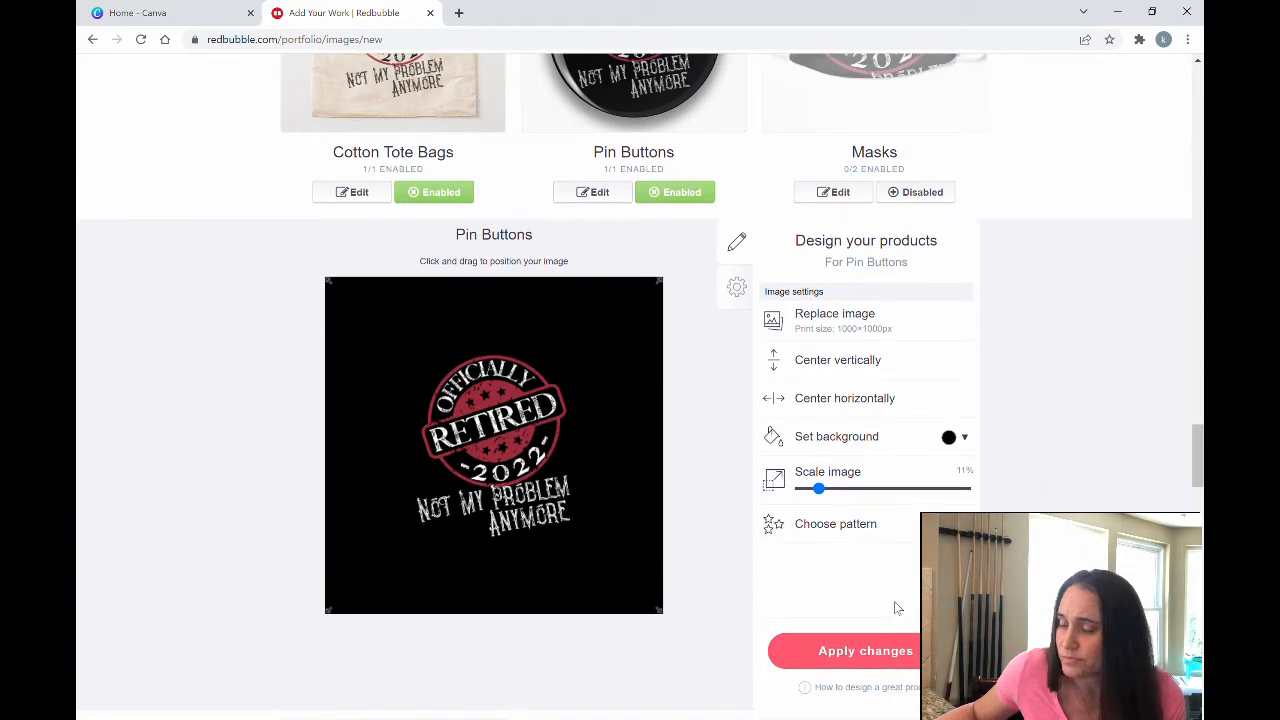
Enable the Masks products and scale their design to 17%
{"action": "scroll", "coordinate": [967, 462], "scroll_direction": "up", "scroll_amount": 3}
{"action": "left_click", "coordinate": [934, 421]}
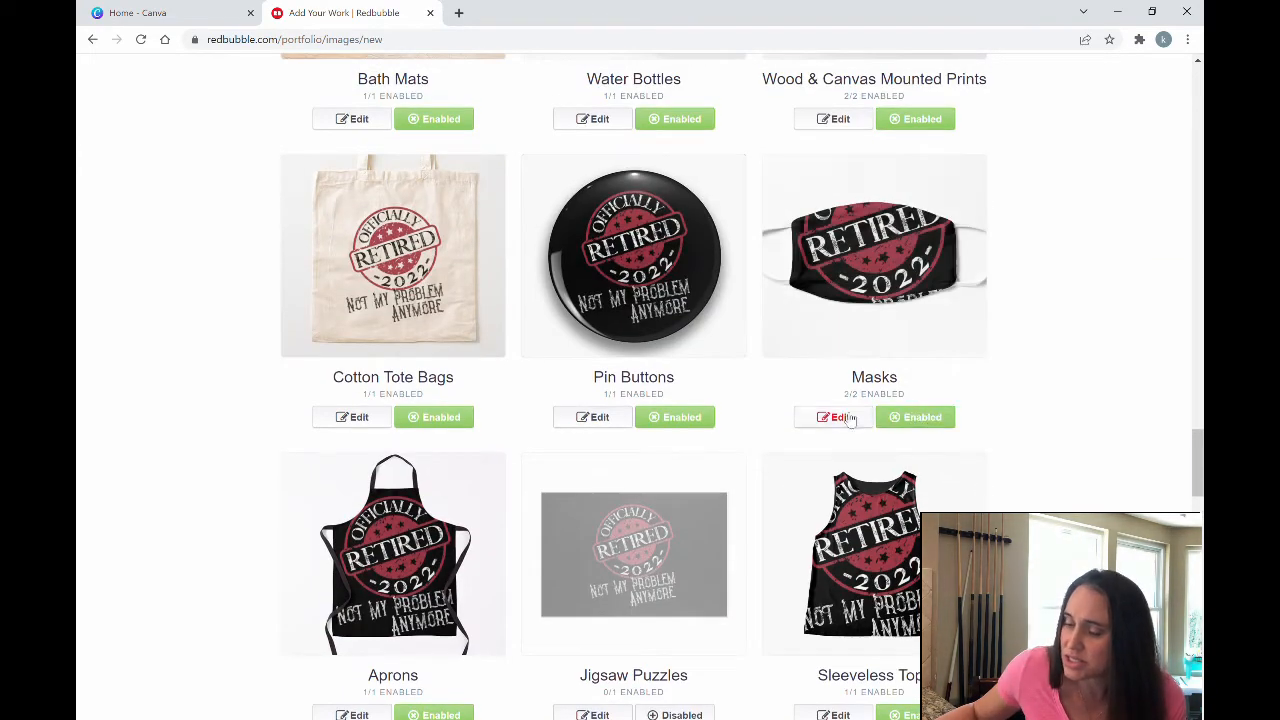
{"action": "left_click", "coordinate": [836, 418]}
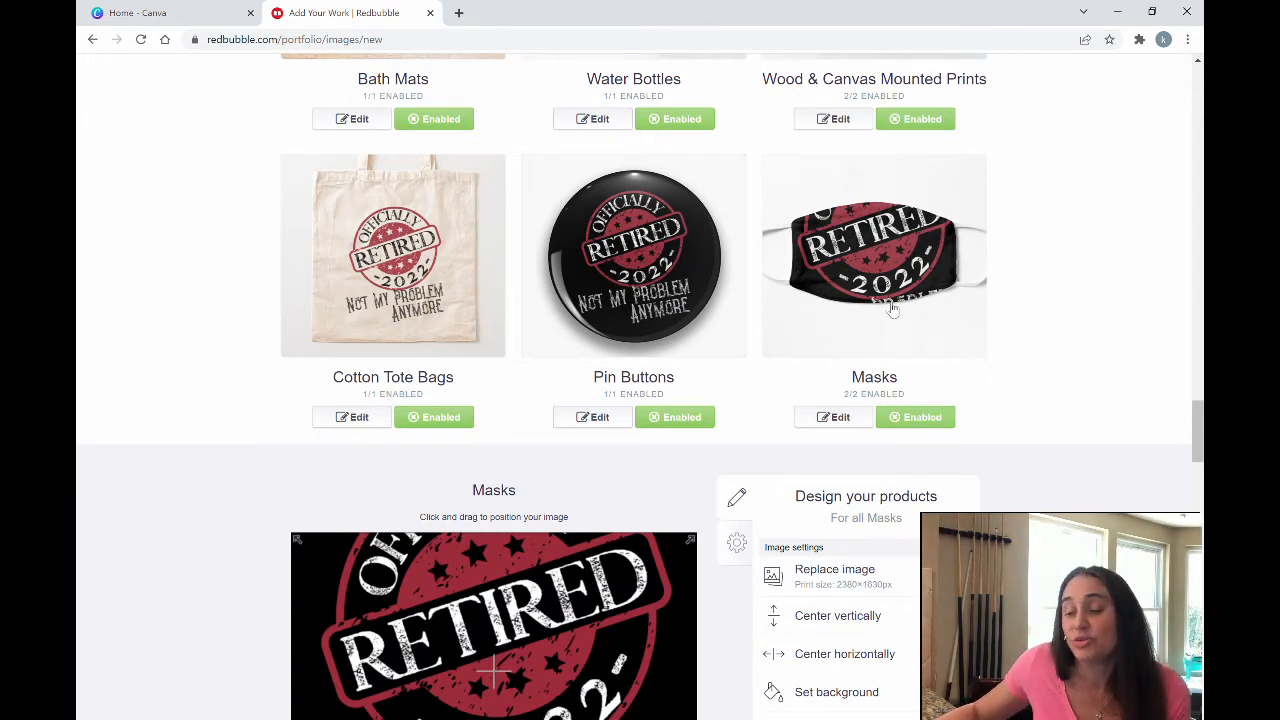
{"action": "scroll", "coordinate": [931, 309], "scroll_direction": "down", "scroll_amount": 1}
{"action": "scroll", "coordinate": [1035, 302], "scroll_direction": "down", "scroll_amount": 1}
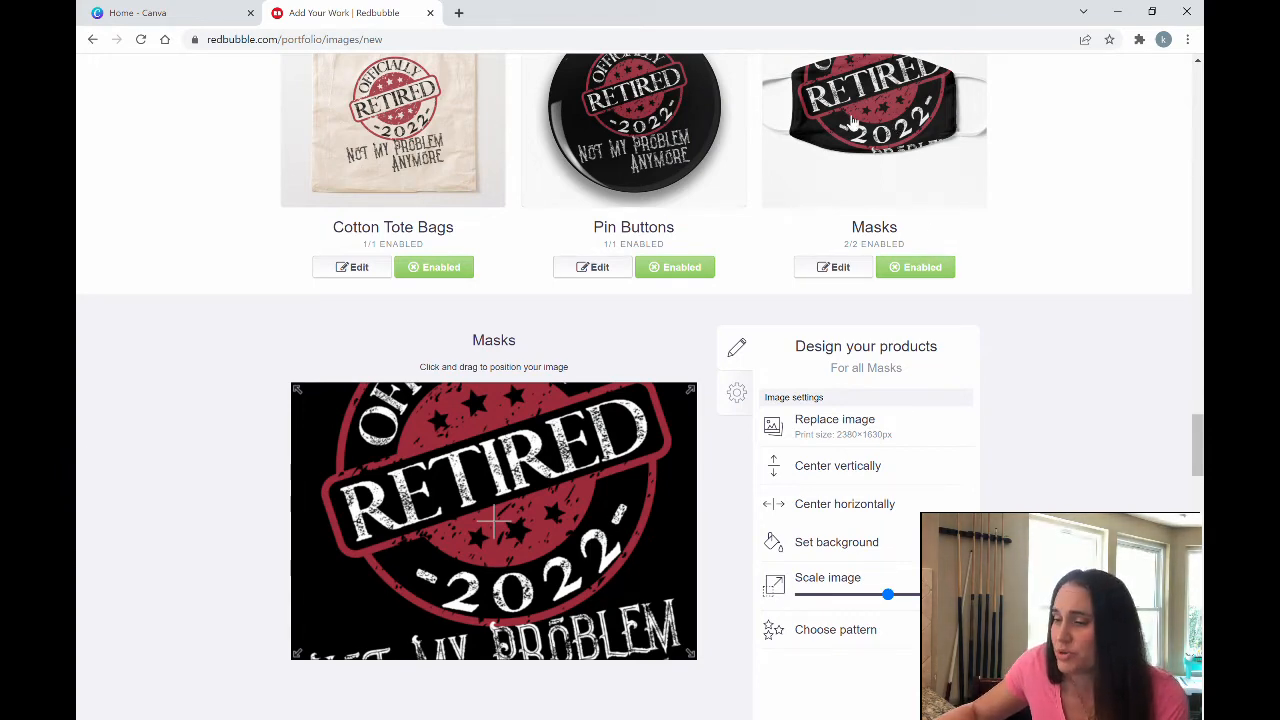
{"action": "left_click_drag", "start_coordinate": [888, 594], "coordinate": [828, 596]}
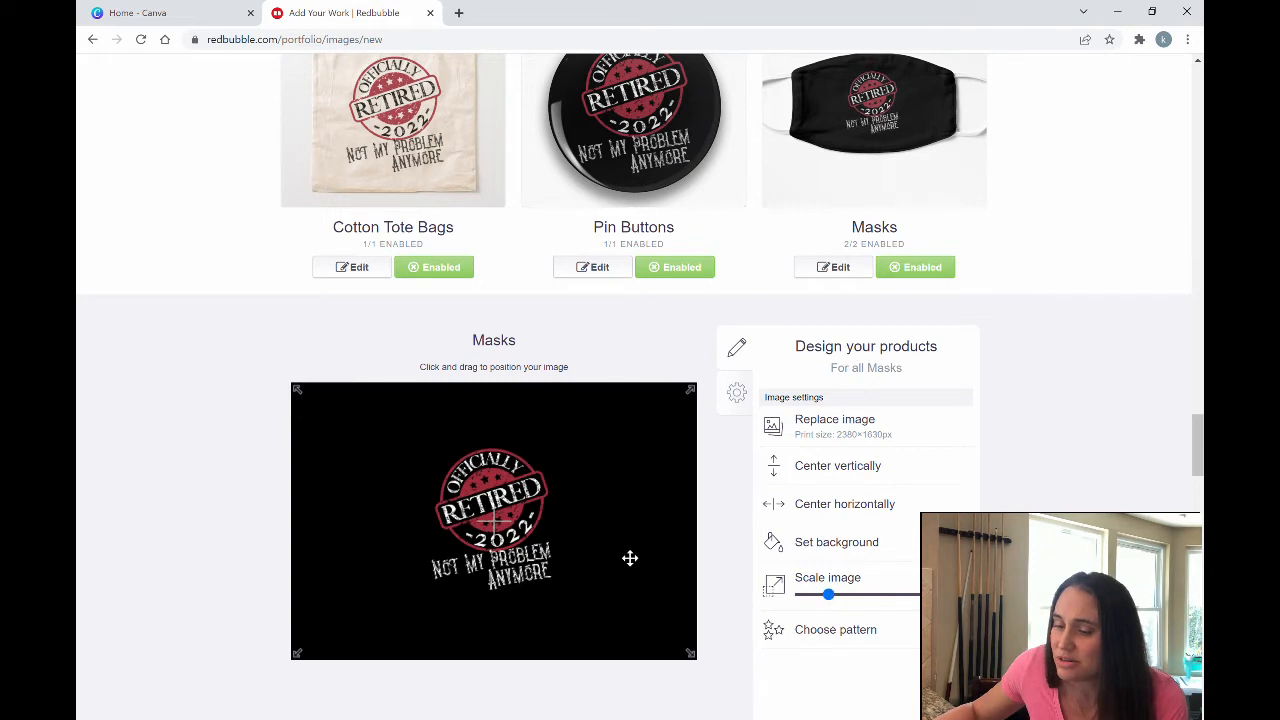
Move the Masks design onto the left half of the mask, review the available mask types, and apply the changes
{"action": "left_click_drag", "start_coordinate": [537, 513], "coordinate": [452, 524]}
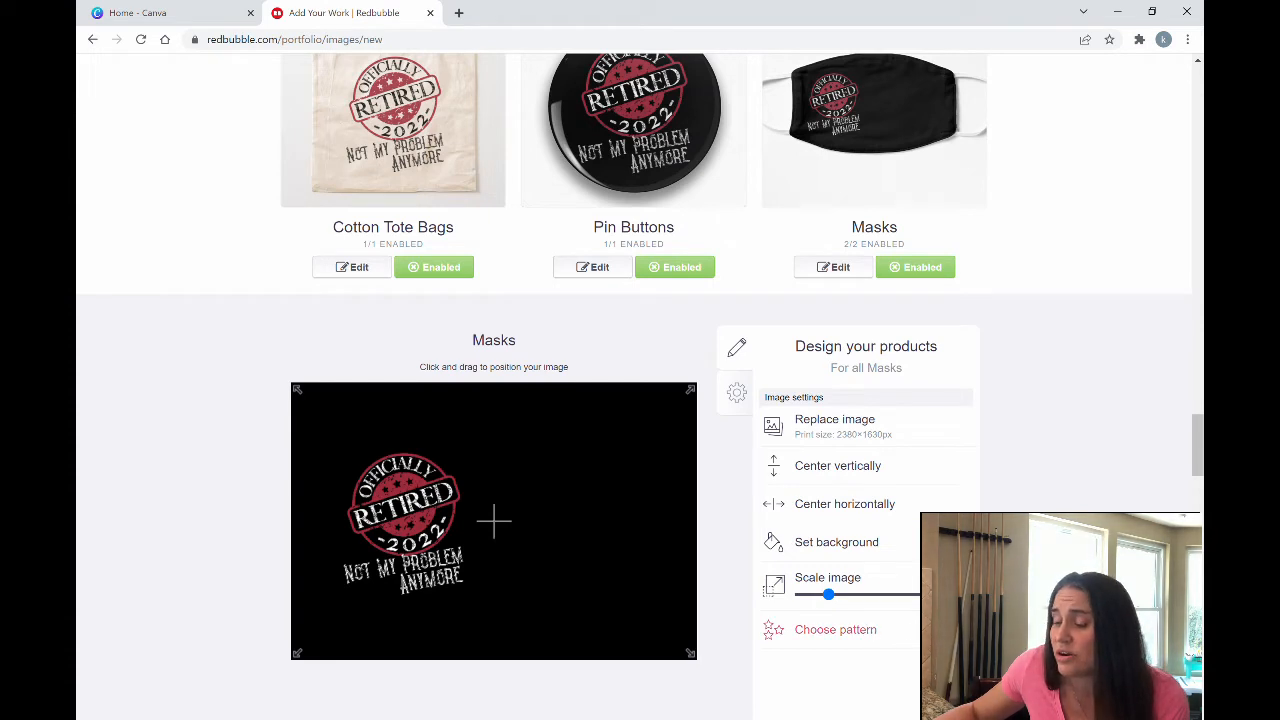
{"action": "left_click", "coordinate": [737, 392]}
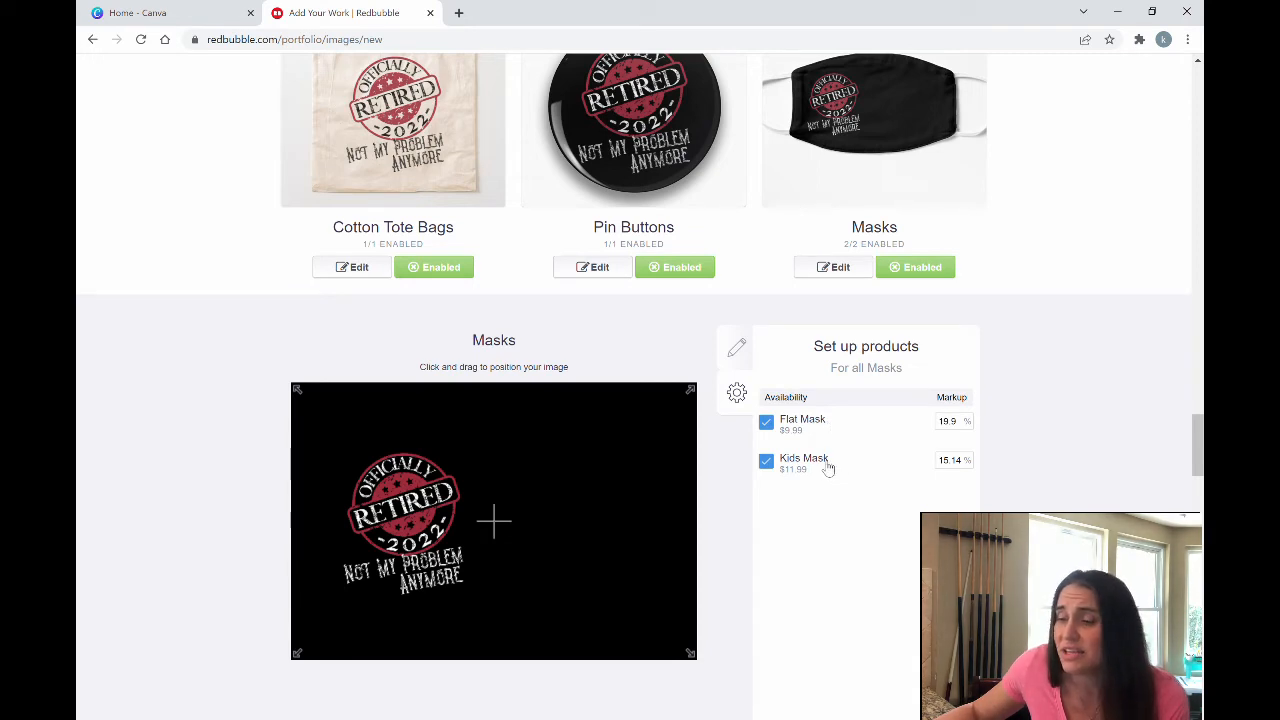
{"action": "left_click", "coordinate": [735, 352]}
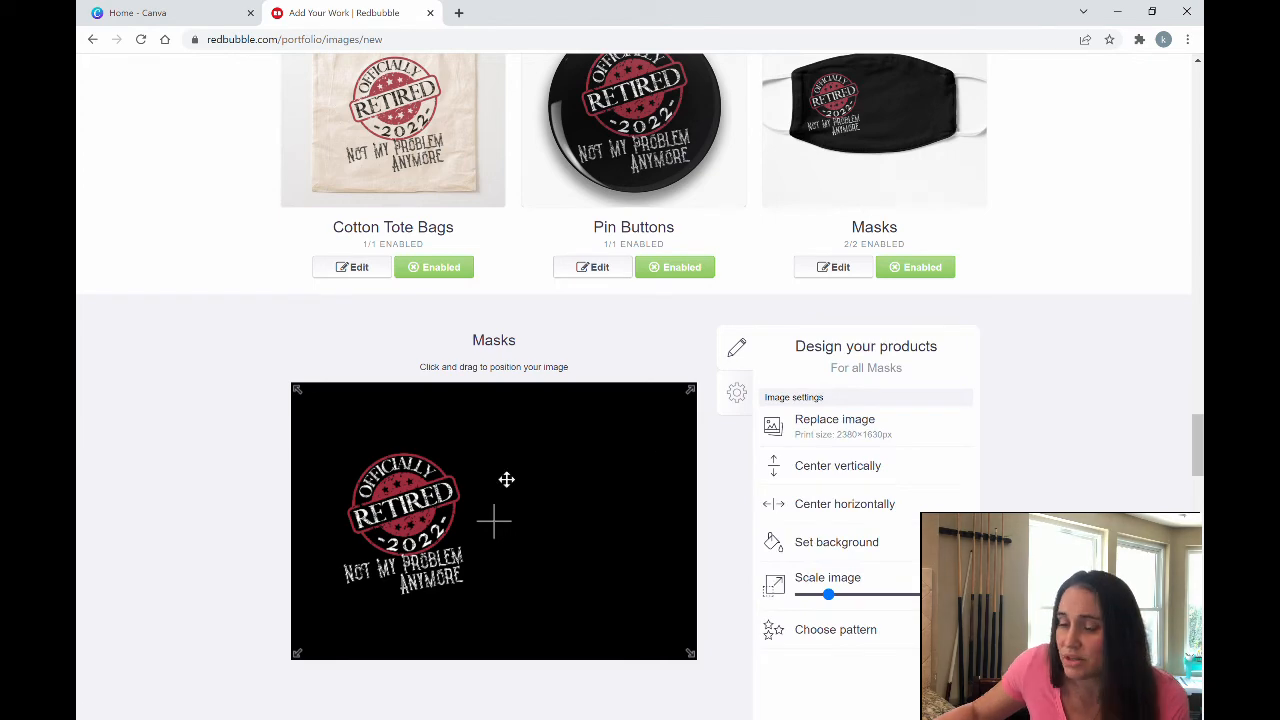
{"action": "scroll", "coordinate": [900, 650], "scroll_direction": "down", "scroll_amount": 1}
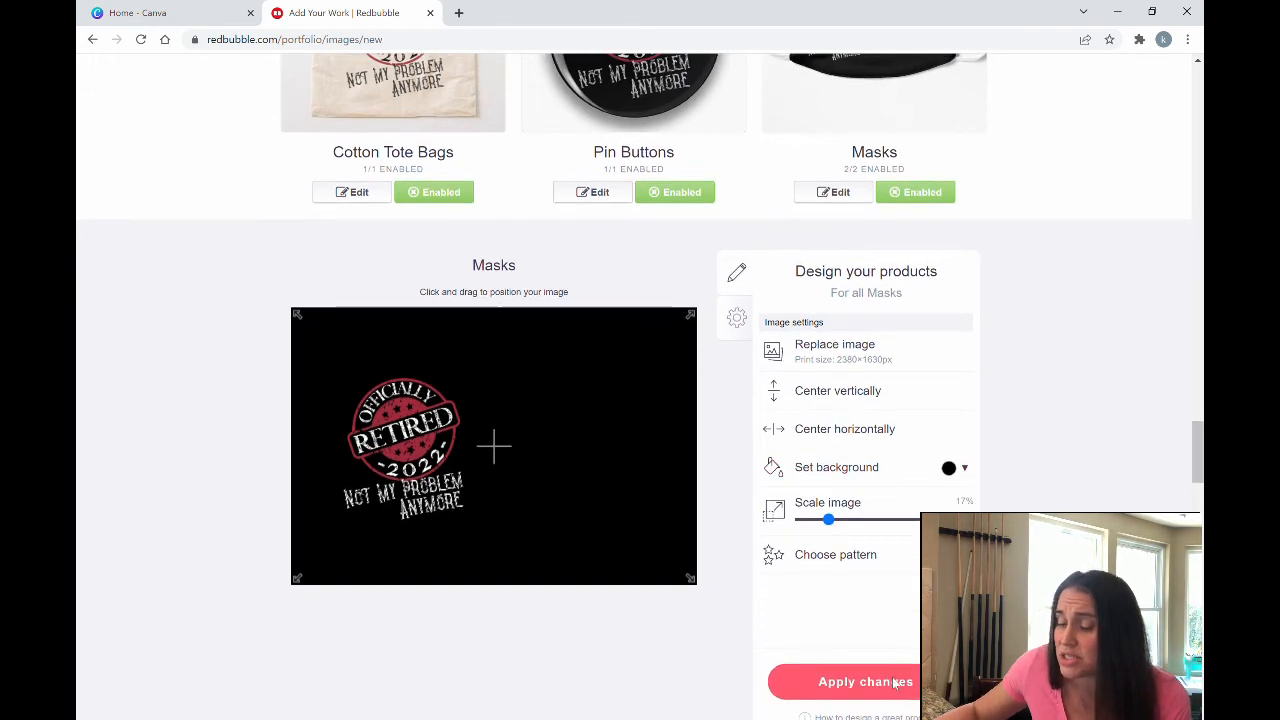
{"action": "left_click", "coordinate": [885, 662]}
Scale the Aprons design to 57%, center it horizontally, and apply the changes
{"action": "left_click", "coordinate": [376, 496]}
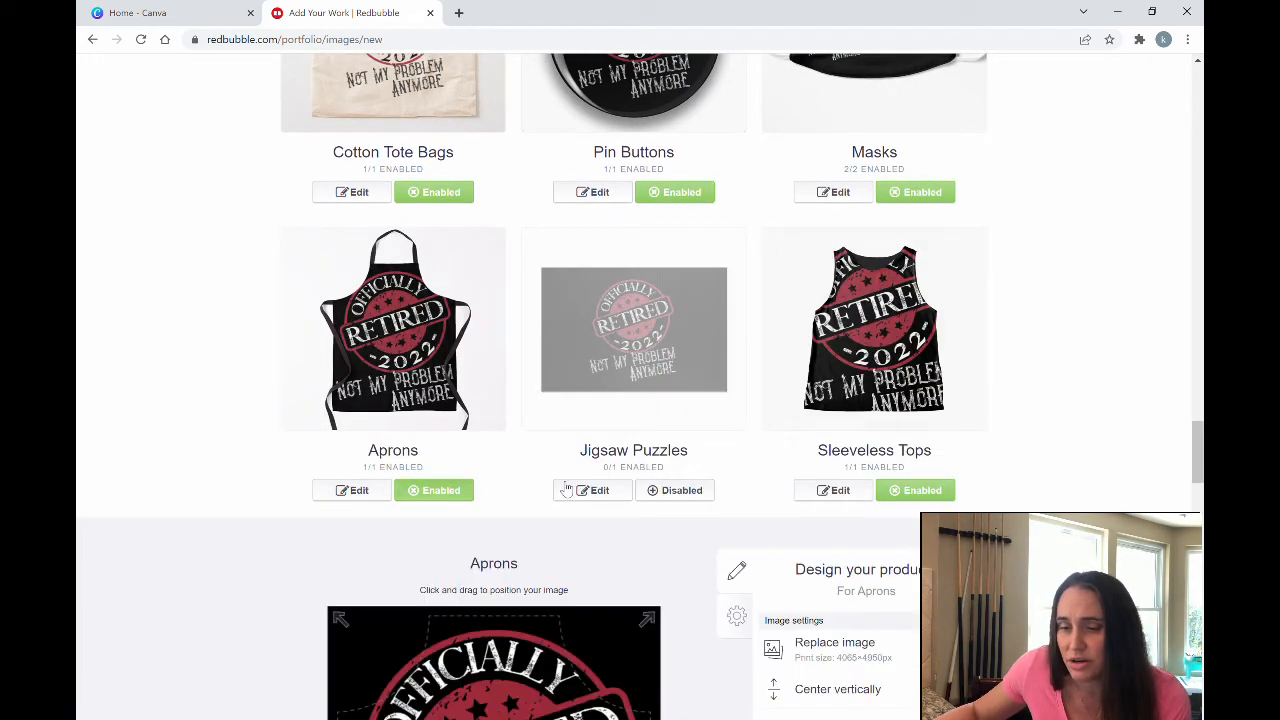
{"action": "scroll", "coordinate": [494, 600], "scroll_direction": "down", "scroll_amount": 2}
{"action": "left_click_drag", "start_coordinate": [935, 655], "coordinate": [893, 645]}
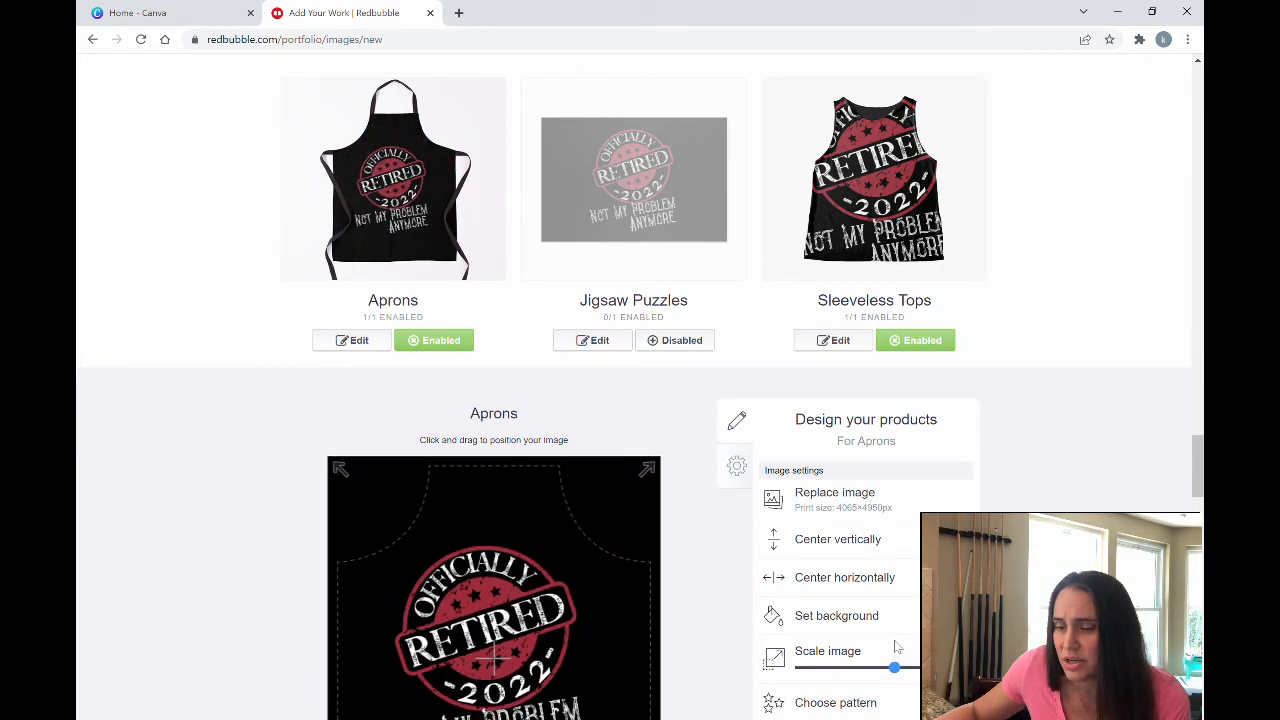
{"action": "left_click", "coordinate": [869, 576]}
{"action": "scroll", "coordinate": [866, 590], "scroll_direction": "down", "scroll_amount": 2}
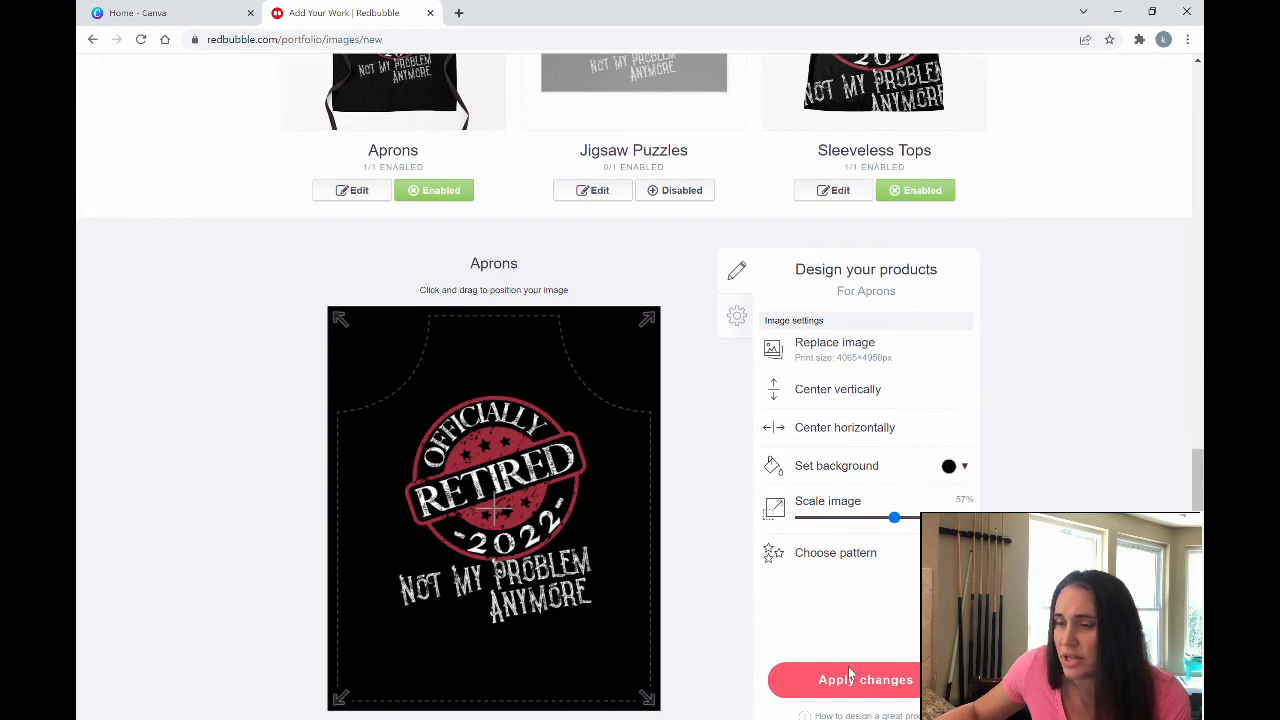
{"action": "left_click", "coordinate": [849, 672]}
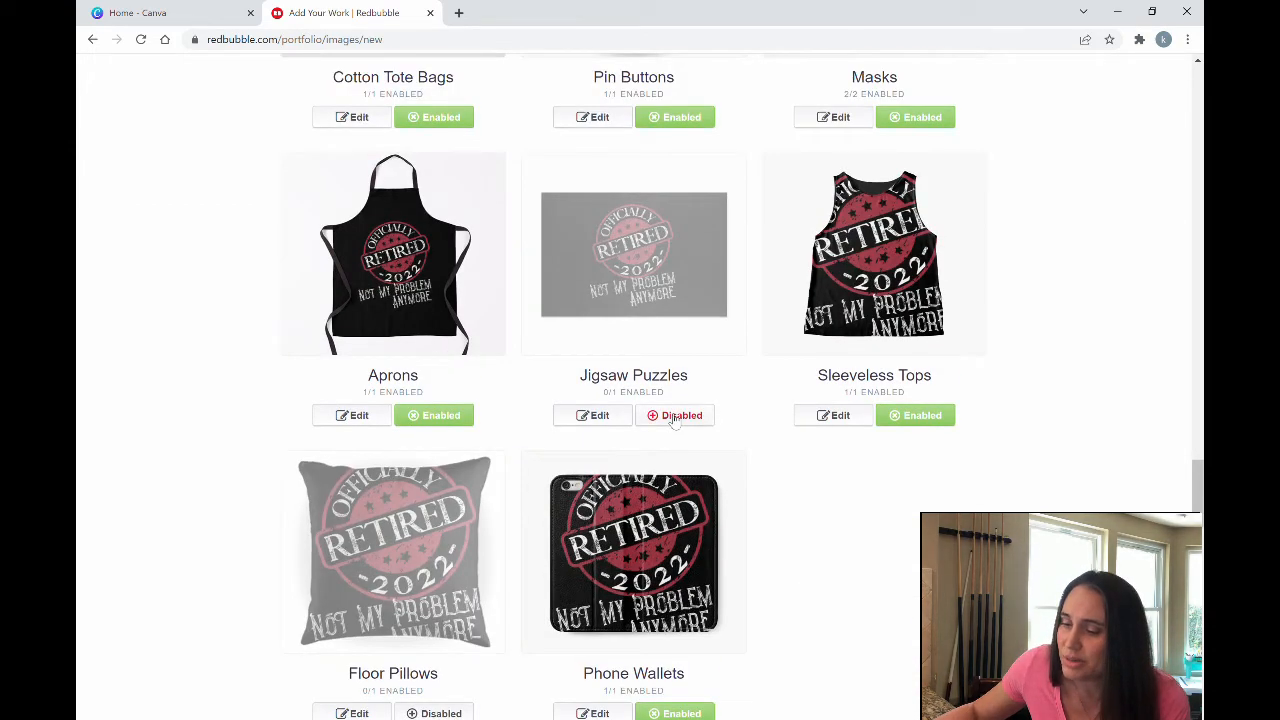
Enable the Jigsaw Puzzles product and repeat its design in an offset pattern
{"action": "left_click", "coordinate": [676, 415]}
{"action": "left_click", "coordinate": [592, 415]}
{"action": "scroll", "coordinate": [630, 440], "scroll_direction": "down", "scroll_amount": 3}
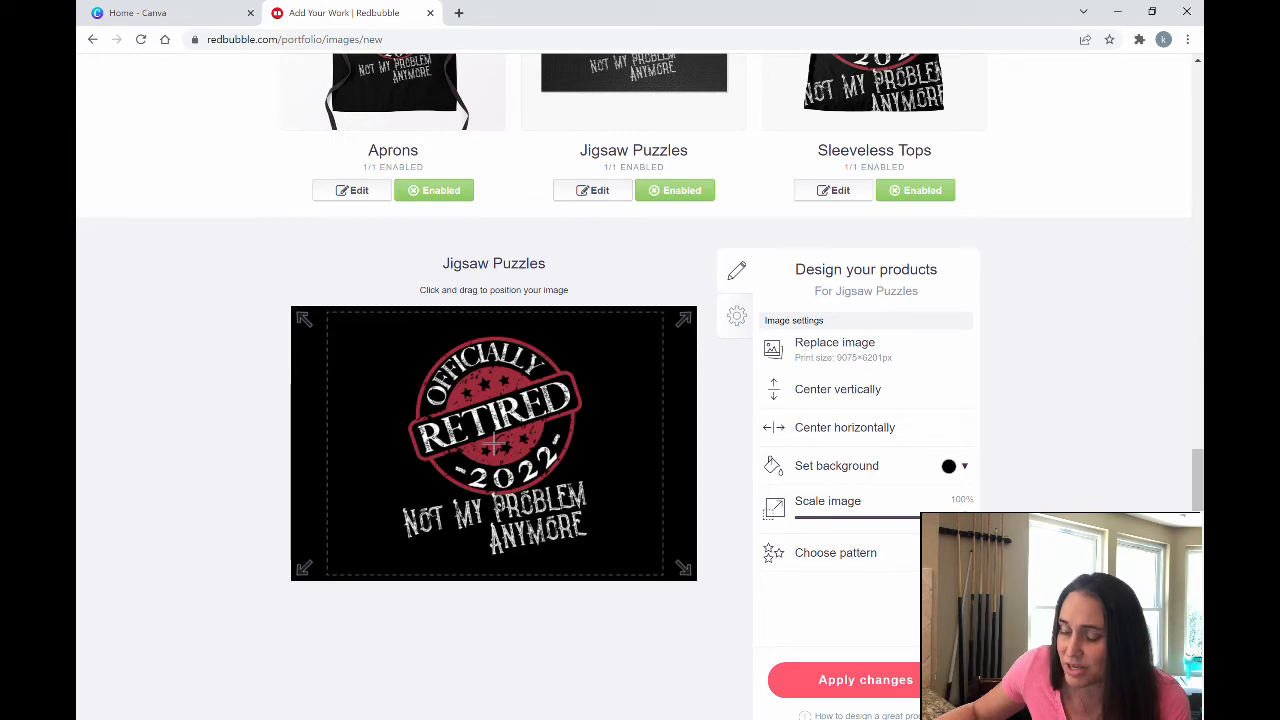
{"action": "scroll", "coordinate": [800, 548], "scroll_direction": "up", "scroll_amount": 2}
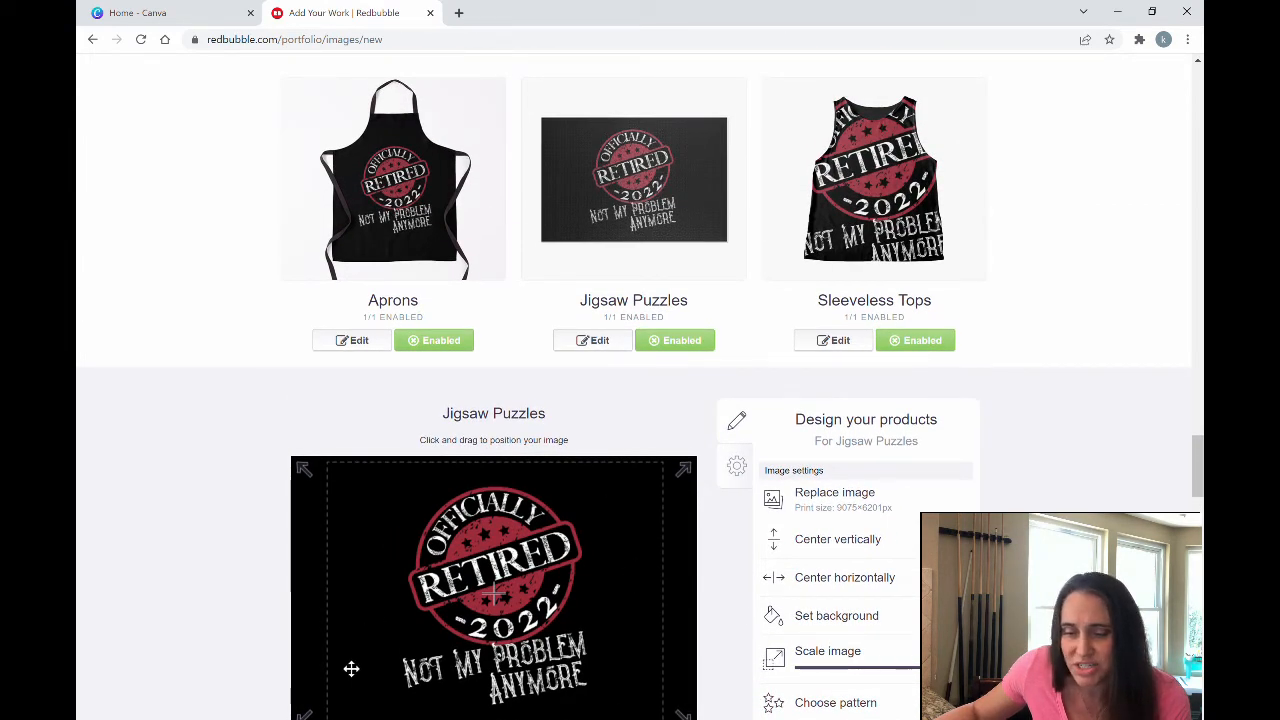
{"action": "scroll", "coordinate": [724, 500], "scroll_direction": "down", "scroll_amount": 2}
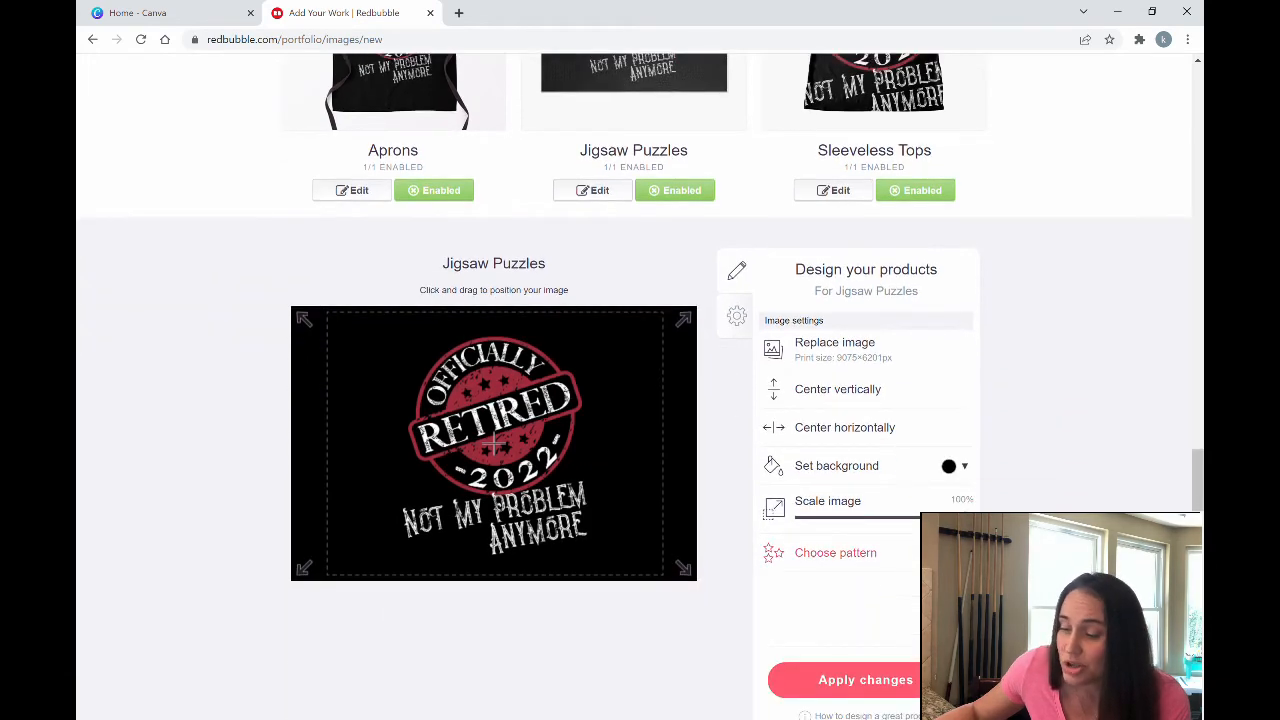
{"action": "left_click", "coordinate": [924, 607]}
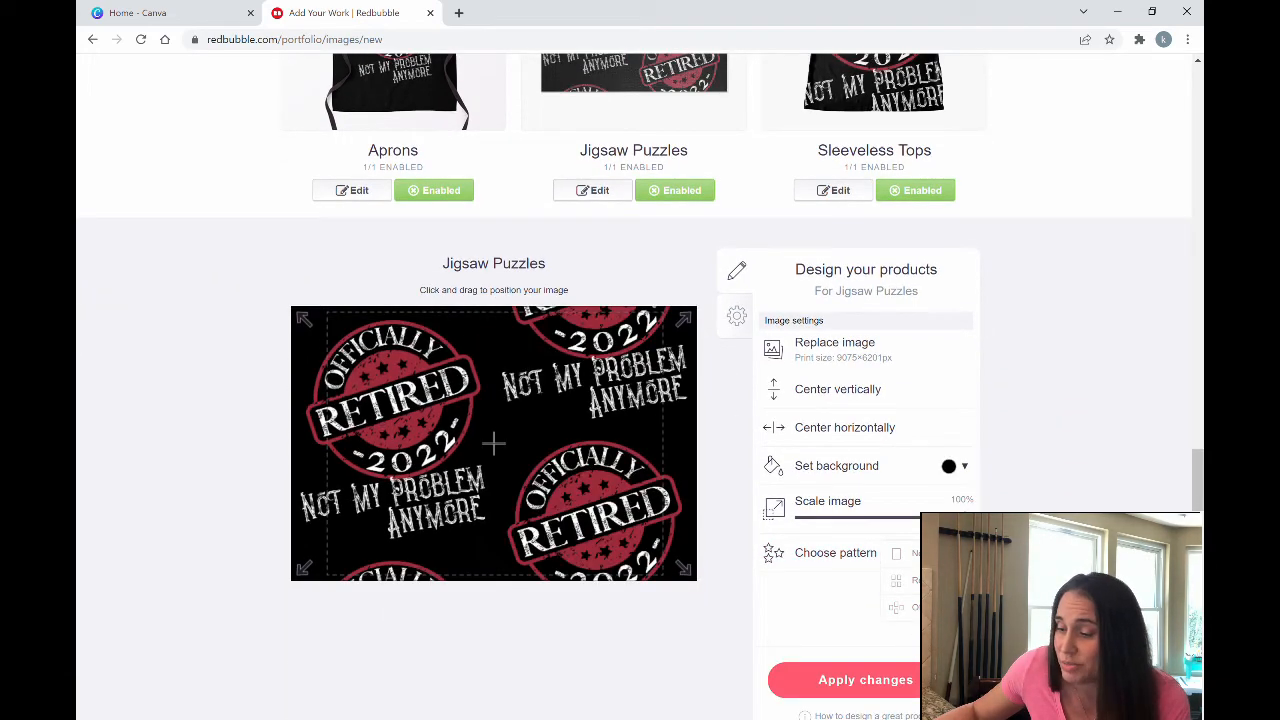
Scale the Jigsaw Puzzles pattern to 57%, shift it to reposition the repeats, and apply the changes
{"action": "left_click_drag", "start_coordinate": [969, 517], "coordinate": [894, 517]}
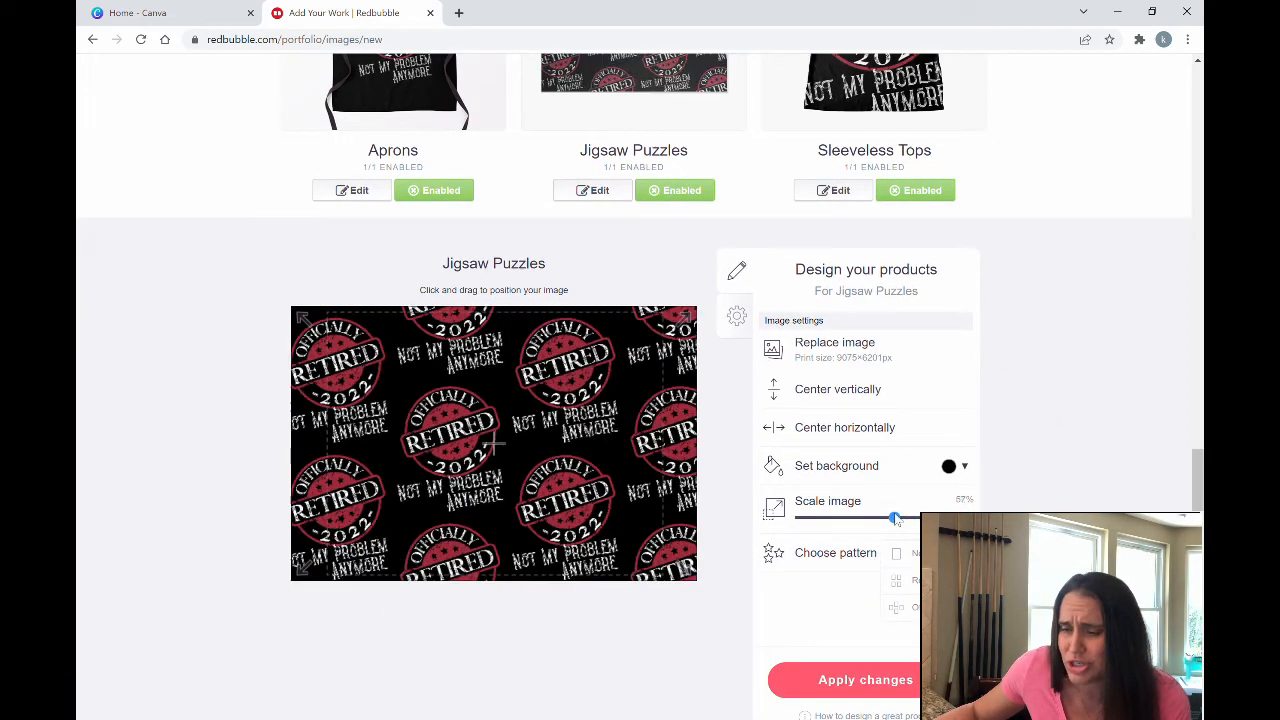
{"action": "scroll", "coordinate": [494, 443], "scroll_direction": "up", "scroll_amount": 2}
{"action": "left_click_drag", "start_coordinate": [656, 669], "coordinate": [638, 663]}
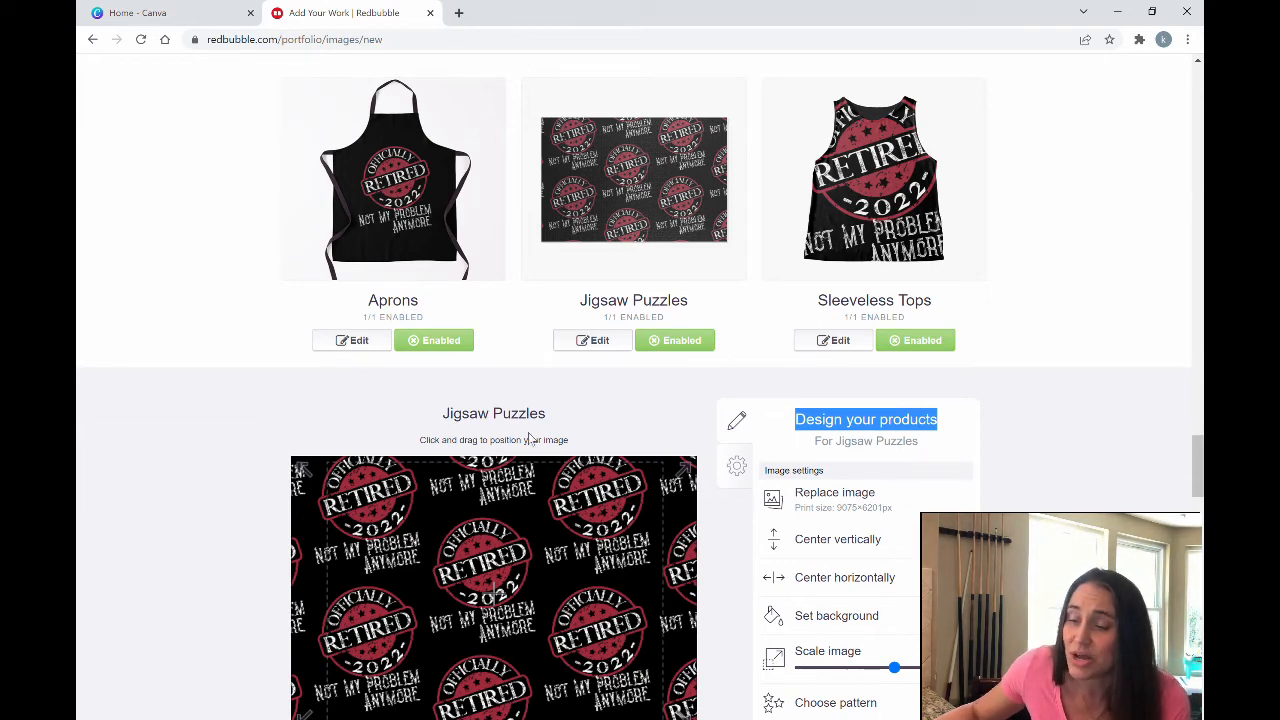
{"action": "scroll", "coordinate": [970, 286], "scroll_direction": "down", "scroll_amount": 3}
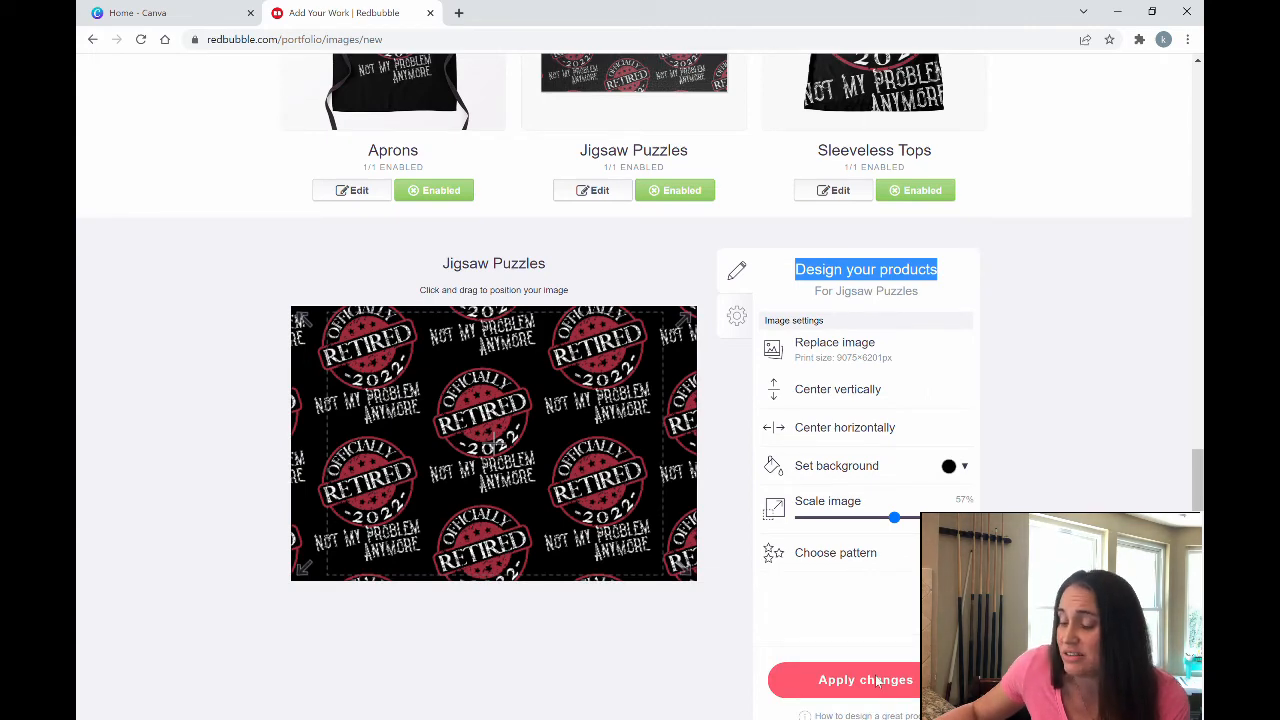
{"action": "left_click", "coordinate": [866, 680]}
Move the Sleeveless Tops design up to the chest and scale it to 21%
{"action": "scroll", "coordinate": [372, 349], "scroll_direction": "up", "scroll_amount": 4}
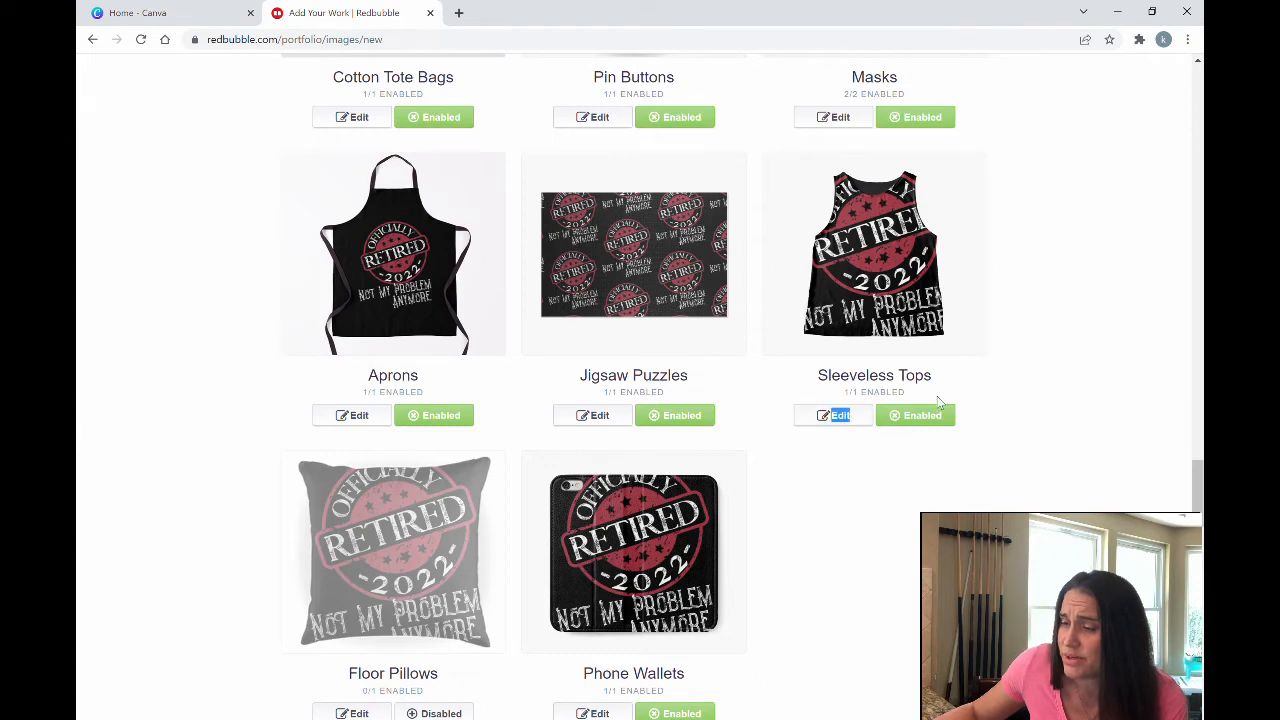
{"action": "left_click", "coordinate": [811, 424]}
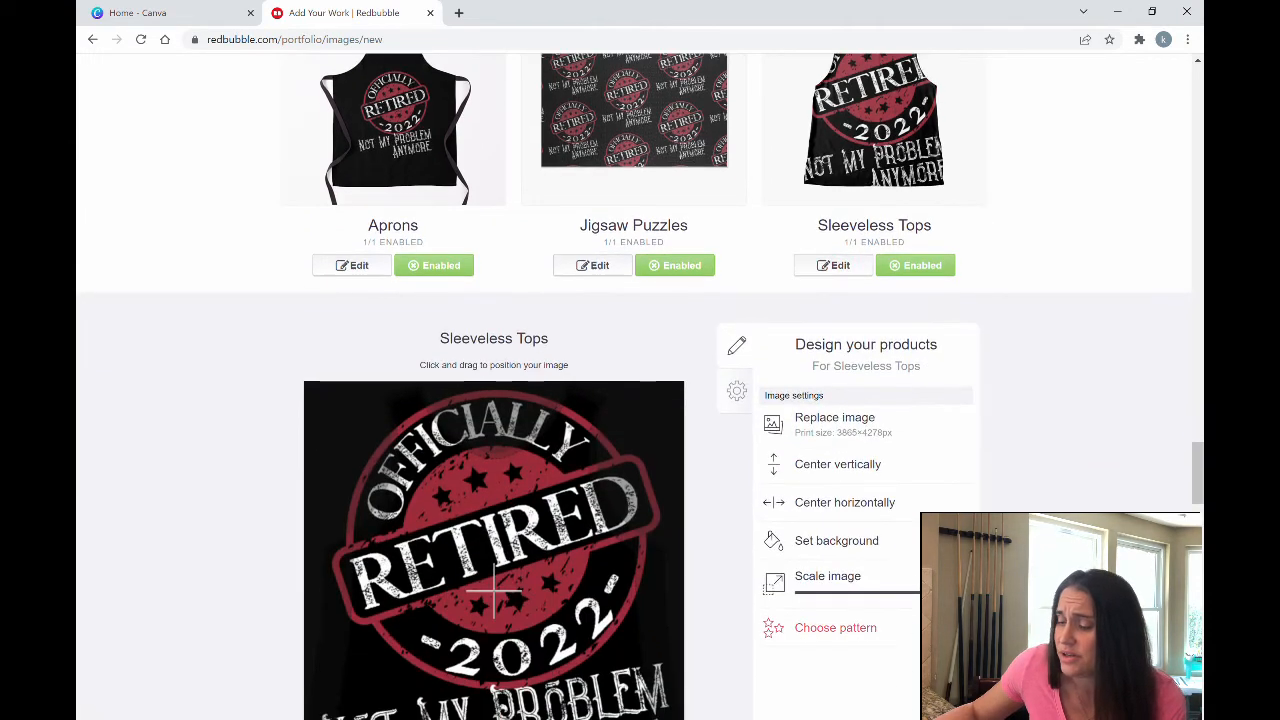
{"action": "left_click_drag", "start_coordinate": [877, 584], "coordinate": [851, 580]}
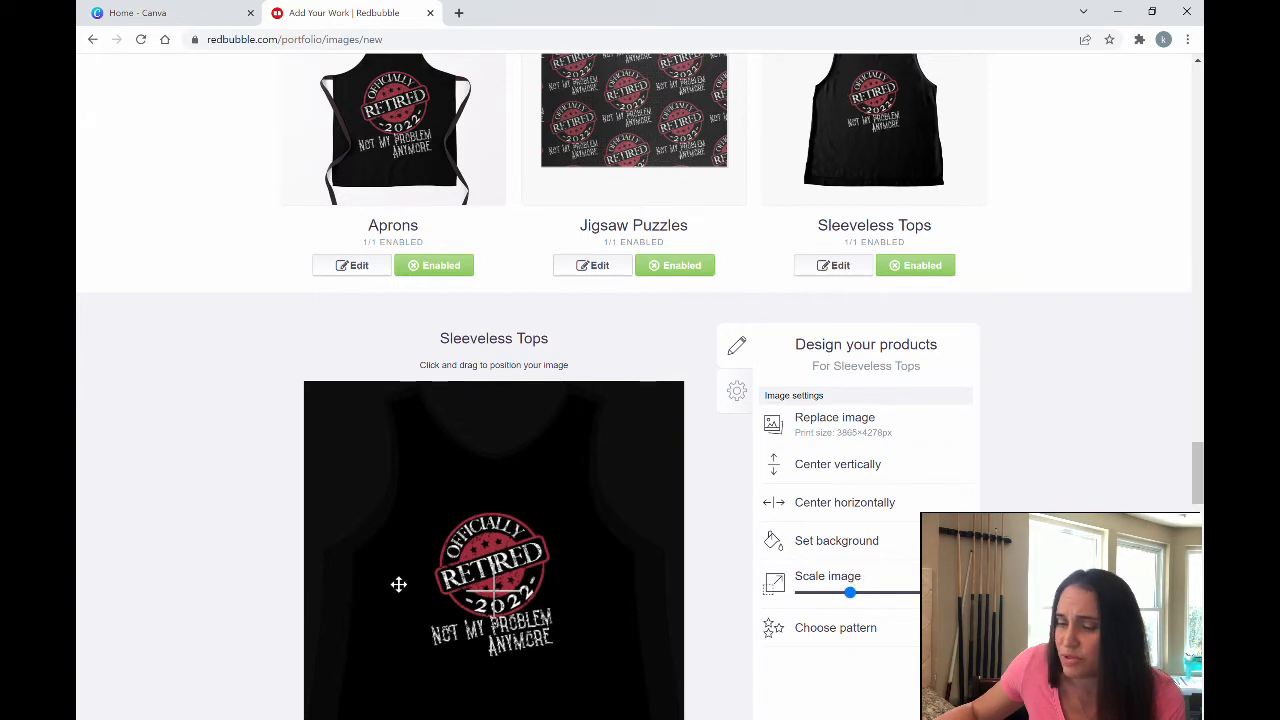
{"action": "left_click_drag", "start_coordinate": [487, 608], "coordinate": [503, 542]}
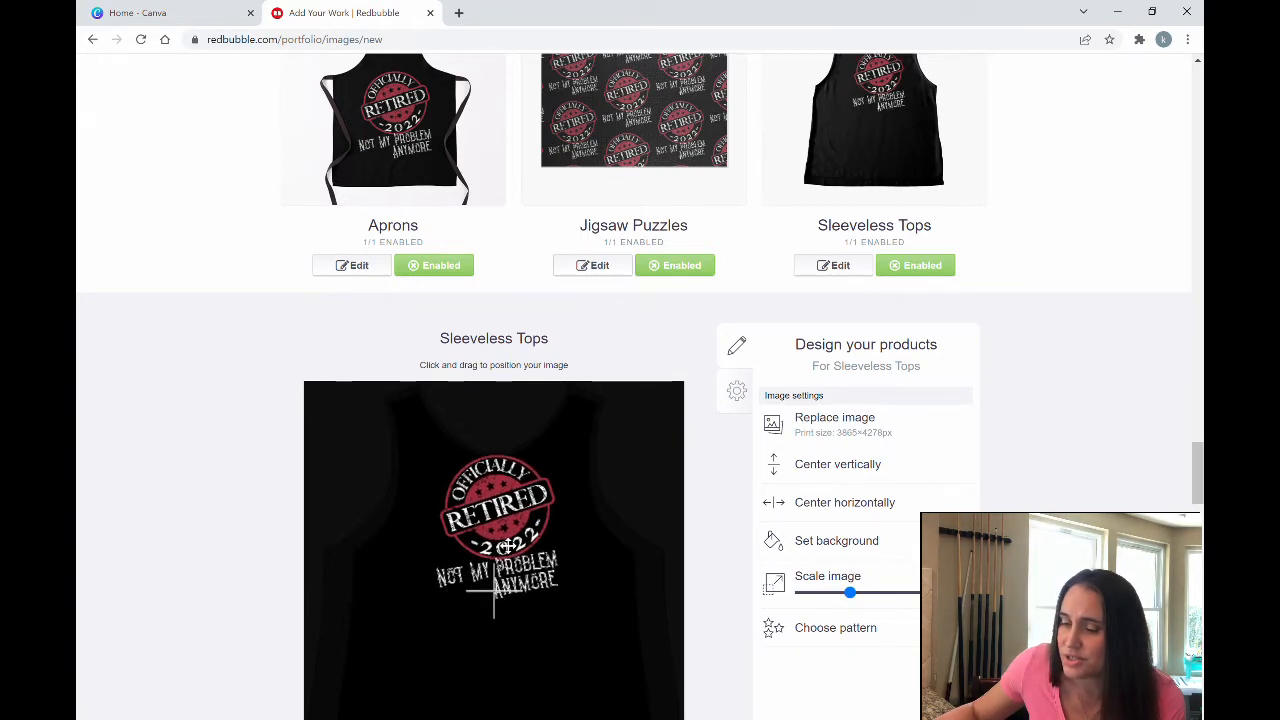
{"action": "scroll", "coordinate": [760, 640], "scroll_direction": "up", "scroll_amount": 1}
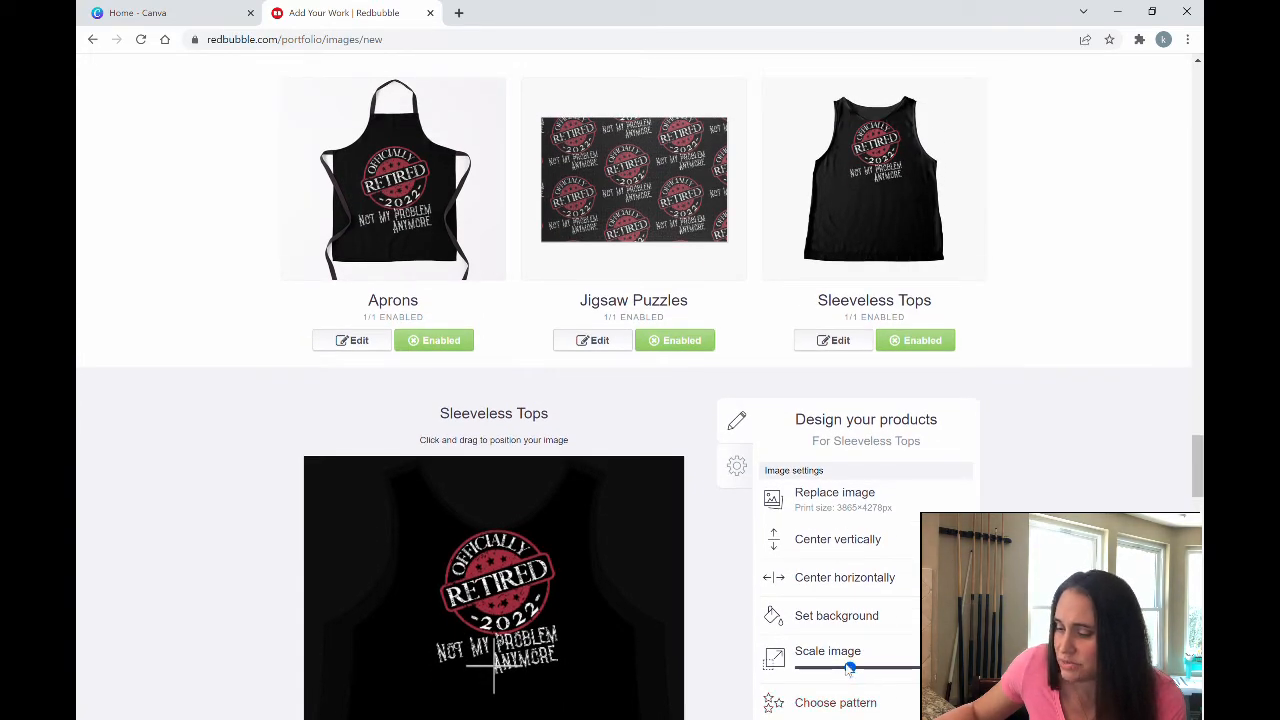
{"action": "left_click_drag", "start_coordinate": [848, 670], "coordinate": [835, 668]}
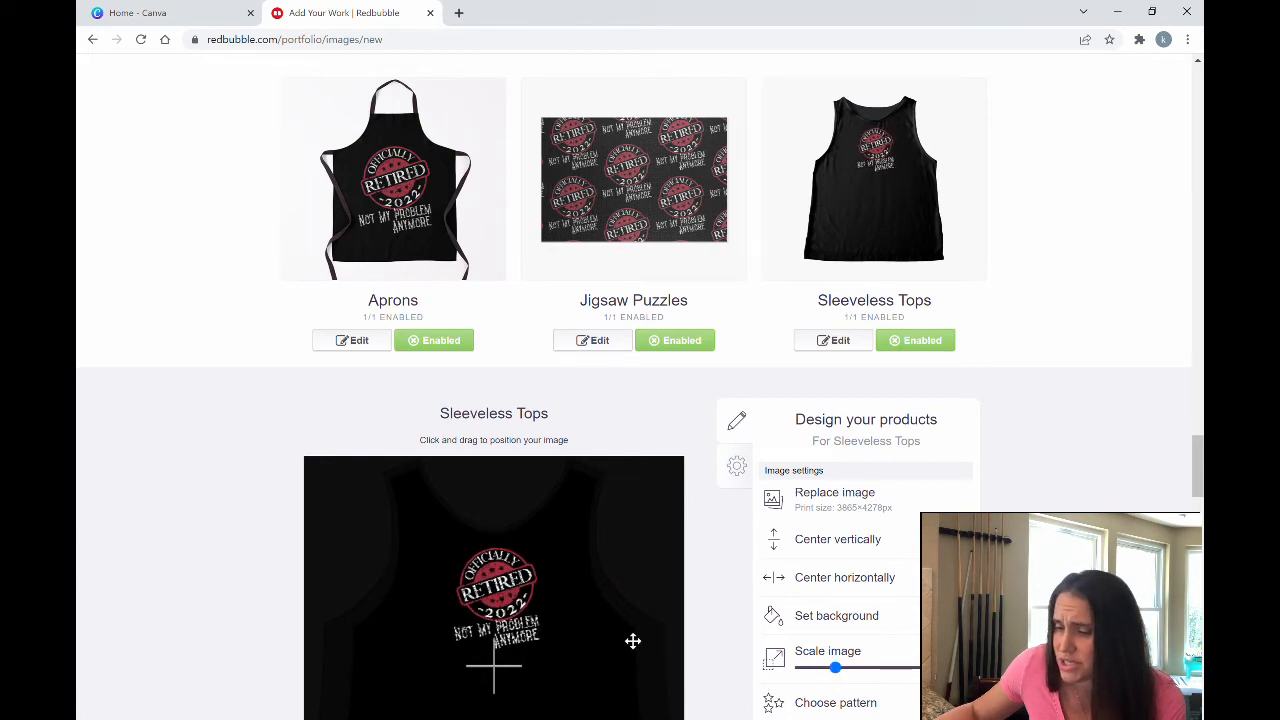
Lower the Sleeveless Tops design slightly on the chest, center it horizontally, and apply the changes
{"action": "left_click_drag", "start_coordinate": [553, 607], "coordinate": [533, 620]}
{"action": "left_click", "coordinate": [533, 620]}
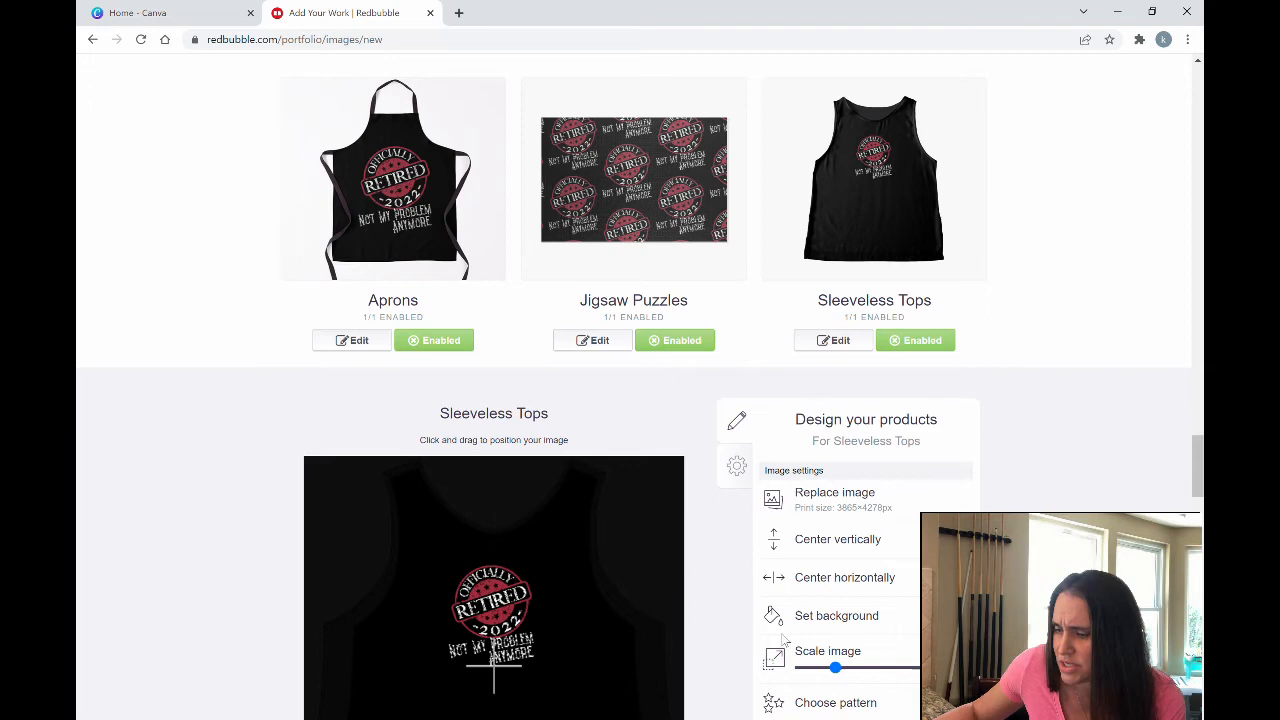
{"action": "left_click", "coordinate": [848, 580]}
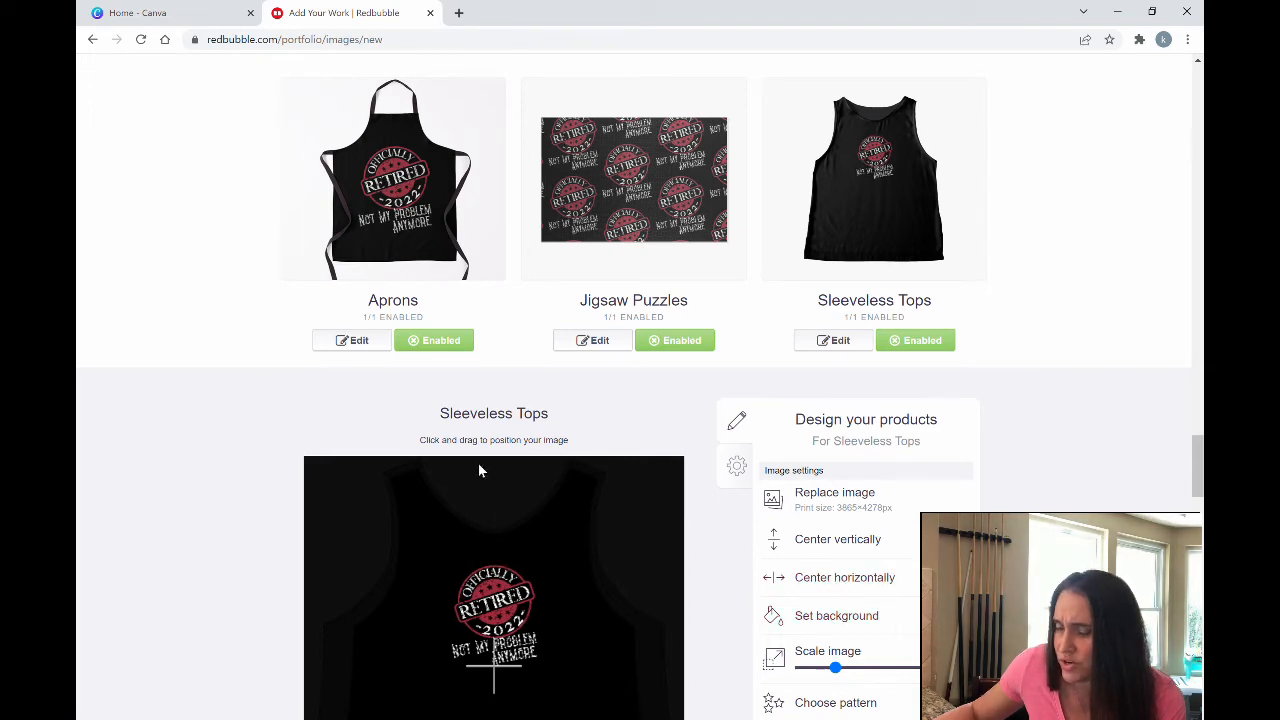
{"action": "scroll", "coordinate": [928, 502], "scroll_direction": "down", "scroll_amount": 3}
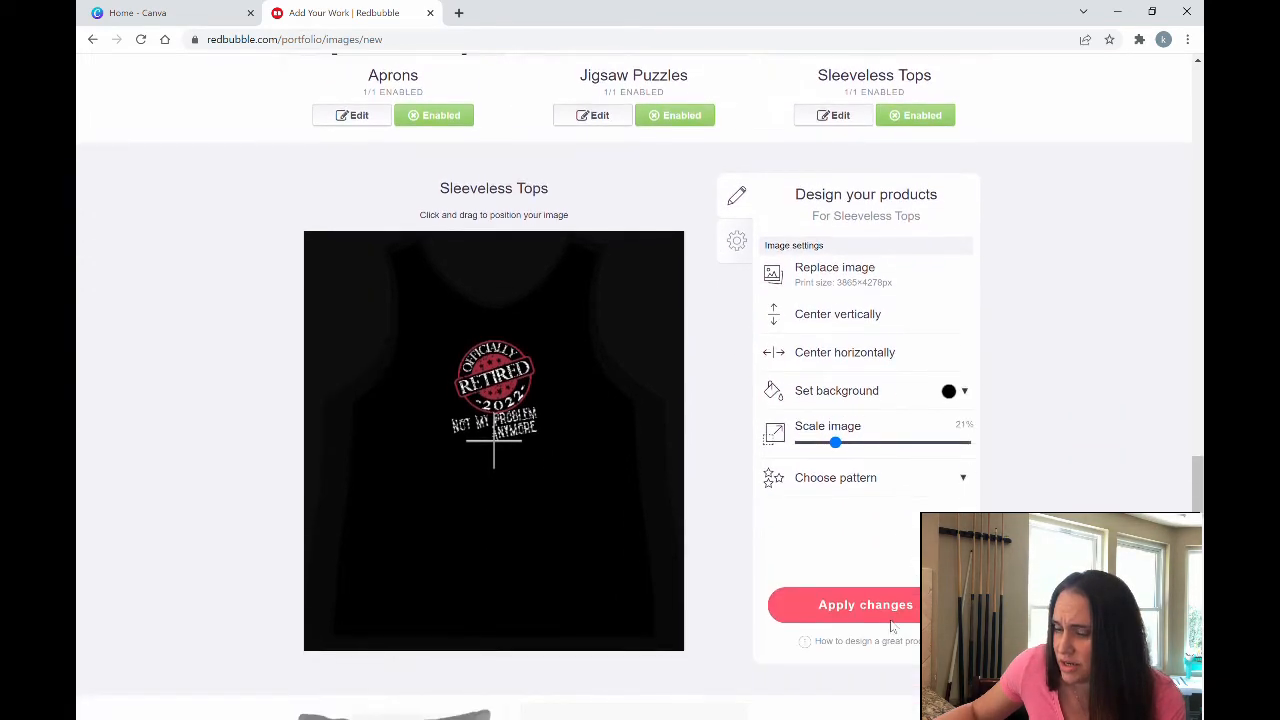
{"action": "left_click", "coordinate": [894, 612]}
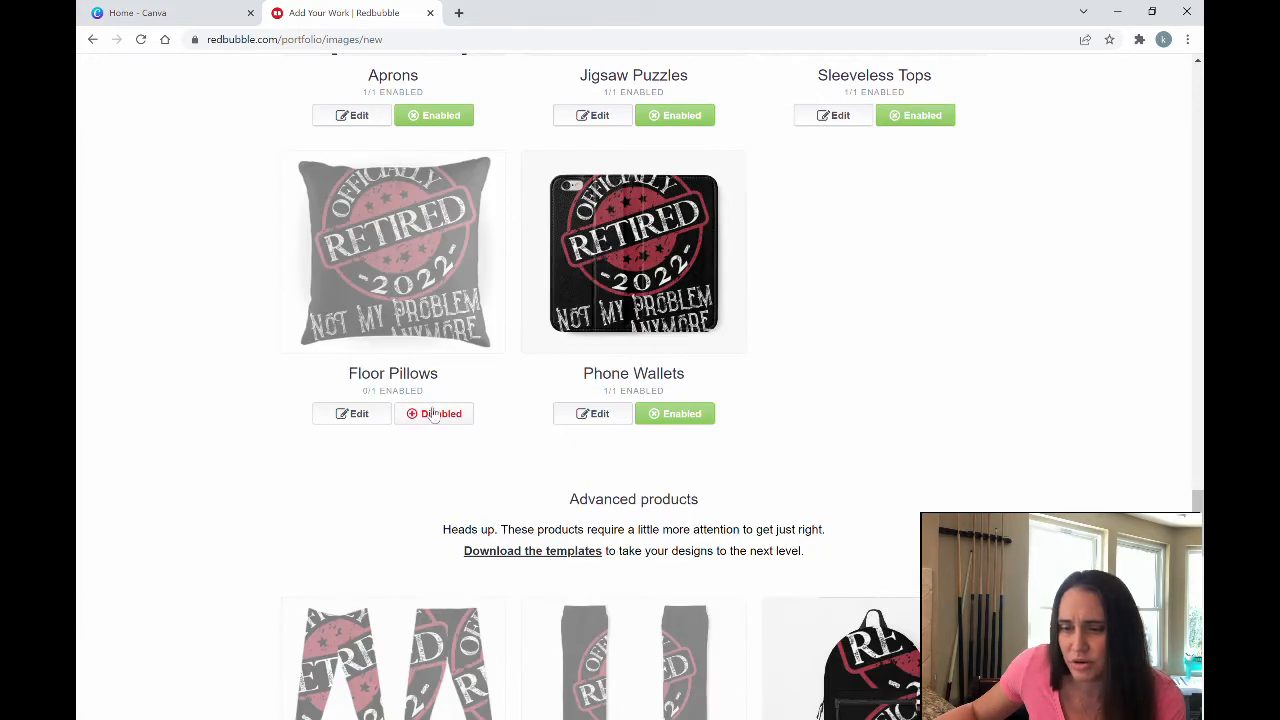
Enable the Floor Pillows product, scale its design to 75%, and apply the changes
{"action": "left_click", "coordinate": [434, 414]}
{"action": "left_click", "coordinate": [352, 414]}
{"action": "scroll", "coordinate": [840, 600], "scroll_direction": "down", "scroll_amount": 2}
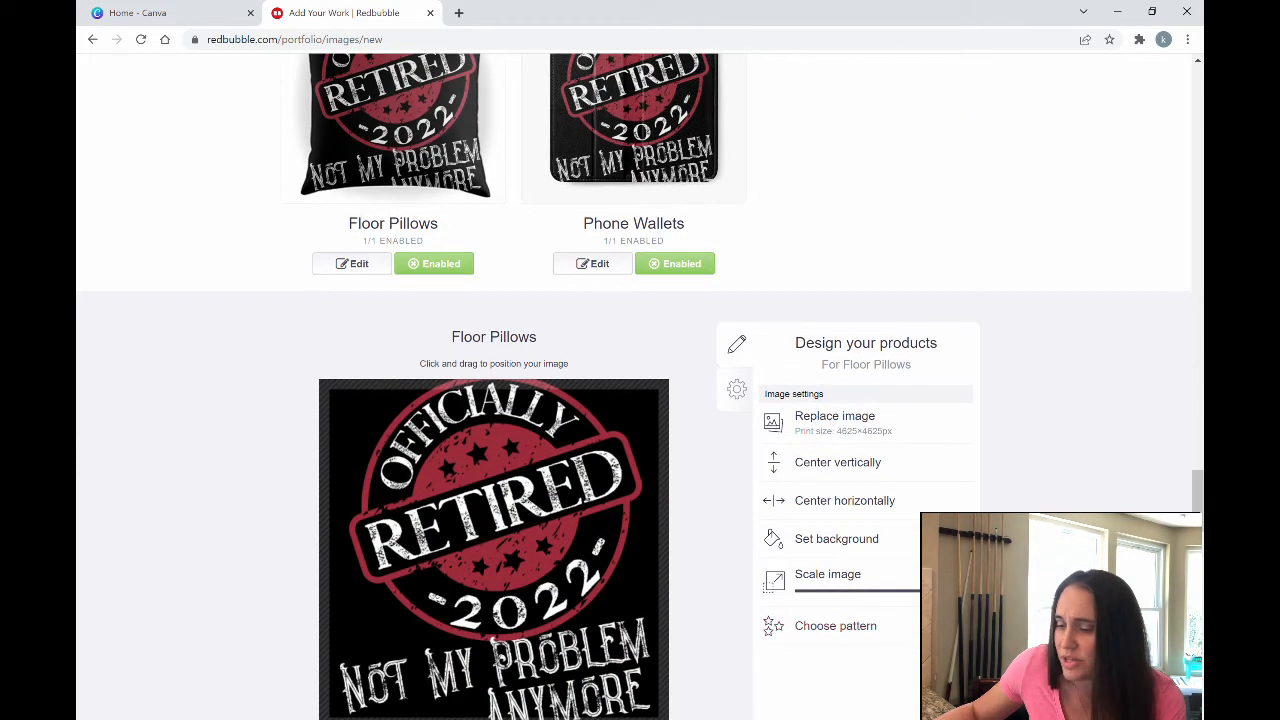
{"action": "left_click_drag", "start_coordinate": [955, 590], "coordinate": [924, 590]}
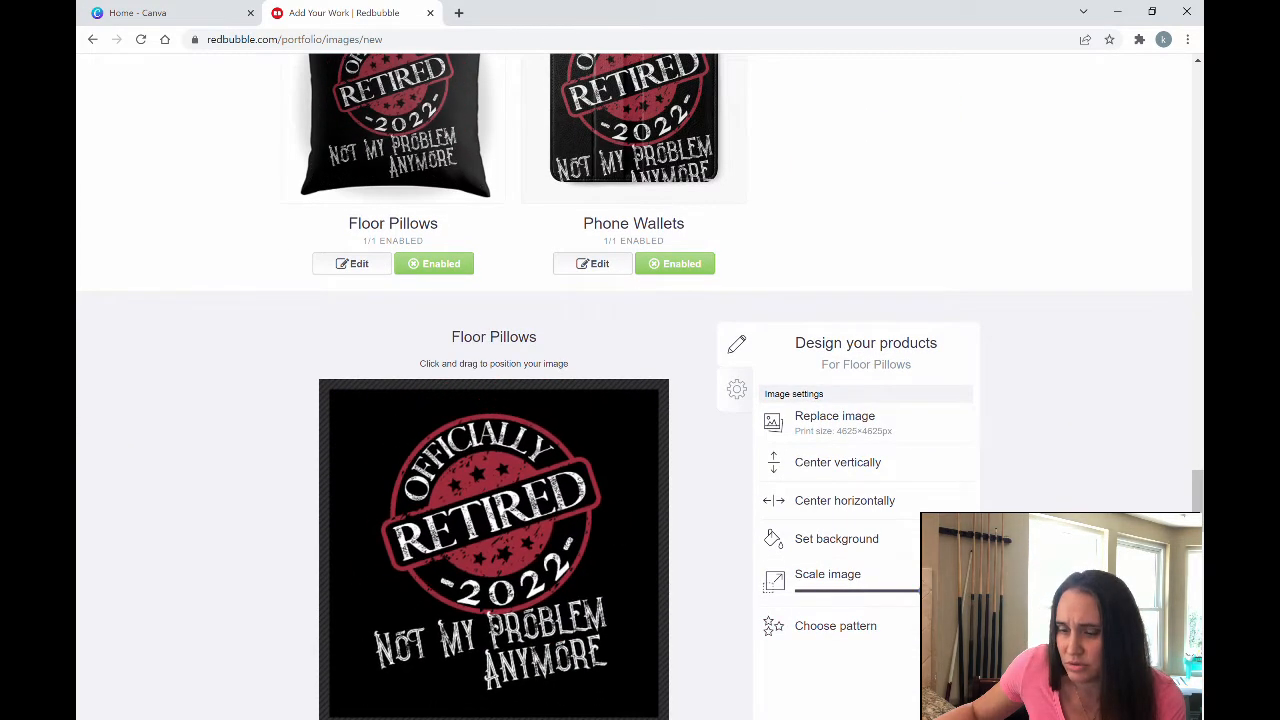
{"action": "scroll", "coordinate": [777, 571], "scroll_direction": "up", "scroll_amount": 1}
{"action": "scroll", "coordinate": [777, 571], "scroll_direction": "up", "scroll_amount": 2}
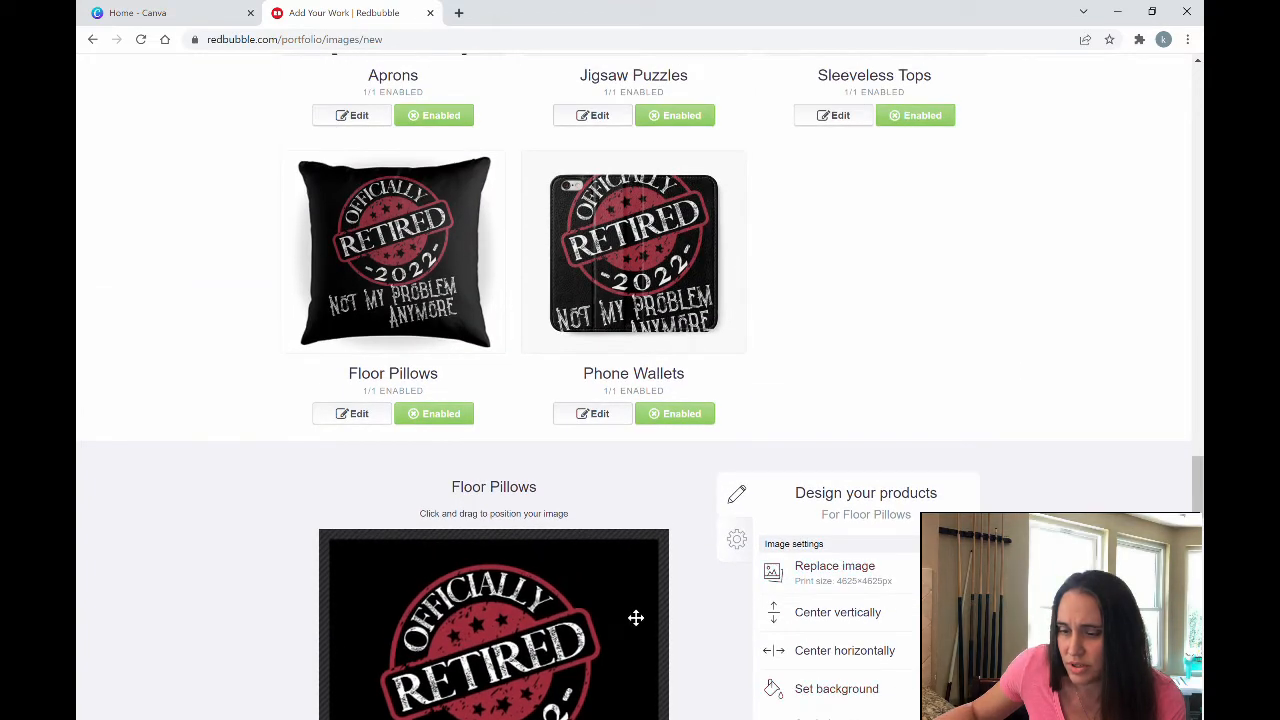
{"action": "scroll", "coordinate": [880, 650], "scroll_direction": "down", "scroll_amount": 3}
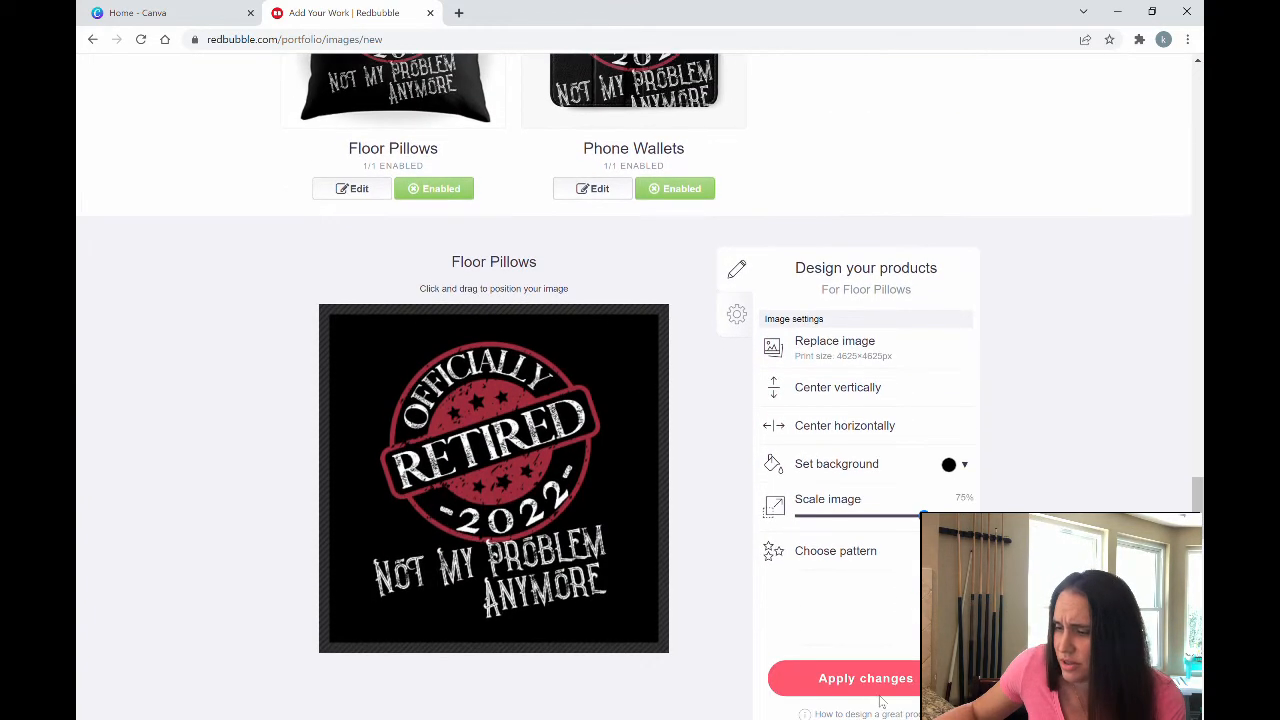
{"action": "left_click", "coordinate": [866, 678]}
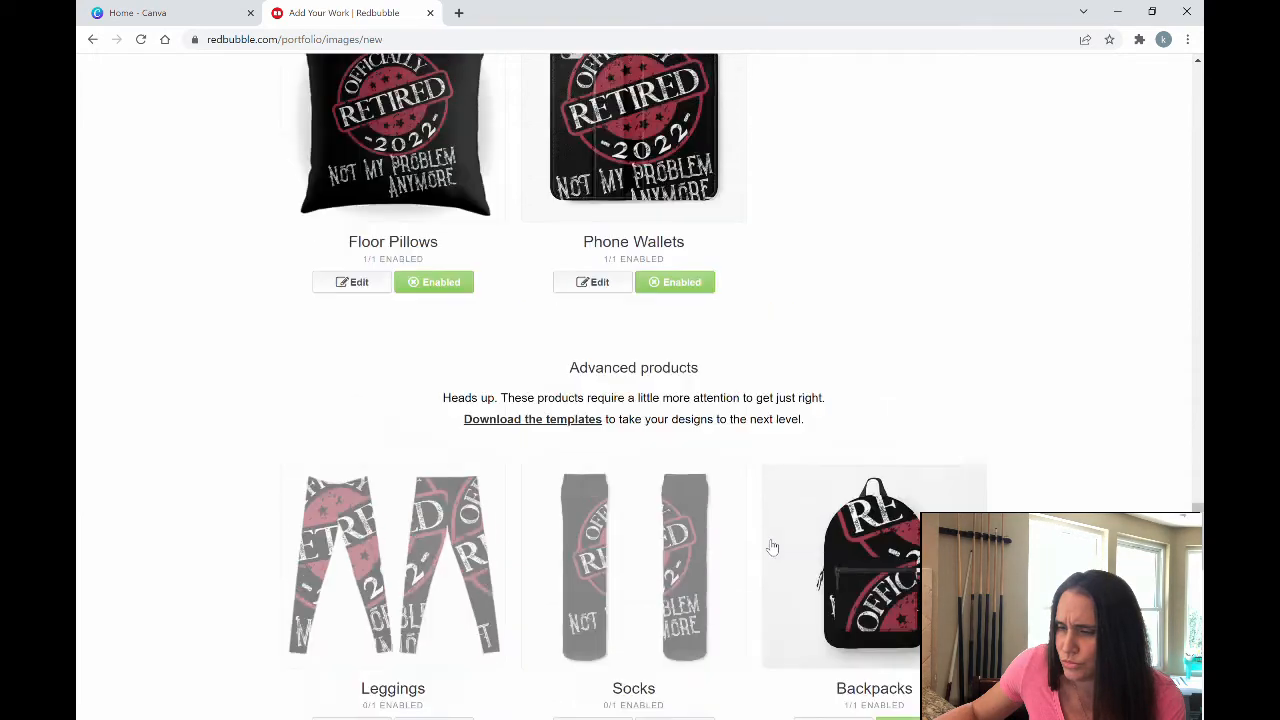
Scale the Phone Wallets design to 16%, place it on the upper part of the right-hand cover, and apply the changes
{"action": "scroll", "coordinate": [700, 500], "scroll_direction": "up", "scroll_amount": 3}
{"action": "left_click", "coordinate": [613, 488]}
{"action": "scroll", "coordinate": [630, 488], "scroll_direction": "down", "scroll_amount": 2}
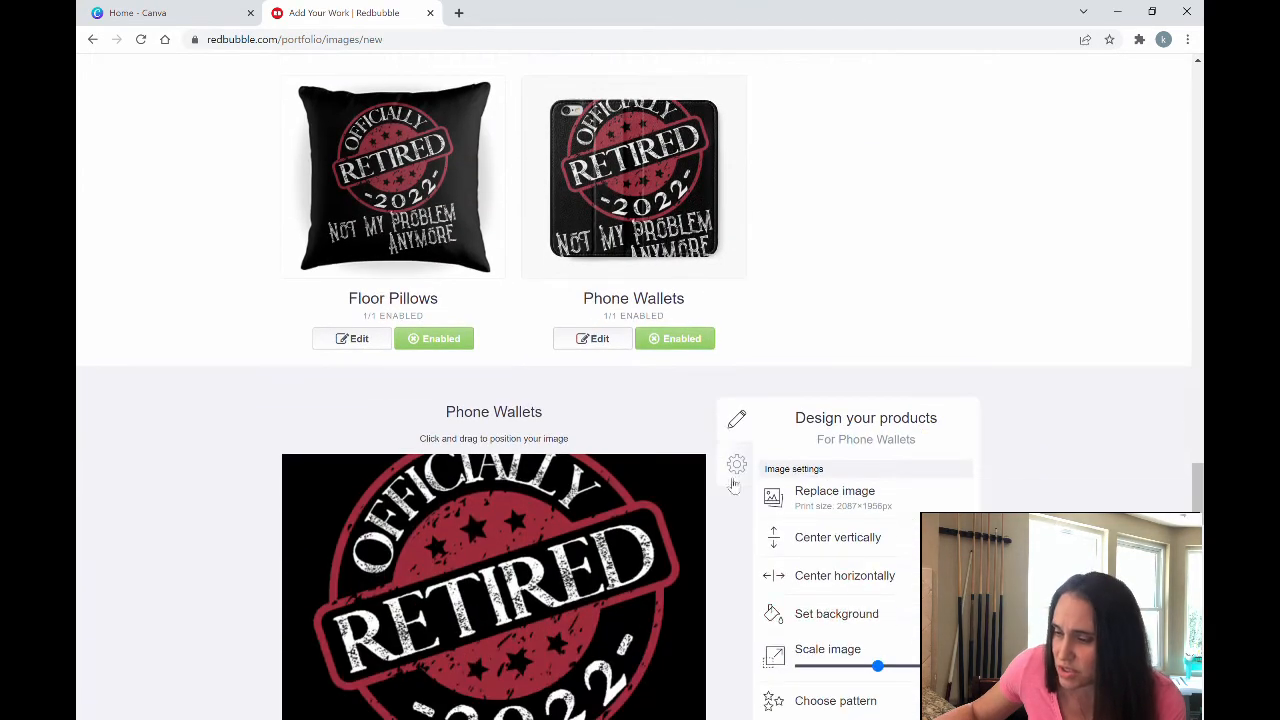
{"action": "left_click_drag", "start_coordinate": [876, 670], "coordinate": [829, 666]}
{"action": "left_click_drag", "start_coordinate": [495, 628], "coordinate": [647, 599]}
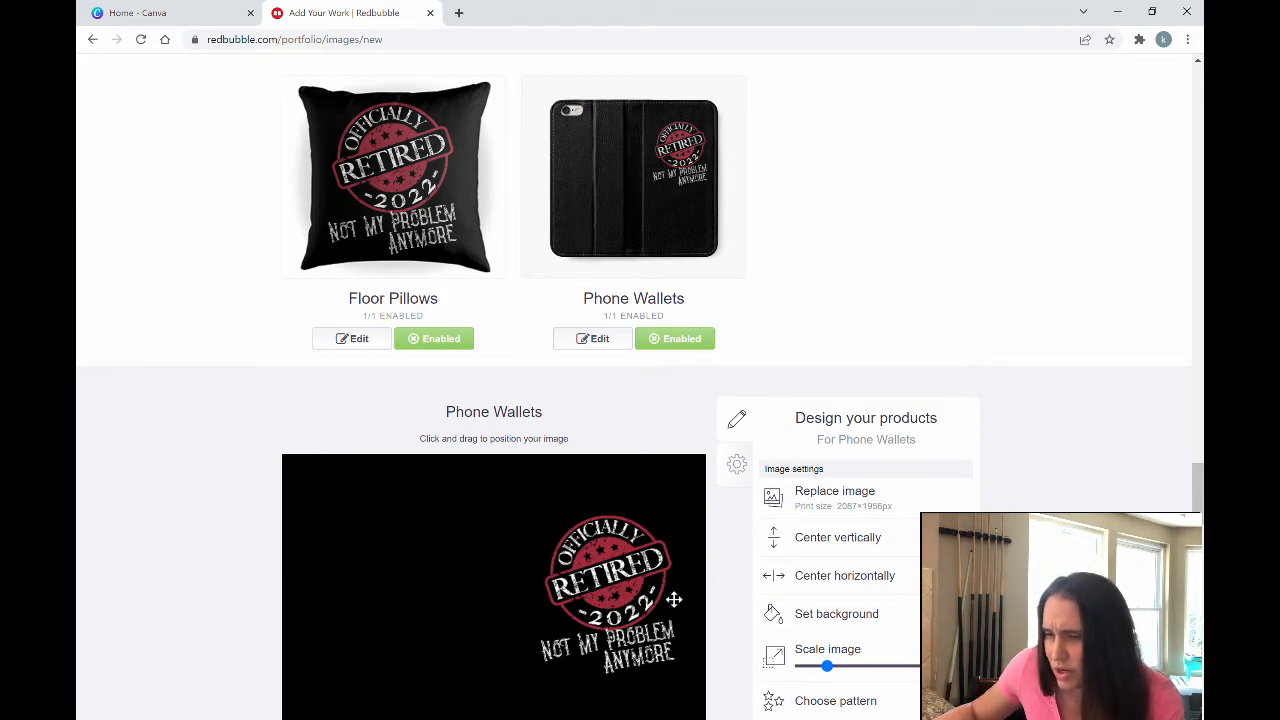
{"action": "scroll", "coordinate": [690, 590], "scroll_direction": "down", "scroll_amount": 2}
{"action": "left_click", "coordinate": [849, 604]}
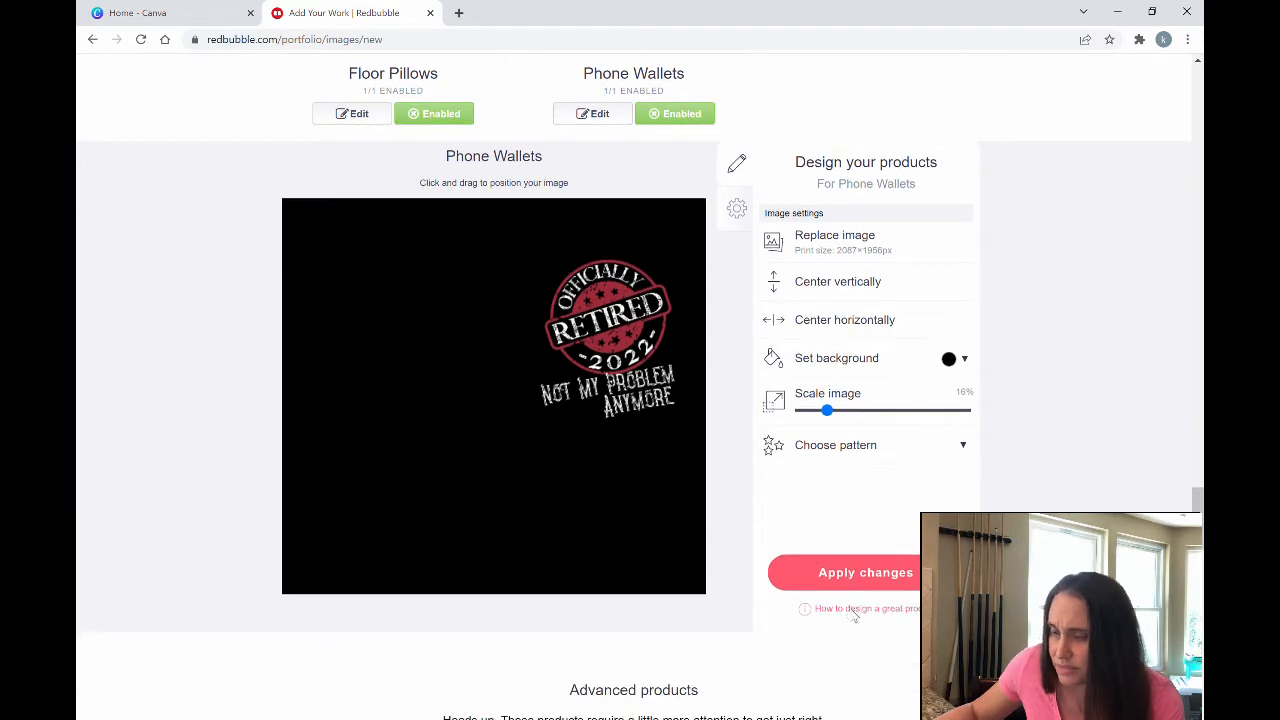
{"action": "scroll", "coordinate": [693, 305], "scroll_direction": "up", "scroll_amount": 3}
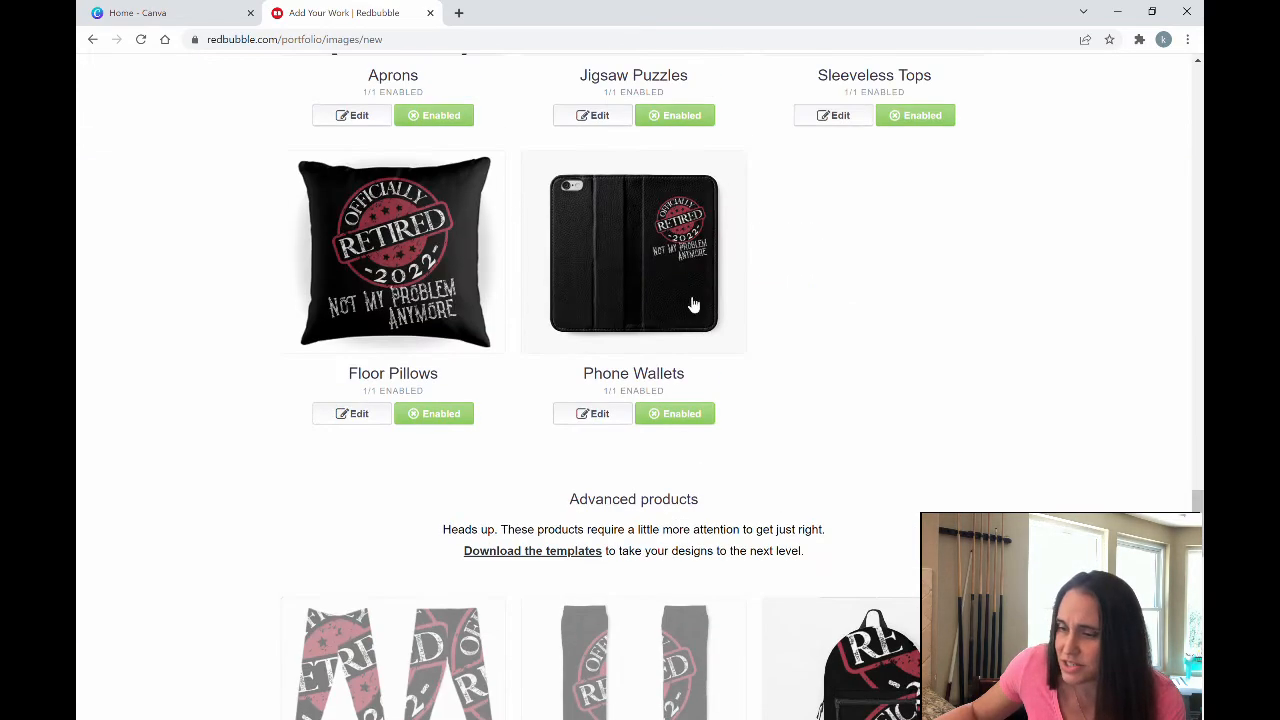
Enable the Leggings product and cover it with an offset pattern of the design, scaled down to small repeats
{"action": "scroll", "coordinate": [589, 232], "scroll_direction": "down", "scroll_amount": 5}
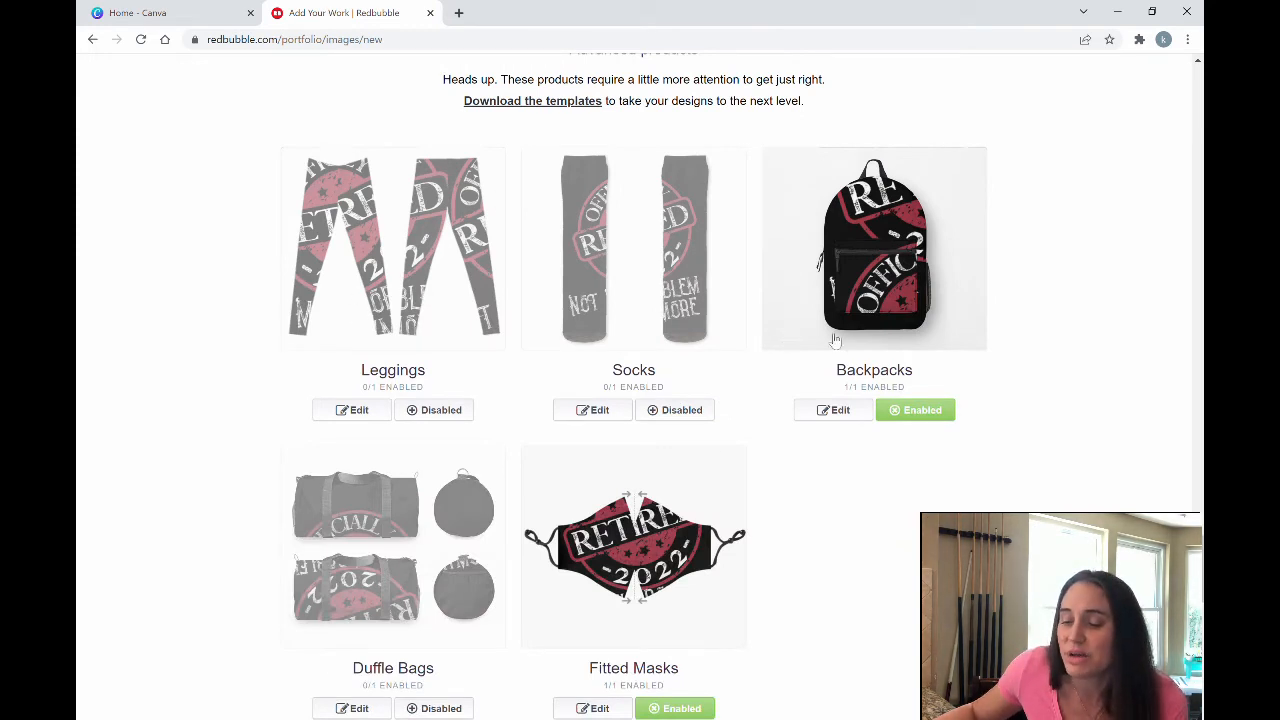
{"action": "left_click", "coordinate": [439, 413]}
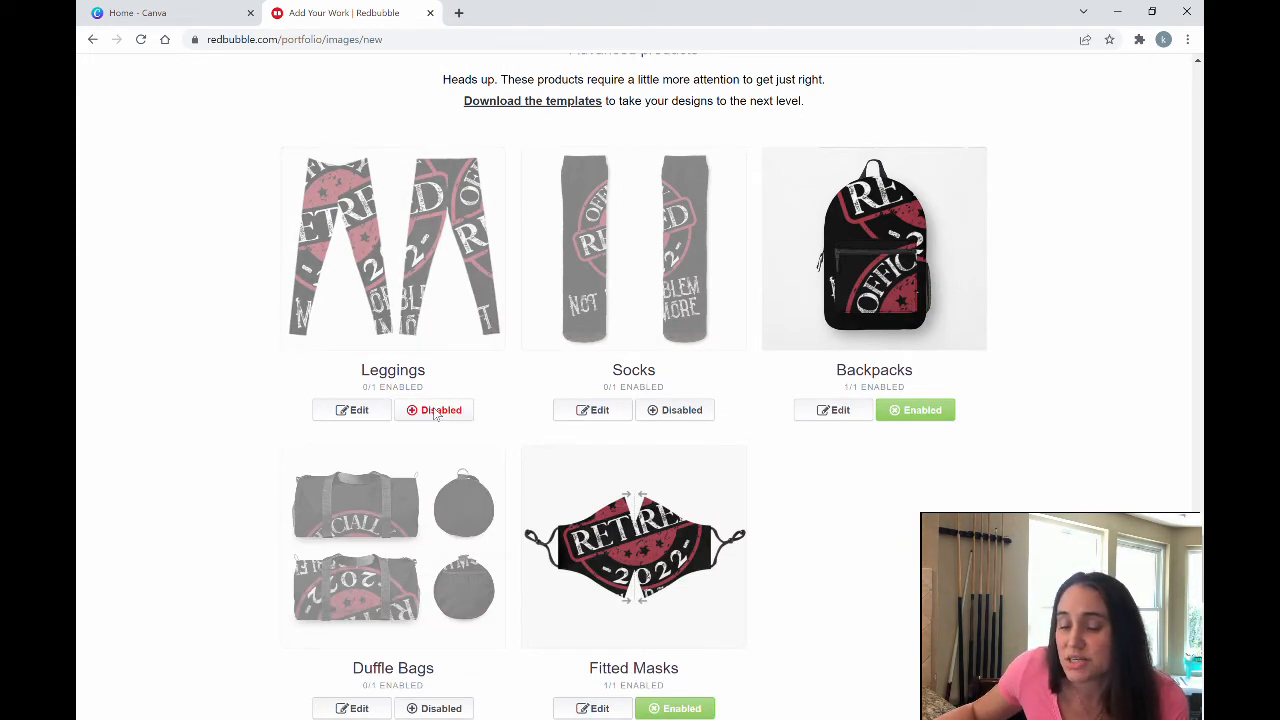
{"action": "left_click", "coordinate": [352, 410]}
{"action": "scroll", "coordinate": [757, 512], "scroll_direction": "down", "scroll_amount": 3}
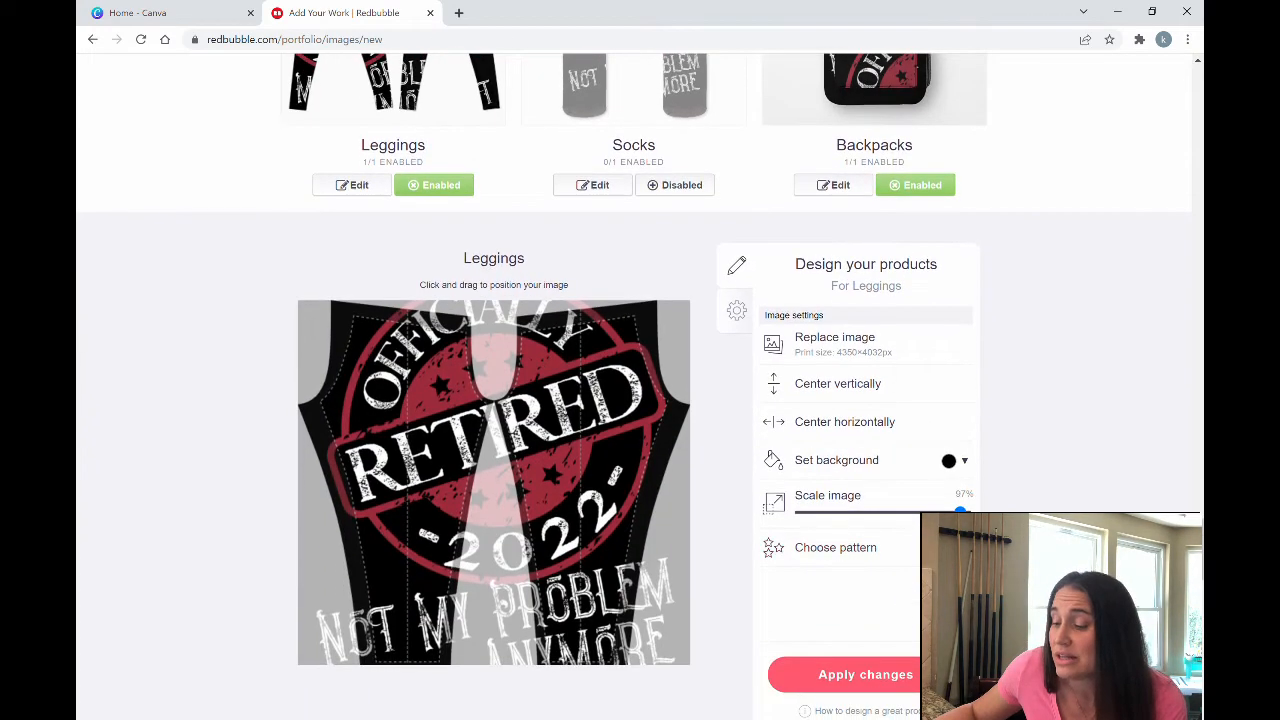
{"action": "left_click", "coordinate": [835, 547]}
{"action": "left_click", "coordinate": [926, 602]}
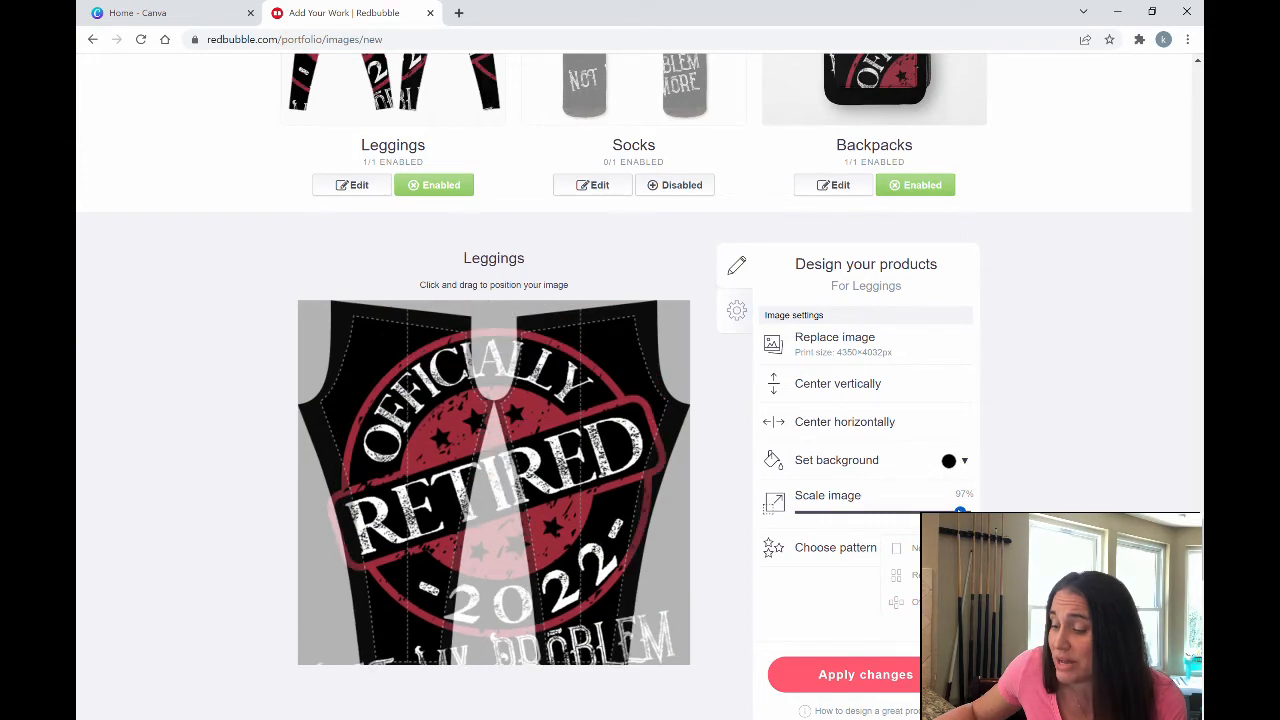
{"action": "left_click_drag", "start_coordinate": [960, 510], "coordinate": [822, 514]}
{"action": "scroll", "coordinate": [497, 318], "scroll_direction": "up", "scroll_amount": 2}
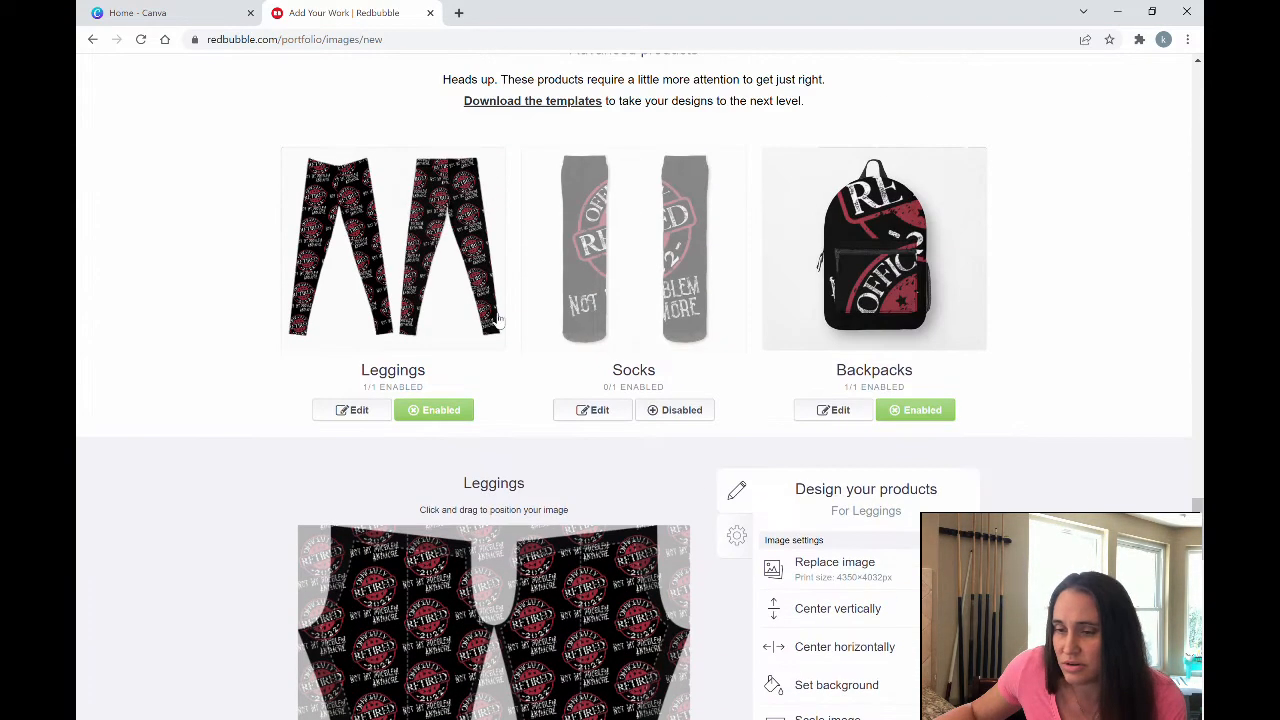
Apply the Leggings changes and enable the Socks product, opening its design for editing
{"action": "scroll", "coordinate": [755, 549], "scroll_direction": "down", "scroll_amount": 2}
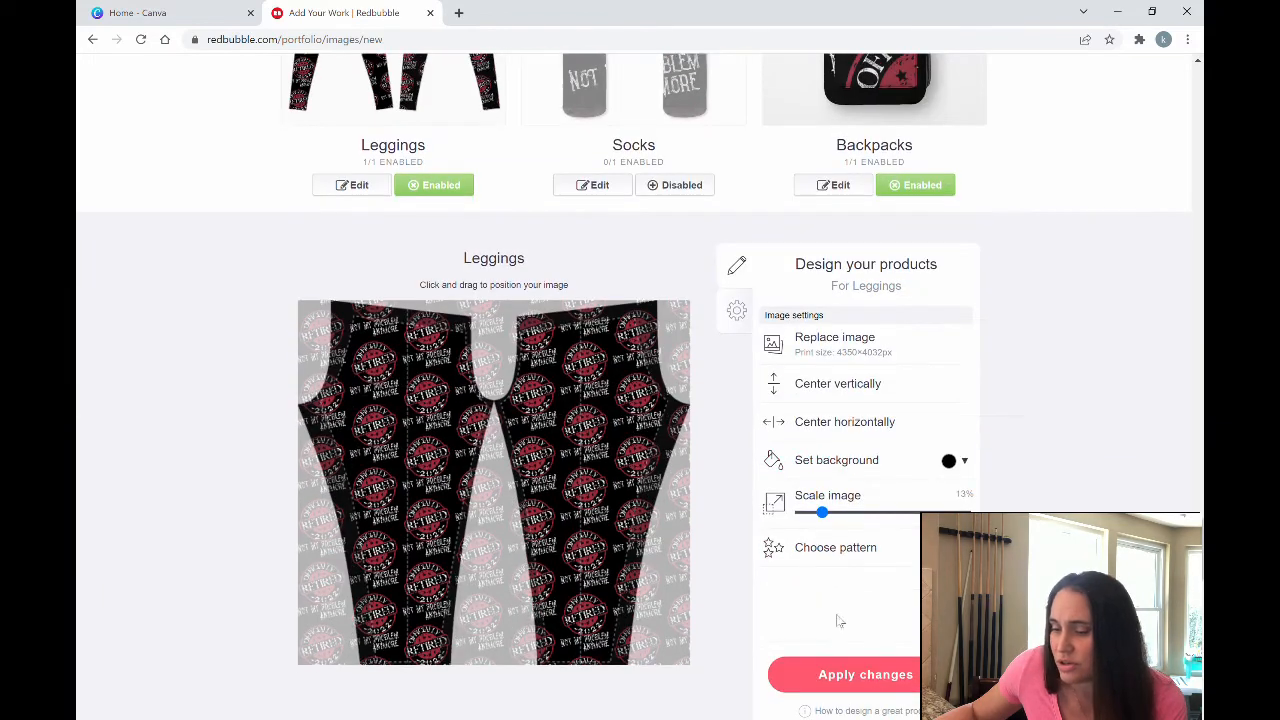
{"action": "left_click", "coordinate": [895, 675]}
{"action": "left_click", "coordinate": [686, 260]}
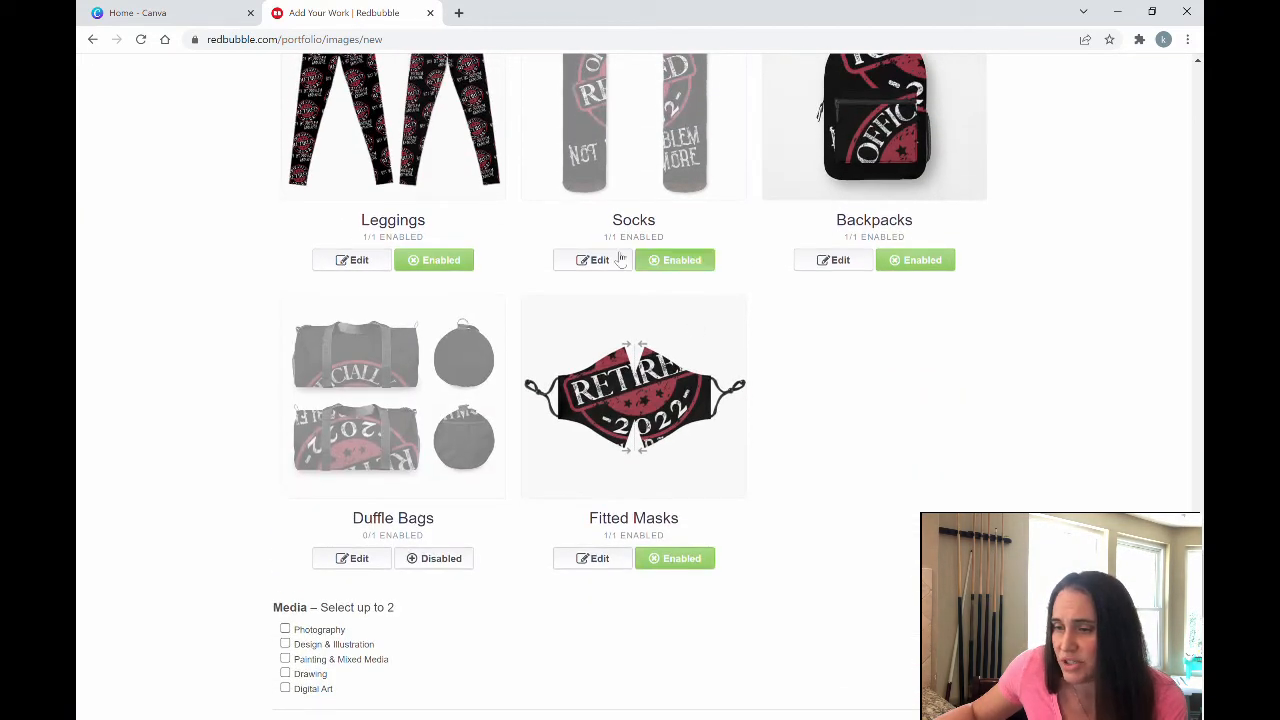
{"action": "left_click", "coordinate": [590, 260]}
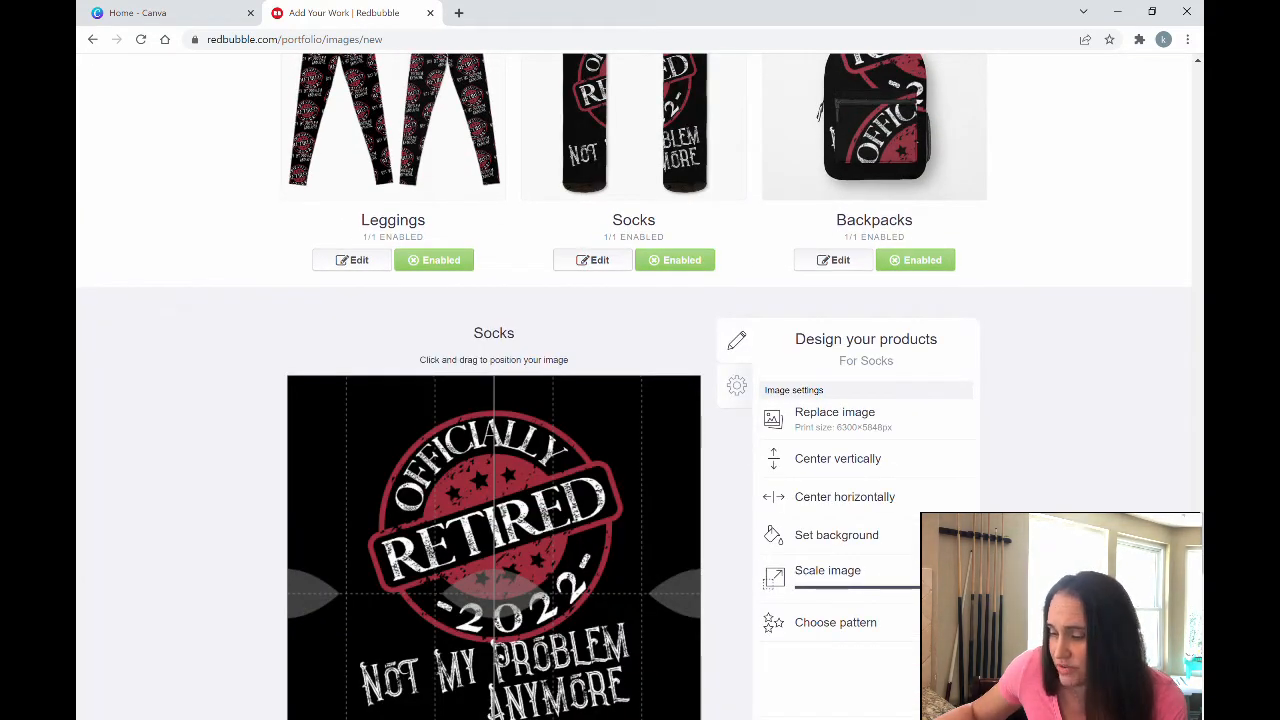
Scale the Socks design down to fit a single sock panel and repeat it as an offset pattern
{"action": "left_click_drag", "start_coordinate": [925, 588], "coordinate": [855, 587]}
{"action": "left_click_drag", "start_coordinate": [497, 569], "coordinate": [601, 516]}
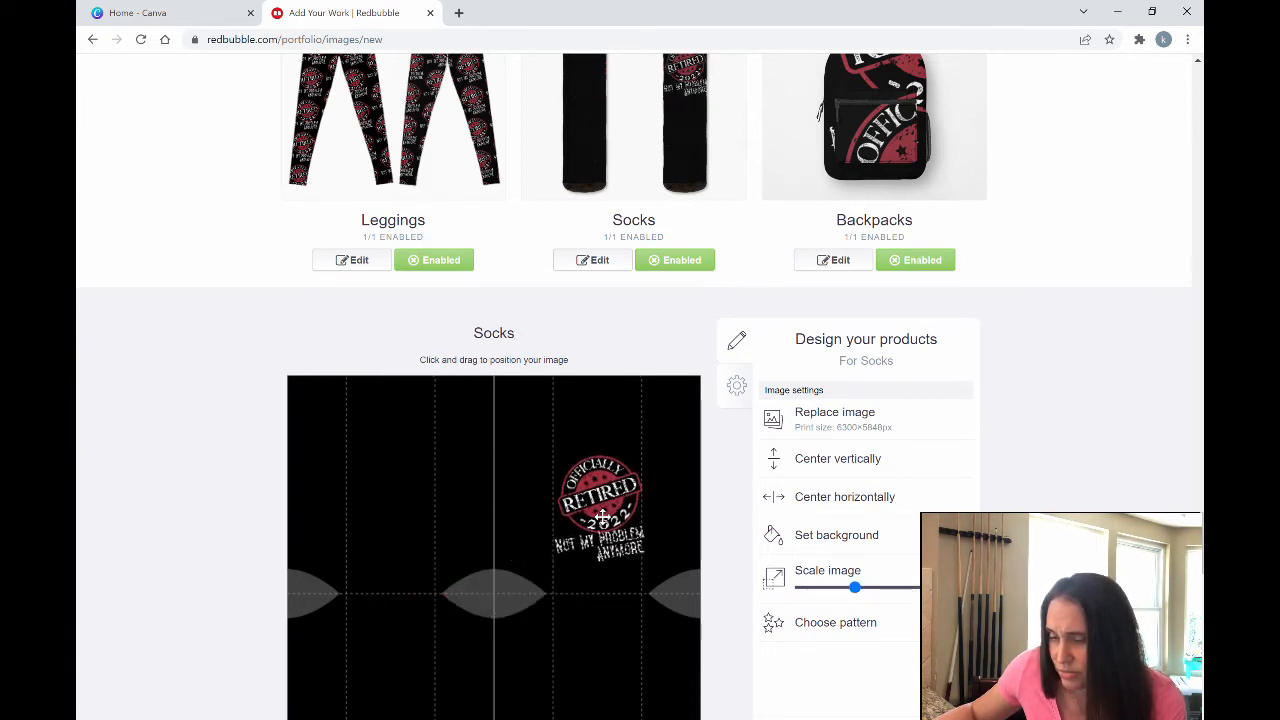
{"action": "left_click", "coordinate": [820, 630]}
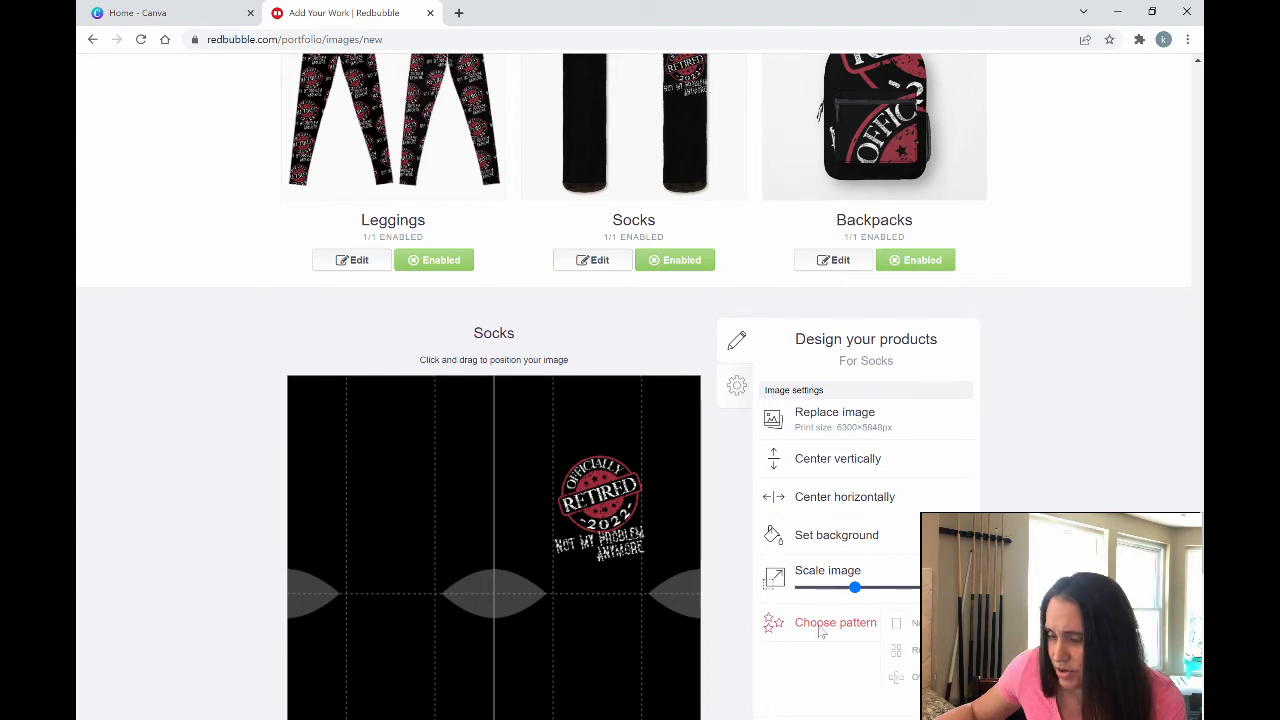
{"action": "left_click", "coordinate": [896, 678]}
{"action": "scroll", "coordinate": [800, 620], "scroll_direction": "up", "scroll_amount": 3}
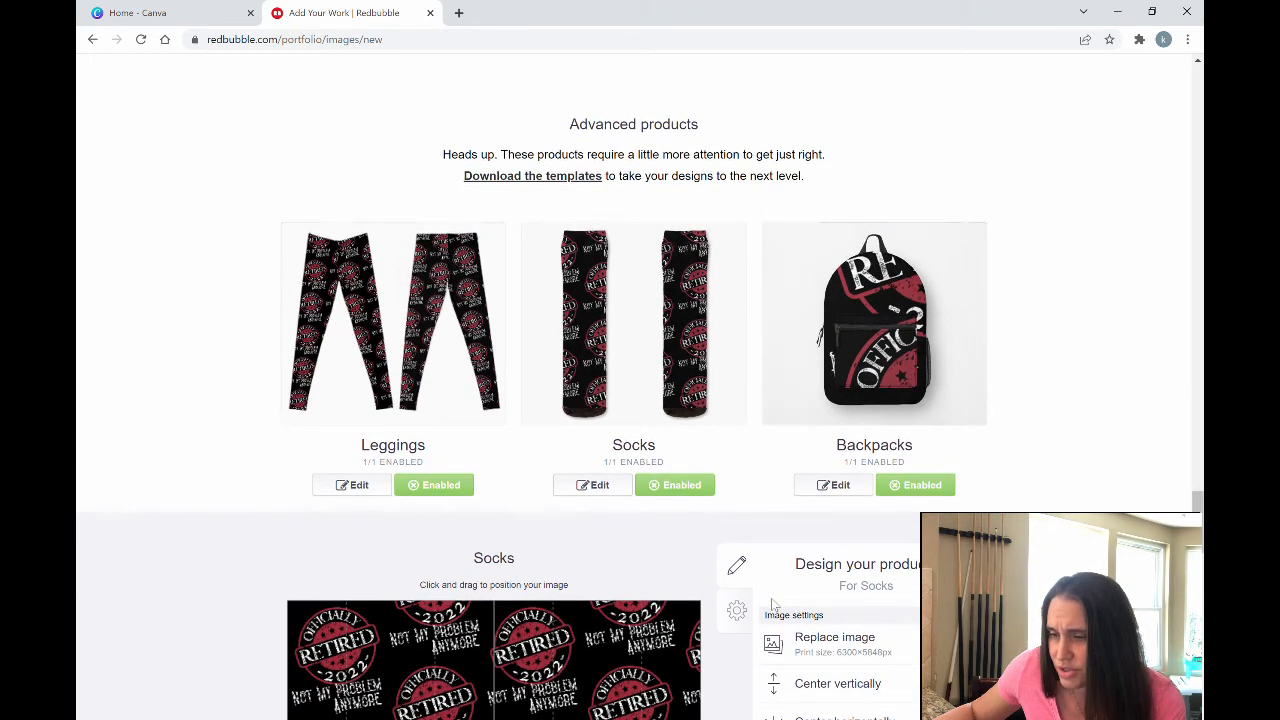
{"action": "scroll", "coordinate": [773, 603], "scroll_direction": "down", "scroll_amount": 2}
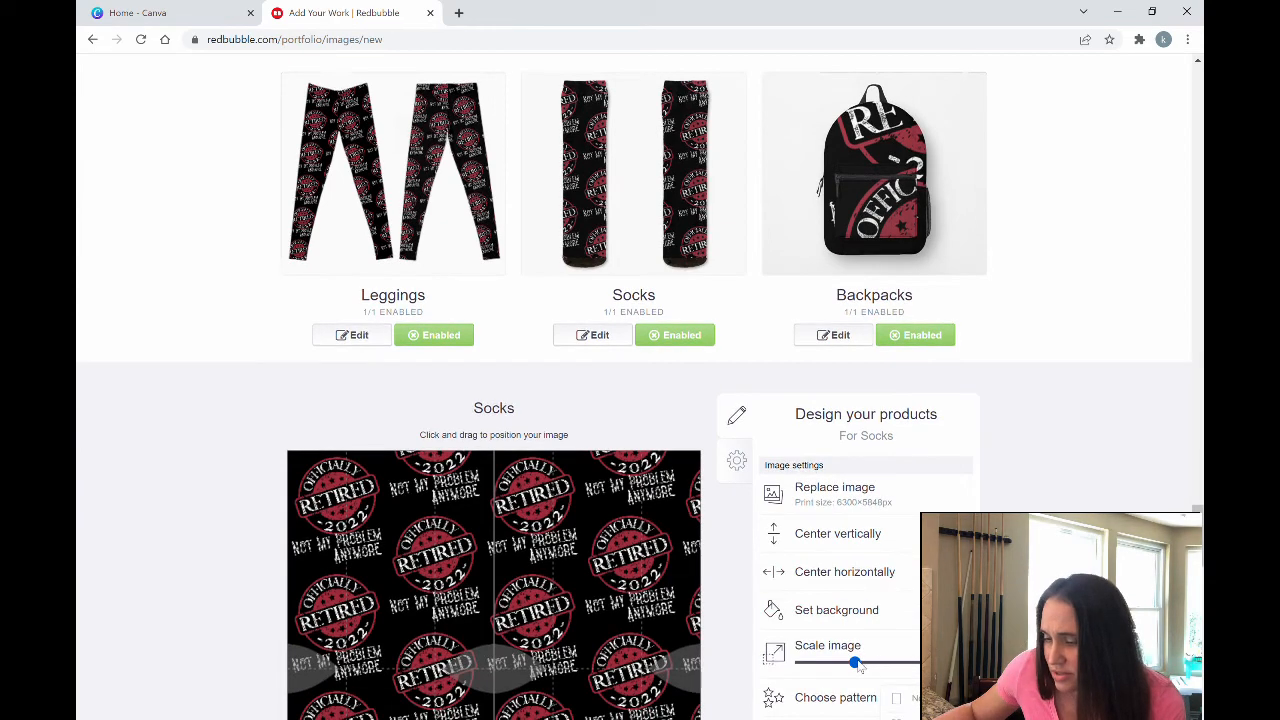
Scale the Socks pattern to 30%, shift it so a badge column runs along the sock front, and apply the changes
{"action": "left_click_drag", "start_coordinate": [856, 665], "coordinate": [850, 665]}
{"action": "left_click_drag", "start_coordinate": [600, 667], "coordinate": [603, 653]}
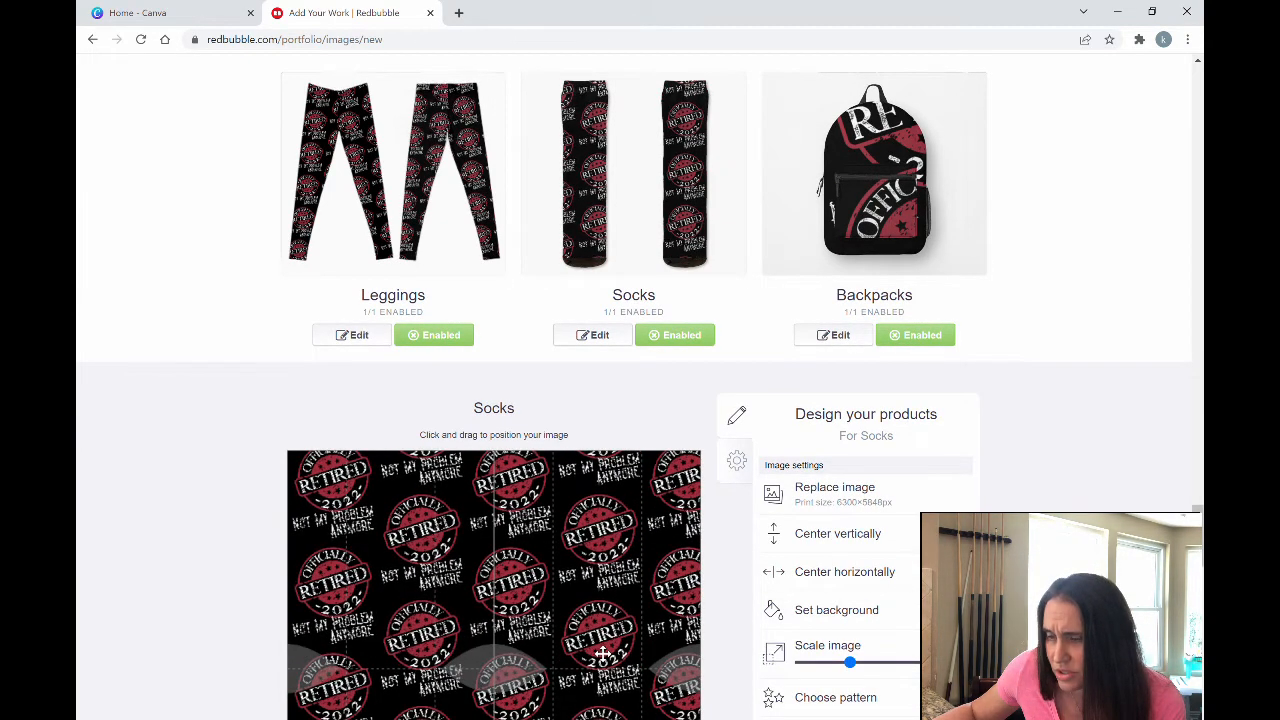
{"action": "scroll", "coordinate": [885, 625], "scroll_direction": "down", "scroll_amount": 2}
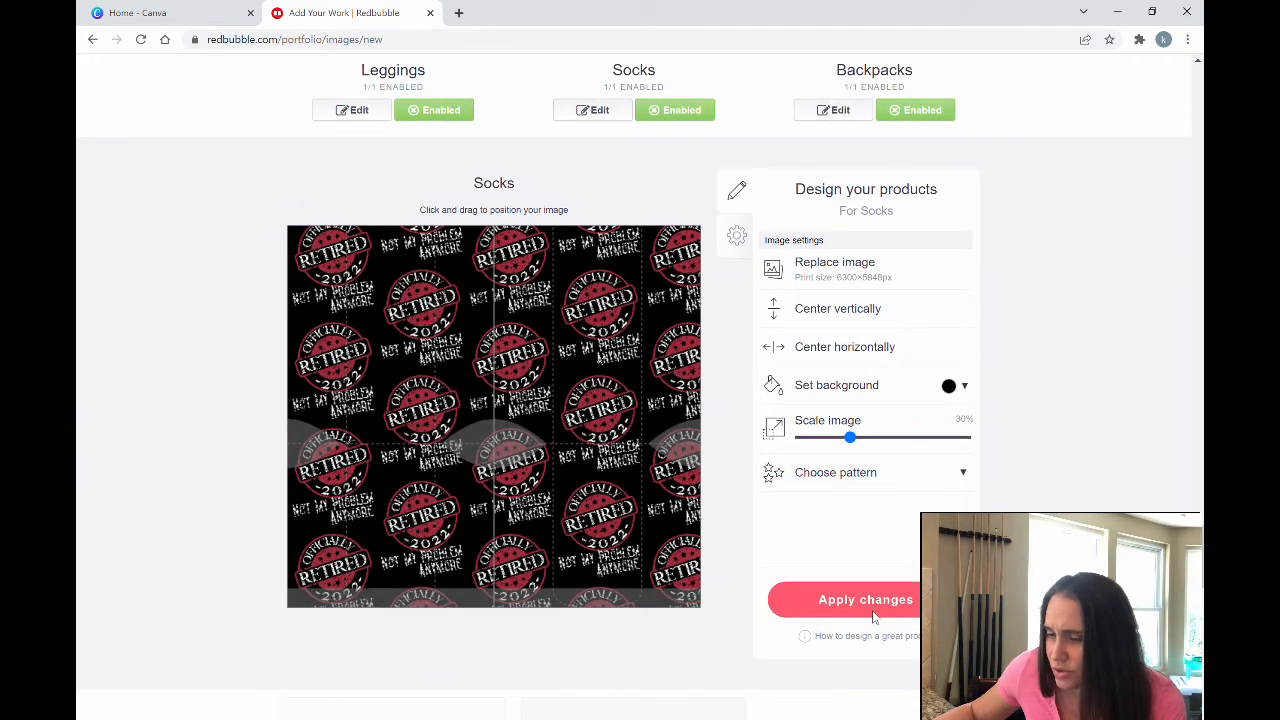
{"action": "left_click", "coordinate": [872, 578]}
Scale the Backpacks design to 22% and place it on the upper part of the arched front panel
{"action": "scroll", "coordinate": [886, 625], "scroll_direction": "up", "scroll_amount": 4}
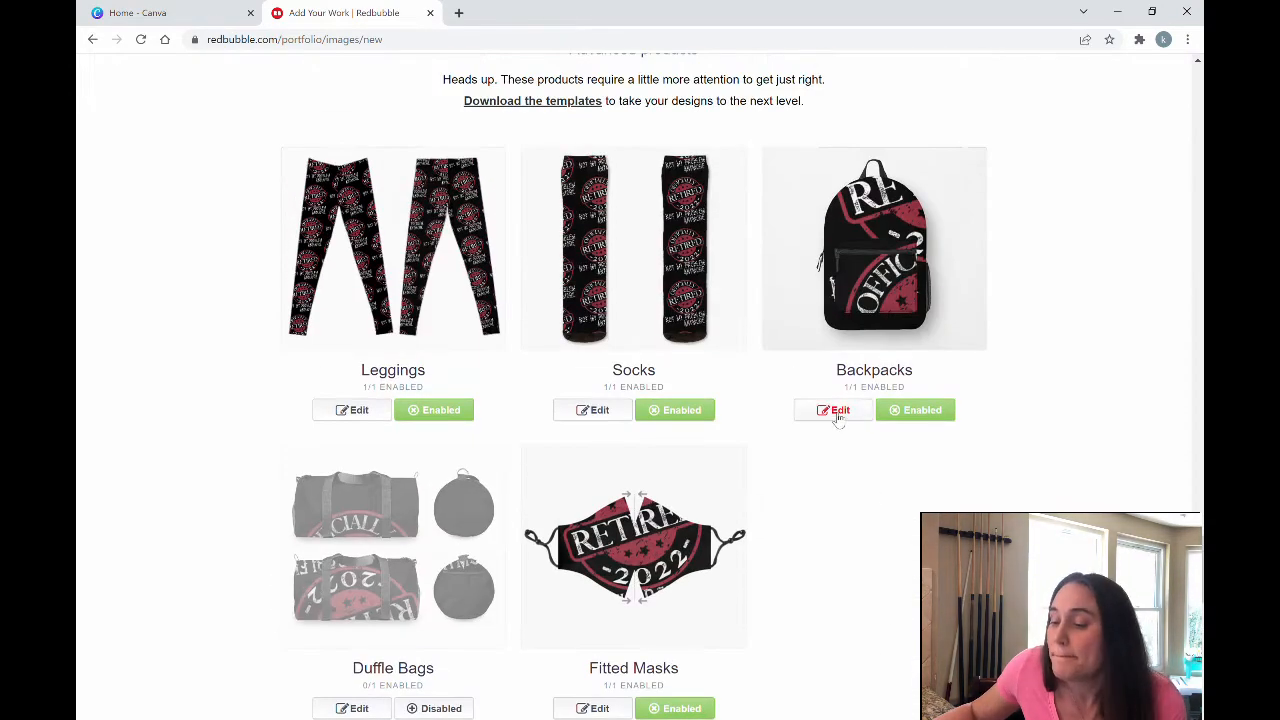
{"action": "left_click", "coordinate": [836, 411]}
{"action": "scroll", "coordinate": [890, 470], "scroll_direction": "down", "scroll_amount": 2}
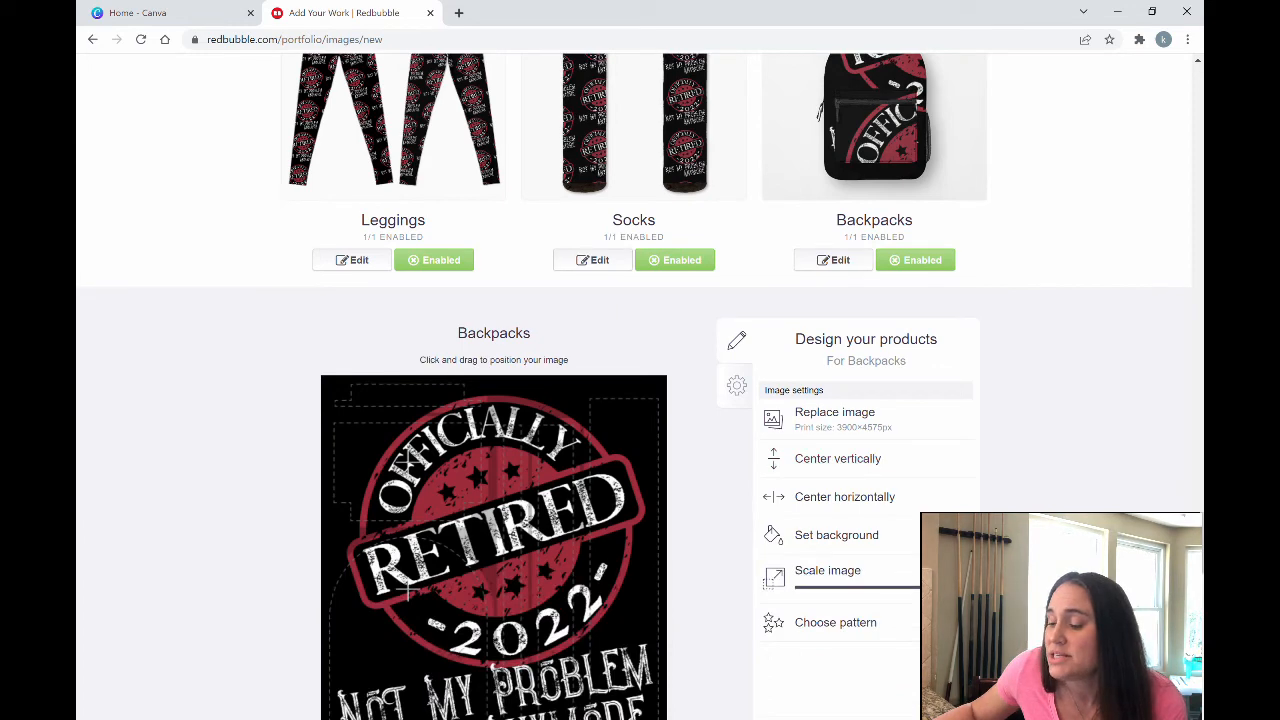
{"action": "left_click_drag", "start_coordinate": [950, 587], "coordinate": [836, 587]}
{"action": "scroll", "coordinate": [886, 575], "scroll_direction": "down", "scroll_amount": 1}
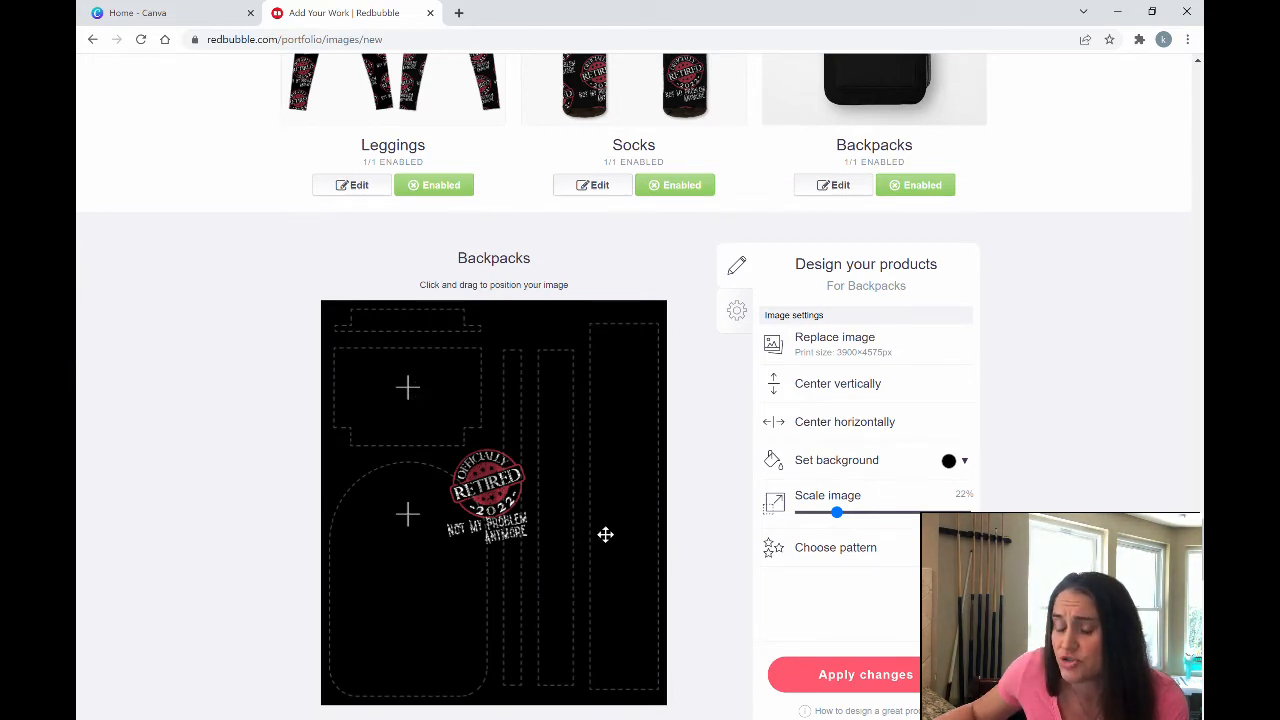
{"action": "left_click_drag", "start_coordinate": [486, 510], "coordinate": [407, 523]}
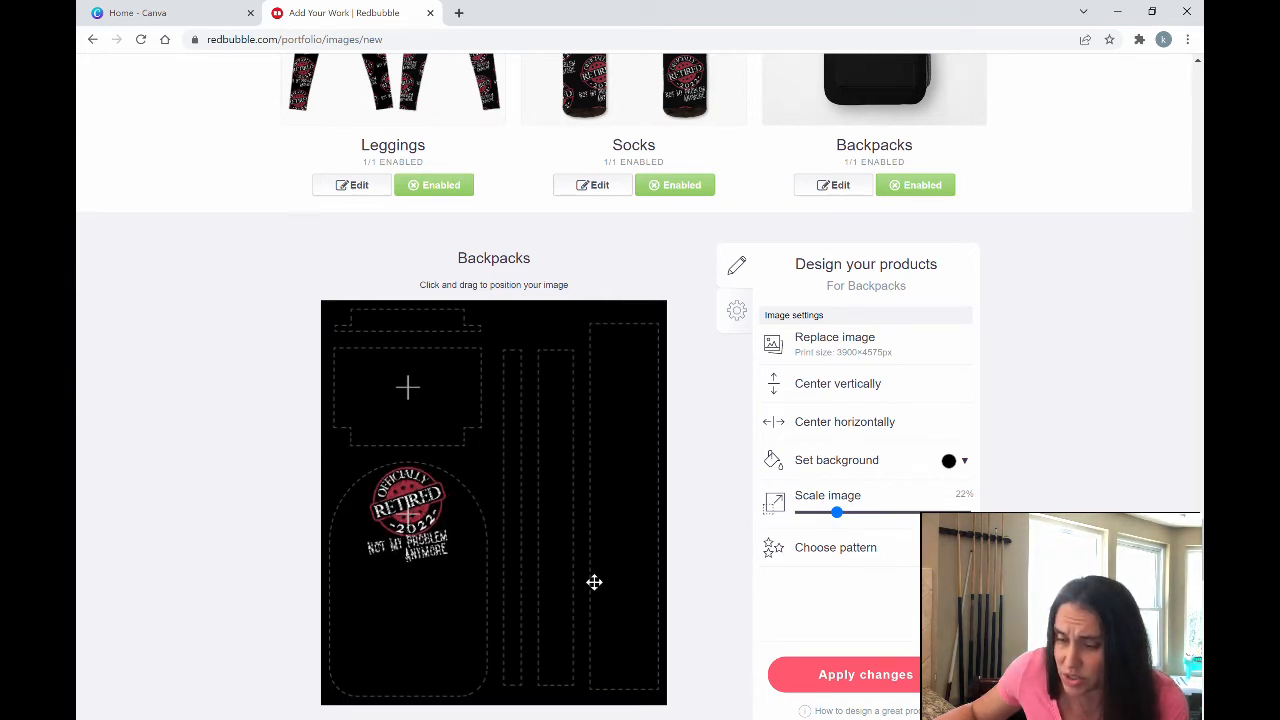
{"action": "scroll", "coordinate": [801, 515], "scroll_direction": "up", "scroll_amount": 2}
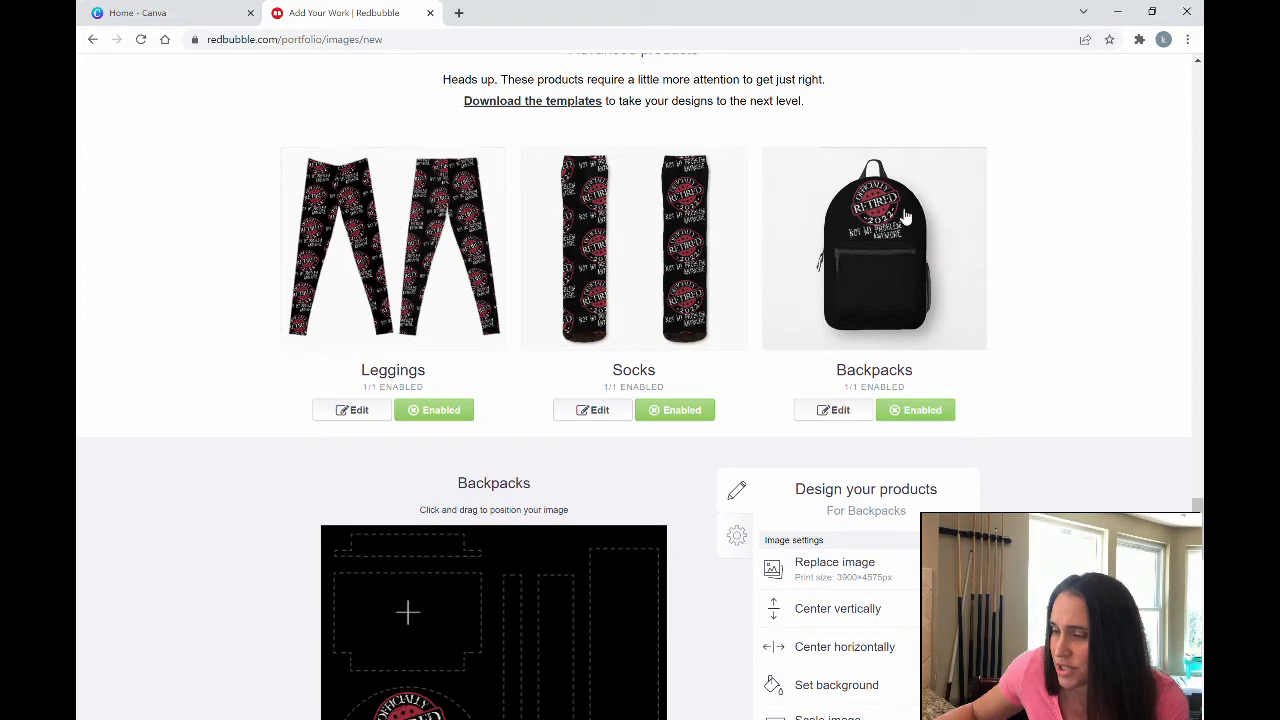
{"action": "scroll", "coordinate": [670, 456], "scroll_direction": "down", "scroll_amount": 2}
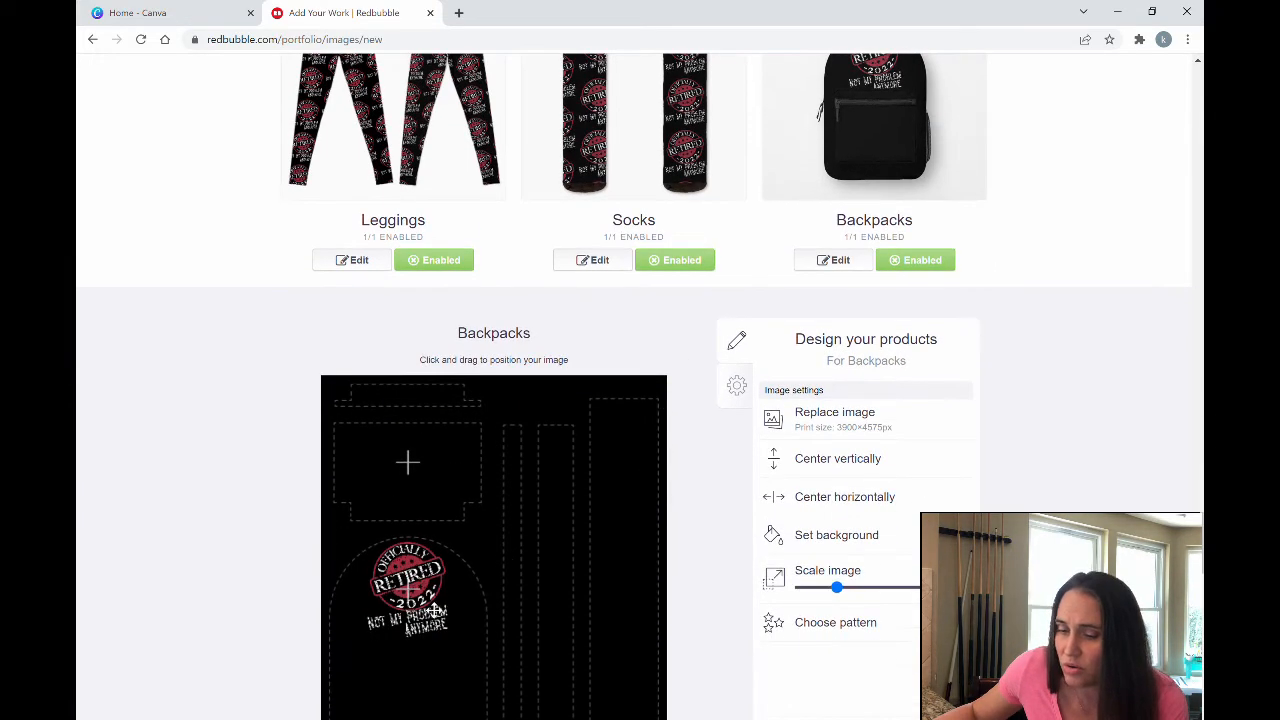
Move the Backpacks design onto the front pocket panel and repeat it as an offset pattern
{"action": "left_click_drag", "start_coordinate": [436, 562], "coordinate": [441, 490]}
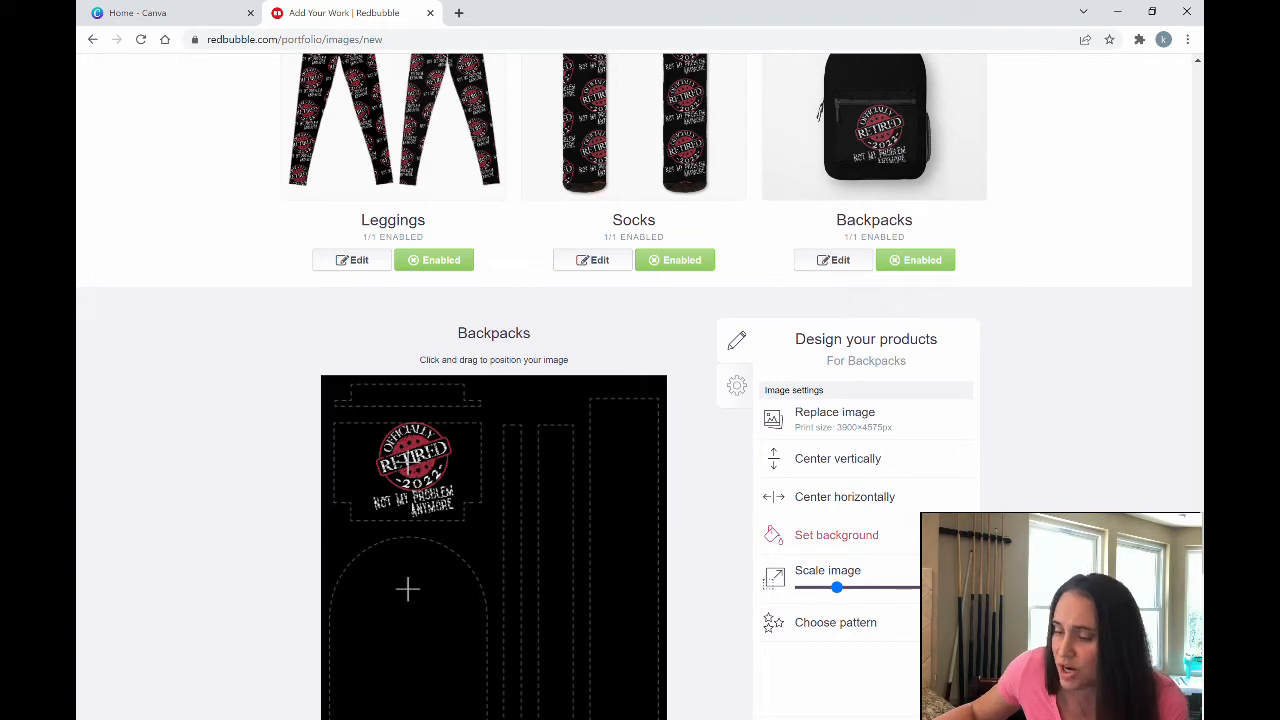
{"action": "left_click", "coordinate": [835, 622]}
{"action": "left_click", "coordinate": [912, 678]}
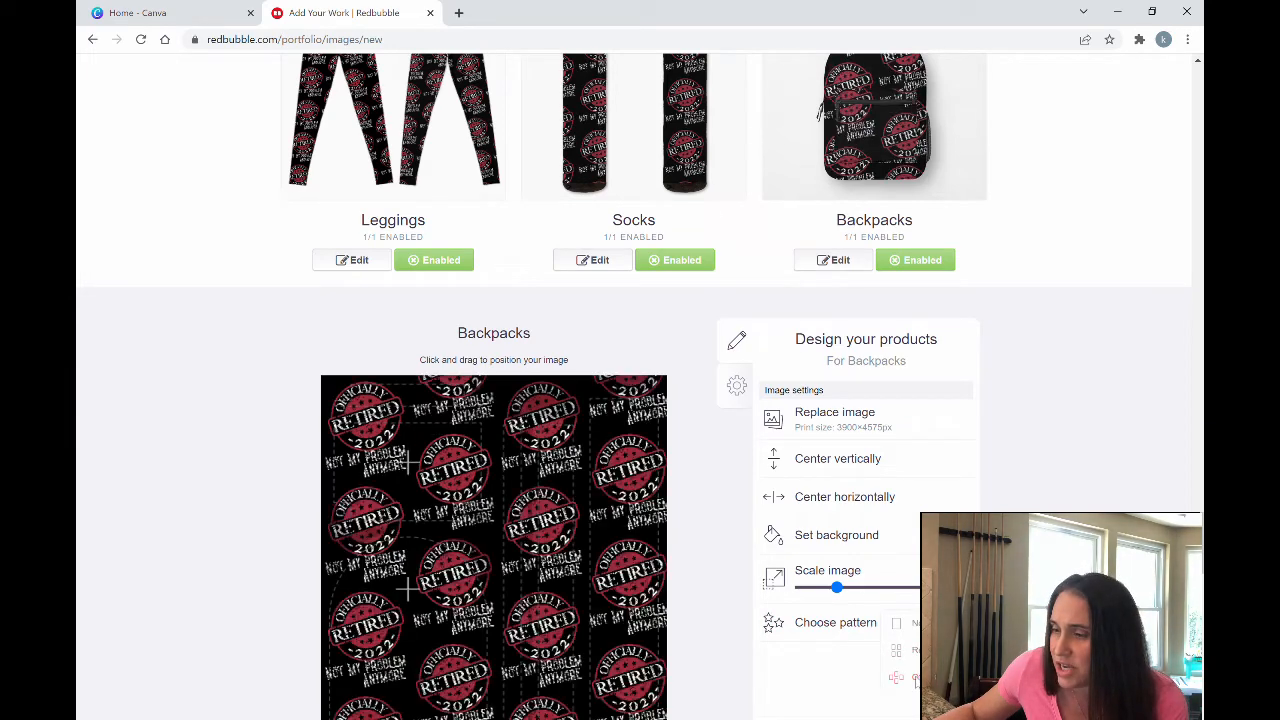
{"action": "scroll", "coordinate": [633, 620], "scroll_direction": "up", "scroll_amount": 1}
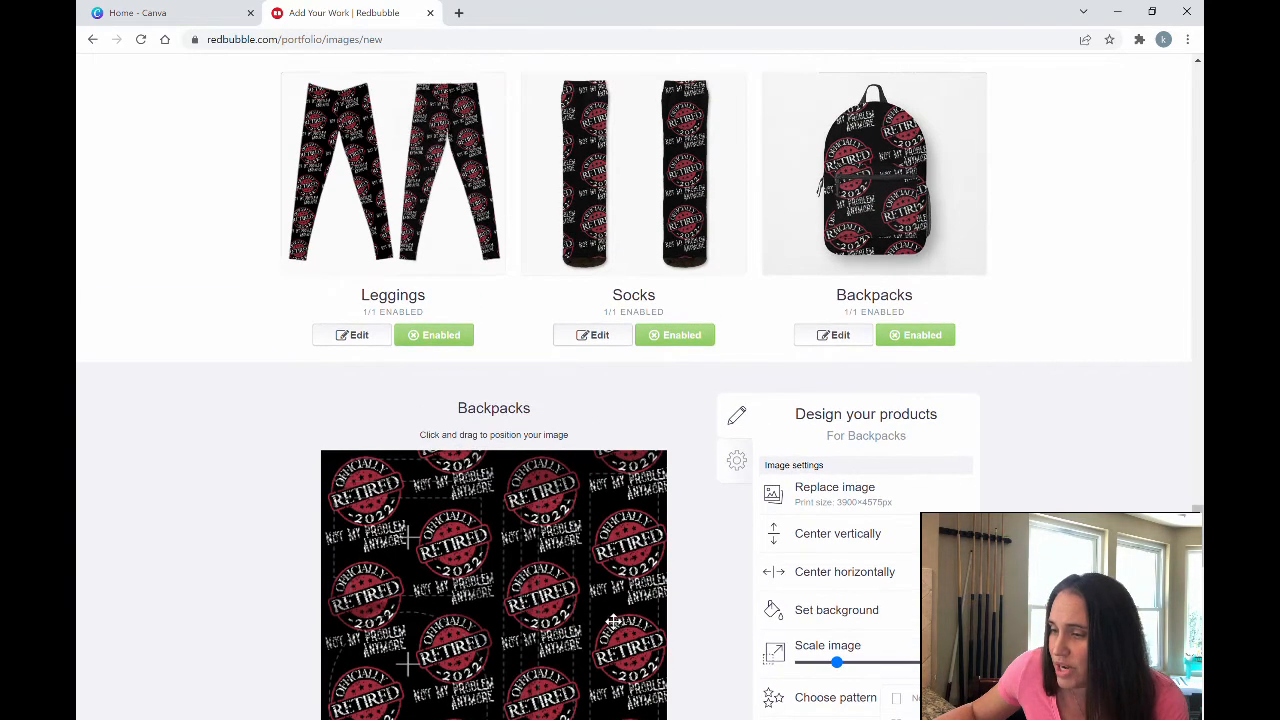
{"action": "scroll", "coordinate": [612, 621], "scroll_direction": "down", "scroll_amount": 1}
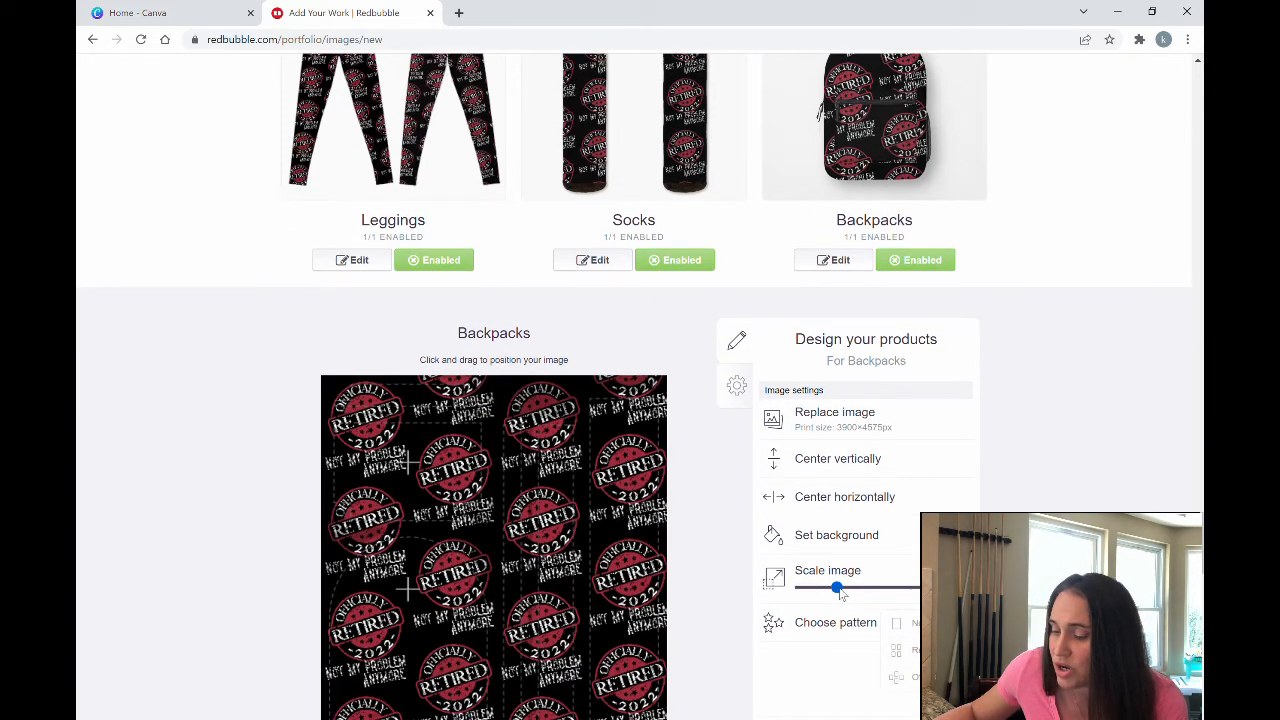
Scale the Backpacks pattern to 17%, shift it so a badge column is centered on the front, and apply the changes
{"action": "left_click_drag", "start_coordinate": [835, 592], "coordinate": [832, 593]}
{"action": "mouse_move", "coordinate": [630, 568]}
{"action": "left_mouse_down"}
{"action": "mouse_move", "coordinate": [646, 580]}
{"action": "mouse_move", "coordinate": [634, 566]}
{"action": "left_mouse_up"}
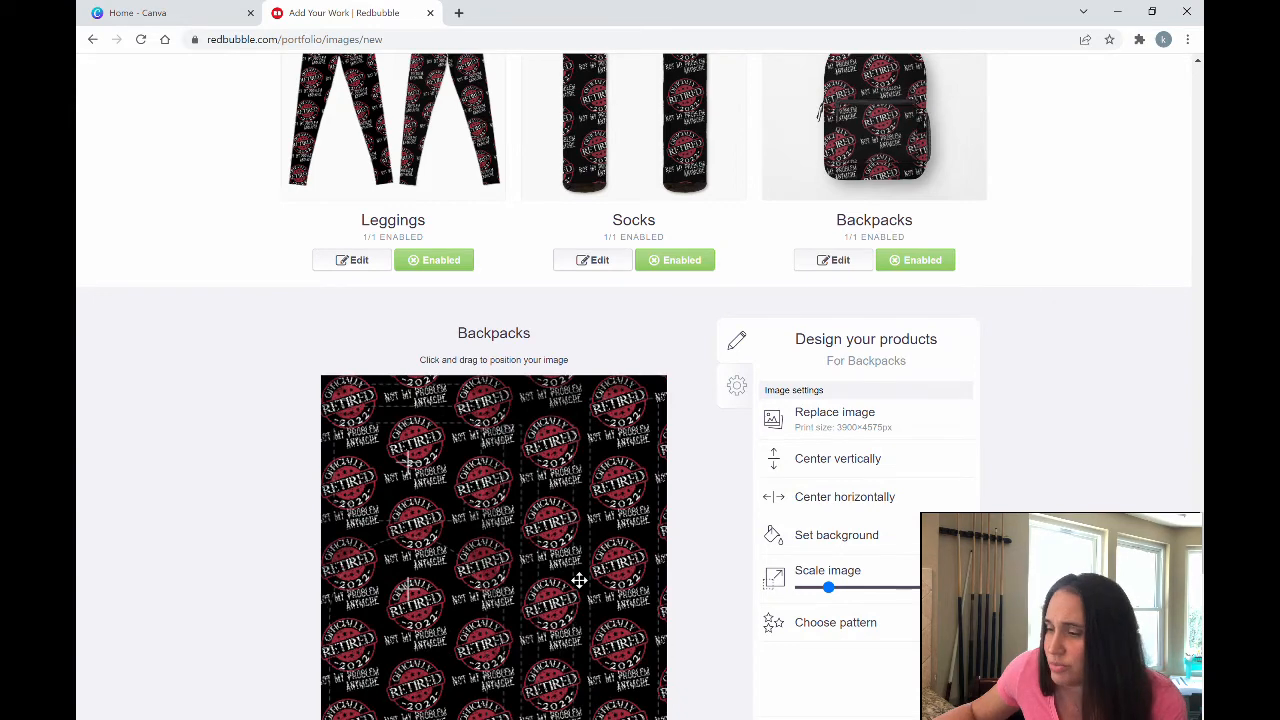
{"action": "scroll", "coordinate": [531, 613], "scroll_direction": "up", "scroll_amount": 1}
{"action": "mouse_move", "coordinate": [527, 619]}
{"action": "left_mouse_down"}
{"action": "mouse_move", "coordinate": [517, 608]}
{"action": "mouse_move", "coordinate": [515, 625]}
{"action": "left_mouse_up"}
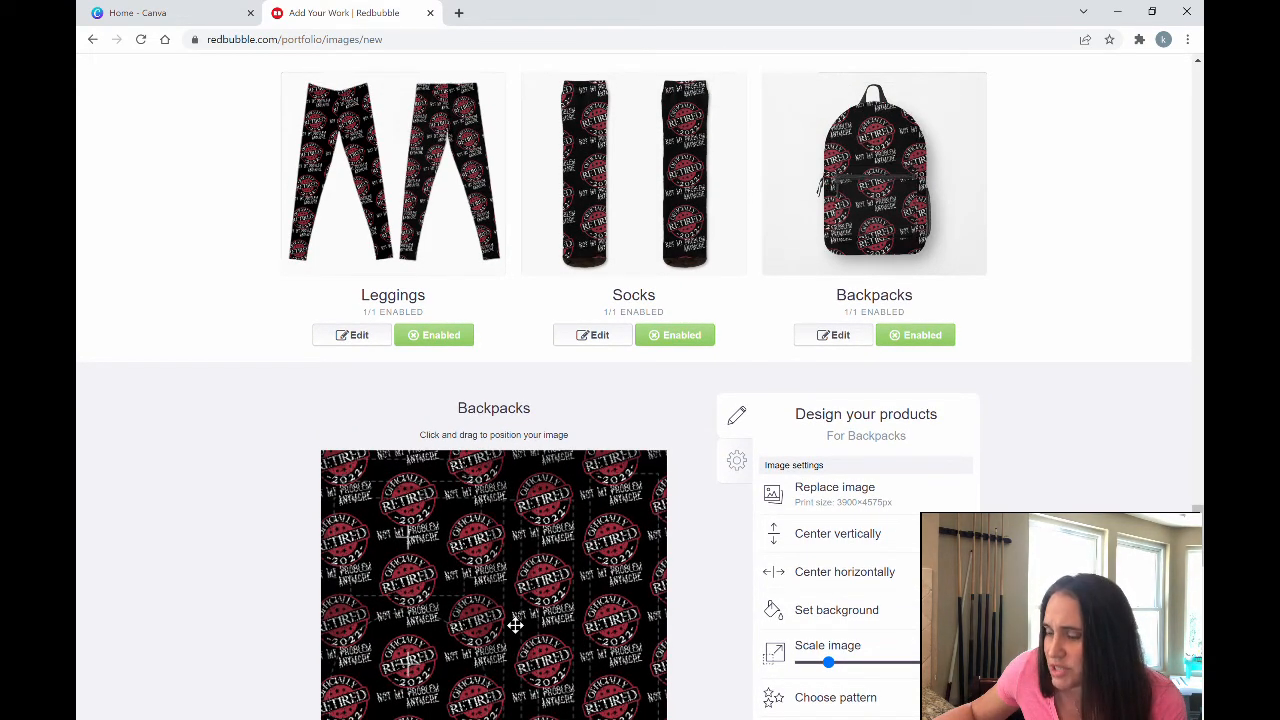
{"action": "scroll", "coordinate": [845, 571], "scroll_direction": "down", "scroll_amount": 2}
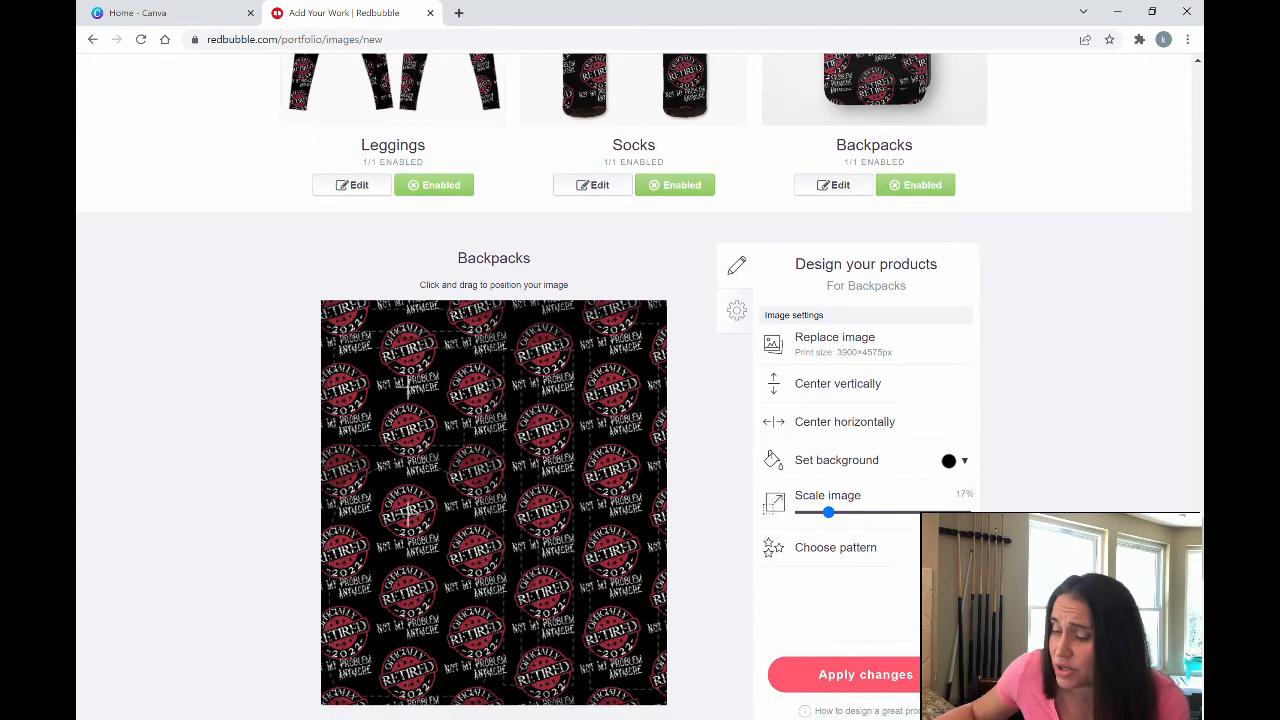
{"action": "left_click", "coordinate": [884, 676]}
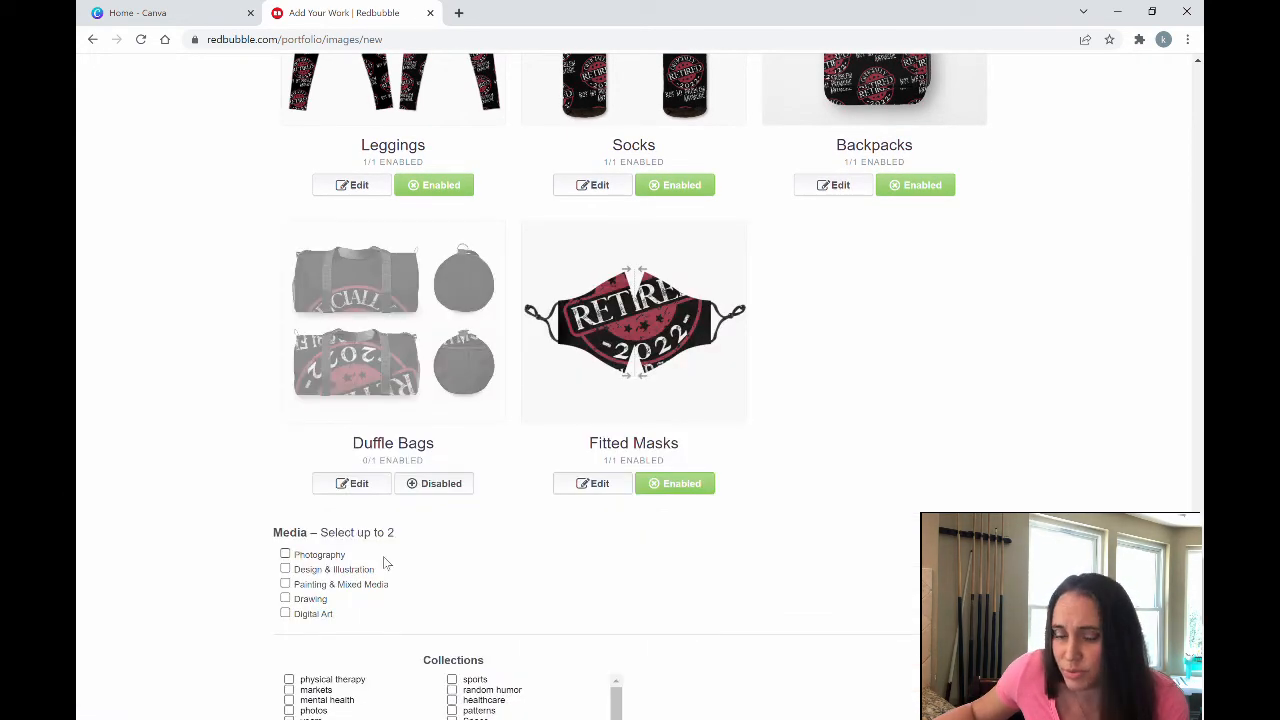
Enable the Duffle Bags product, scale its design down, and place it centrally on the upper bag panel
{"action": "left_click", "coordinate": [433, 483]}
{"action": "left_click", "coordinate": [356, 484]}
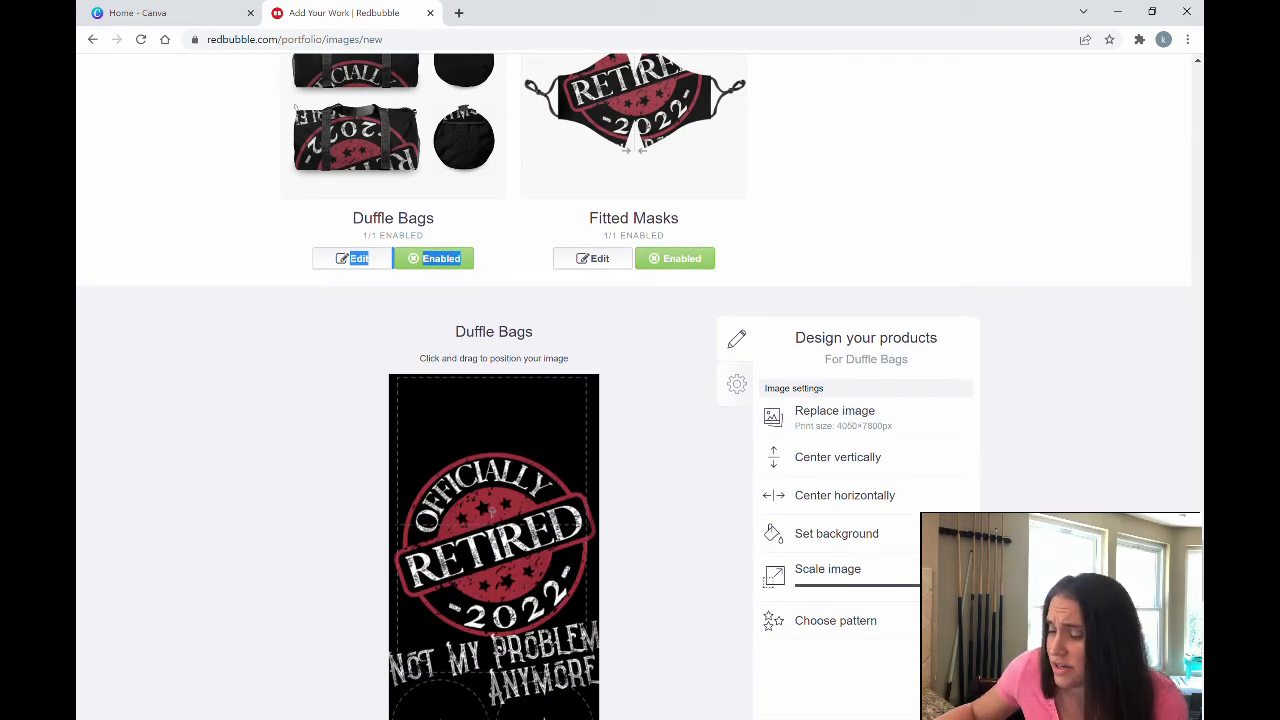
{"action": "left_click_drag", "start_coordinate": [960, 578], "coordinate": [860, 572]}
{"action": "left_click_drag", "start_coordinate": [446, 585], "coordinate": [478, 468]}
{"action": "scroll", "coordinate": [478, 468], "scroll_direction": "up", "scroll_amount": 1}
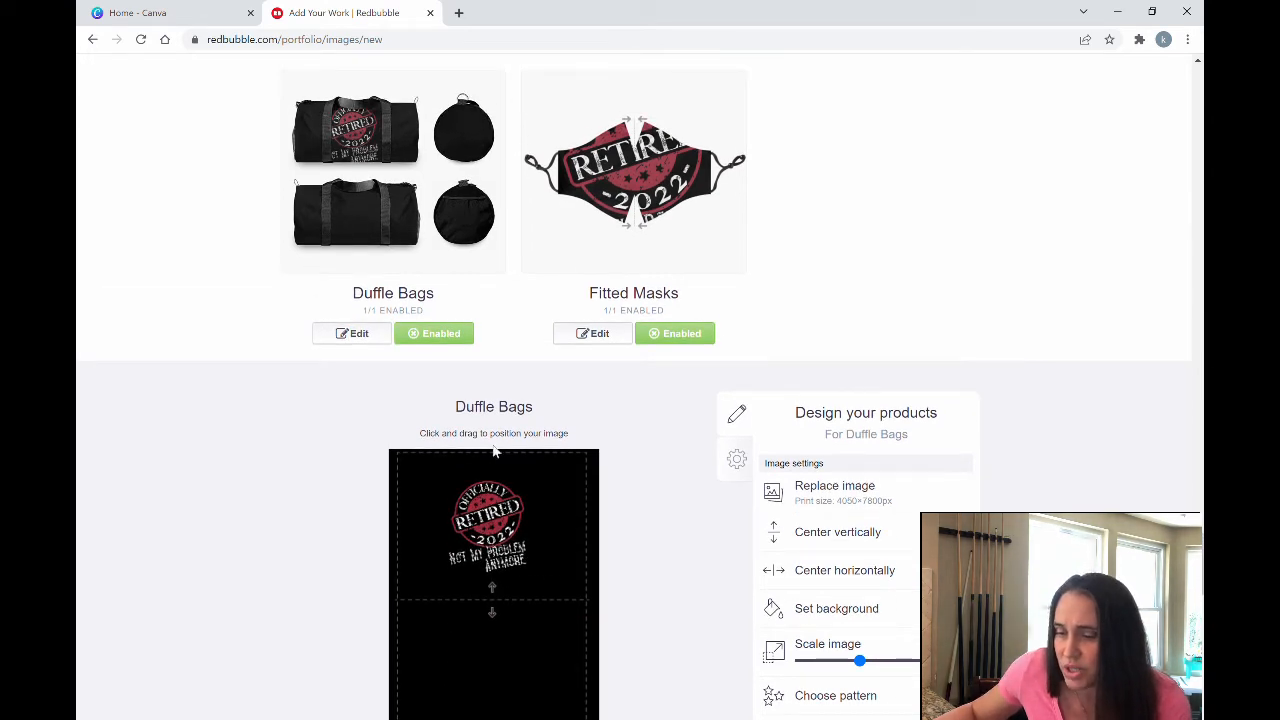
{"action": "left_click_drag", "start_coordinate": [504, 522], "coordinate": [506, 532]}
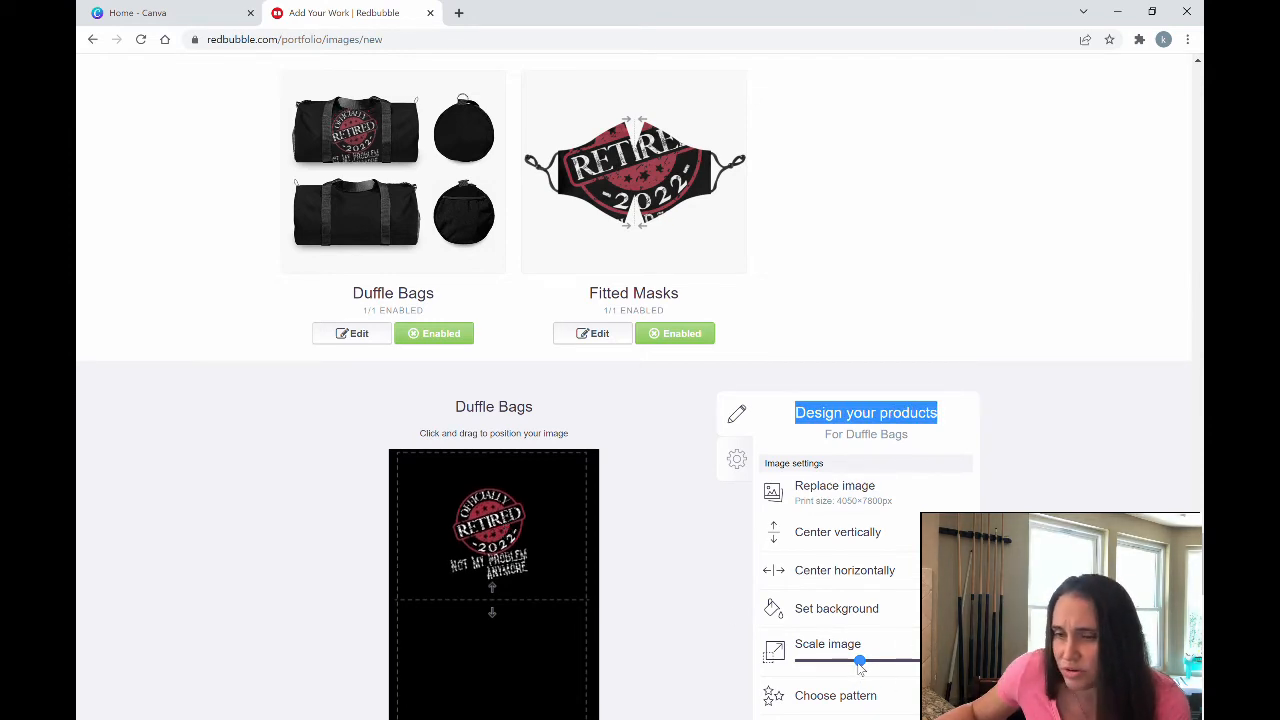
Reduce the Duffle Bags design to 30% and reposition it between the bag's straps
{"action": "left_click_drag", "start_coordinate": [859, 664], "coordinate": [852, 669]}
{"action": "left_click_drag", "start_coordinate": [483, 545], "coordinate": [496, 535]}
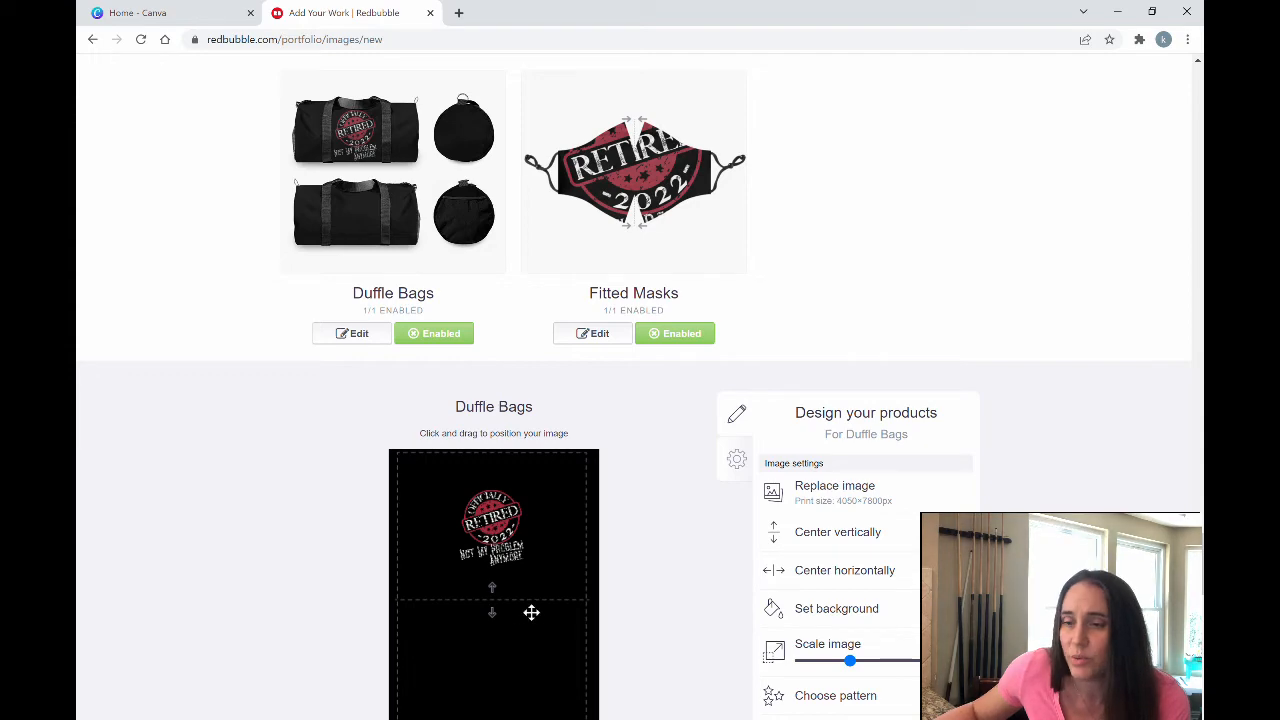
{"action": "scroll", "coordinate": [930, 640], "scroll_direction": "down", "scroll_amount": 1}
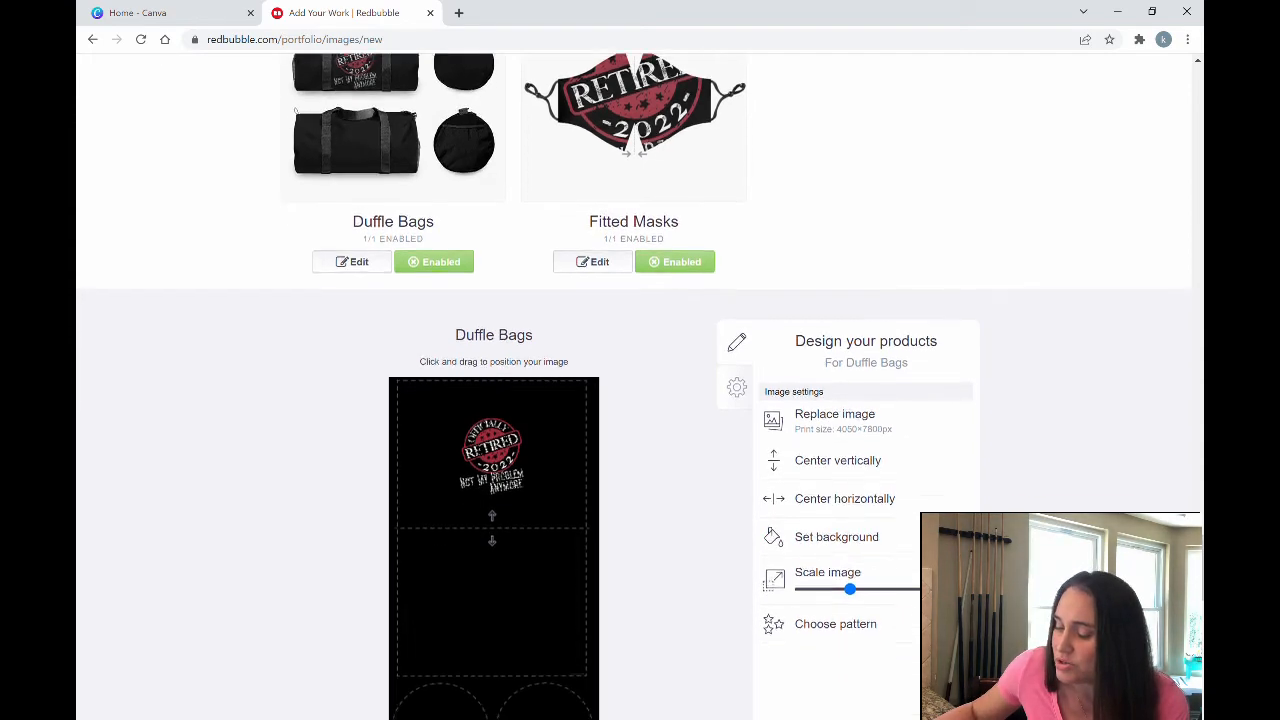
Cover the Duffle Bags with an offset pattern, nudge it so a badge sits centered between the straps, and apply the changes
{"action": "left_click", "coordinate": [896, 640]}
{"action": "left_click", "coordinate": [898, 676]}
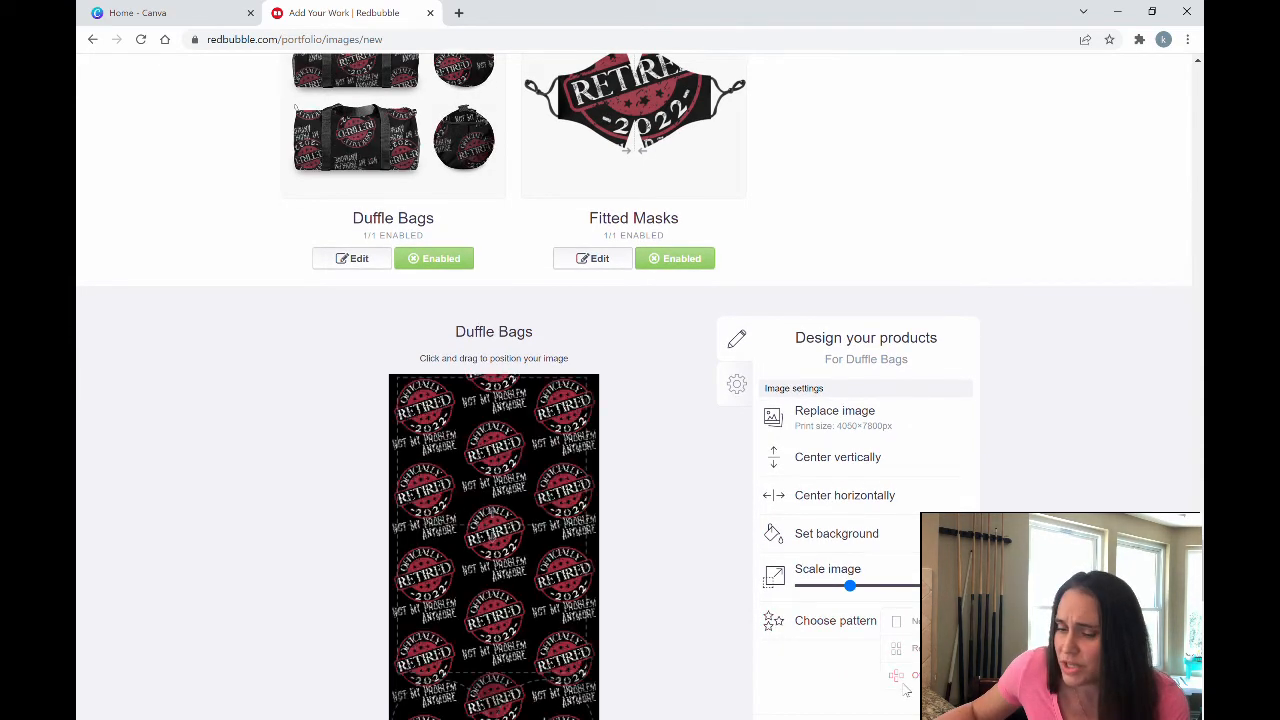
{"action": "scroll", "coordinate": [694, 634], "scroll_direction": "up", "scroll_amount": 2}
{"action": "left_click_drag", "start_coordinate": [519, 672], "coordinate": [517, 667]}
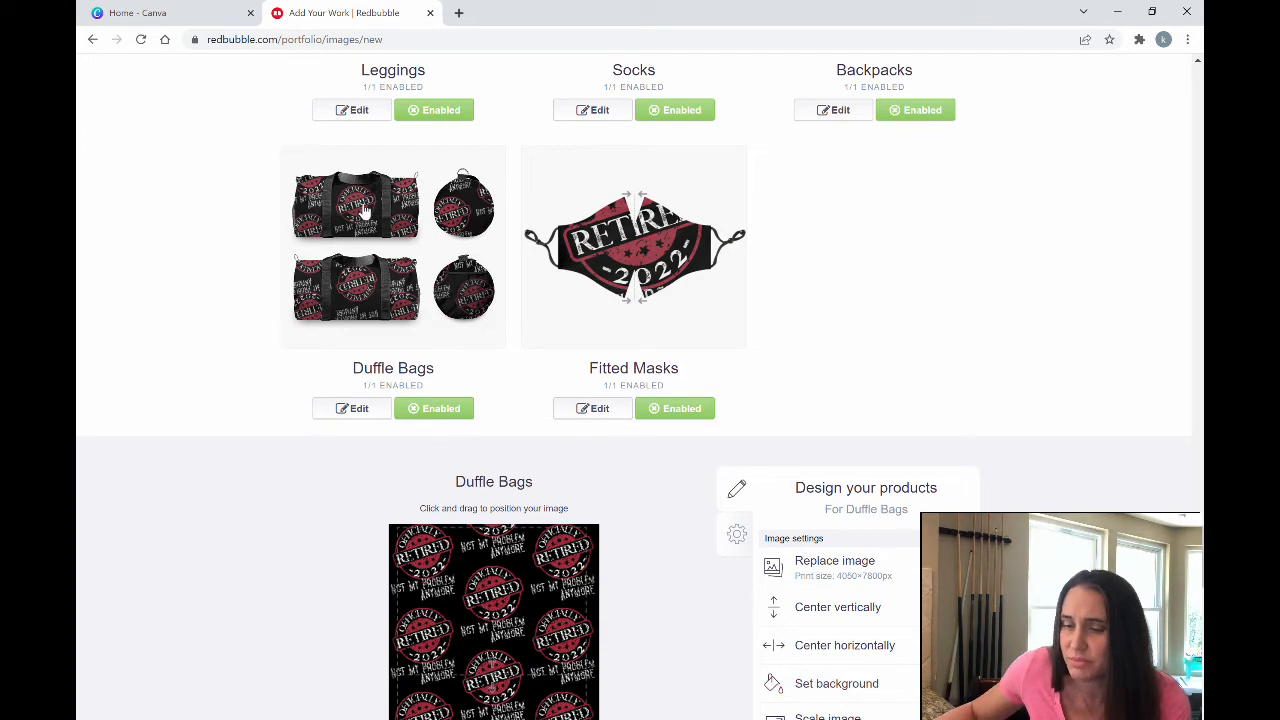
{"action": "scroll", "coordinate": [825, 530], "scroll_direction": "down", "scroll_amount": 3}
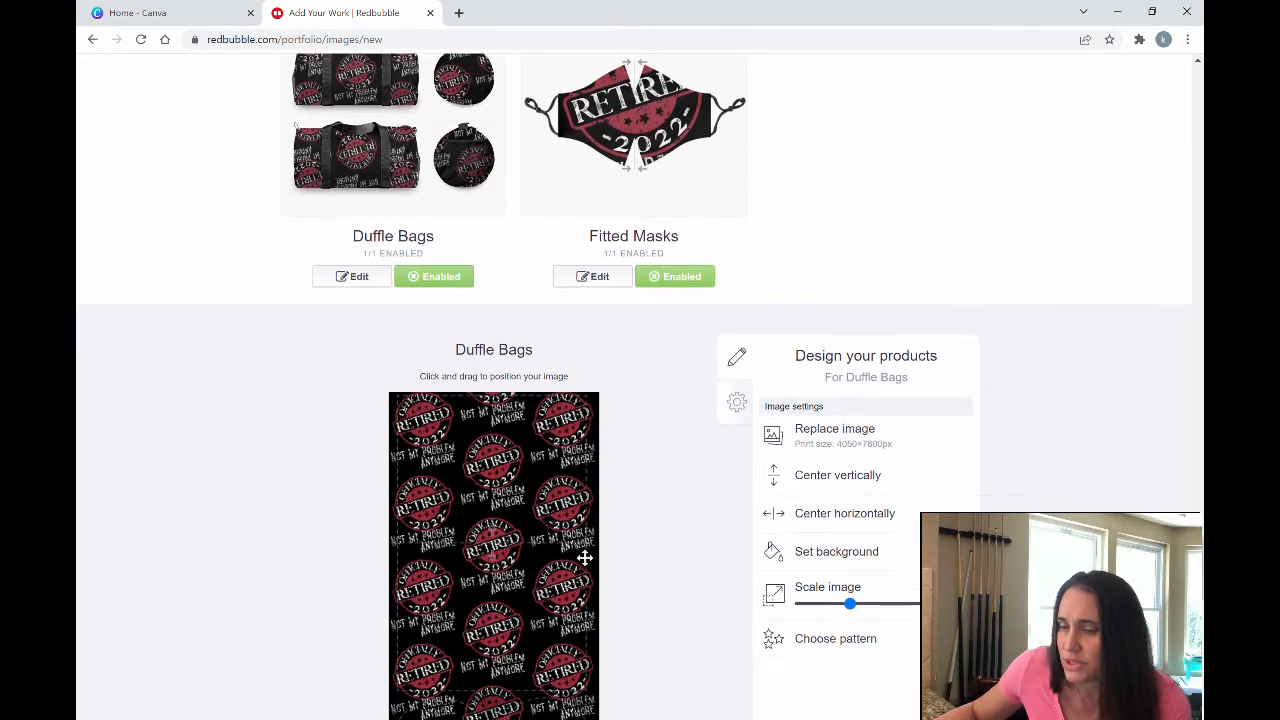
{"action": "scroll", "coordinate": [701, 518], "scroll_direction": "down", "scroll_amount": 3}
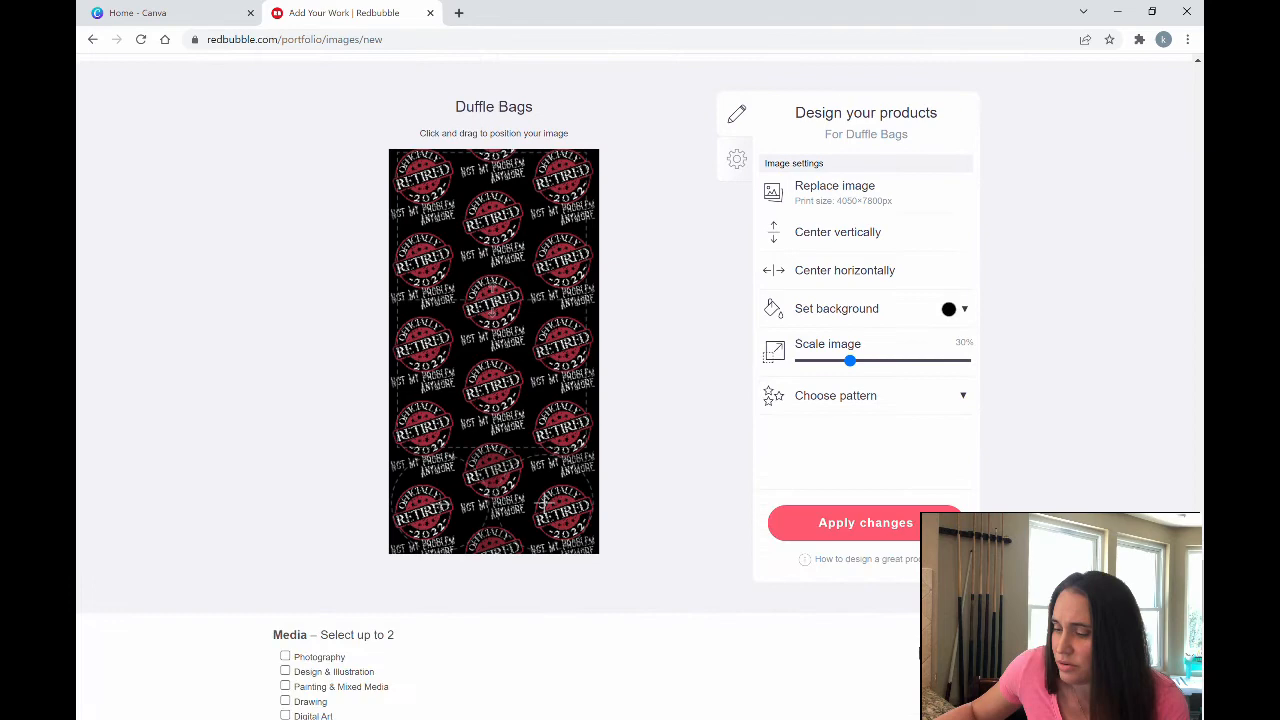
{"action": "left_click", "coordinate": [884, 524]}
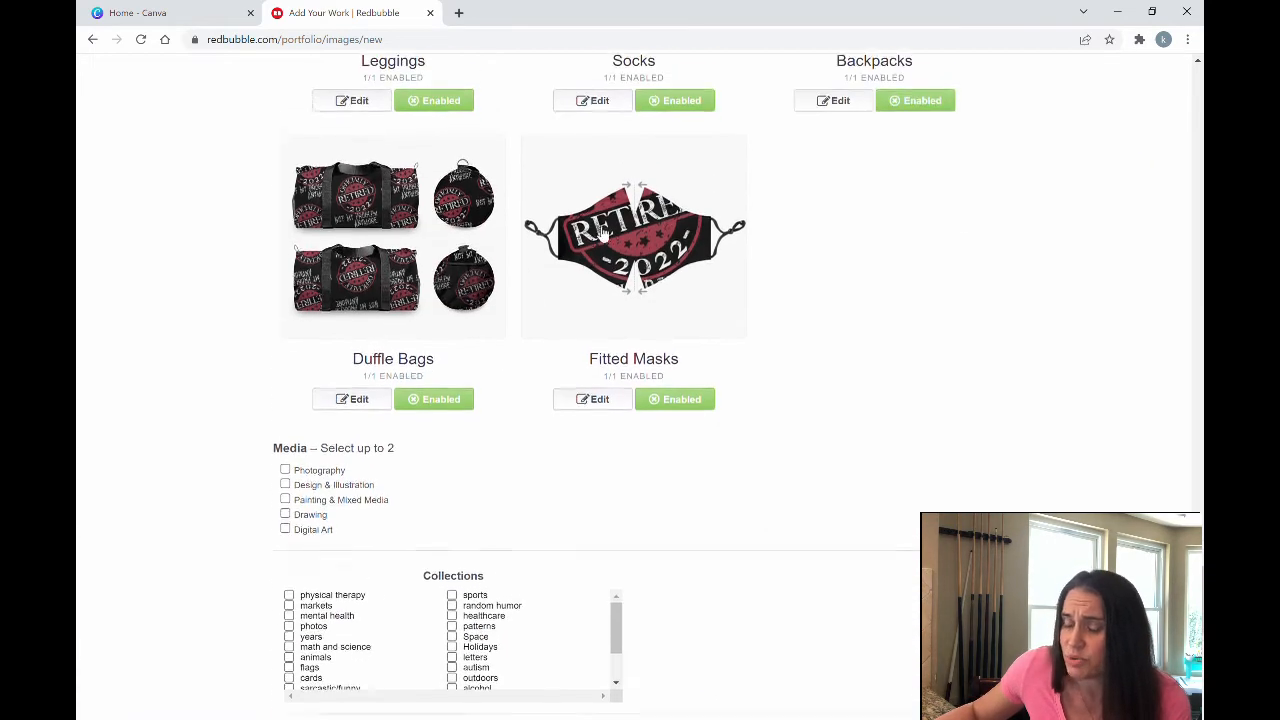
Scale the Fitted Masks design down, place it on the left half of the mask, and apply the changes
{"action": "left_click", "coordinate": [600, 408]}
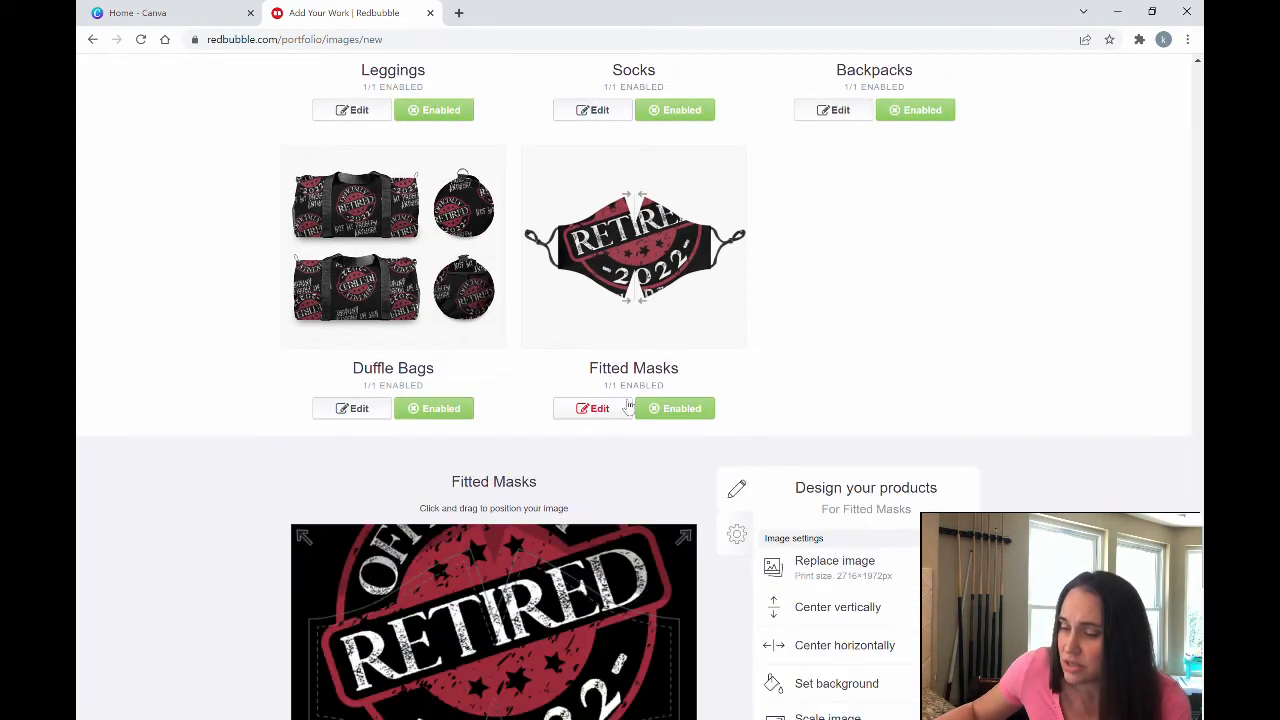
{"action": "scroll", "coordinate": [700, 410], "scroll_direction": "down", "scroll_amount": 2}
{"action": "left_click_drag", "start_coordinate": [900, 588], "coordinate": [822, 588]}
{"action": "left_click_drag", "start_coordinate": [461, 529], "coordinate": [391, 530]}
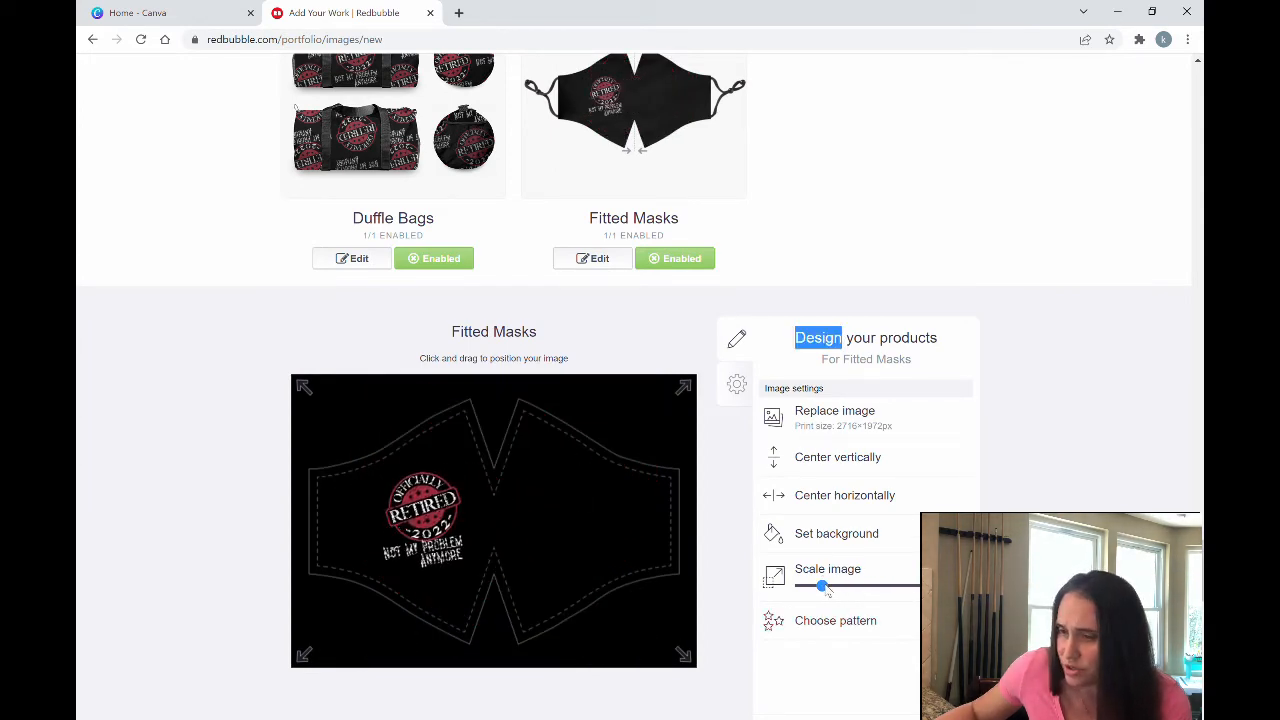
{"action": "left_click_drag", "start_coordinate": [822, 587], "coordinate": [829, 589]}
{"action": "left_click_drag", "start_coordinate": [474, 545], "coordinate": [472, 549]}
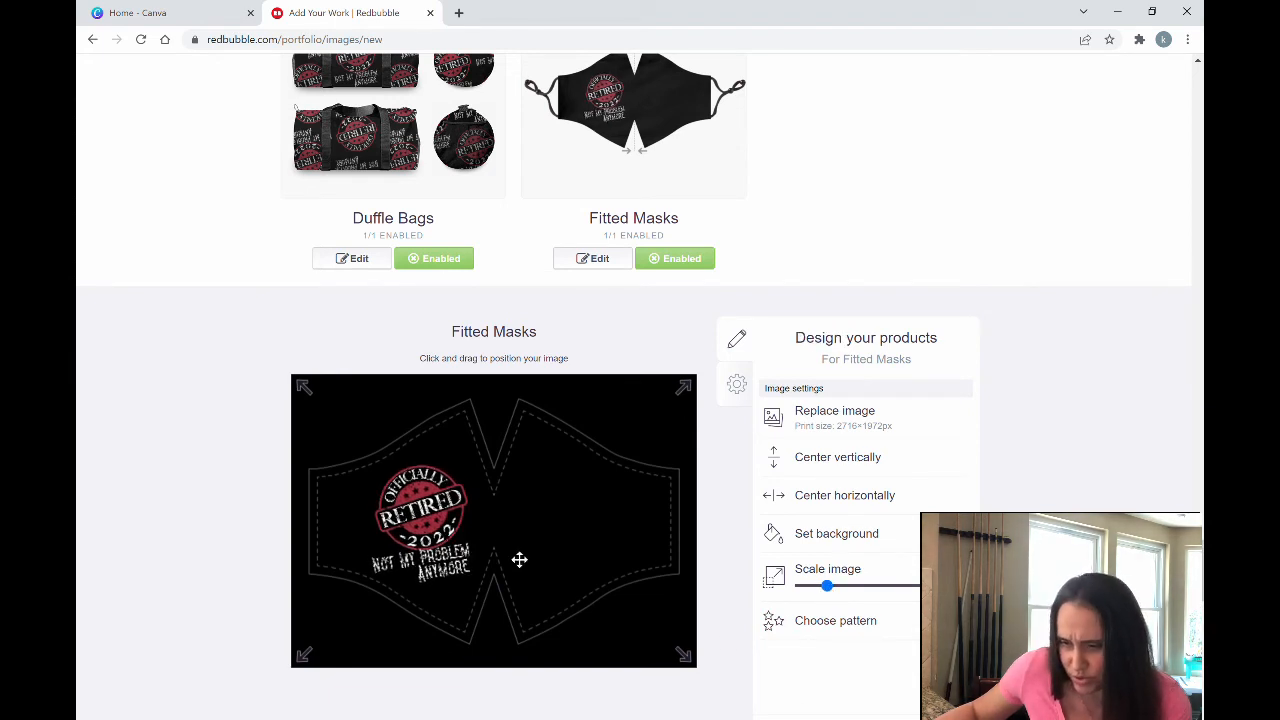
{"action": "scroll", "coordinate": [519, 560], "scroll_direction": "down", "scroll_amount": 1}
{"action": "left_click", "coordinate": [845, 642]}
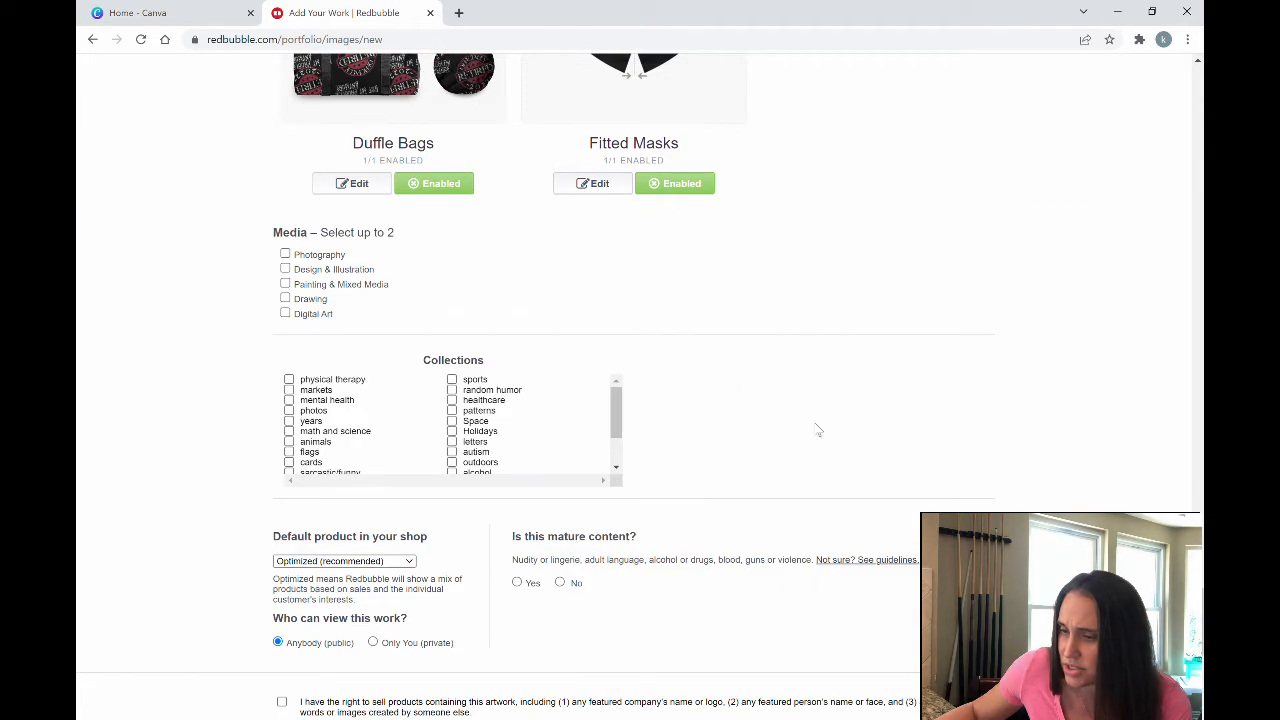
Review the product previews from the clothing through the advanced products for correct design placement
{"action": "scroll", "coordinate": [830, 410], "scroll_direction": "up", "scroll_amount": 3}
{"action": "scroll", "coordinate": [1020, 490], "scroll_direction": "up", "scroll_amount": 8}
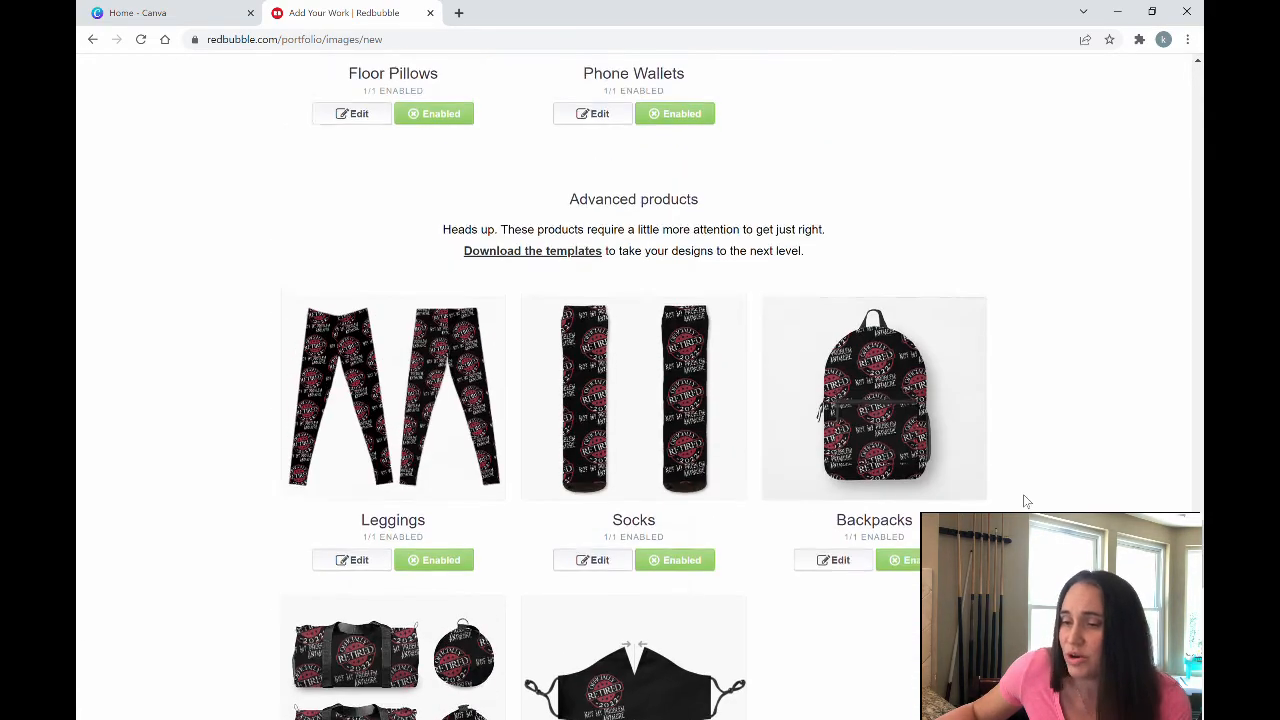
{"action": "scroll", "coordinate": [1013, 490], "scroll_direction": "up", "scroll_amount": 14}
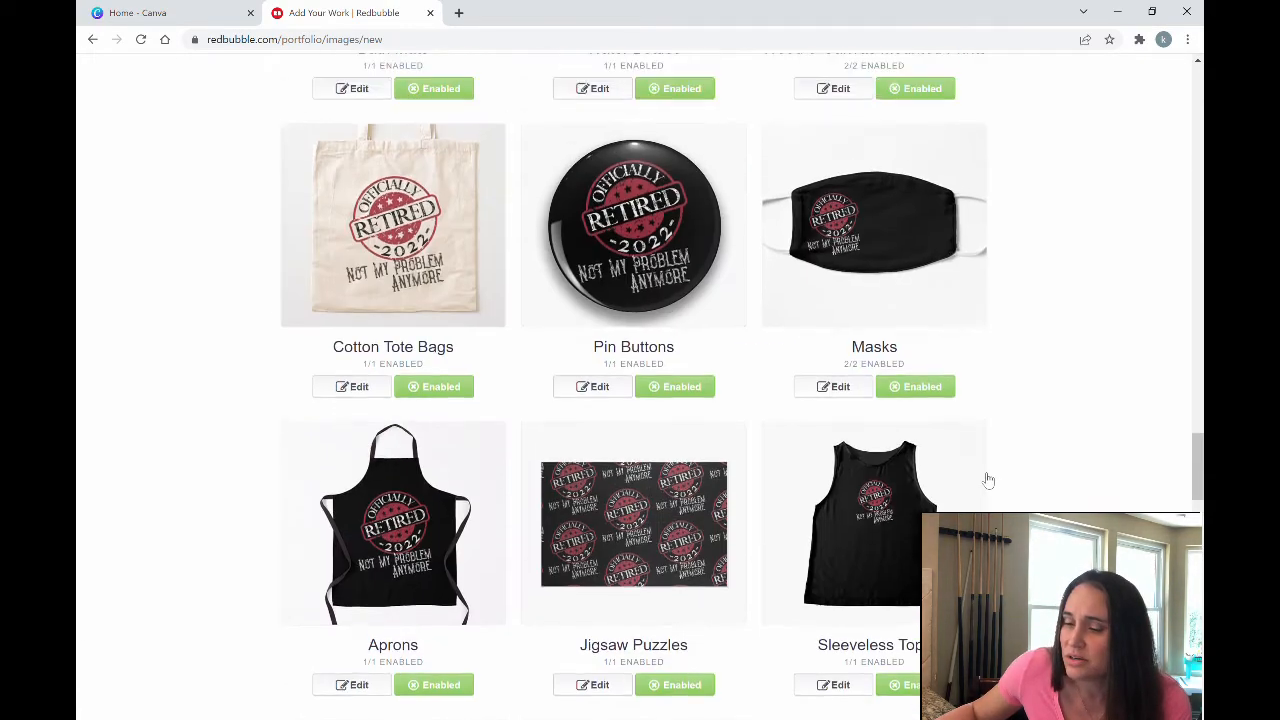
{"action": "scroll", "coordinate": [983, 480], "scroll_direction": "up", "scroll_amount": 17}
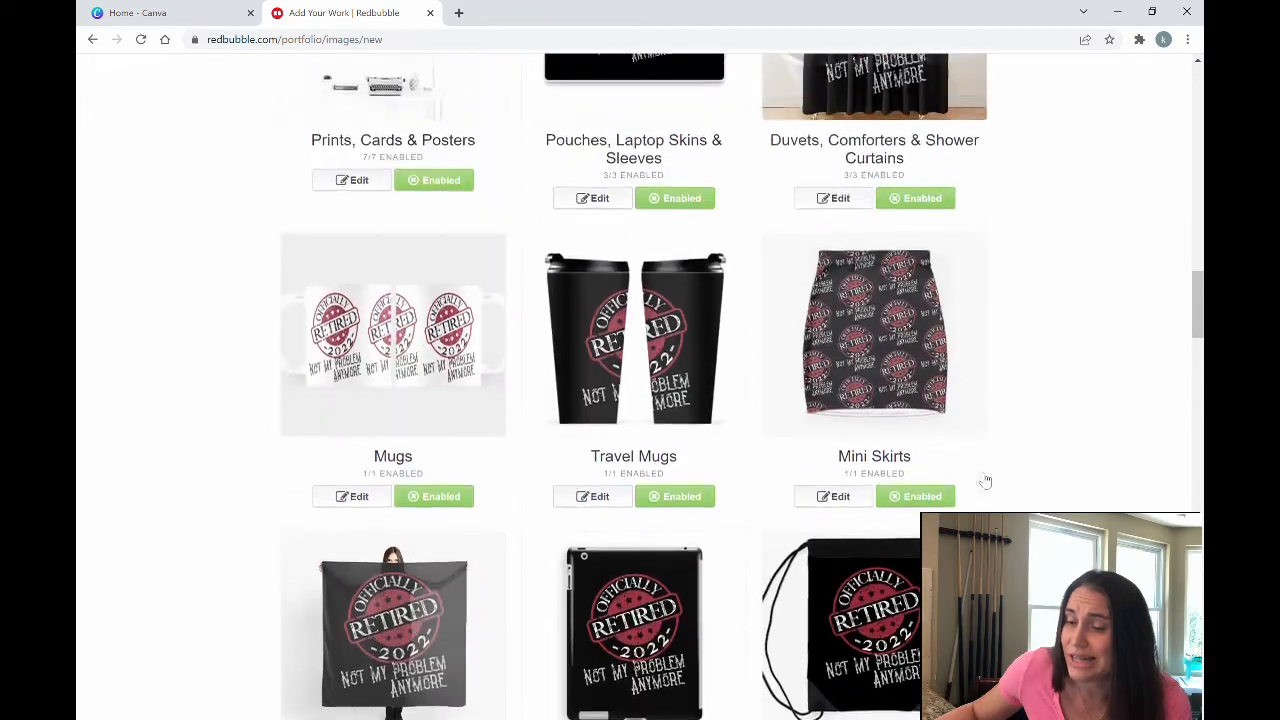
{"action": "scroll", "coordinate": [981, 481], "scroll_direction": "up", "scroll_amount": 4}
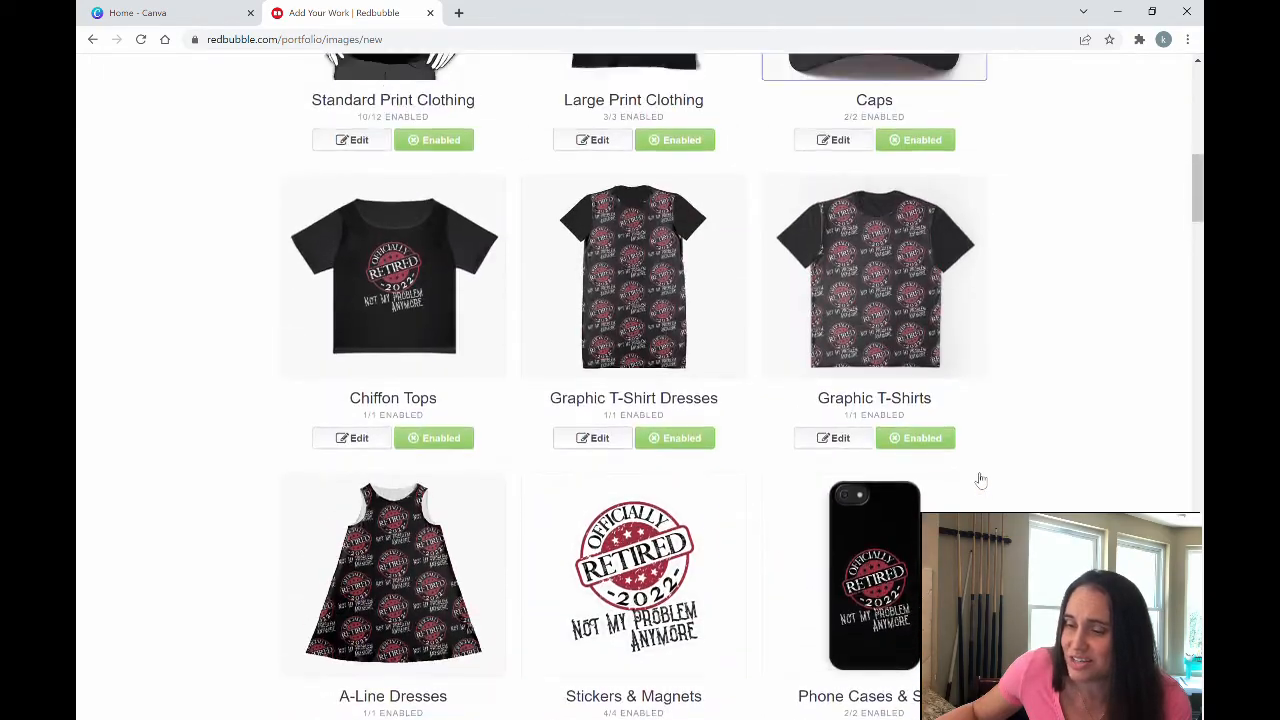
{"action": "scroll", "coordinate": [981, 481], "scroll_direction": "down", "scroll_amount": 7}
{"action": "scroll", "coordinate": [847, 518], "scroll_direction": "down", "scroll_amount": 19}
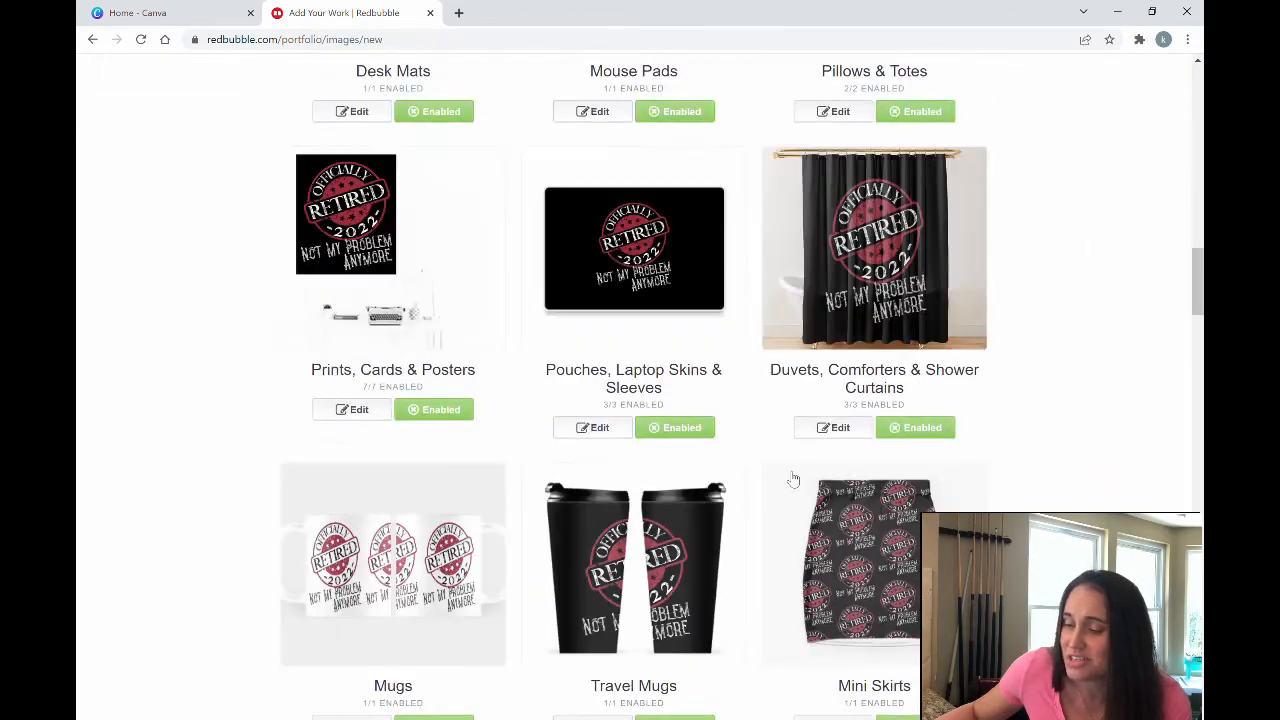
{"action": "scroll", "coordinate": [508, 430], "scroll_direction": "down", "scroll_amount": 12}
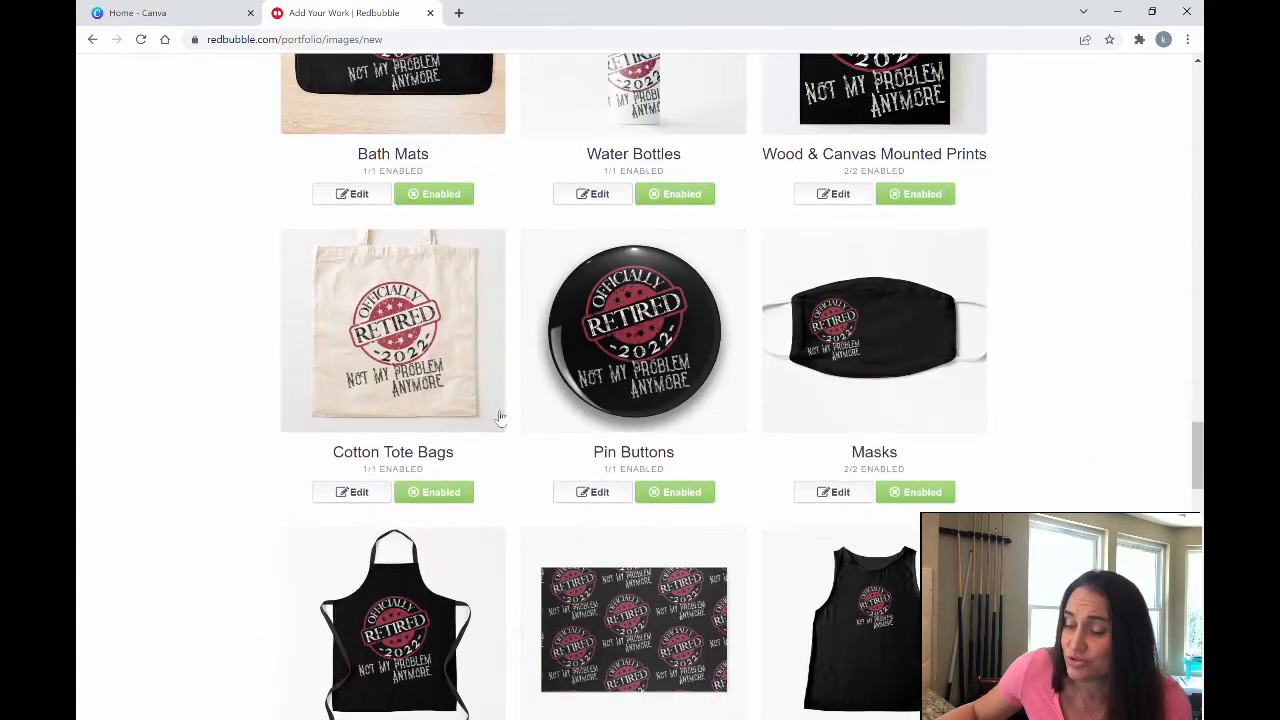
{"action": "scroll", "coordinate": [983, 443], "scroll_direction": "down", "scroll_amount": 5}
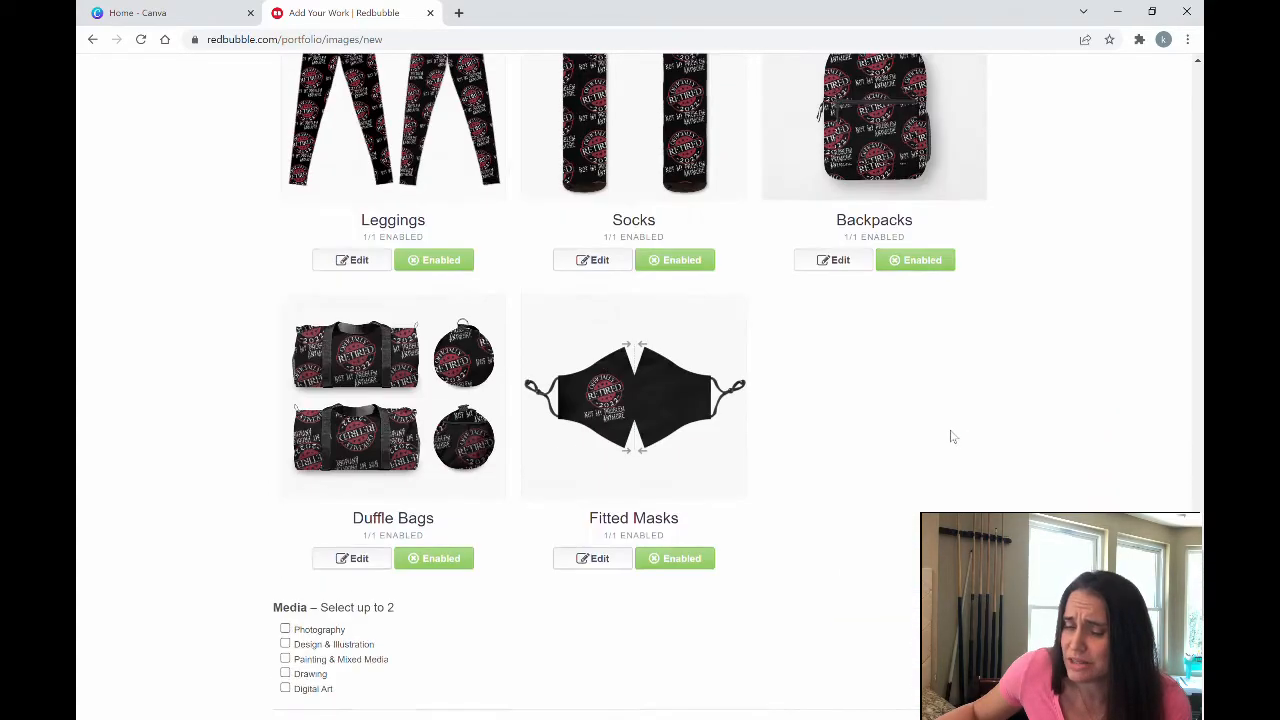
Select Design & Illustration and Digital Art as the work's media
{"action": "scroll", "coordinate": [466, 386], "scroll_direction": "down", "scroll_amount": 1}
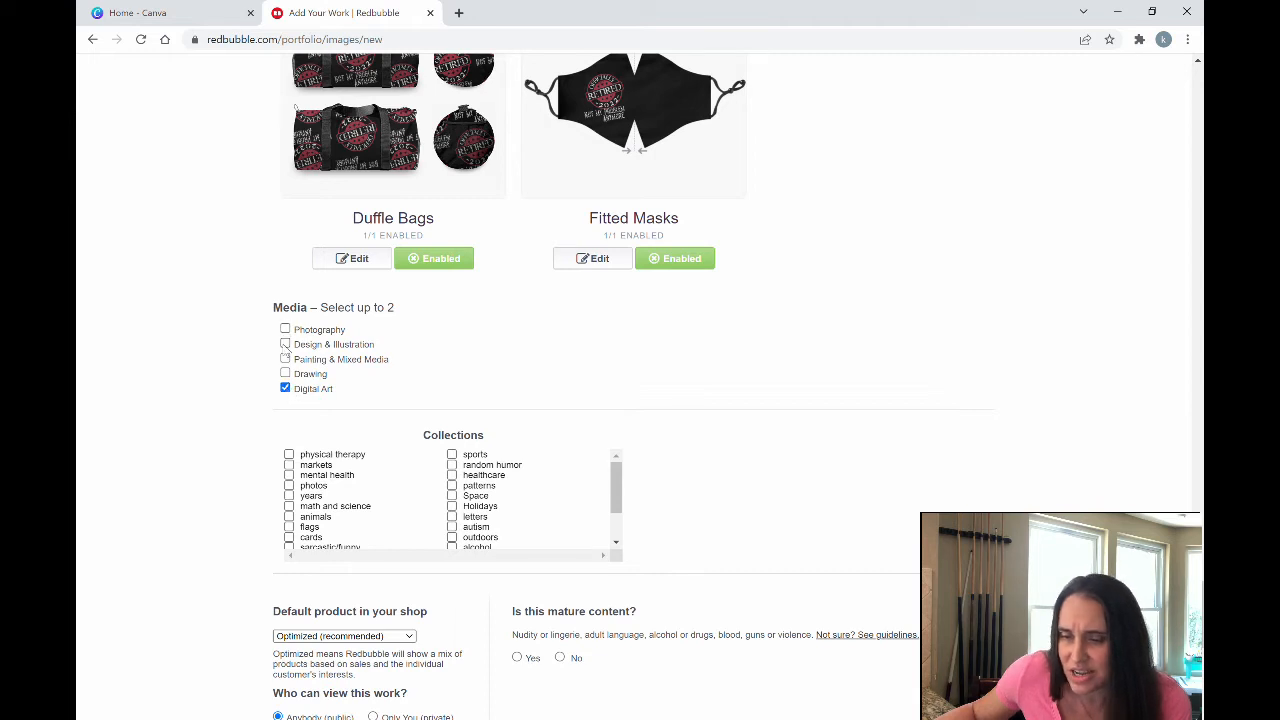
{"action": "left_click", "coordinate": [285, 344]}
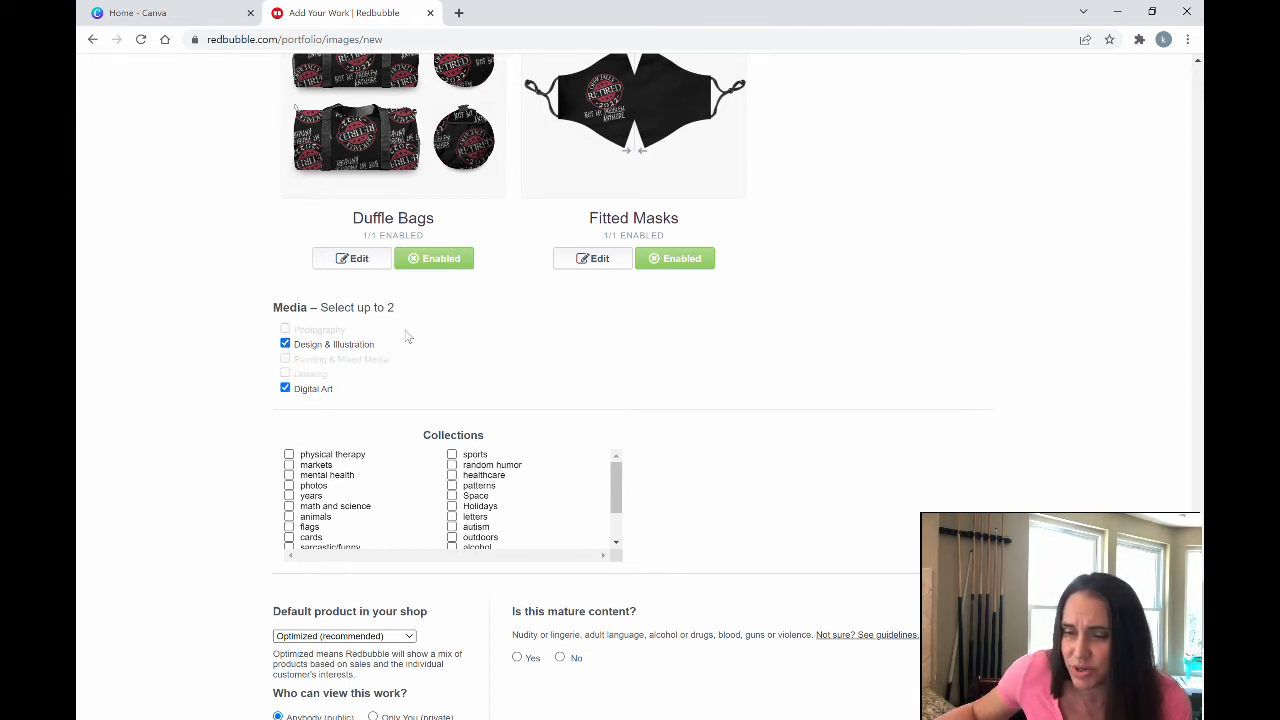
{"action": "scroll", "coordinate": [632, 369], "scroll_direction": "down", "scroll_amount": 1}
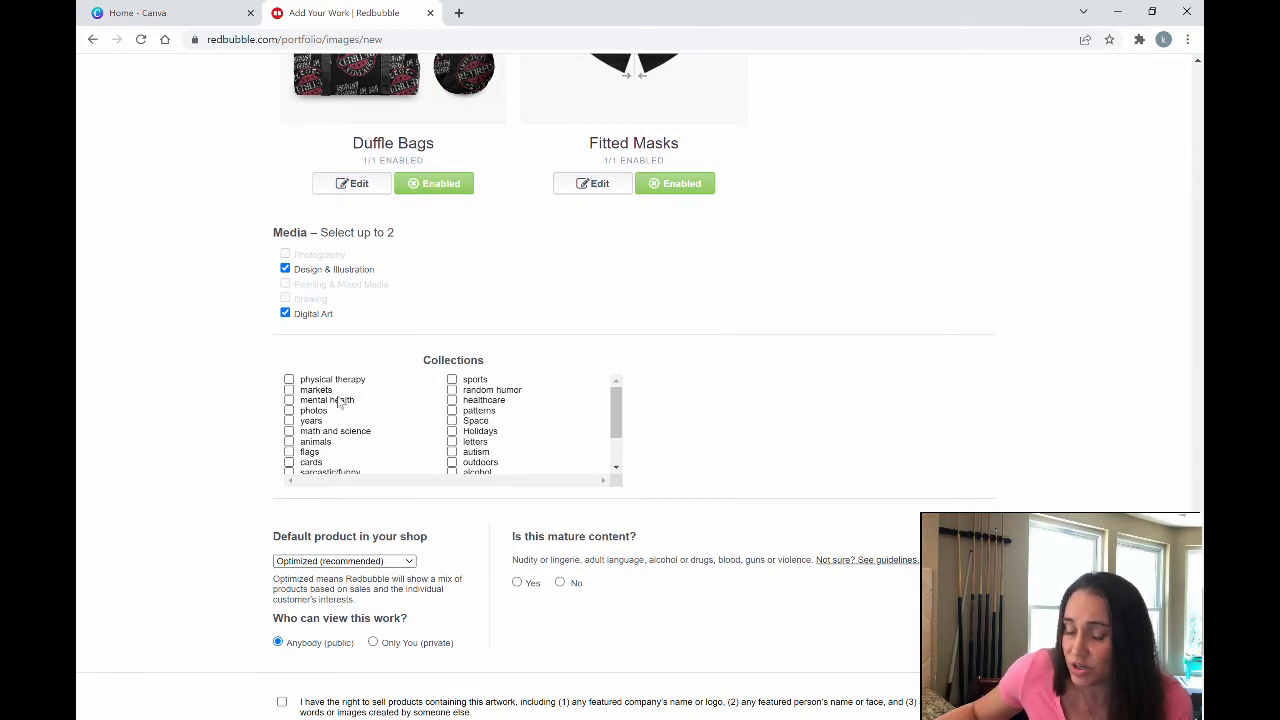
Set the default shop product to Classic T-Shirt and mark the work as not mature content
{"action": "scroll", "coordinate": [620, 365], "scroll_direction": "down", "scroll_amount": 2}
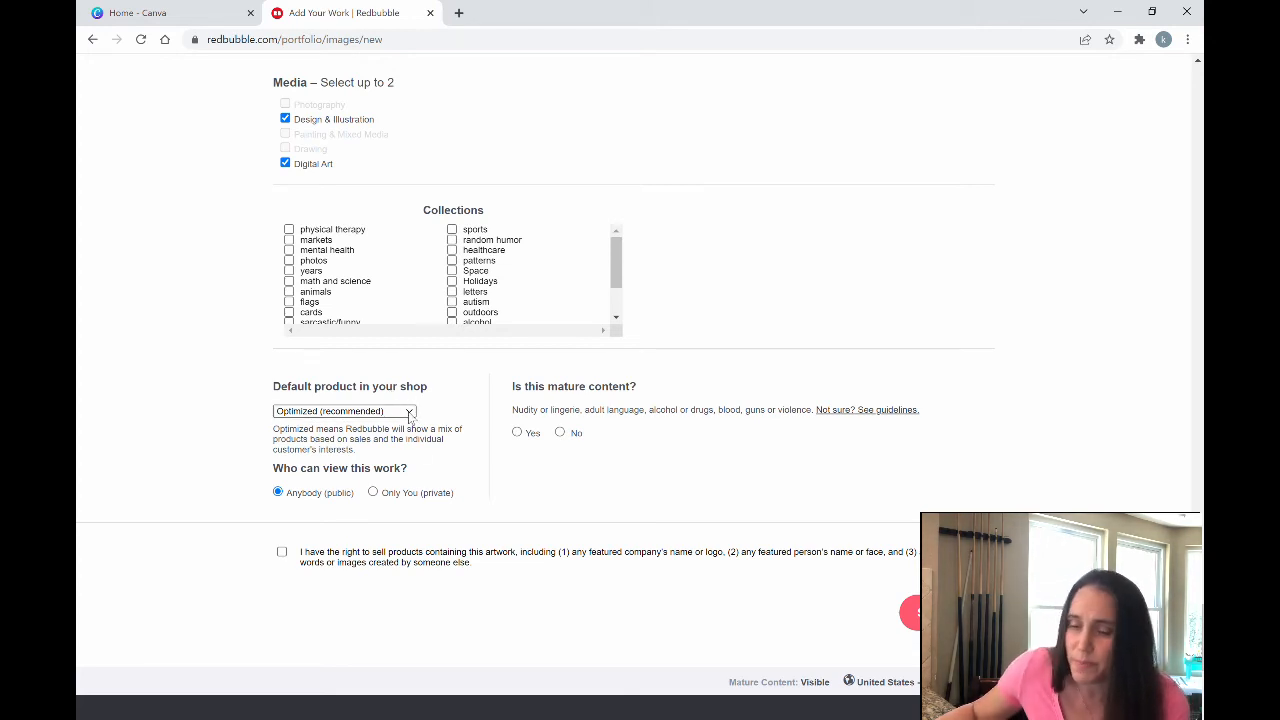
{"action": "scroll", "coordinate": [640, 400], "scroll_direction": "up", "scroll_amount": 15}
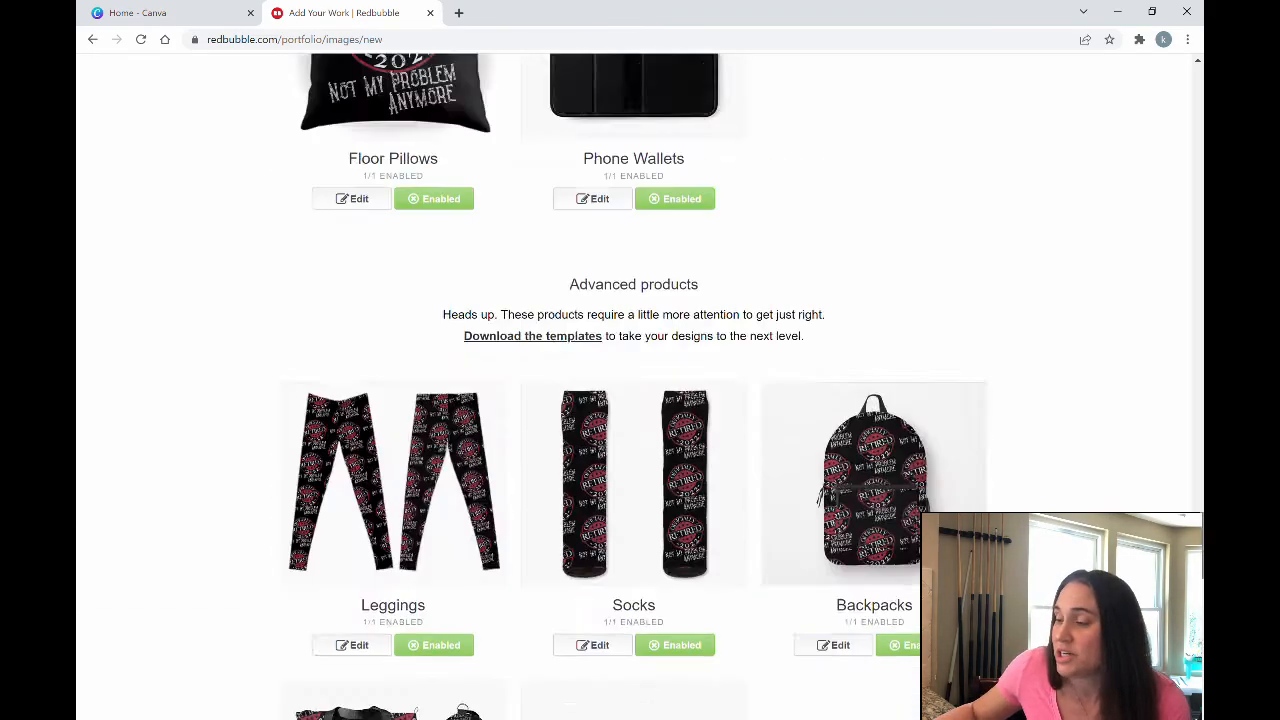
{"action": "scroll", "coordinate": [640, 400], "scroll_direction": "up", "scroll_amount": 7}
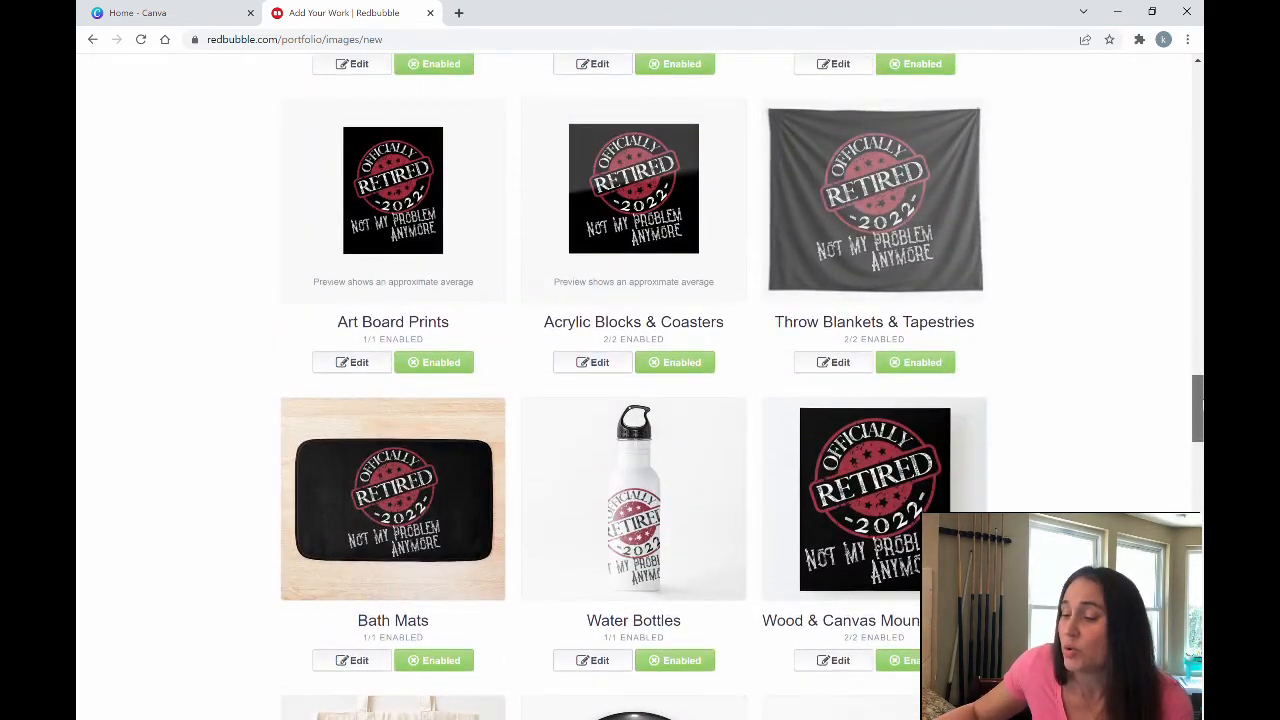
{"action": "left_click_drag", "start_coordinate": [1203, 405], "coordinate": [1192, 183]}
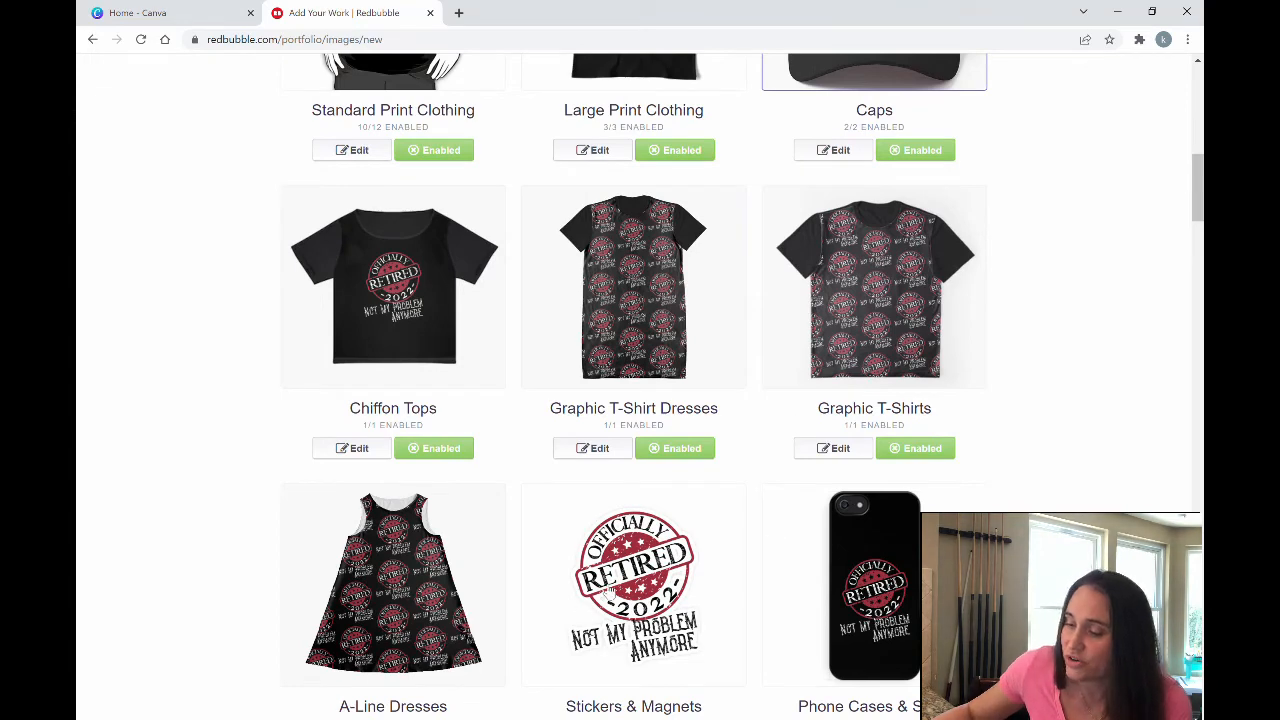
{"action": "left_click_drag", "start_coordinate": [1196, 178], "coordinate": [1196, 145]}
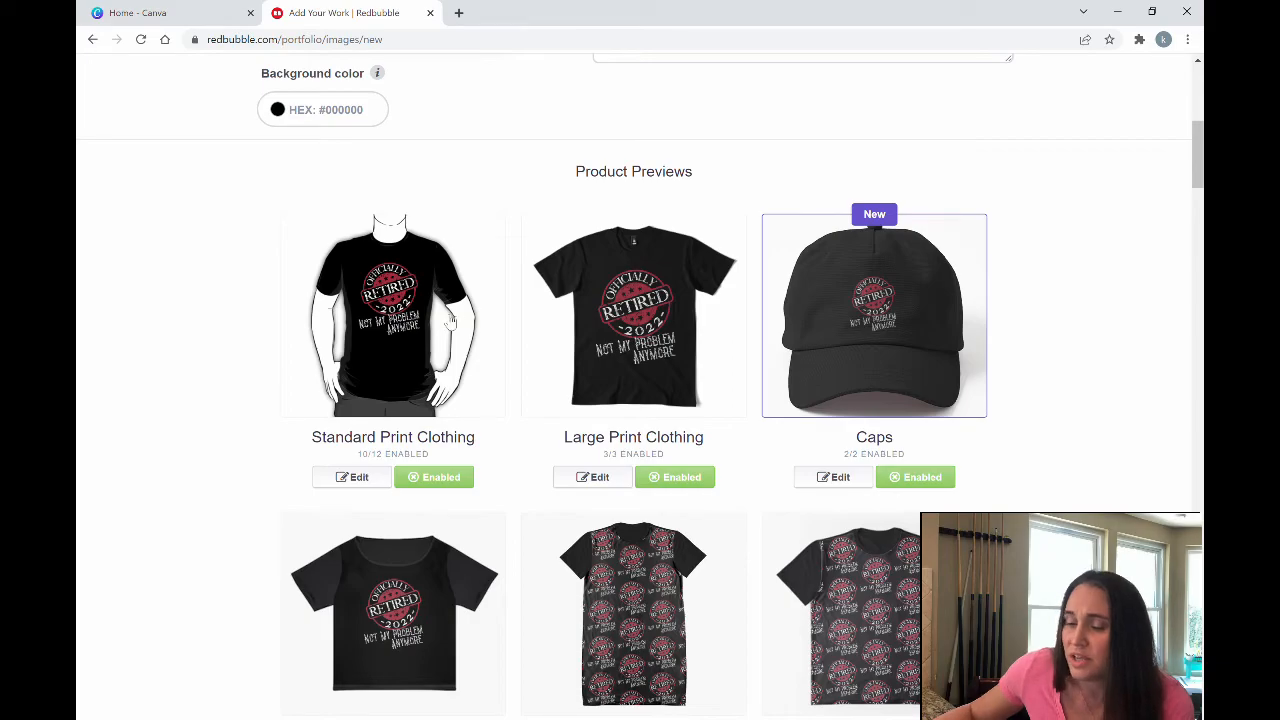
{"action": "left_click_drag", "start_coordinate": [1200, 172], "coordinate": [1200, 558]}
{"action": "scroll", "coordinate": [720, 366], "scroll_direction": "down", "scroll_amount": 7}
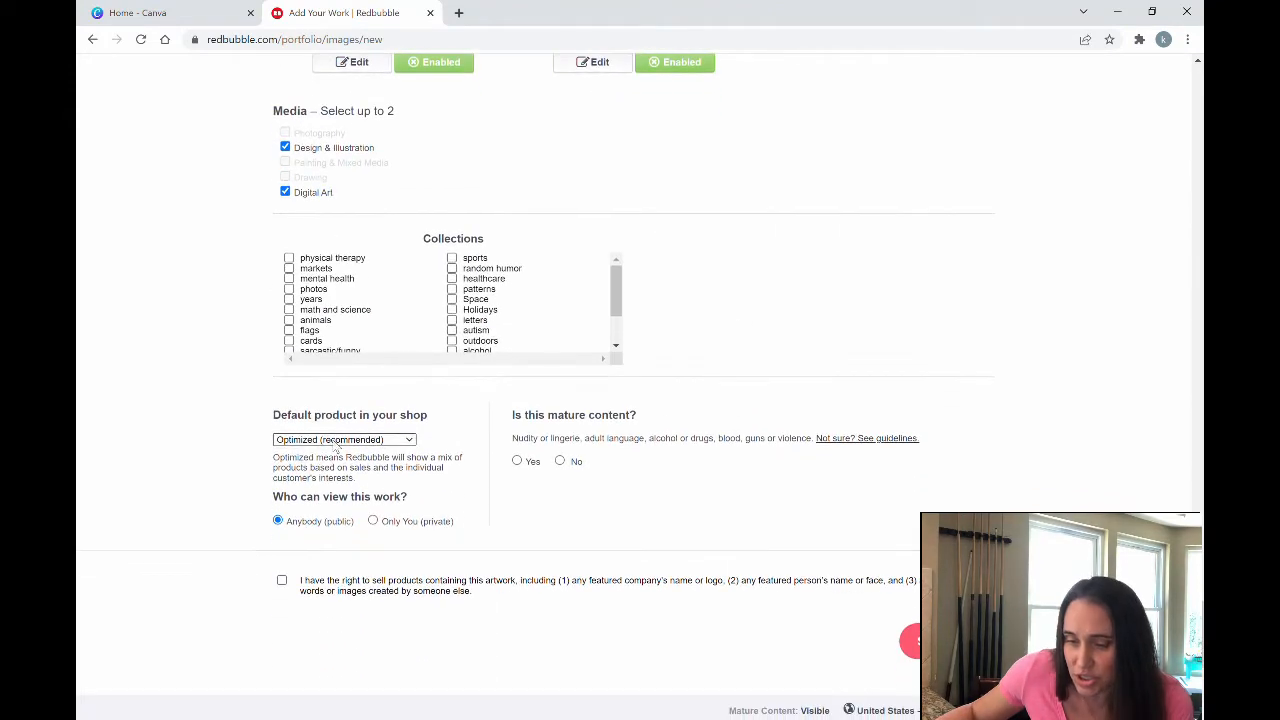
{"action": "left_click", "coordinate": [322, 557]}
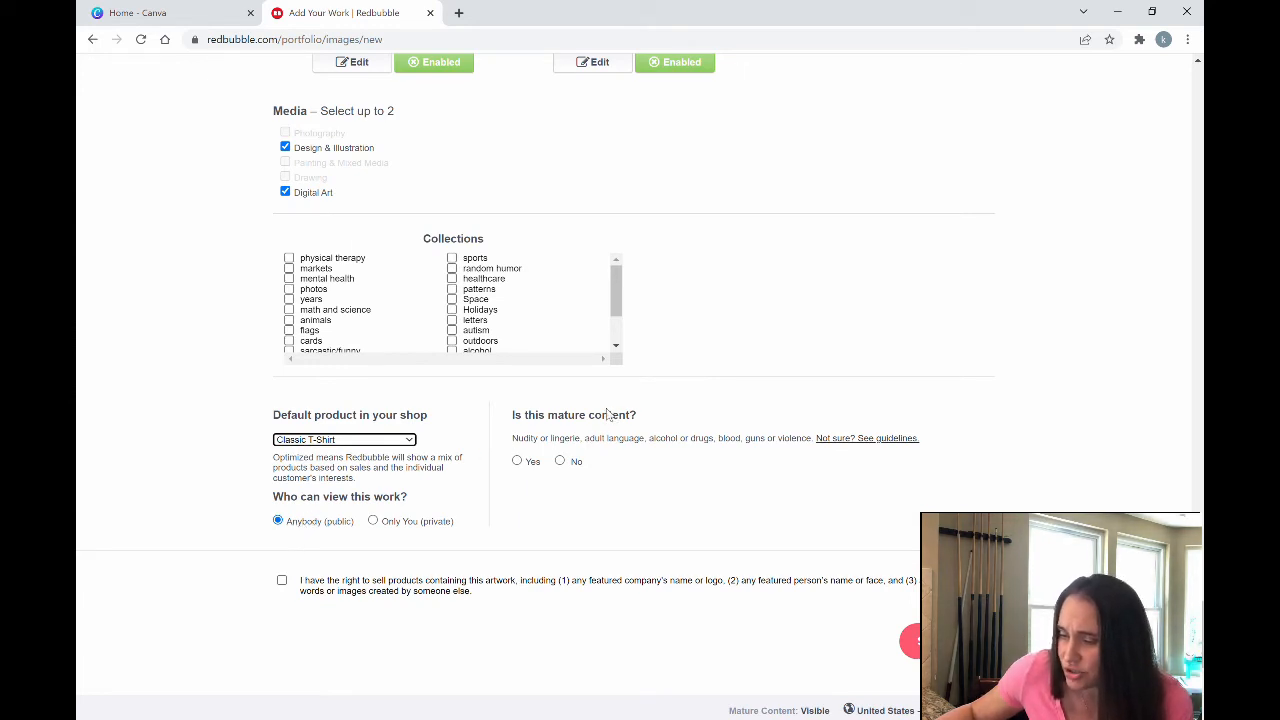
{"action": "left_click", "coordinate": [561, 461]}
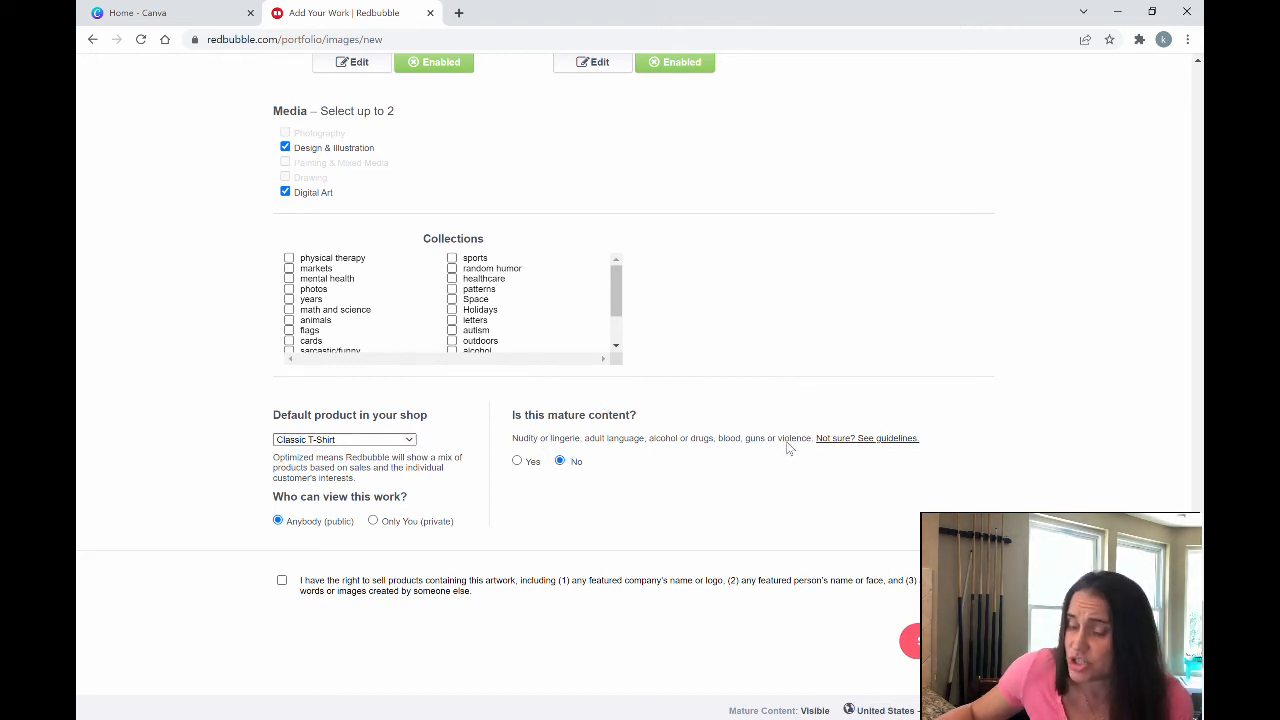
Confirm the right to sell products containing this artwork and save the work
{"action": "scroll", "coordinate": [612, 348], "scroll_direction": "down", "scroll_amount": 1}
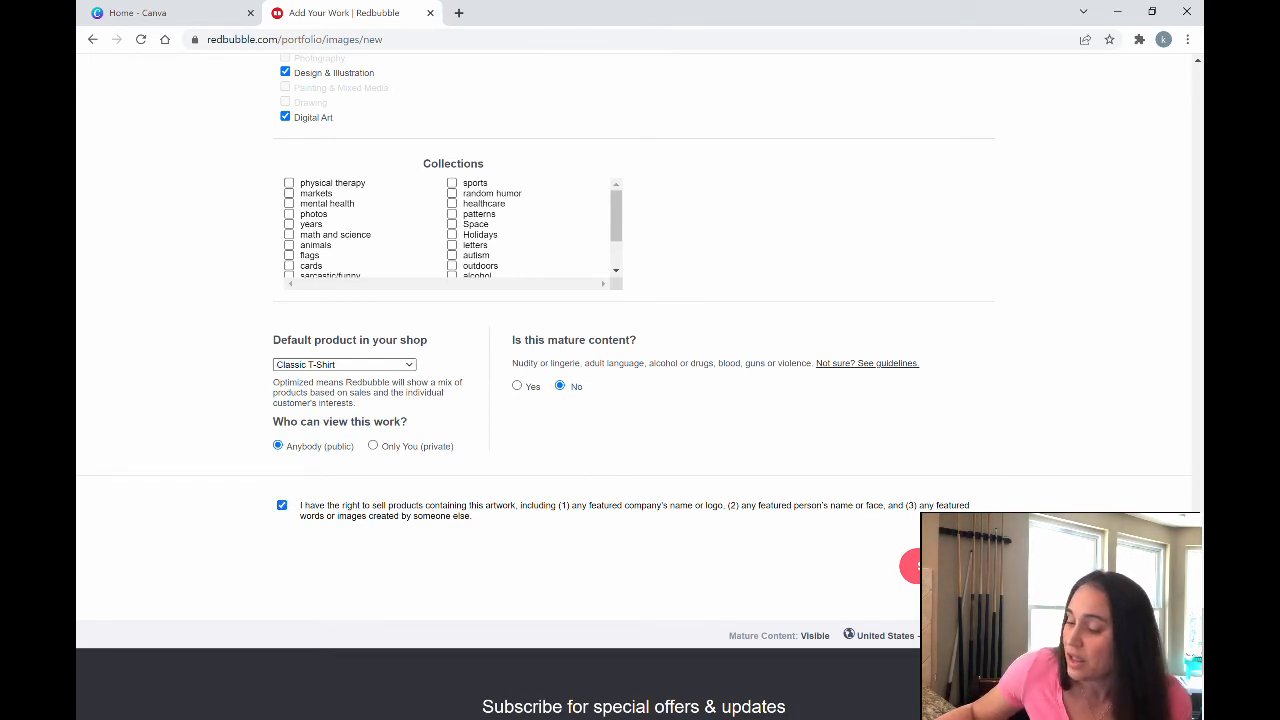
{"action": "left_click", "coordinate": [947, 566]}
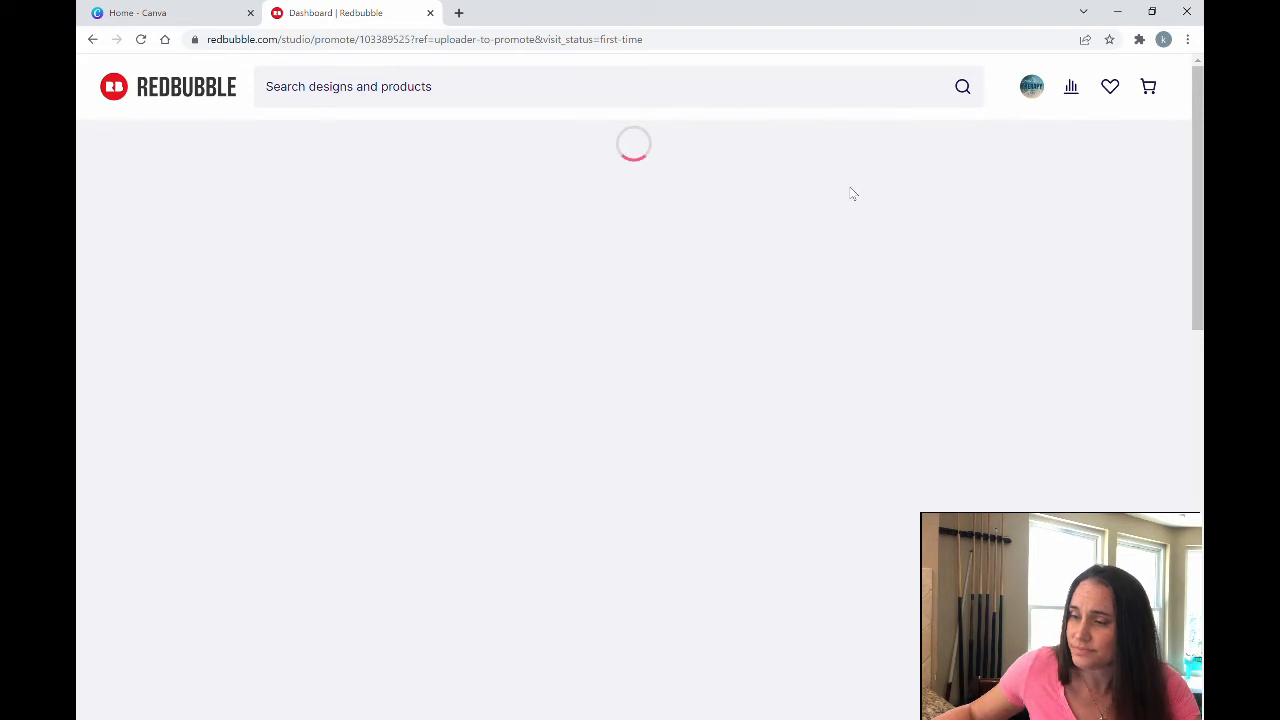
Examine the published work's title, tags and product mockups, from masks and caps to shirts and hoodies
{"action": "scroll", "coordinate": [848, 192], "scroll_direction": "down", "scroll_amount": 3}
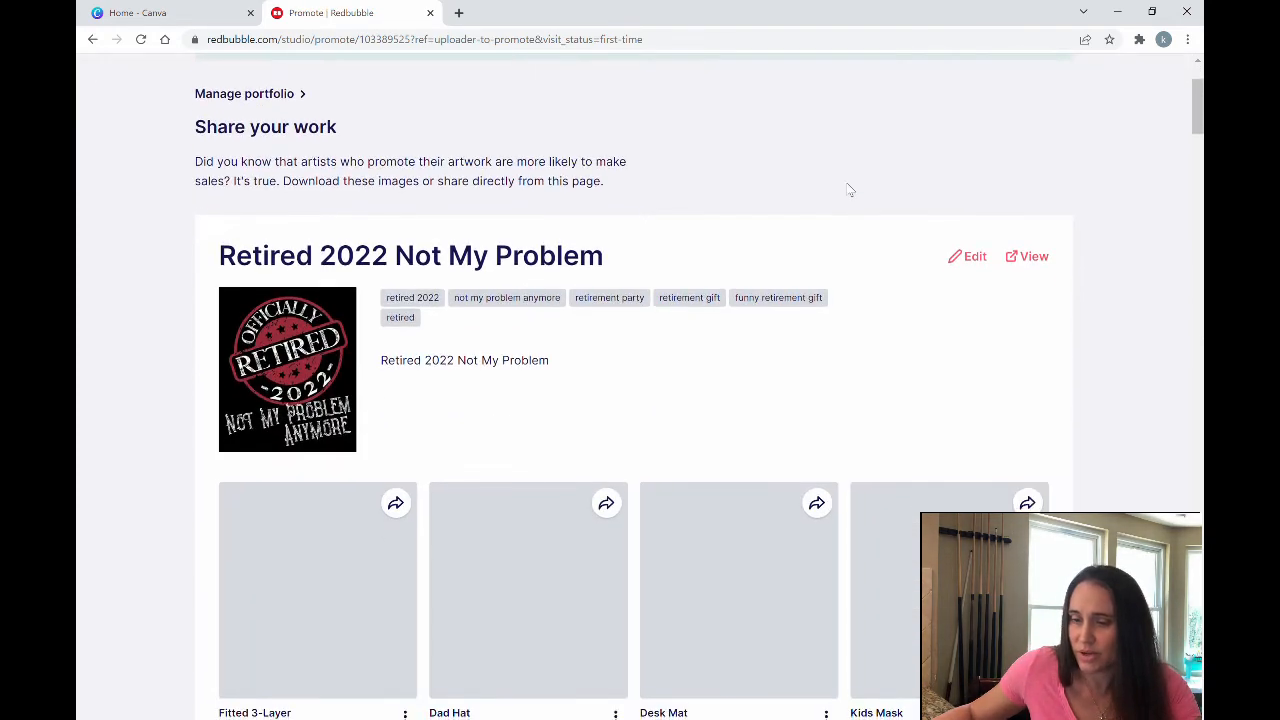
{"action": "scroll", "coordinate": [683, 112], "scroll_direction": "down", "scroll_amount": 1}
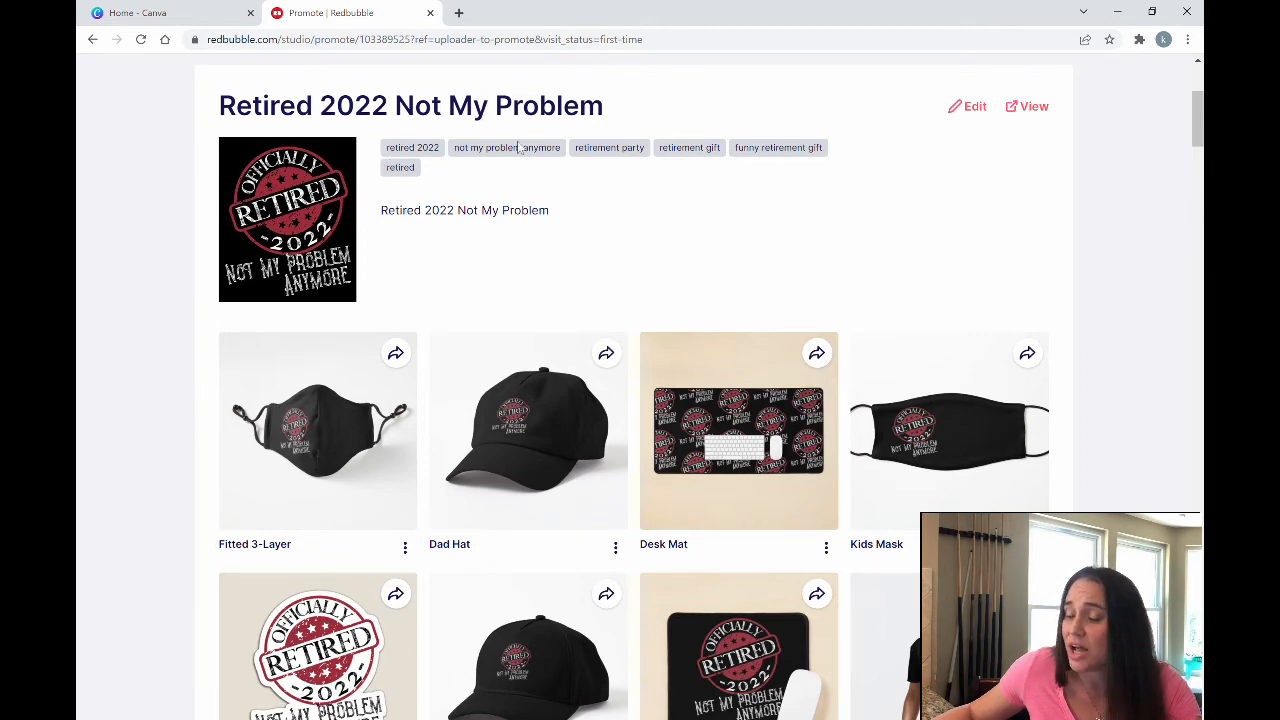
{"action": "scroll", "coordinate": [548, 165], "scroll_direction": "down", "scroll_amount": 2}
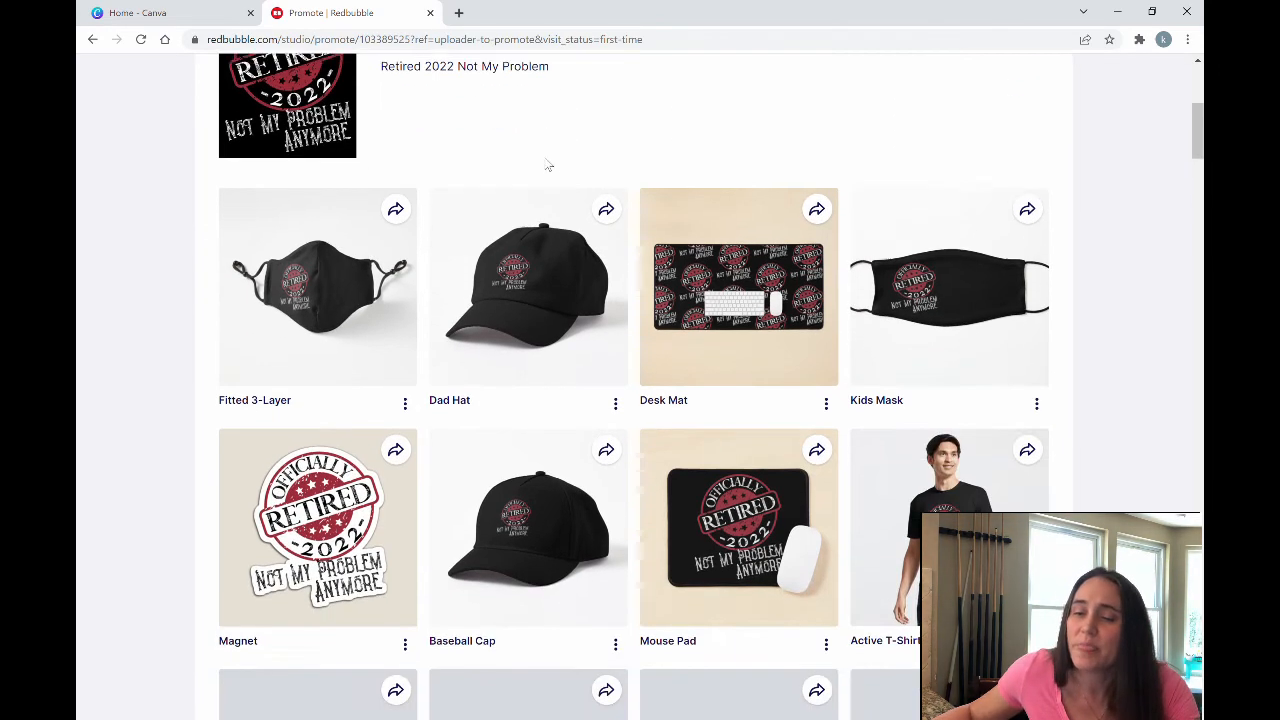
{"action": "scroll", "coordinate": [480, 180], "scroll_direction": "down", "scroll_amount": 1}
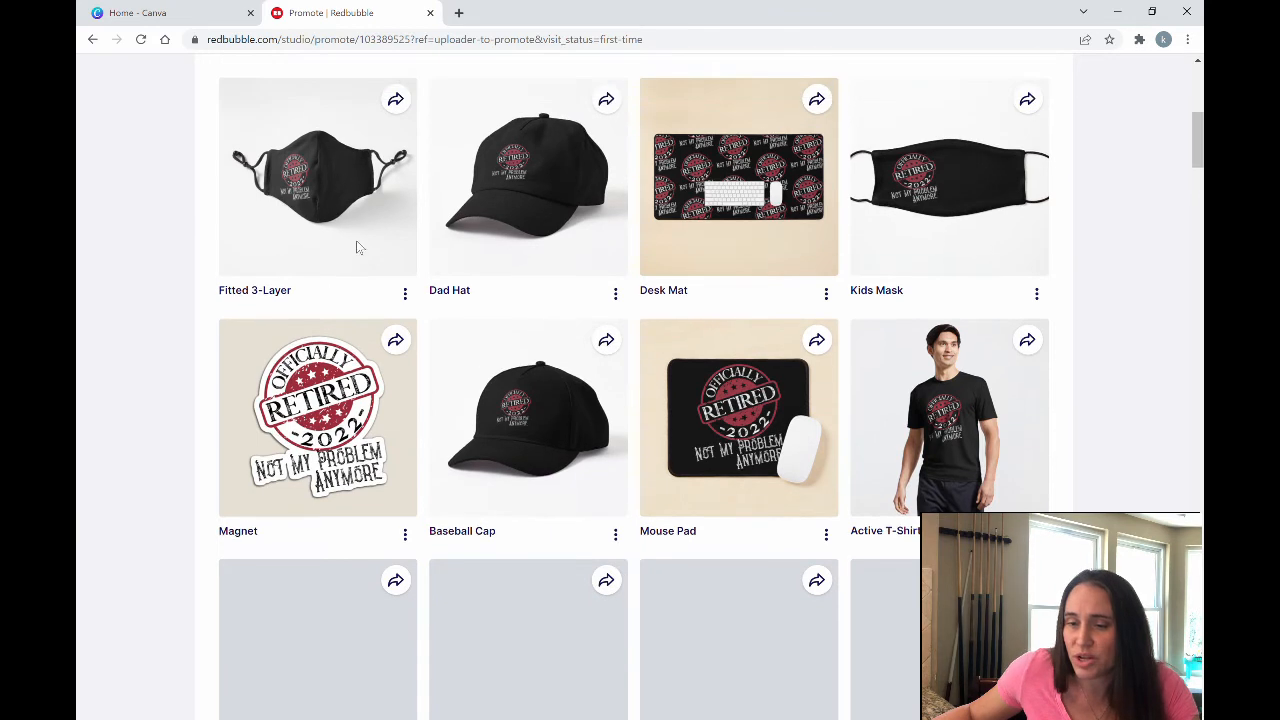
{"action": "scroll", "coordinate": [352, 190], "scroll_direction": "up", "scroll_amount": 1}
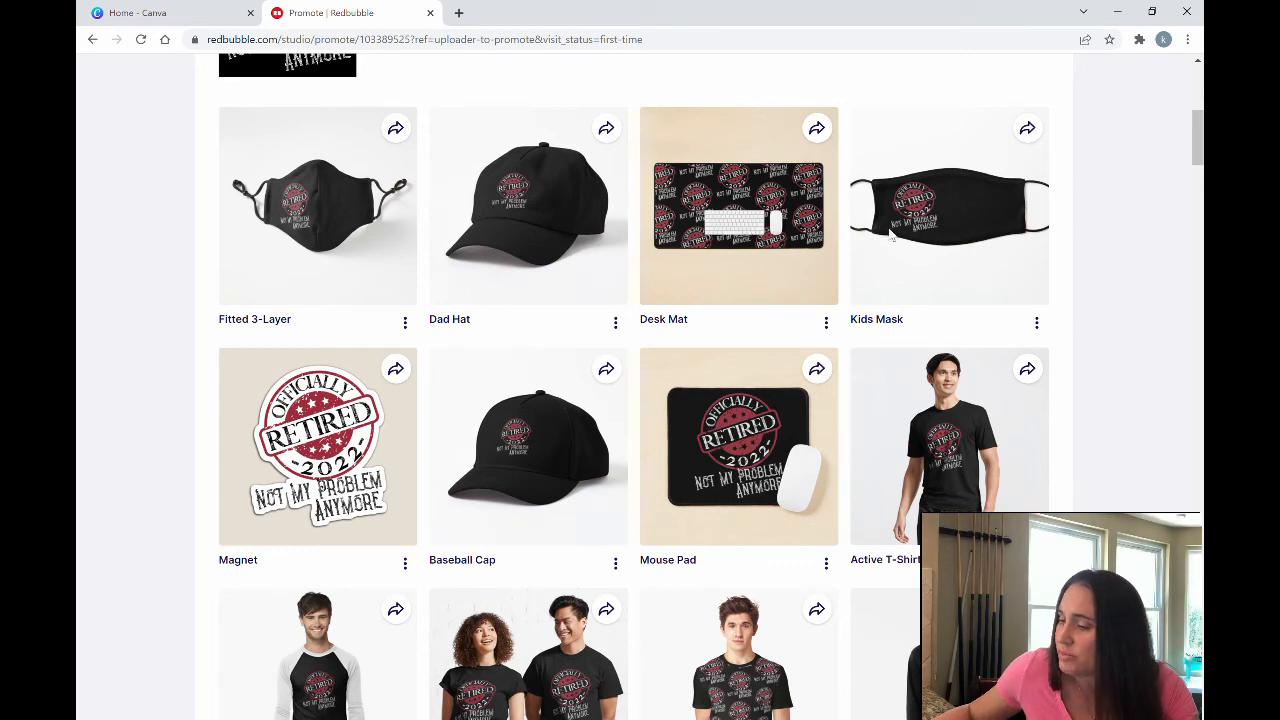
{"action": "scroll", "coordinate": [502, 245], "scroll_direction": "down", "scroll_amount": 2}
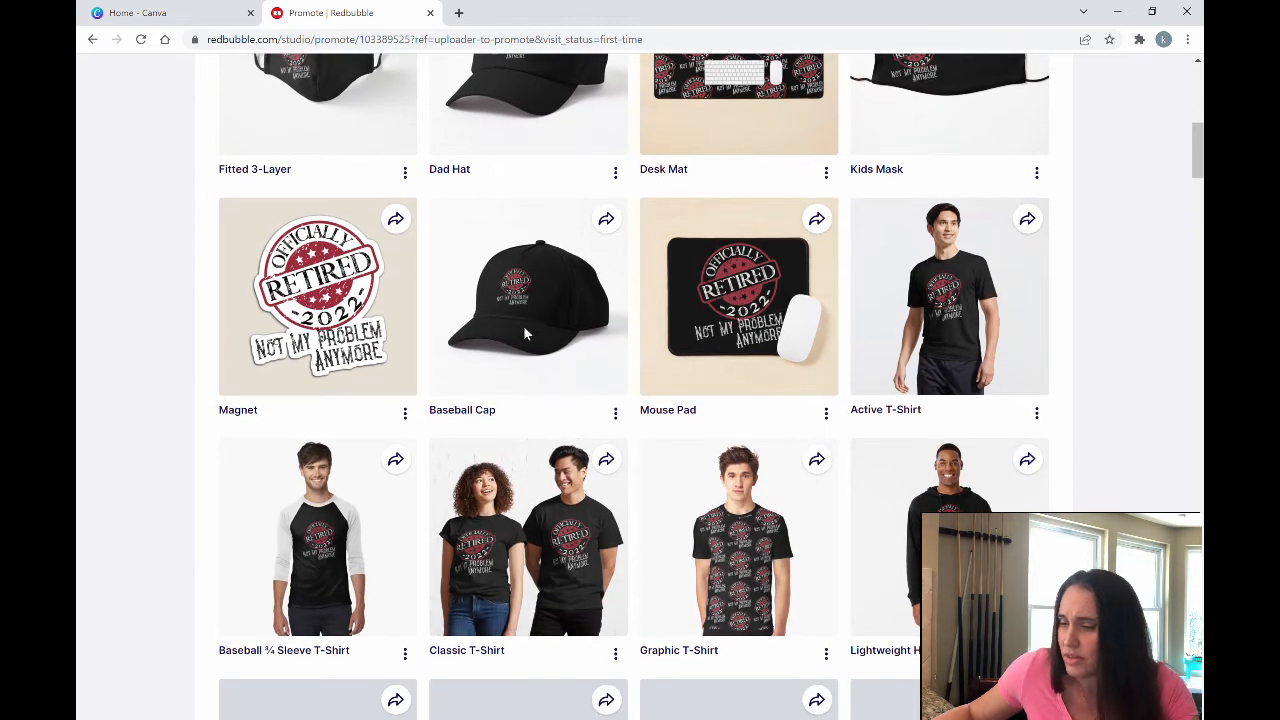
{"action": "scroll", "coordinate": [856, 142], "scroll_direction": "down", "scroll_amount": 2}
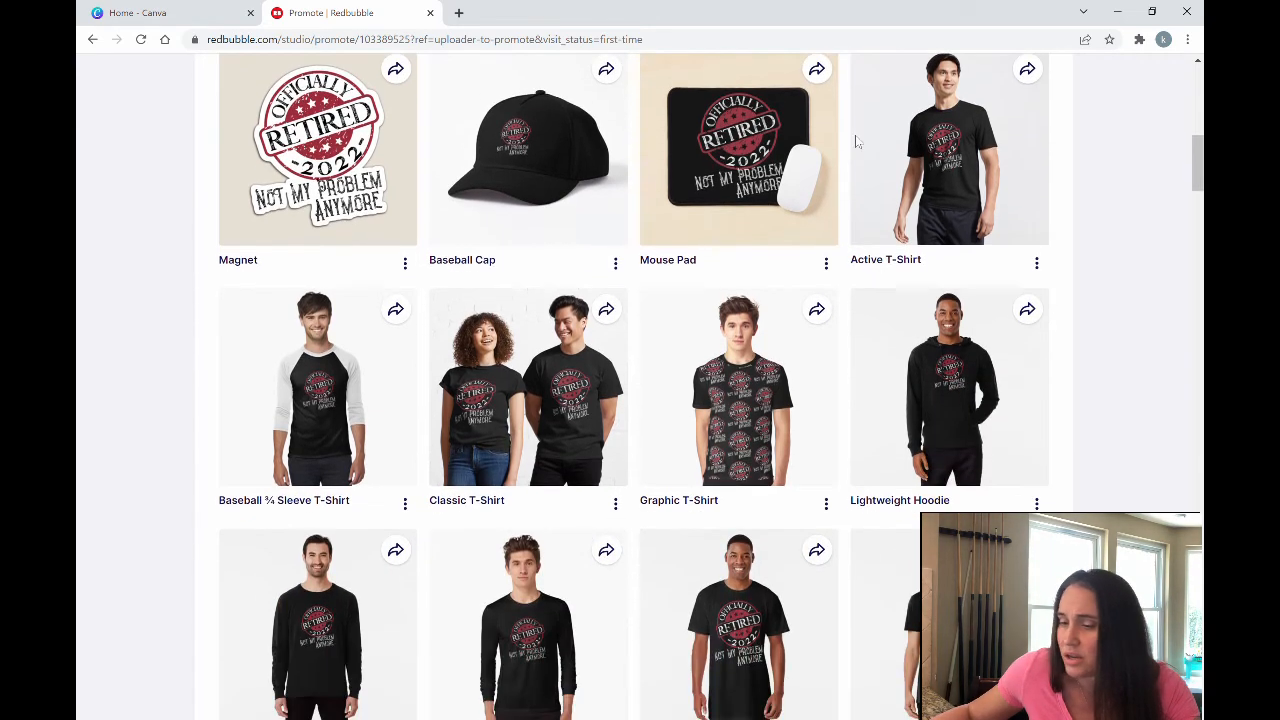
{"action": "scroll", "coordinate": [356, 218], "scroll_direction": "down", "scroll_amount": 2}
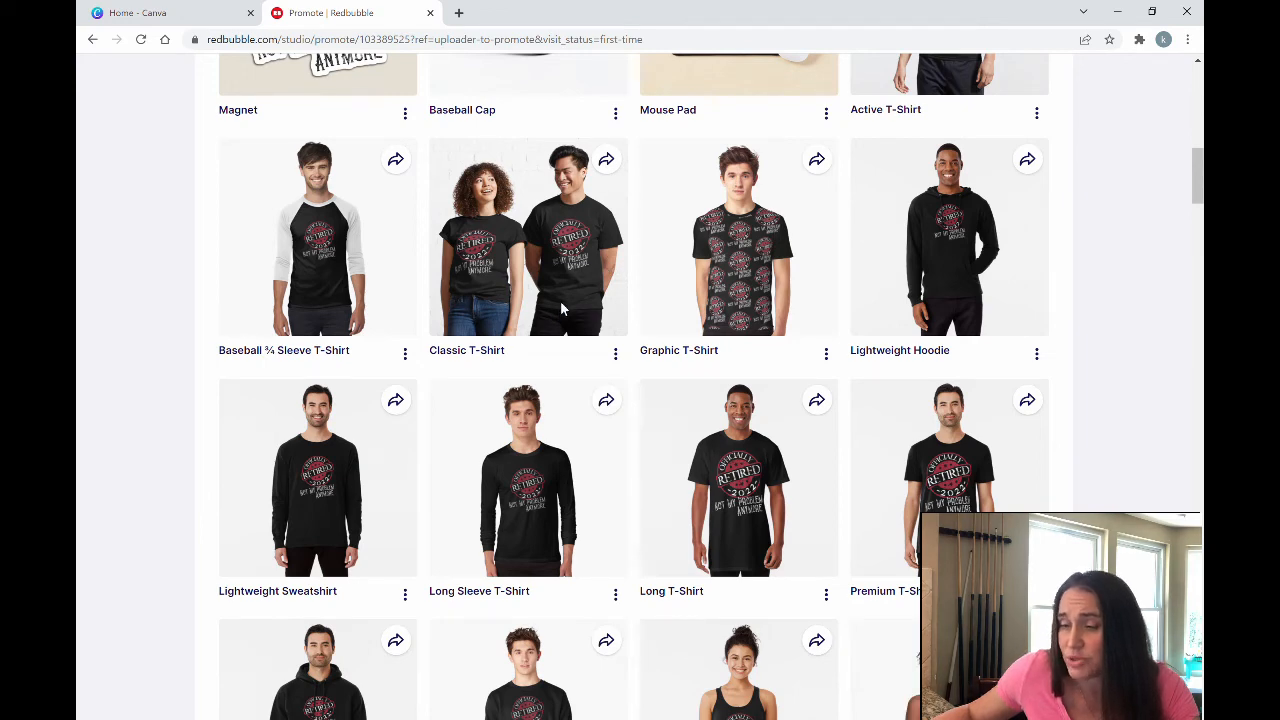
{"action": "scroll", "coordinate": [395, 265], "scroll_direction": "down", "scroll_amount": 3}
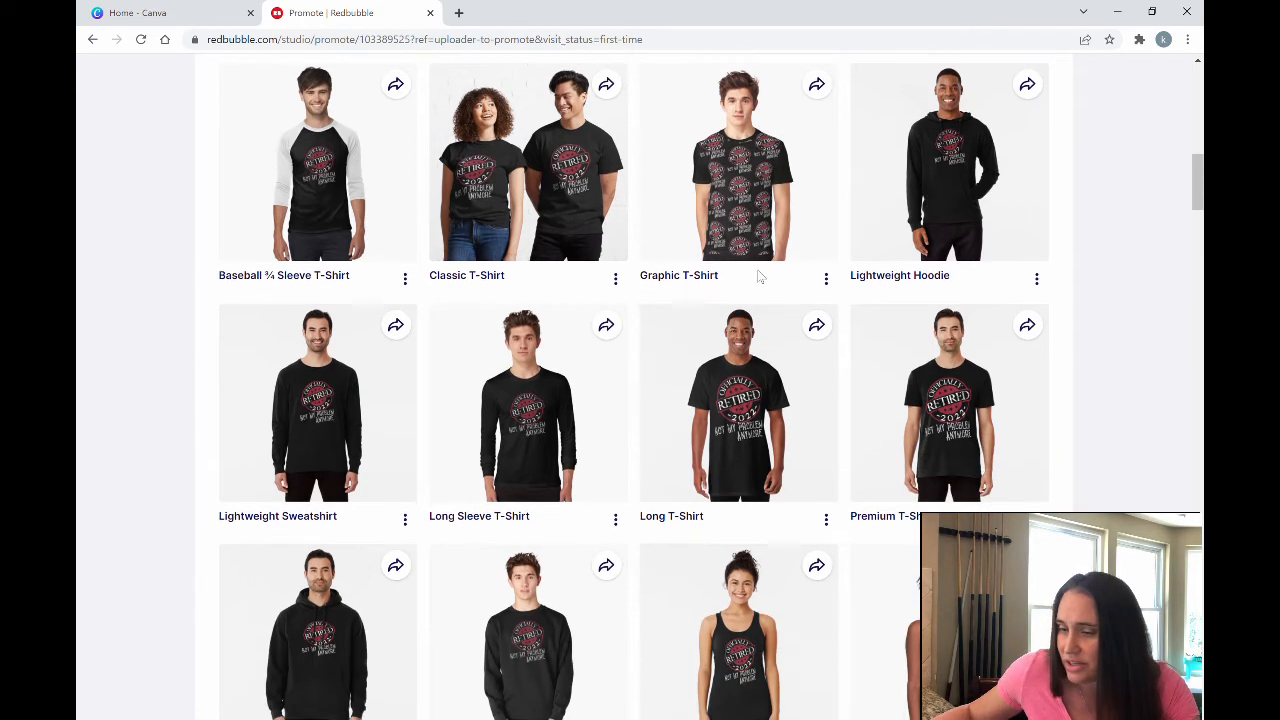
{"action": "scroll", "coordinate": [451, 234], "scroll_direction": "down", "scroll_amount": 1}
{"action": "scroll", "coordinate": [893, 190], "scroll_direction": "down", "scroll_amount": 1}
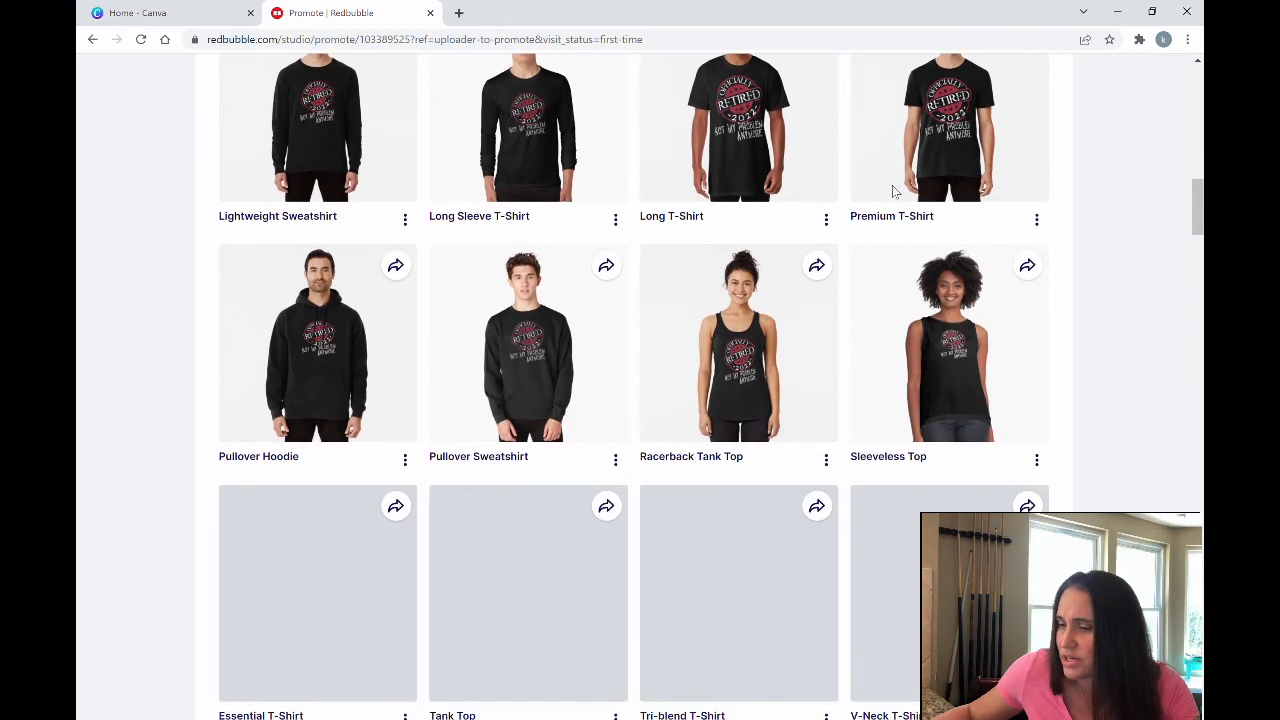
{"action": "scroll", "coordinate": [953, 195], "scroll_direction": "down", "scroll_amount": 2}
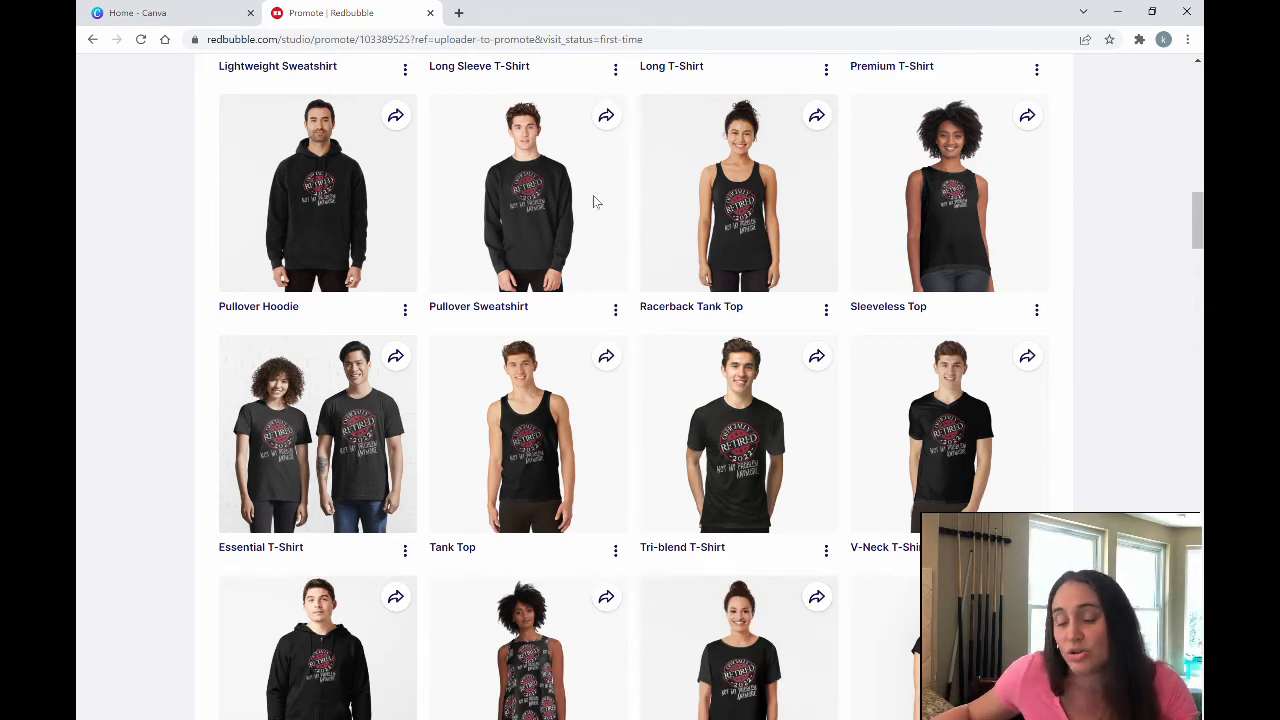
Examine the published design's mockups on the remaining clothing, stickers, laptop accessories, and iPad, iPhone and Samsung Galaxy cases
{"action": "scroll", "coordinate": [594, 194], "scroll_direction": "down", "scroll_amount": 3}
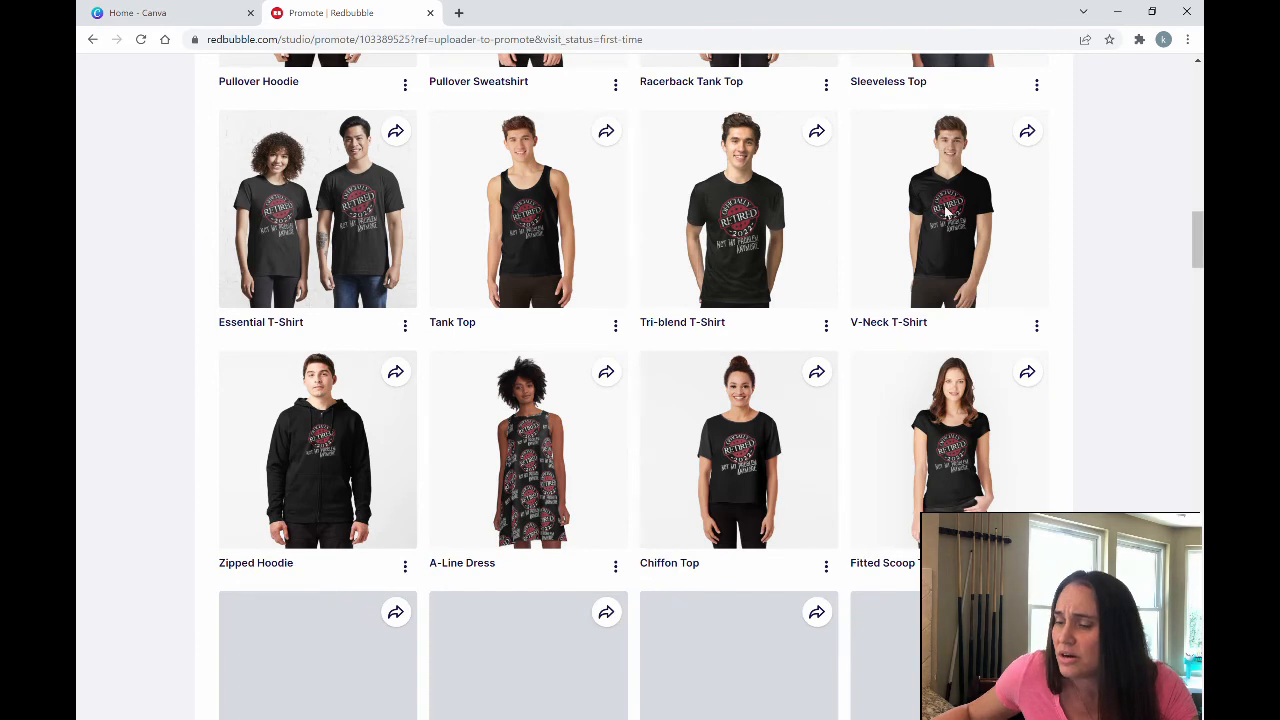
{"action": "scroll", "coordinate": [400, 290], "scroll_direction": "down", "scroll_amount": 3}
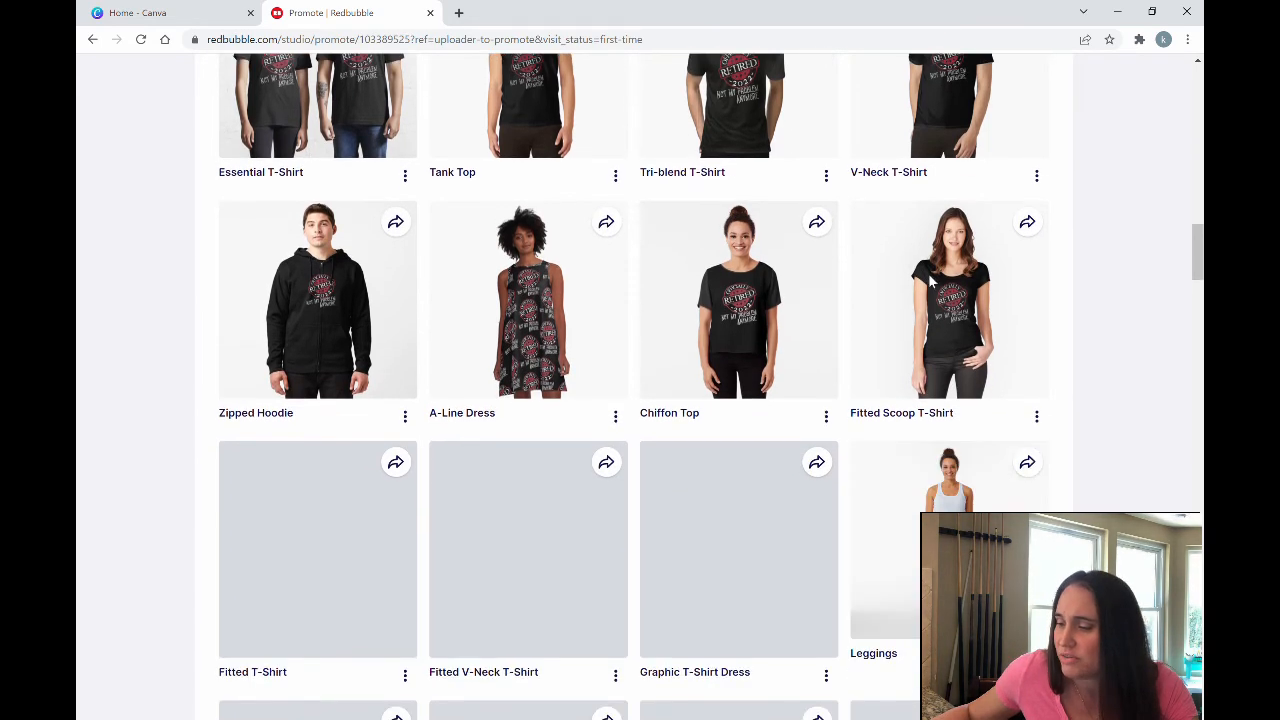
{"action": "scroll", "coordinate": [382, 270], "scroll_direction": "down", "scroll_amount": 1}
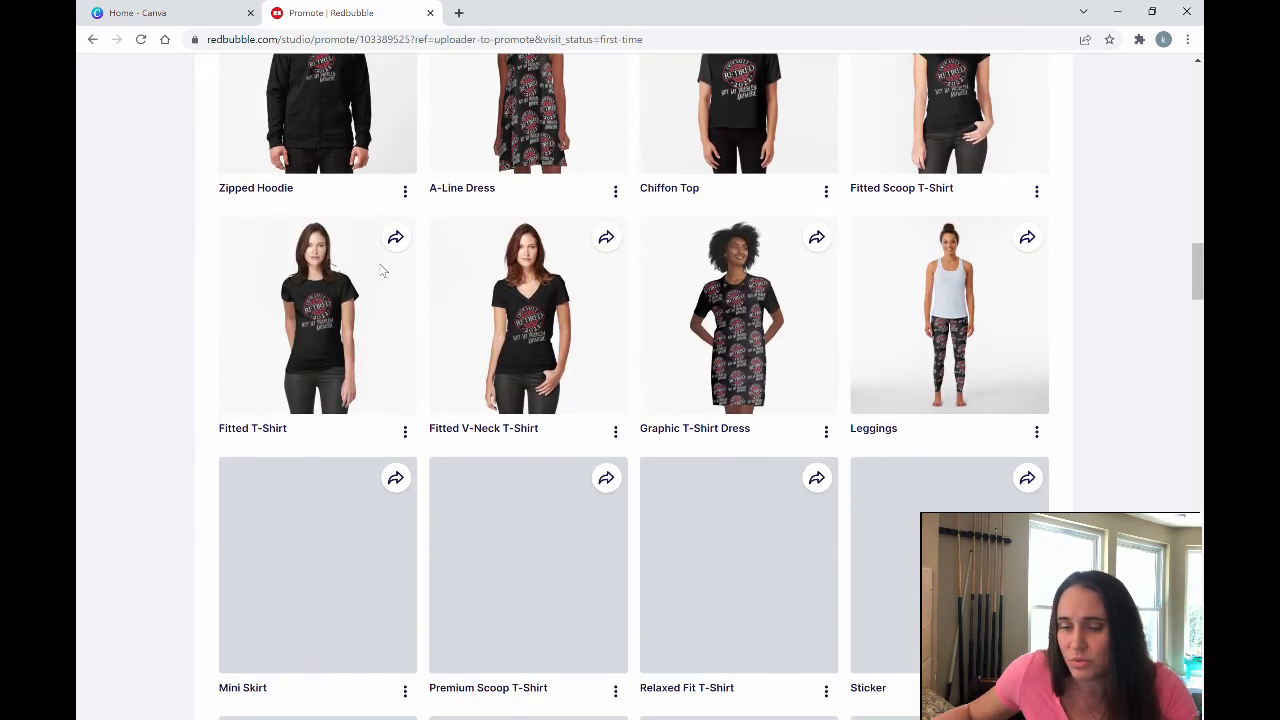
{"action": "scroll", "coordinate": [275, 372], "scroll_direction": "down", "scroll_amount": 2}
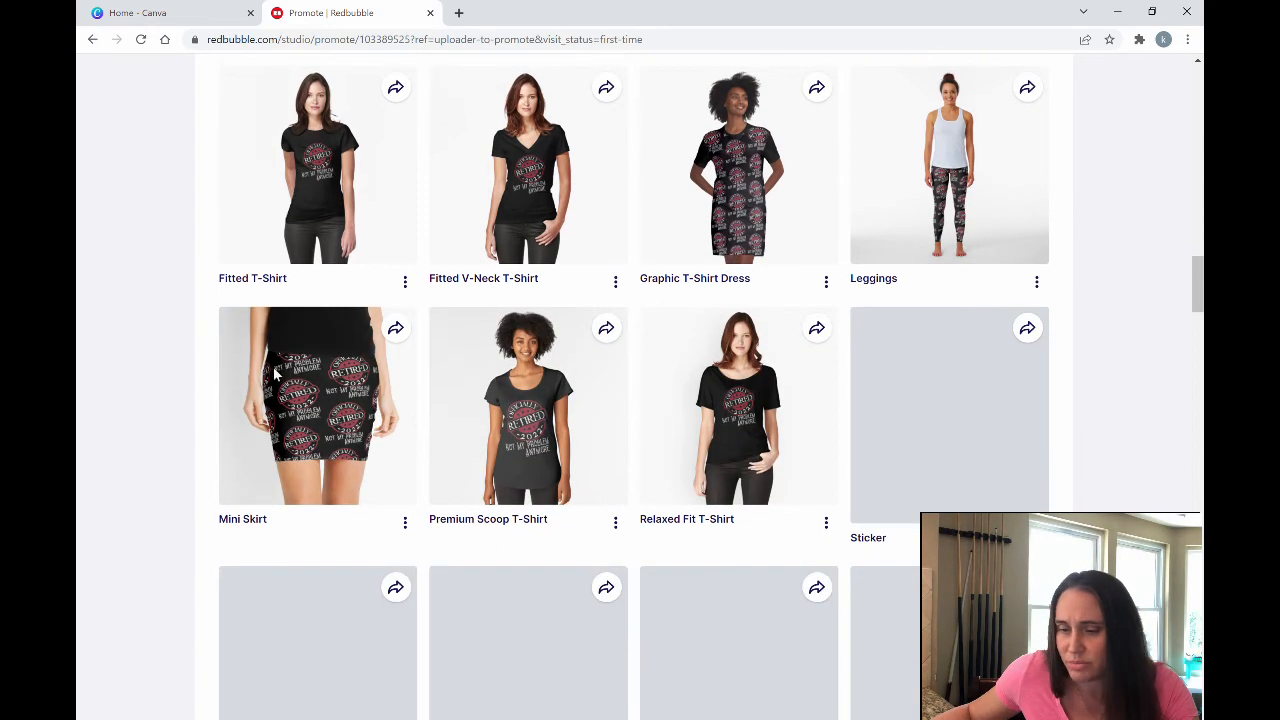
{"action": "scroll", "coordinate": [376, 451], "scroll_direction": "down", "scroll_amount": 2}
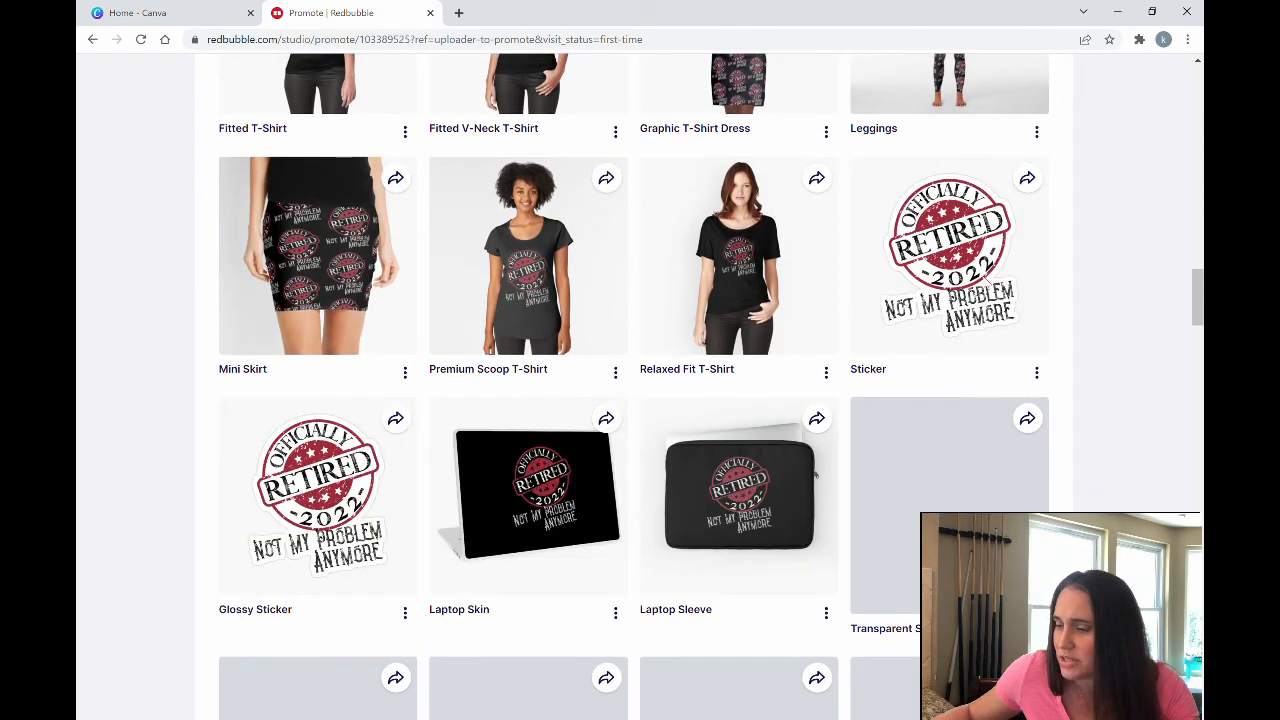
{"action": "scroll", "coordinate": [815, 477], "scroll_direction": "down", "scroll_amount": 2}
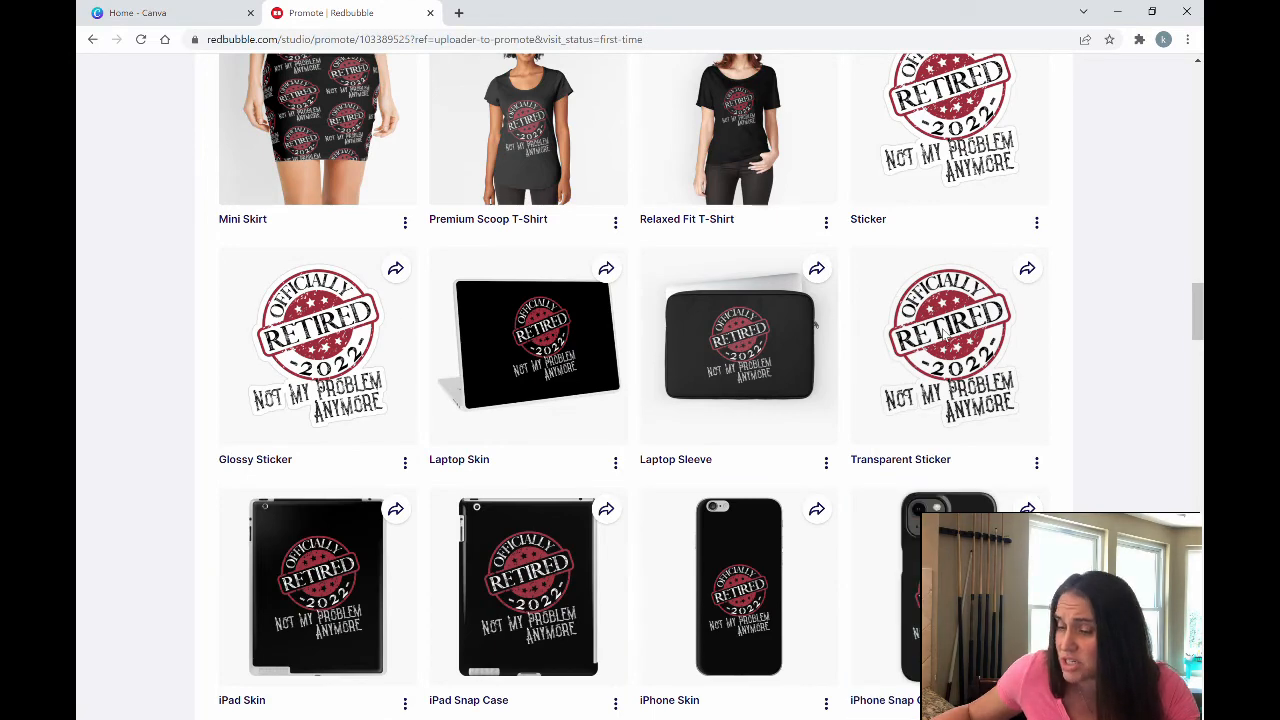
{"action": "scroll", "coordinate": [678, 396], "scroll_direction": "down", "scroll_amount": 3}
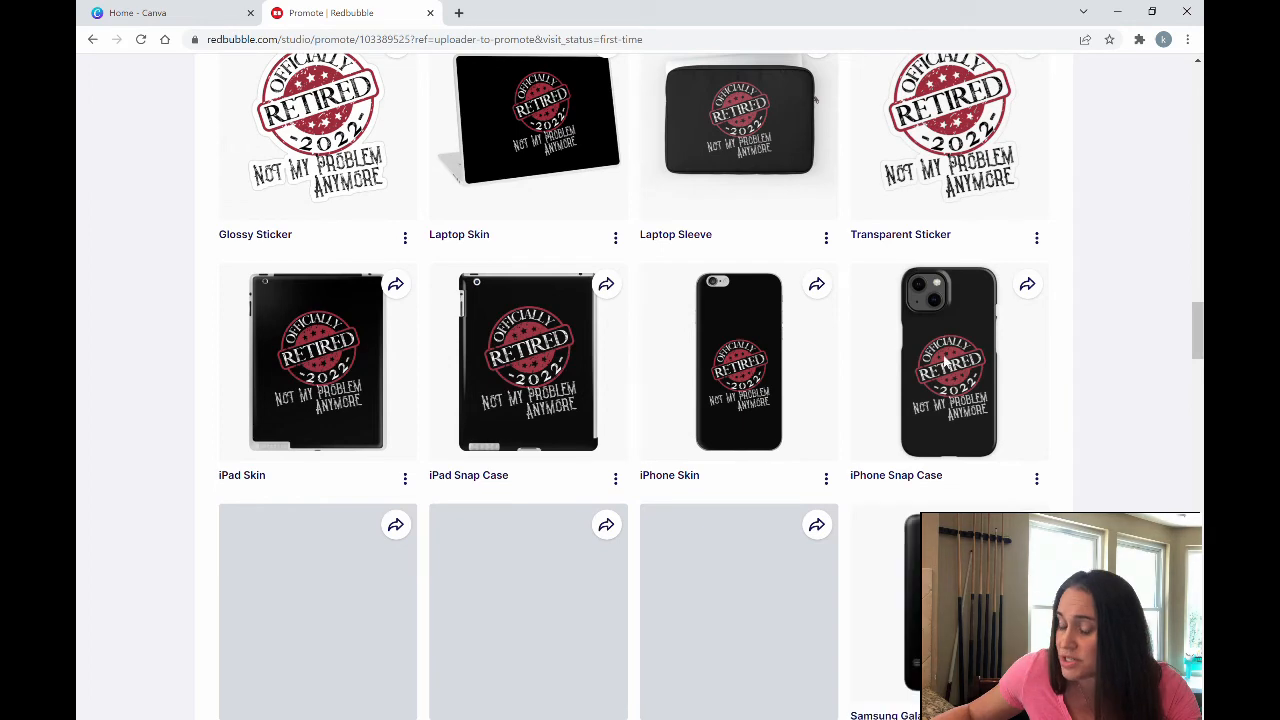
{"action": "scroll", "coordinate": [669, 273], "scroll_direction": "down", "scroll_amount": 1}
{"action": "scroll", "coordinate": [669, 273], "scroll_direction": "down", "scroll_amount": 1}
{"action": "scroll", "coordinate": [490, 218], "scroll_direction": "down", "scroll_amount": 1}
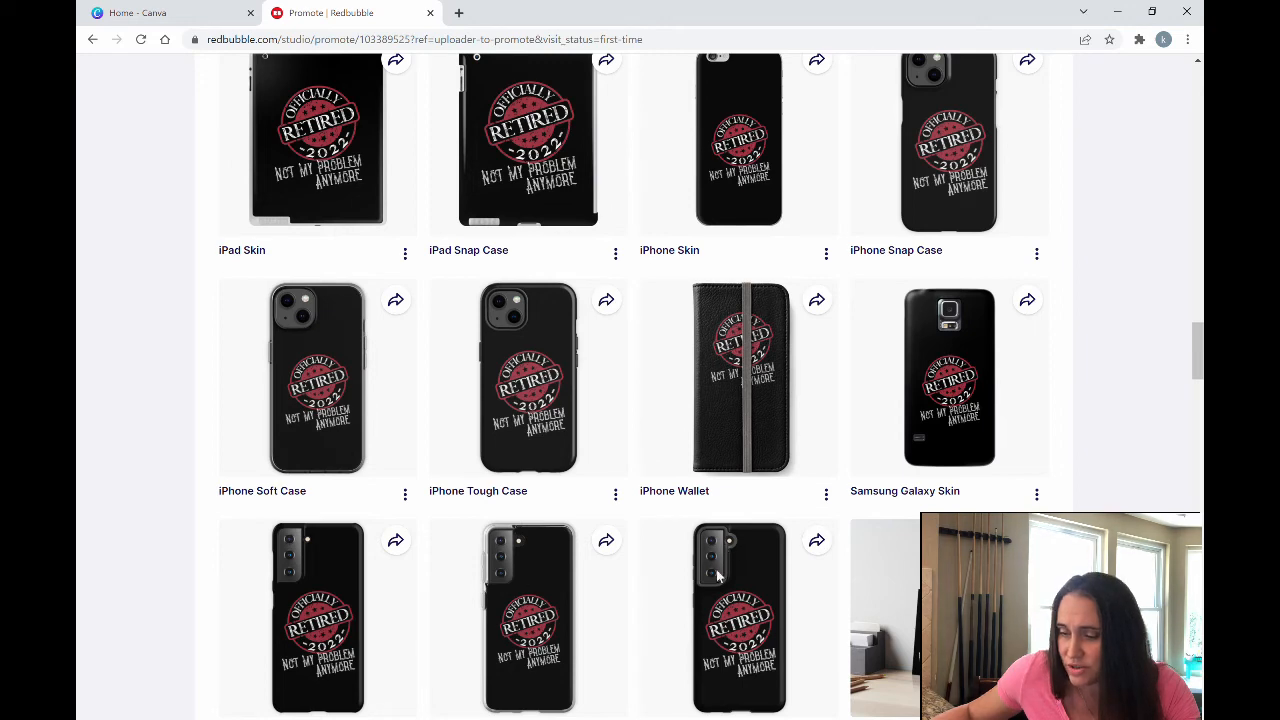
{"action": "scroll", "coordinate": [333, 584], "scroll_direction": "down", "scroll_amount": 1}
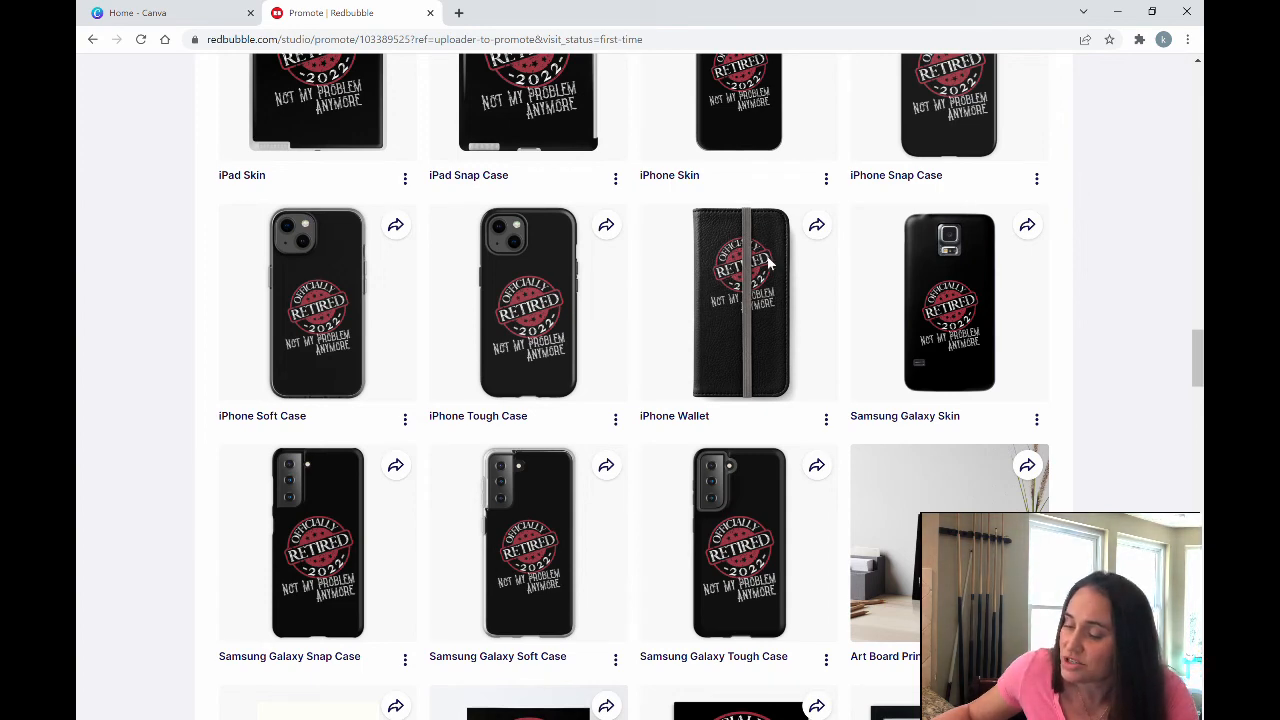
{"action": "scroll", "coordinate": [609, 223], "scroll_direction": "down", "scroll_amount": 3}
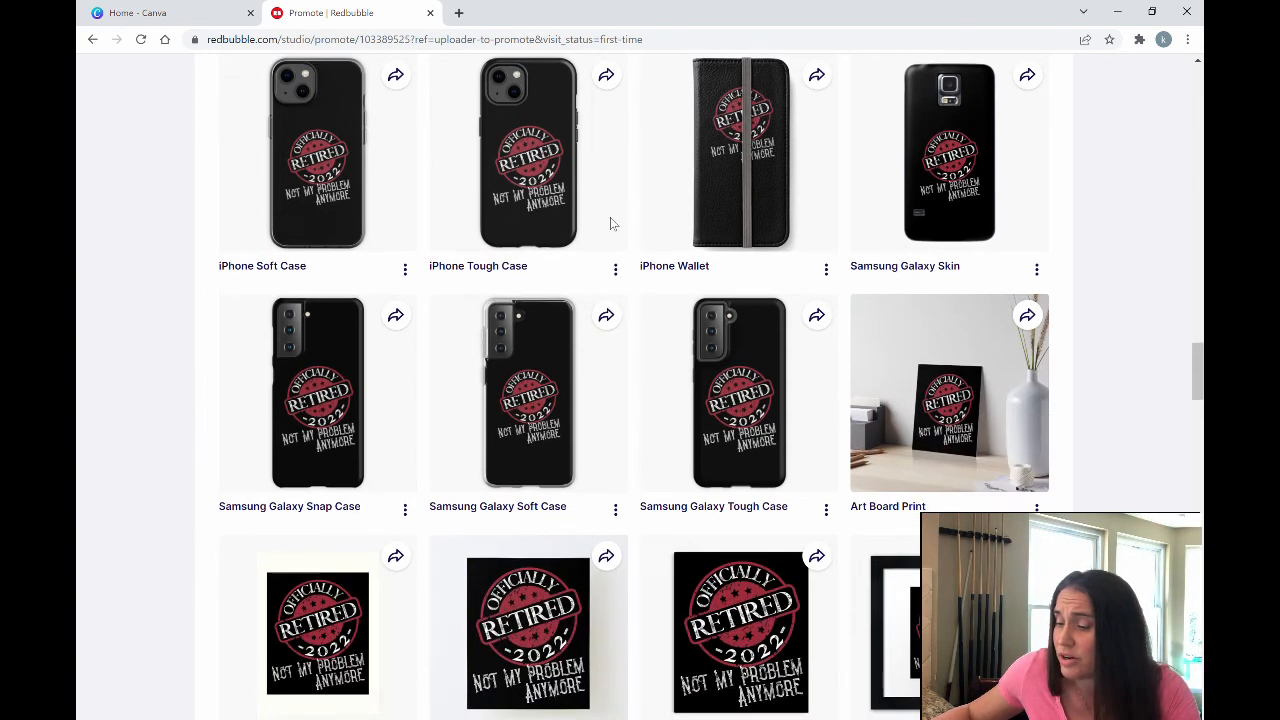
Examine the mockups of the wall art and home products, from art prints and tapestry to clock, bedding, shower curtain and pillows
{"action": "scroll", "coordinate": [748, 290], "scroll_direction": "down", "scroll_amount": 2}
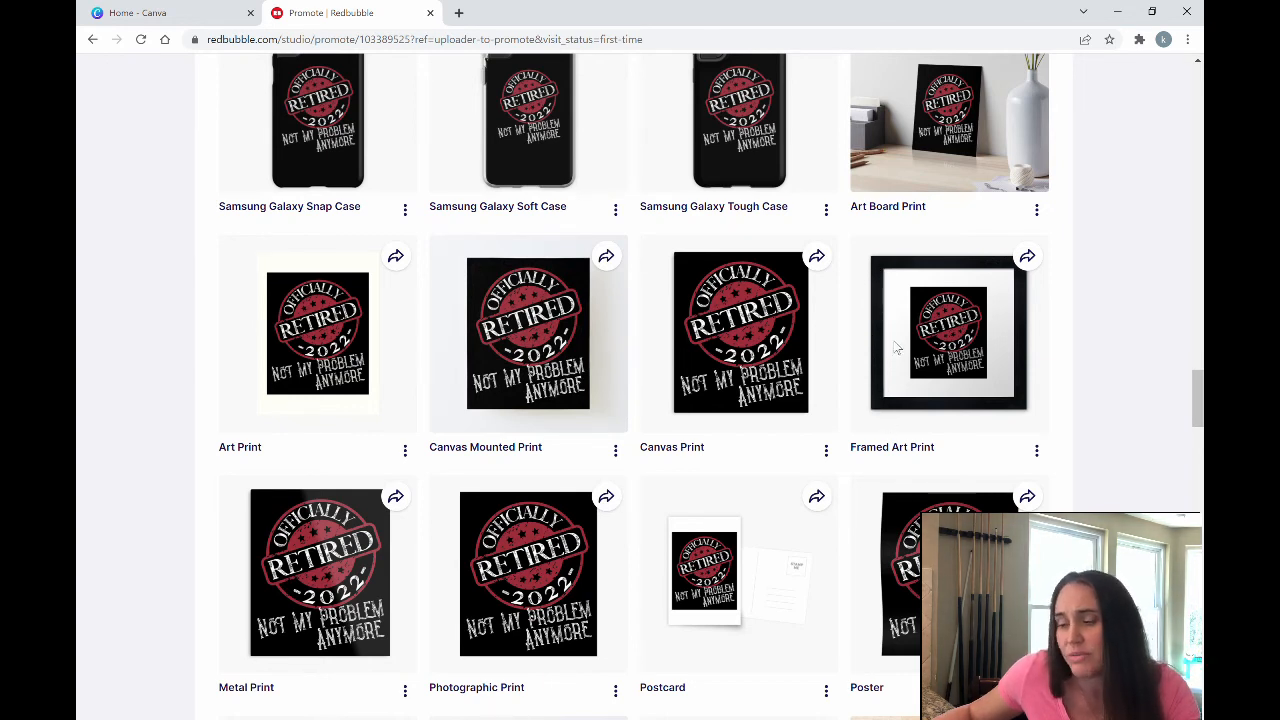
{"action": "scroll", "coordinate": [968, 370], "scroll_direction": "down", "scroll_amount": 2}
{"action": "scroll", "coordinate": [529, 319], "scroll_direction": "down", "scroll_amount": 2}
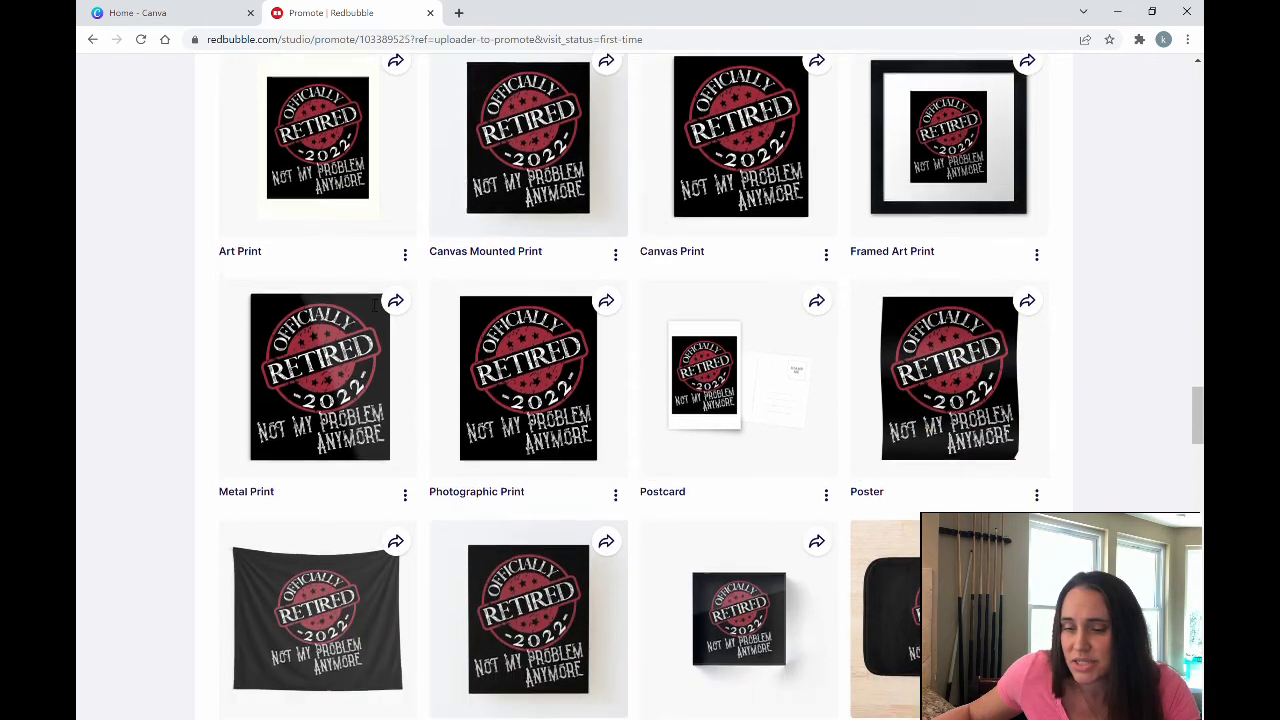
{"action": "scroll", "coordinate": [503, 323], "scroll_direction": "down", "scroll_amount": 1}
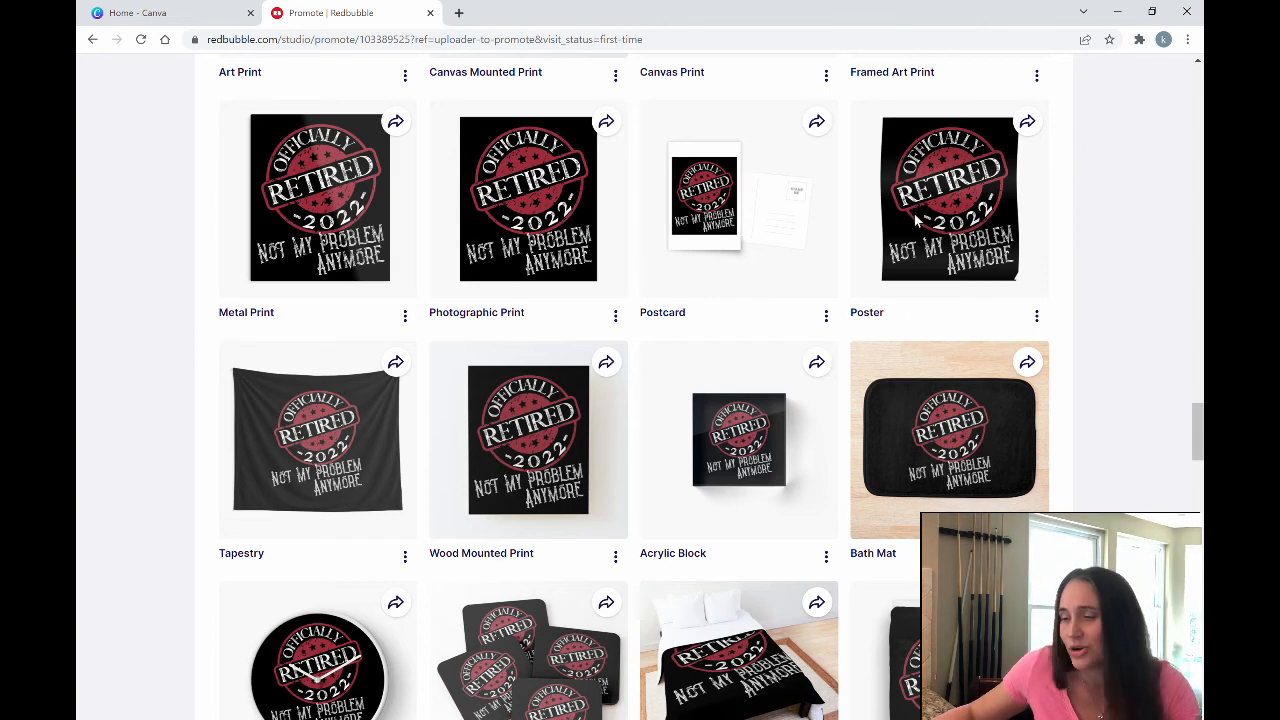
{"action": "scroll", "coordinate": [486, 249], "scroll_direction": "down", "scroll_amount": 1}
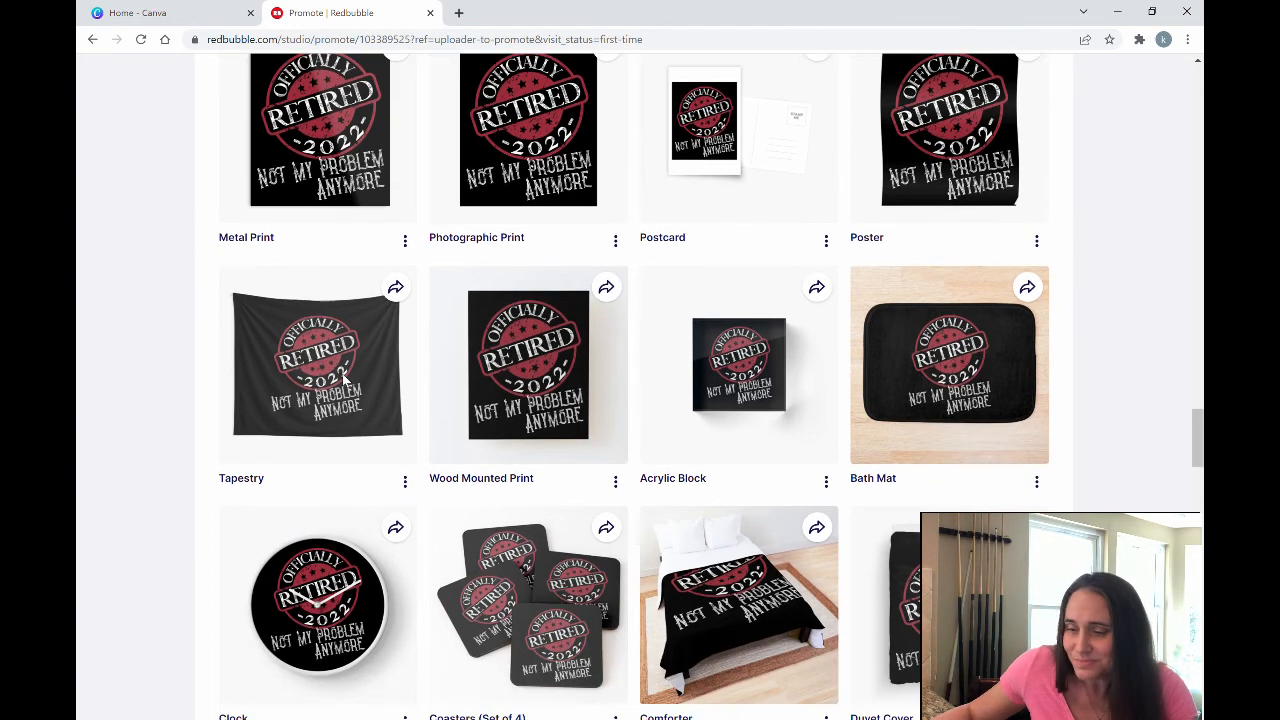
{"action": "scroll", "coordinate": [318, 331], "scroll_direction": "down", "scroll_amount": 1}
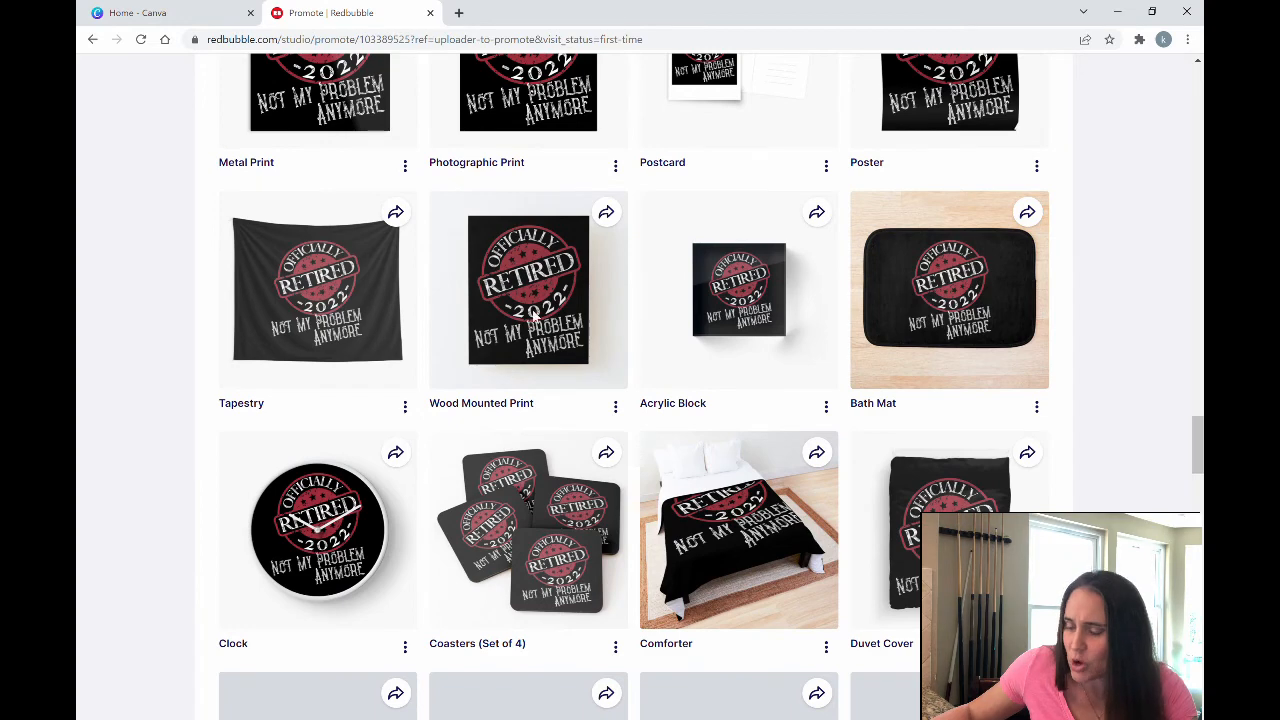
{"action": "scroll", "coordinate": [868, 314], "scroll_direction": "down", "scroll_amount": 1}
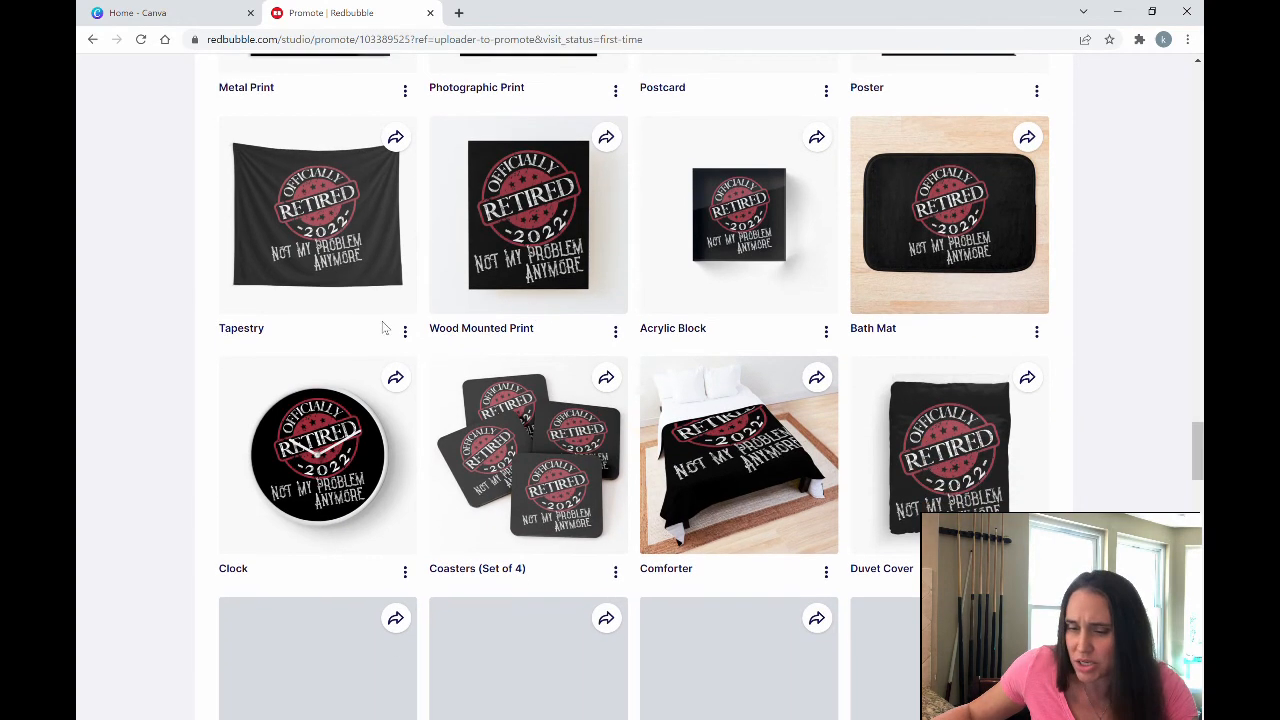
{"action": "scroll", "coordinate": [319, 314], "scroll_direction": "down", "scroll_amount": 1}
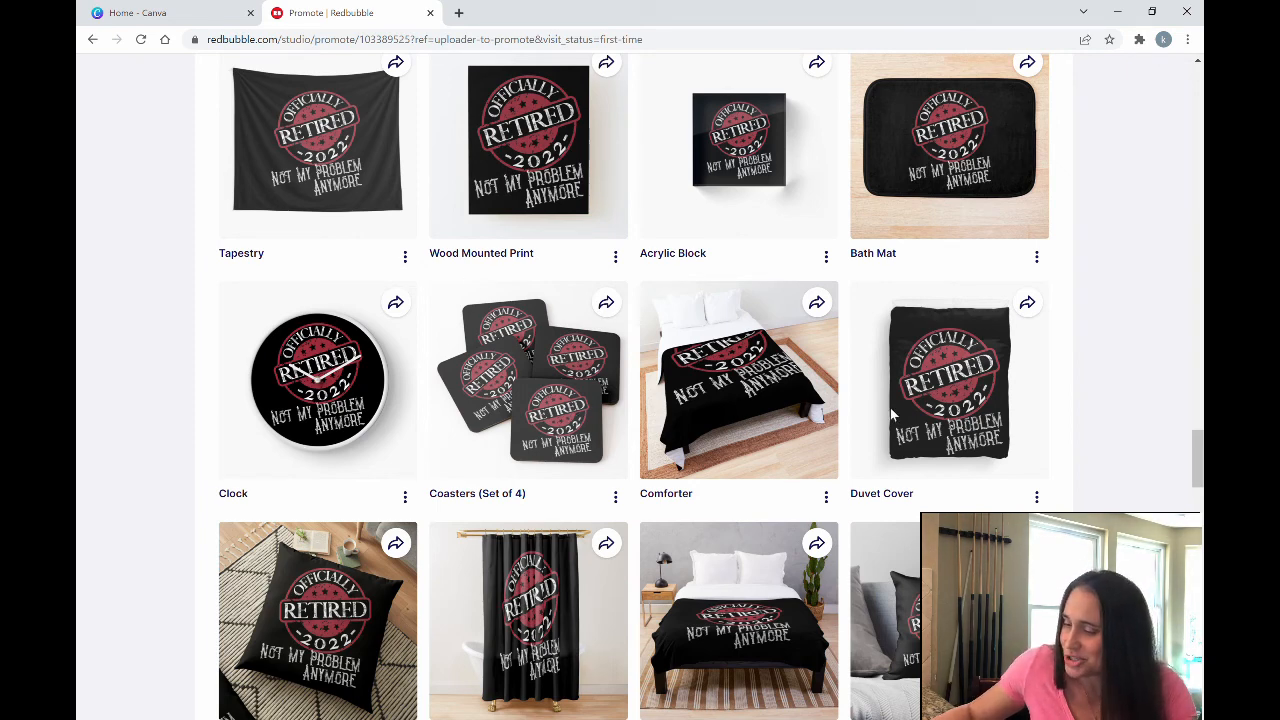
{"action": "scroll", "coordinate": [893, 414], "scroll_direction": "down", "scroll_amount": 1}
{"action": "scroll", "coordinate": [1043, 353], "scroll_direction": "down", "scroll_amount": 1}
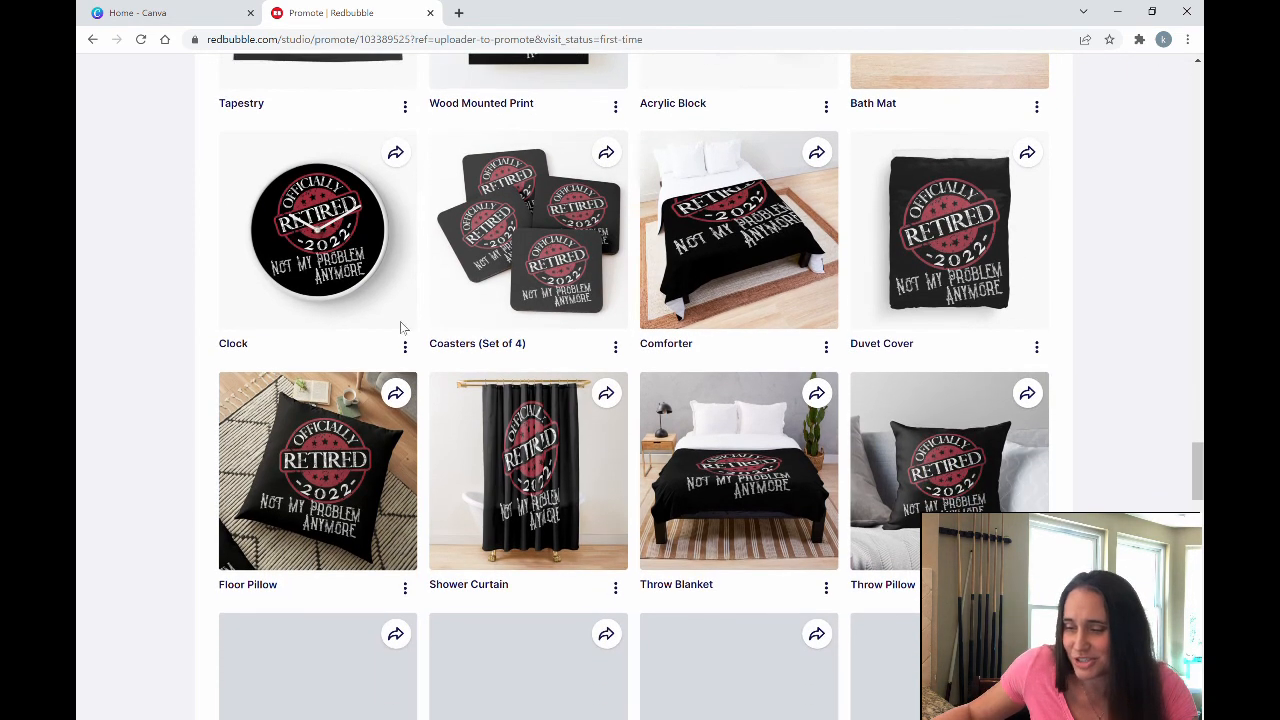
{"action": "scroll", "coordinate": [405, 330], "scroll_direction": "down", "scroll_amount": 1}
{"action": "scroll", "coordinate": [907, 320], "scroll_direction": "down", "scroll_amount": 1}
{"action": "scroll", "coordinate": [860, 295], "scroll_direction": "down", "scroll_amount": 2}
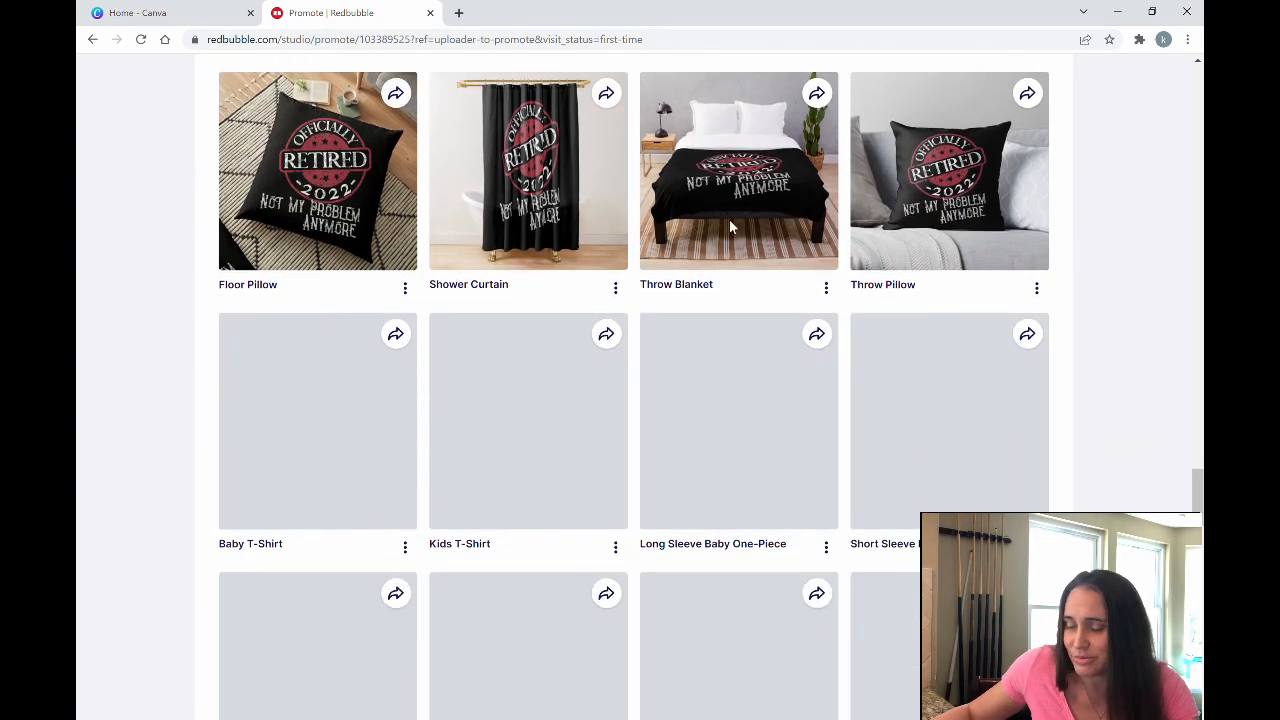
Examine the mockups of the baby and kids clothing, bags, mugs, socks, stationery, jigsaw puzzle and apron
{"action": "scroll", "coordinate": [532, 255], "scroll_direction": "down", "scroll_amount": 1}
{"action": "scroll", "coordinate": [375, 285], "scroll_direction": "down", "scroll_amount": 1}
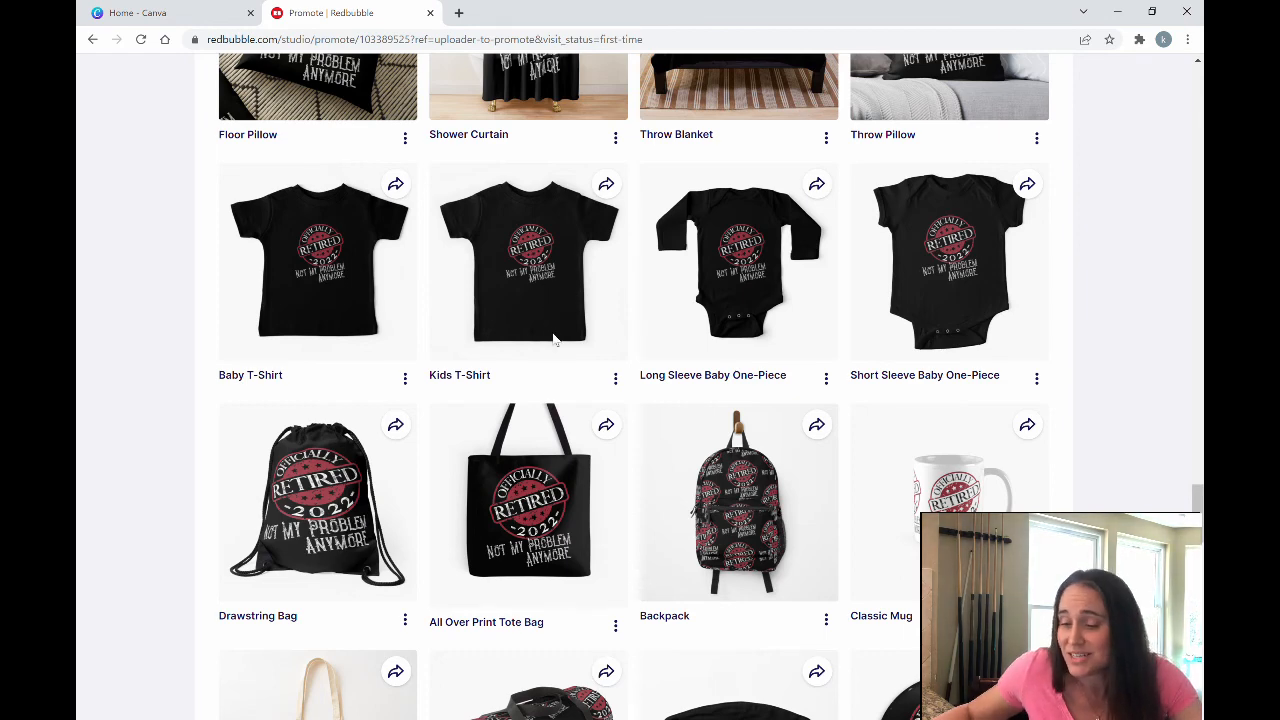
{"action": "scroll", "coordinate": [540, 291], "scroll_direction": "down", "scroll_amount": 2}
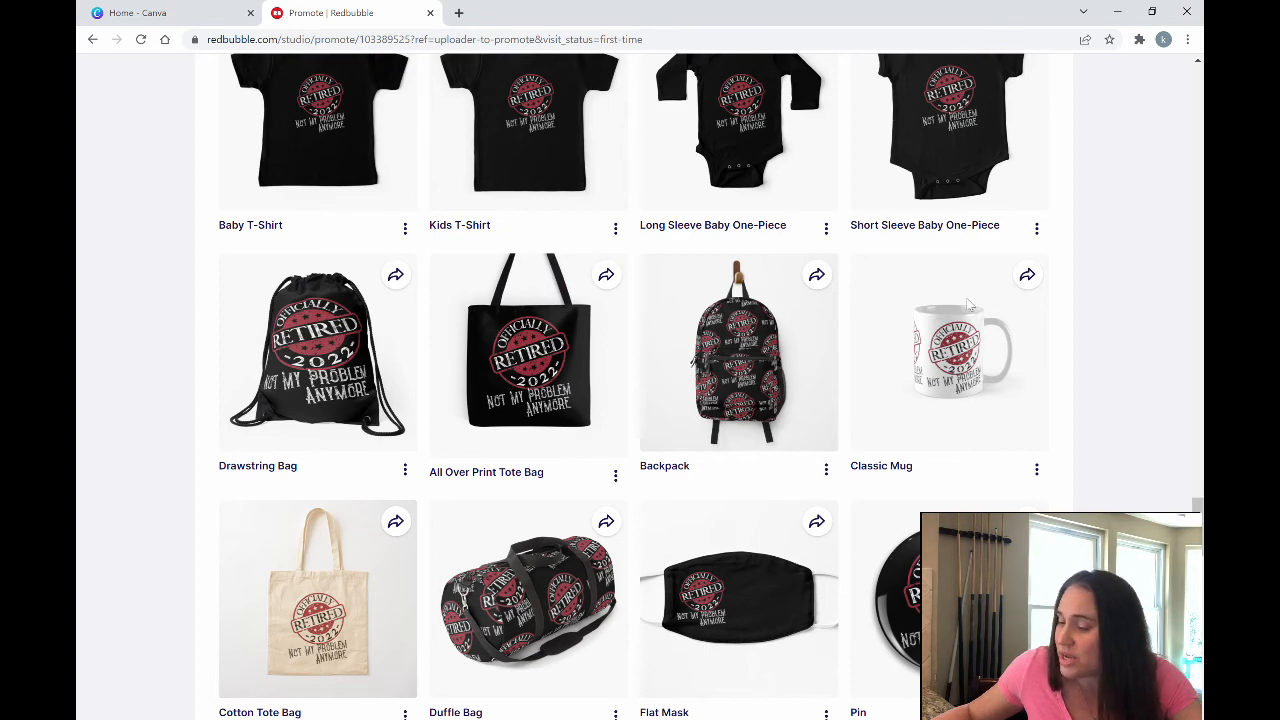
{"action": "scroll", "coordinate": [873, 289], "scroll_direction": "down", "scroll_amount": 1}
{"action": "scroll", "coordinate": [873, 289], "scroll_direction": "down", "scroll_amount": 1}
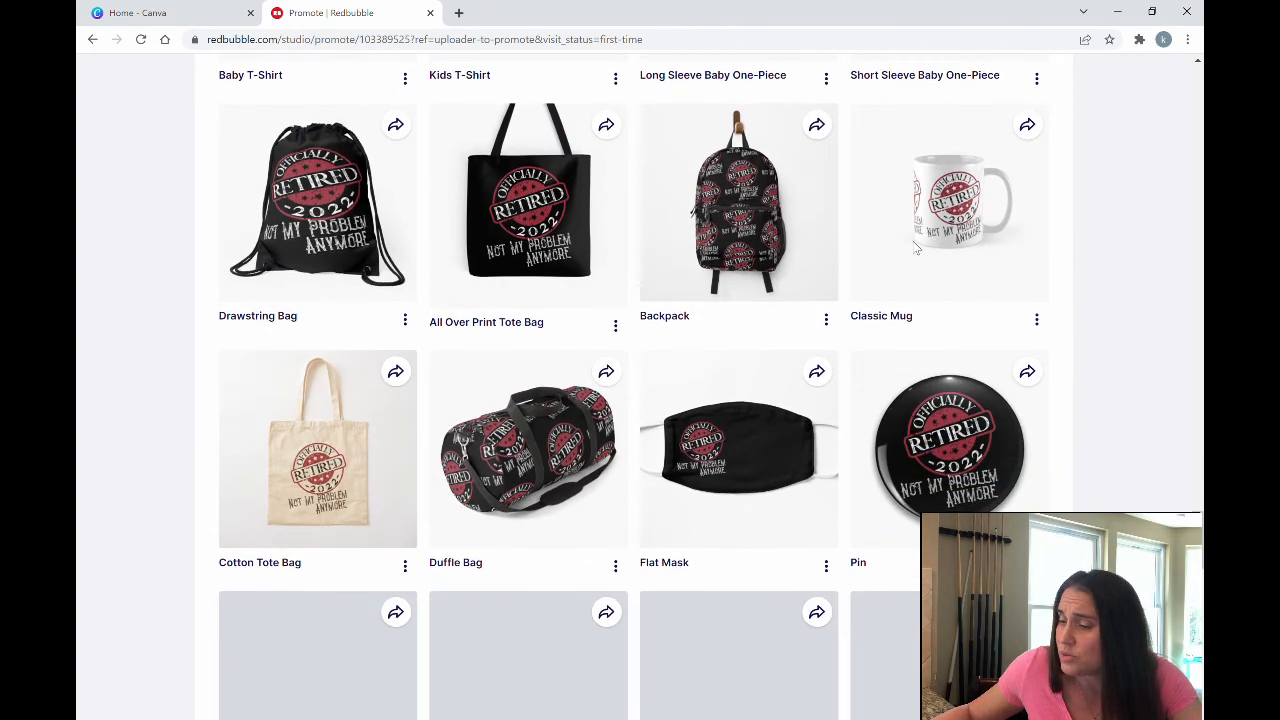
{"action": "scroll", "coordinate": [489, 260], "scroll_direction": "down", "scroll_amount": 1}
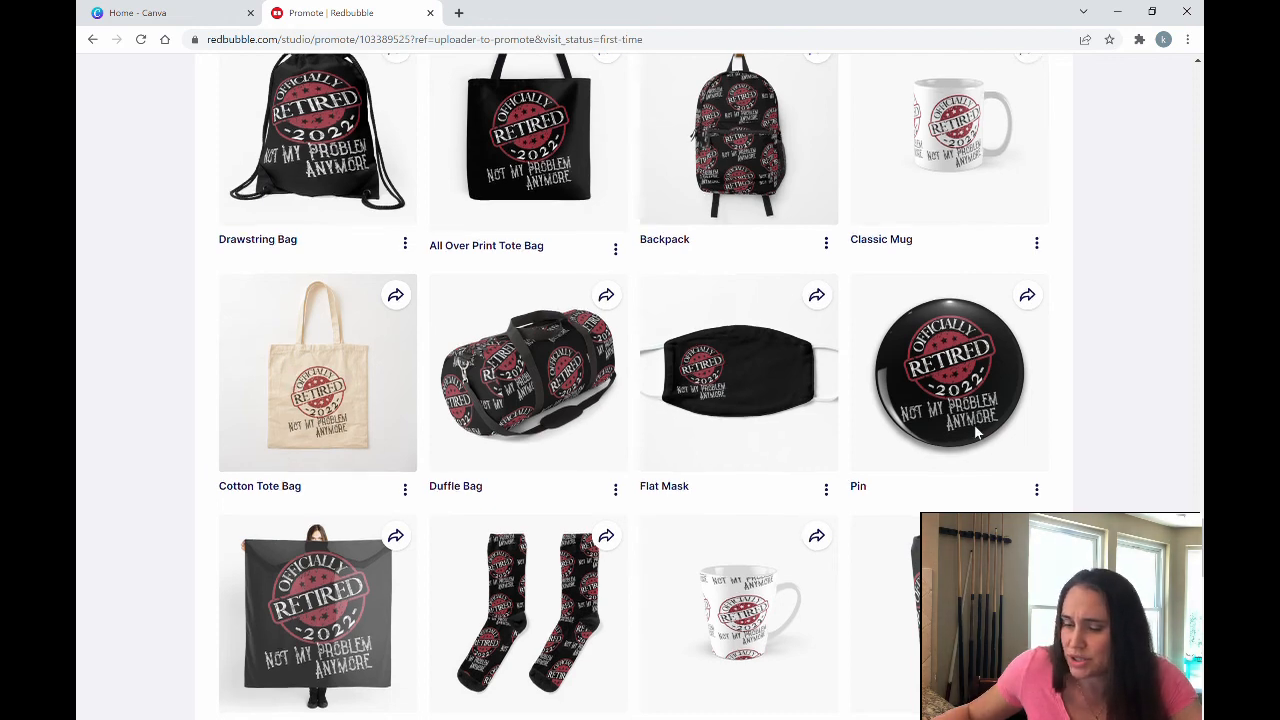
{"action": "scroll", "coordinate": [557, 394], "scroll_direction": "down", "scroll_amount": 3}
{"action": "scroll", "coordinate": [512, 436], "scroll_direction": "down", "scroll_amount": 1}
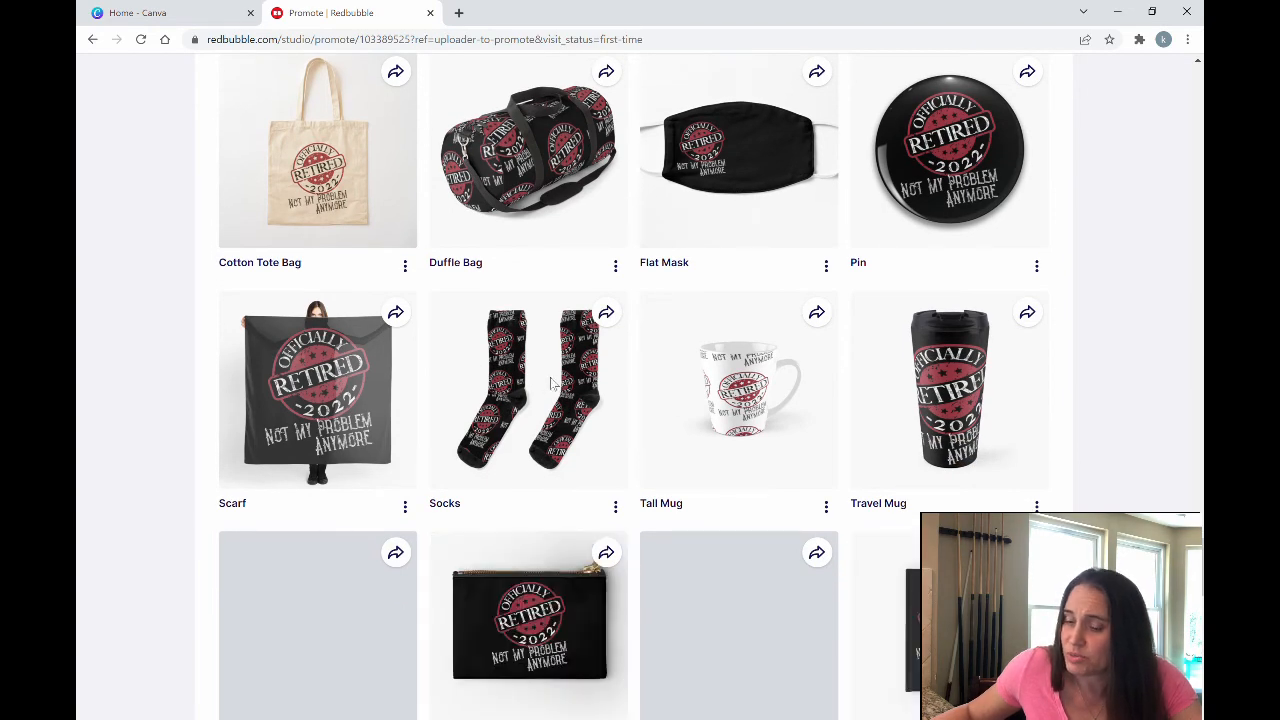
{"action": "scroll", "coordinate": [510, 377], "scroll_direction": "down", "scroll_amount": 1}
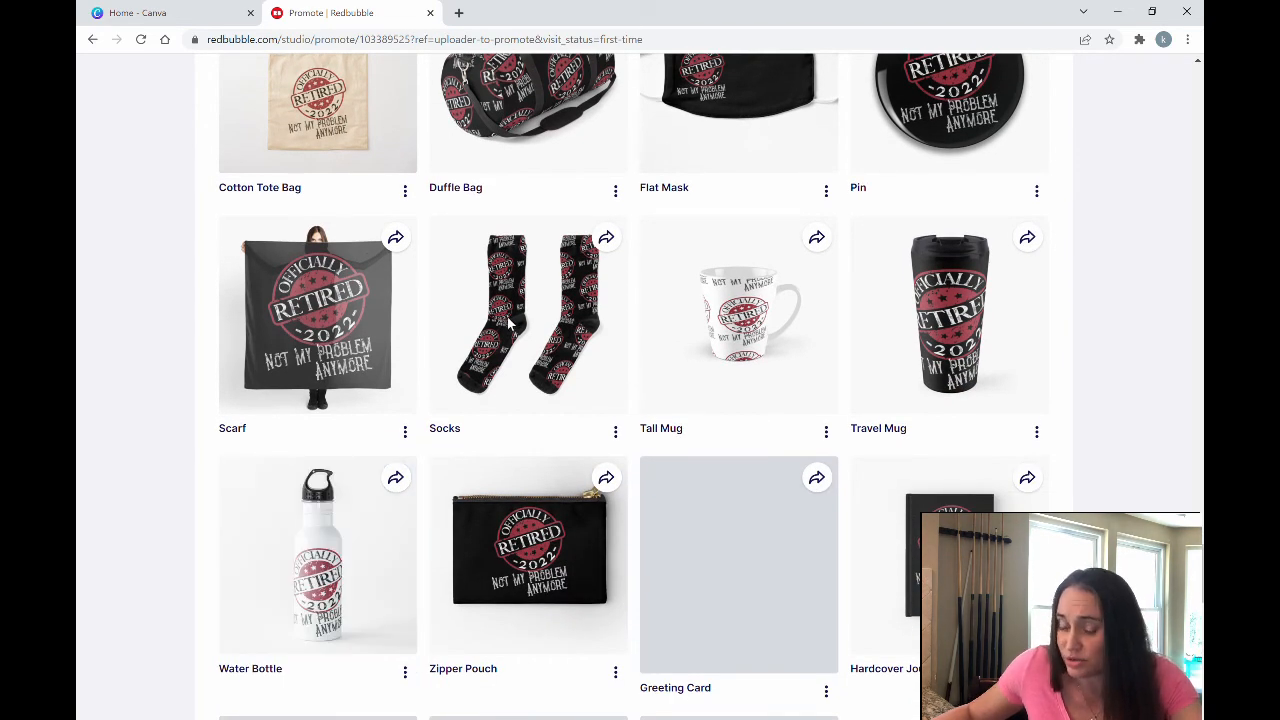
{"action": "scroll", "coordinate": [509, 323], "scroll_direction": "down", "scroll_amount": 1}
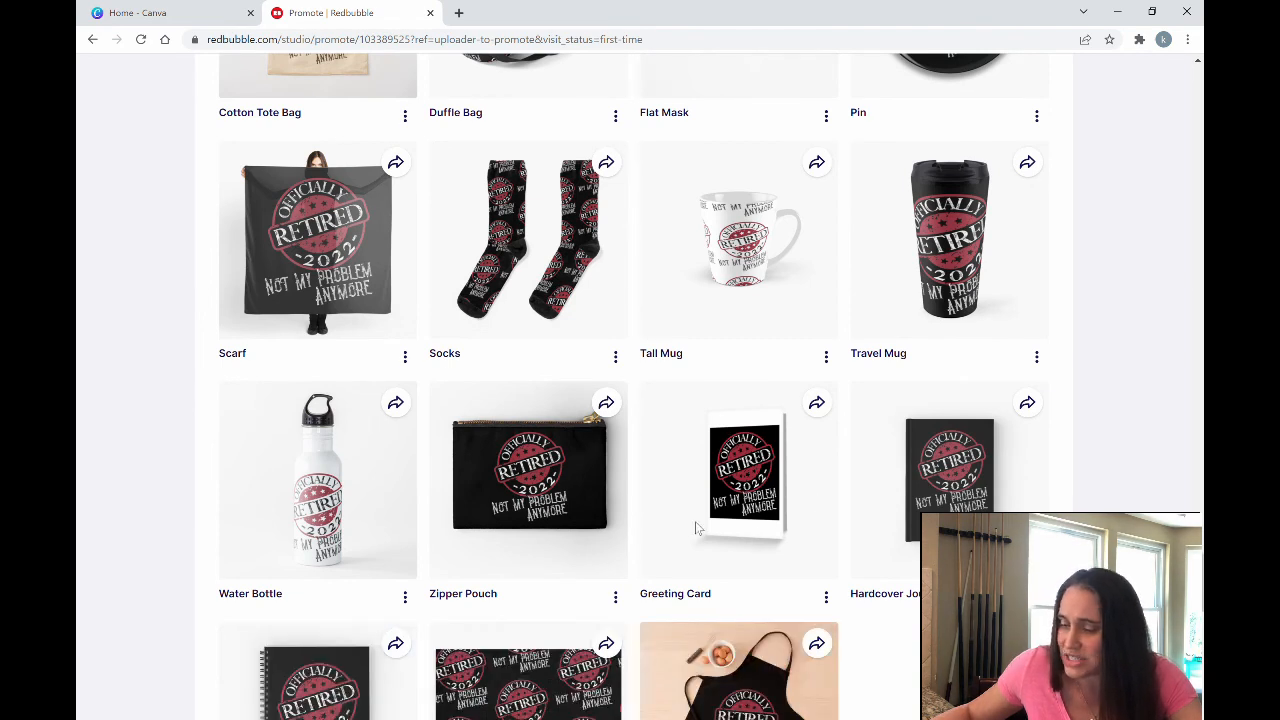
{"action": "scroll", "coordinate": [865, 452], "scroll_direction": "down", "scroll_amount": 1}
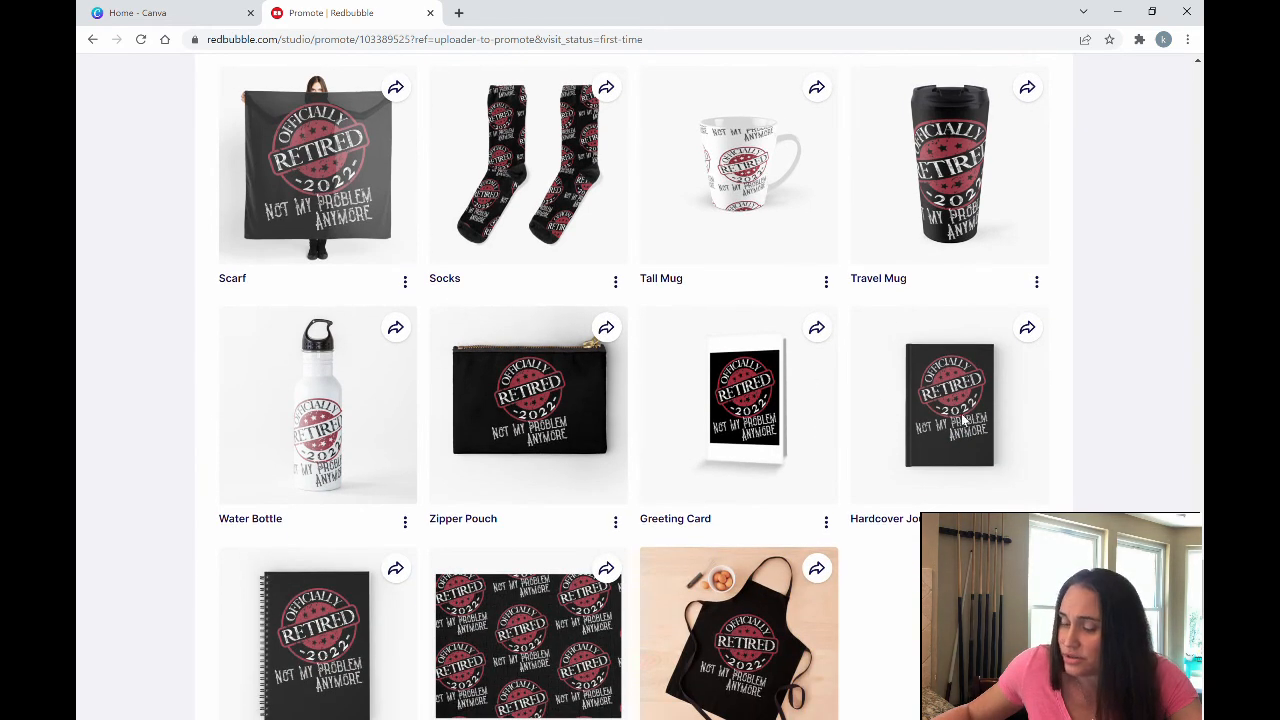
{"action": "scroll", "coordinate": [963, 420], "scroll_direction": "down", "scroll_amount": 2}
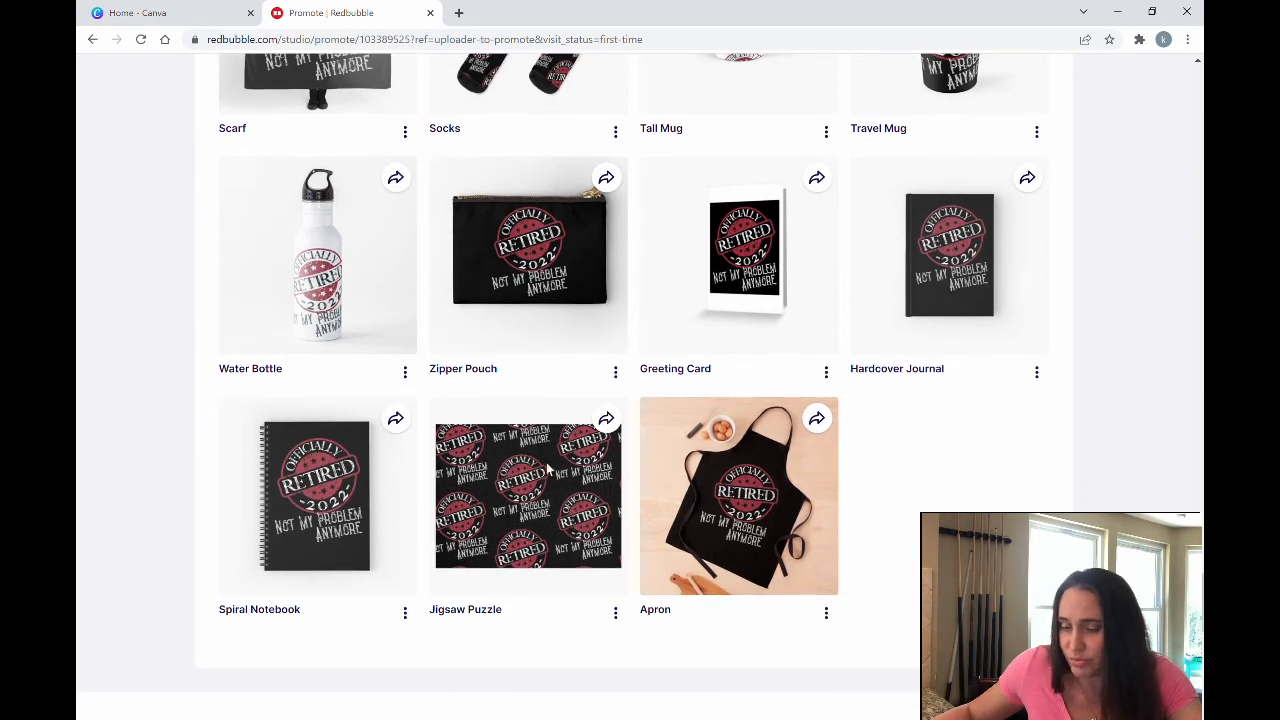
Recheck the mockups of the bags, flat mask, pin, scarf, socks, mugs, water bottle, zipper pouch and stationery
{"action": "scroll", "coordinate": [728, 568], "scroll_direction": "up", "scroll_amount": 3}
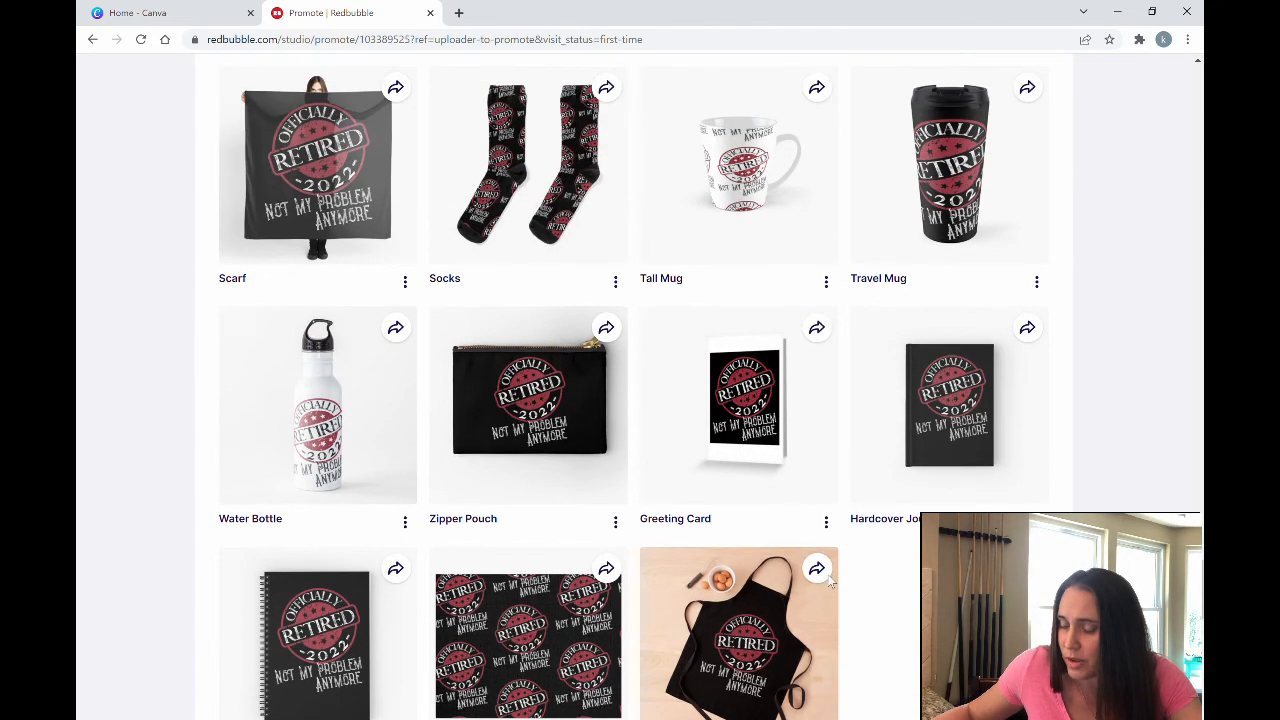
{"action": "scroll", "coordinate": [869, 595], "scroll_direction": "up", "scroll_amount": 3}
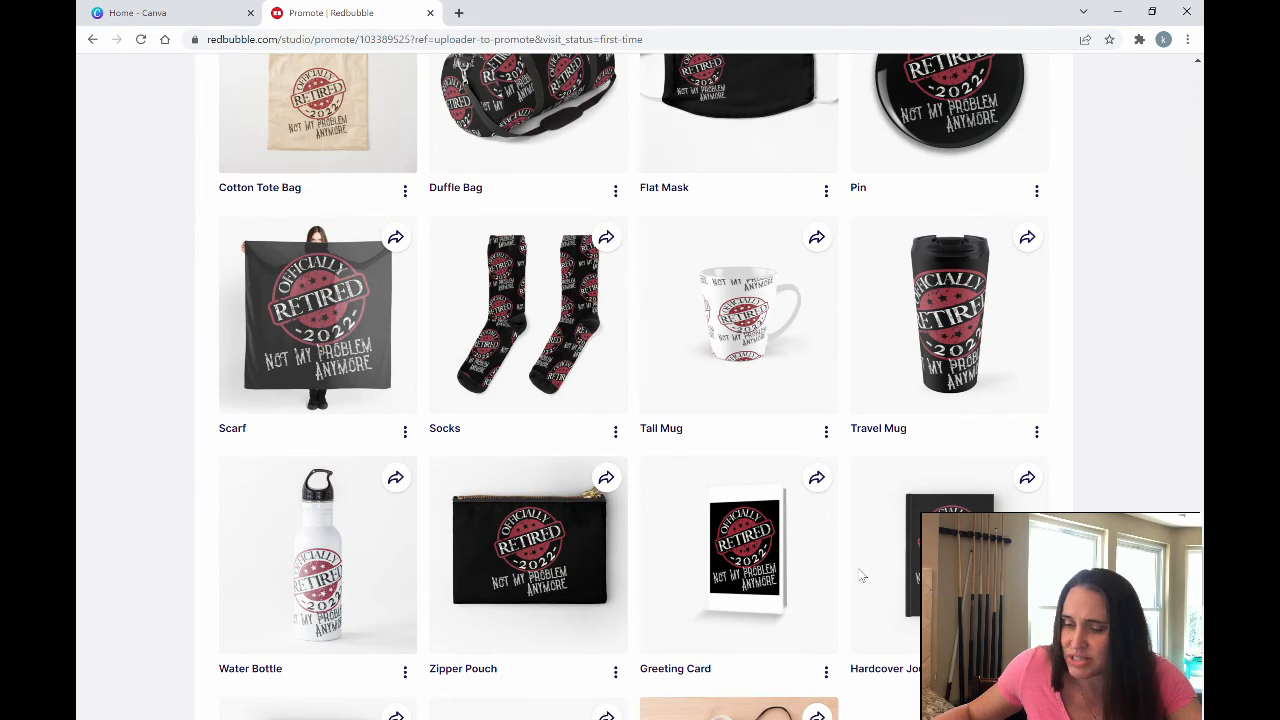
{"action": "scroll", "coordinate": [862, 575], "scroll_direction": "up", "scroll_amount": 2}
{"action": "scroll", "coordinate": [864, 577], "scroll_direction": "up", "scroll_amount": 1}
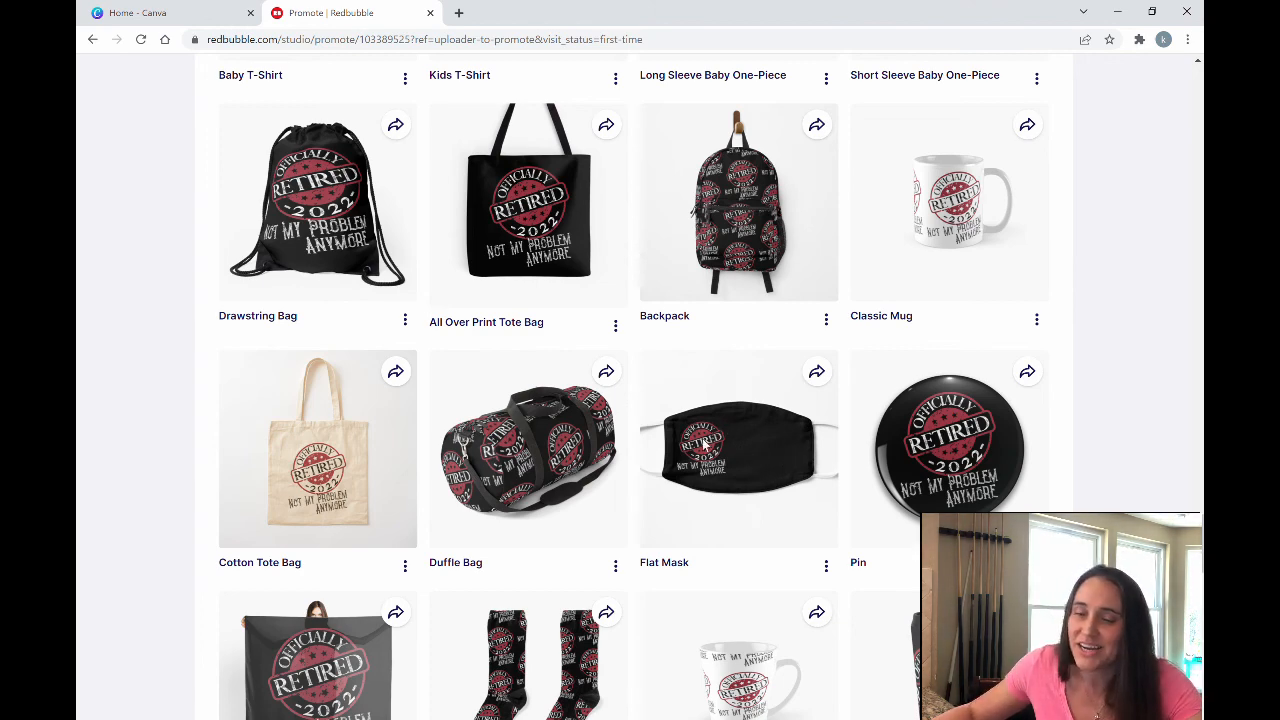
{"action": "scroll", "coordinate": [633, 440], "scroll_direction": "up", "scroll_amount": 1}
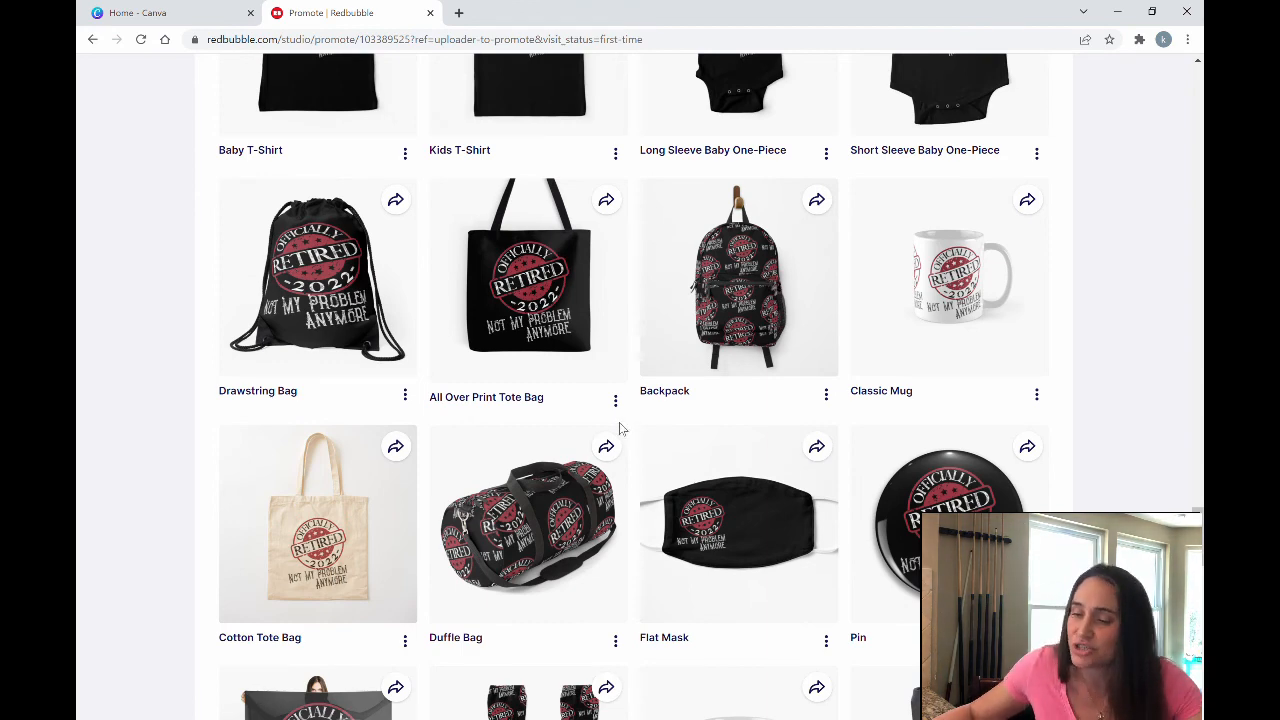
{"action": "scroll", "coordinate": [630, 425], "scroll_direction": "down", "scroll_amount": 3}
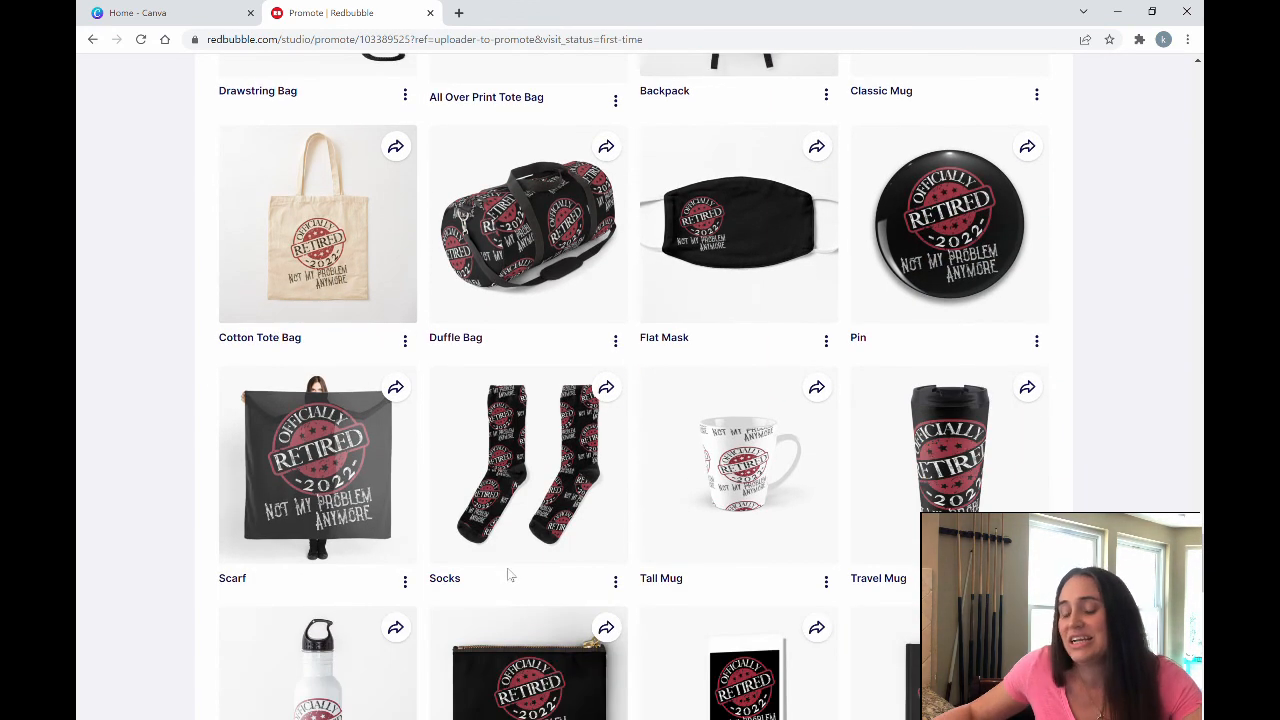
{"action": "scroll", "coordinate": [509, 574], "scroll_direction": "down", "scroll_amount": 2}
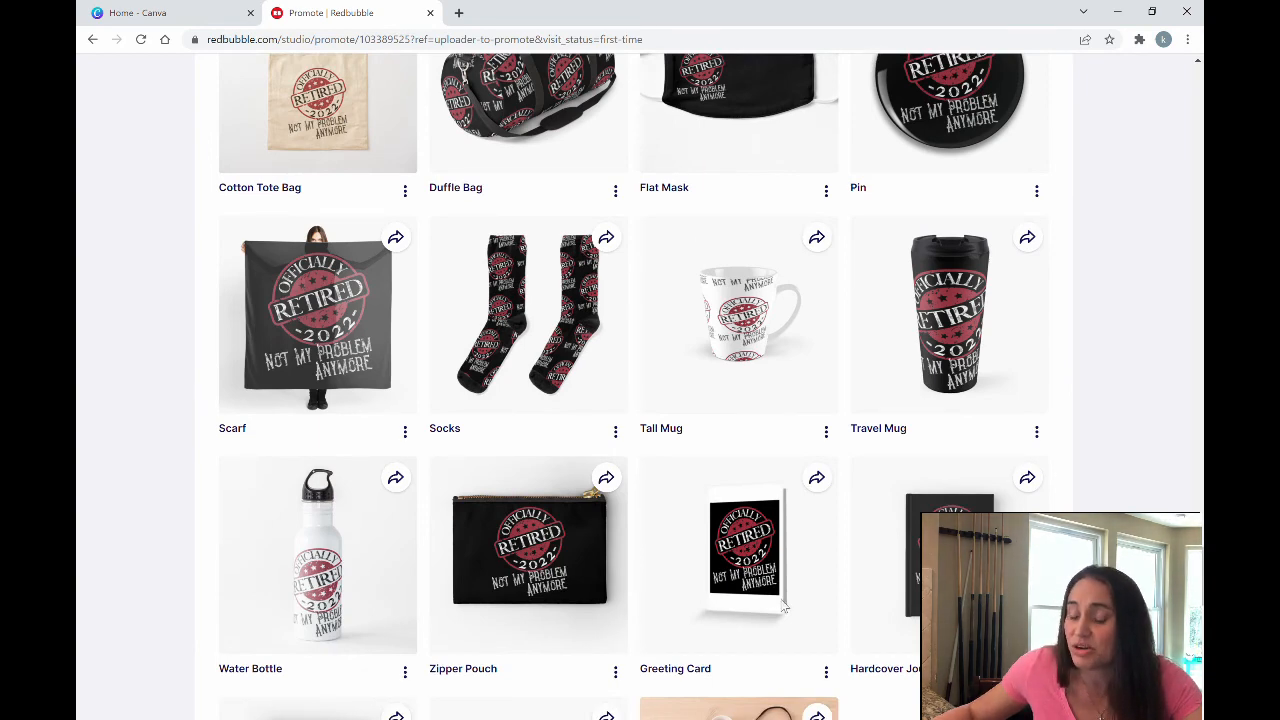
{"action": "scroll", "coordinate": [790, 580], "scroll_direction": "up", "scroll_amount": 3}
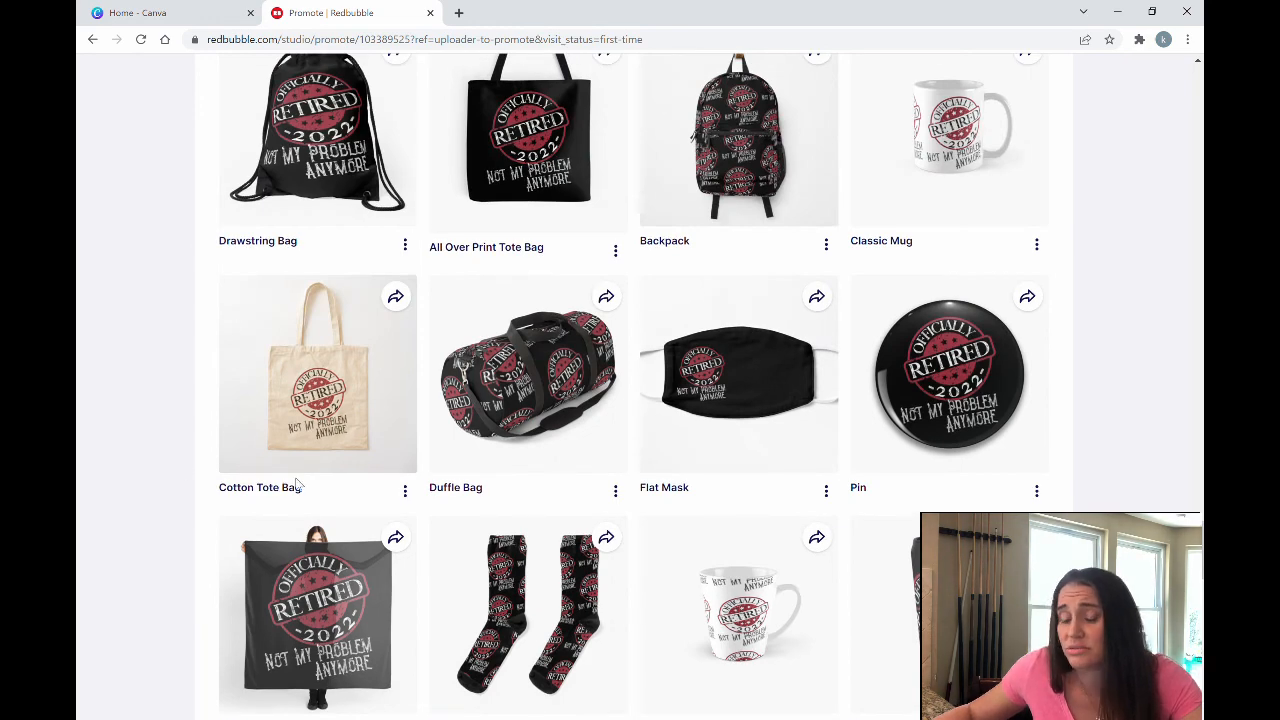
Review the last mockups through the jigsaw puzzle and apron, and return past all product mockups to the design's title and tags
{"action": "scroll", "coordinate": [593, 479], "scroll_direction": "down", "scroll_amount": 3}
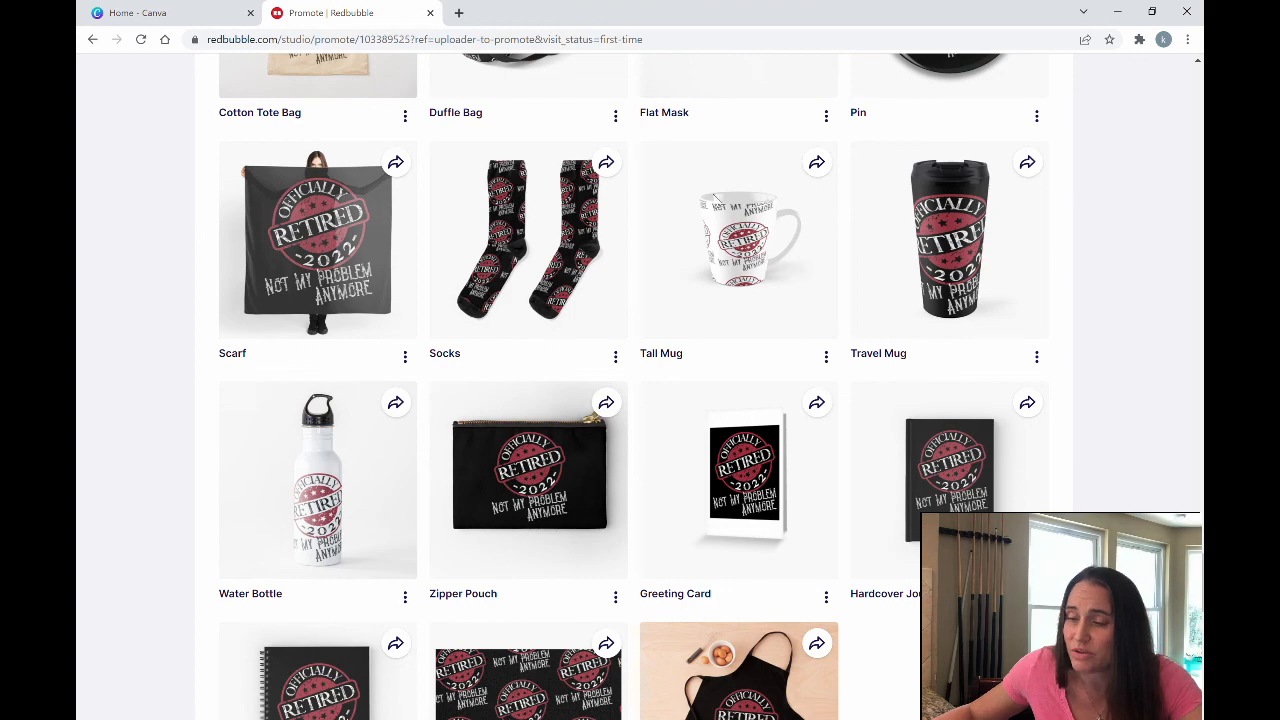
{"action": "scroll", "coordinate": [695, 340], "scroll_direction": "down", "scroll_amount": 3}
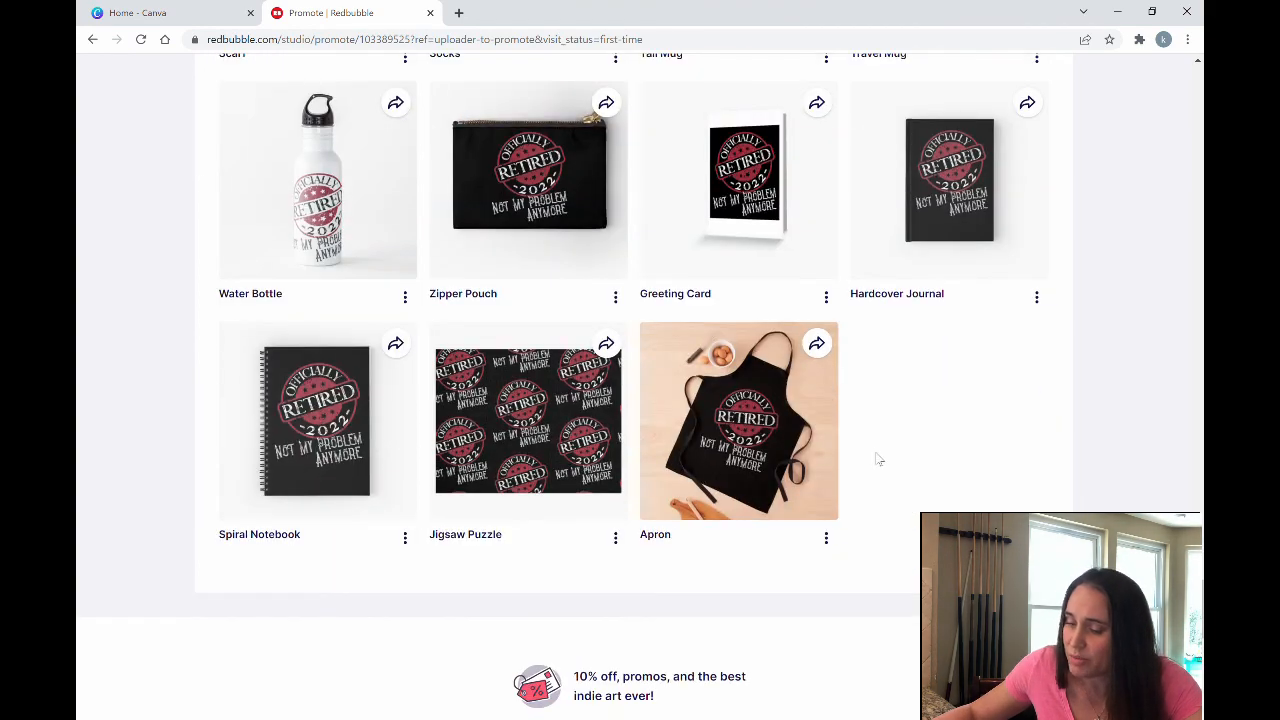
{"action": "scroll", "coordinate": [948, 491], "scroll_direction": "up", "scroll_amount": 12}
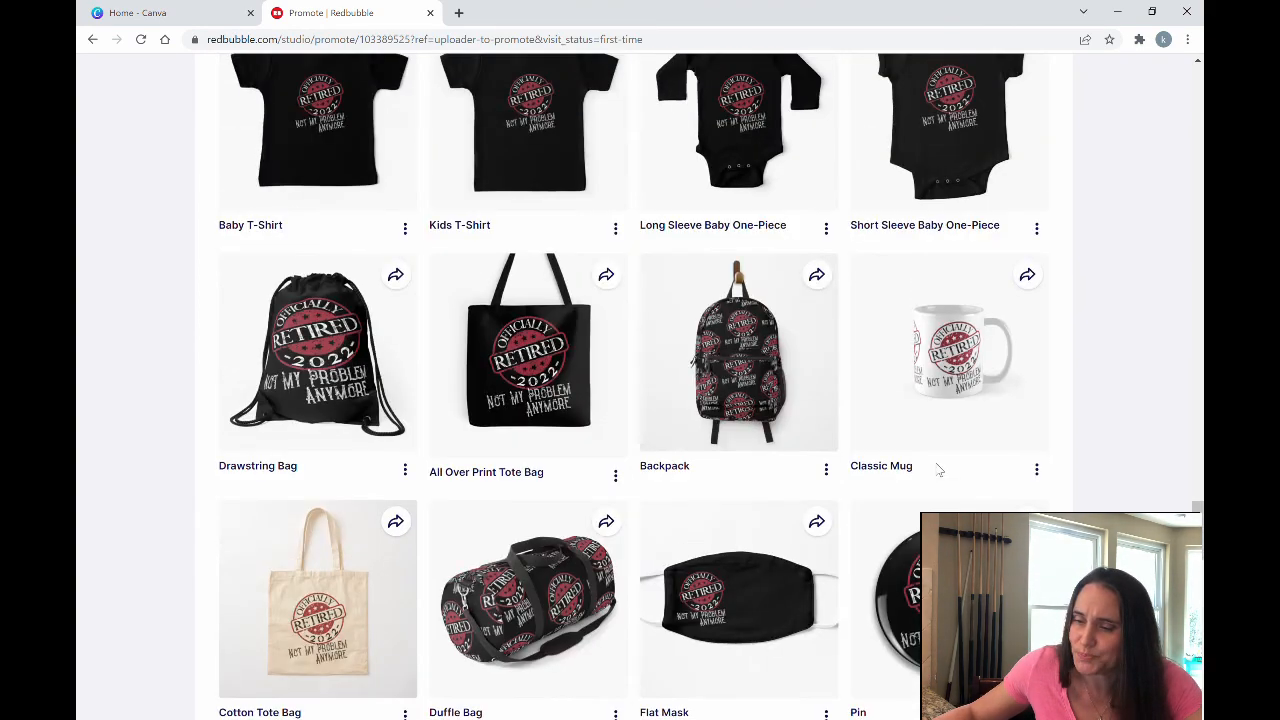
{"action": "scroll", "coordinate": [917, 449], "scroll_direction": "up", "scroll_amount": 15}
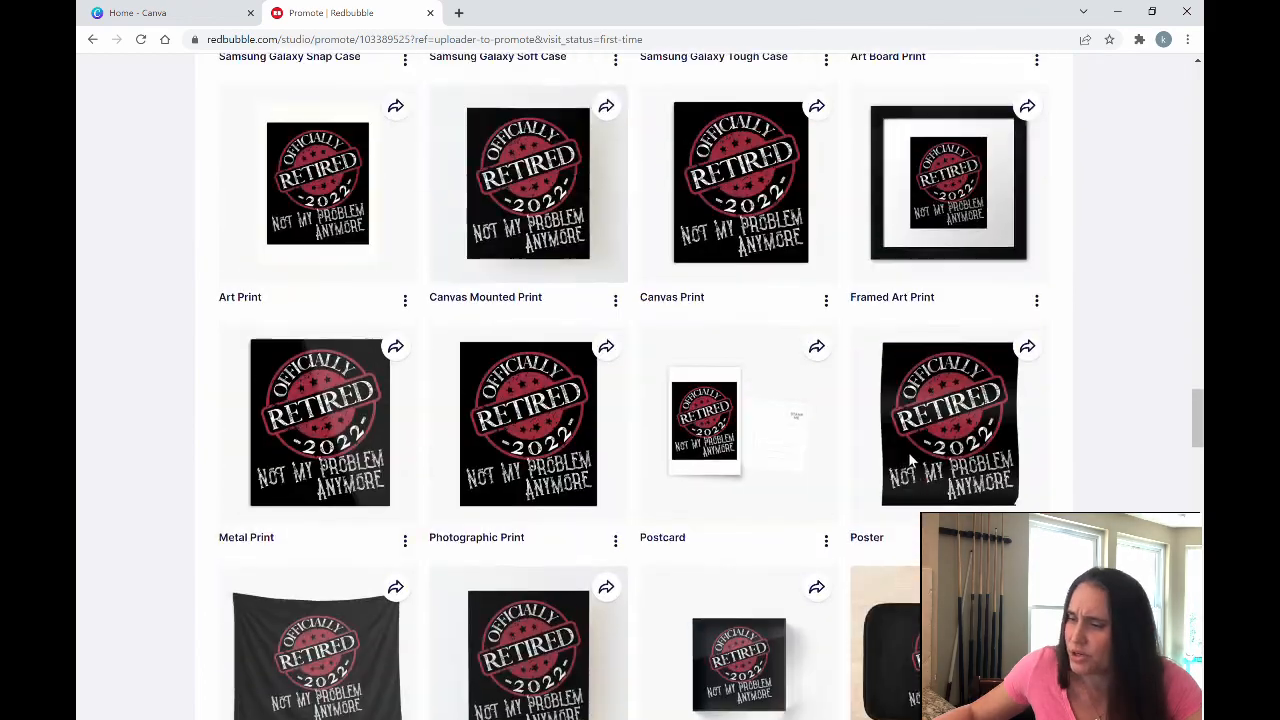
{"action": "scroll", "coordinate": [901, 452], "scroll_direction": "up", "scroll_amount": 11}
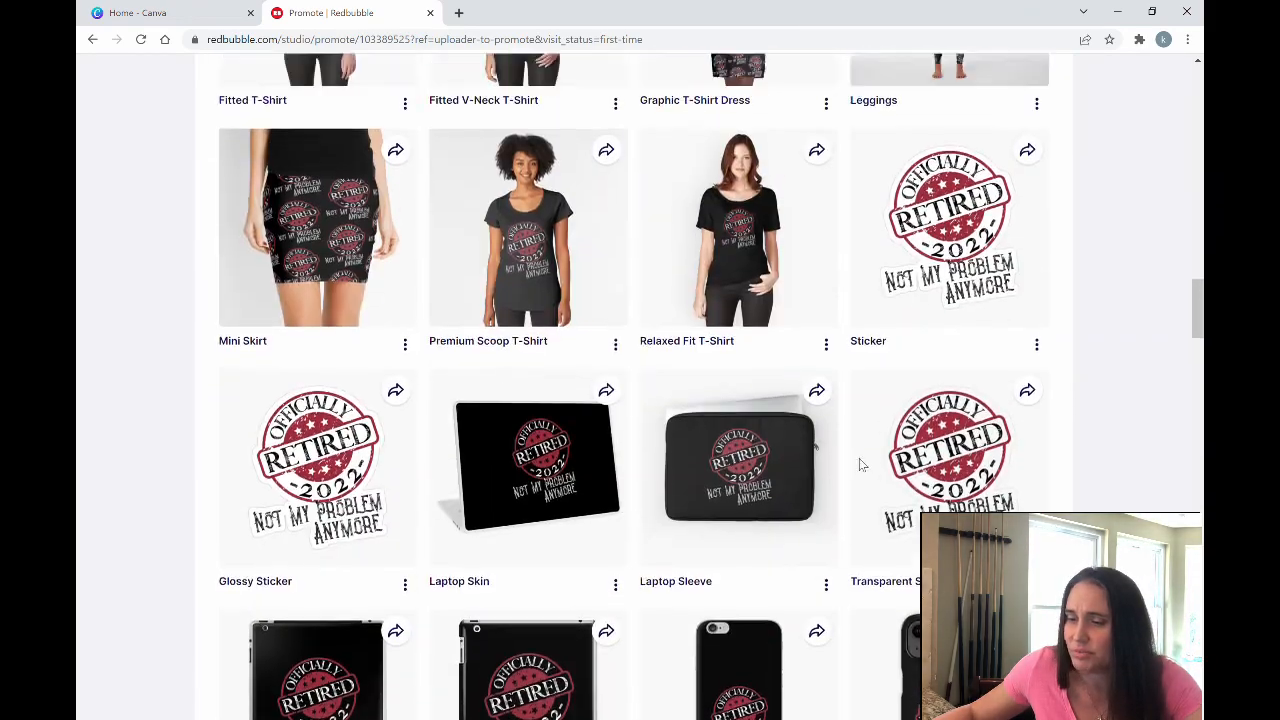
{"action": "scroll", "coordinate": [813, 540], "scroll_direction": "up", "scroll_amount": 7}
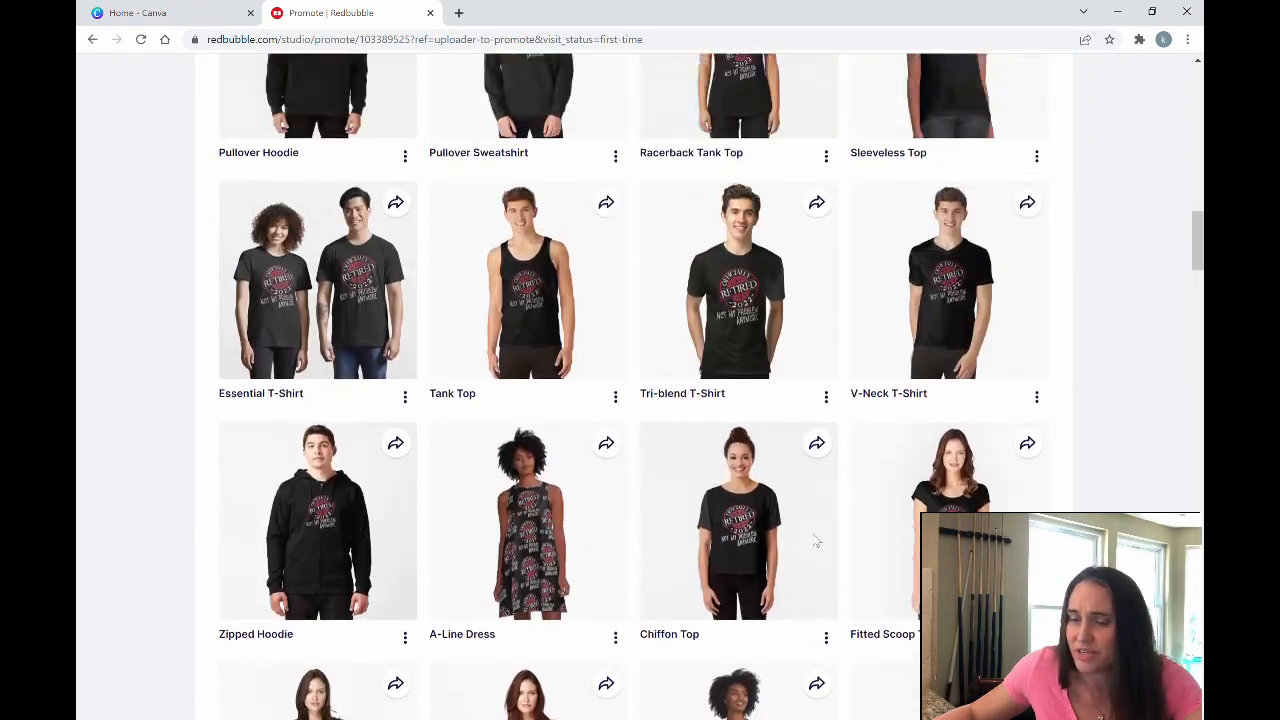
{"action": "scroll", "coordinate": [811, 540], "scroll_direction": "up", "scroll_amount": 11}
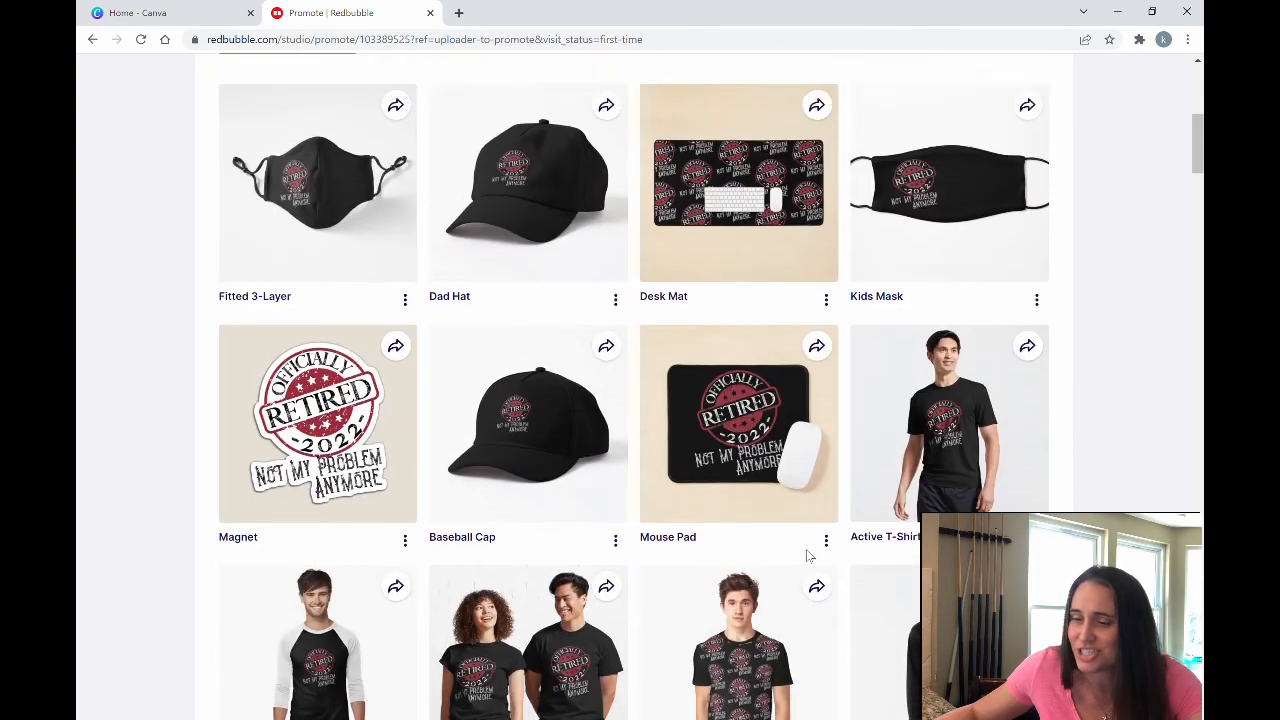
{"action": "scroll", "coordinate": [811, 563], "scroll_direction": "up", "scroll_amount": 2}
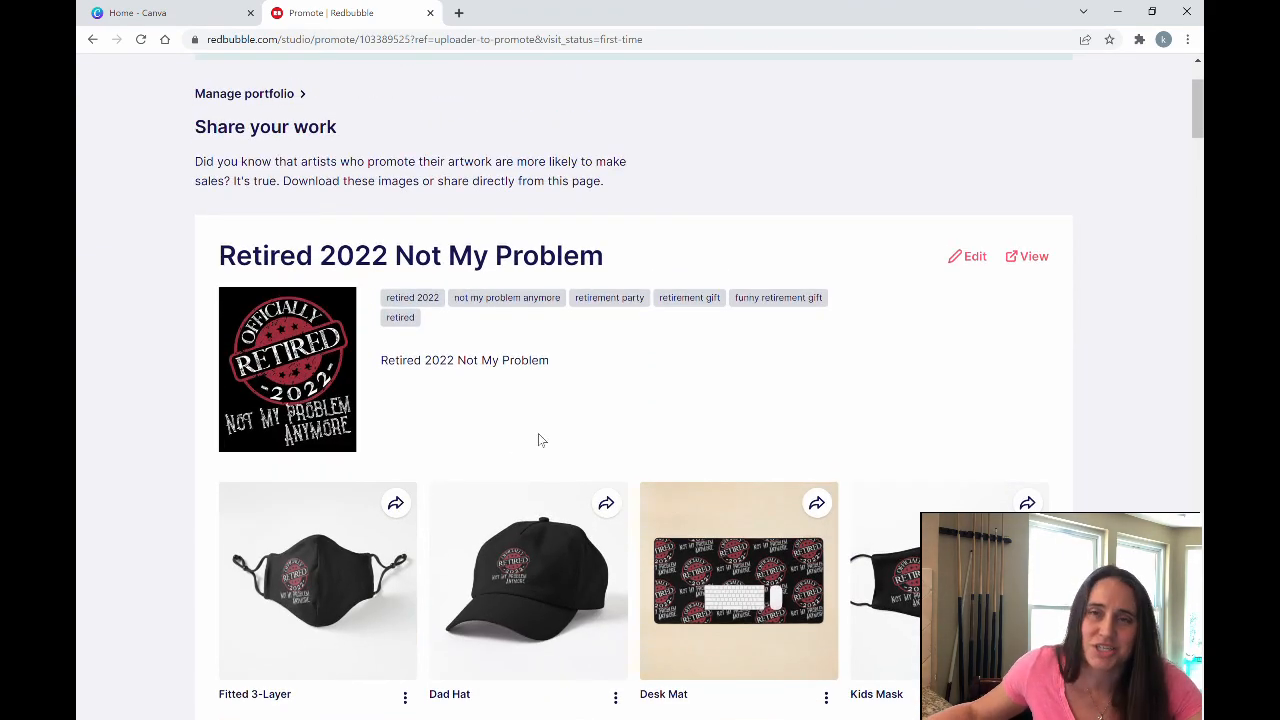